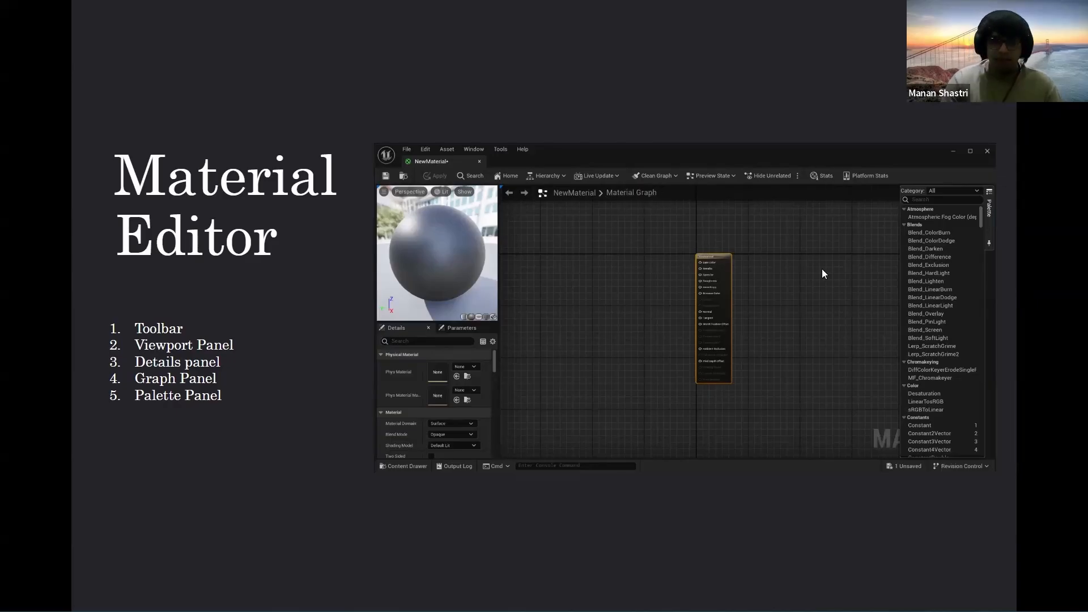
Step: Advance past the Execution flow slide to the 'Practical Use – Lets jump into Unreal' slide
click(420, 280)
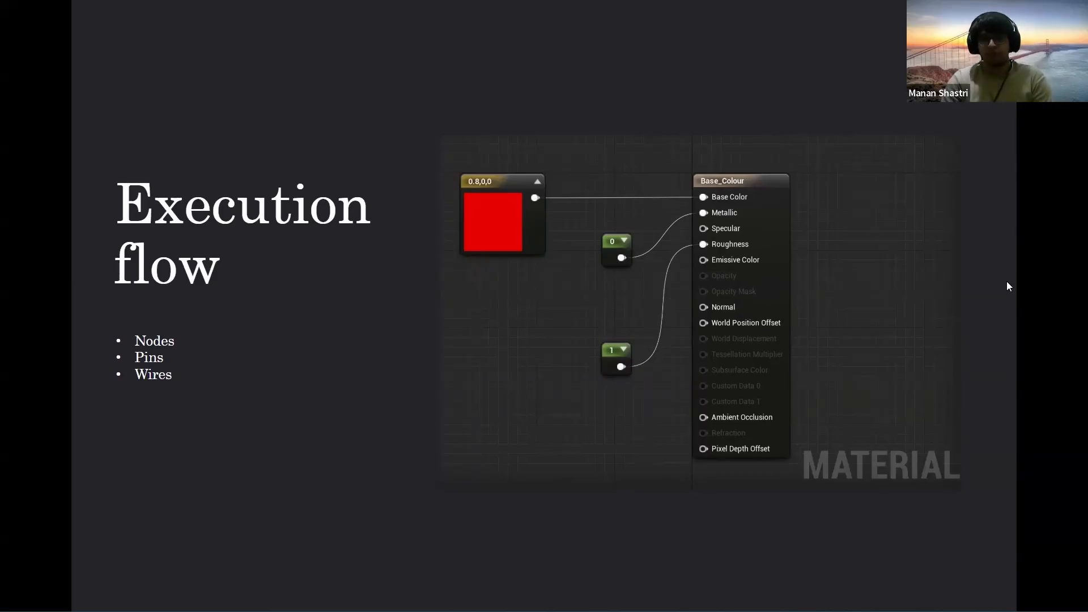
key(Right)
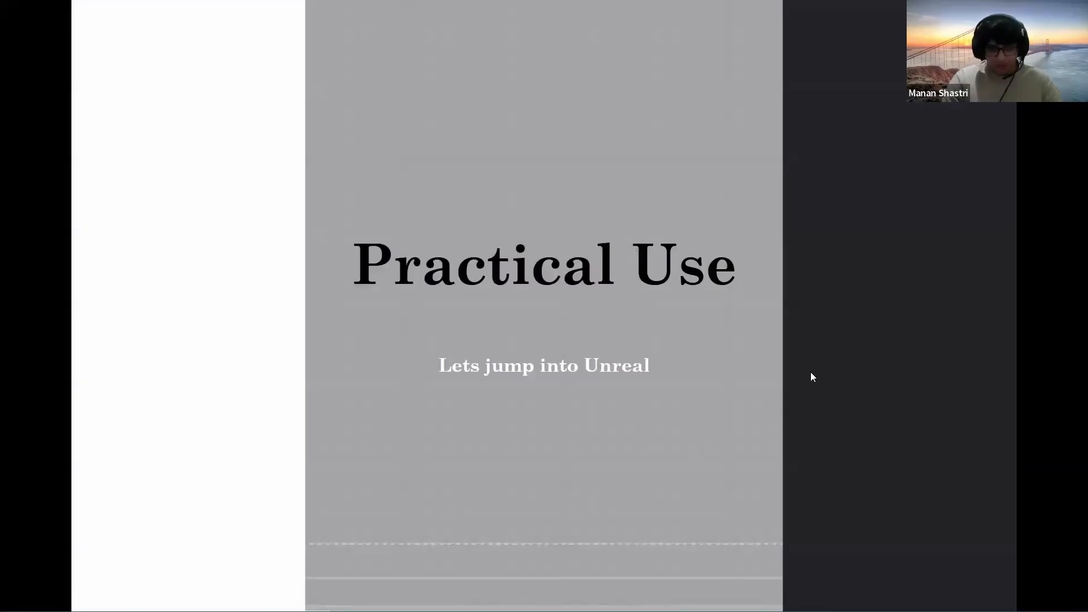
Step: Switch to the open Unreal editor and fly the camera around the level
key(super)
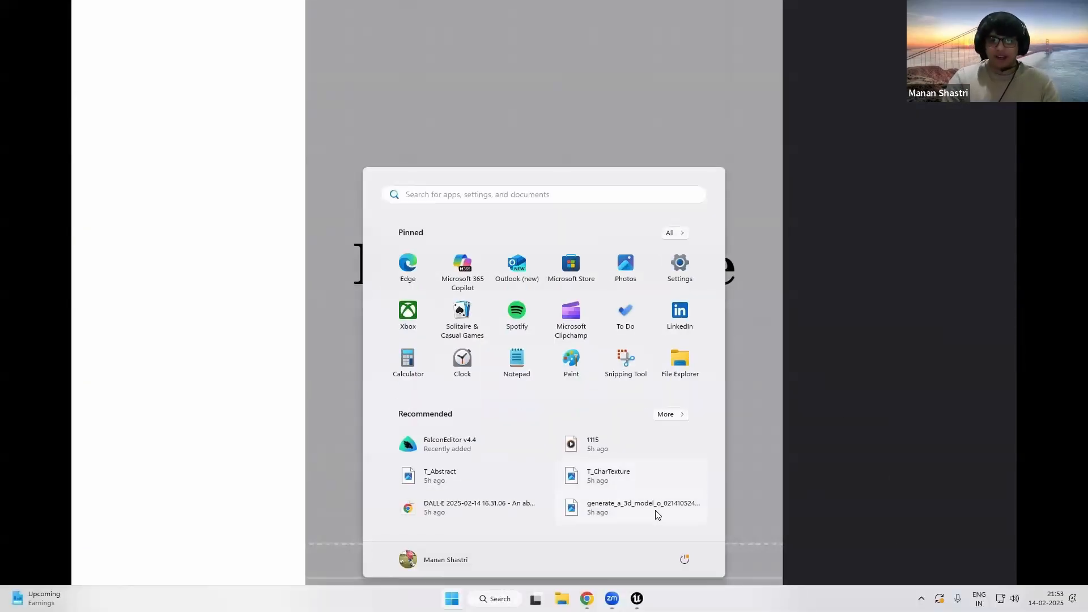
click(637, 599)
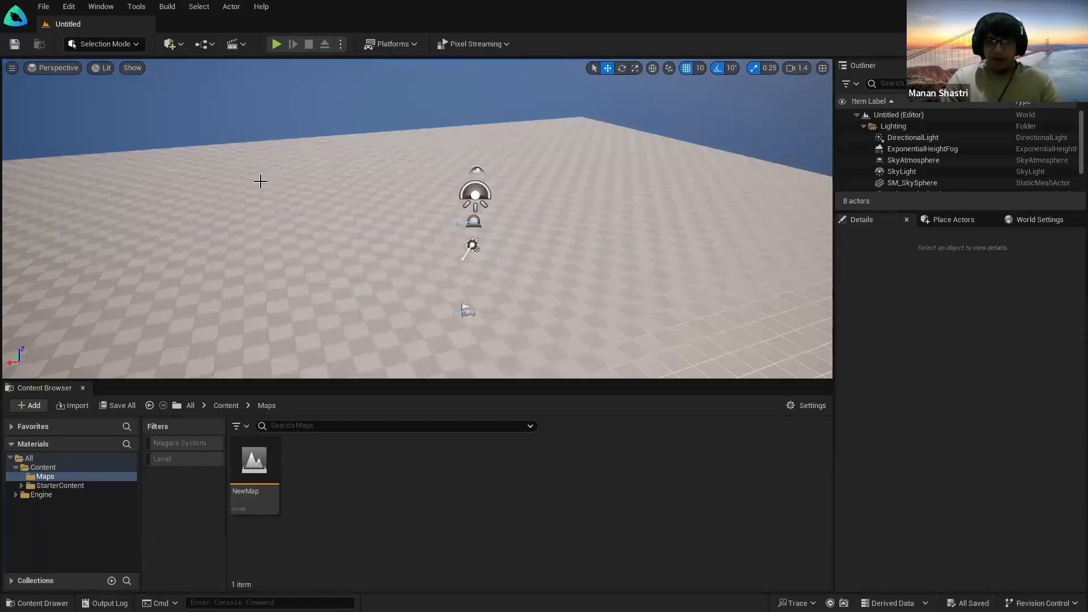
mouse_move(561, 234)
right_down()
mouse_move(481, 243)
mouse_move(562, 242)
mouse_move(600, 228)
mouse_move(547, 221)
mouse_move(545, 234)
right_up()
key(s)
key(a)
key(a)
scroll(545, 234, up, 2)
key(s)
key(d)
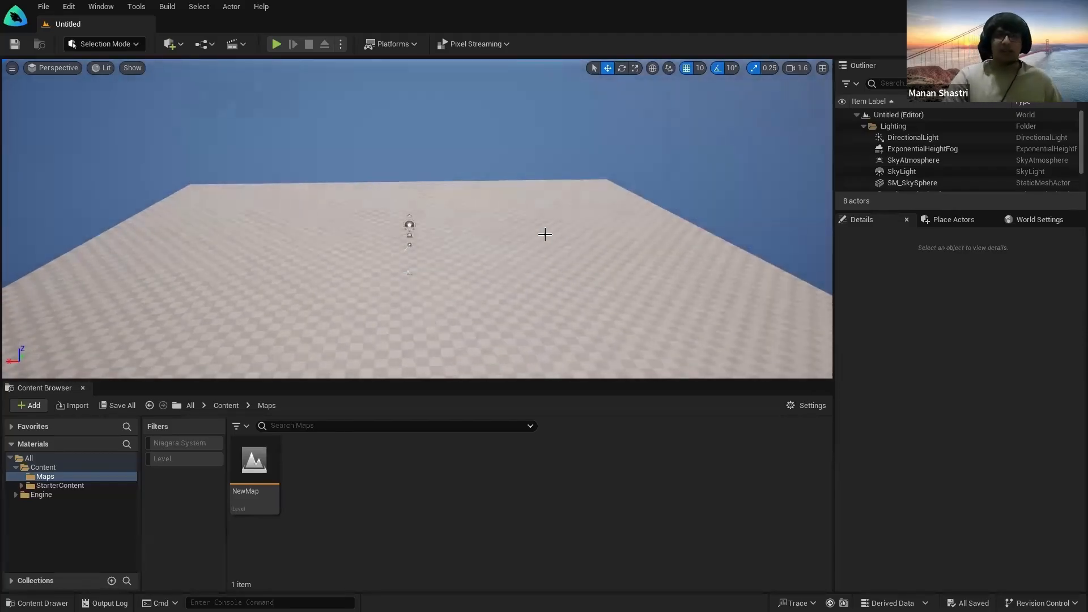
Step: Search 'fal' in the Start menu and launch FalconEditor v4.4
key(super)
text(fal)
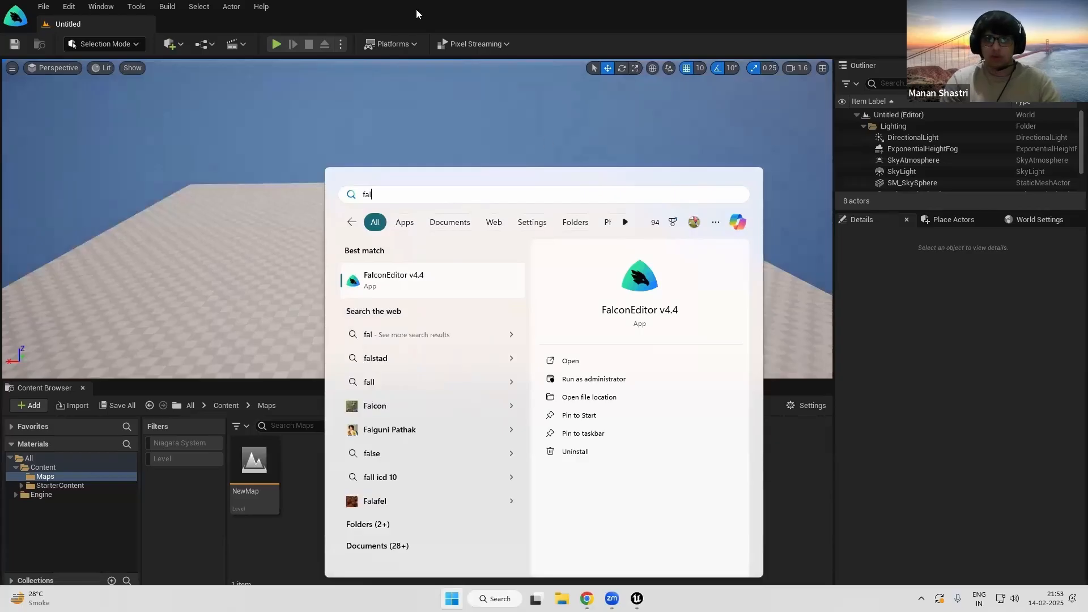
click(438, 281)
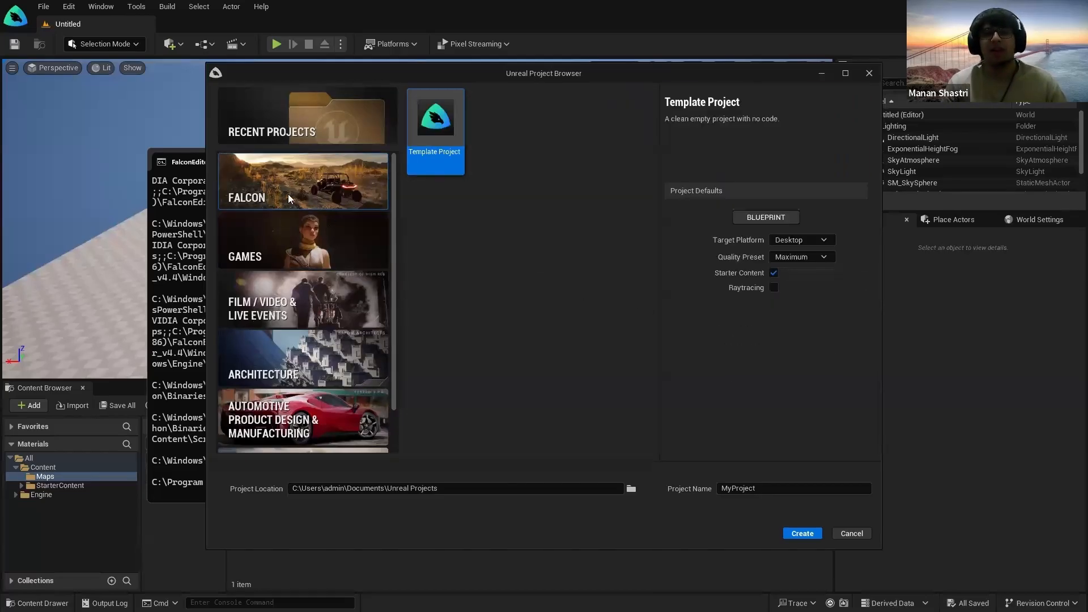
Step: Pick the FALCON category and Template Project, leaving Starter Content enabled
click(287, 193)
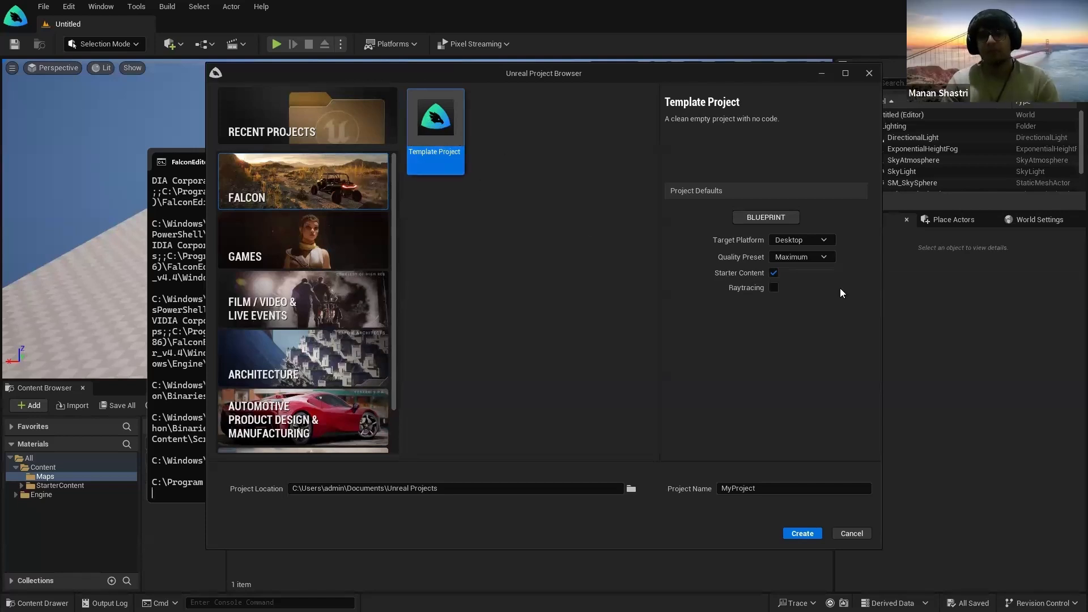
click(774, 274)
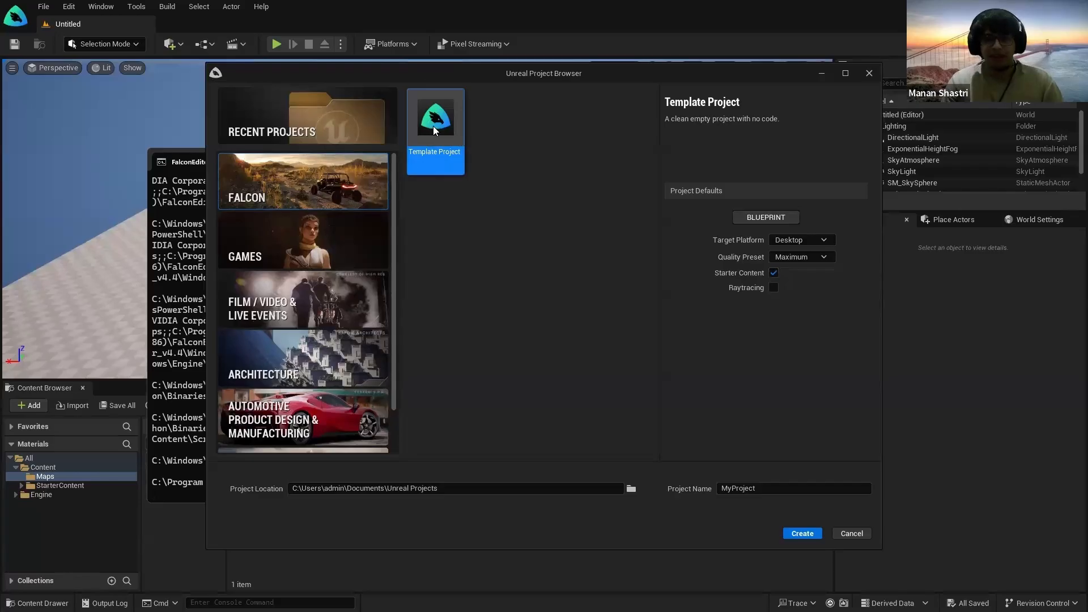
click(435, 131)
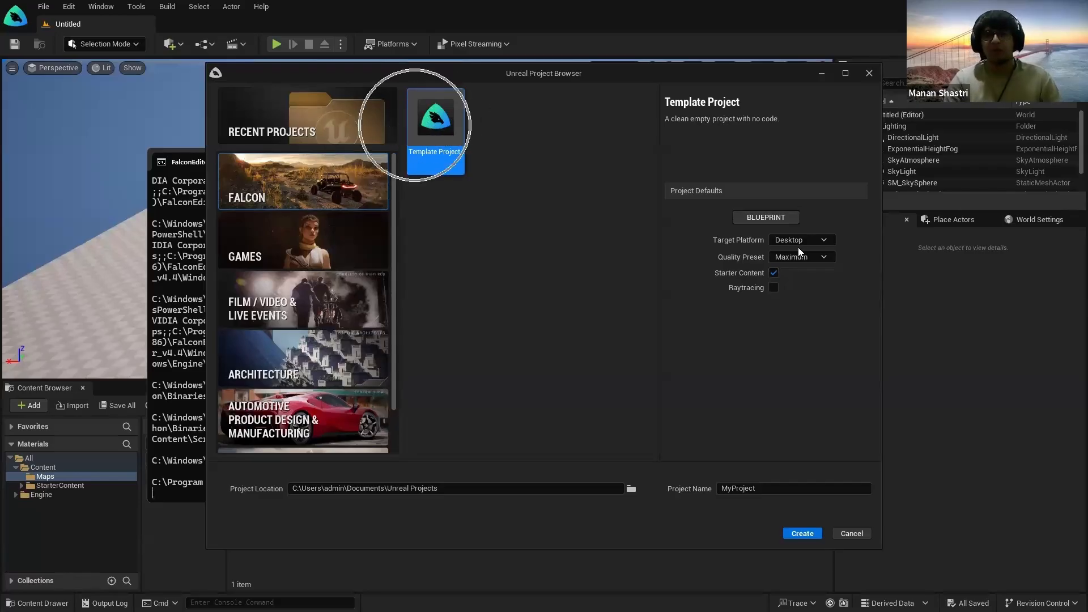
click(774, 273)
click(774, 273)
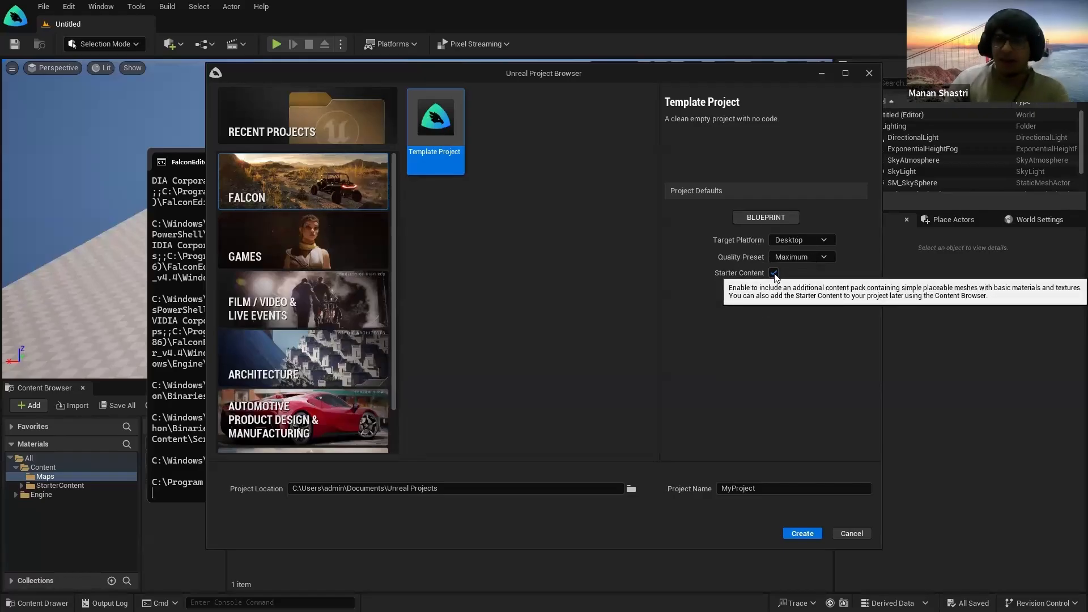
Step: Select the default project name MyProject, then browse for an existing project file
click(746, 488)
click(771, 488)
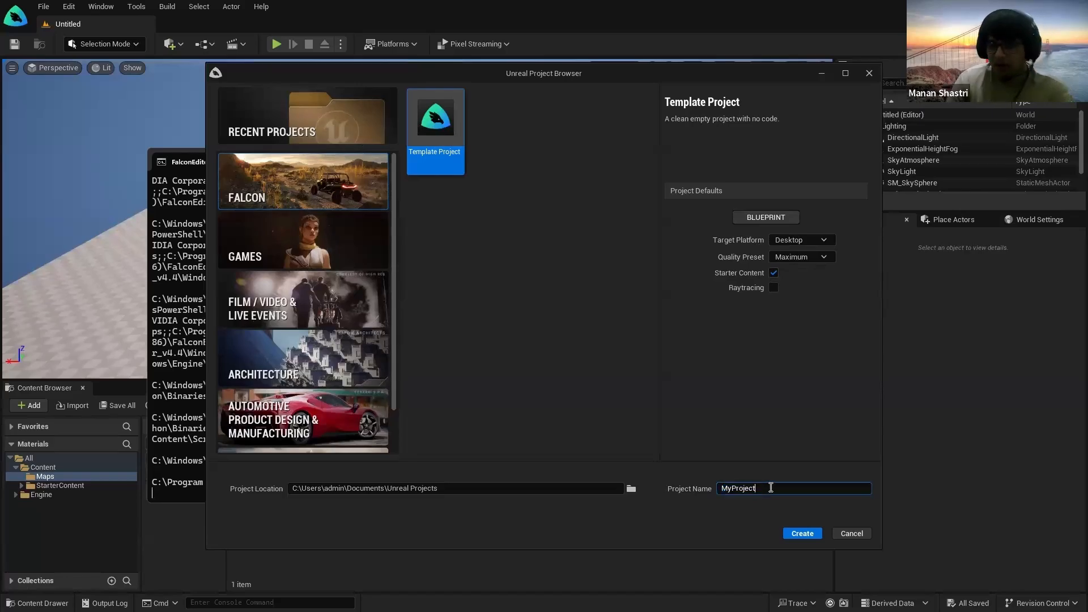
double_click(772, 488)
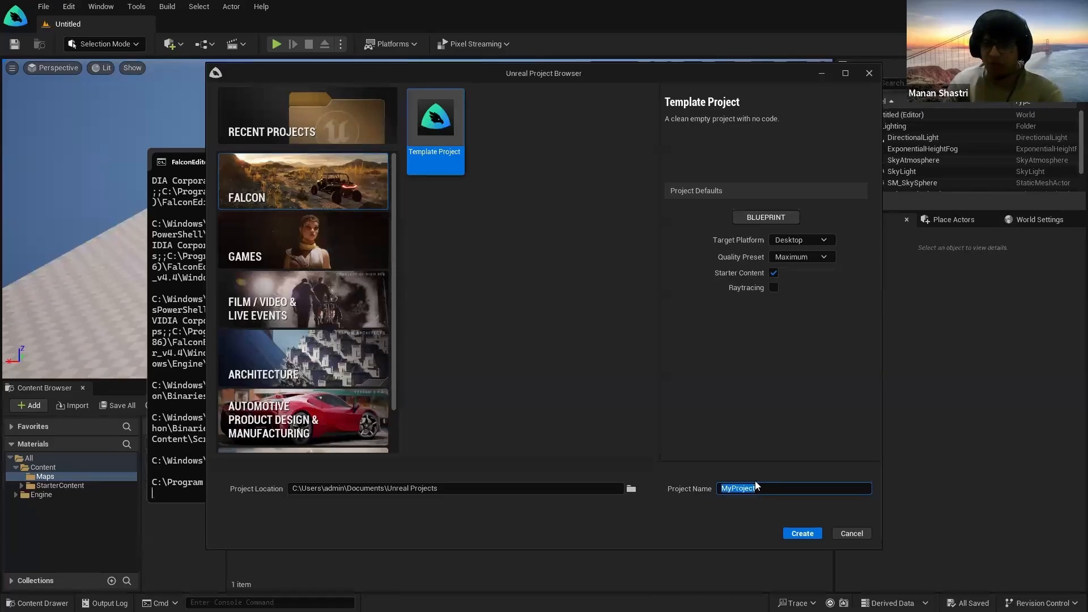
click(795, 536)
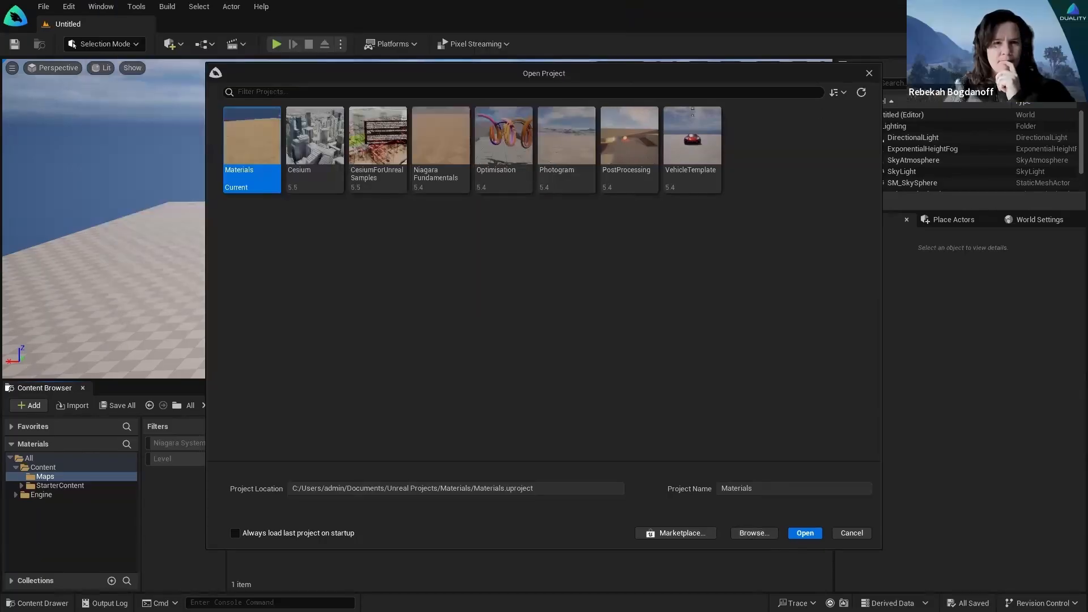
Step: Close the project browser and bring up the Open Project file browser from the File menu
click(869, 73)
right_drag(543, 302, 431, 267)
click(44, 6)
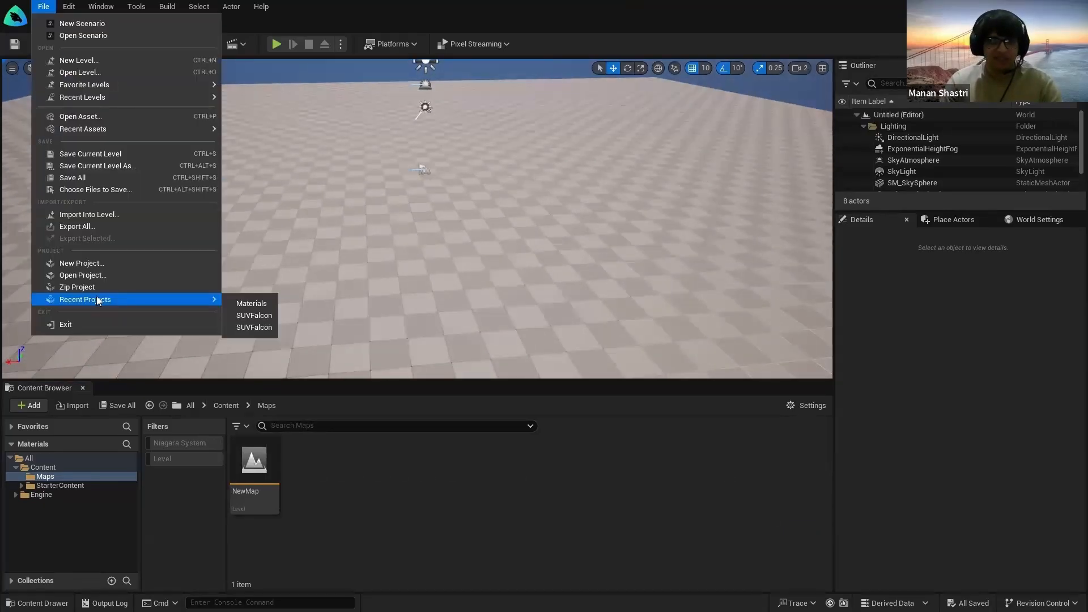
click(90, 276)
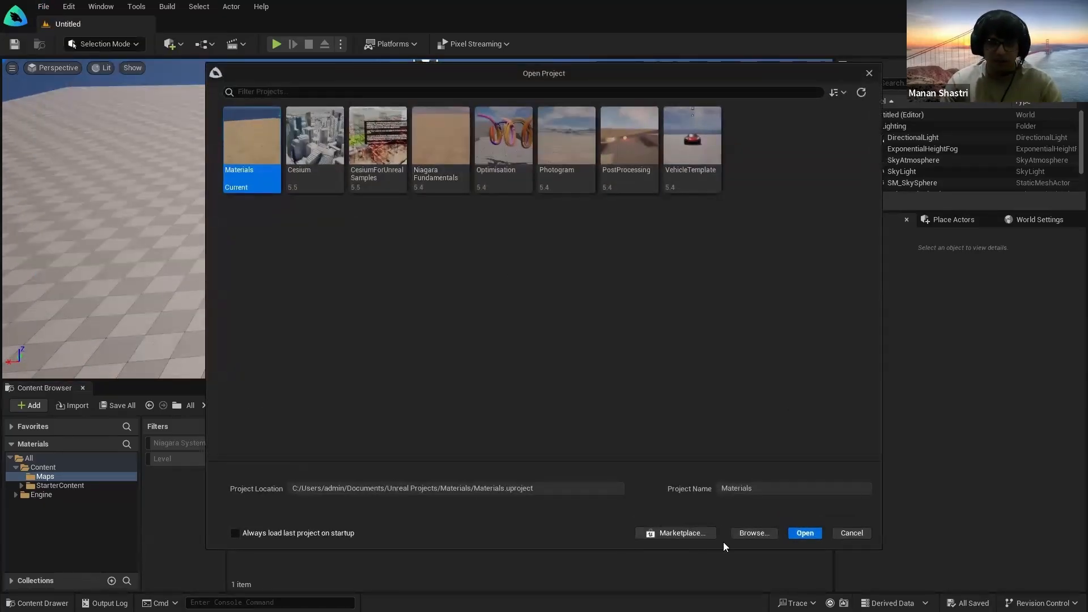
click(743, 533)
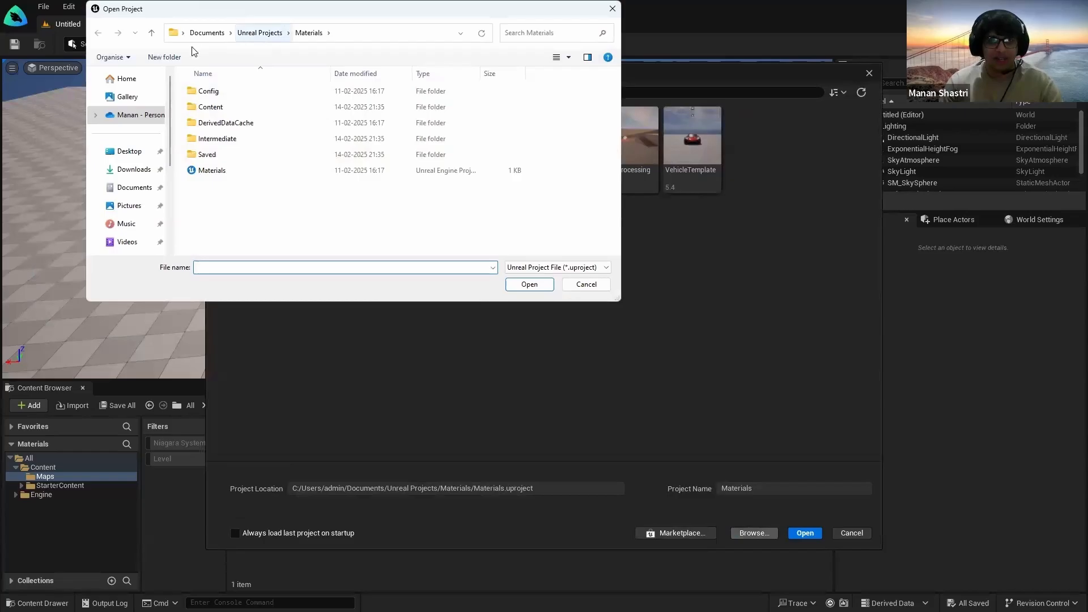
Step: Navigate to FalconCatalog\Work\SUVFalcon\Unreal and open a copy of SUVFalcon.uproject
scroll(120, 252, down, 3)
click(128, 201)
double_click(258, 107)
double_click(232, 172)
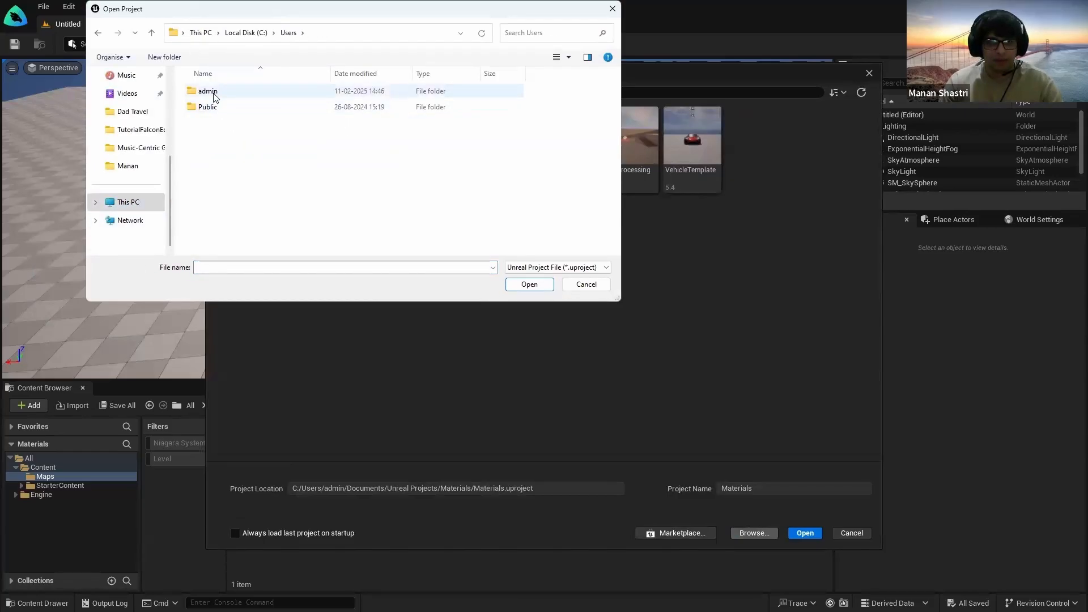
double_click(214, 92)
double_click(245, 218)
double_click(239, 124)
double_click(252, 124)
double_click(242, 123)
click(233, 124)
click(527, 285)
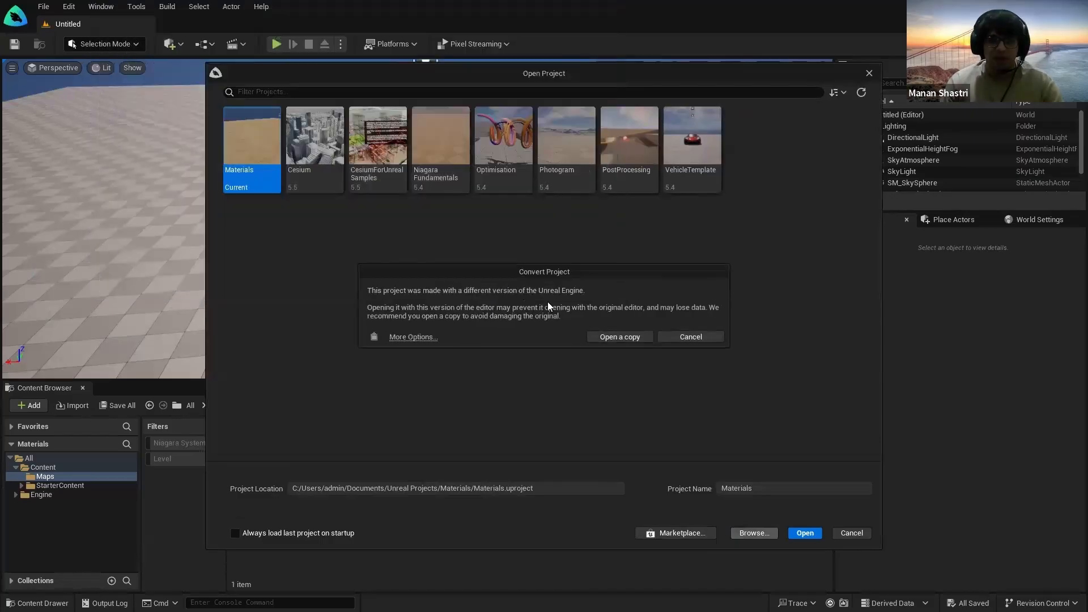
click(619, 337)
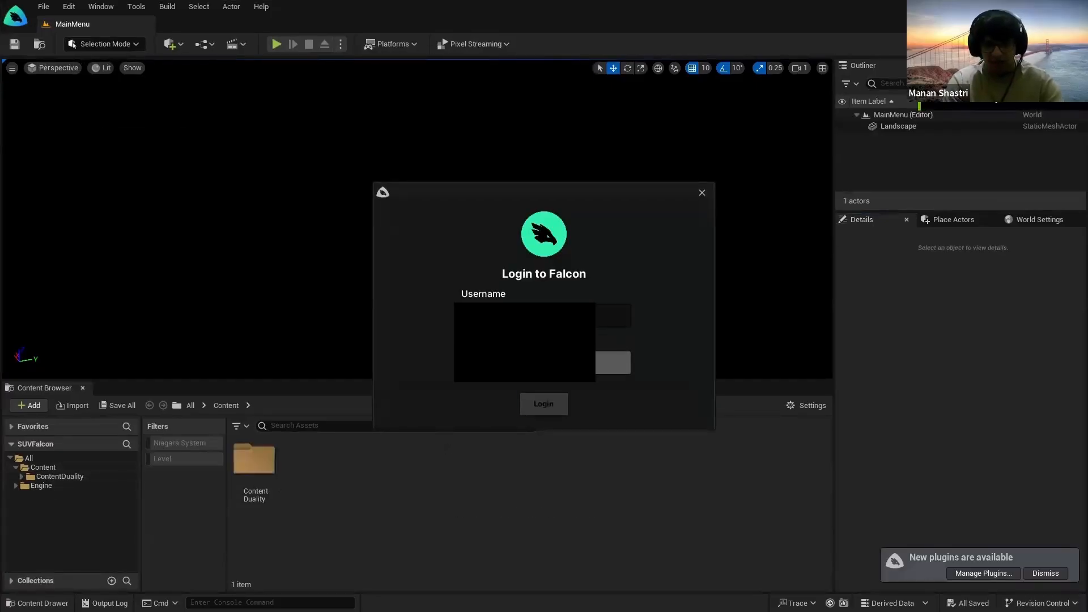
Step: Fill in the login fields and log in to Falcon
click(608, 315)
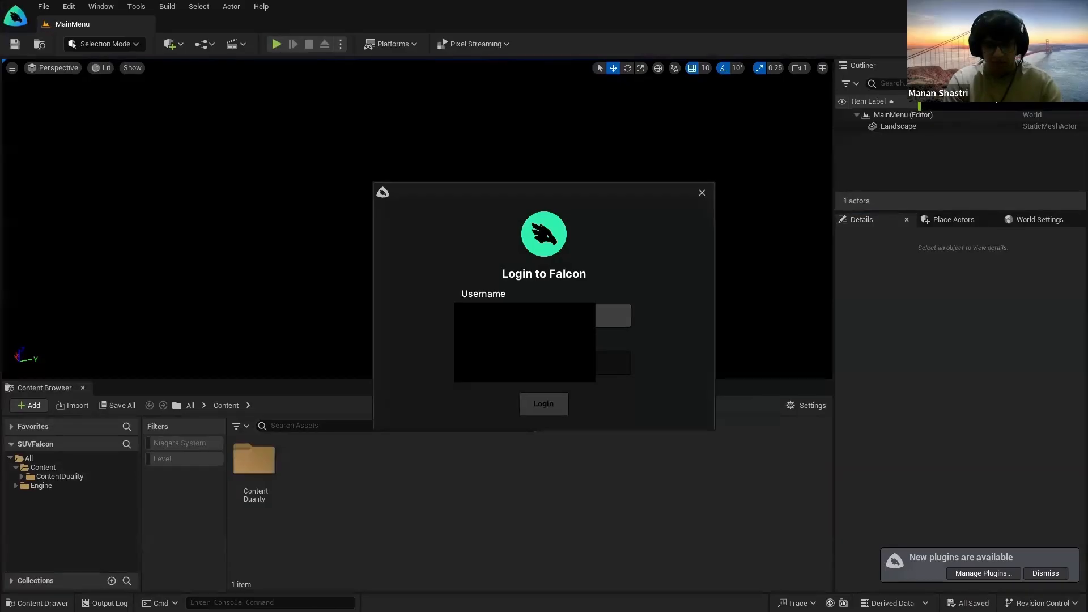
key(Return)
click(548, 409)
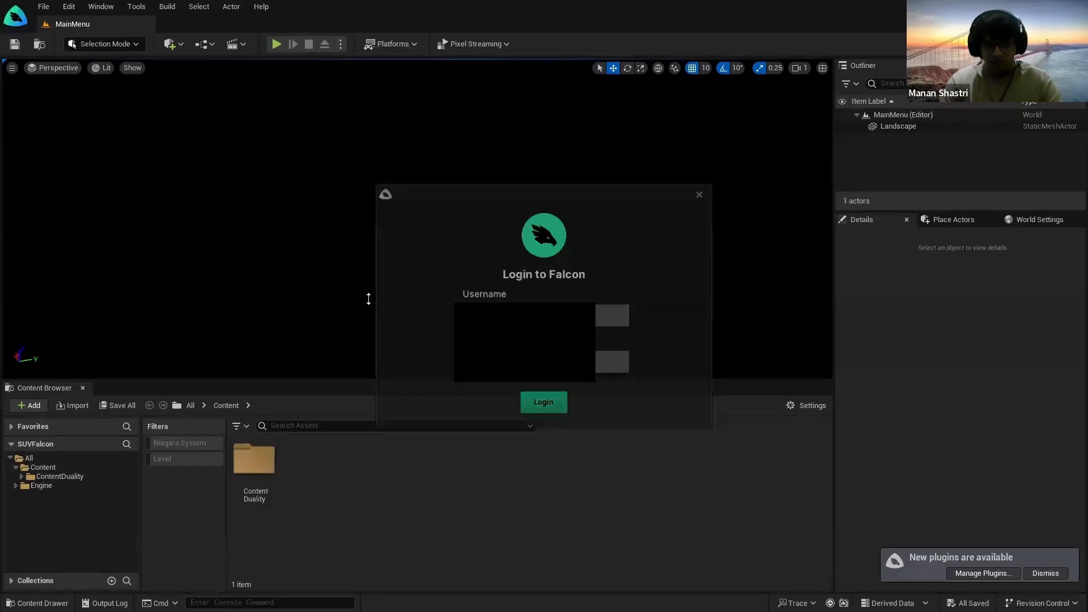
Step: Load TestMap1 from ContentDuality > Maps and frame the gray SUV
double_click(255, 460)
double_click(323, 475)
double_click(275, 499)
right_click(380, 466)
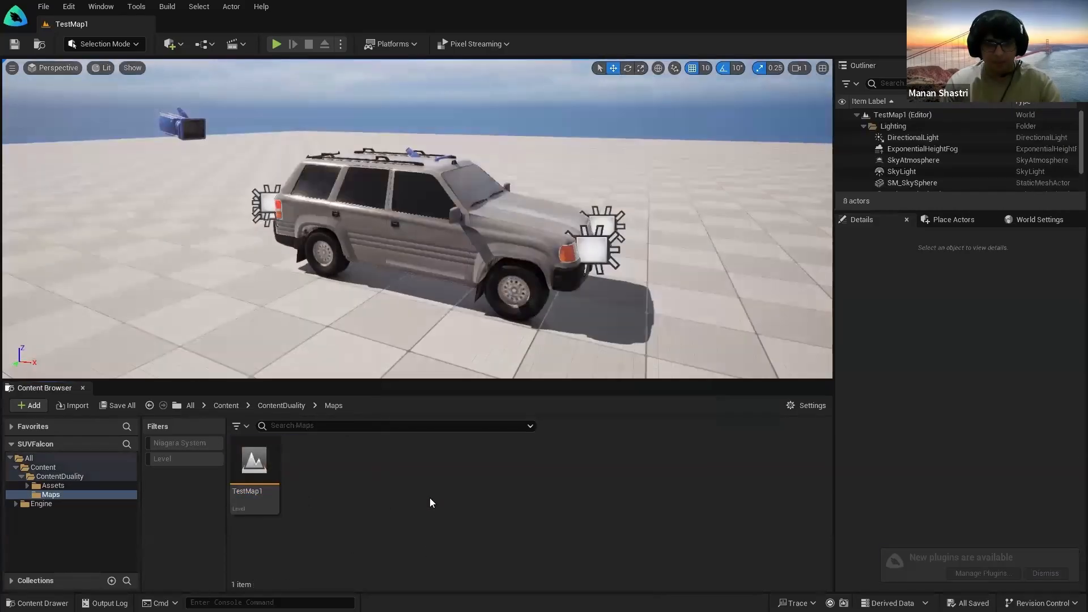
right_drag(244, 255, 73, 232)
key(d)
key(s)
right_drag(363, 250, 283, 286)
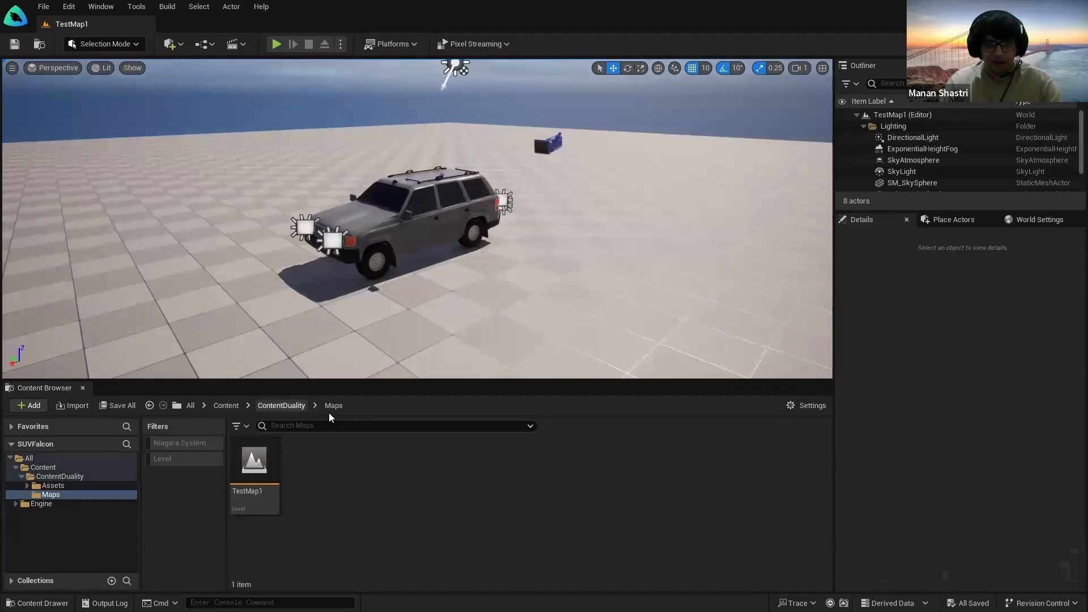
Step: Place the ItemTwinExample SUV from ContentDuality into the level beside the gray SUV
click(278, 405)
drag(361, 474, 170, 182)
key(f)
key(s)
right_drag(454, 255, 493, 303)
click(490, 286)
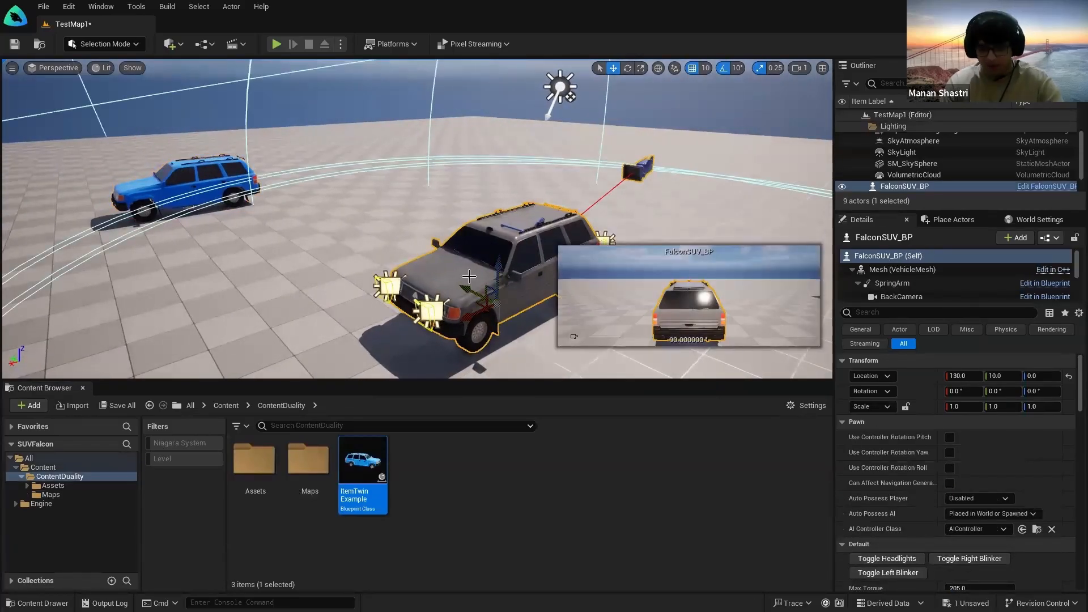
Step: Frame the blue ItemTwinExample SUV in game view and save the level
right_drag(340, 233, 312, 196)
key(g)
key(w)
click(403, 247)
right_drag(403, 248, 366, 251)
key(w)
key(g)
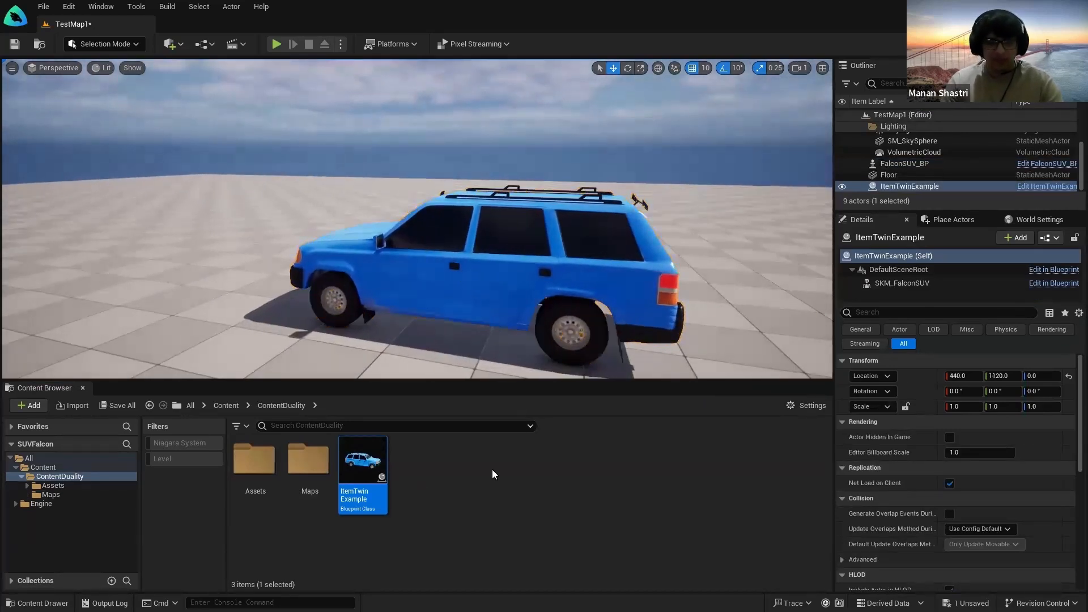
right_drag(302, 284, 291, 340)
key(ctrl+s)
click(57, 468)
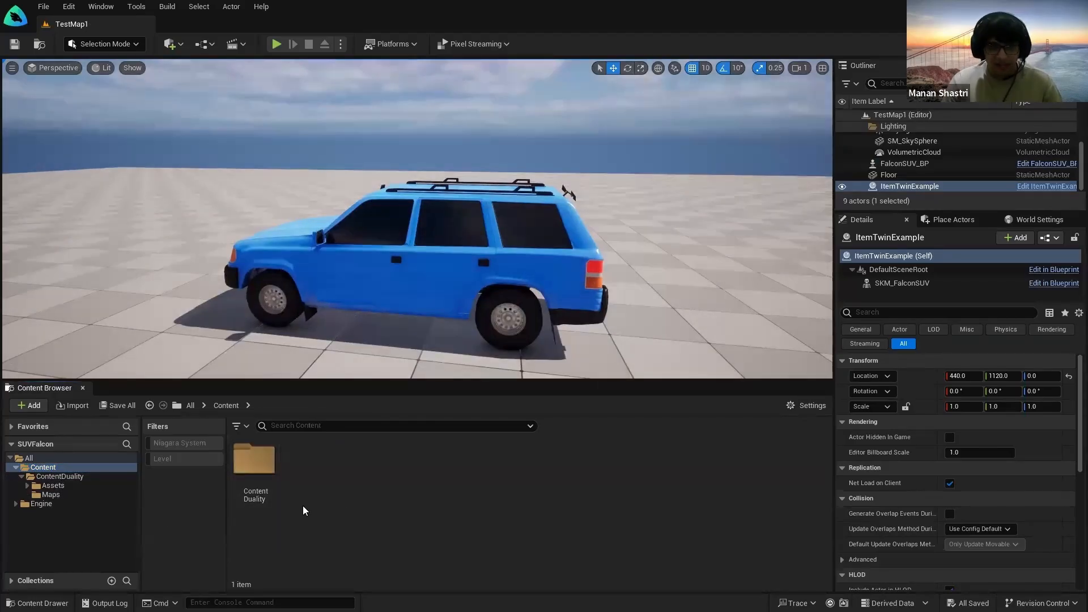
Step: Browse the Assets Textures folder, then show the ContentDuality folder's contents
click(27, 486)
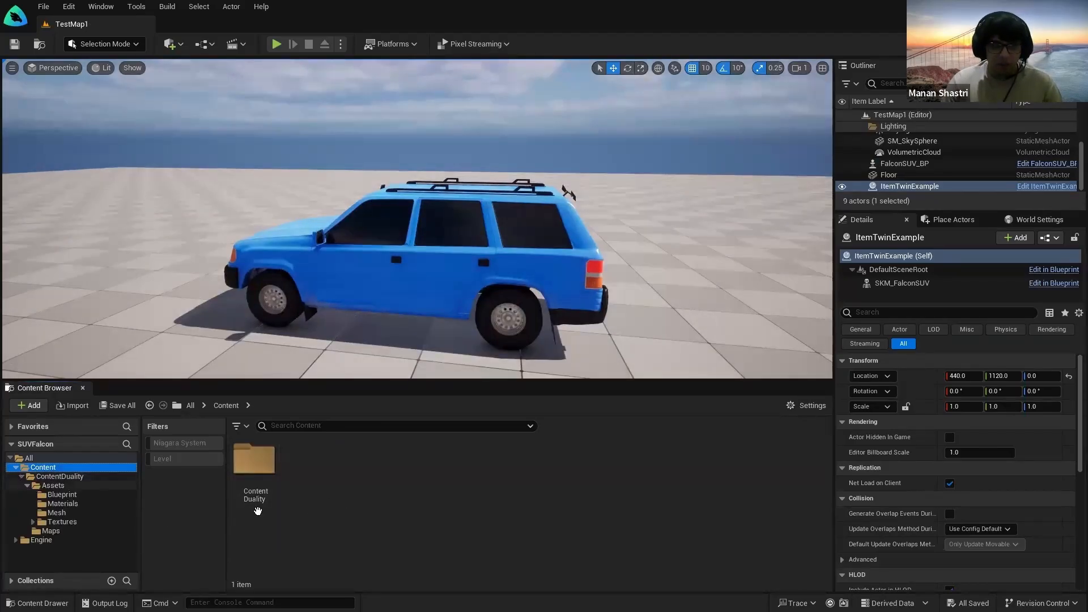
double_click(63, 522)
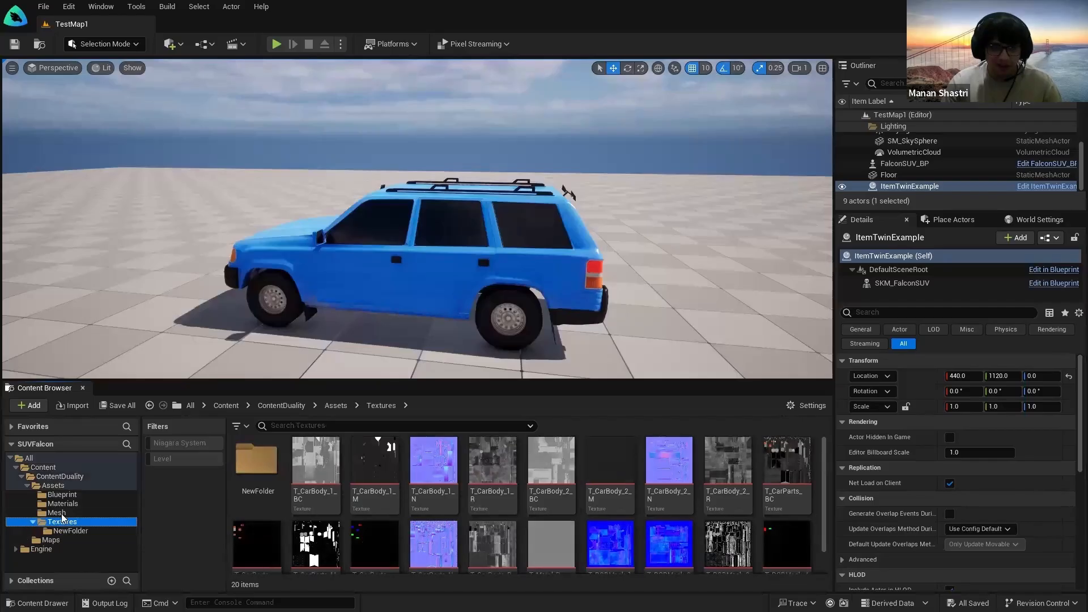
click(59, 476)
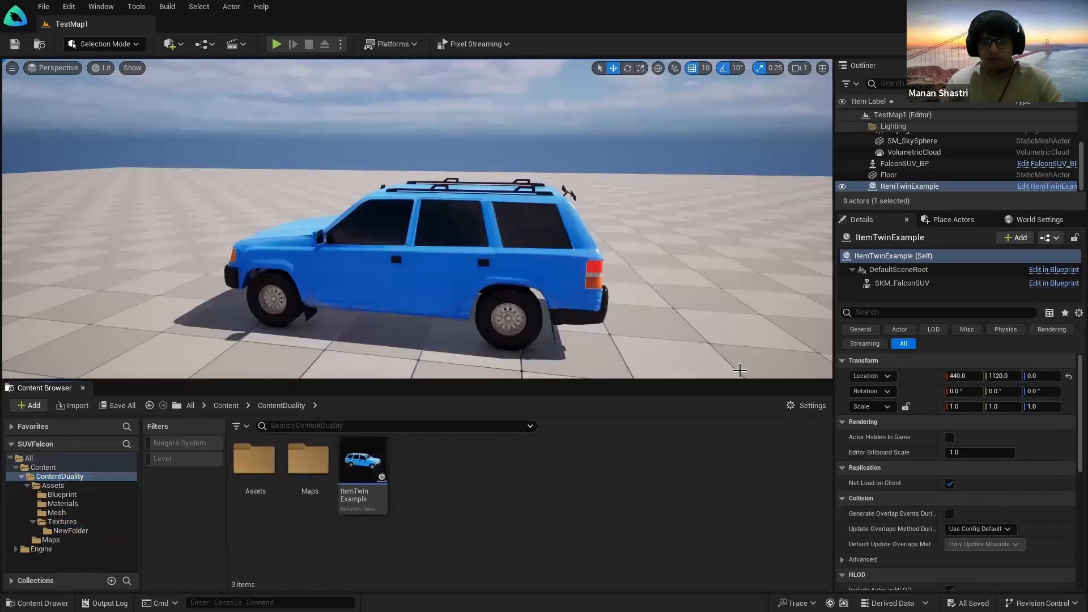
Step: Select the blue SUV and fly the view around to see its whole side
key(s)
right_drag(634, 202, 635, 196)
key(w)
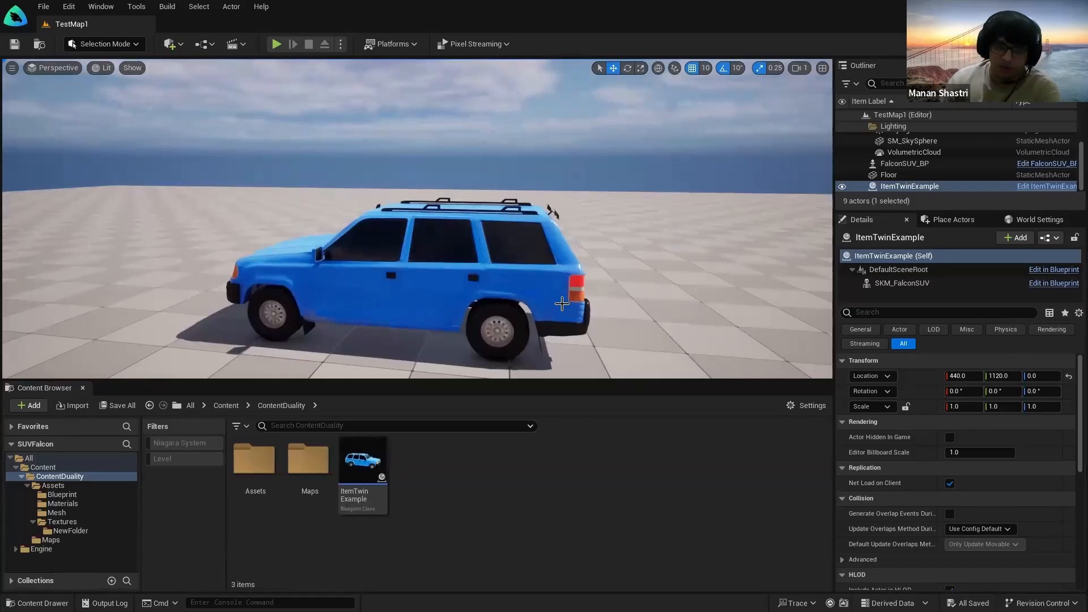
click(438, 304)
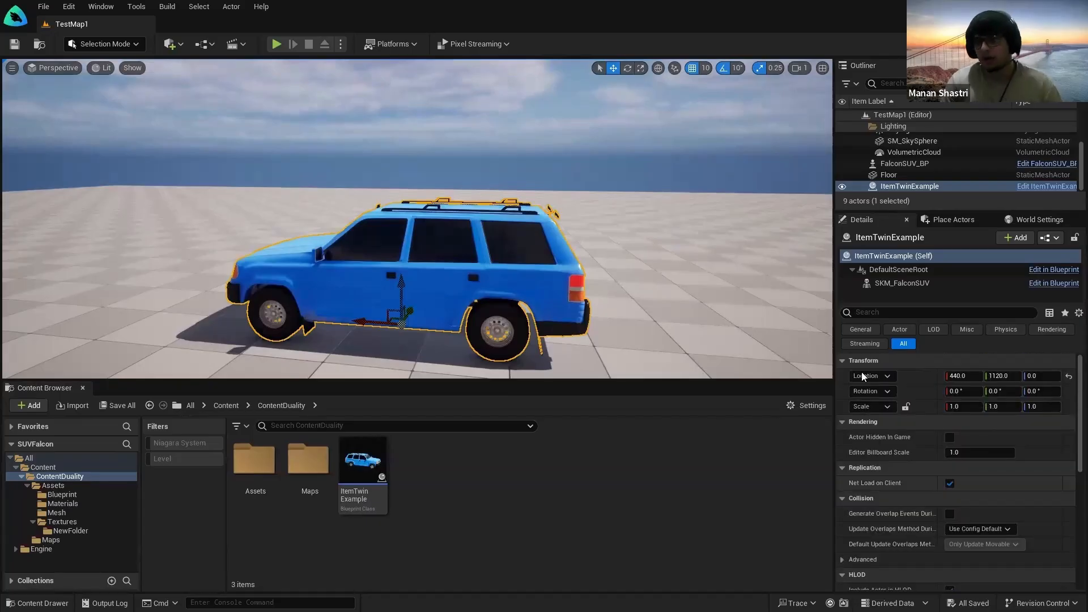
key(s)
right_drag(576, 283, 565, 288)
key(g)
key(w)
key(a)
key(d)
key(s)
right_drag(403, 155, 404, 154)
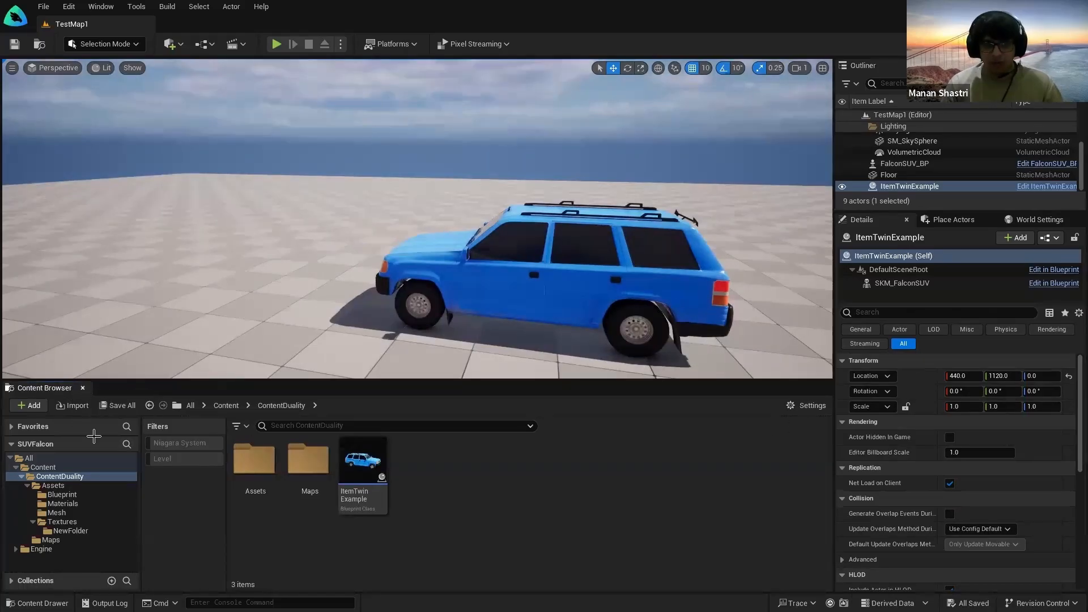
Step: Hide the asset browser, then dock the Content Drawer into the layout
click(82, 388)
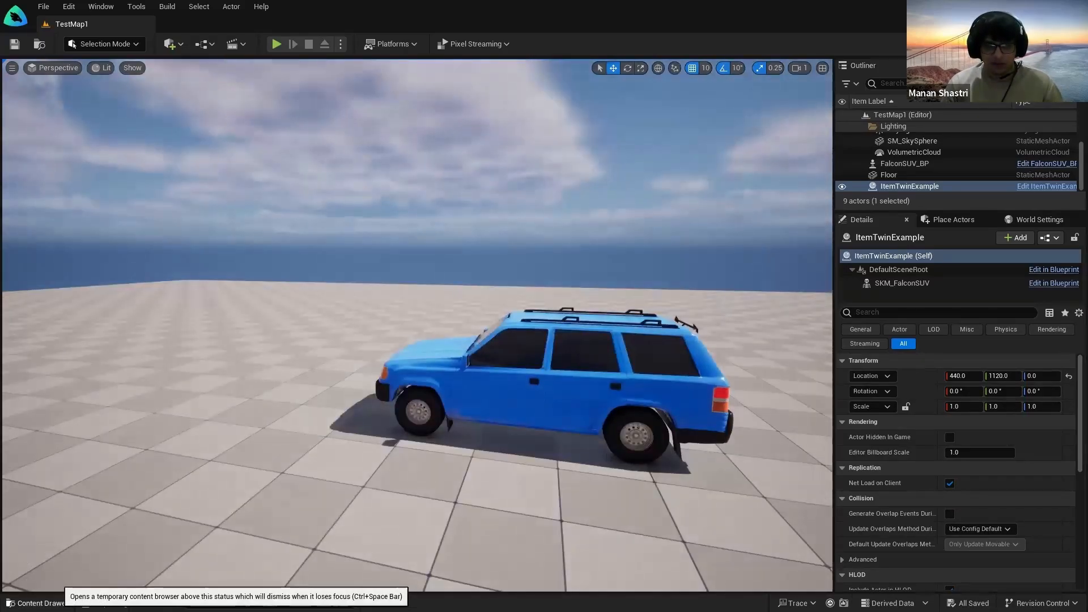
click(37, 603)
drag(342, 322, 282, 384)
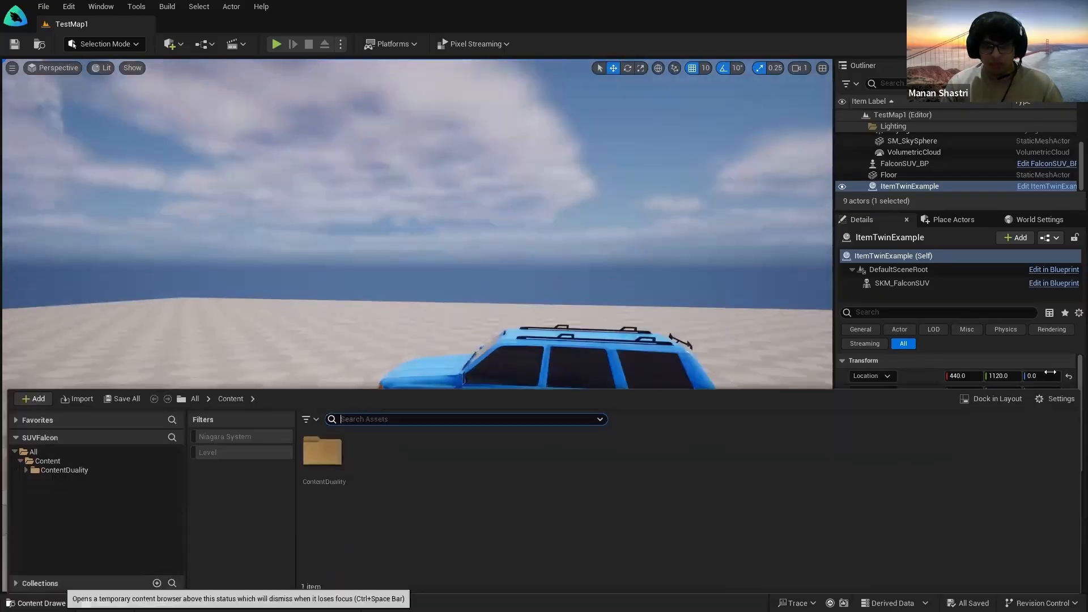
click(991, 398)
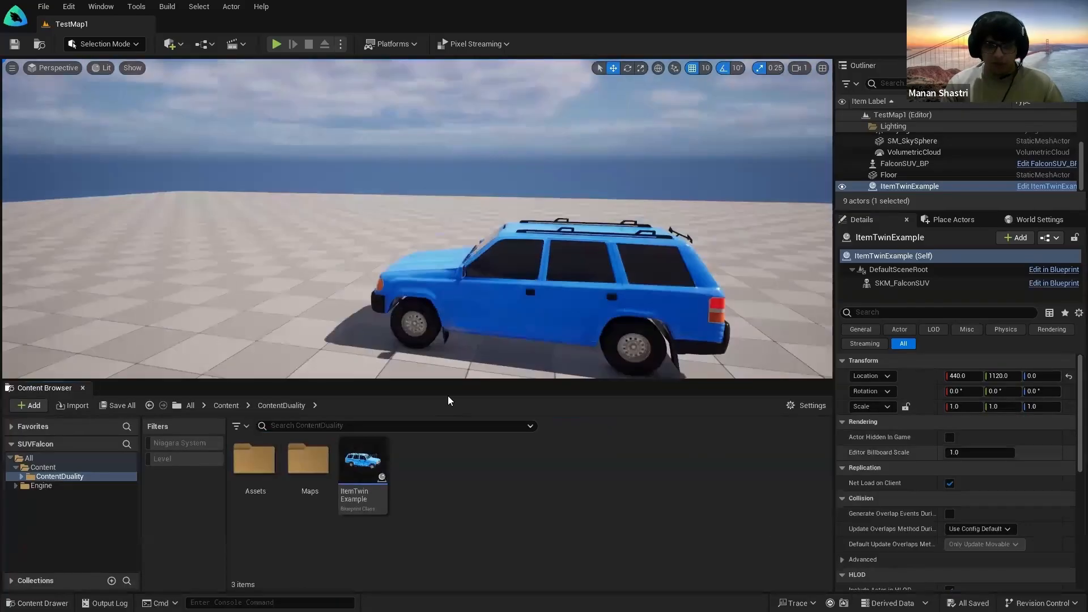
key(ctrl)
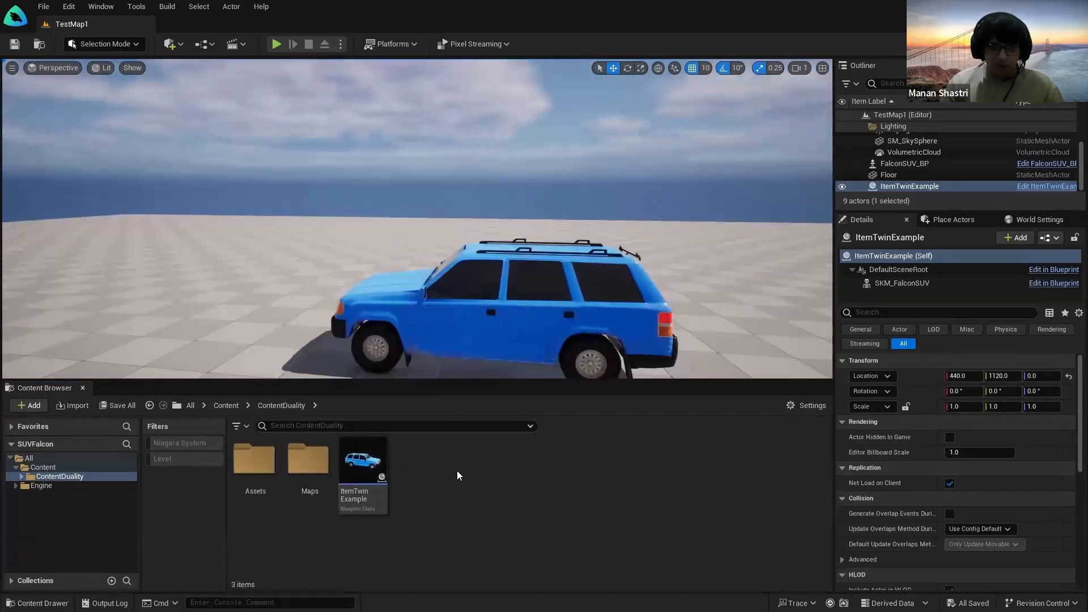
Step: Create a new Material asset in ContentDuality and name it M_TestMaterial
right_click(457, 470)
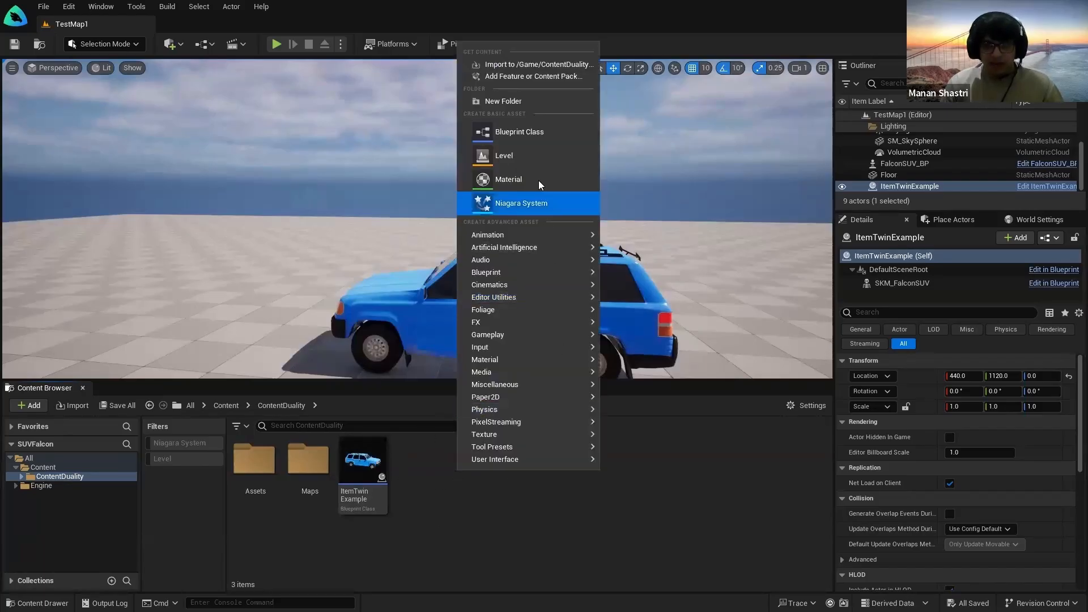
key(ctrl)
key(ctrl)
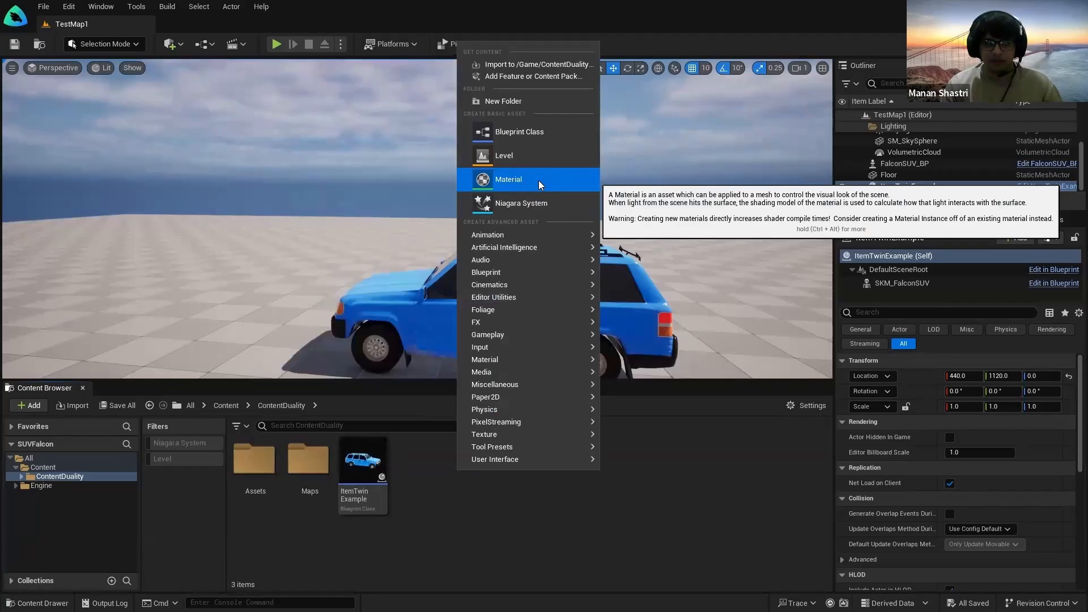
click(538, 181)
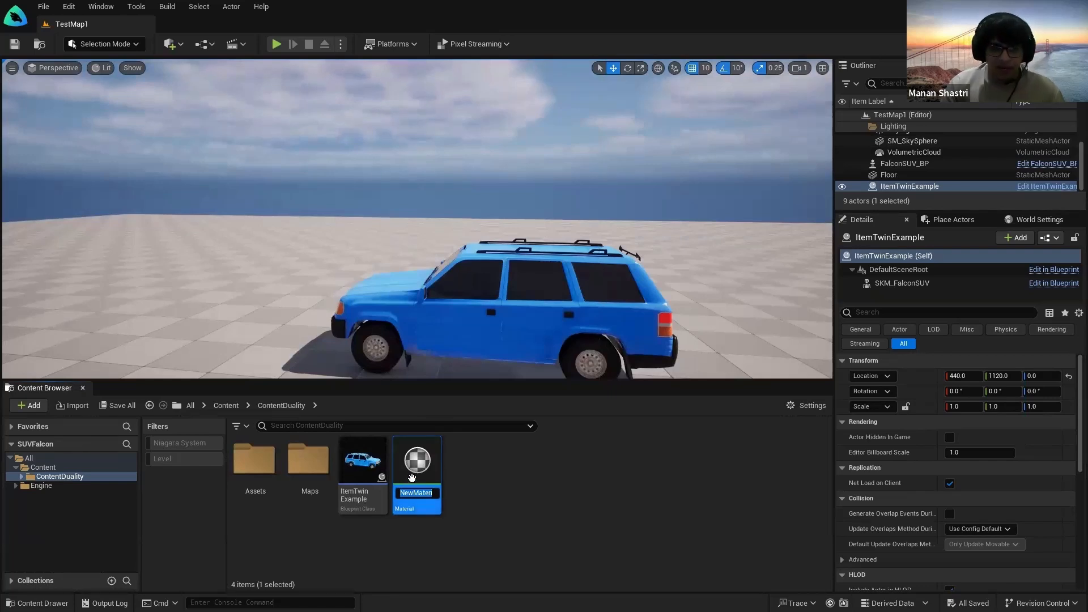
click(81, 466)
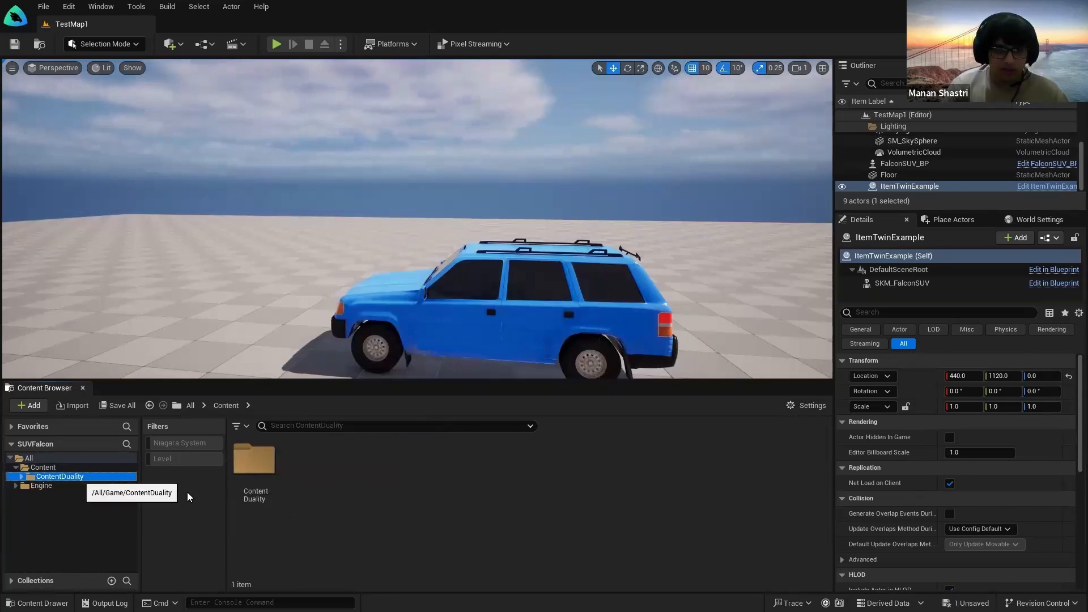
click(79, 478)
click(422, 485)
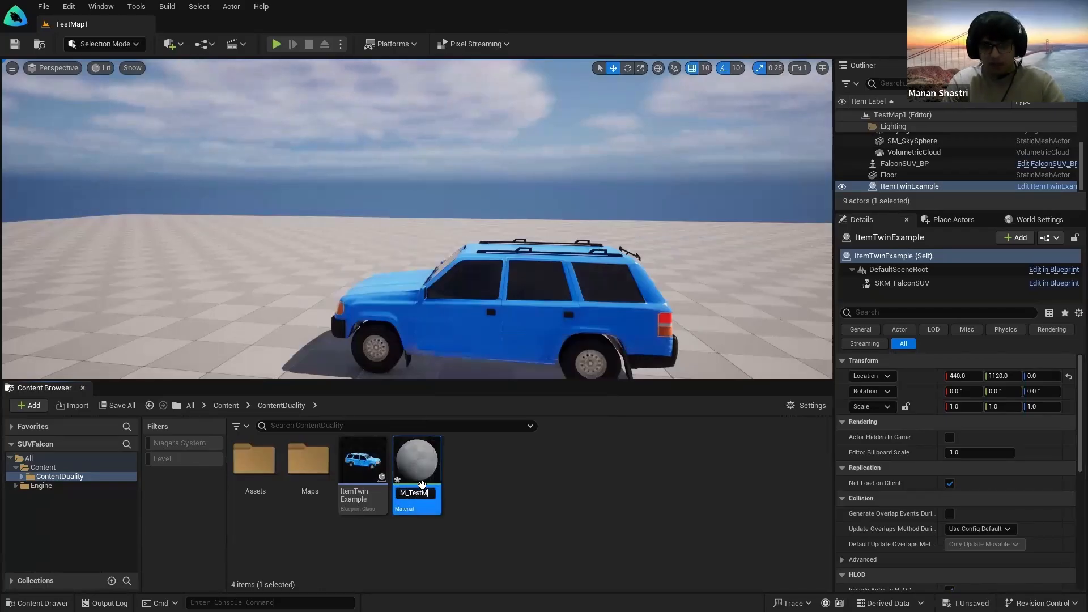
key(Return)
click(489, 483)
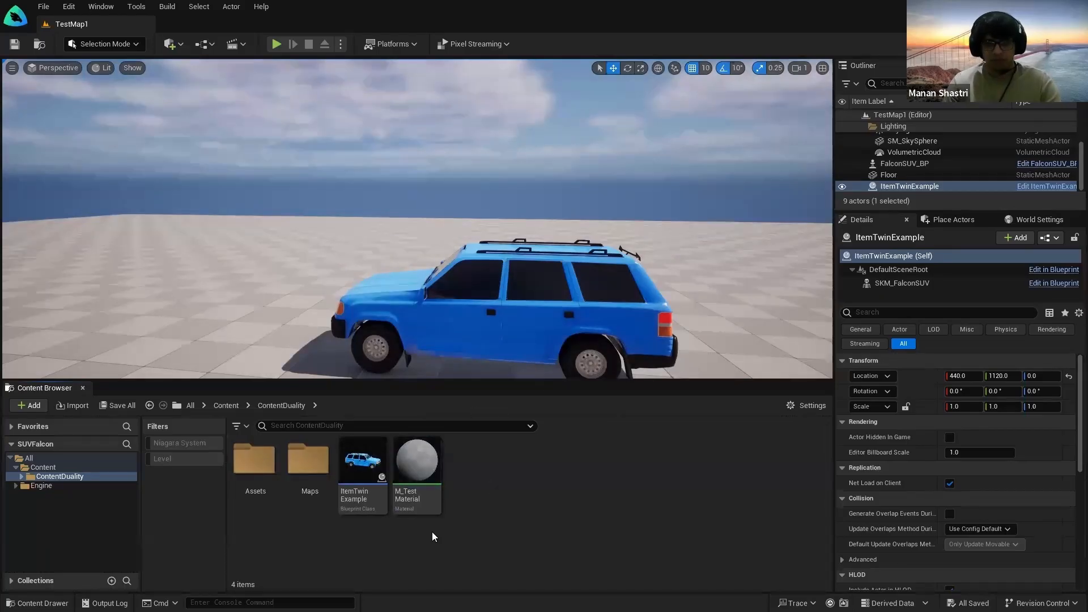
right_drag(454, 283, 498, 309)
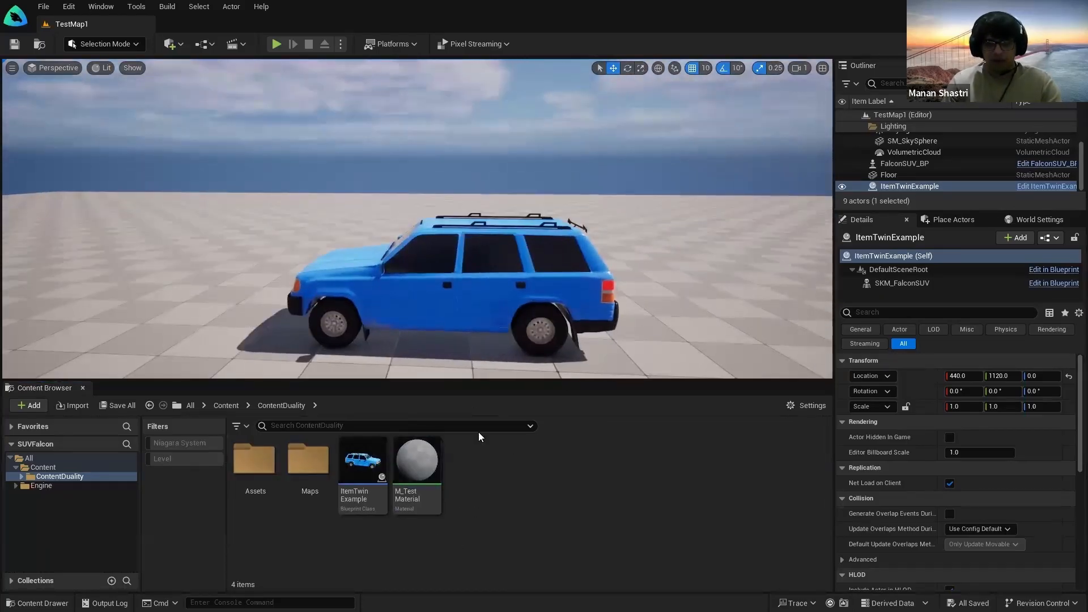
Step: Open M_TestMaterial in the Material Editor and maximize the window
double_click(431, 472)
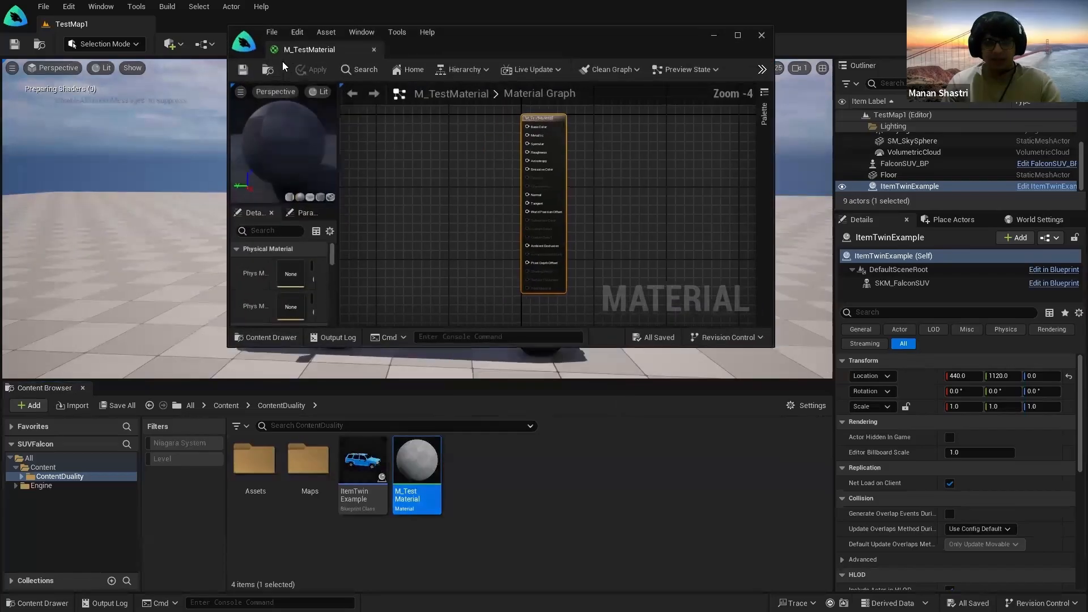
double_click(252, 23)
right_drag(325, 241, 364, 291)
Step: Circle the view around the blue SUV in TestMap1, then return to M_TestMaterial
click(85, 24)
right_drag(241, 213, 226, 238)
key(w)
key(s)
right_drag(345, 276, 488, 245)
key(w)
click(213, 26)
Step: Zoom the material graph and expand the Palette list of available nodes
scroll(529, 282, up, 3)
scroll(477, 296, down, 1)
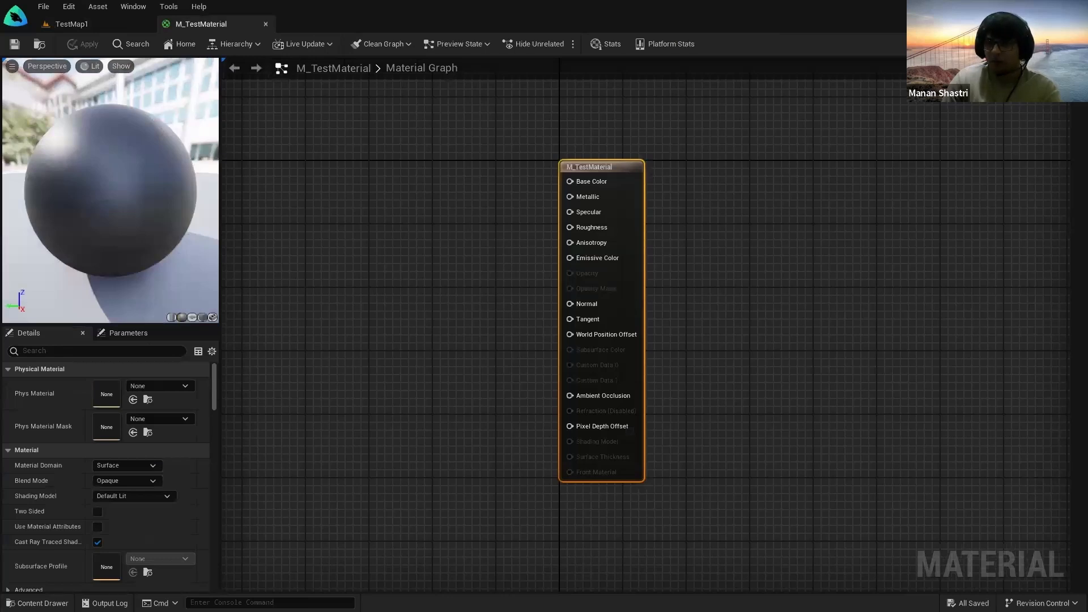
click(1078, 96)
right_drag(649, 232, 573, 234)
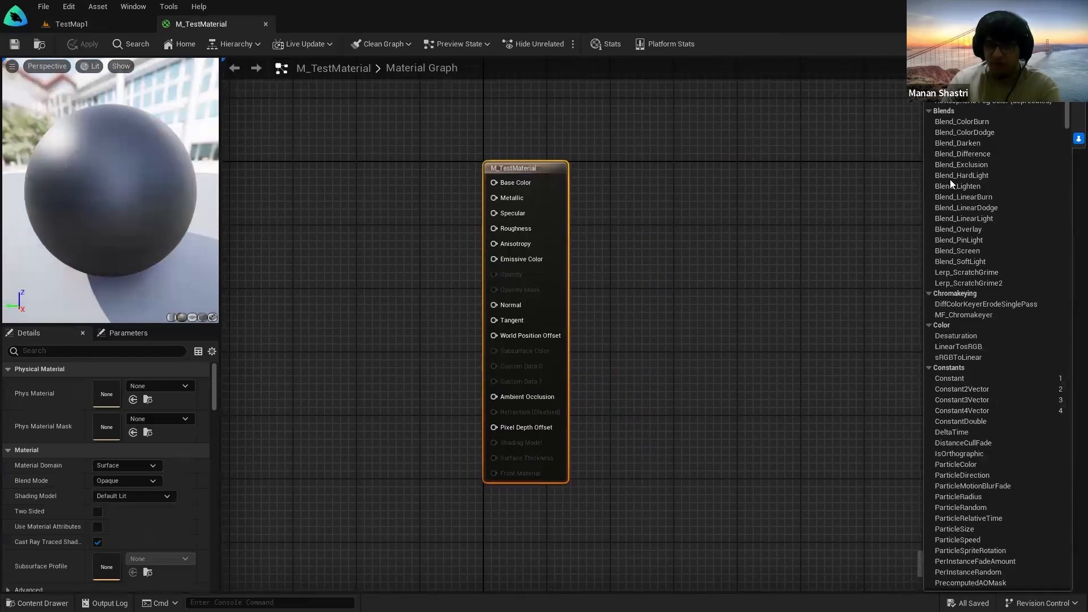
click(1078, 139)
click(1079, 101)
right_drag(751, 196, 802, 175)
click(1078, 102)
click(1071, 132)
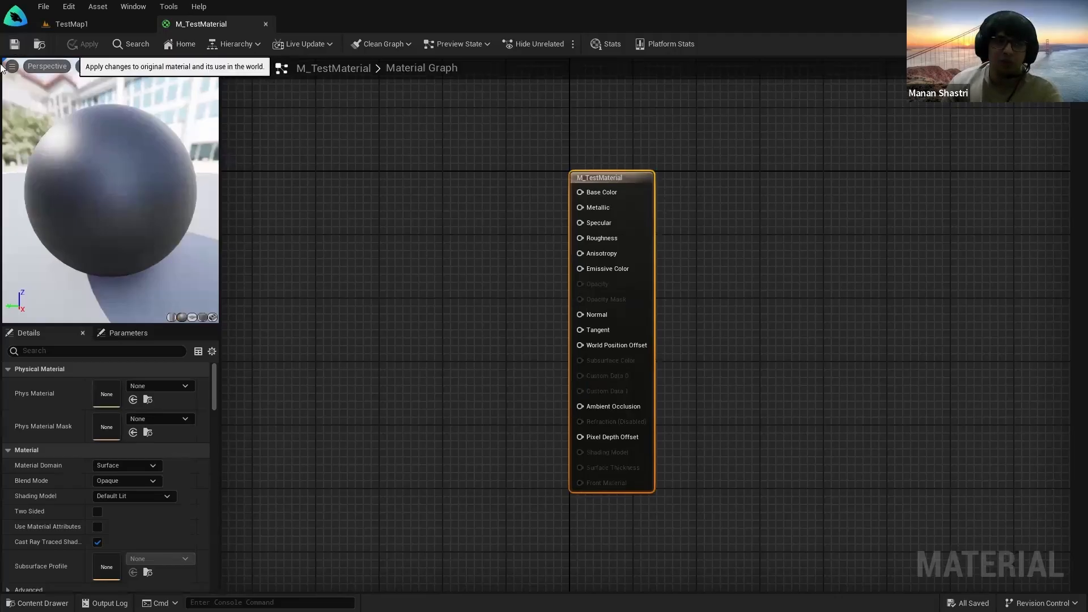
Step: Recenter the output node, check preview and cleanup options, and orbit the preview sphere
right_drag(482, 282, 413, 327)
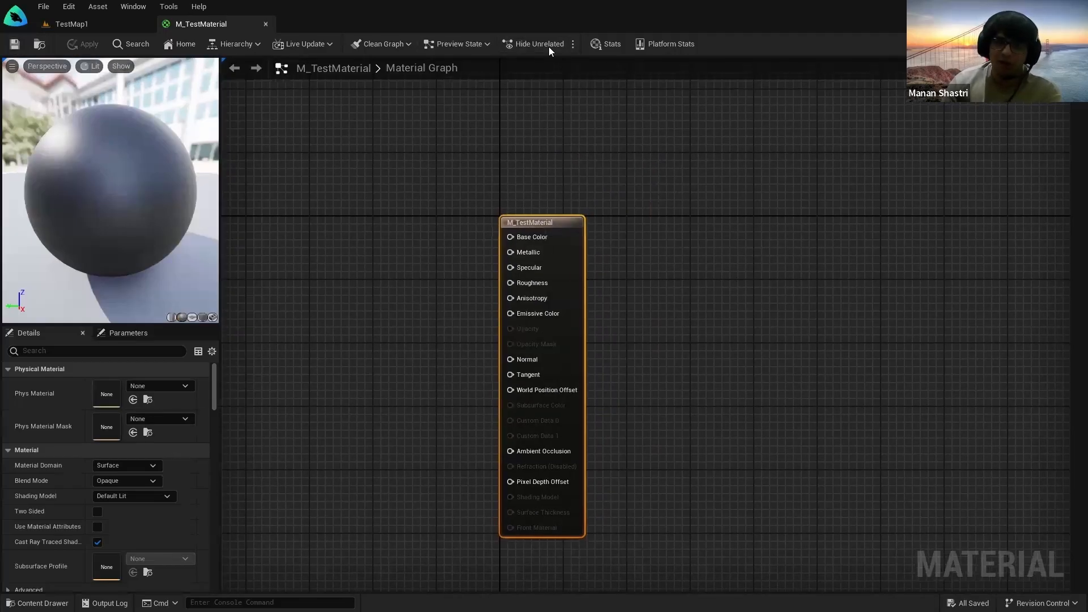
click(462, 43)
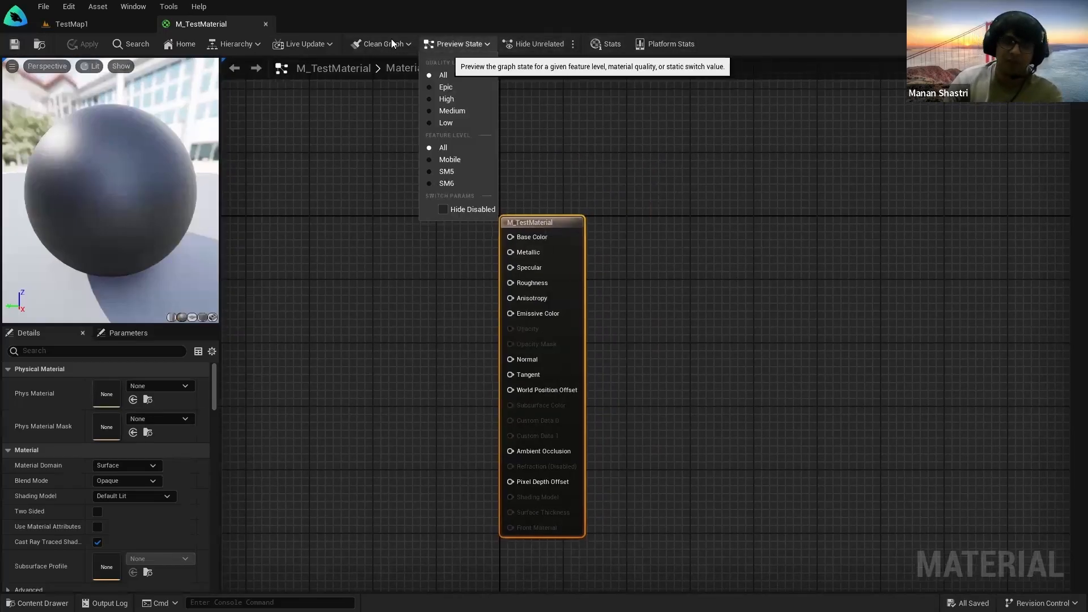
click(392, 42)
mouse_move(354, 271)
right_down()
mouse_move(353, 238)
mouse_move(344, 350)
mouse_move(368, 281)
right_up()
scroll(380, 278, down, 2)
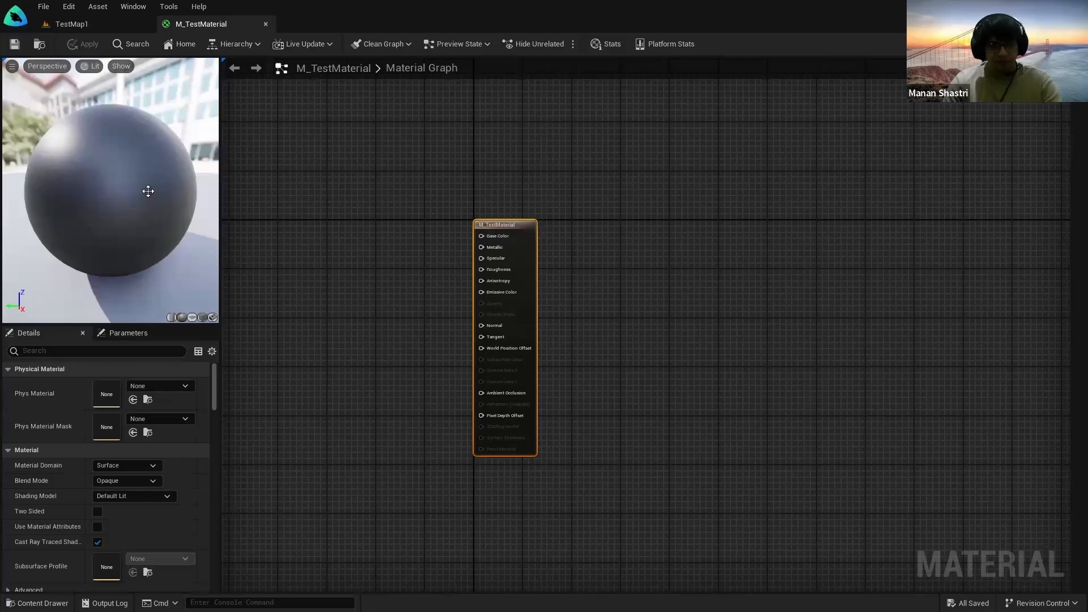
drag(169, 176, 141, 166)
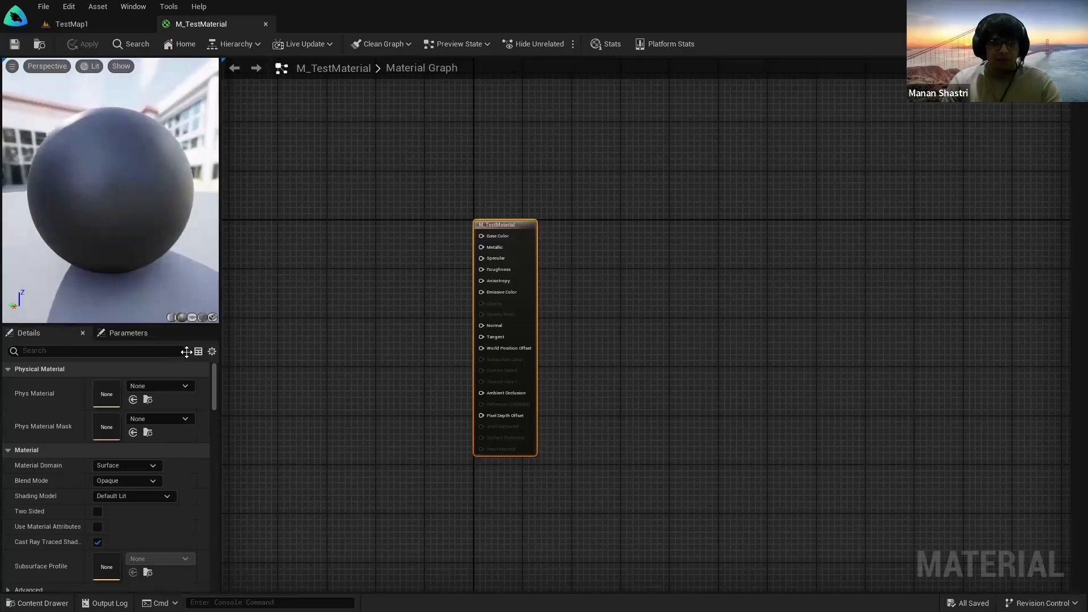
Step: Preview M_TestMaterial on cylinder, sphere, plane and cube, then return to TestMap1
click(171, 318)
click(181, 317)
click(193, 317)
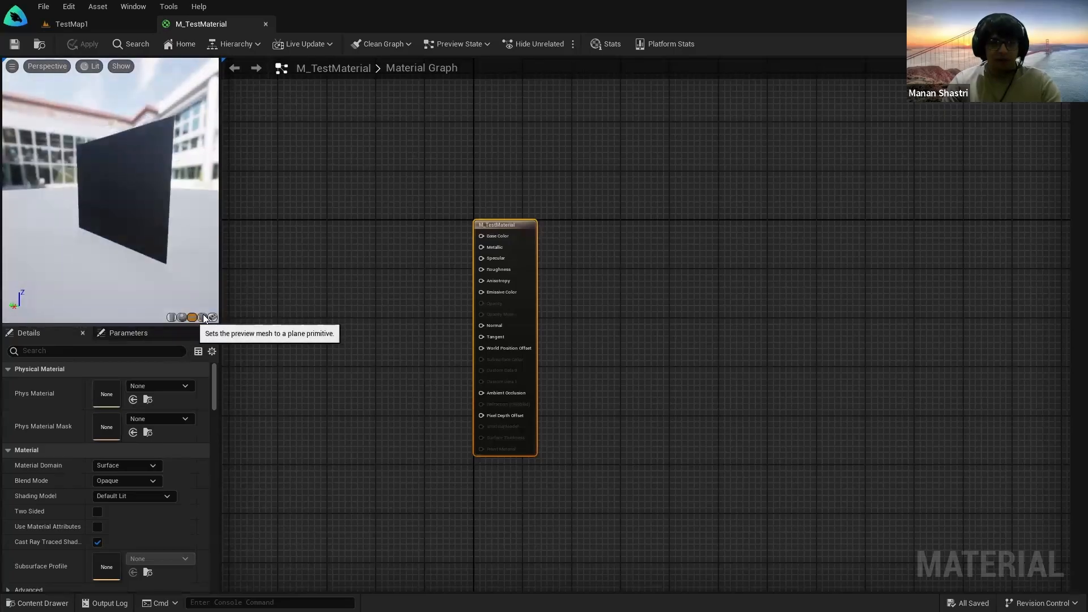
click(203, 318)
mouse_move(141, 262)
mouse_down()
mouse_move(122, 258)
mouse_move(133, 295)
mouse_move(140, 262)
mouse_up()
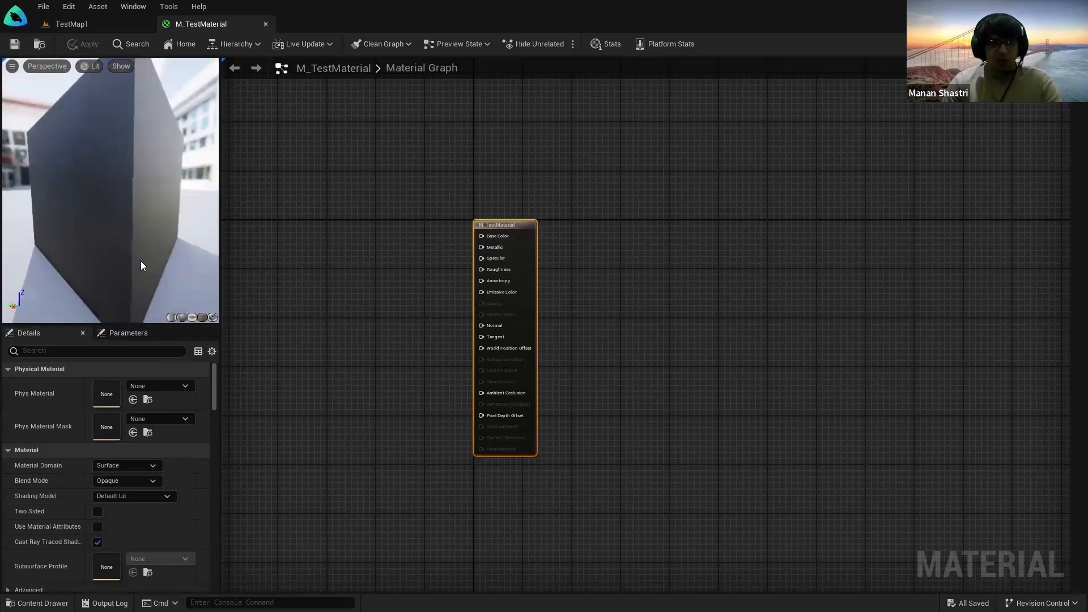
scroll(165, 274, down, 3)
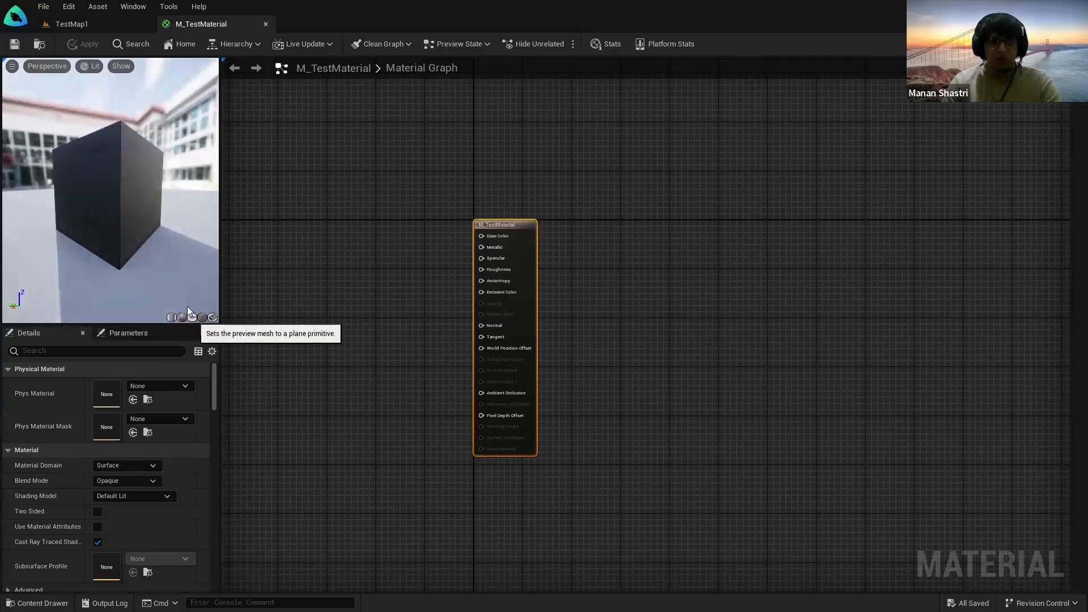
click(192, 317)
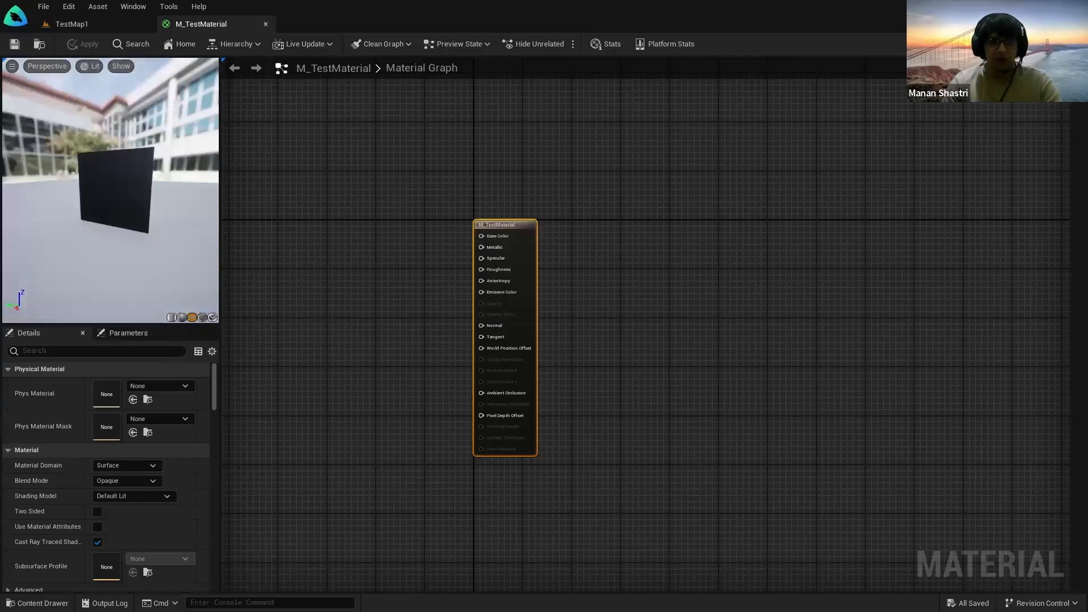
click(181, 317)
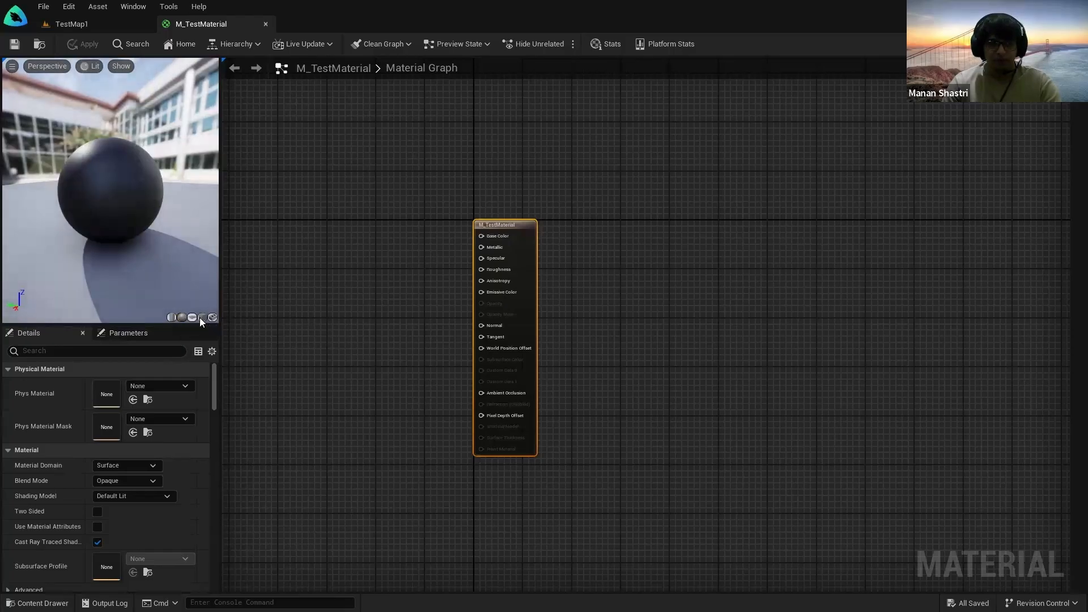
click(200, 318)
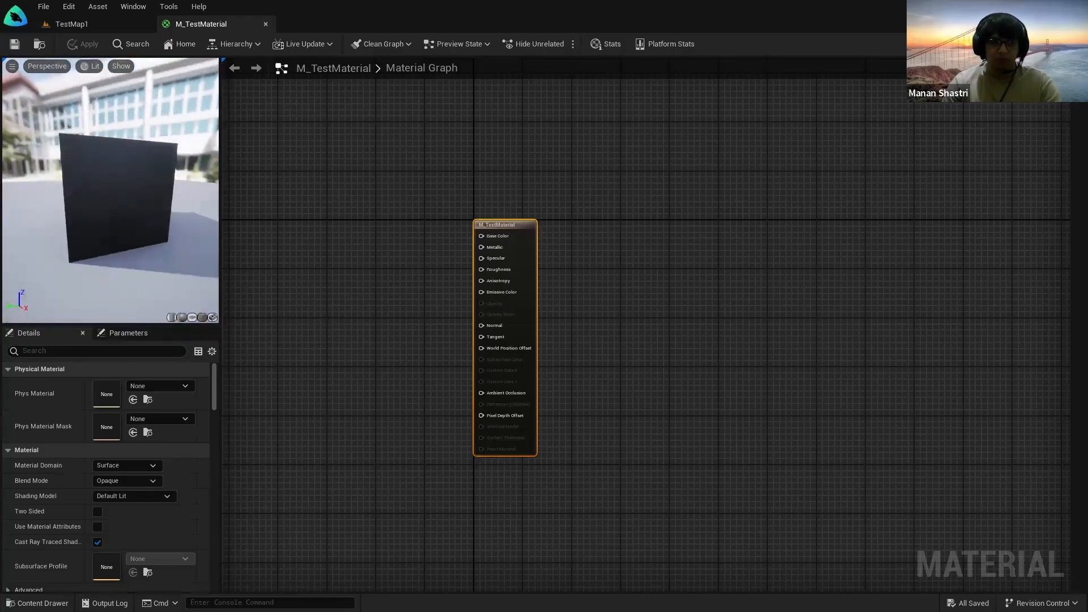
click(171, 317)
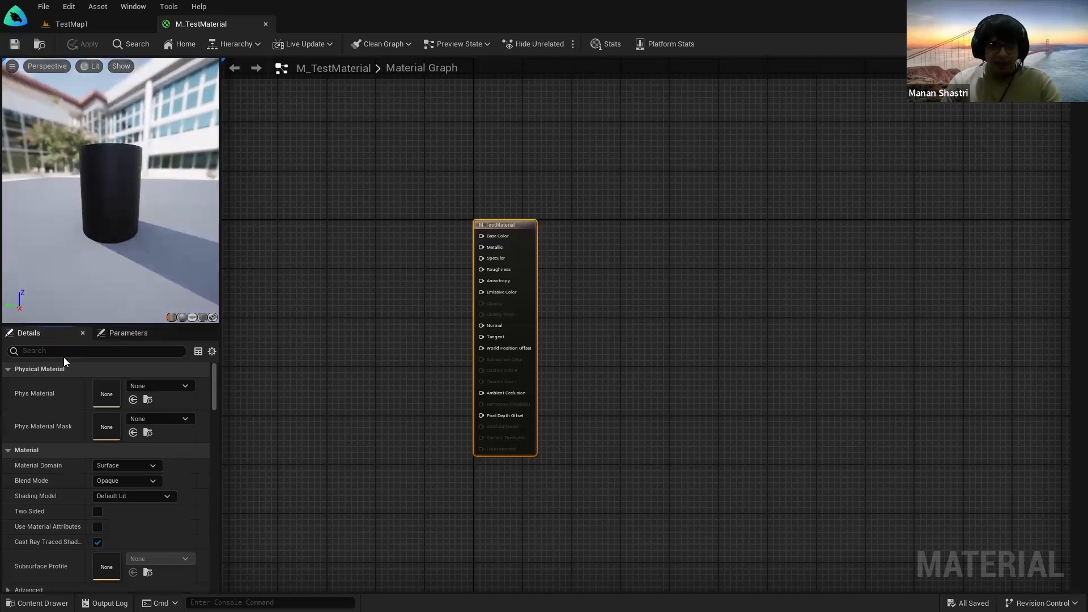
click(97, 27)
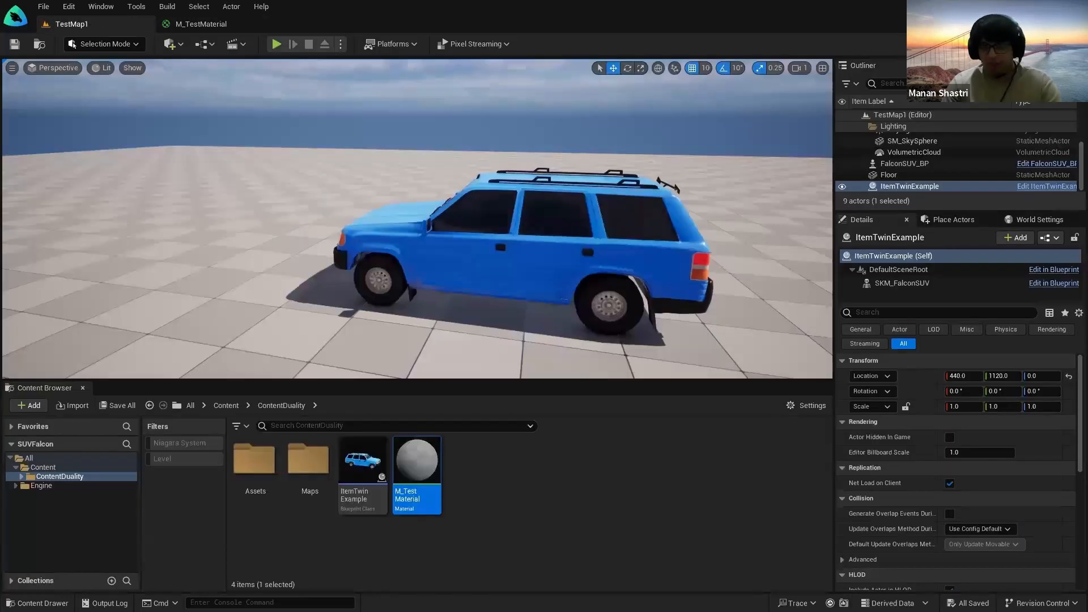
Step: Select the VolumetricCloud actor and scroll through the Outliner list
click(951, 150)
scroll(943, 519, down, 1)
scroll(964, 510, down, 10)
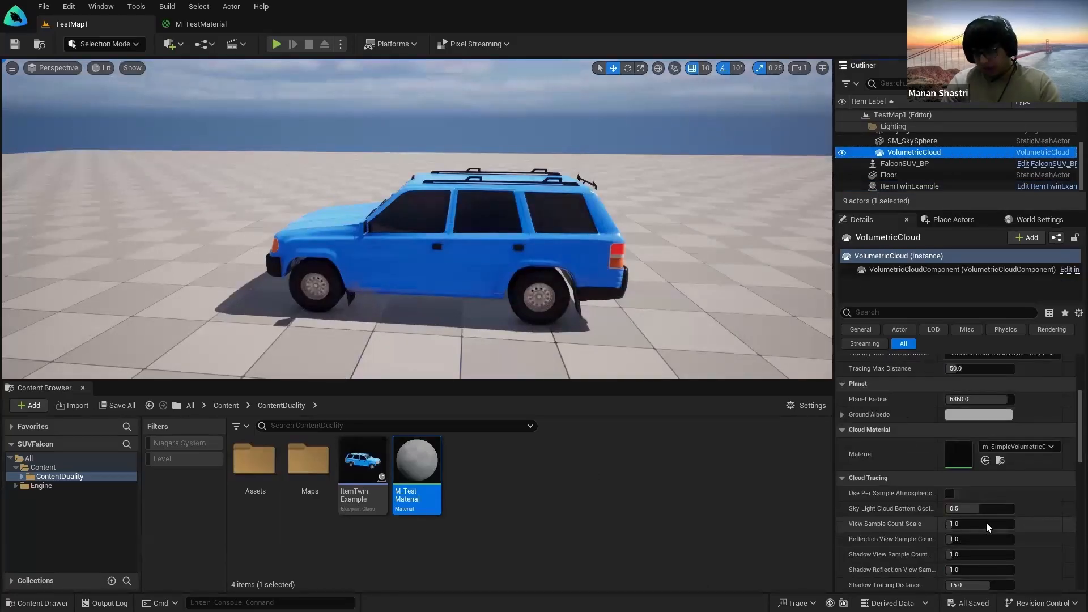
scroll(985, 485, up, 10)
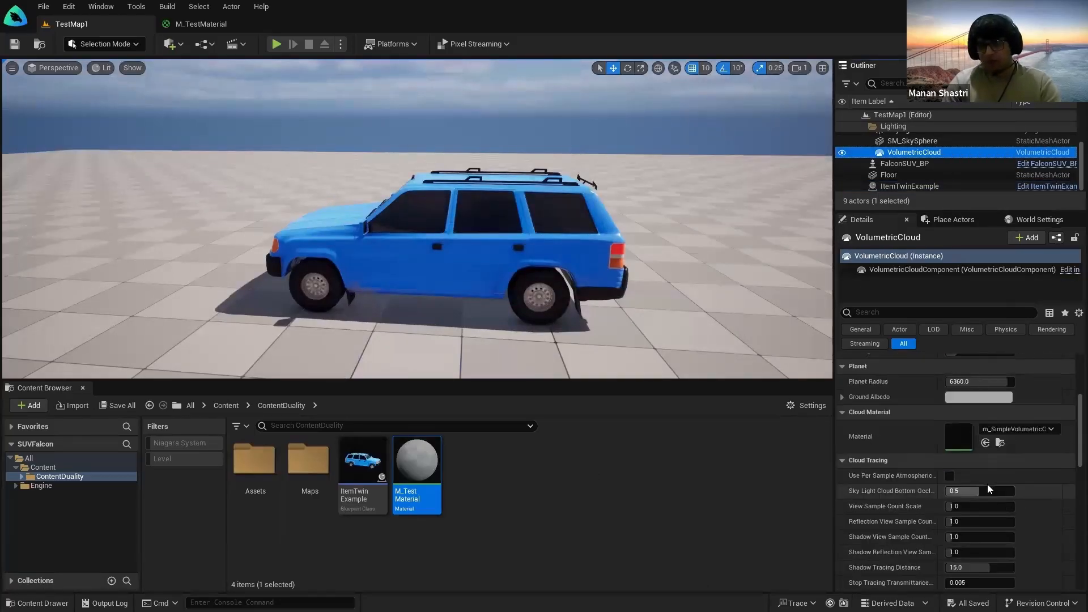
Step: Return to the M_TestMaterial editor and recenter the result node in the graph
click(215, 26)
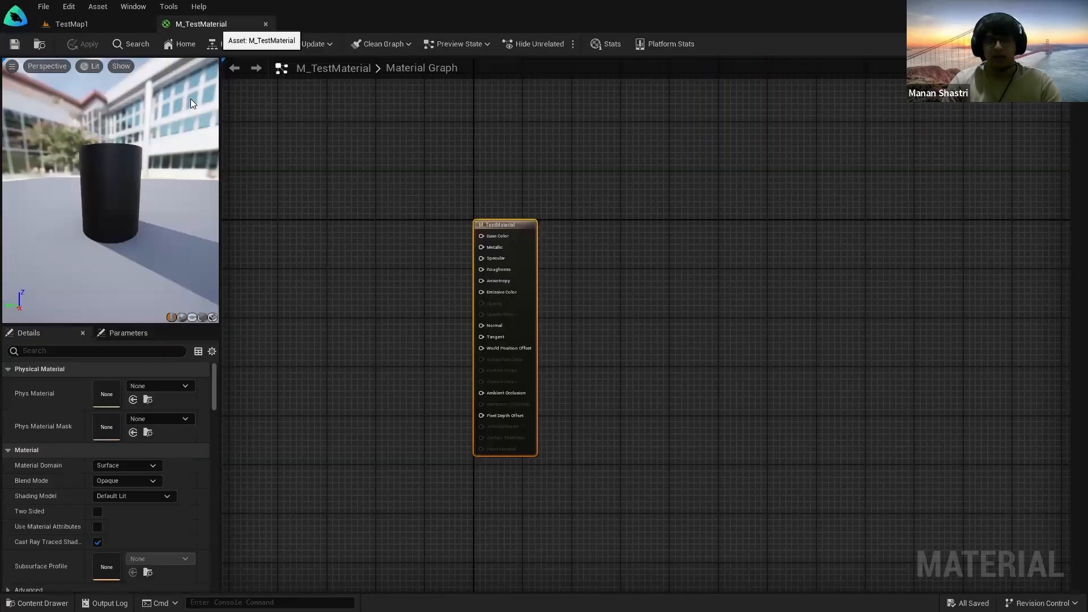
right_drag(447, 305, 509, 300)
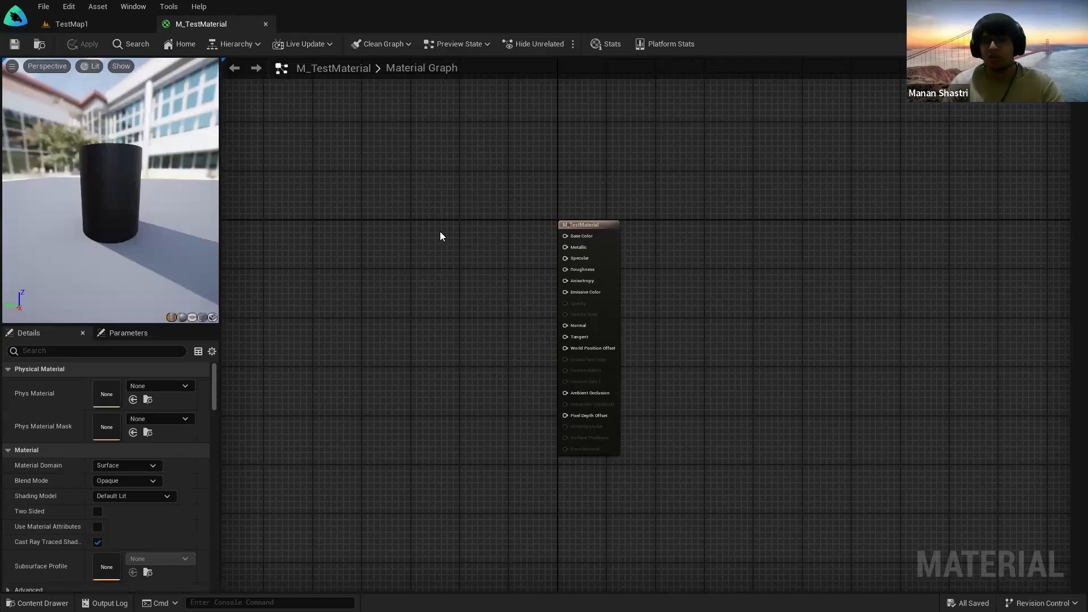
scroll(136, 465, down, 2)
scroll(130, 451, up, 2)
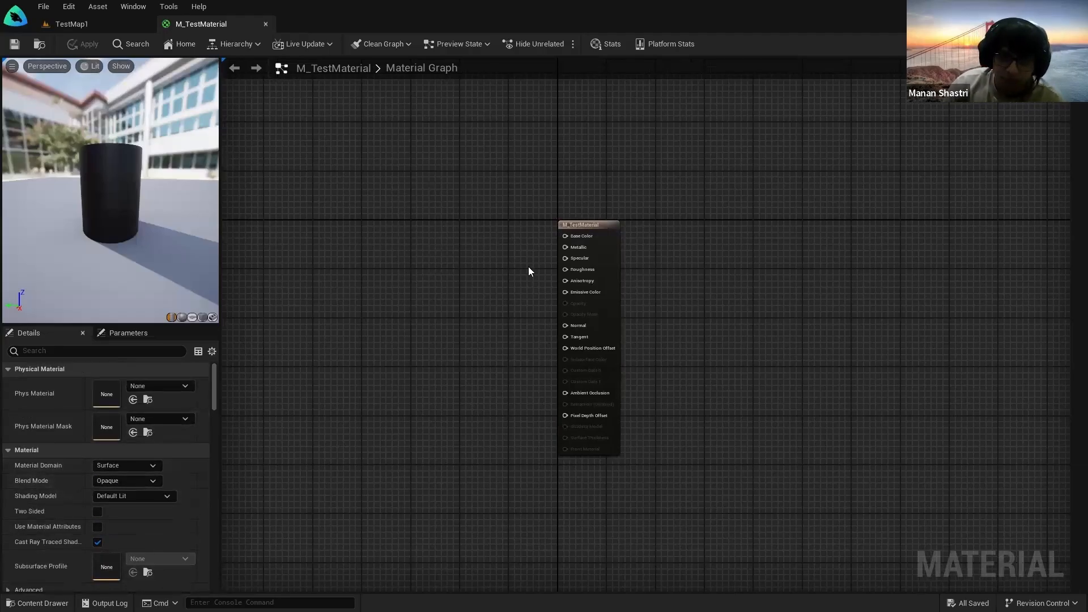
scroll(479, 315, up, 3)
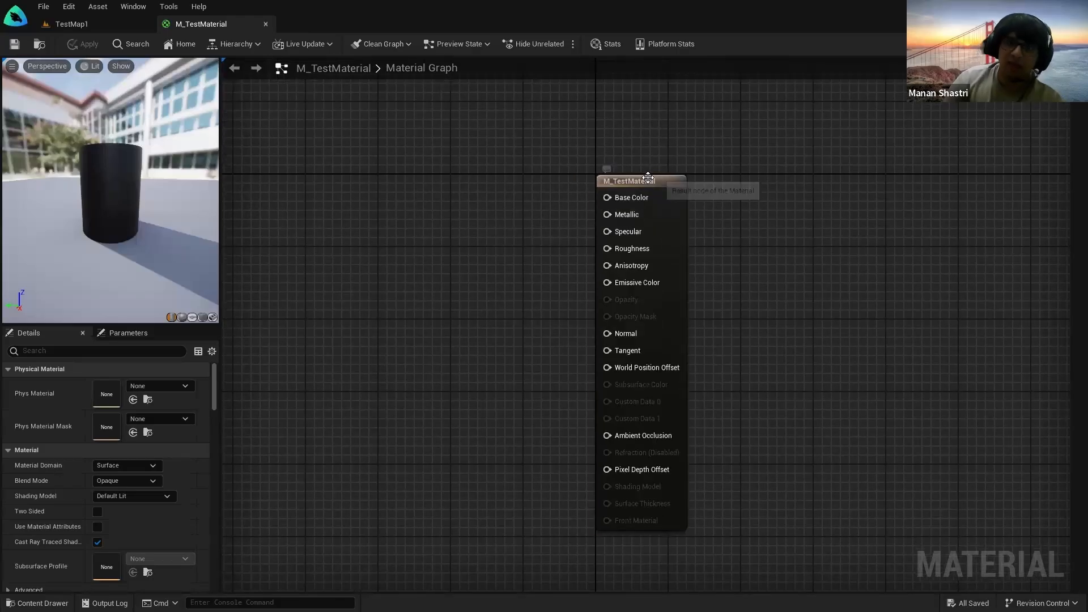
Step: Select the material's result node and keep its Material Domain on Surface
click(648, 179)
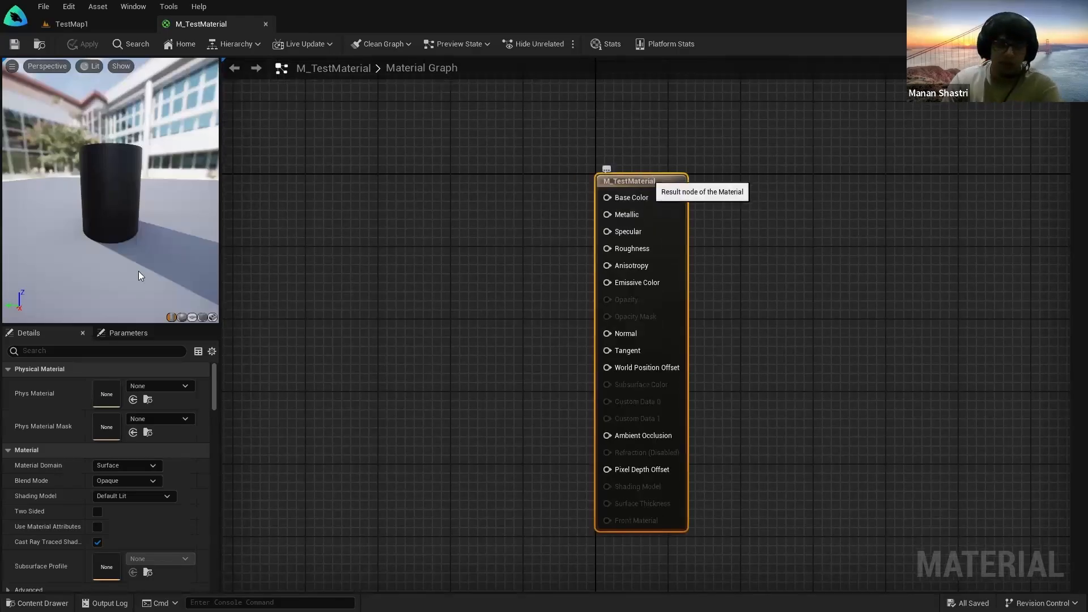
scroll(121, 484, down, 6)
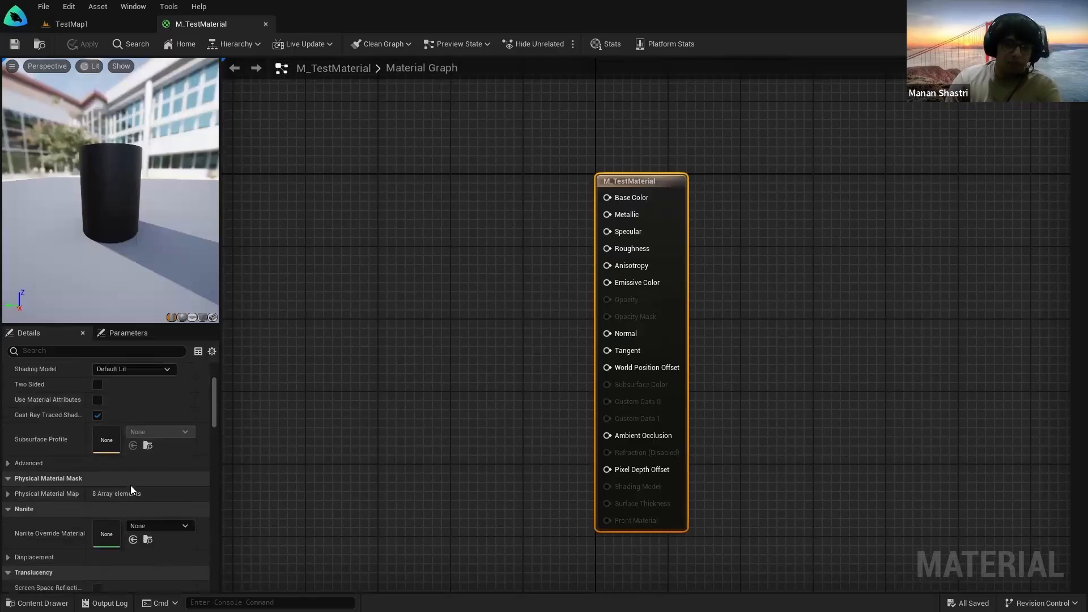
scroll(131, 485, down, 15)
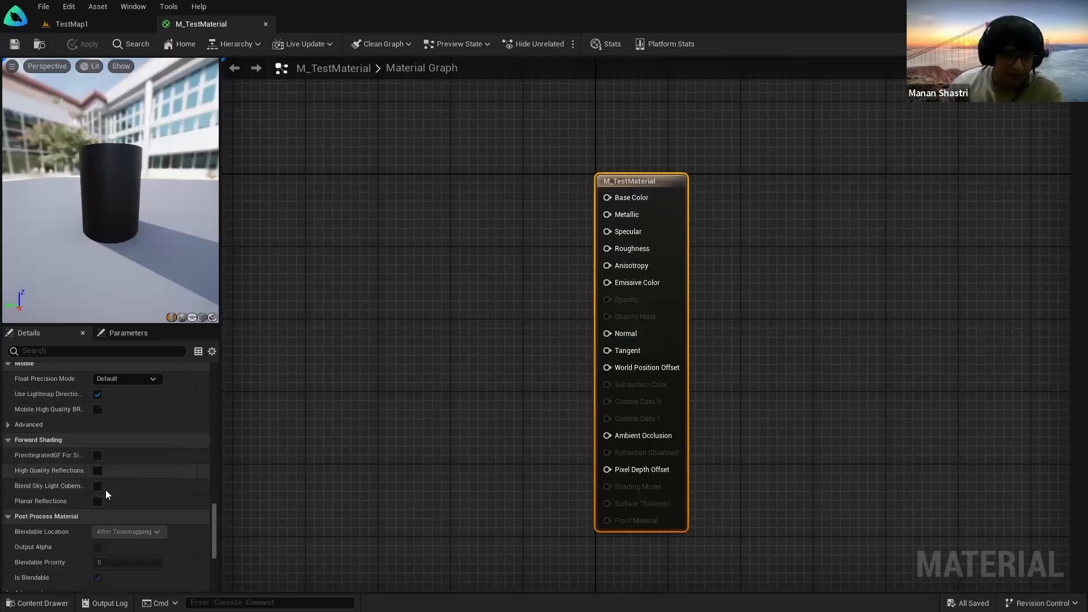
scroll(106, 490, down, 10)
drag(214, 550, 201, 401)
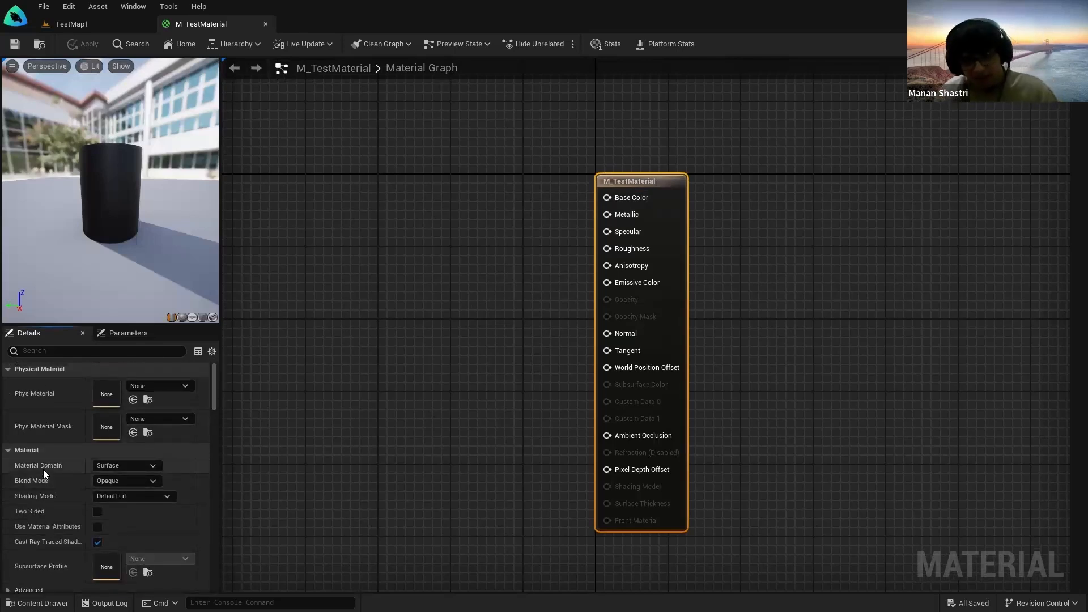
click(108, 468)
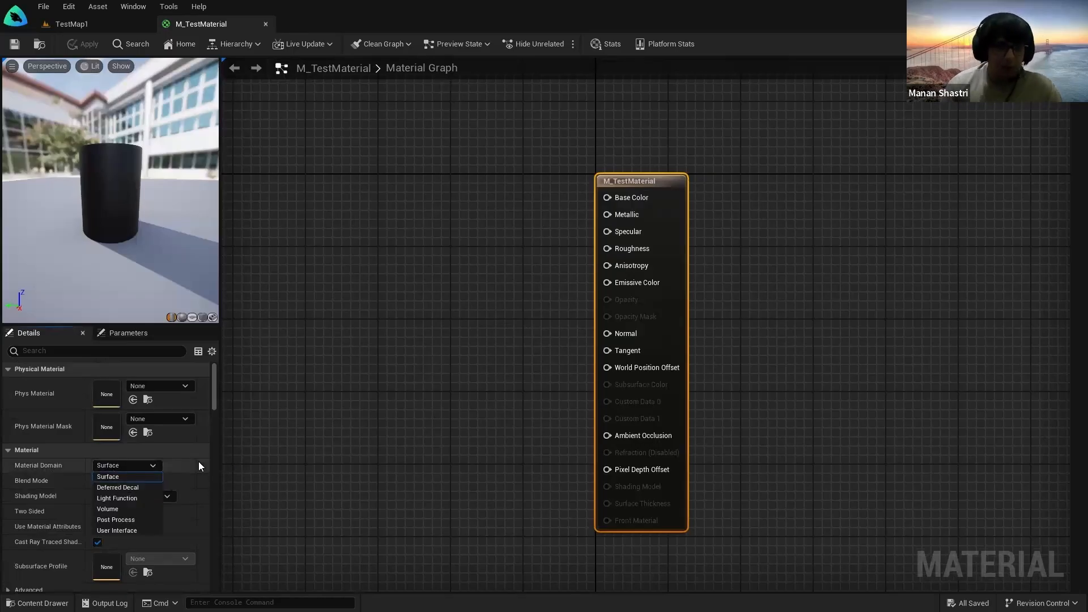
click(124, 476)
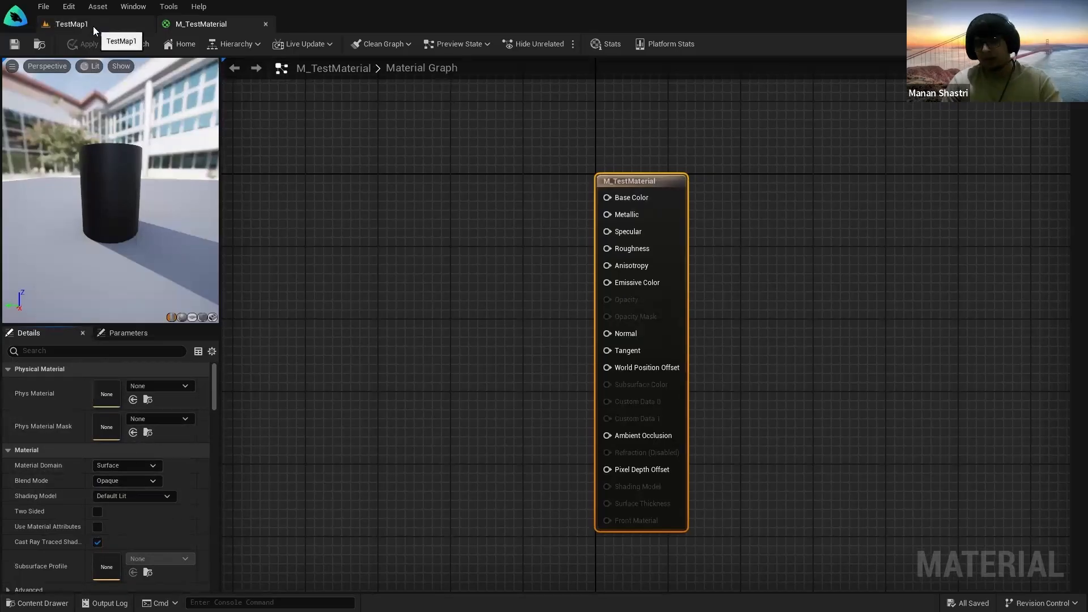
Step: Recheck that the domain stays Surface, then bring up the Blend Mode choices
click(112, 452)
click(112, 452)
click(111, 466)
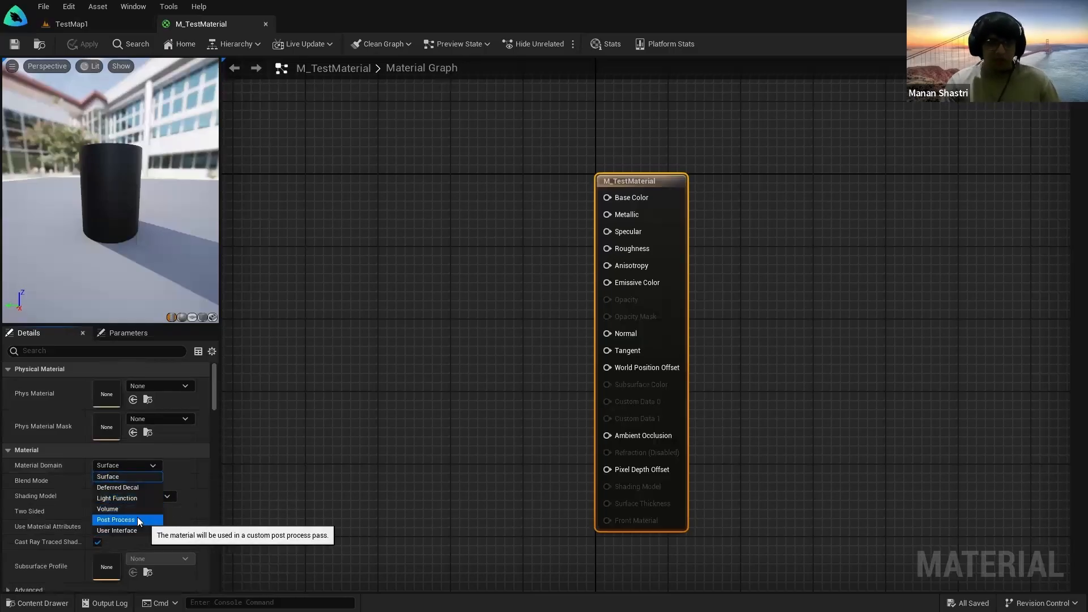
click(118, 476)
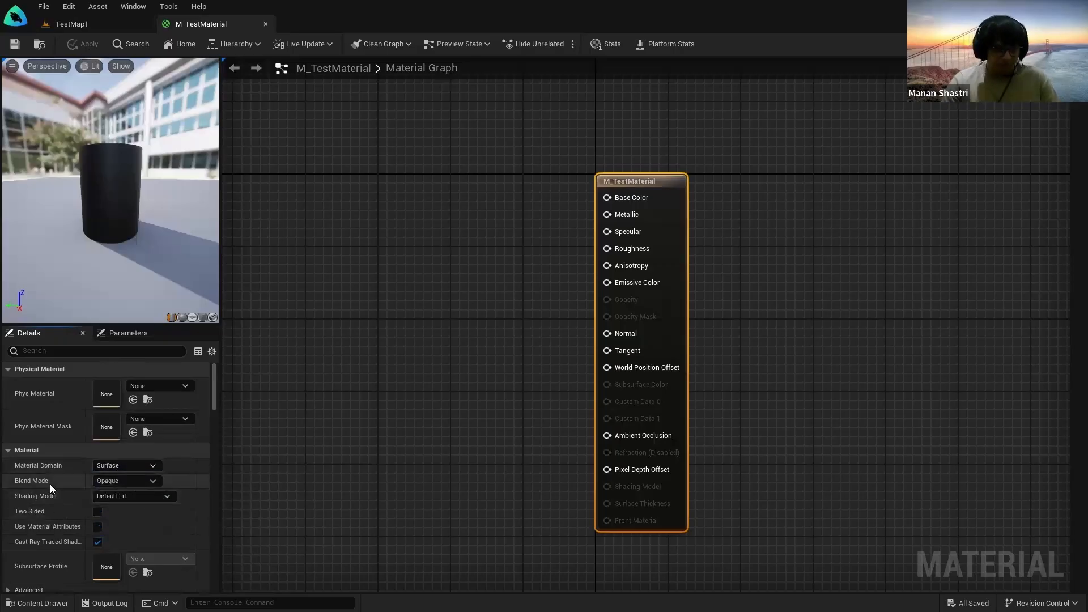
click(121, 484)
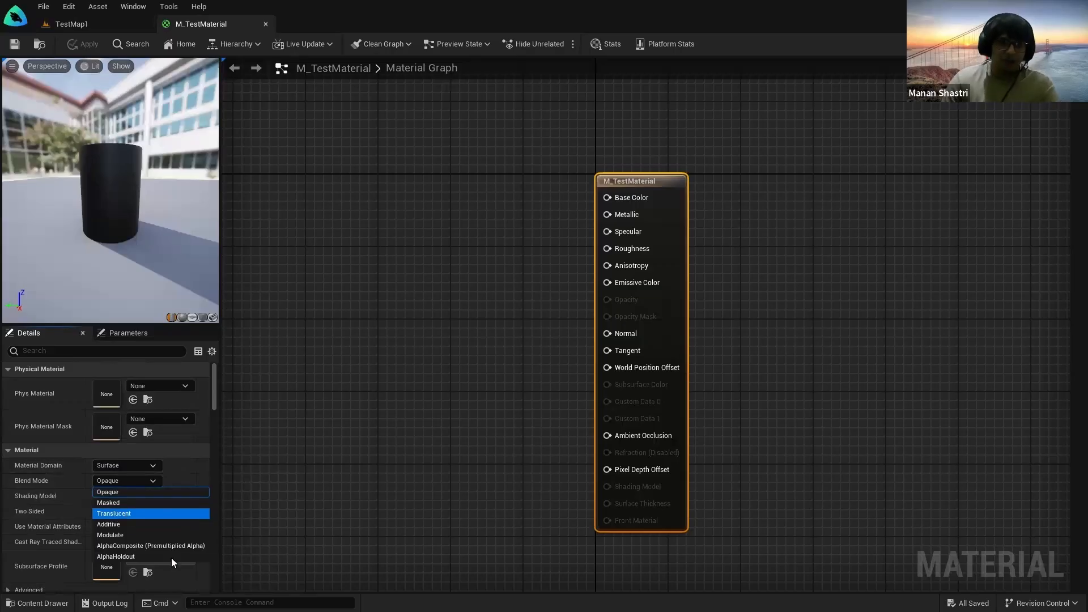
Step: Keep Blend Mode on Opaque and switch the Shading Model to Unlit
click(132, 478)
mouse_move(250, 315)
right_down()
mouse_move(306, 315)
mouse_move(283, 327)
right_up()
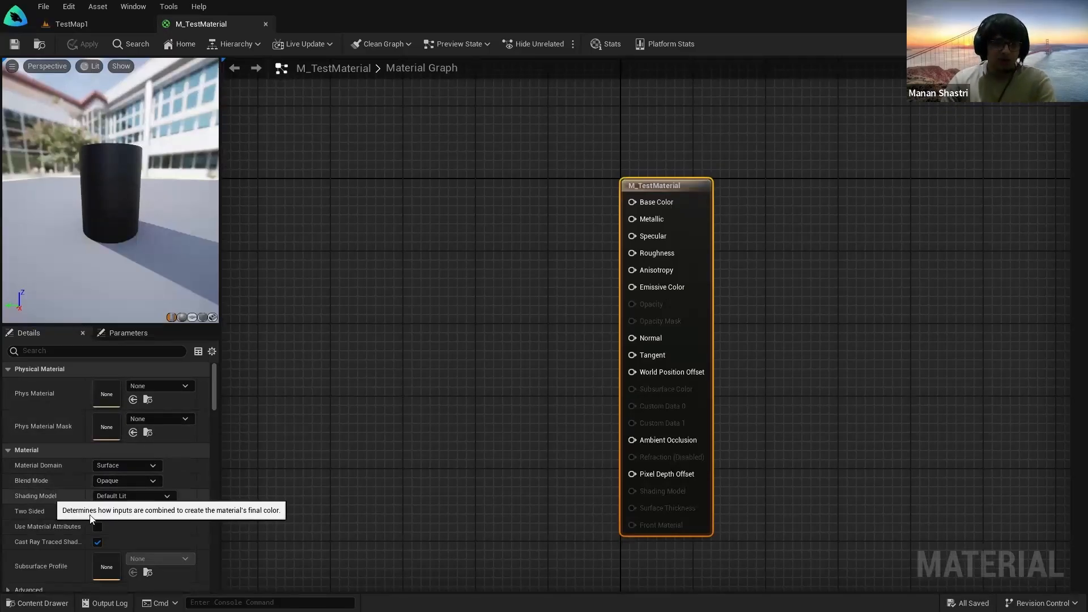
click(127, 498)
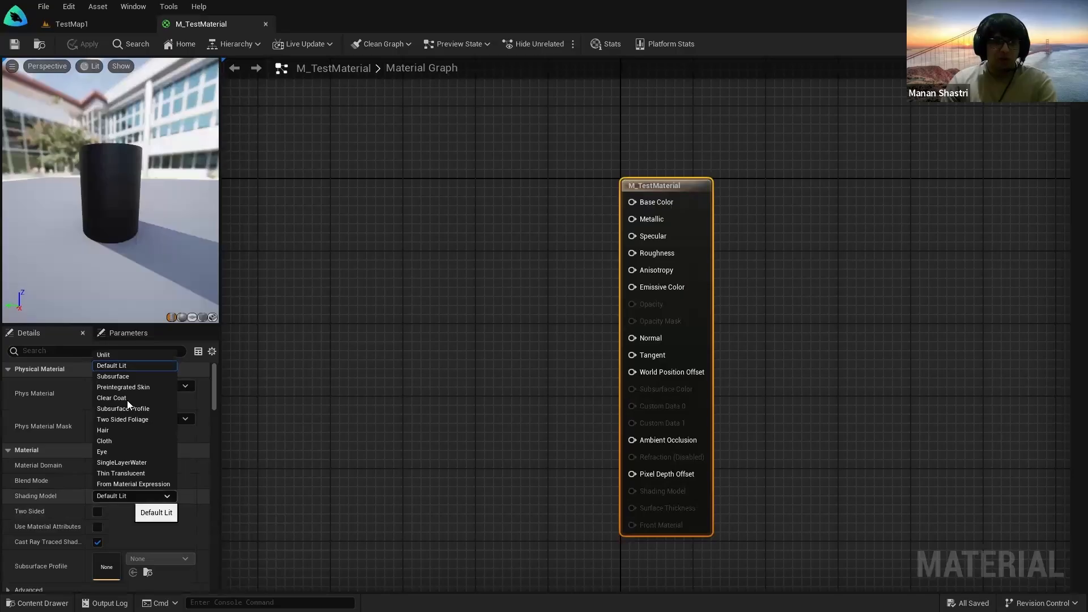
click(125, 368)
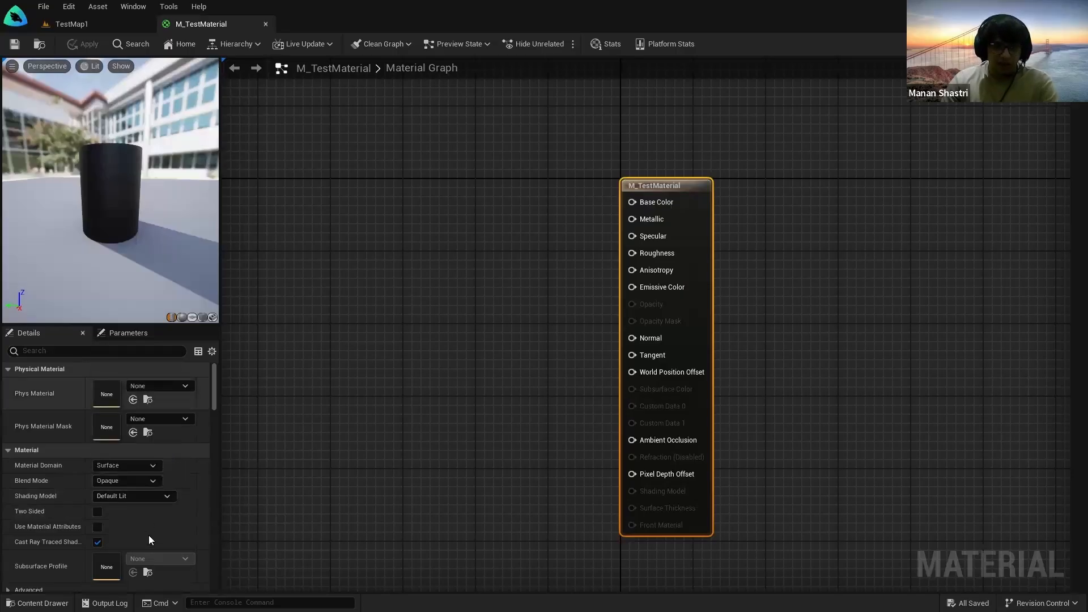
click(135, 496)
click(135, 355)
Step: Preview the Clear Coat, Hair, Eye and Cloth shading models in turn
click(114, 496)
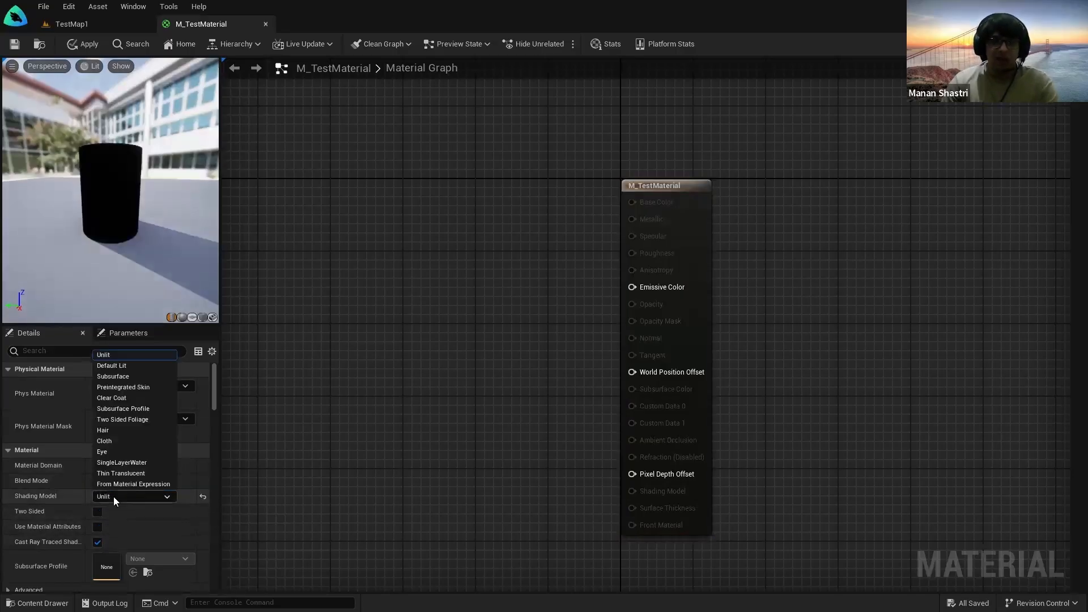
click(125, 398)
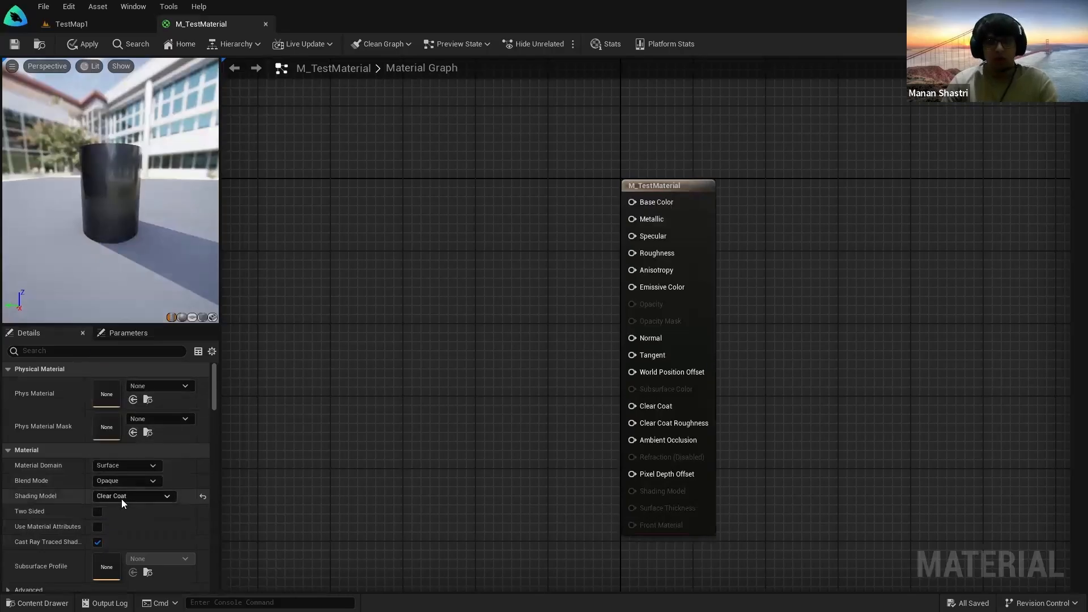
click(121, 497)
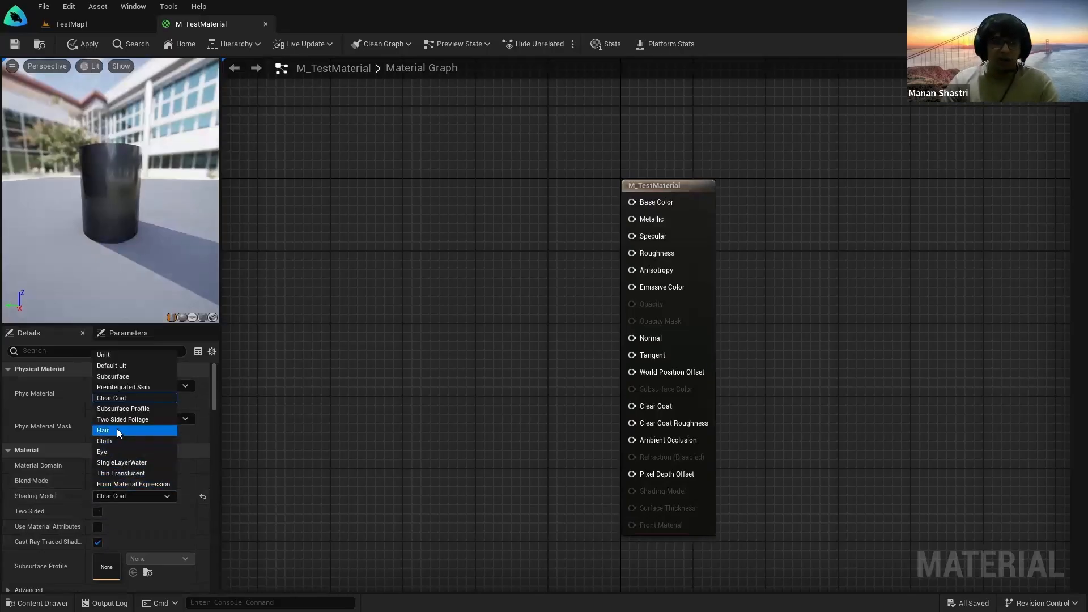
click(117, 429)
click(125, 496)
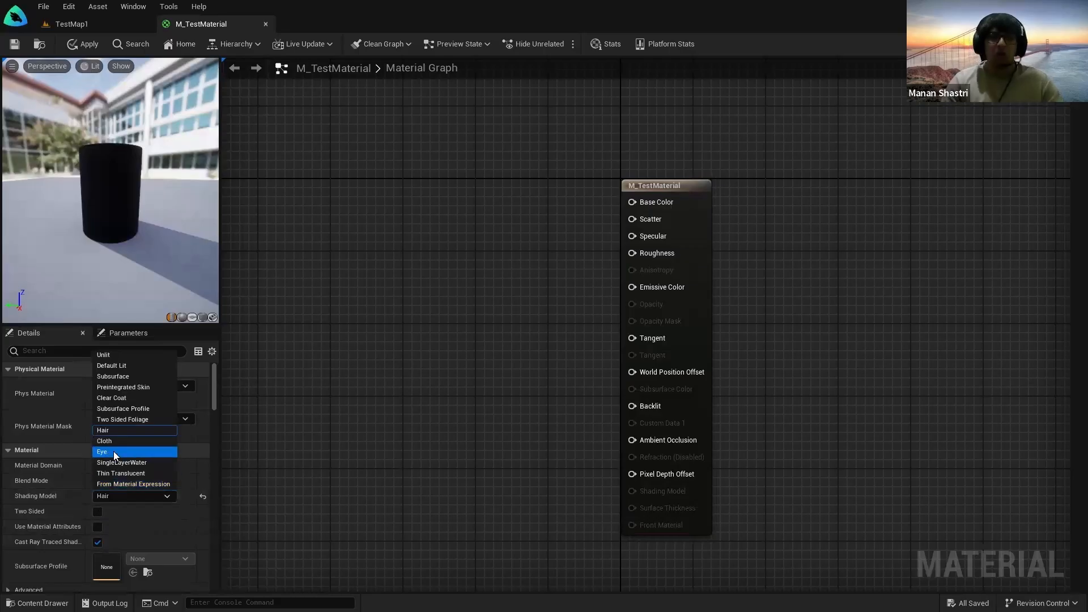
click(113, 451)
click(113, 499)
click(110, 441)
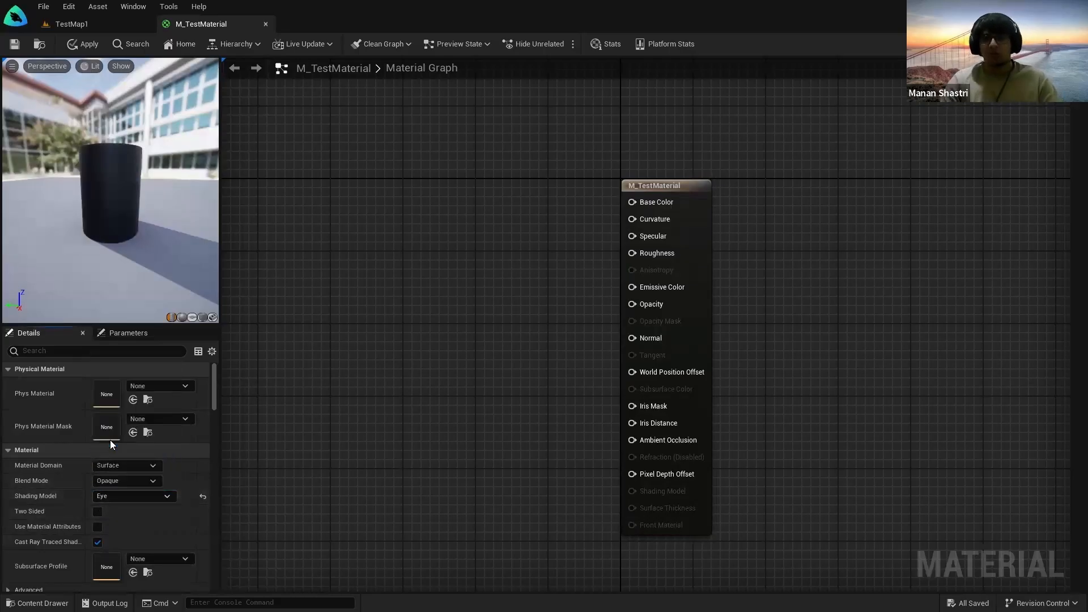
Step: Try Unlit and Subsurface again, then return the shading model to Default Lit
click(126, 497)
click(132, 356)
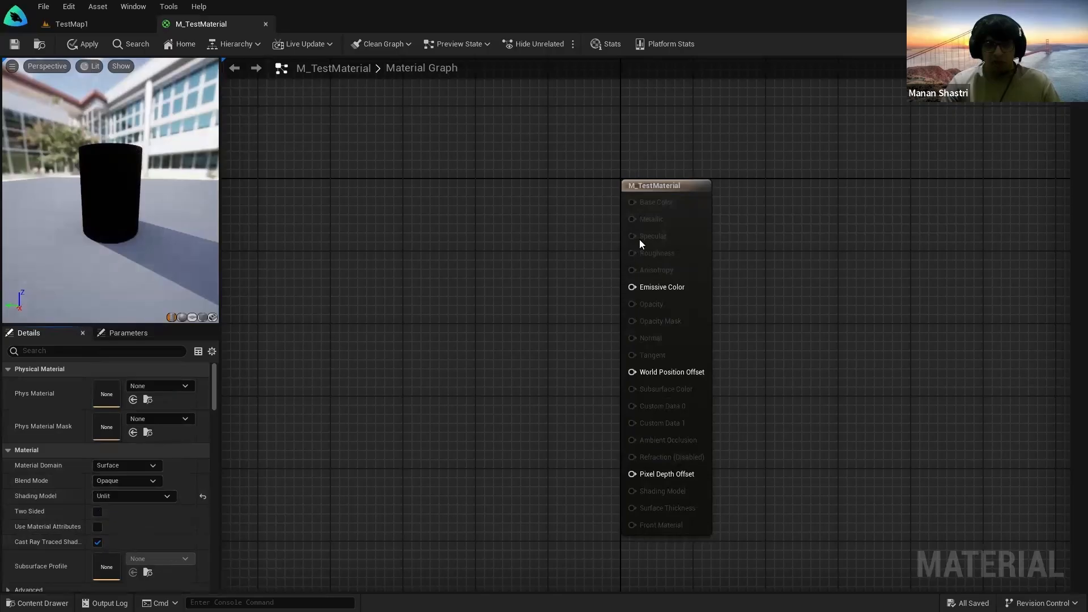
click(145, 497)
click(112, 374)
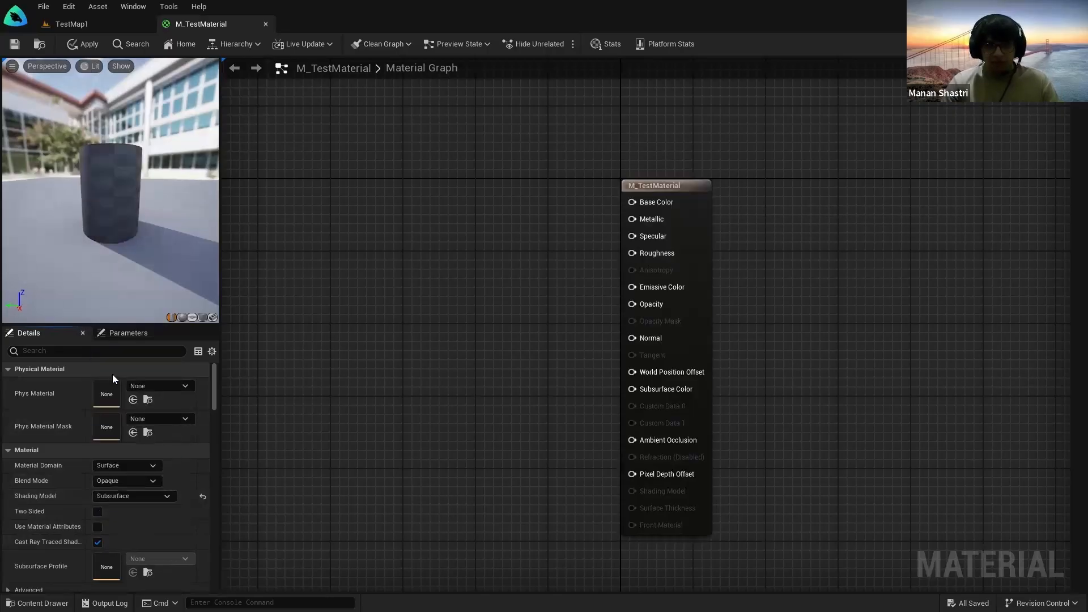
click(125, 498)
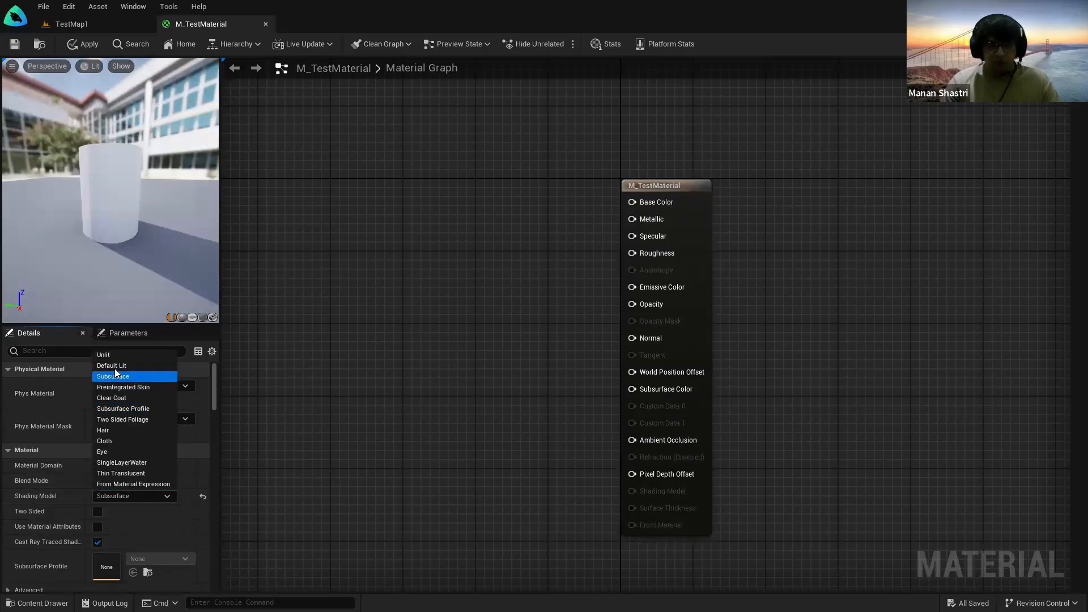
click(115, 367)
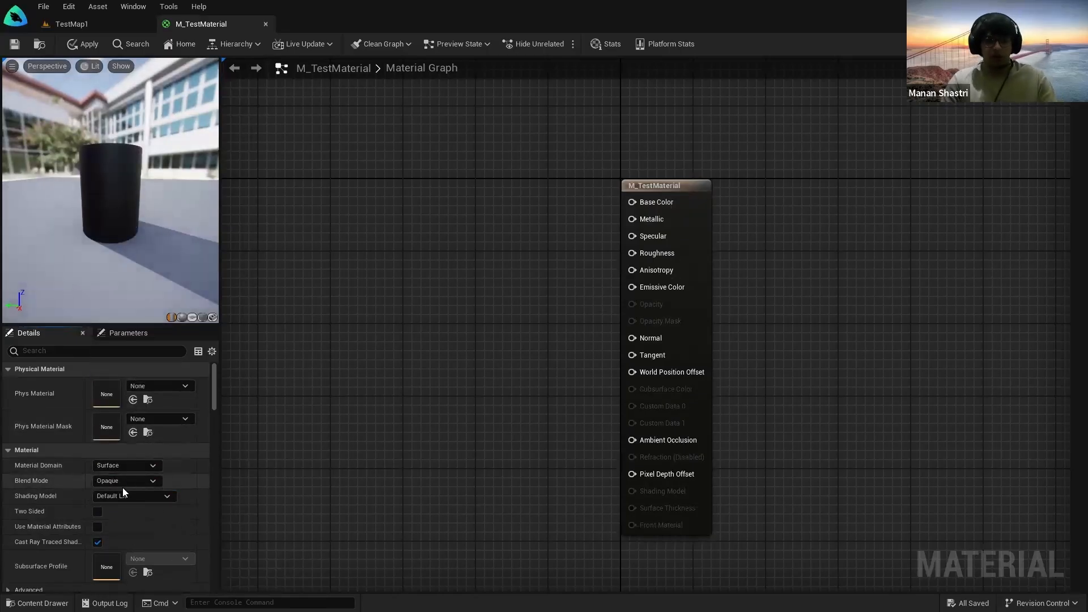
Step: Preview the material on a plane and enable Two Sided to view its back
click(191, 318)
drag(153, 244, 3, 244)
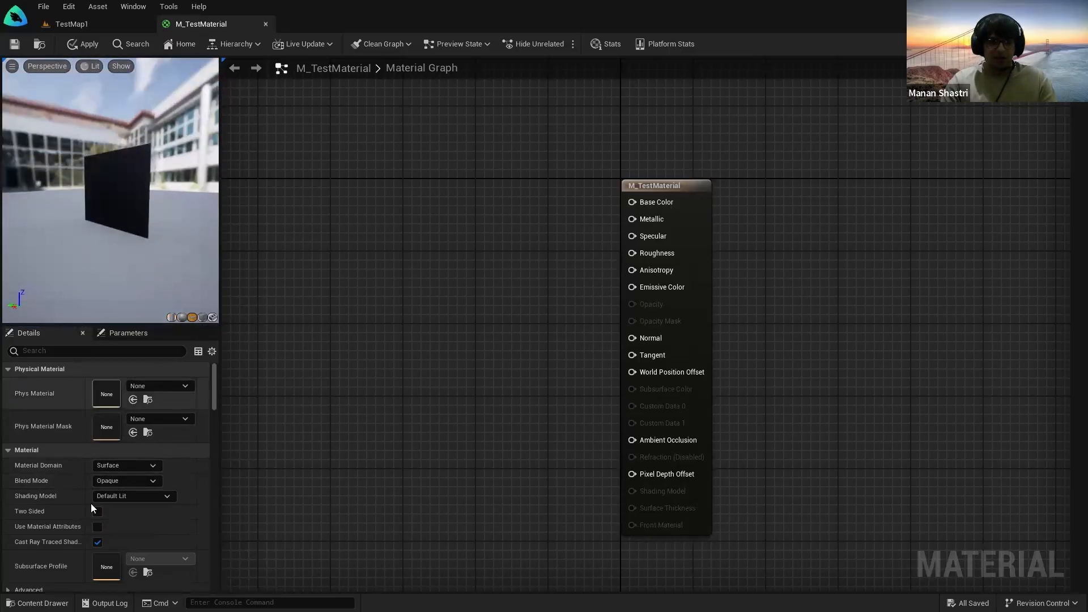
click(96, 512)
drag(124, 249, 149, 287)
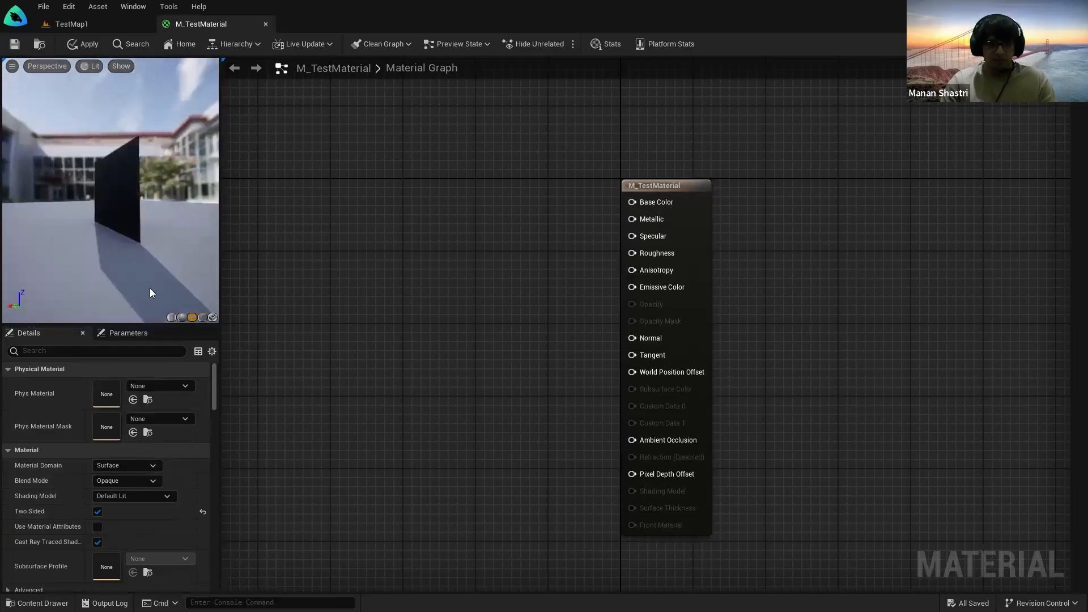
Step: Untick Two Sided so the material renders single-sided again
click(97, 512)
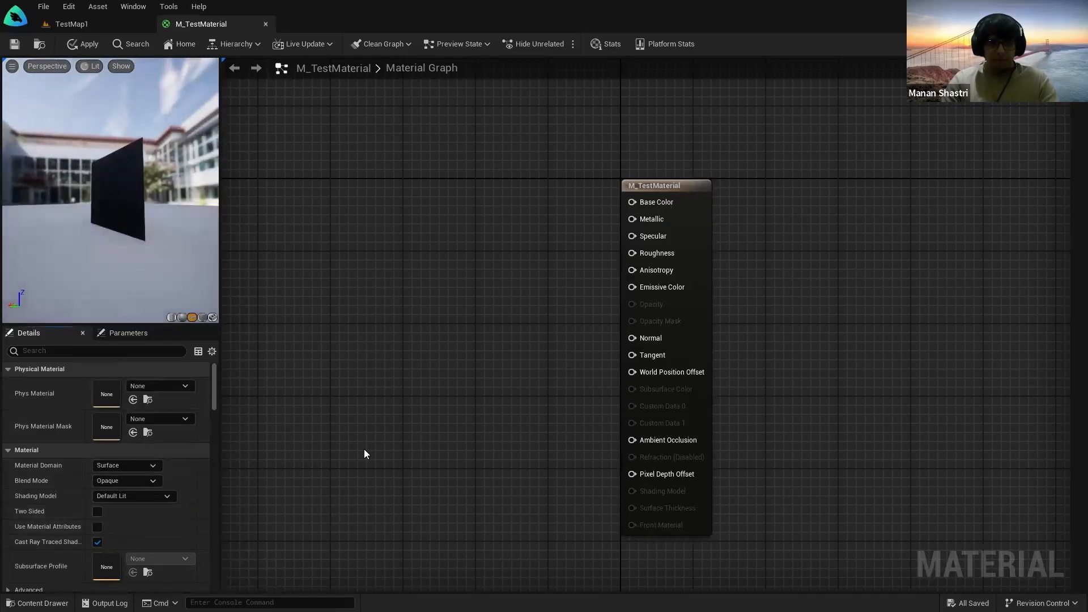
drag(214, 306, 214, 322)
scroll(554, 311, down, 1)
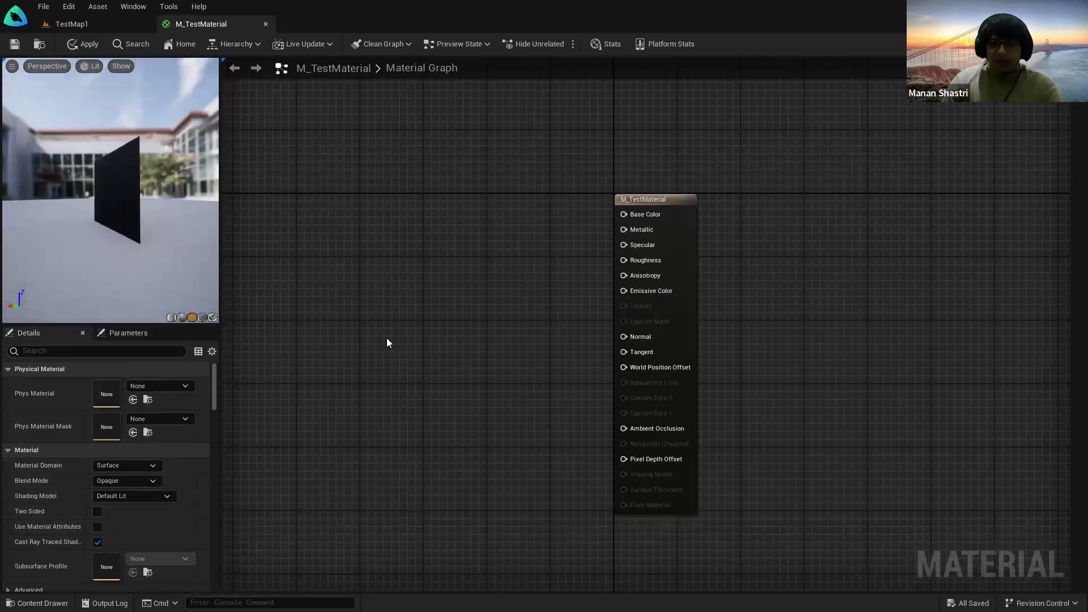
drag(446, 152, 729, 569)
Step: Recentre the graph on the output node and switch the preview mesh to a sphere
right_drag(469, 292, 433, 348)
click(433, 348)
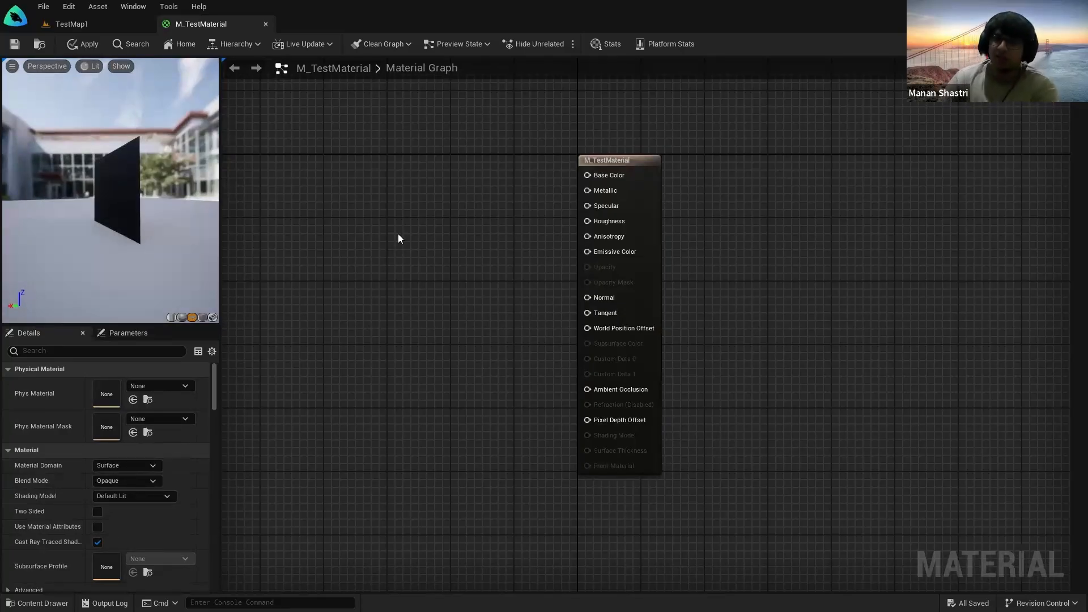
drag(468, 91, 779, 589)
click(488, 431)
right_drag(453, 218, 517, 332)
scroll(537, 379, down, 2)
drag(51, 181, 171, 328)
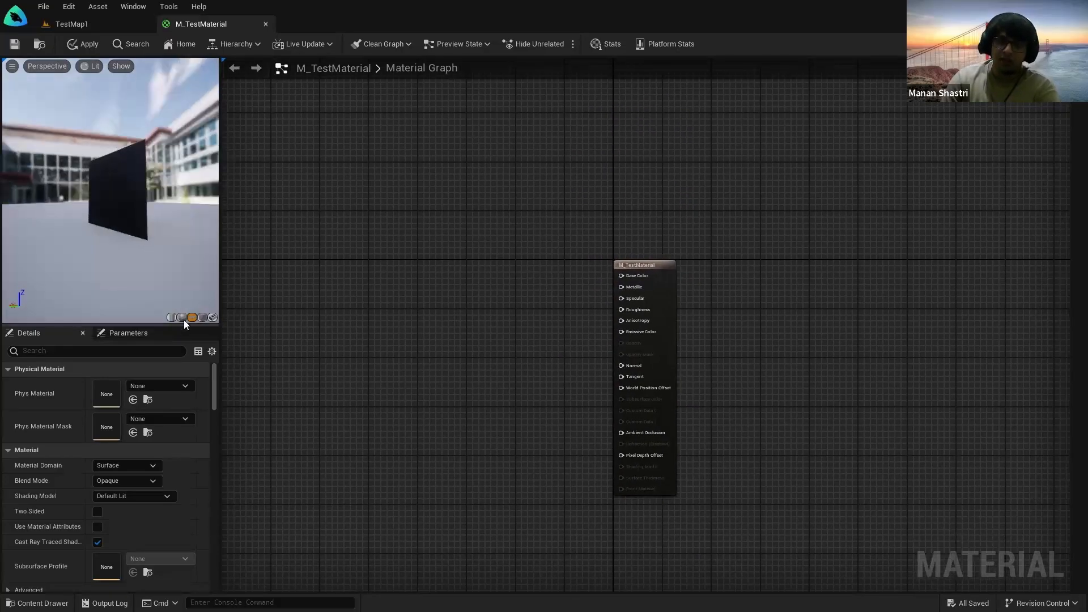
click(181, 318)
Step: Show the Palette of material expressions and scroll down its list
scroll(447, 338, up, 1)
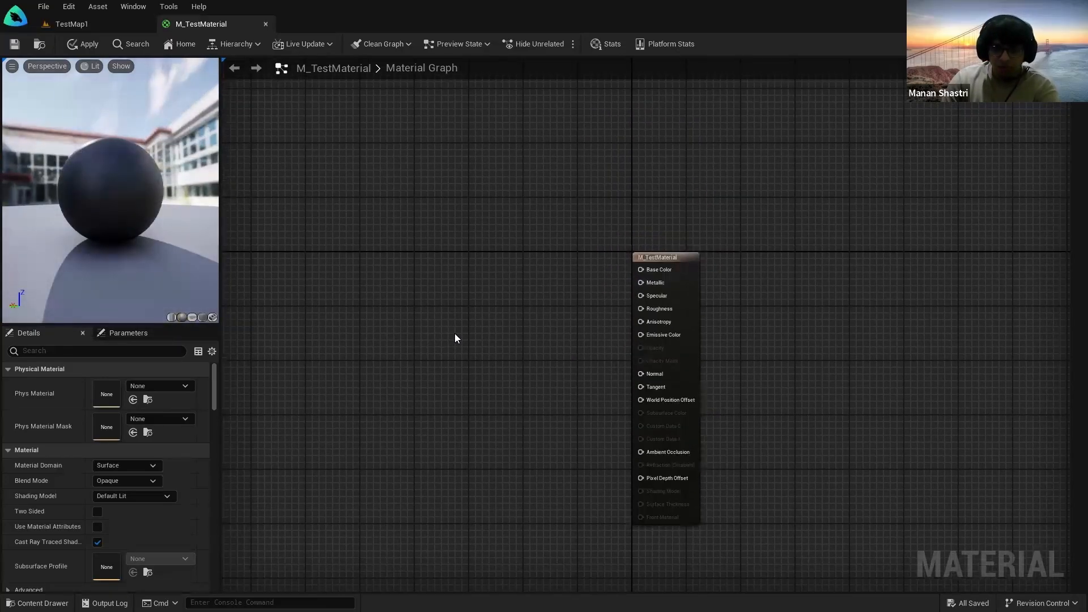
right_drag(454, 334, 391, 321)
scroll(524, 281, up, 1)
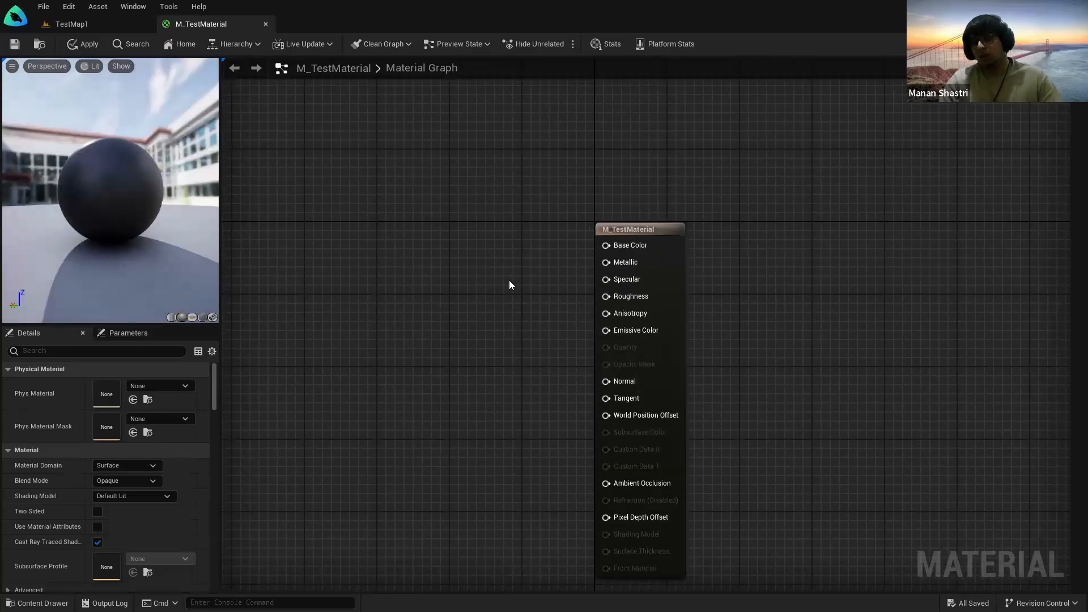
right_drag(518, 257, 489, 221)
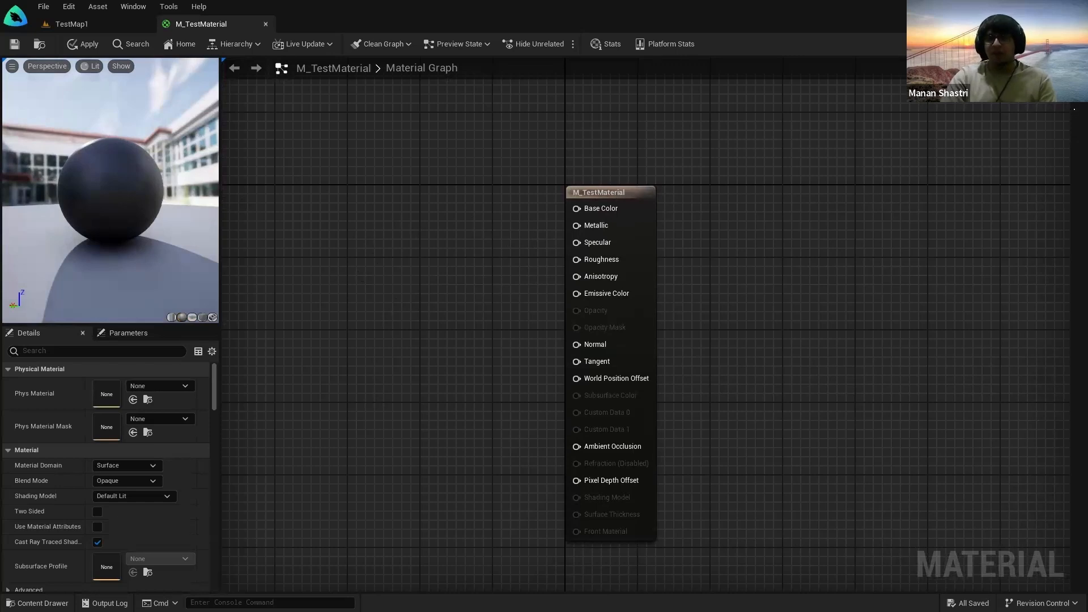
click(1077, 94)
scroll(1041, 246, down, 3)
scroll(1020, 278, down, 6)
Step: Browse the Palette's Constants and Coordinates entries, then collapse the Palette drawer
scroll(1043, 284, down, 8)
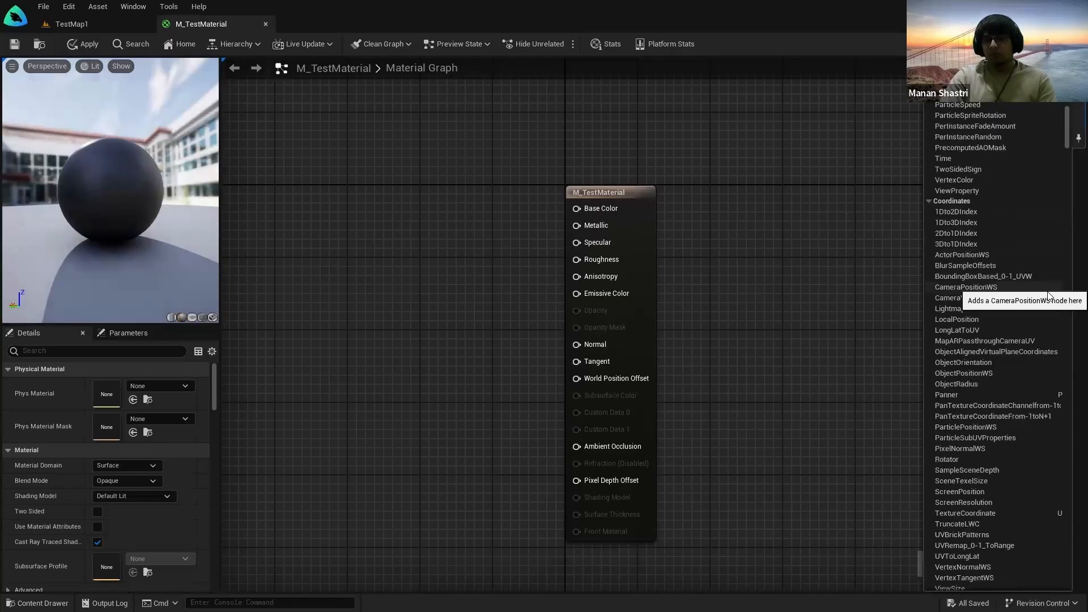
scroll(1027, 287, up, 12)
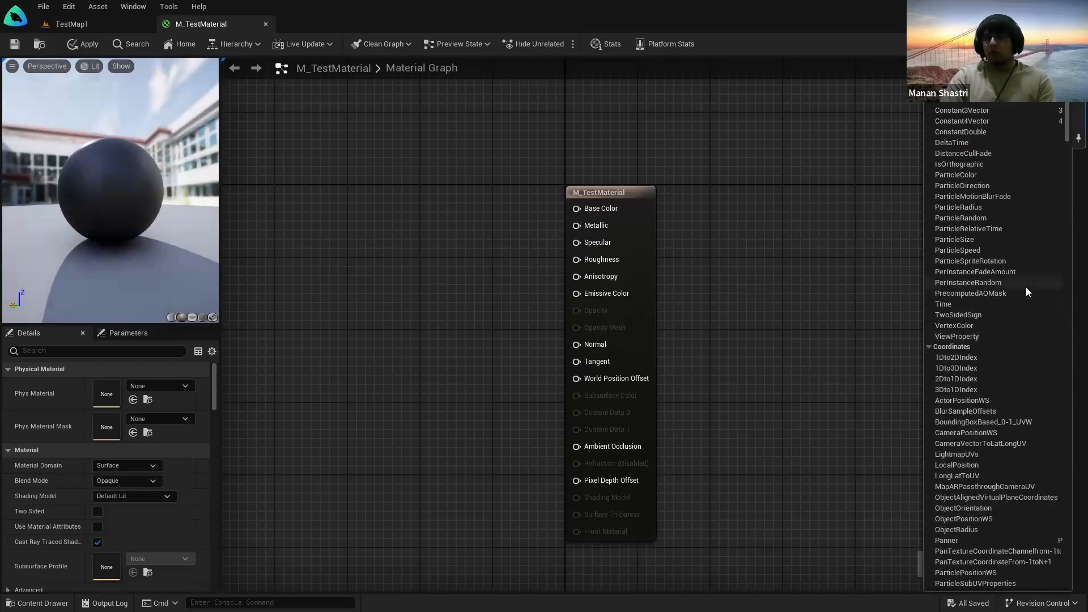
scroll(1024, 275, up, 4)
scroll(1031, 263, down, 5)
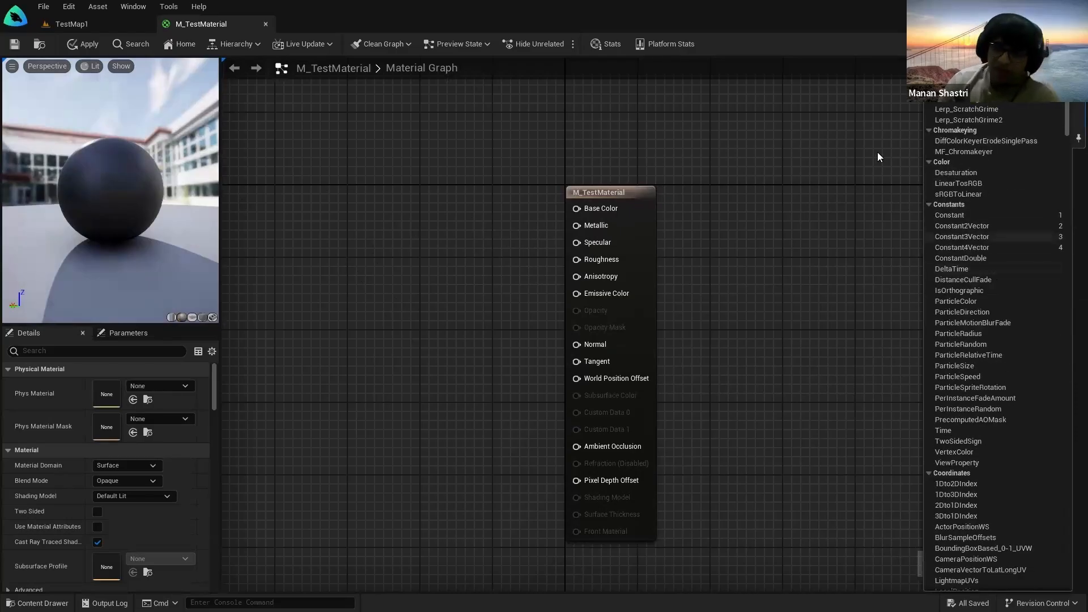
mouse_move(586, 208)
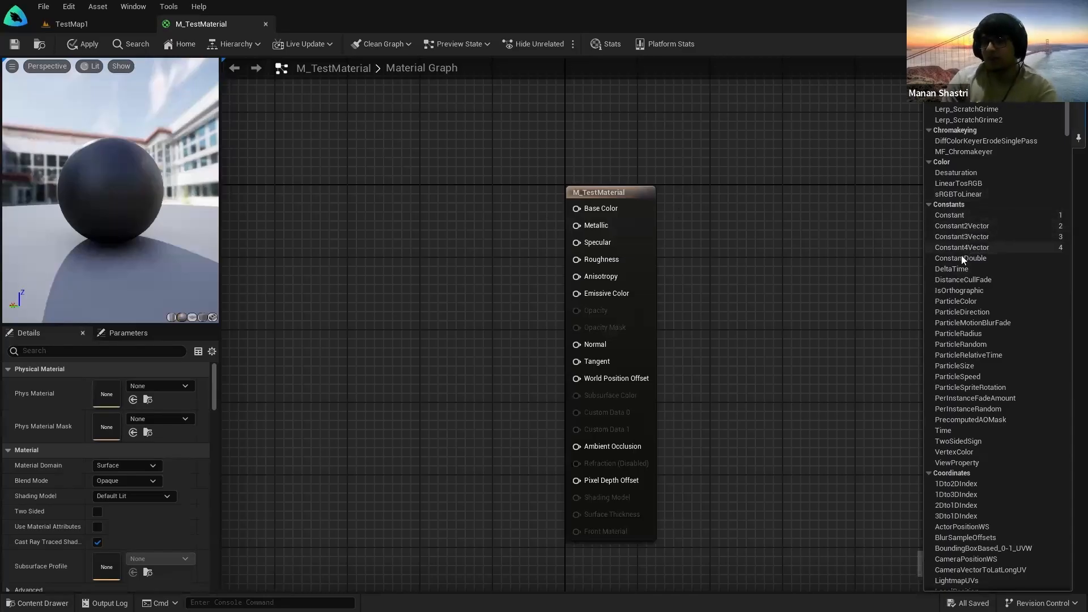
scroll(975, 249, down, 8)
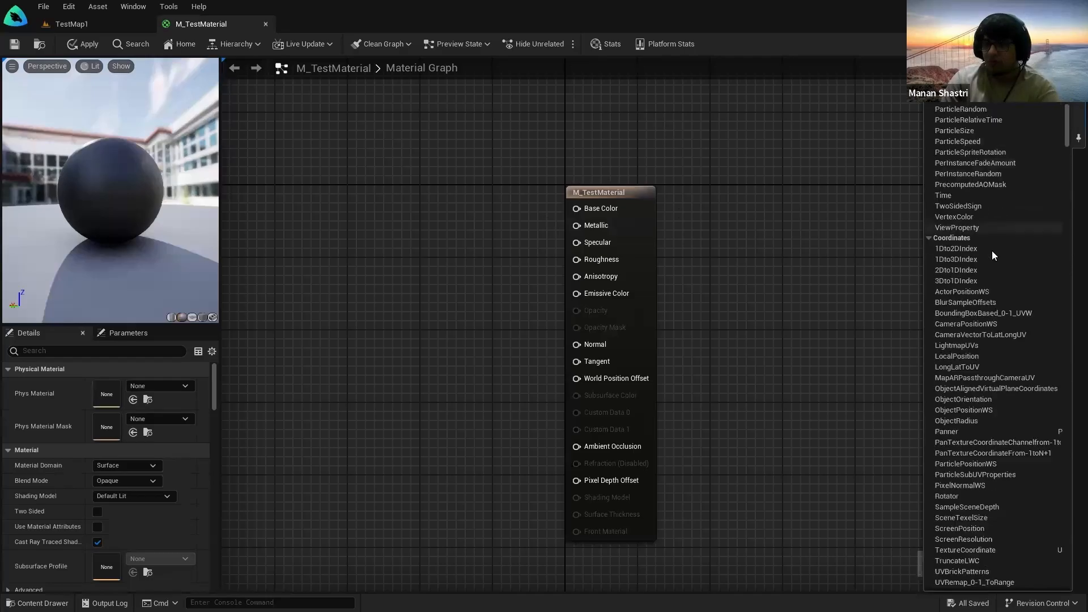
mouse_move(1064, 136)
mouse_down()
mouse_move(1068, 99)
mouse_move(1071, 181)
mouse_move(1071, 143)
mouse_up()
scroll(1062, 156, up, 10)
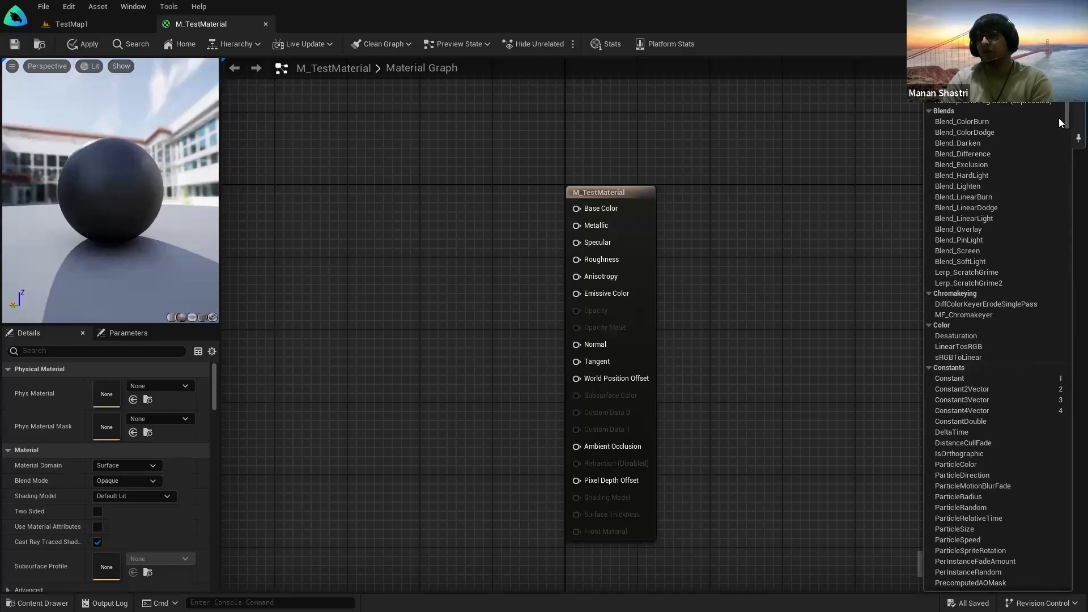
mouse_move(1069, 118)
mouse_down()
mouse_move(1071, 499)
mouse_move(1070, 108)
mouse_up()
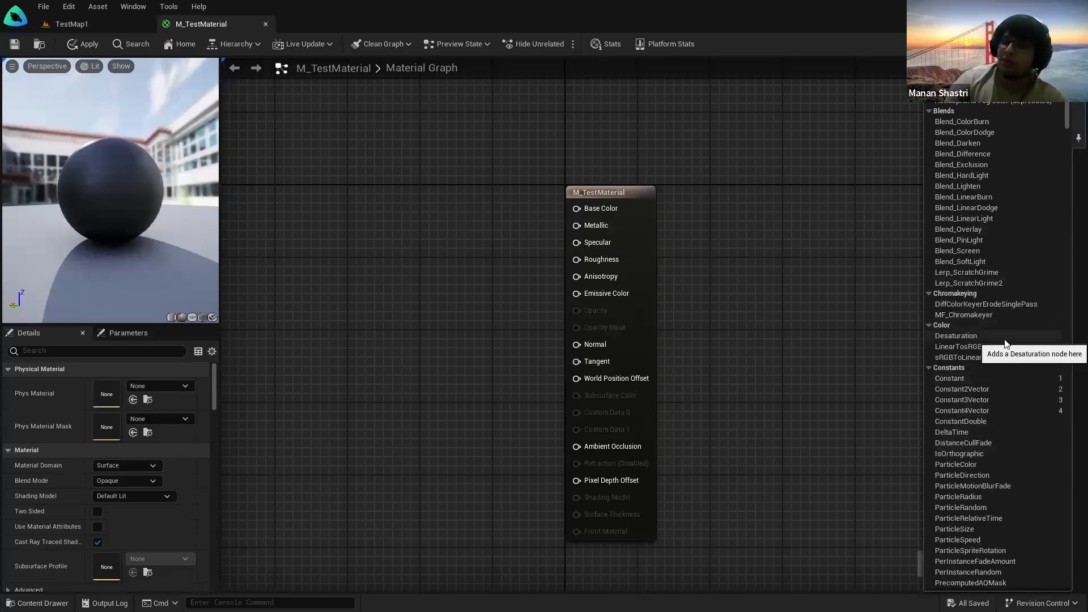
scroll(1052, 348, down, 5)
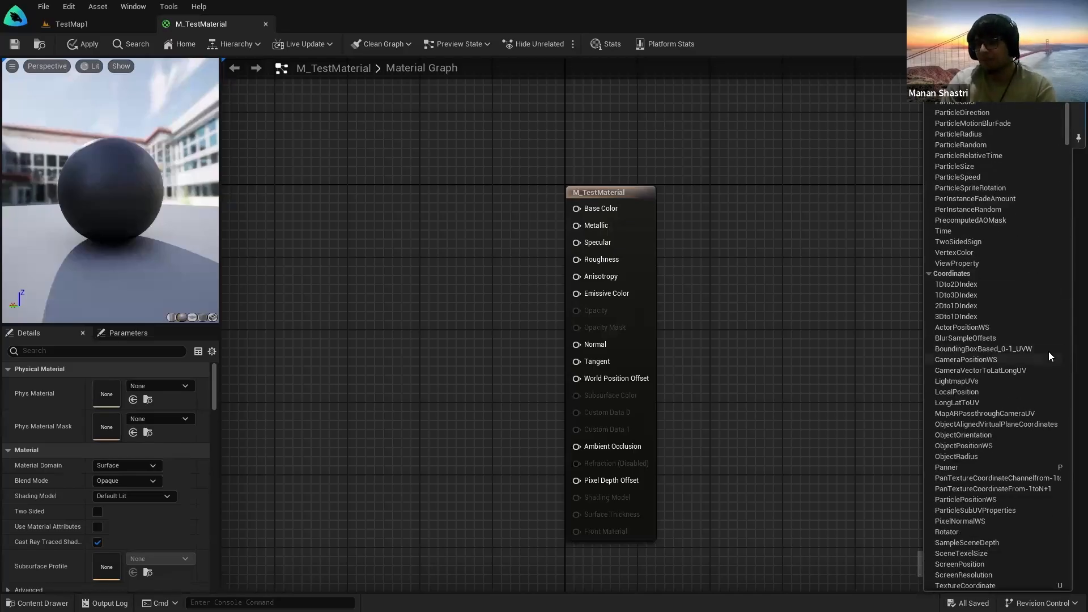
scroll(1054, 350, up, 3)
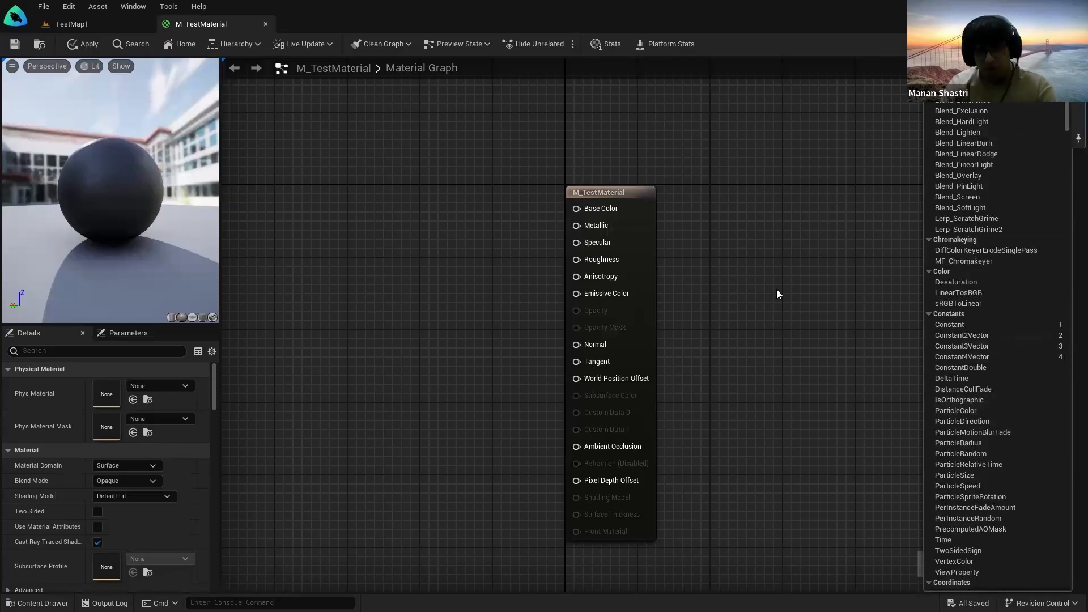
mouse_move(816, 268)
right_down()
mouse_move(826, 260)
mouse_move(817, 254)
right_up()
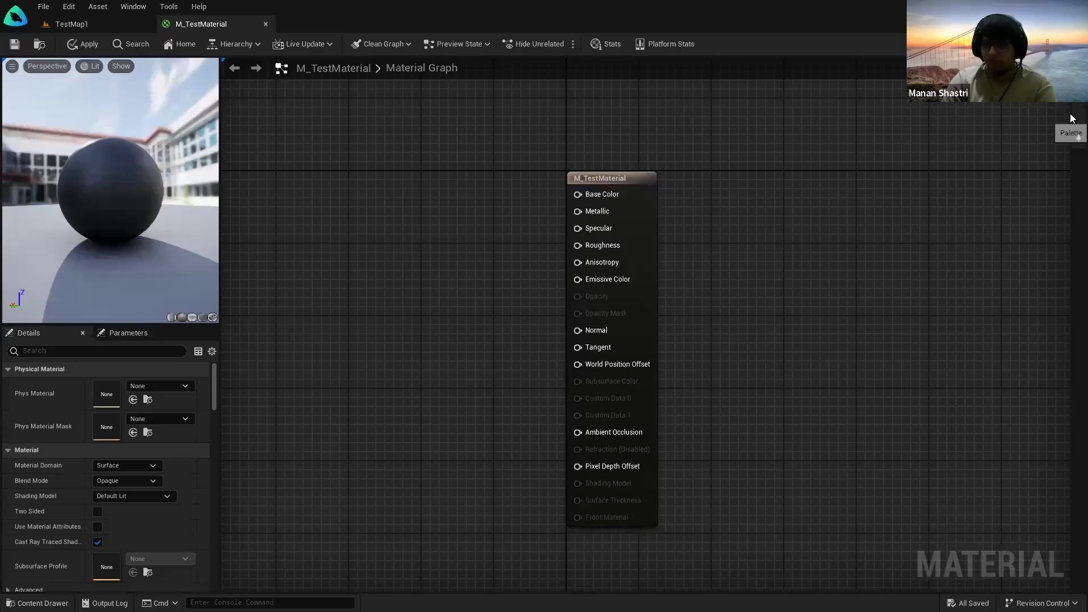
click(1071, 128)
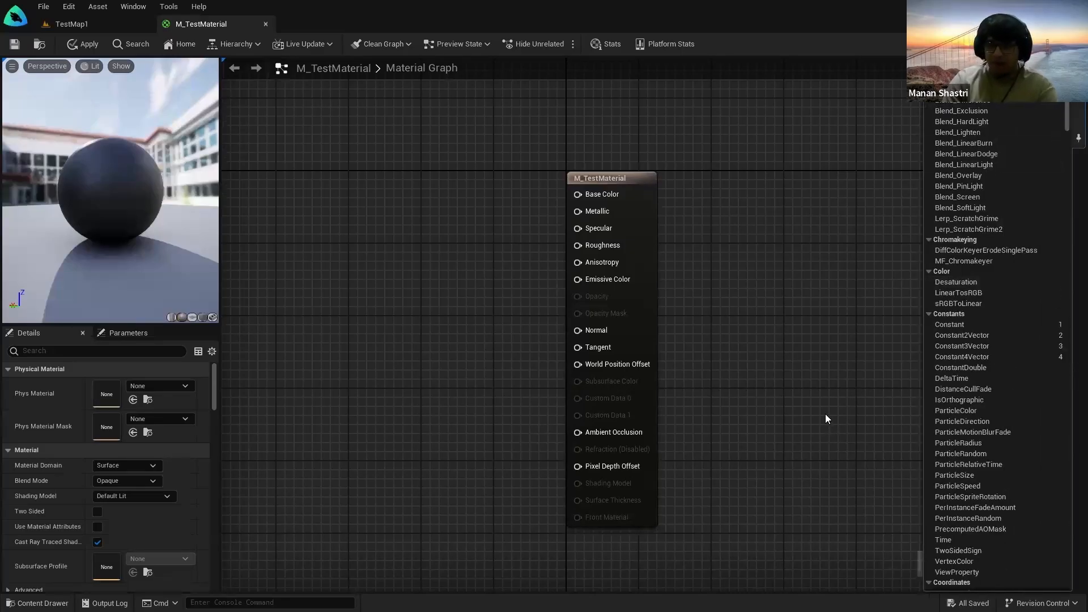
right_drag(781, 430, 865, 420)
click(1078, 125)
mouse_move(785, 346)
right_down()
mouse_move(869, 355)
mouse_move(787, 367)
right_up()
click(1077, 129)
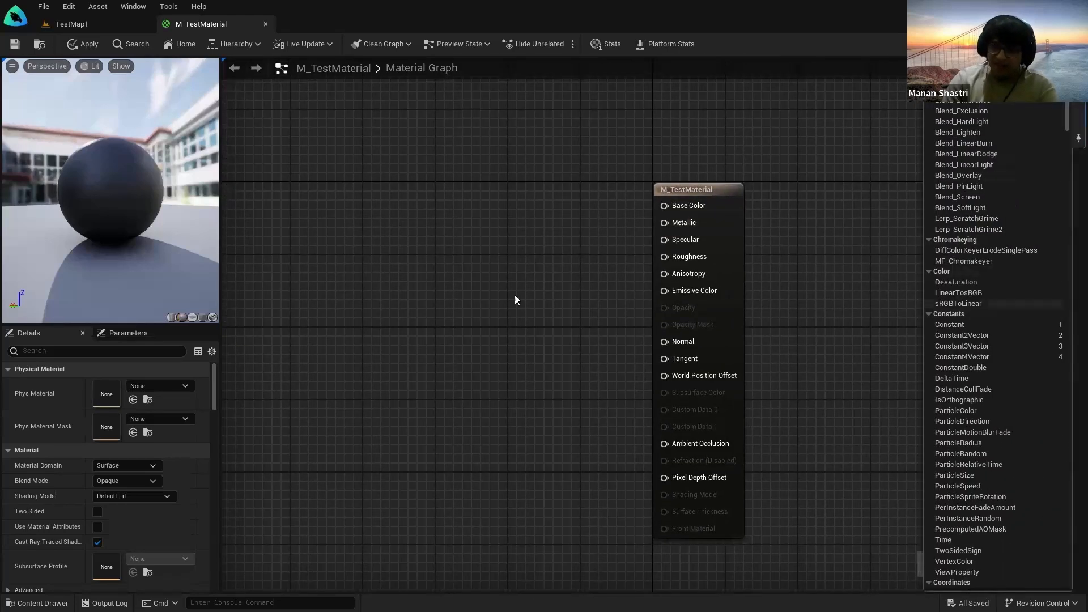
click(552, 283)
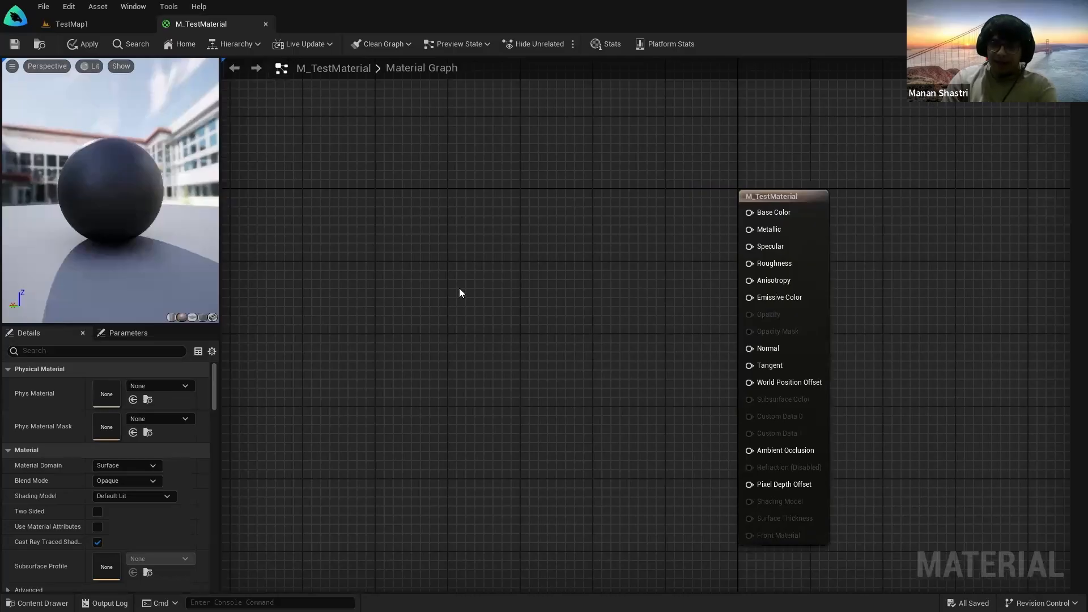
right_click(523, 268)
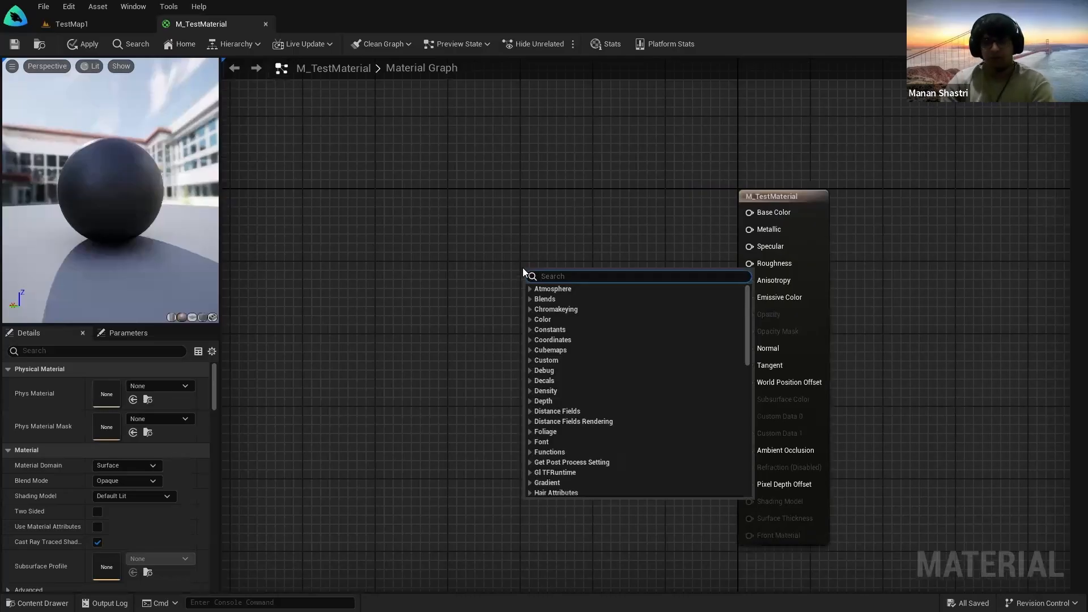
right_drag(494, 273, 490, 260)
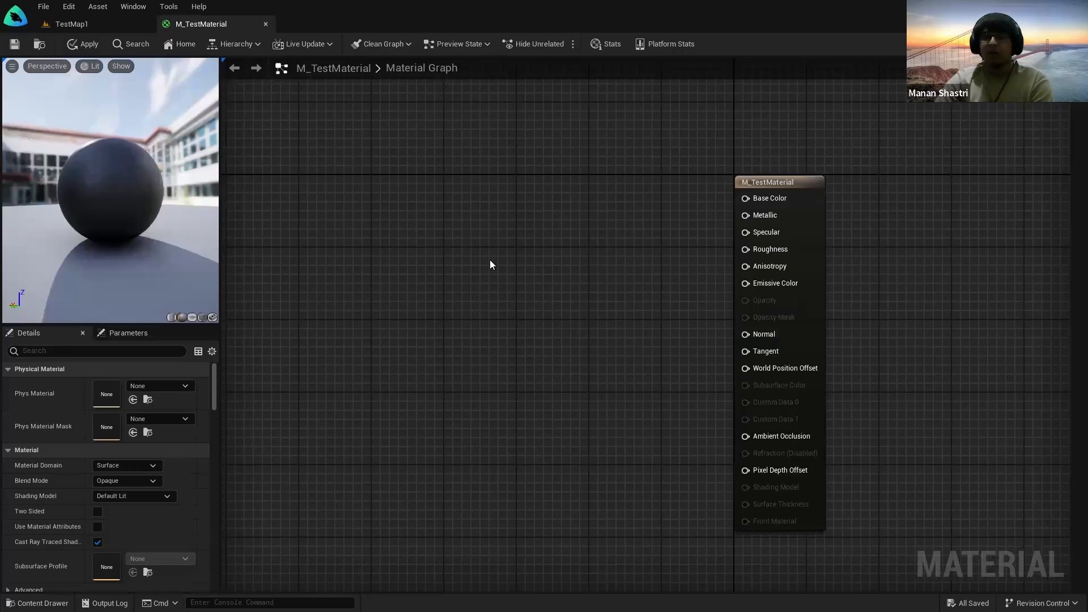
right_click(510, 245)
click(516, 261)
click(517, 261)
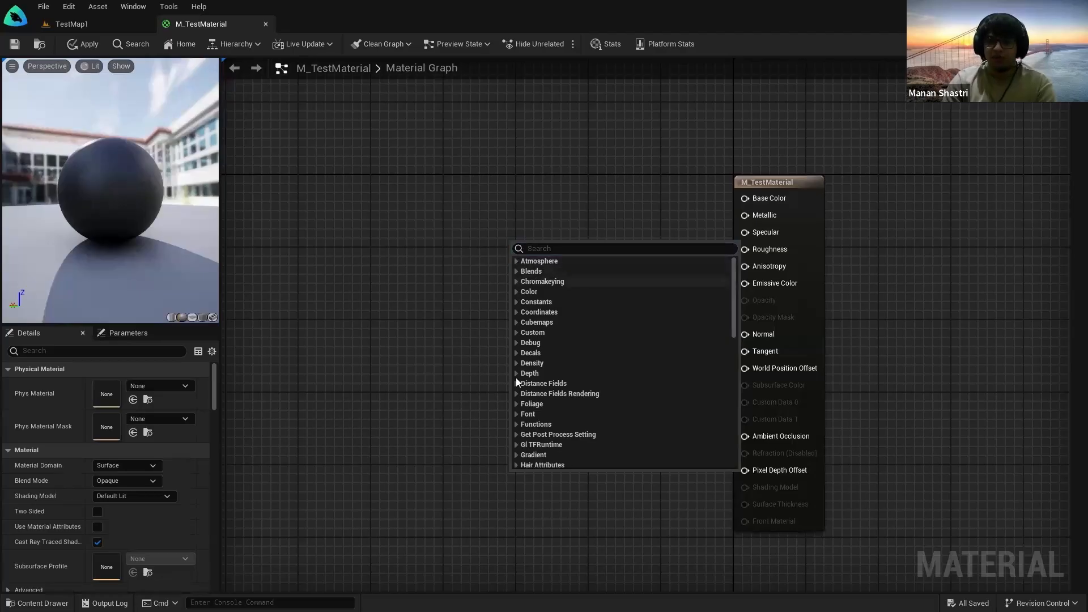
click(517, 374)
click(517, 374)
scroll(518, 391, down, 1)
click(517, 397)
click(518, 399)
scroll(522, 405, down, 3)
click(517, 386)
click(515, 386)
scroll(519, 408, down, 2)
click(518, 411)
scroll(527, 410, down, 2)
scroll(540, 405, down, 3)
scroll(533, 391, down, 2)
scroll(522, 340, up, 2)
click(516, 286)
click(514, 337)
click(513, 337)
scroll(601, 340, up, 8)
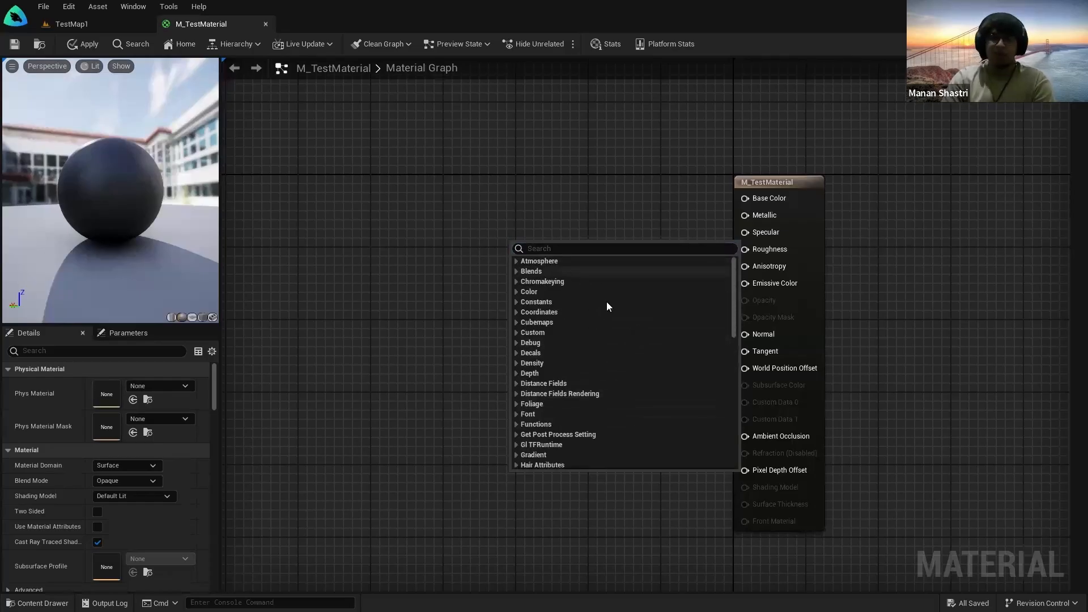
right_click(470, 242)
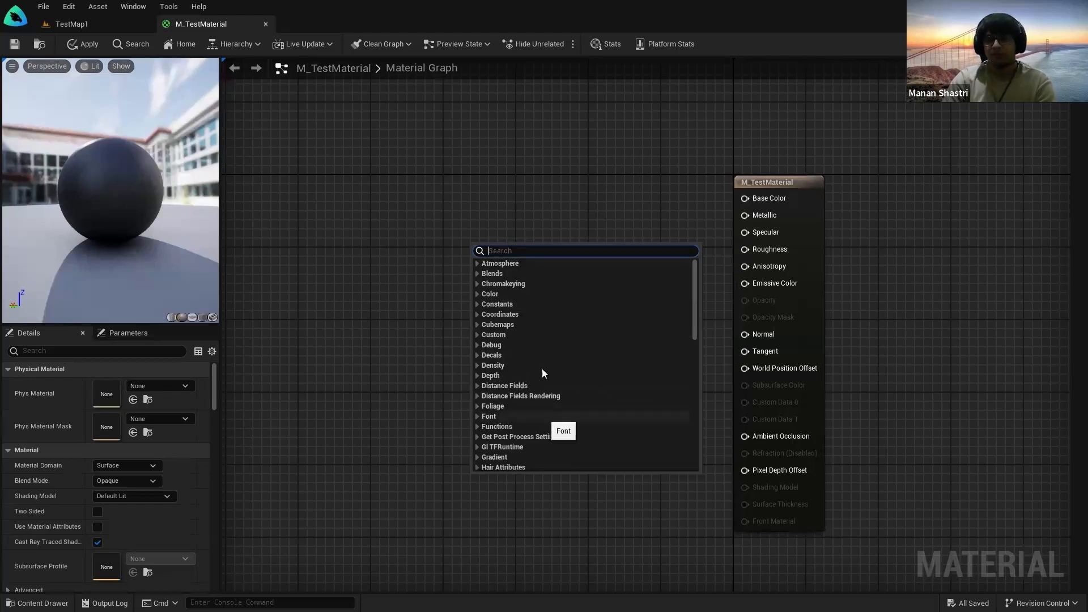
right_drag(506, 190, 506, 225)
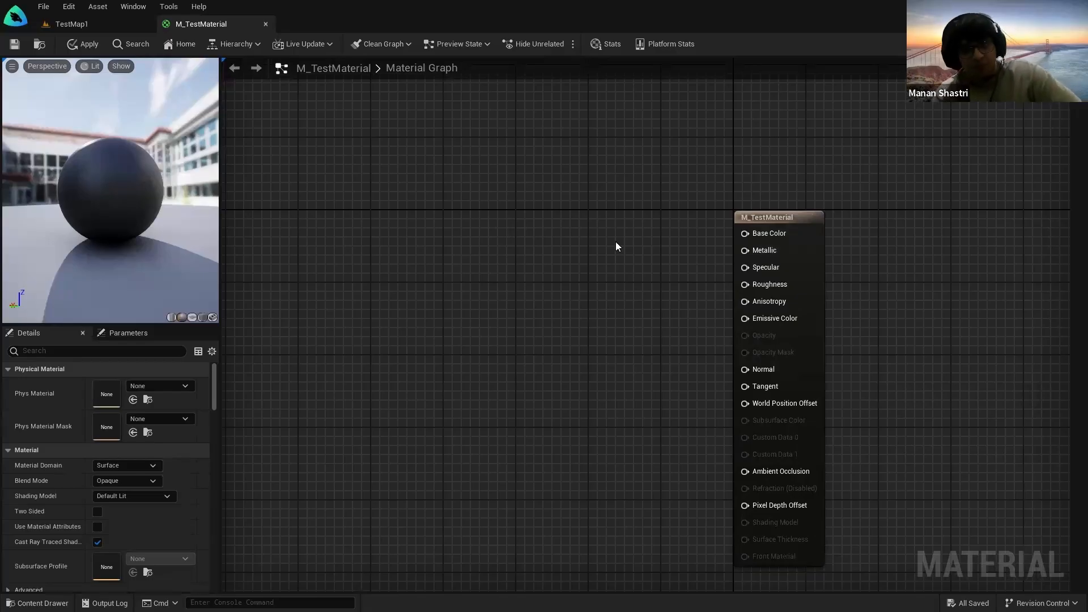
click(134, 26)
mouse_move(447, 227)
alt+mouse_down()
mouse_move(572, 229)
mouse_move(447, 226)
alt+mouse_up()
click(493, 442)
click(233, 22)
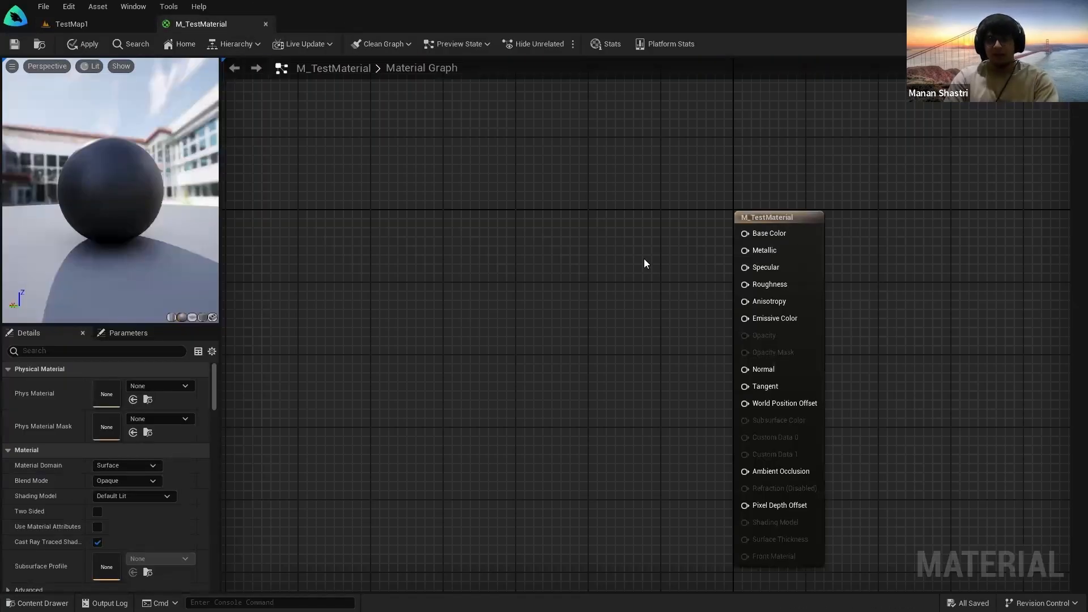
key(ctrl)
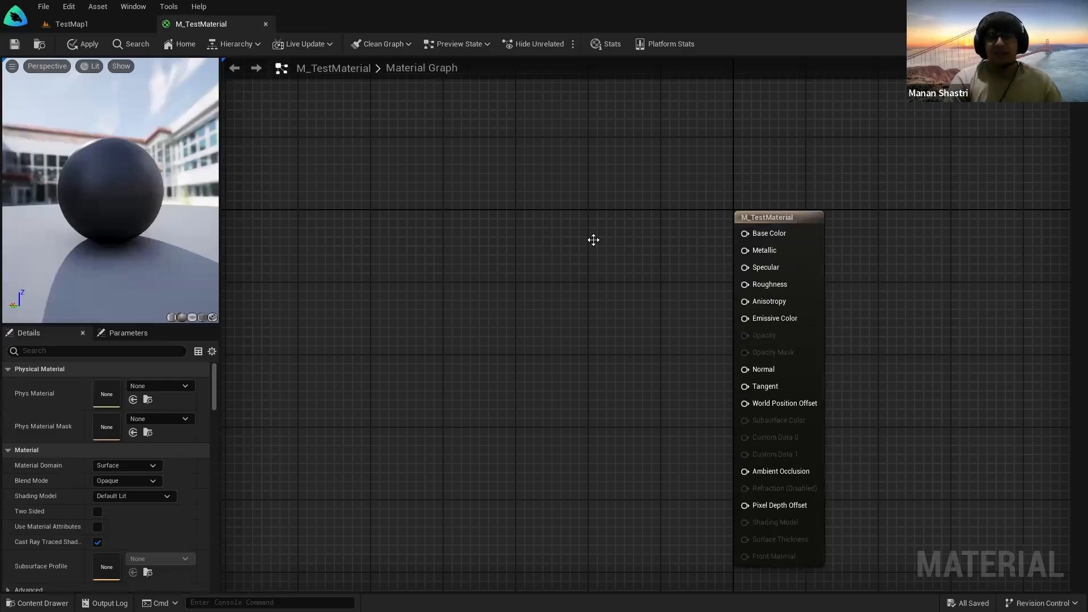
mouse_move(749, 249)
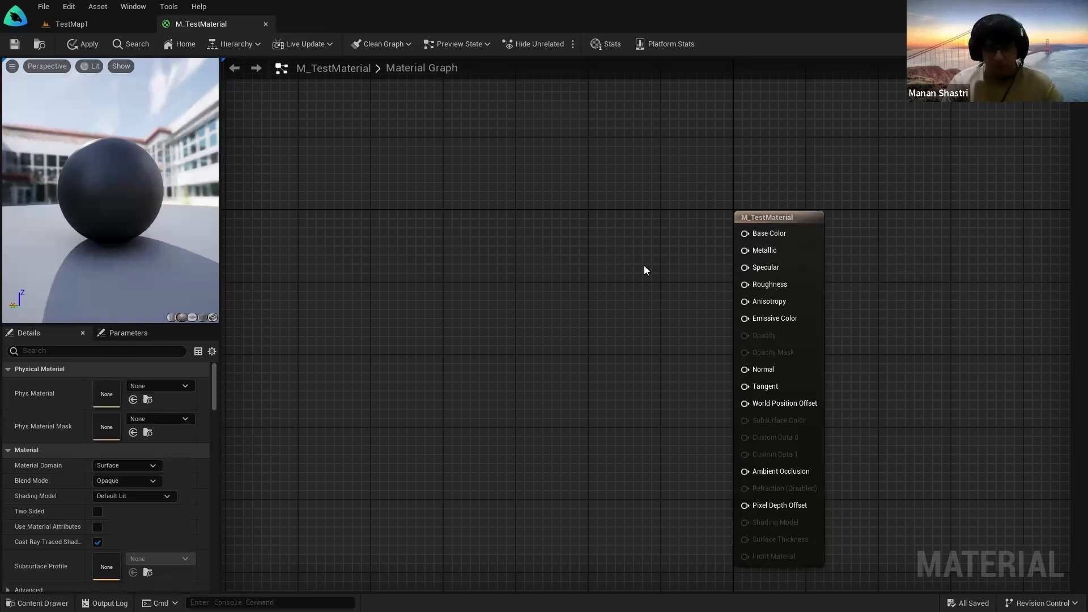
Step: Add a Constant node and connect its output to Base Color
right_click(520, 231)
text(constant)
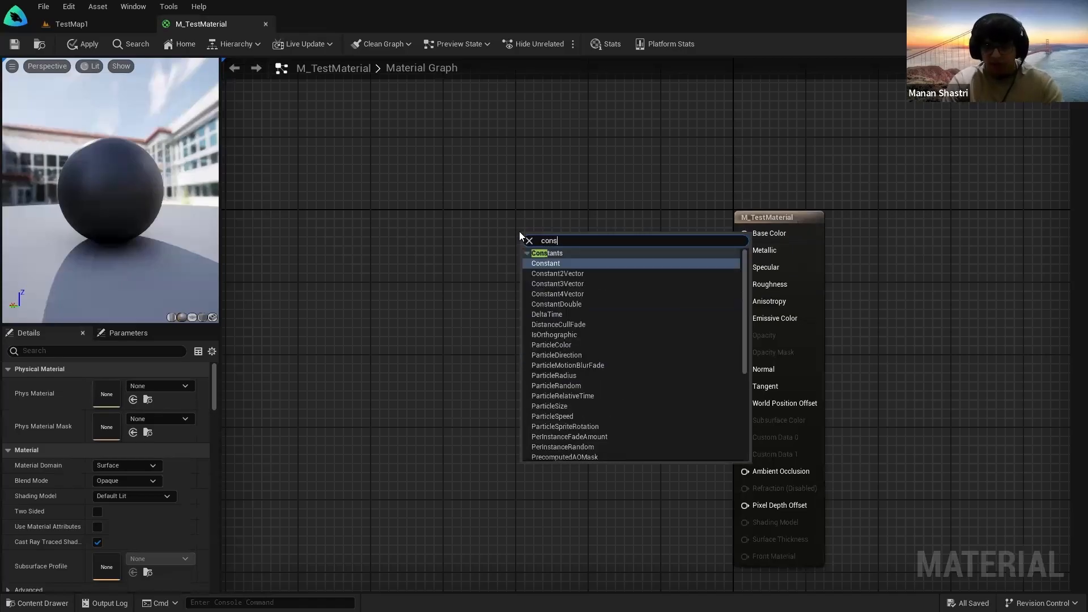
click(565, 264)
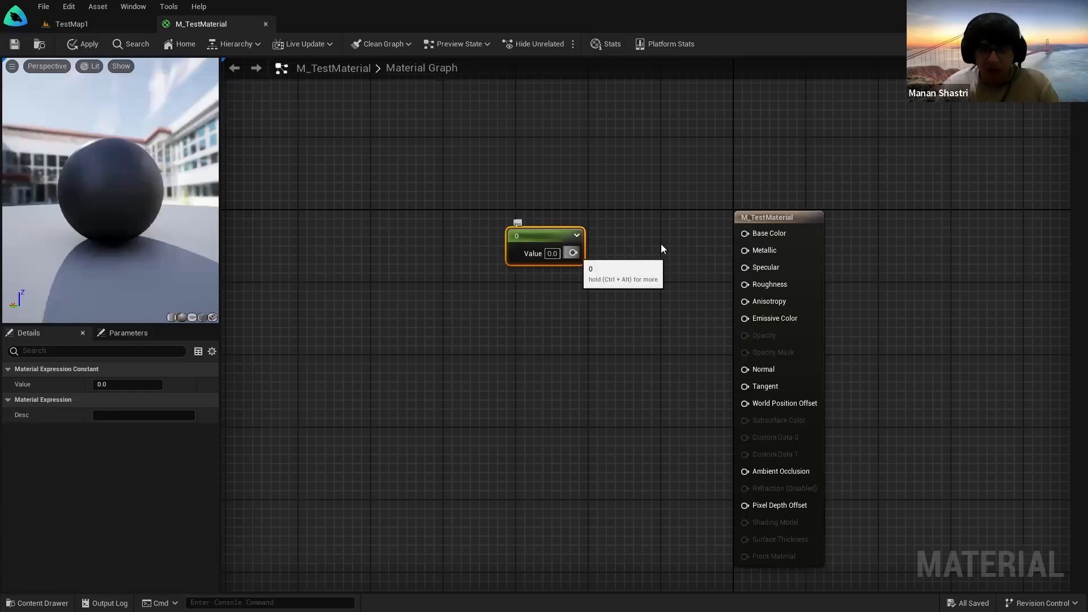
drag(573, 253, 744, 234)
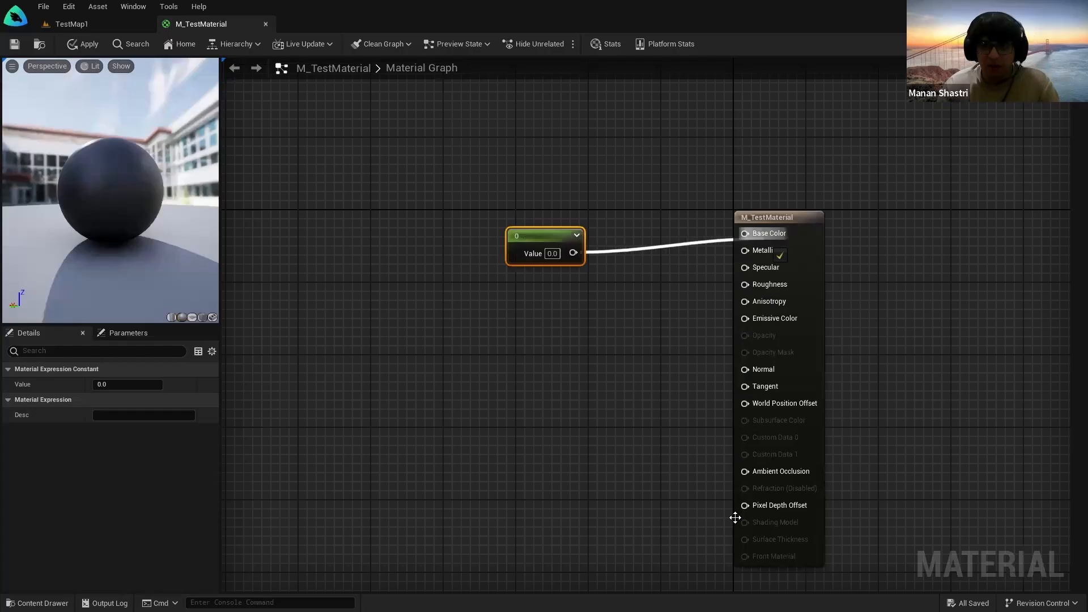
Step: Try constant values 0, 1 and 1000, settling on 1 for a white sphere
click(557, 253)
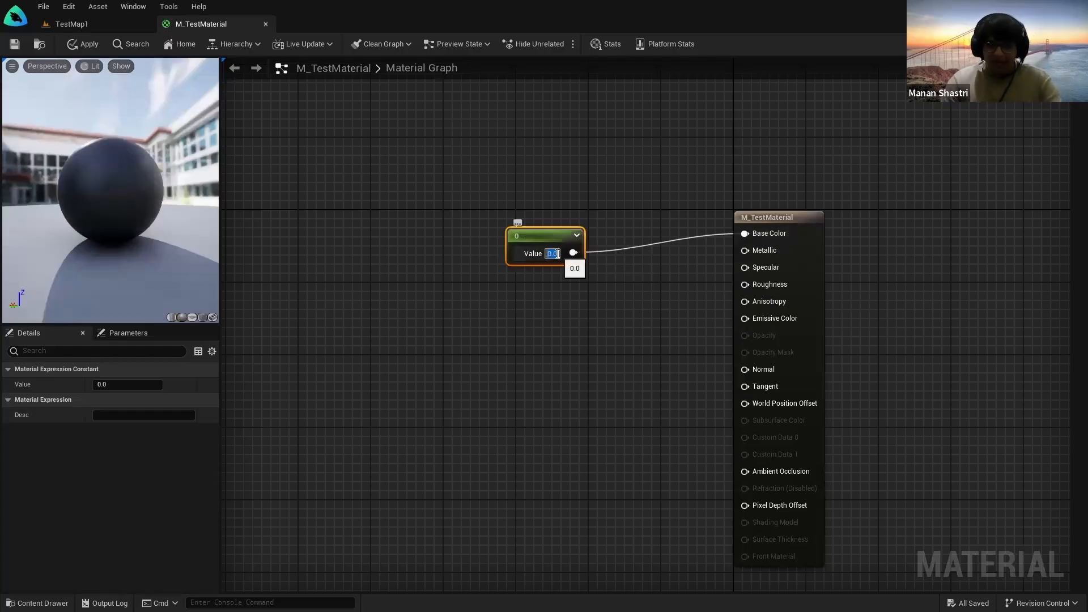
text(23.0348938)
key(Return)
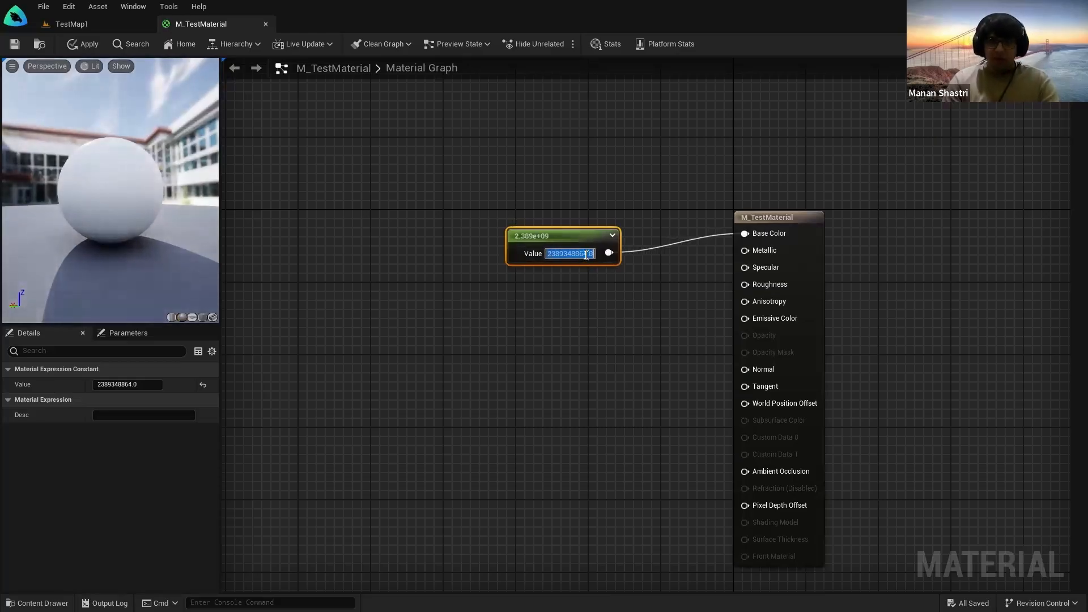
text(0)
key(Return)
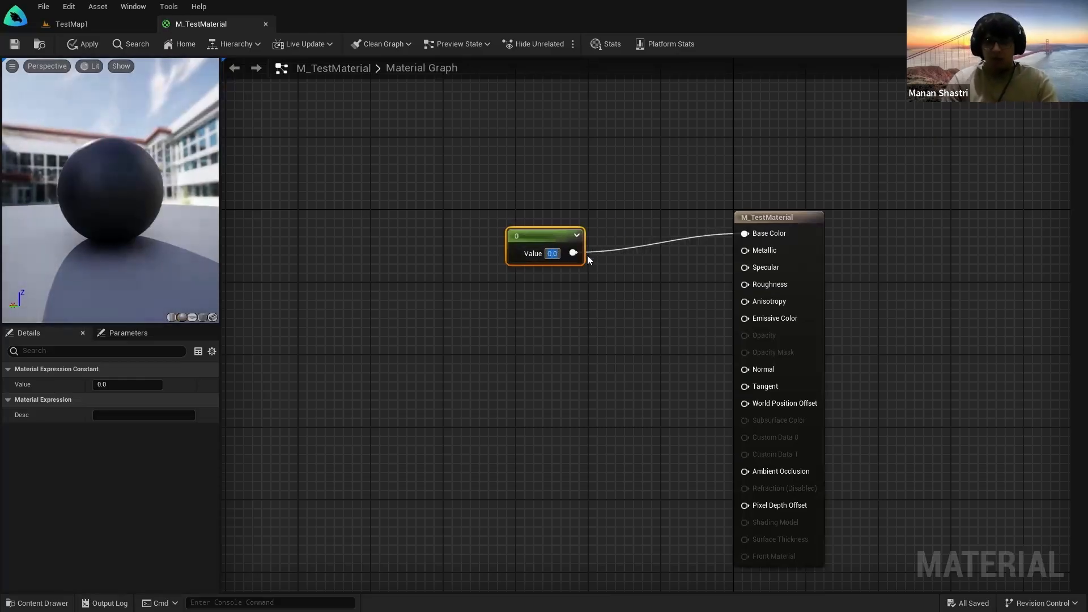
text(1)
key(Return)
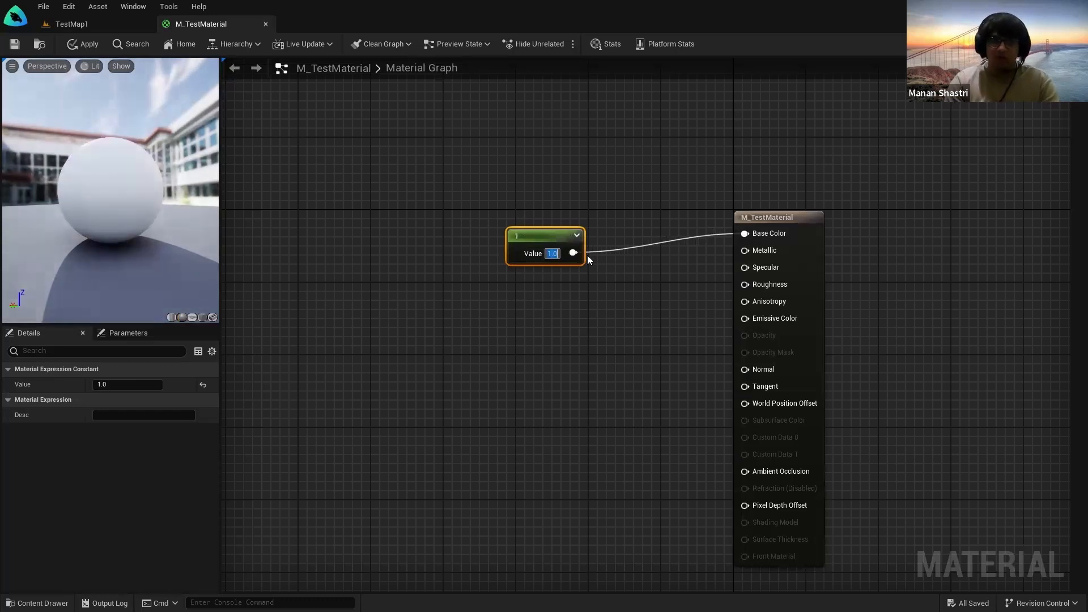
text(1000)
key(Return)
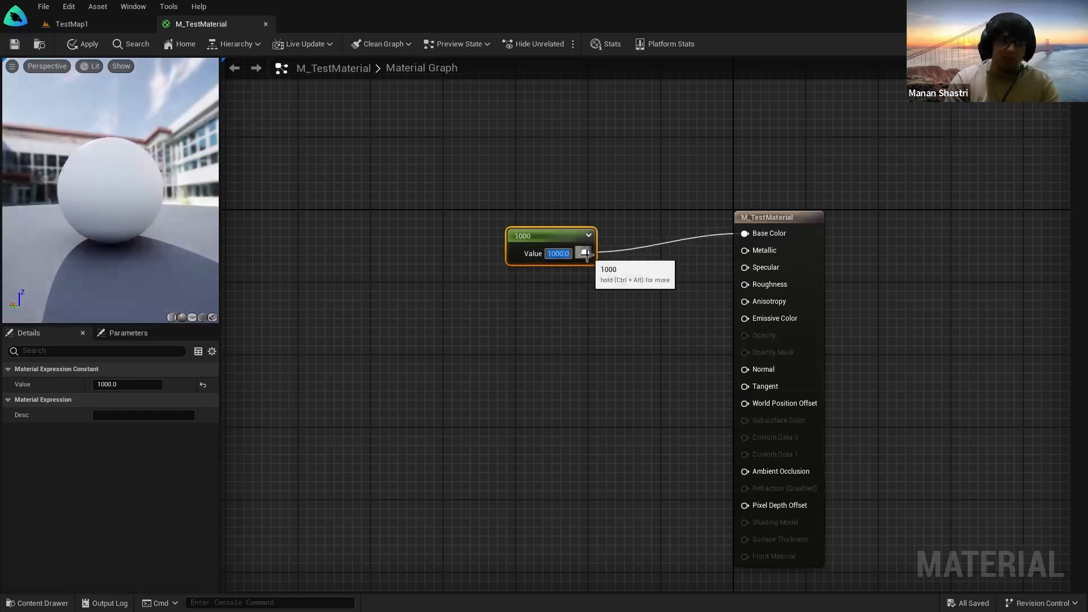
text(1)
key(Return)
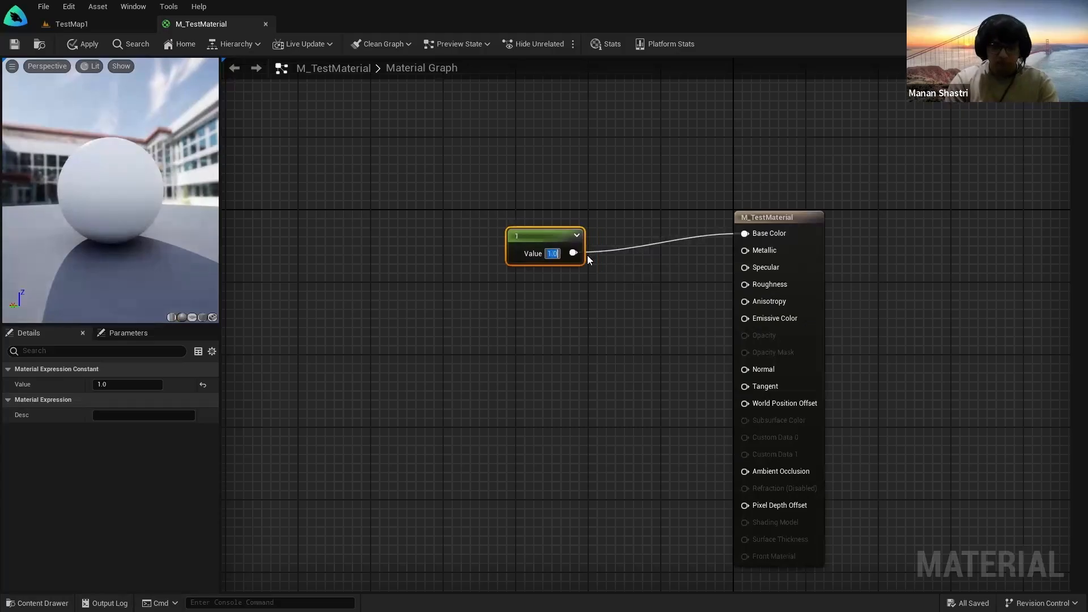
click(541, 284)
click(520, 240)
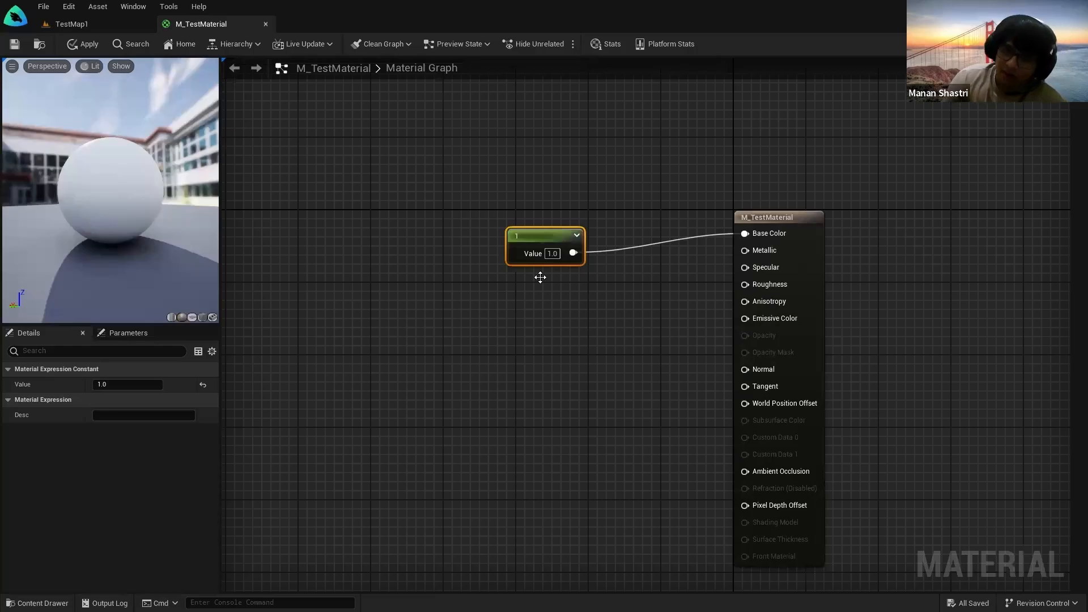
click(544, 315)
Step: Add a Constant2Vector node (0,0) and wire its X output into Base Color
right_click(544, 315)
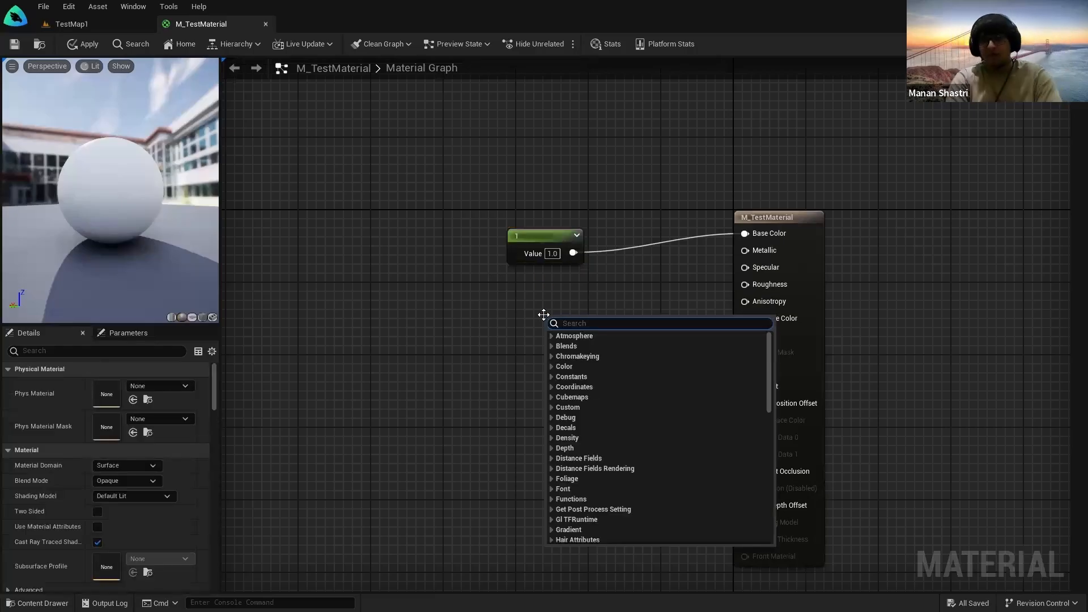
text(constant)
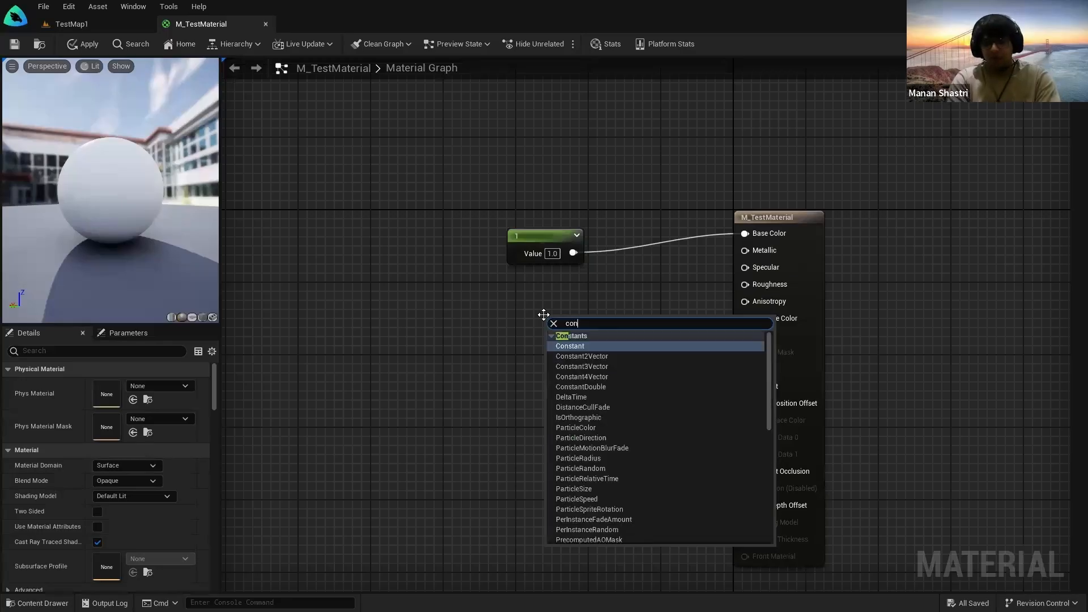
click(576, 356)
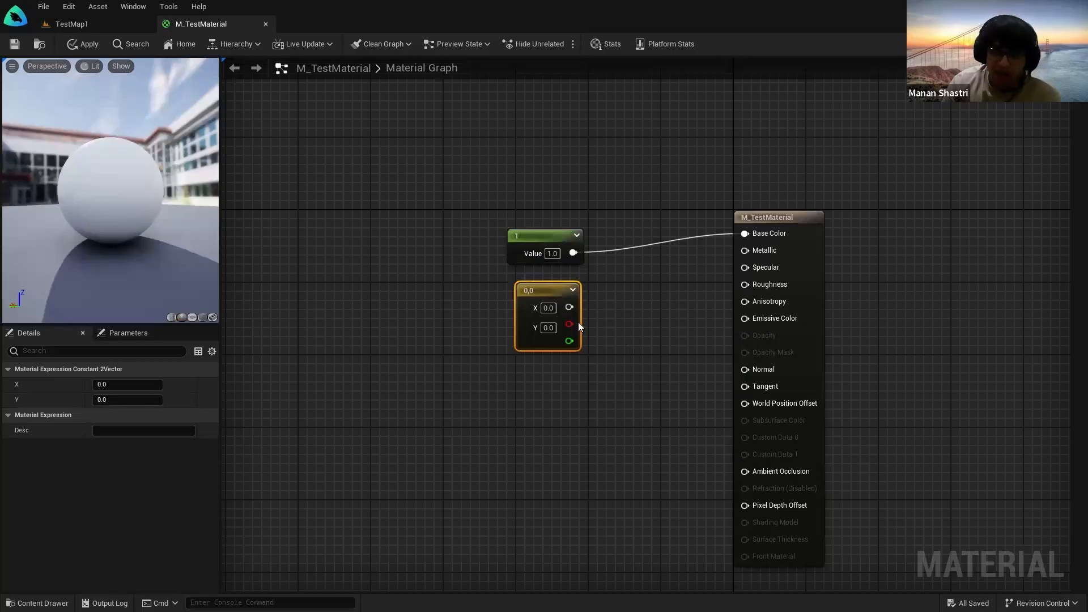
click(581, 324)
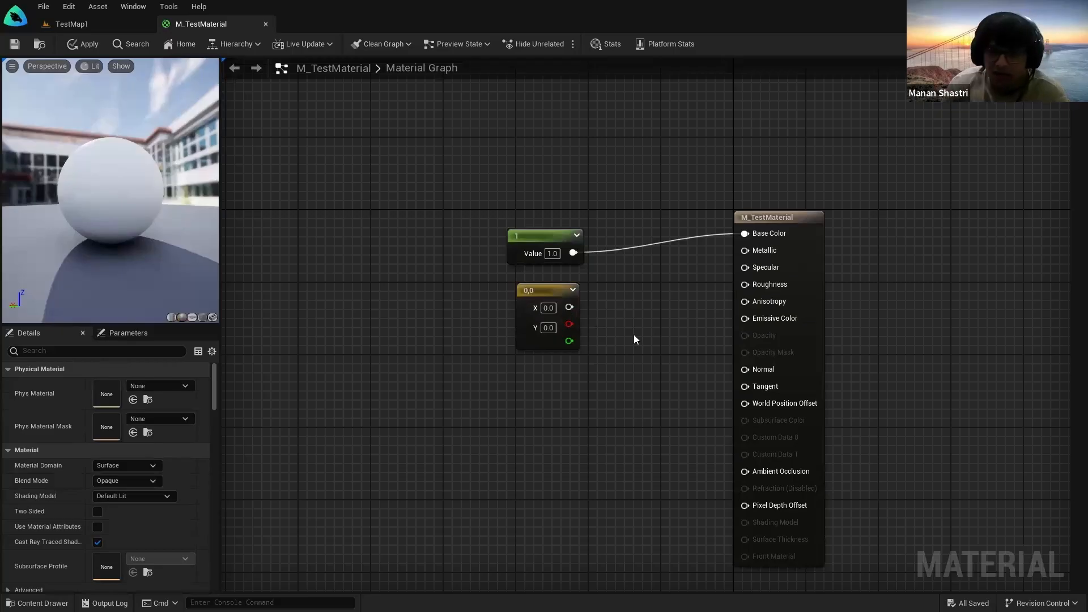
drag(572, 307, 757, 235)
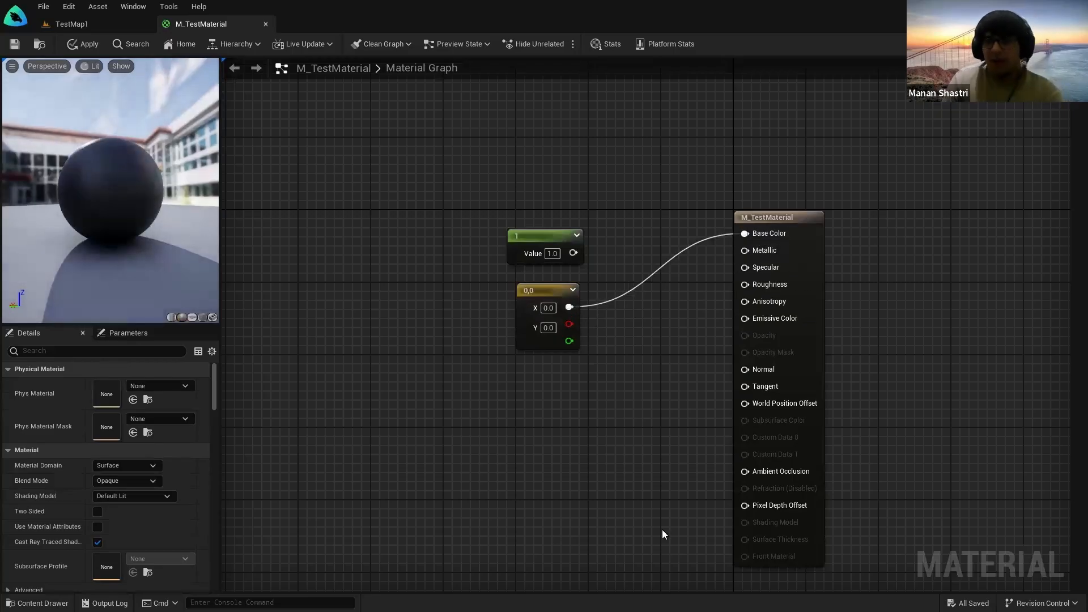
click(761, 237)
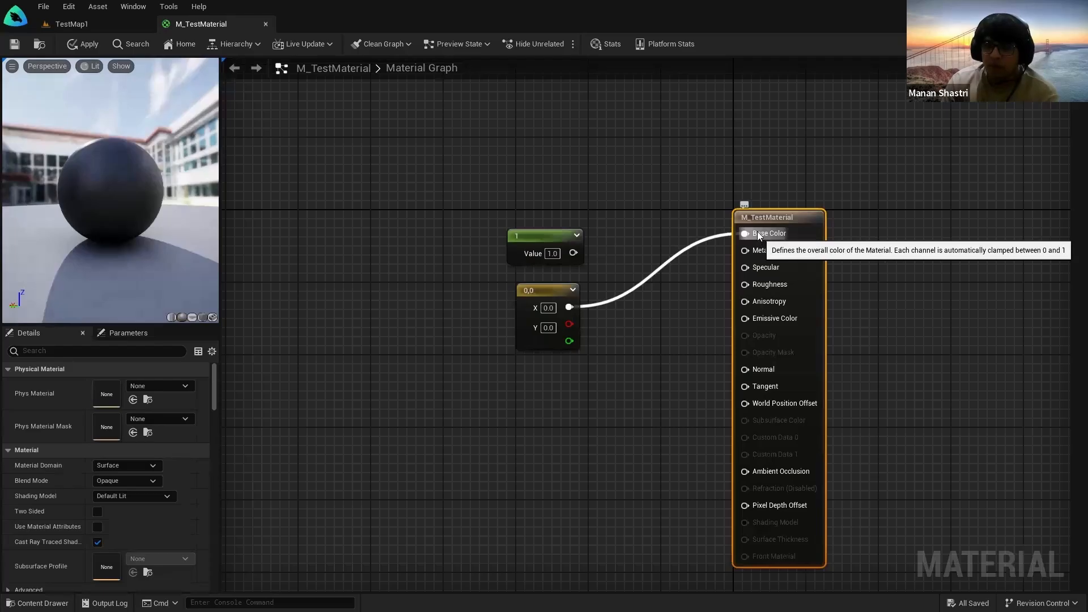
Step: Wire the 1 constant into Base Color, Metallic, Specular, Roughness and Anisotropy
drag(572, 309, 751, 235)
drag(573, 253, 760, 235)
drag(746, 251, 570, 309)
drag(581, 253, 758, 254)
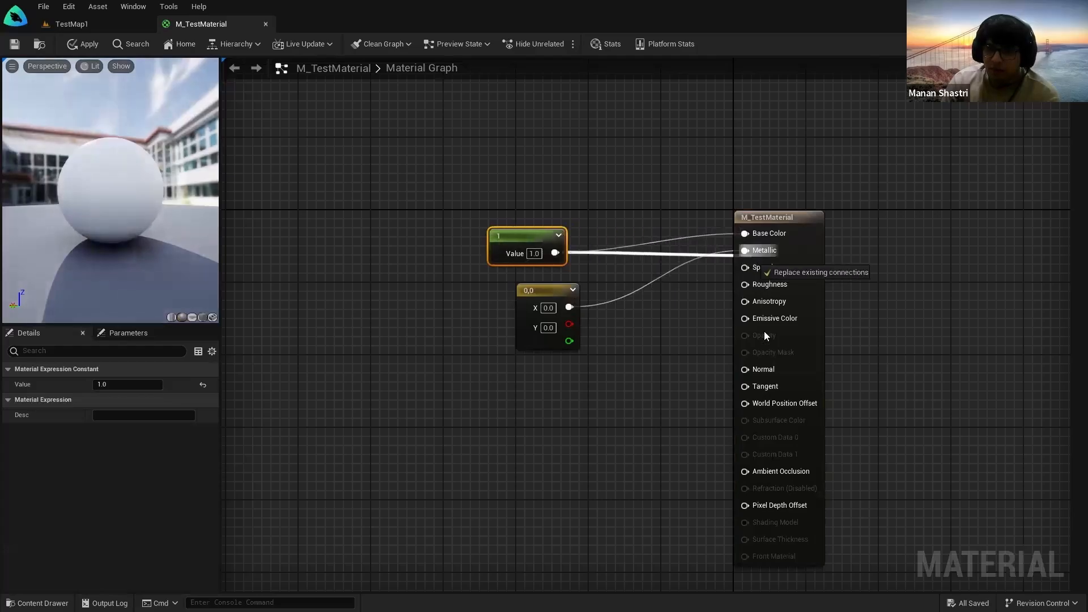
click(640, 309)
drag(554, 253, 746, 284)
drag(555, 254, 745, 301)
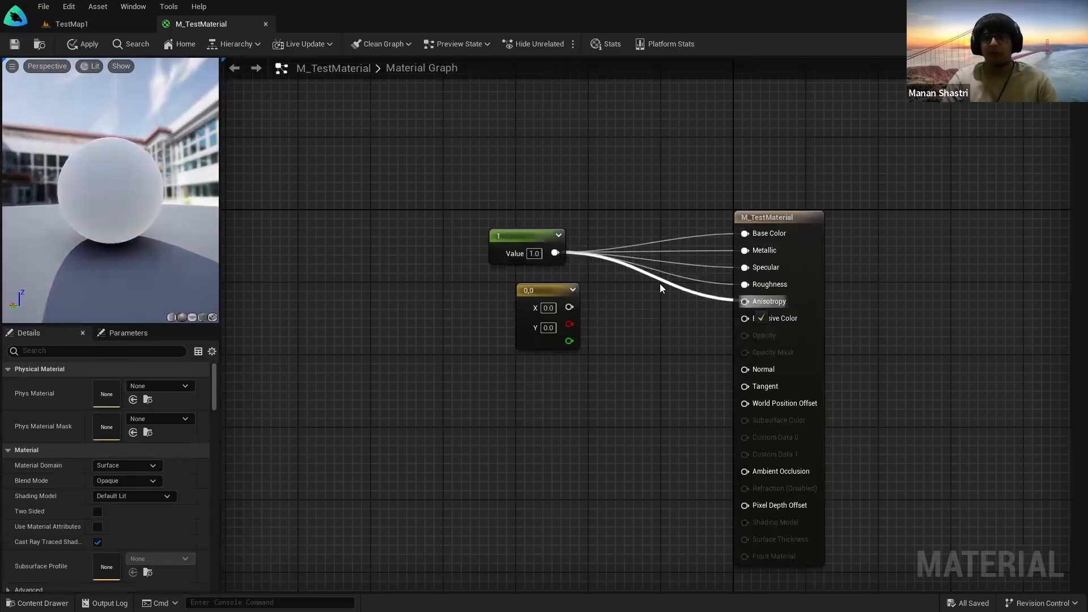
click(525, 250)
click(688, 220)
click(797, 336)
click(953, 317)
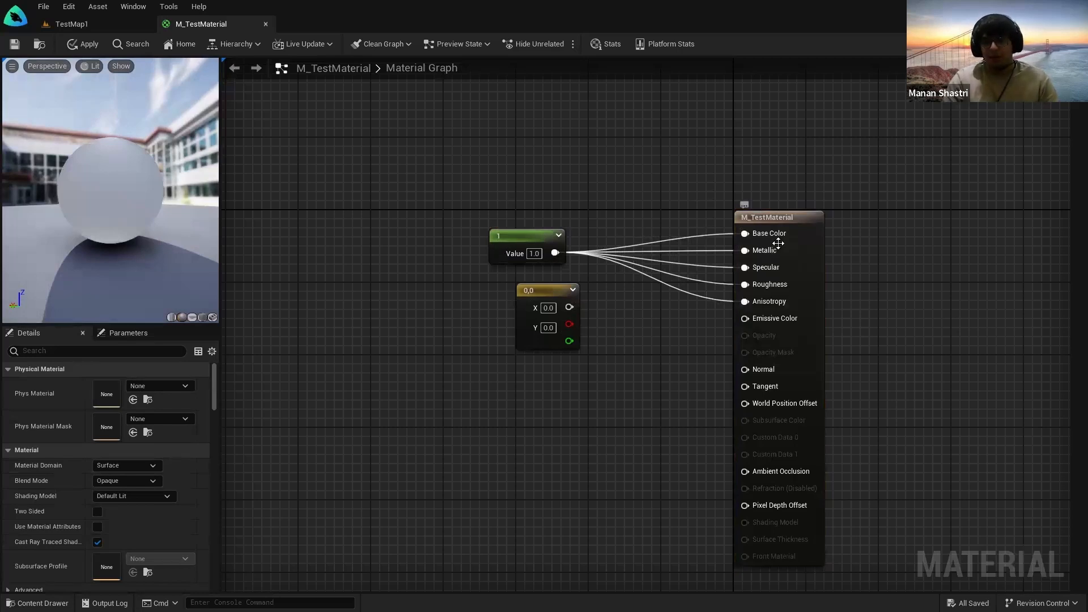
key(ctrl)
key(ctrl)
key(ctrl)
key(ctrl)
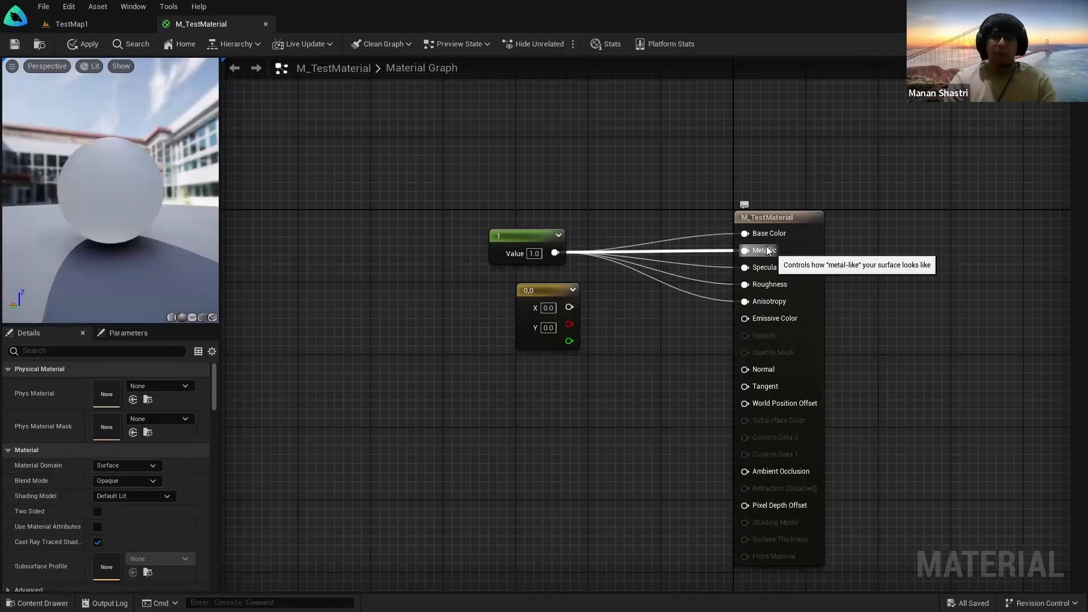
Step: Break every link into Base Color, Metallic, Specular, Roughness and Anisotropy
right_click(746, 234)
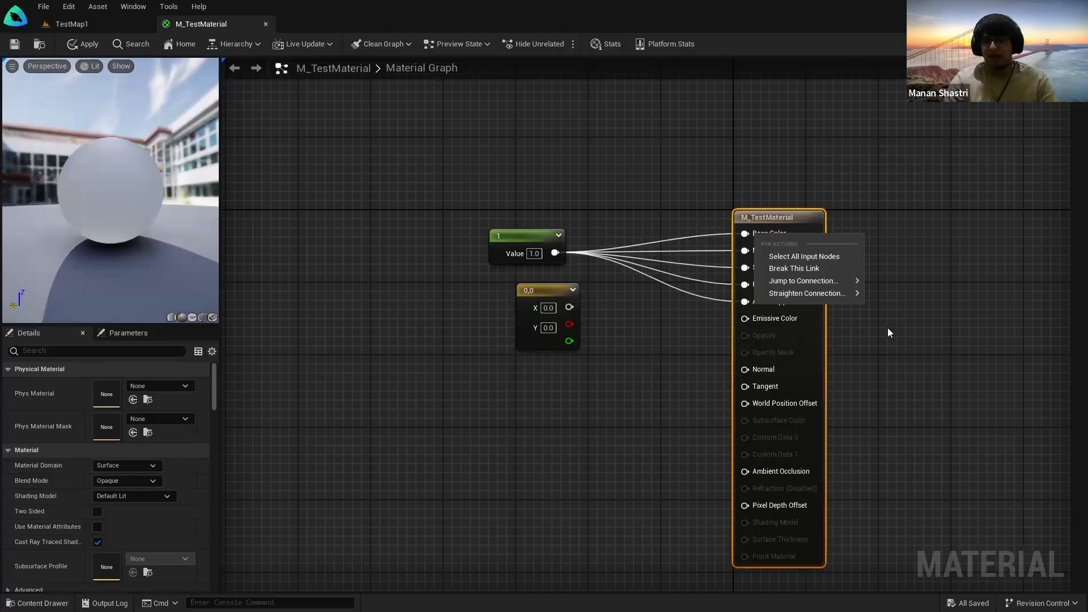
click(809, 269)
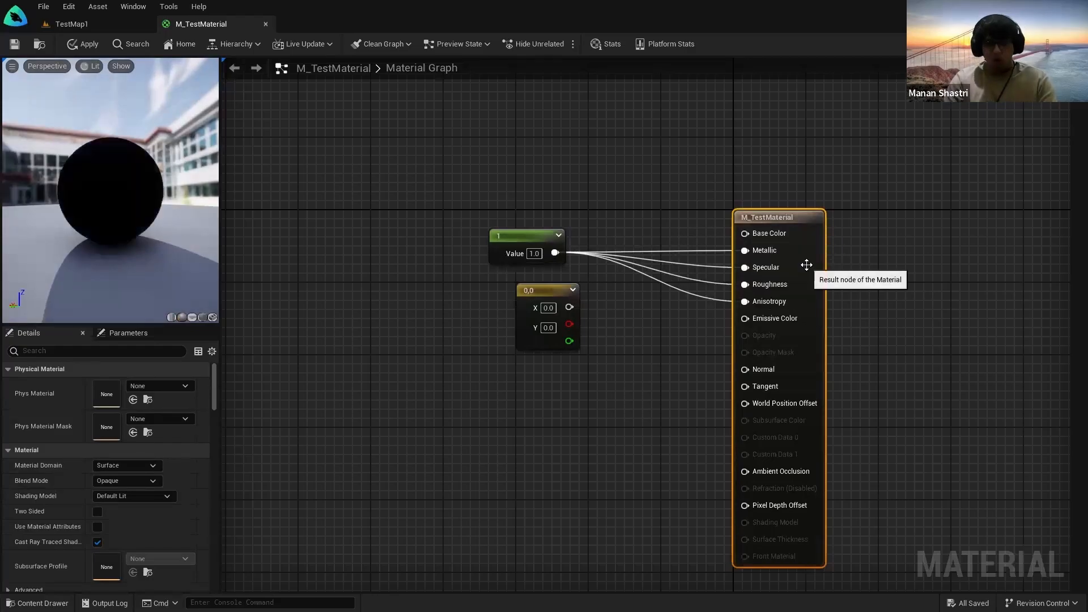
alt+click(745, 250)
alt+click(744, 267)
alt+click(554, 254)
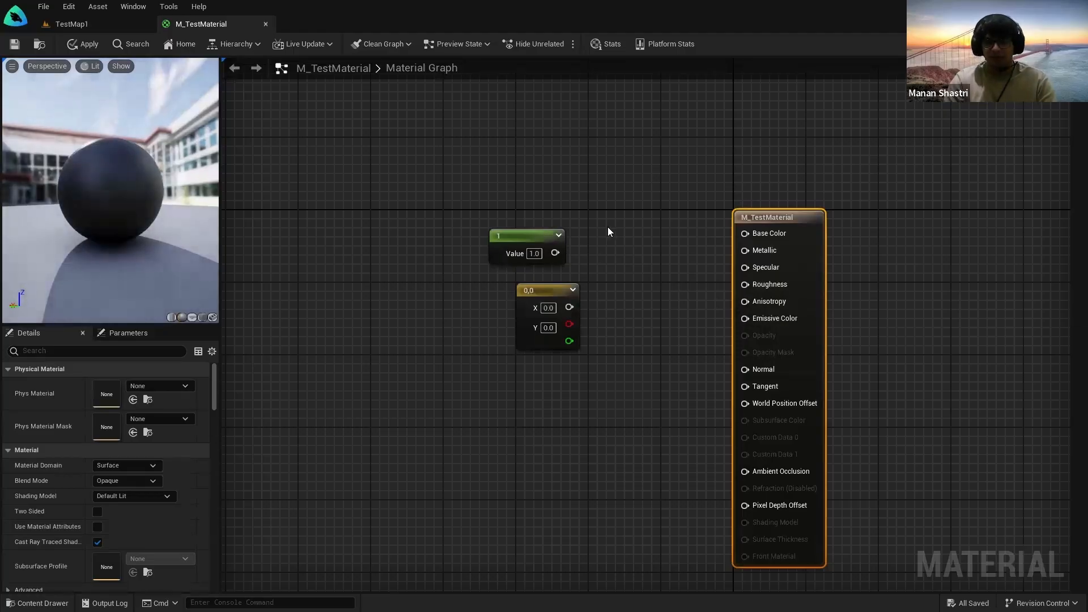
Step: Set the scalar constant to 0.5 and route the vector's X output into Base Color instead
drag(448, 193, 638, 272)
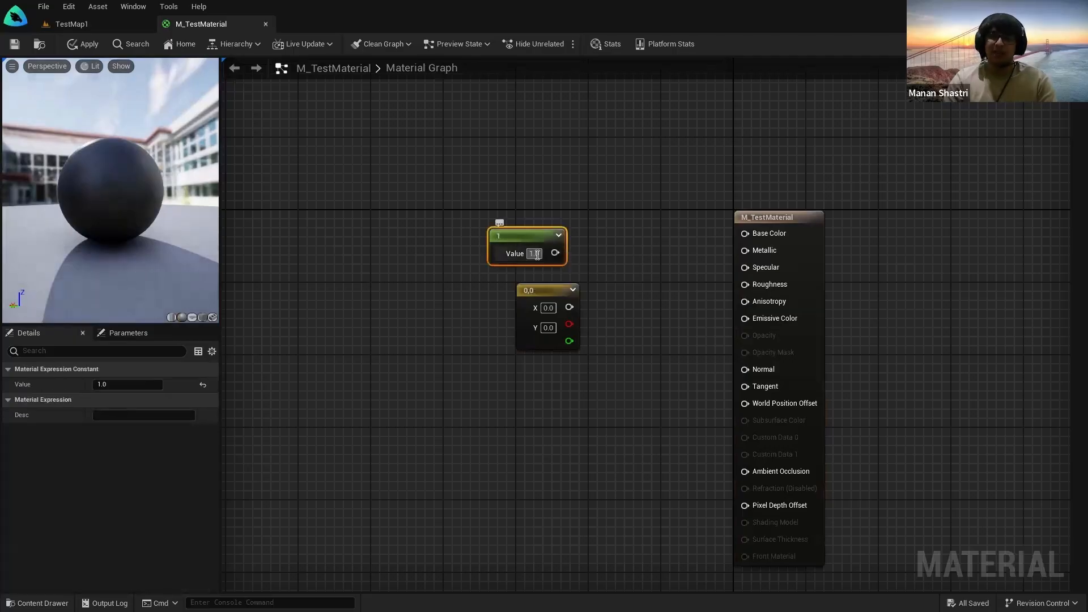
key(Return)
drag(555, 253, 744, 234)
drag(101, 239, 191, 245)
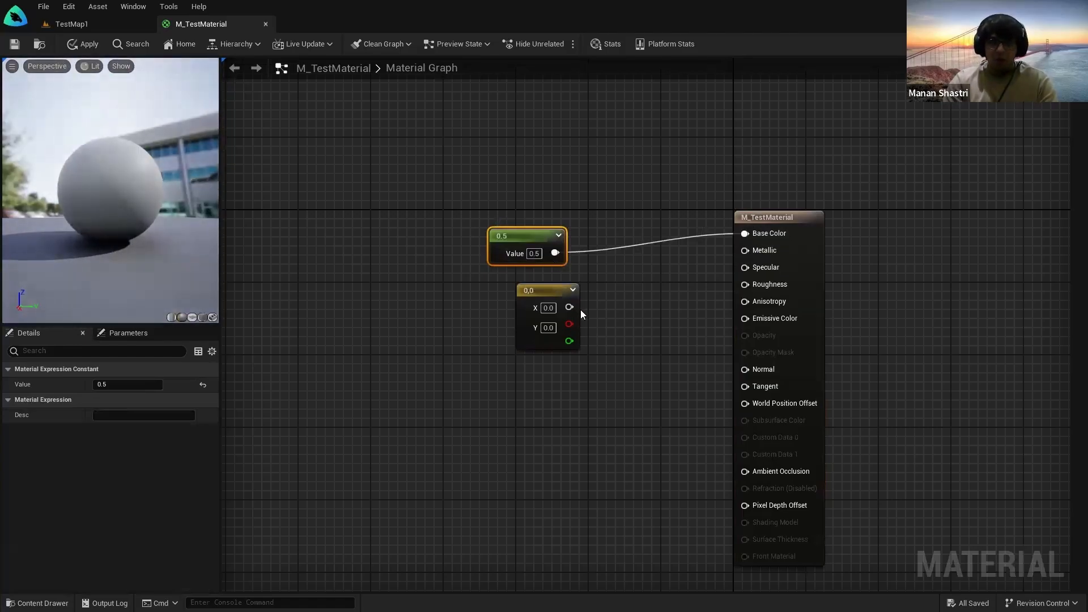
alt+click(555, 253)
drag(569, 307, 745, 234)
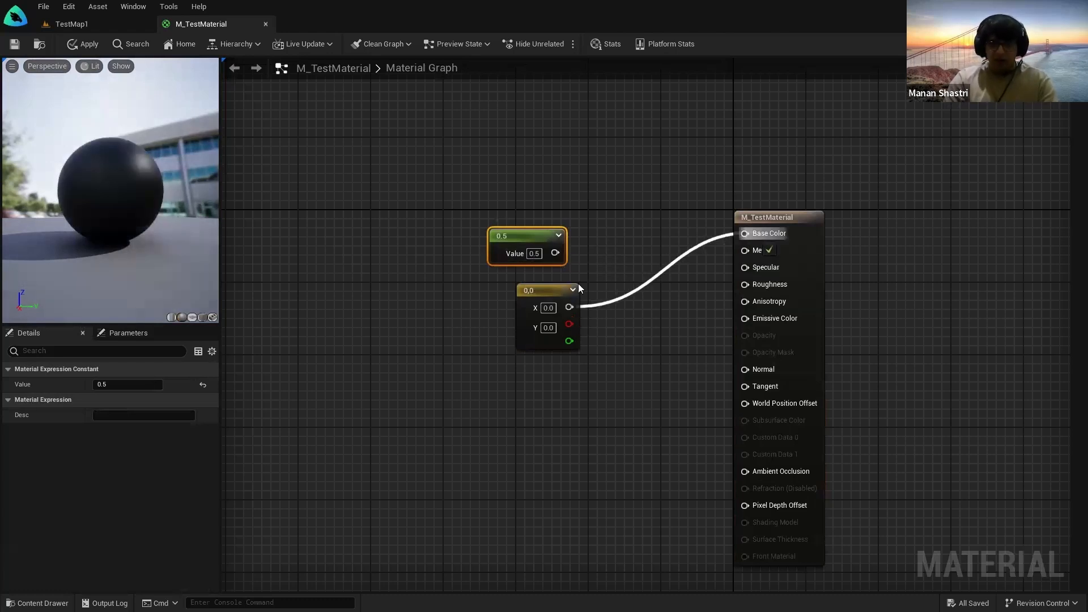
Step: Experiment with the vector's values, trying X 1 and Y 1 to turn the sphere yellow
click(552, 309)
text(1)
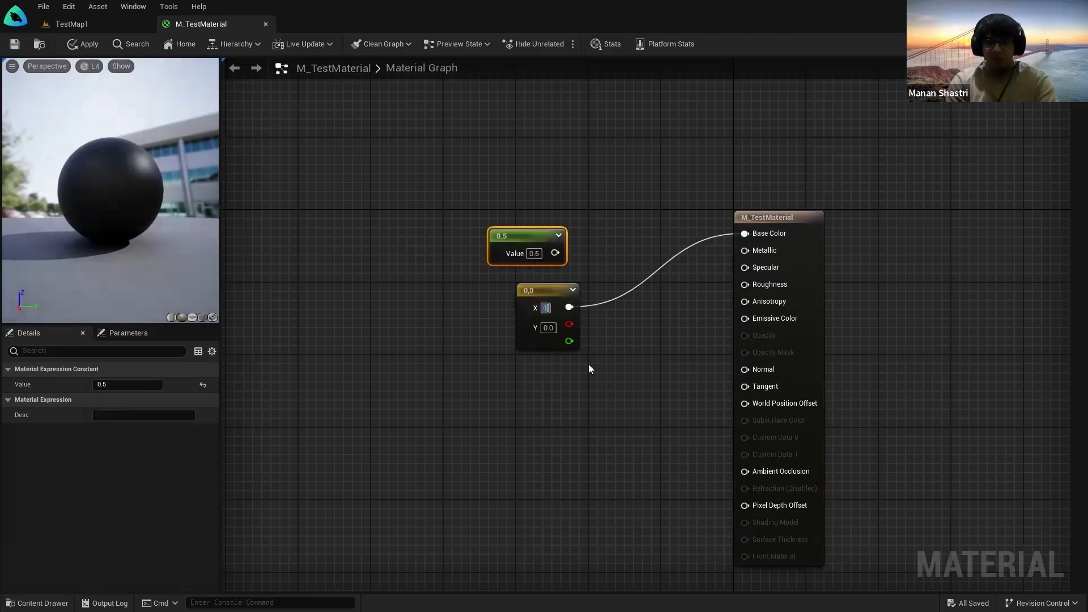
key(Return)
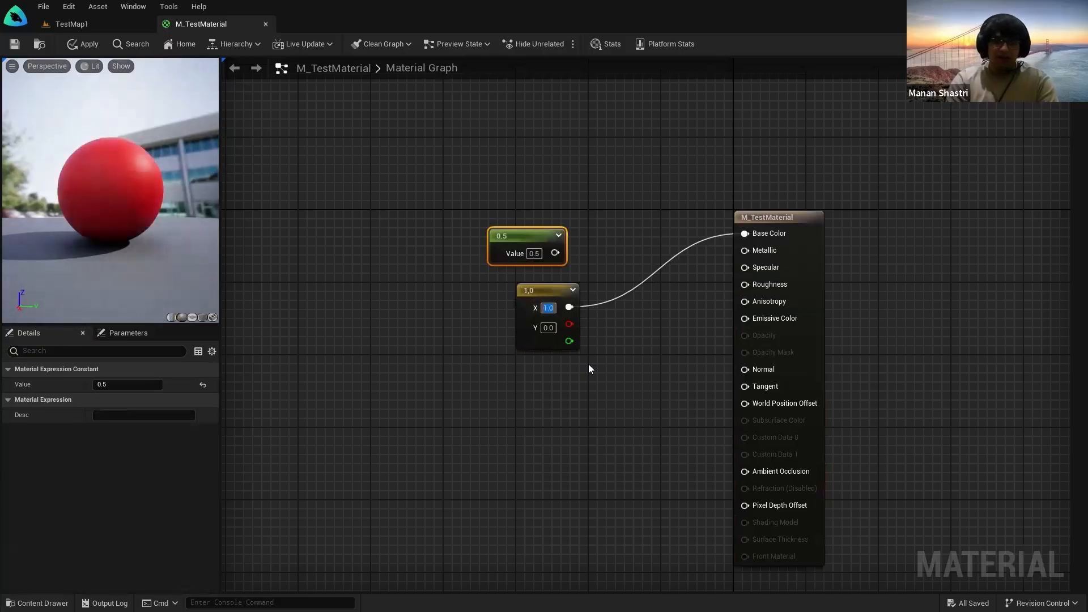
text(0)
key(Tab)
text(1)
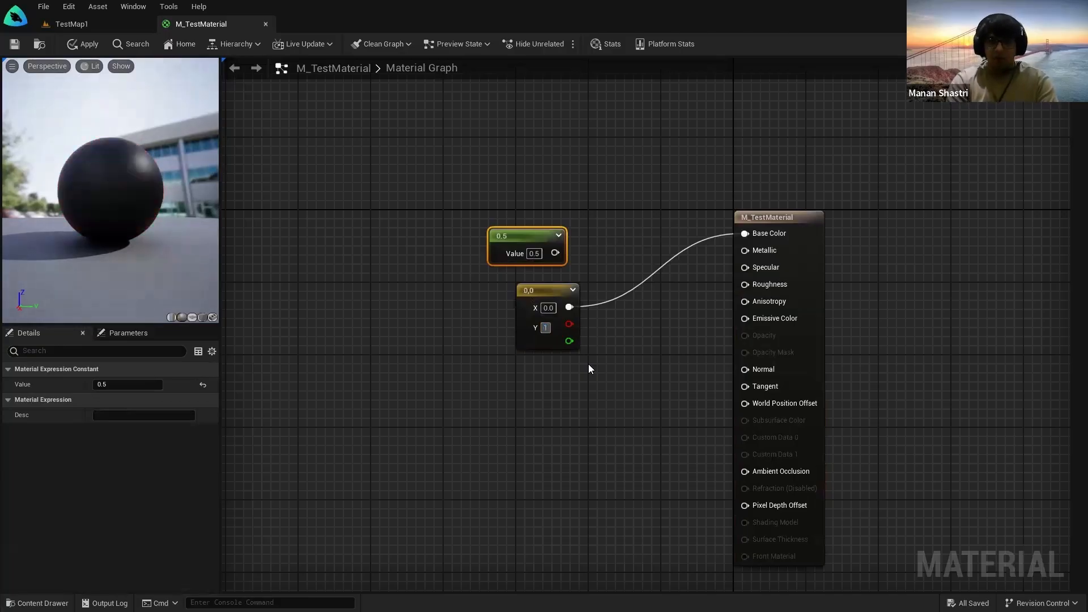
key(Return)
click(564, 363)
click(546, 309)
text(1)
key(Return)
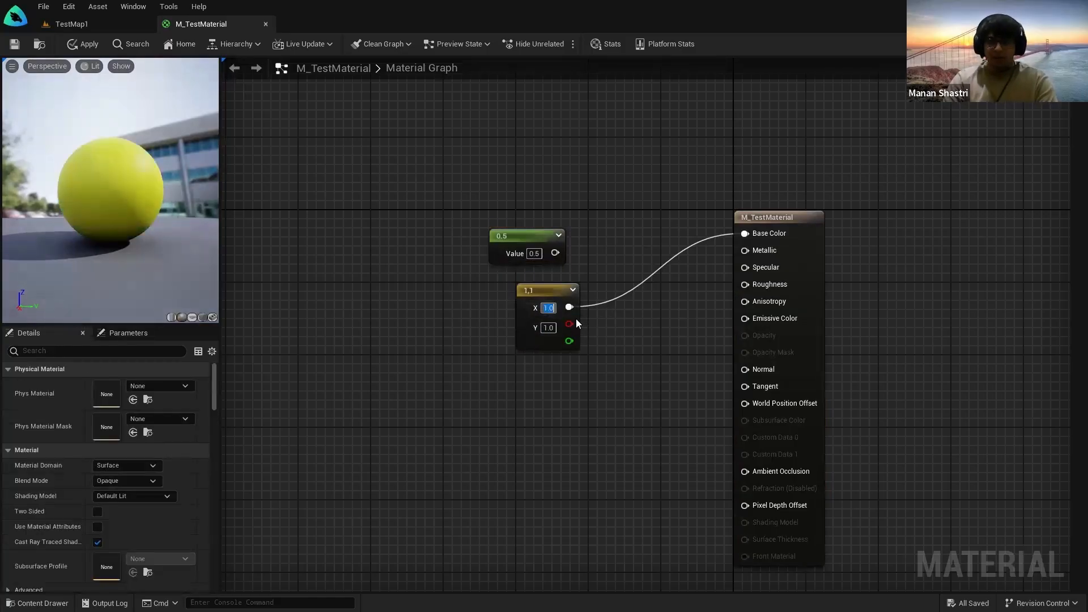
Step: Set the vector to X 0.25 and Y 0.5, making the preview sphere green
click(546, 309)
text(0.25)
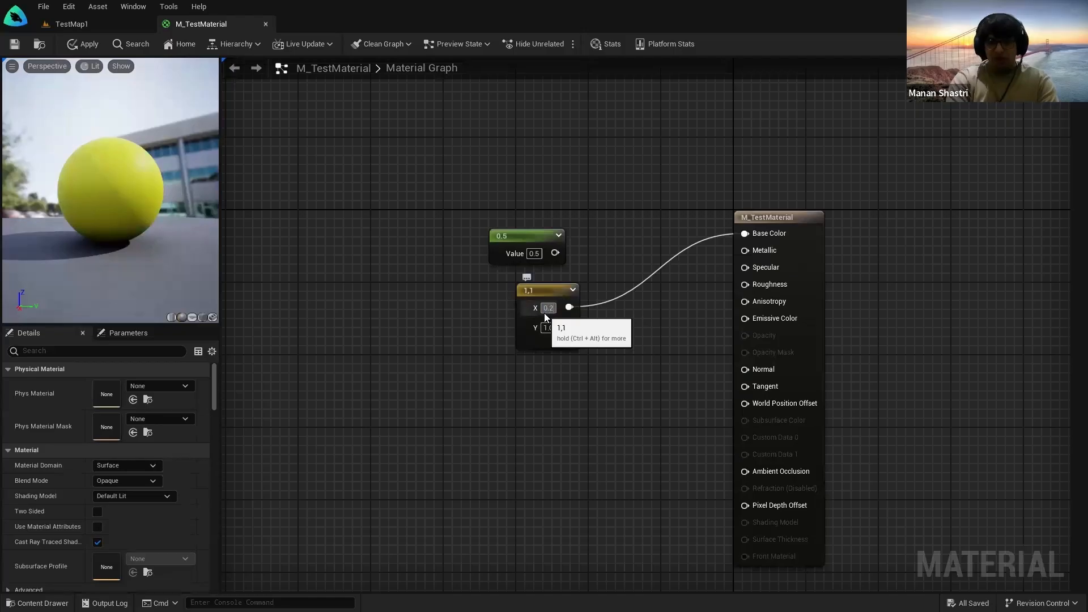
click(548, 329)
text(0.5)
key(Return)
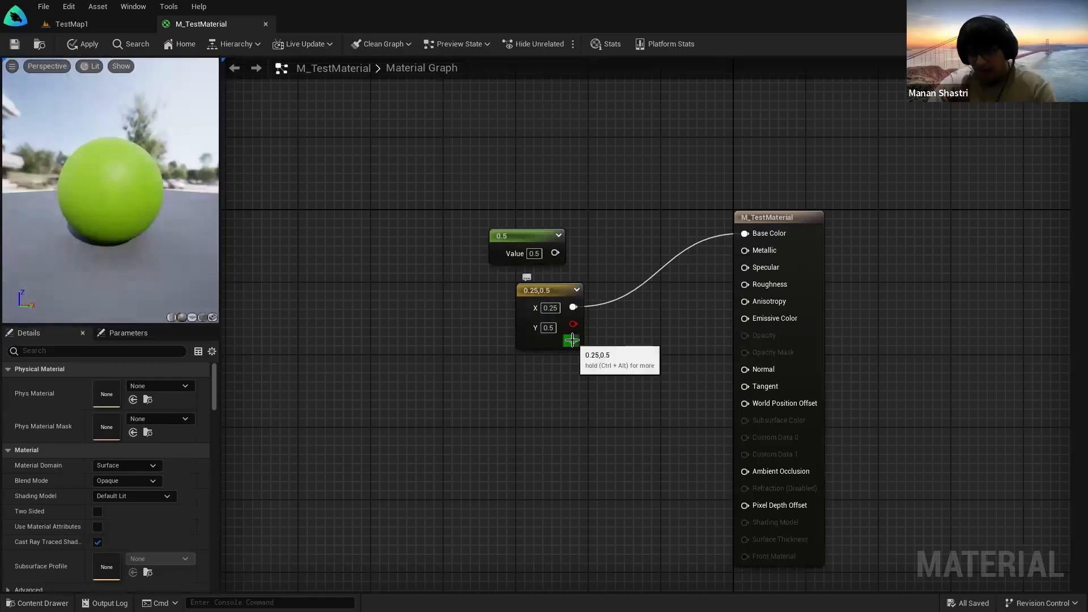
drag(102, 216, 46, 221)
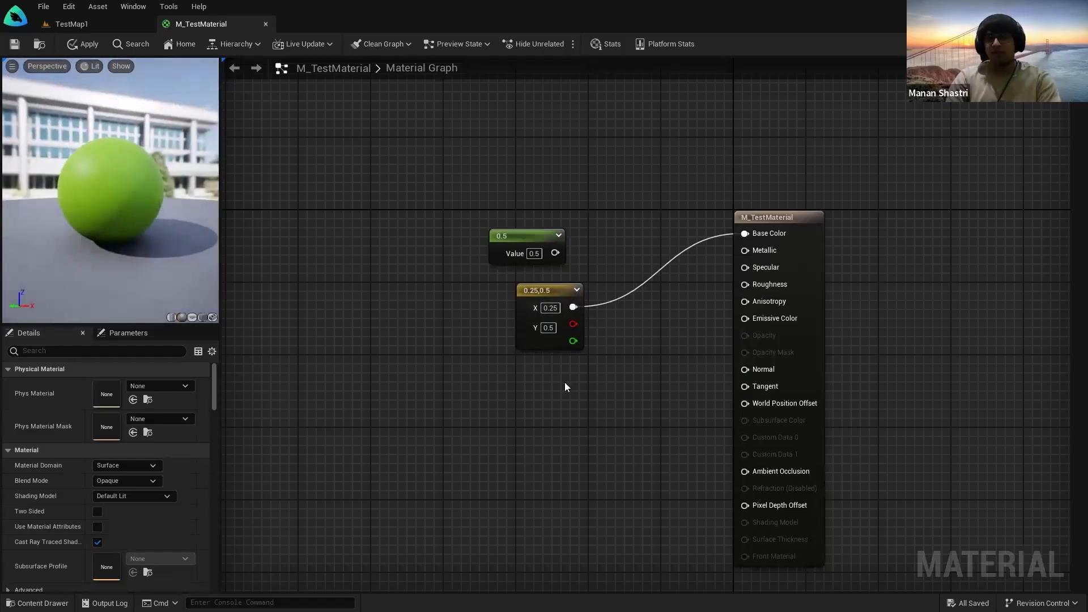
Step: Add a Constant3Vector node and wire it into Base Color in place of the 0.25,0.5 node
right_click(652, 397)
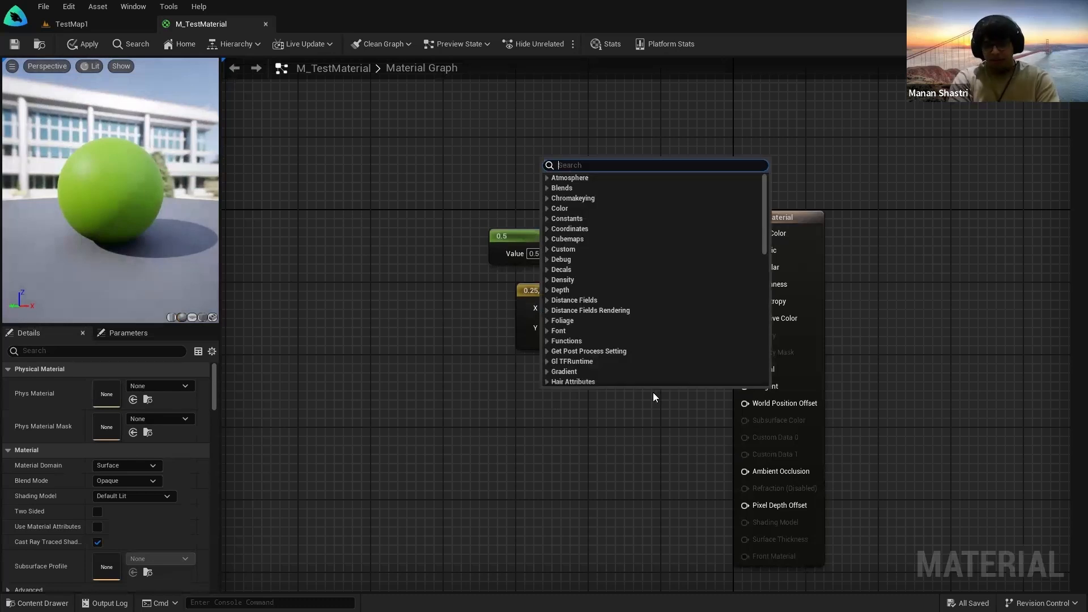
text(constant)
click(595, 209)
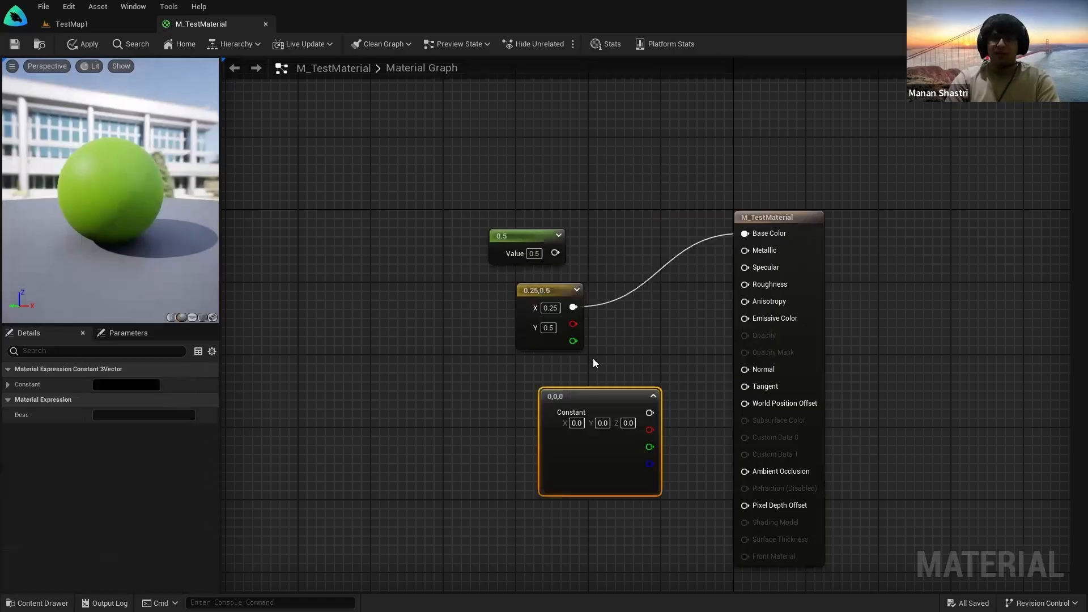
drag(555, 396, 515, 382)
drag(544, 289, 526, 289)
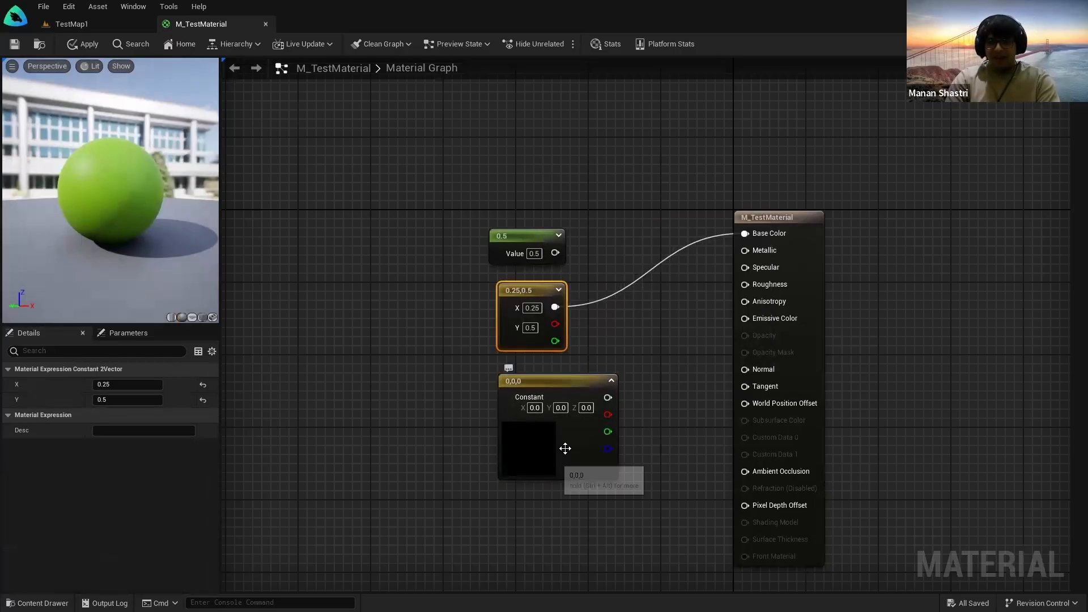
alt+click(556, 308)
drag(606, 397, 746, 233)
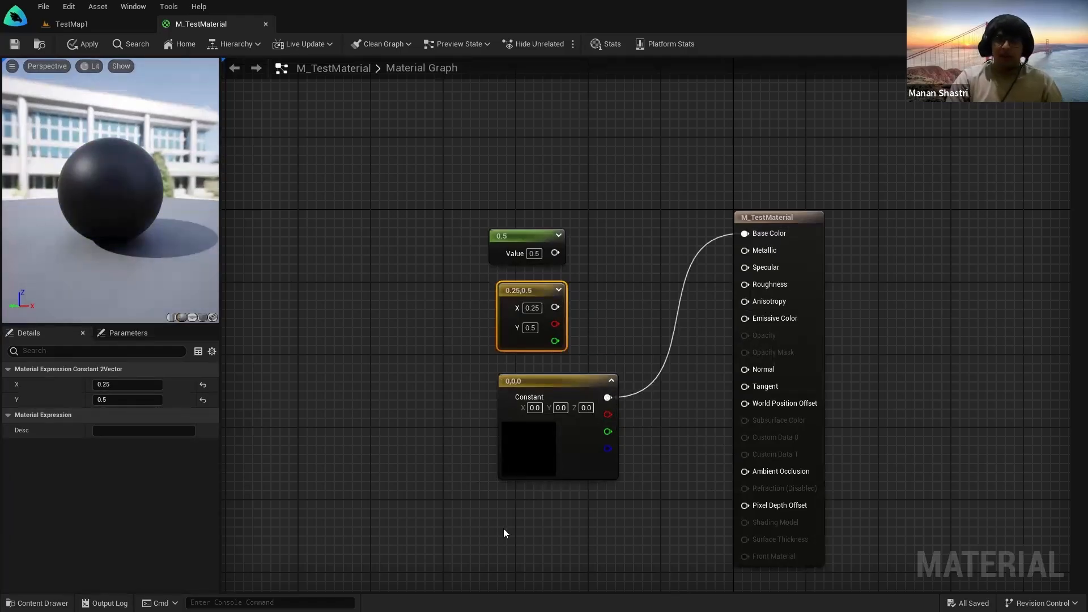
Step: Set the new constant's colour to pale pink (1, 0.583, 0.583)
double_click(527, 458)
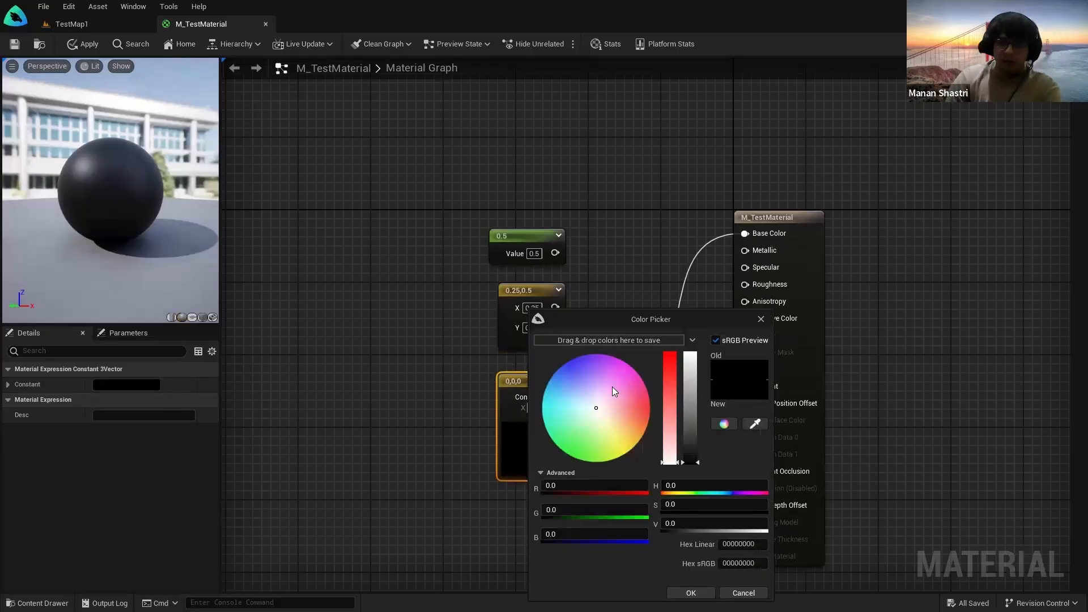
click(671, 353)
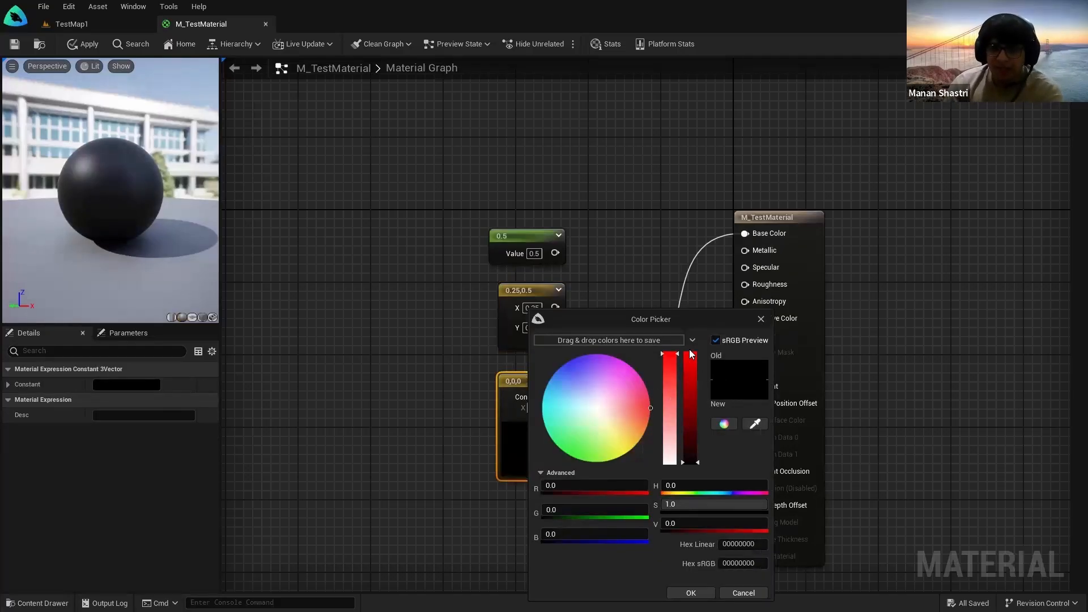
click(689, 353)
mouse_move(597, 392)
mouse_down()
mouse_move(611, 438)
mouse_move(618, 408)
mouse_up()
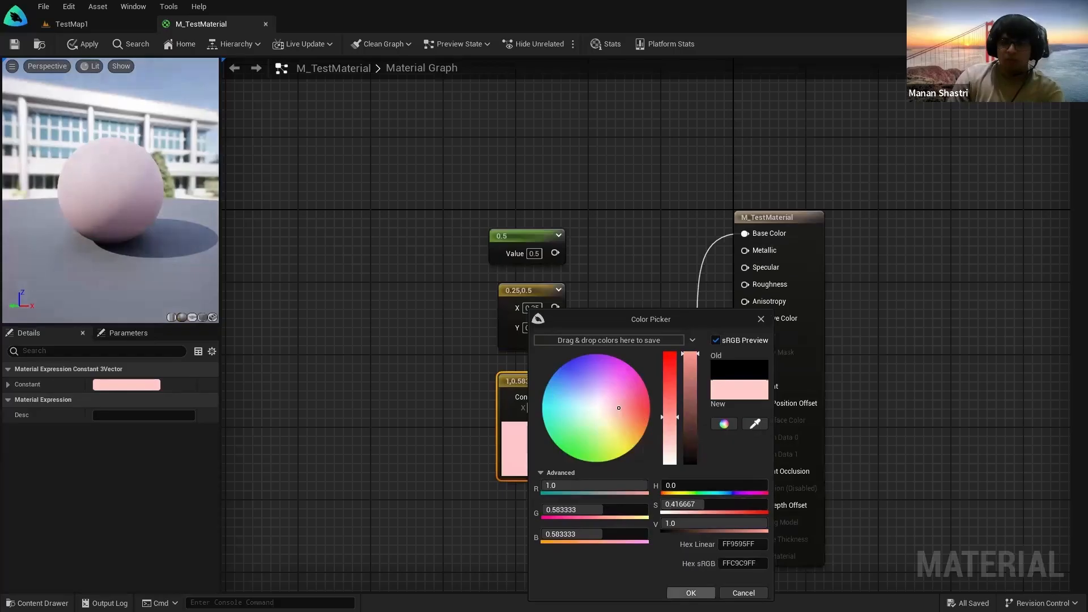
click(691, 593)
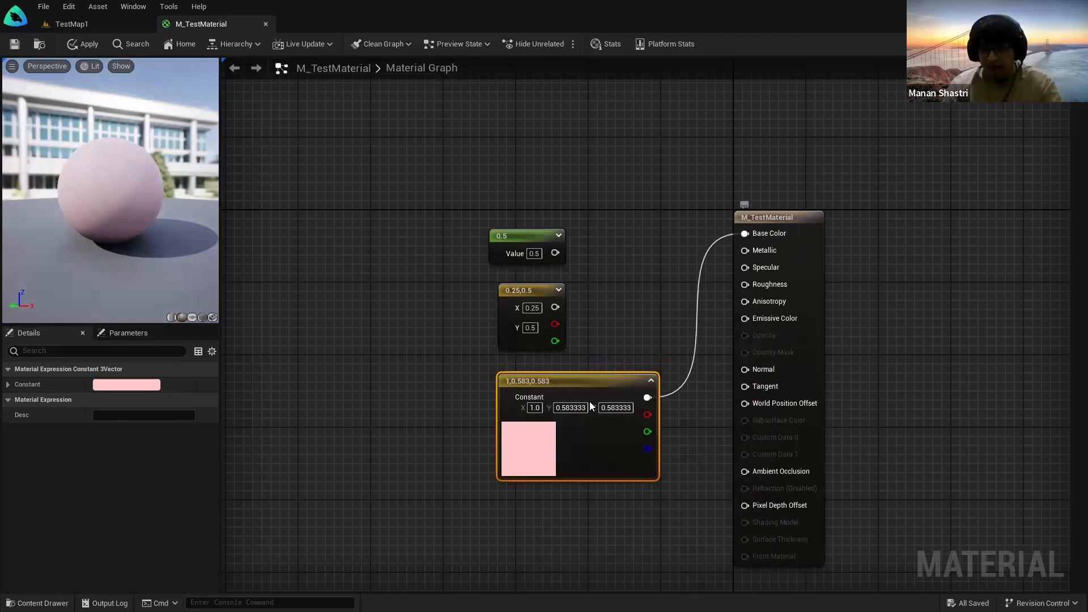
Step: Add a Constant4Vector node, check its colour settings, then delete it
click(605, 494)
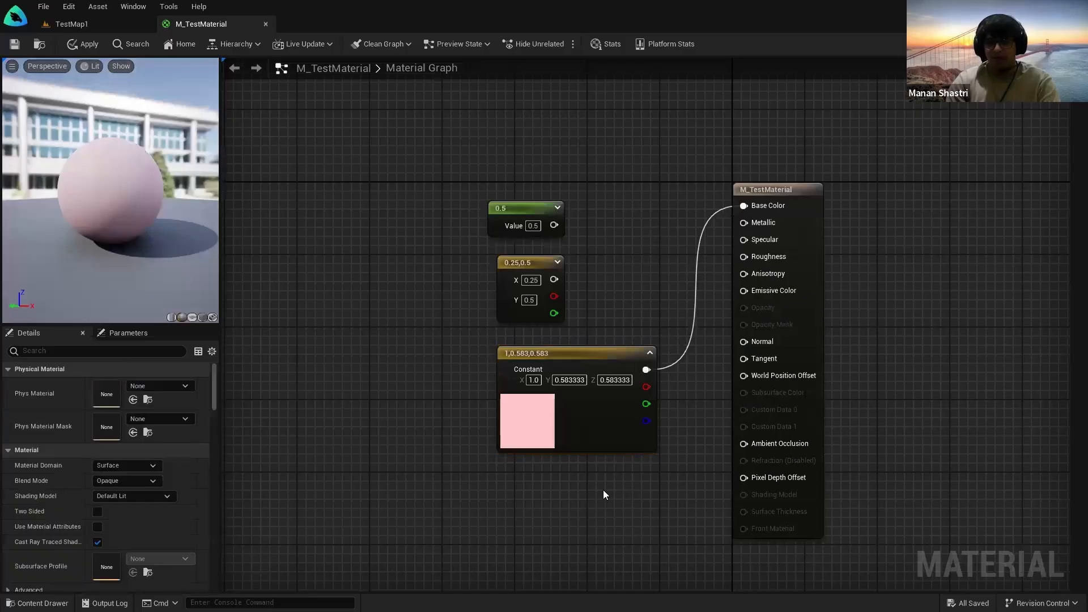
right_click(551, 497)
text(const)
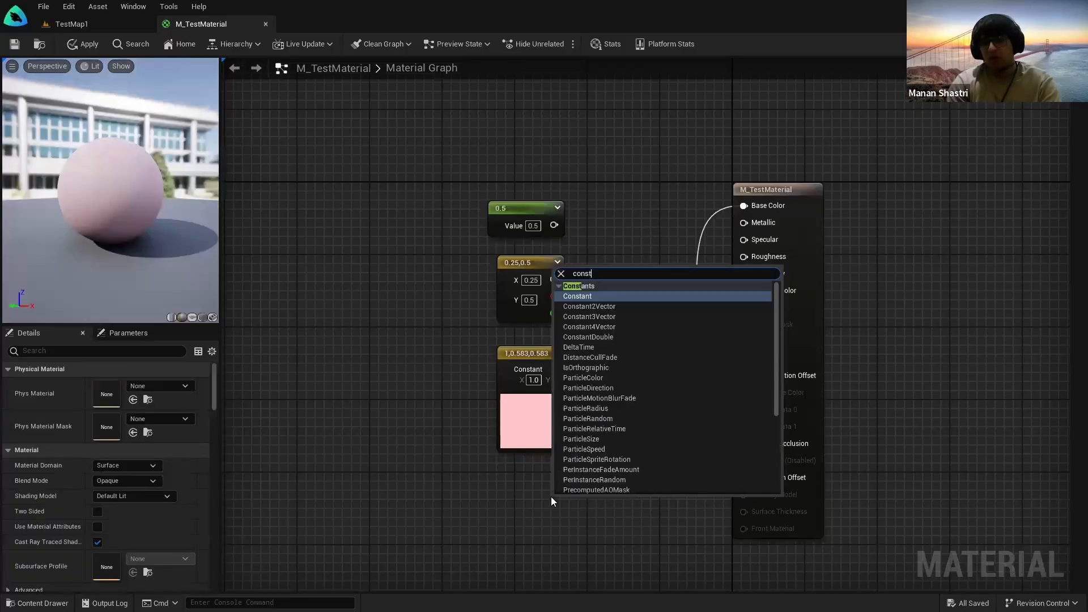
click(590, 327)
drag(578, 499, 542, 499)
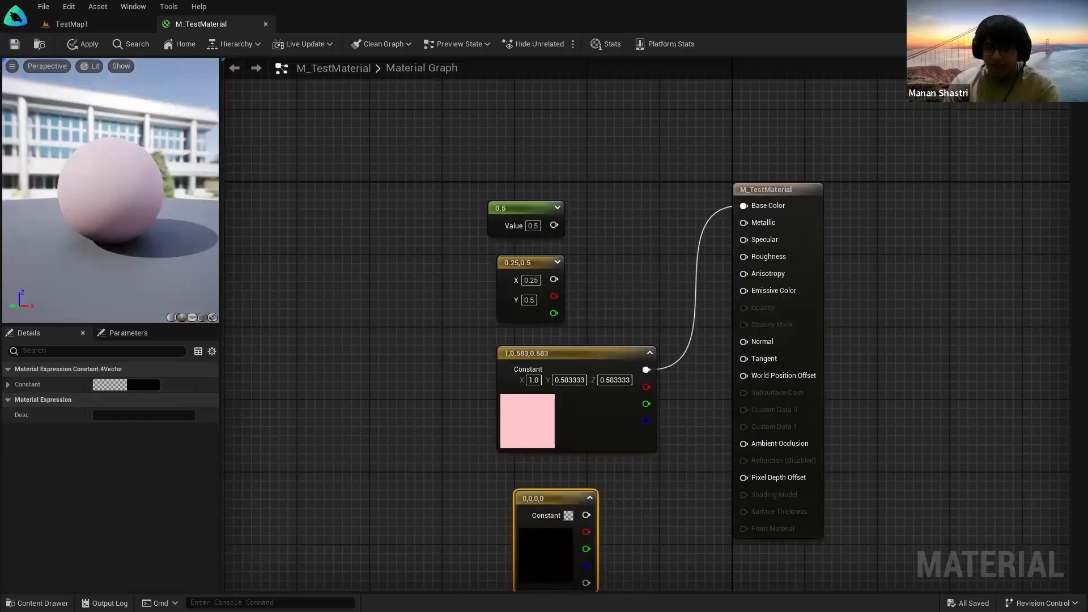
right_drag(646, 513, 618, 442)
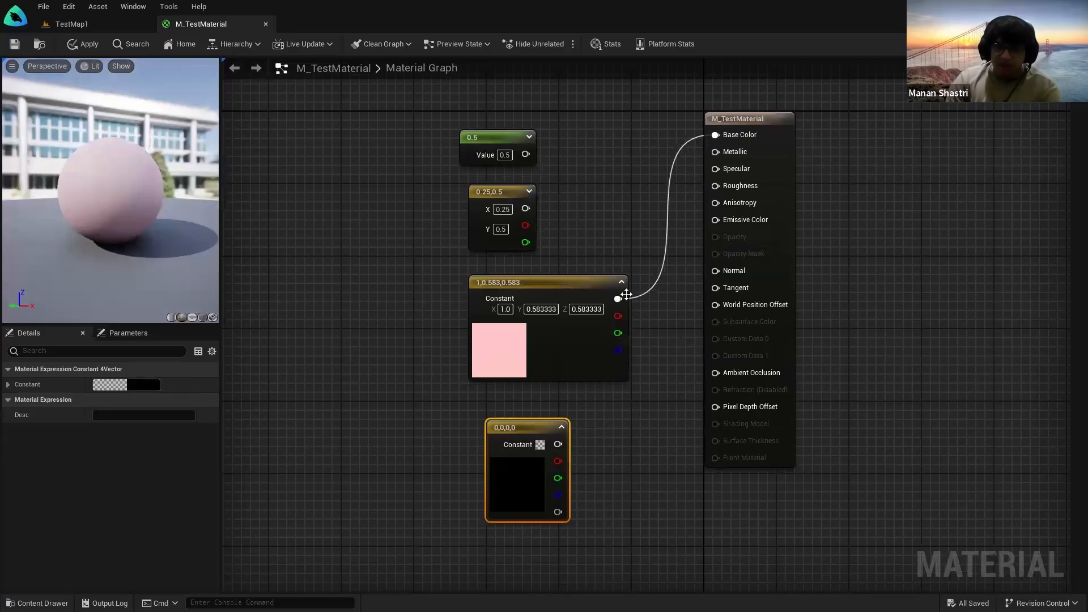
click(539, 445)
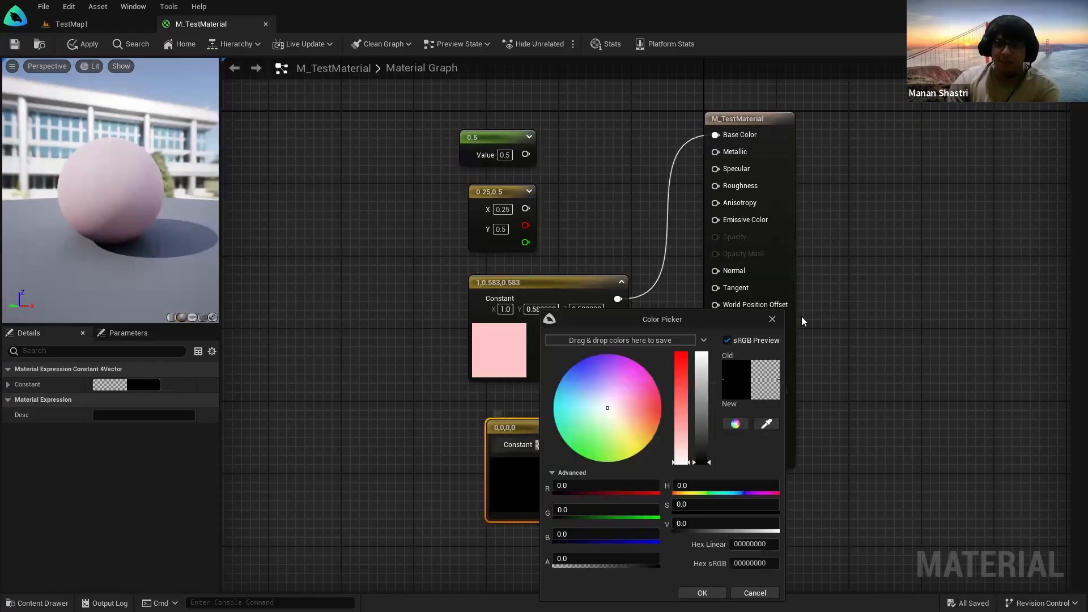
click(776, 318)
click(563, 513)
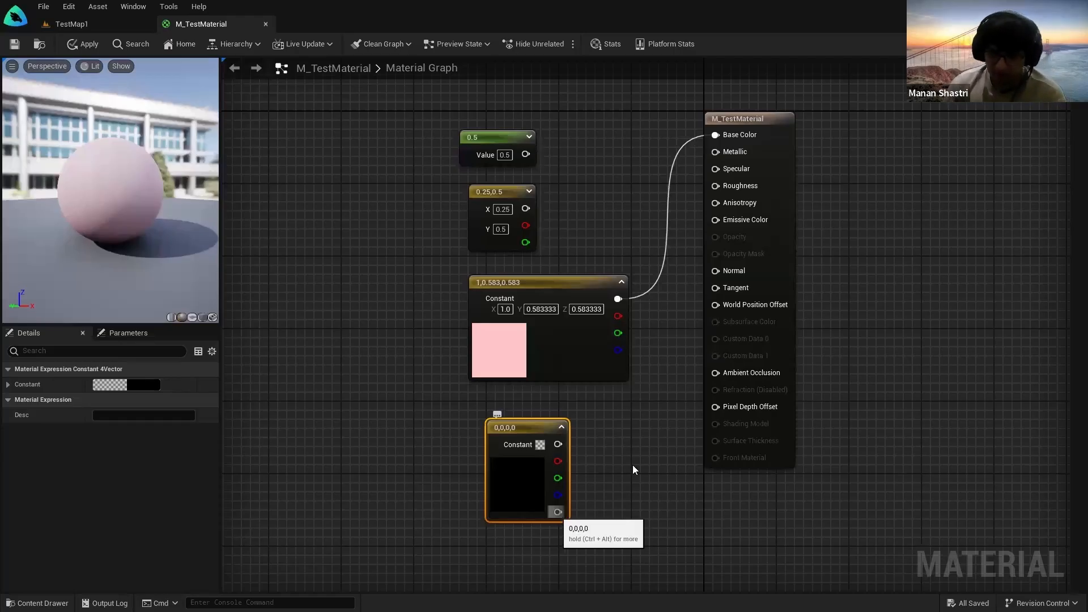
click(670, 426)
drag(670, 426, 507, 458)
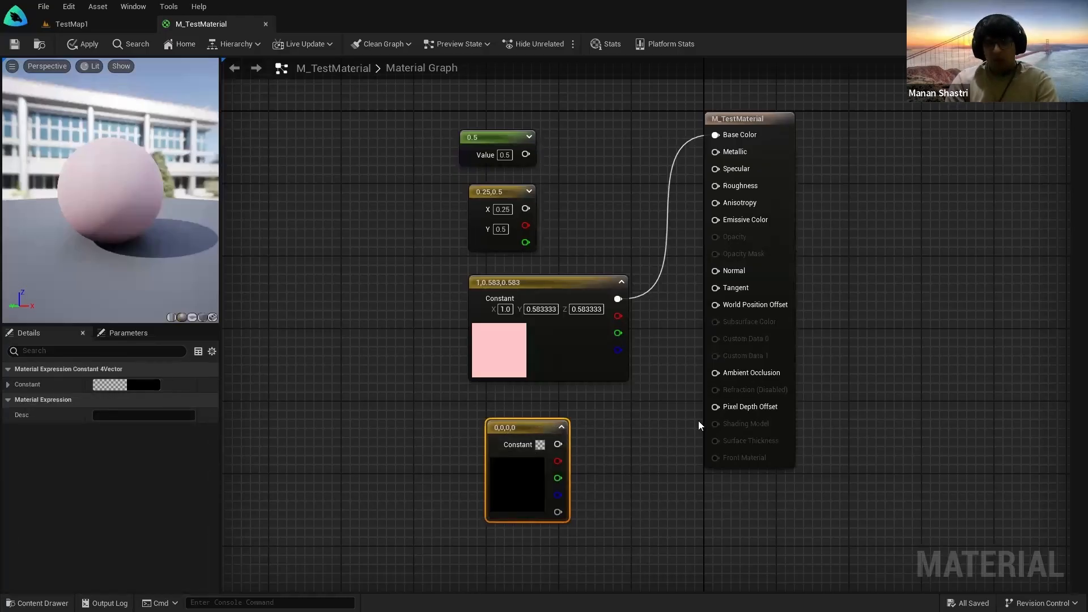
key(Delete)
Step: Delete the unused 0.5 and 0.25,0.5 nodes, reposition the pink constant, and save
drag(571, 126, 506, 218)
key(Delete)
drag(495, 280, 454, 107)
right_drag(444, 253, 493, 355)
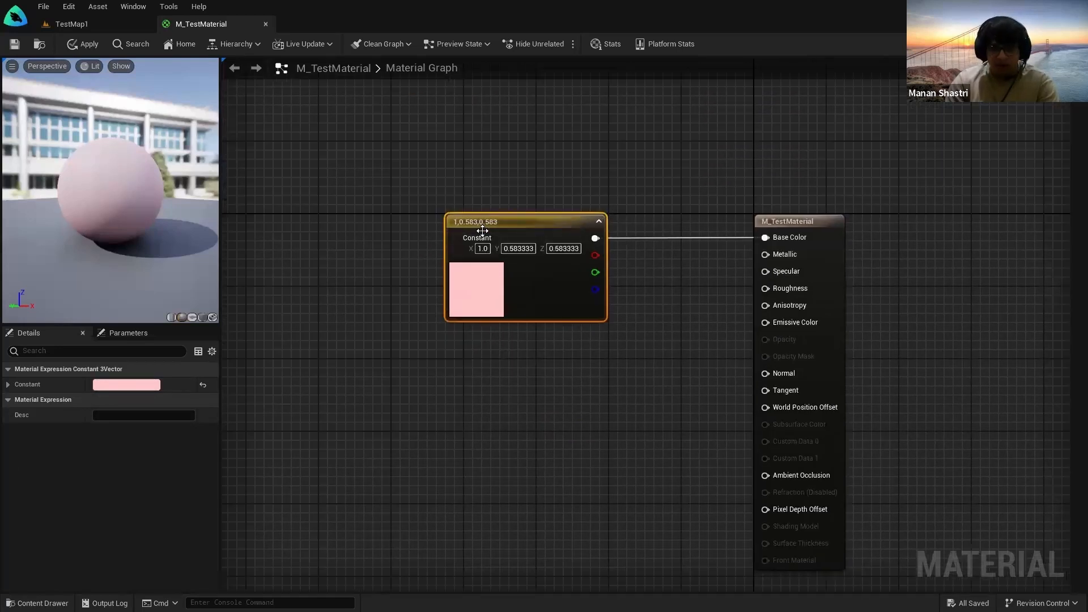
click(18, 48)
click(107, 25)
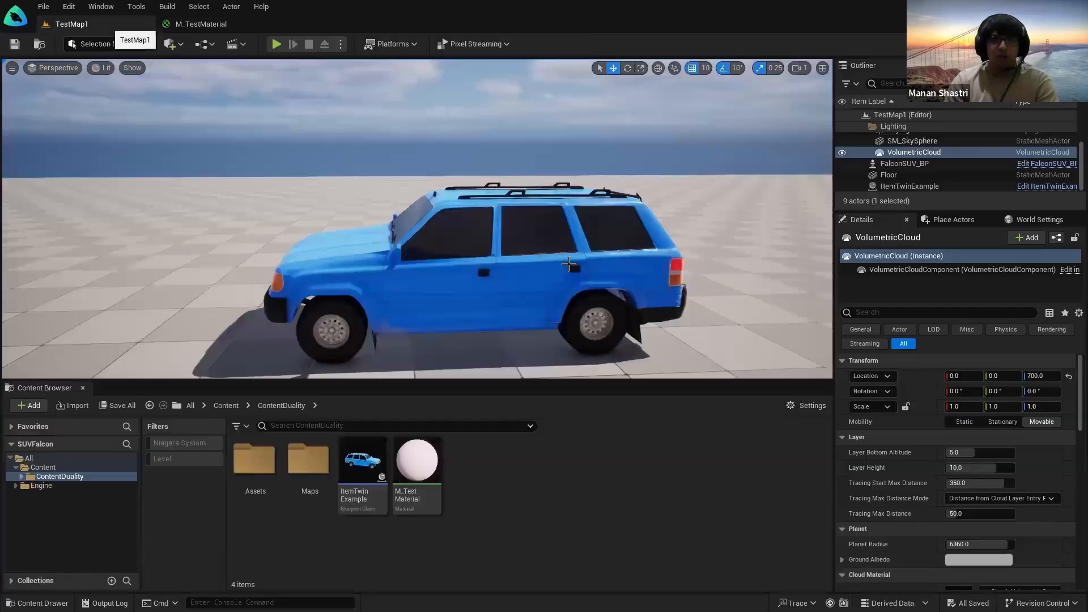
key(s)
mouse_move(719, 306)
right_down()
mouse_move(749, 303)
mouse_move(719, 306)
right_up()
key(w)
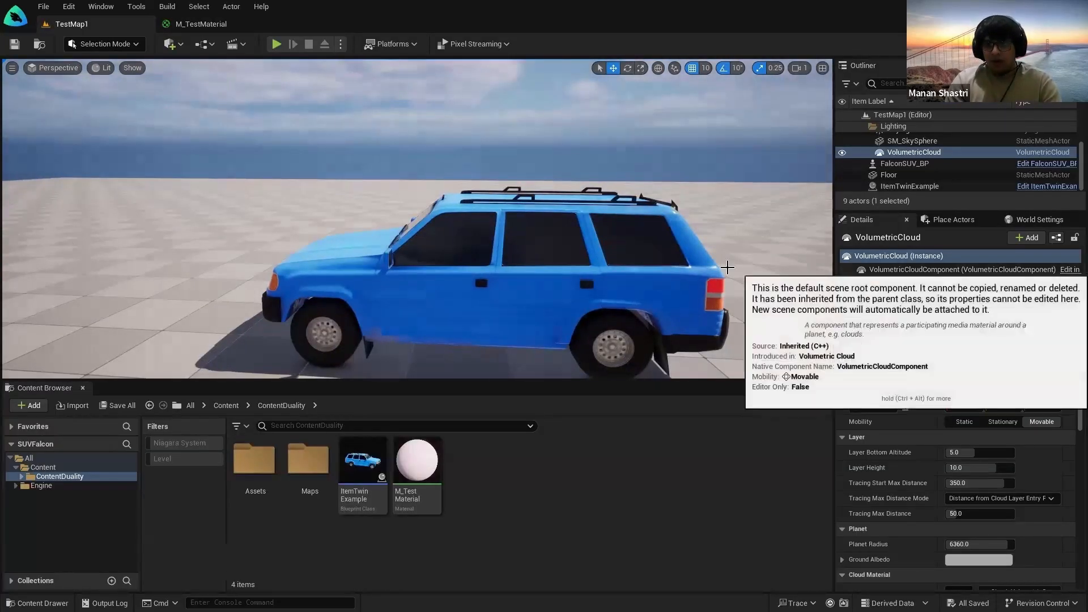
key(s)
mouse_move(477, 224)
right_down()
mouse_move(497, 223)
mouse_move(478, 224)
right_up()
key(w)
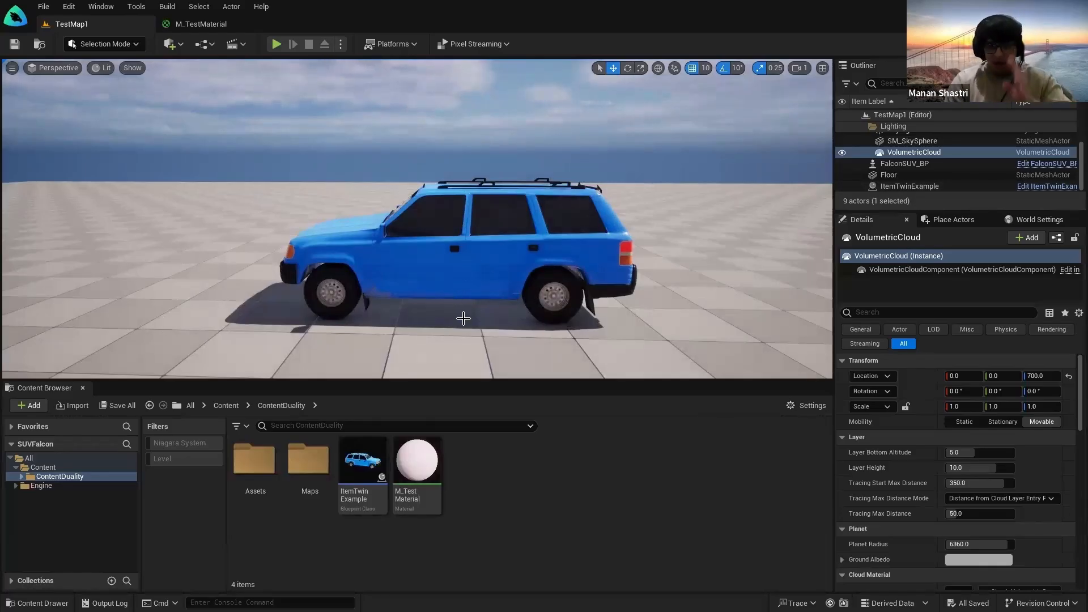
right_drag(505, 310, 541, 339)
key(s)
key(w)
key(s)
key(w)
key(s)
key(w)
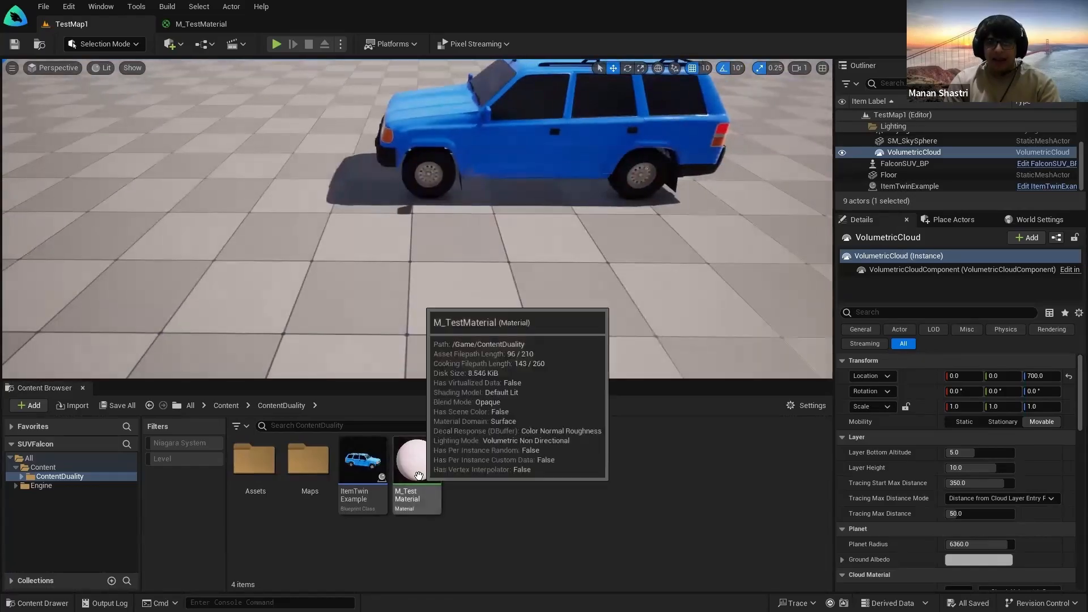
drag(418, 475, 272, 268)
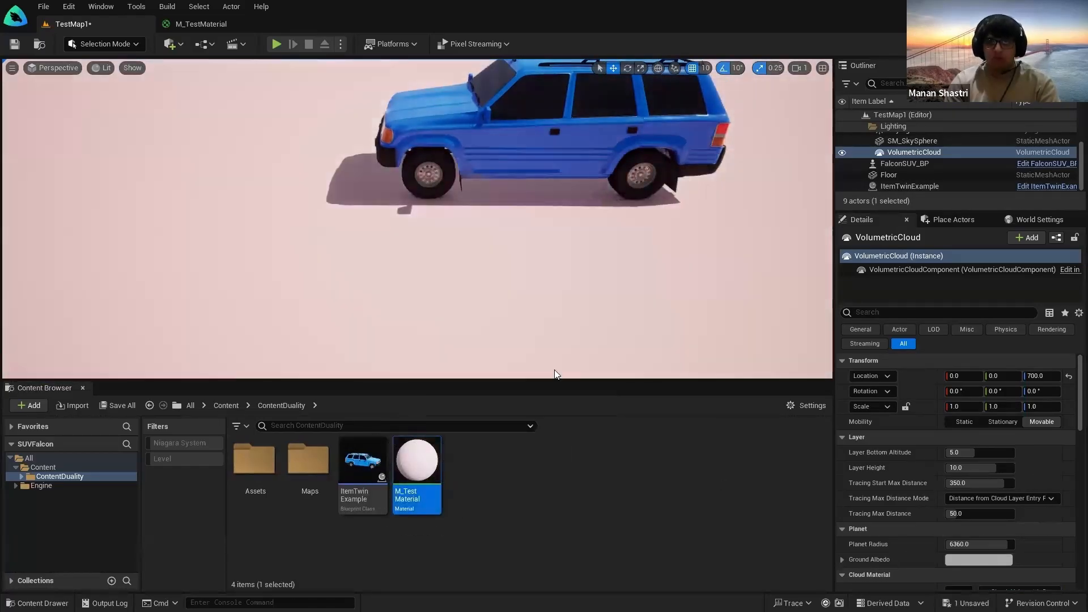
key(s)
mouse_move(272, 267)
right_down()
mouse_move(320, 255)
mouse_move(272, 261)
right_up()
key(w)
key(d)
right_drag(422, 258, 415, 263)
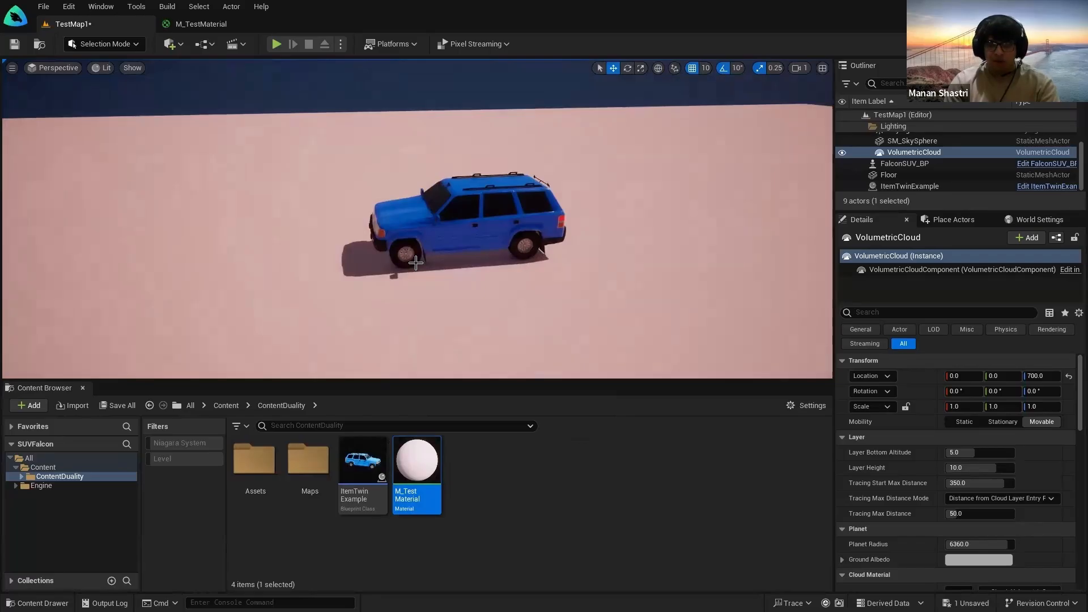
key(ctrl+z)
scroll(415, 263, up, 5)
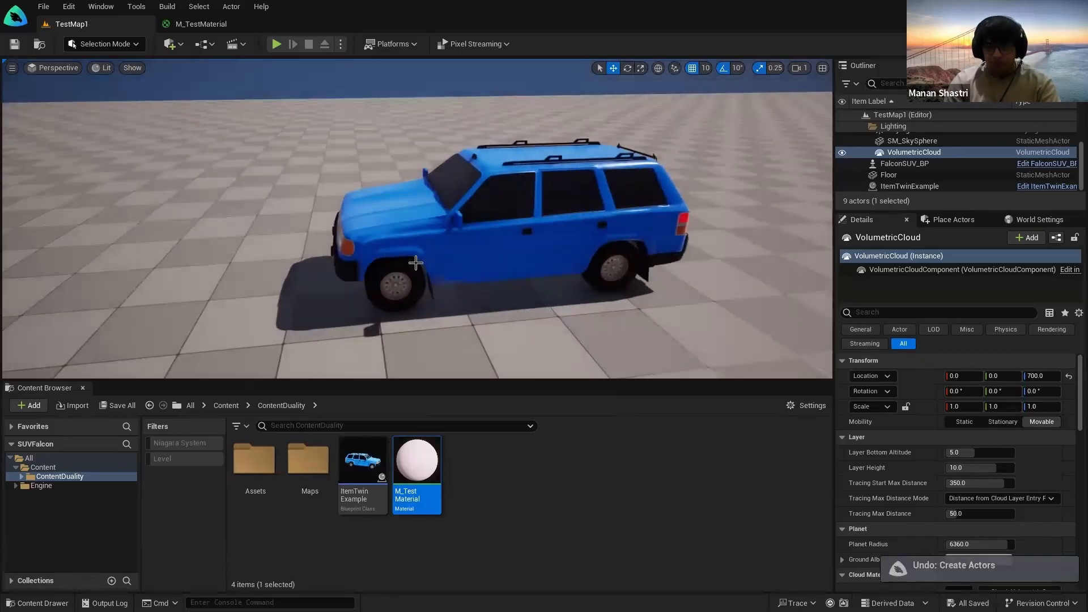
Step: Select the ItemTwinExample SUV, open and close its Blueprint, and return to TestMap1
click(415, 263)
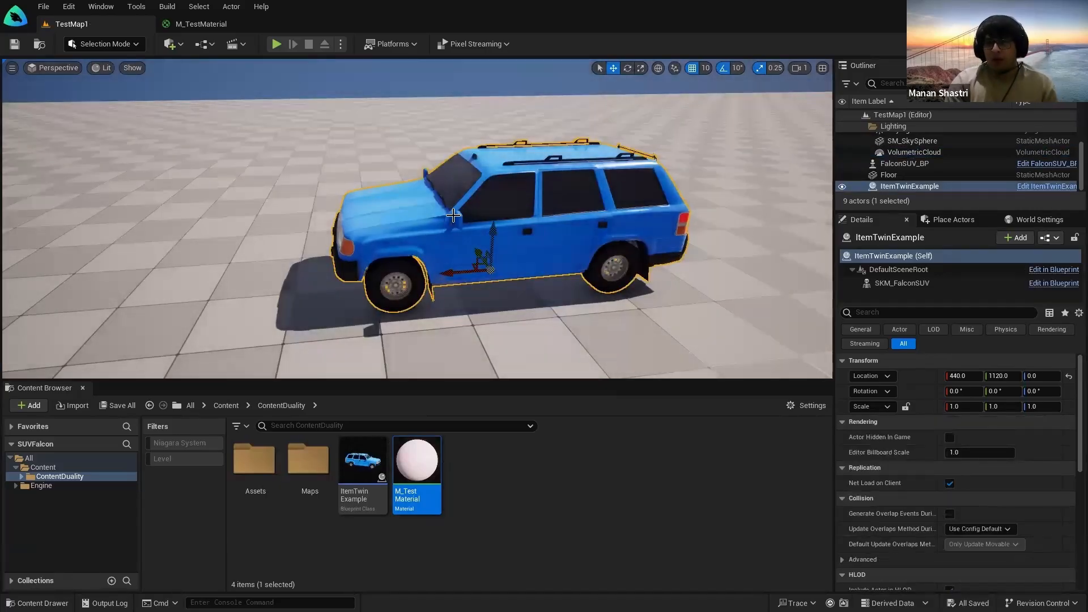
click(1055, 187)
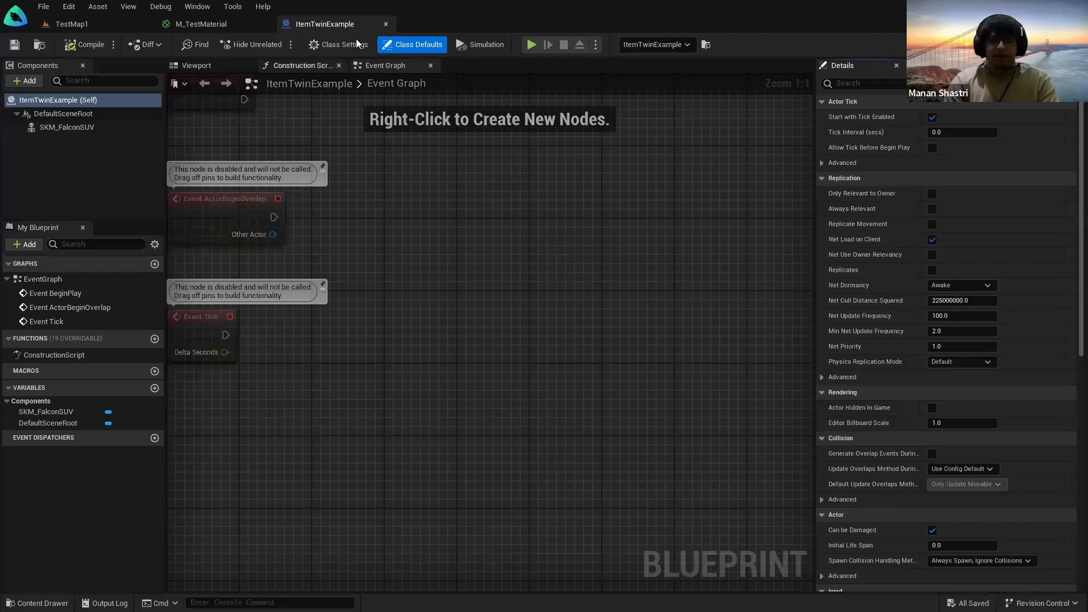
click(385, 24)
click(58, 29)
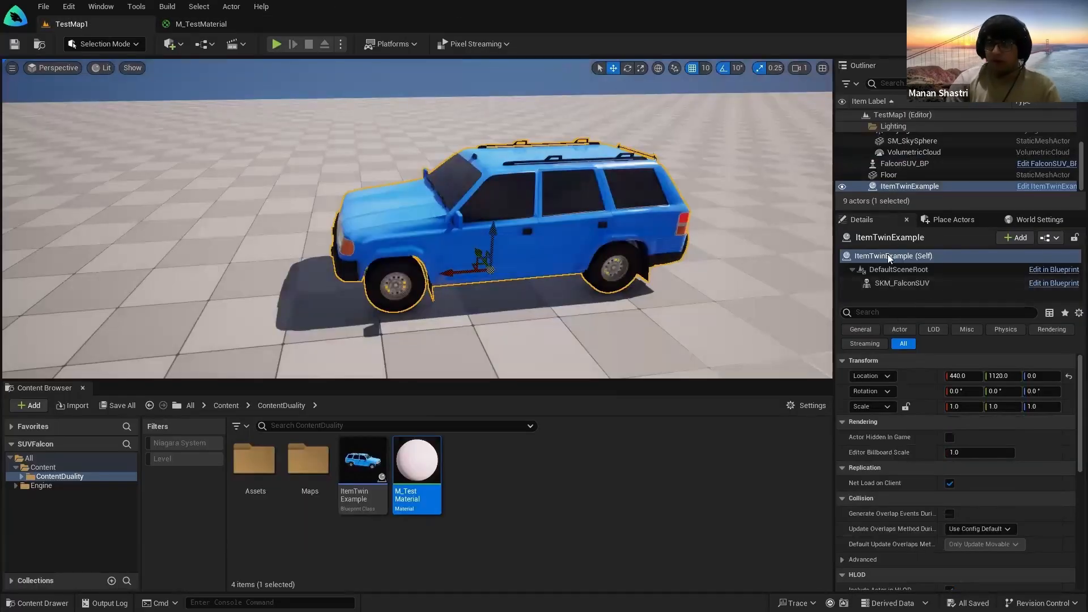
click(906, 285)
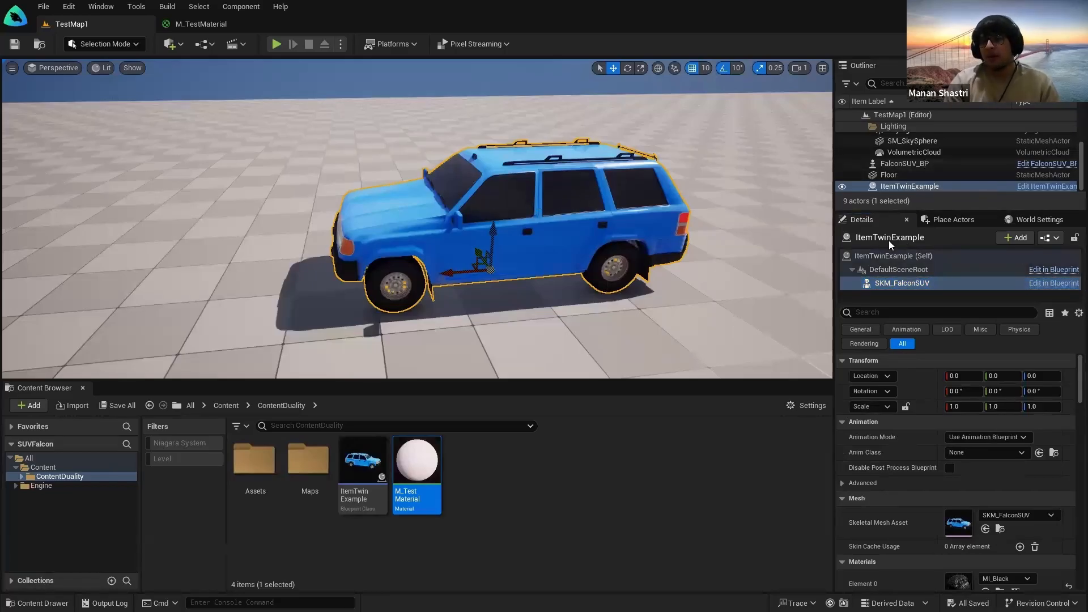
click(902, 286)
key(ctrl)
key(ctrl)
key(ctrl)
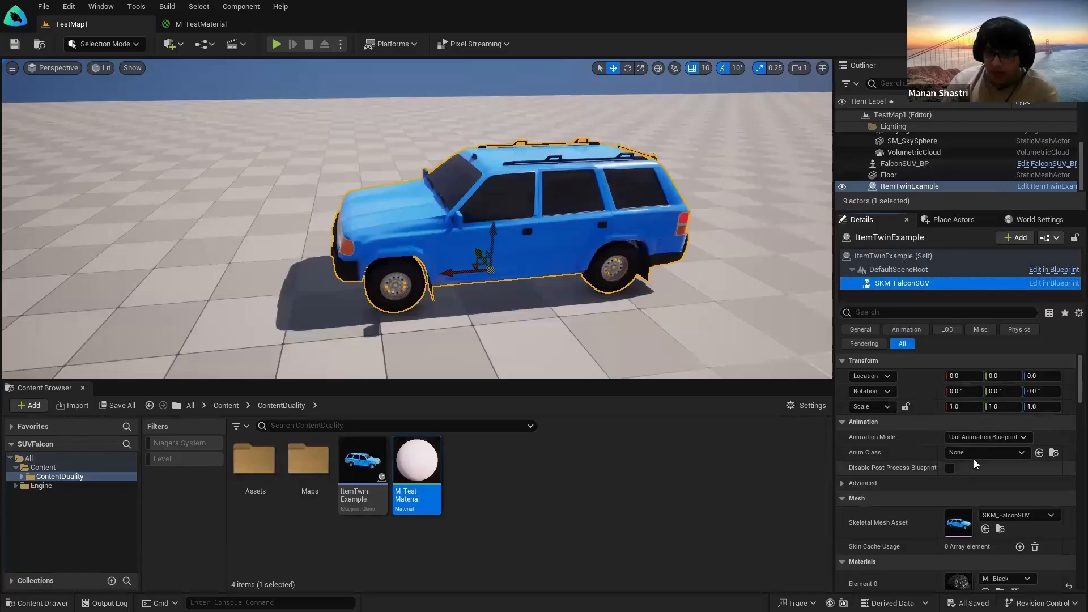
scroll(971, 451, down, 3)
scroll(963, 437, down, 4)
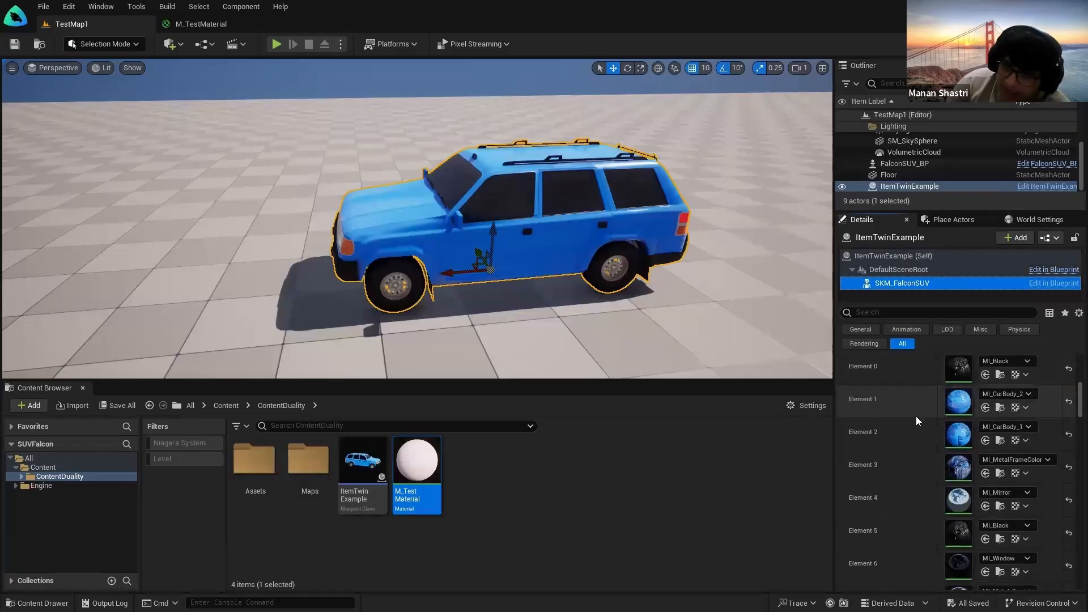
scroll(916, 434, down, 1)
scroll(882, 429, down, 4)
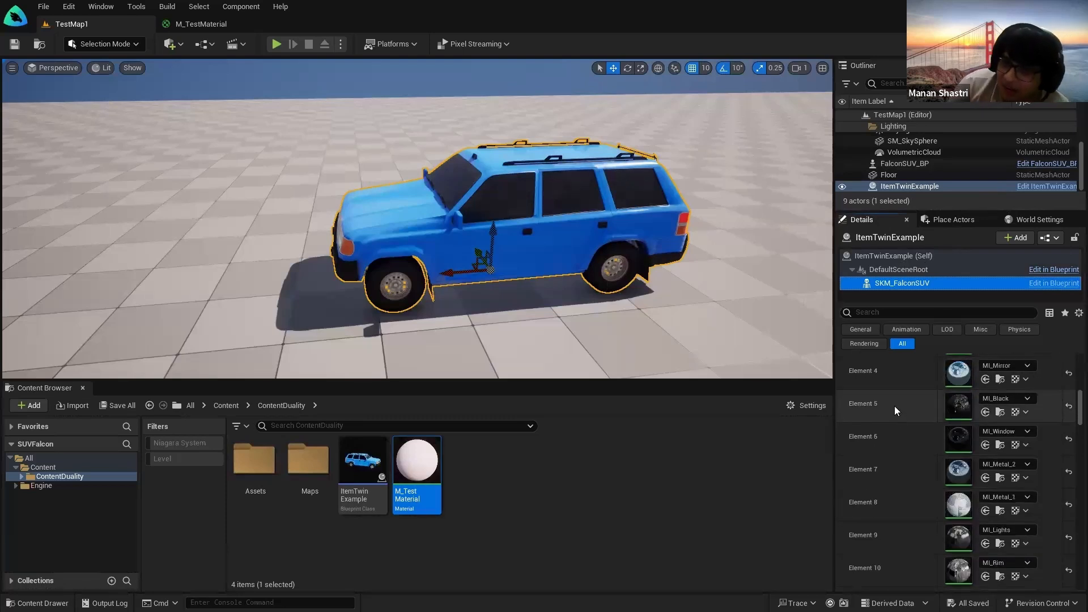
scroll(893, 408, down, 3)
scroll(920, 448, up, 3)
scroll(917, 481, up, 4)
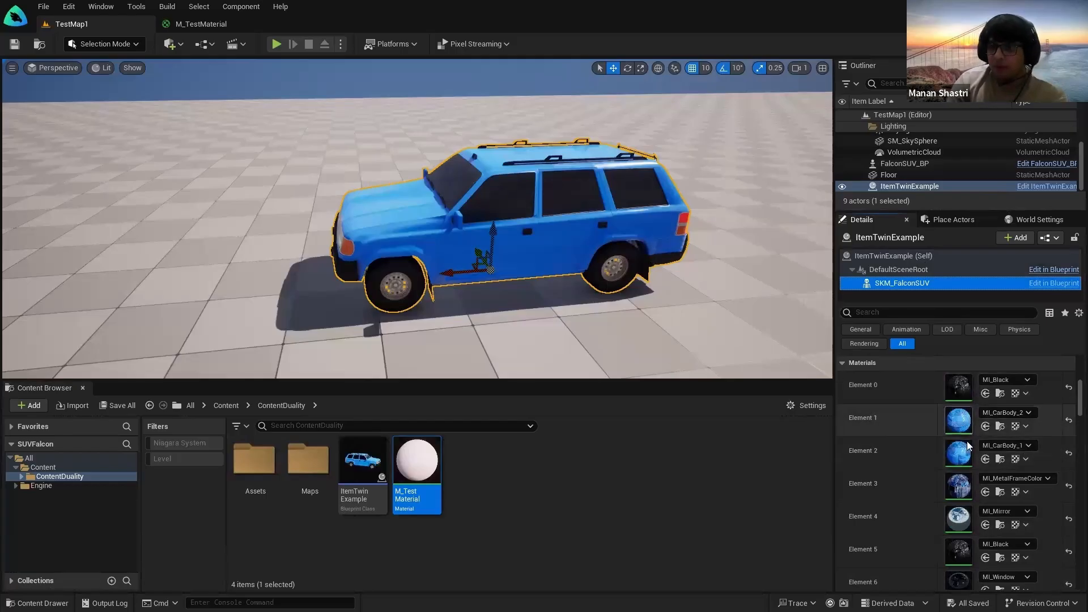
scroll(973, 476, down, 1)
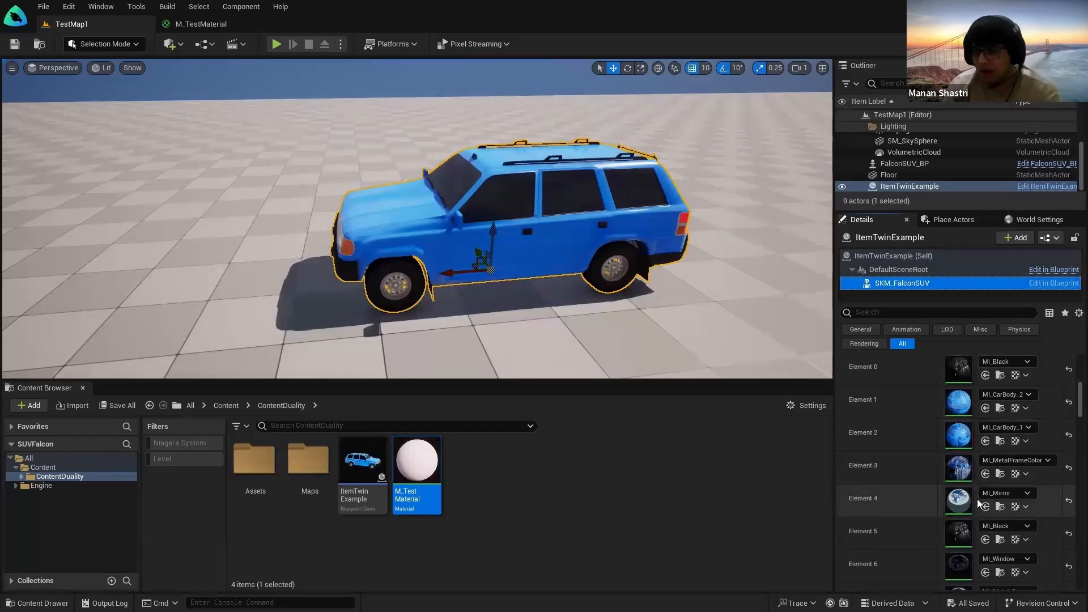
scroll(973, 507, down, 3)
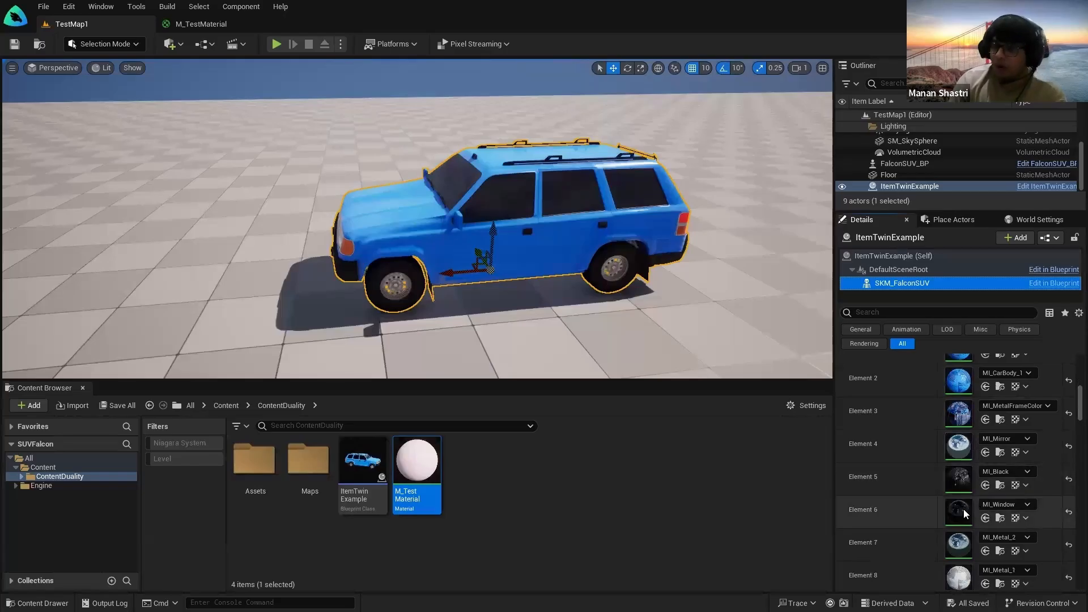
scroll(969, 510, down, 3)
scroll(982, 521, down, 3)
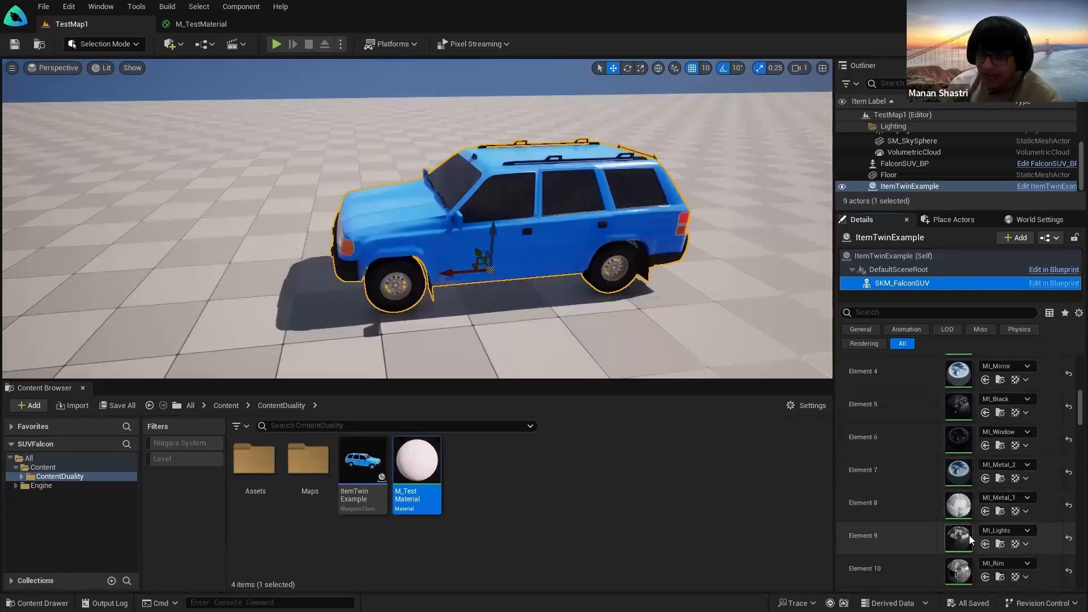
scroll(1010, 516, up, 7)
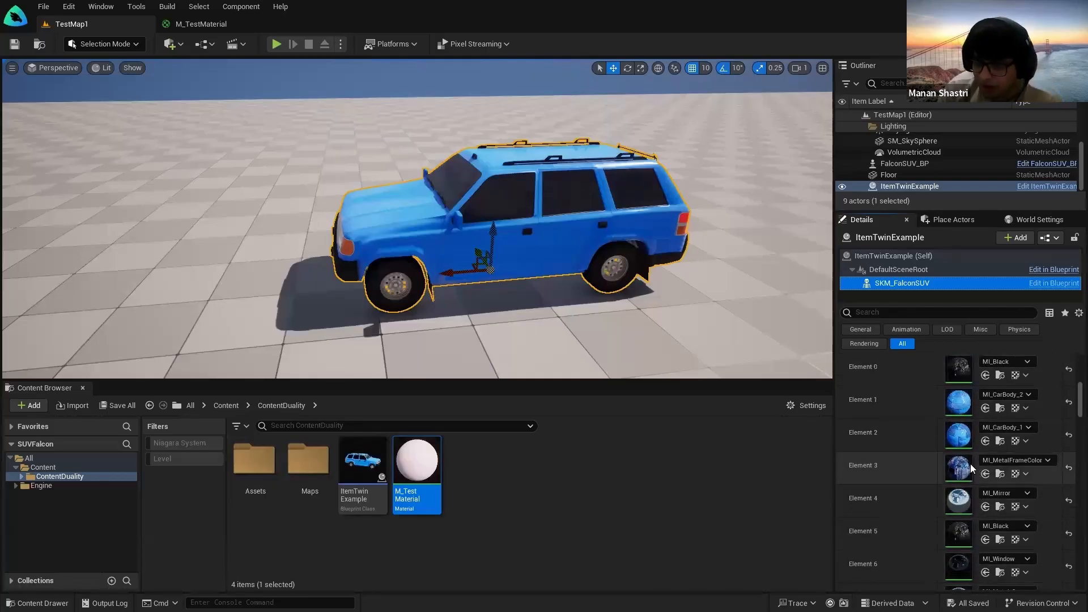
scroll(970, 464, up, 2)
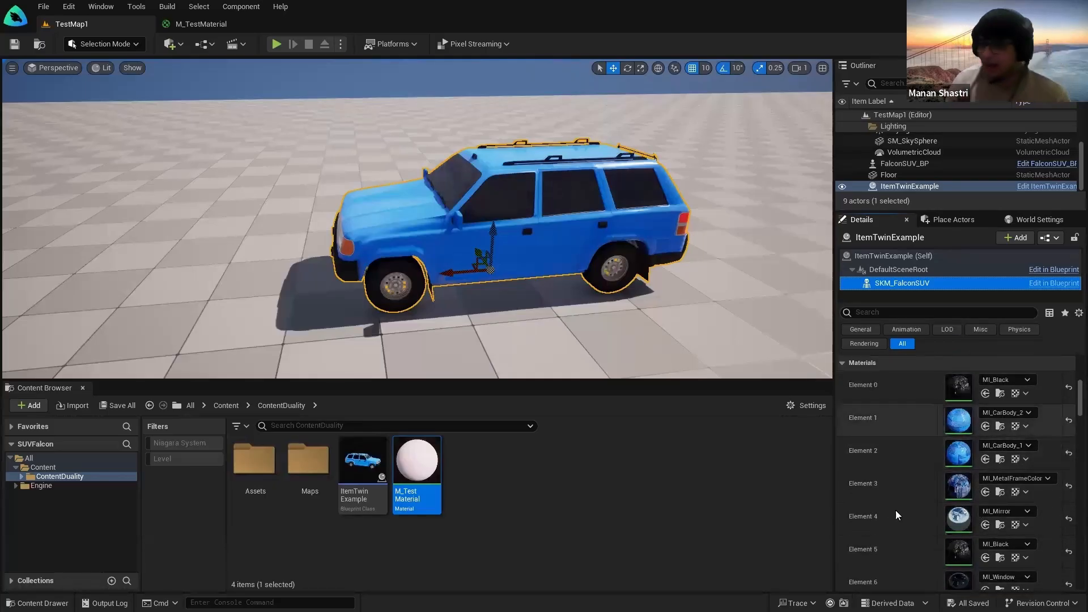
Step: Inspect the mirror material instance, then return to the TestMap1 level
double_click(959, 517)
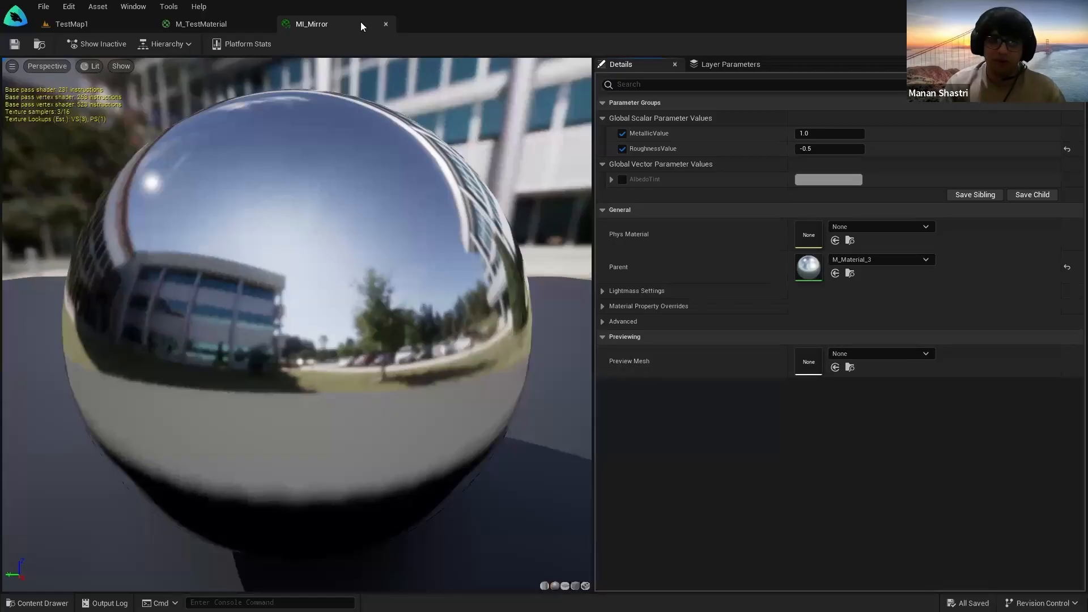
click(386, 24)
click(107, 24)
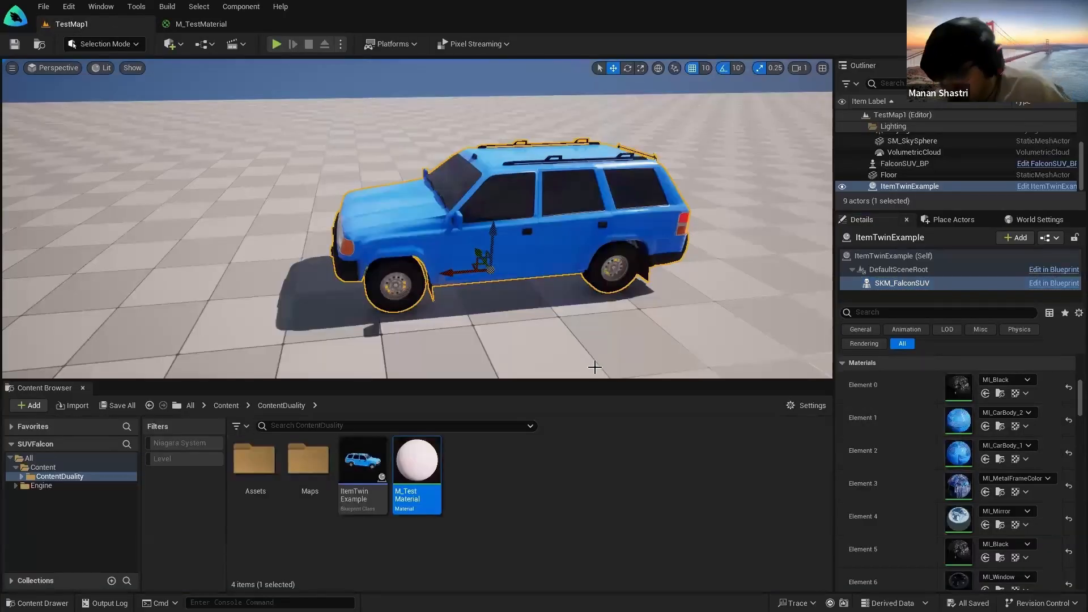
mouse_move(578, 265)
right_down()
mouse_move(574, 255)
mouse_move(583, 256)
right_up()
key(g)
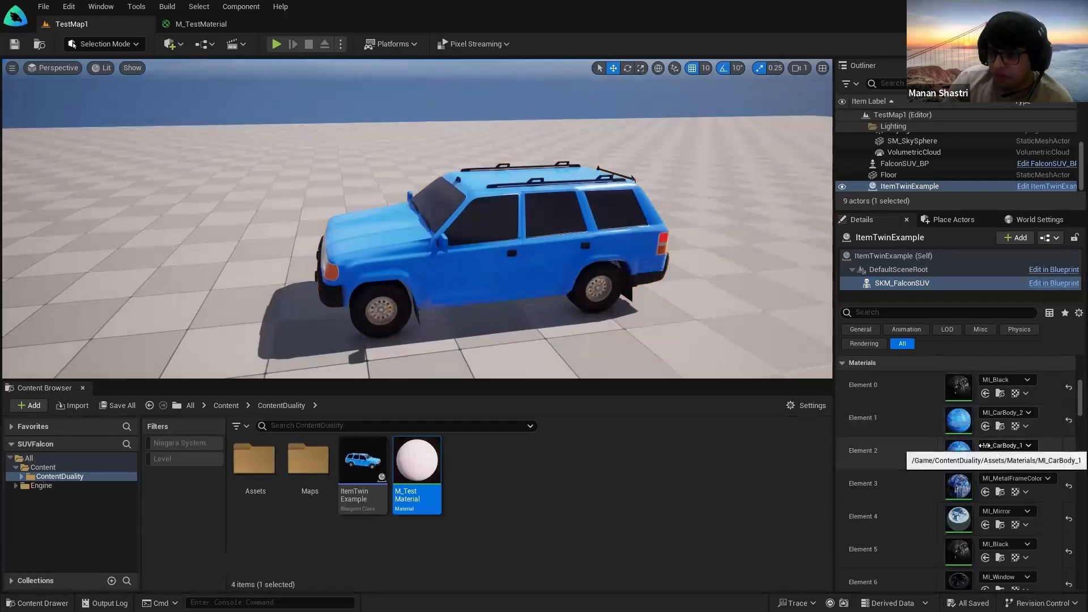
Step: Assign M_TestMaterial to the SUV's material slots Element 1 and Element 2
click(449, 489)
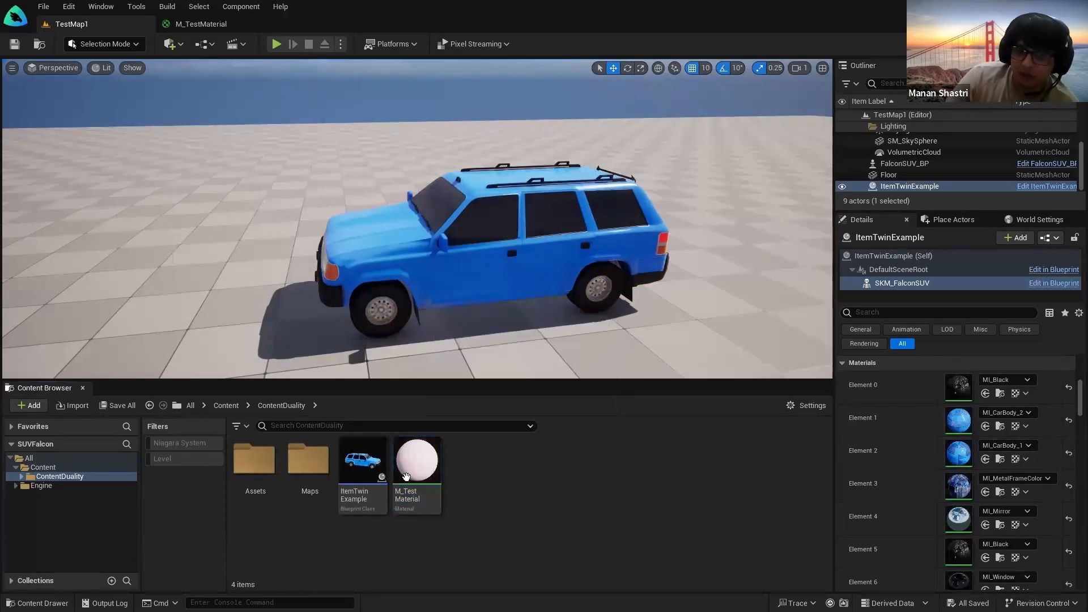
drag(406, 477, 962, 417)
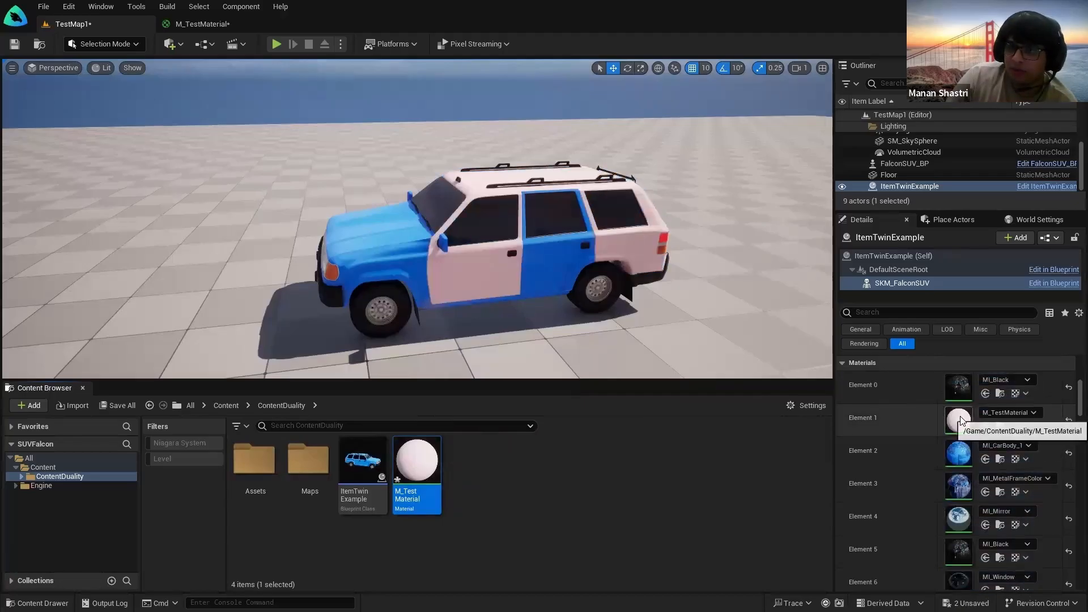
click(992, 443)
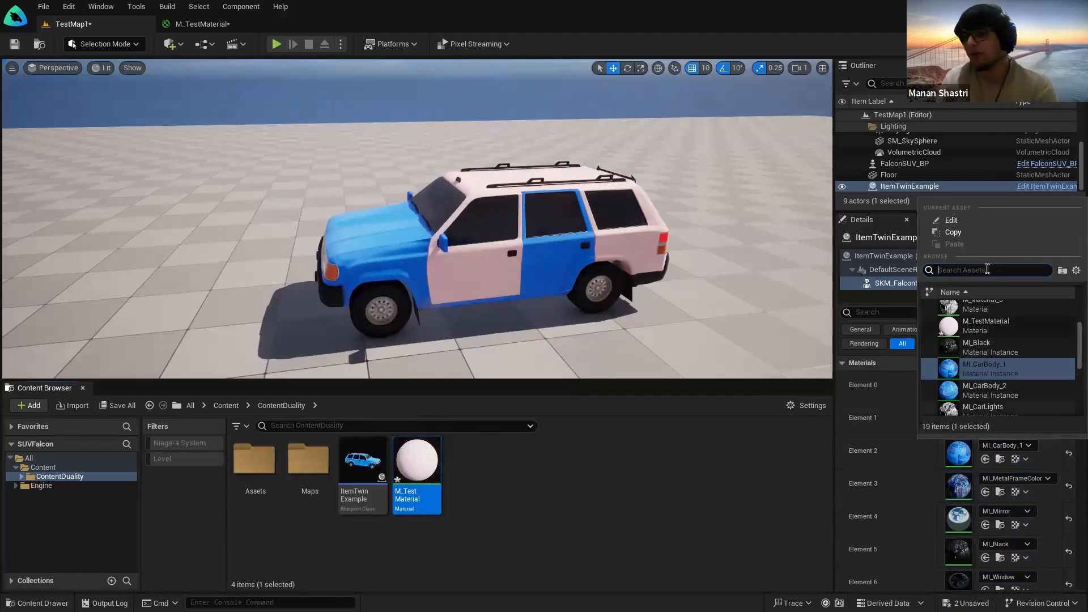
text(M_Tes)
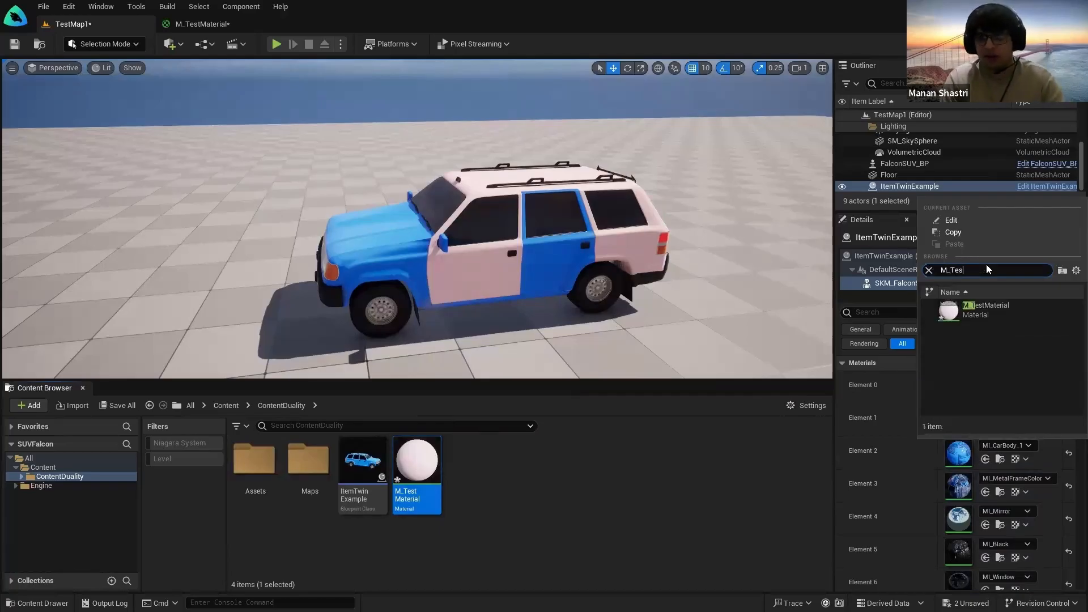
click(983, 309)
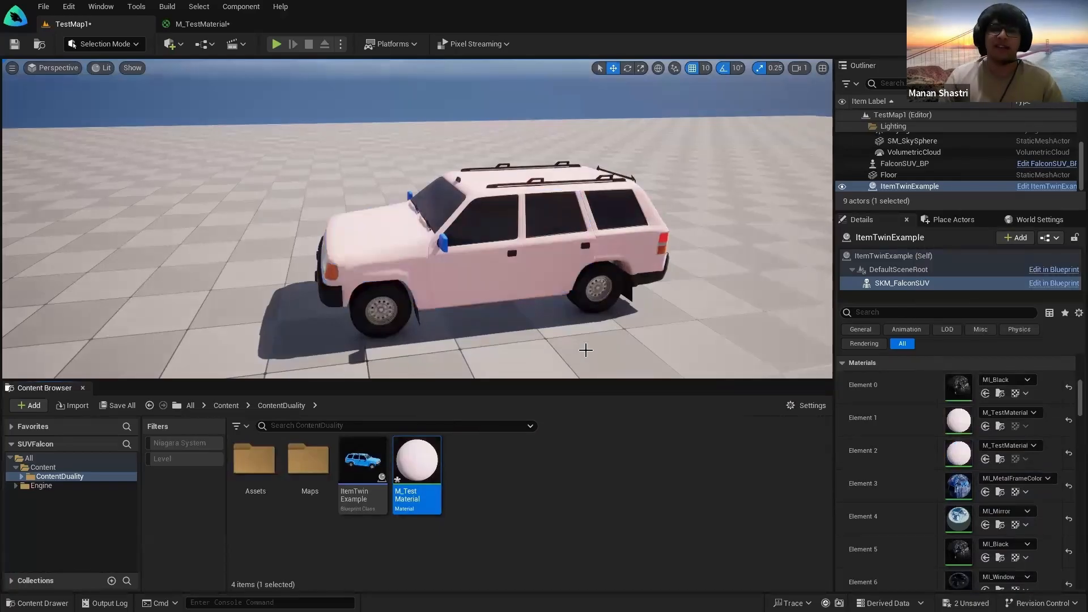
Step: Apply M_TestMaterial to the mirror frame slot Element 3 and save all changes
mouse_move(569, 335)
right_down()
mouse_move(589, 331)
mouse_move(570, 329)
right_up()
key(w)
drag(418, 460, 533, 287)
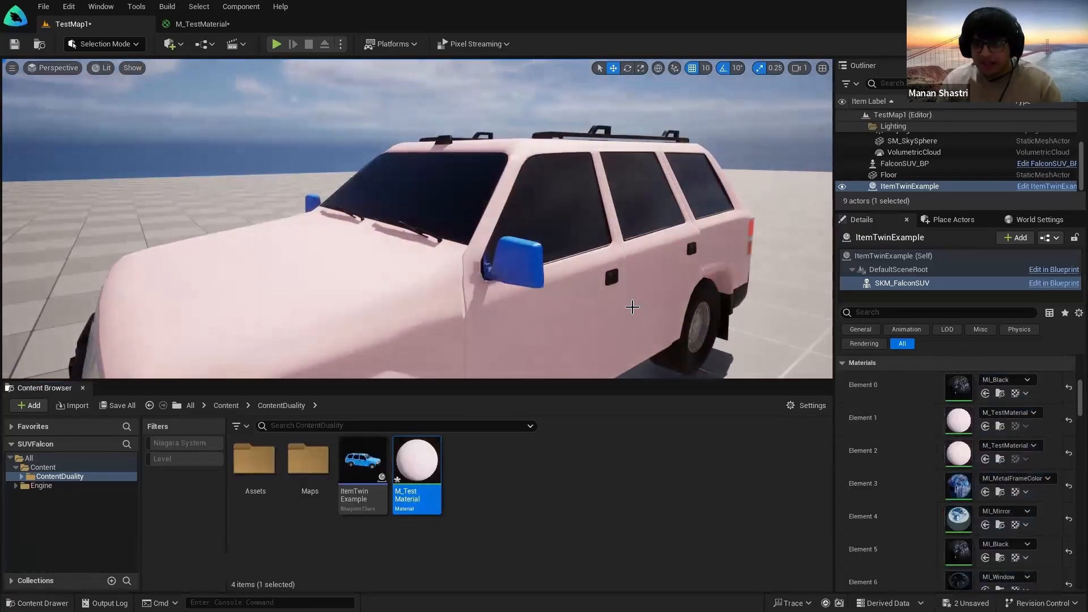
scroll(977, 449, down, 1)
drag(430, 467, 976, 464)
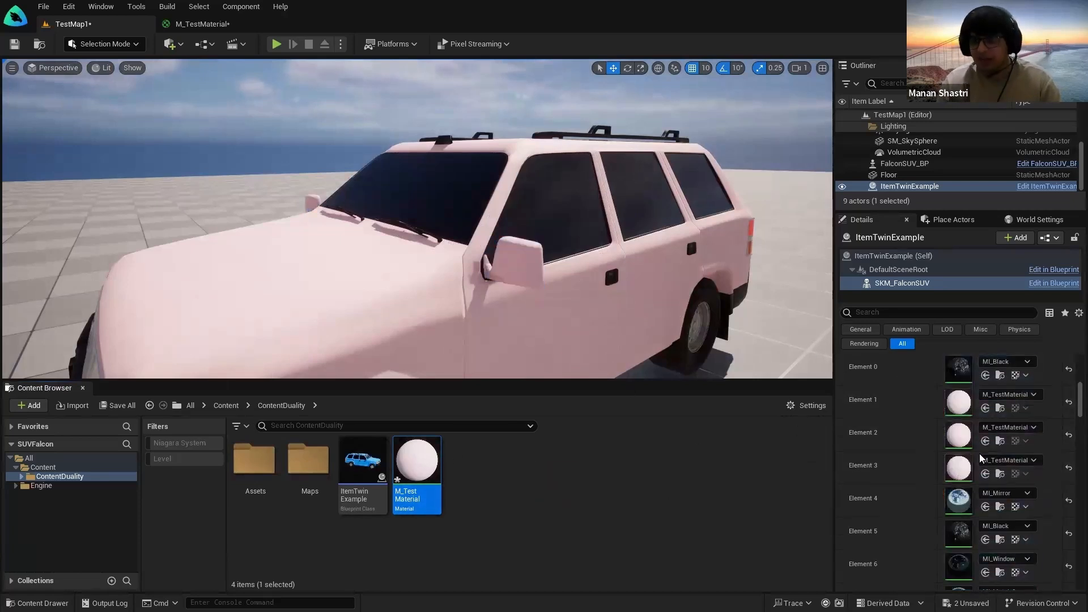
key(ctrl+z)
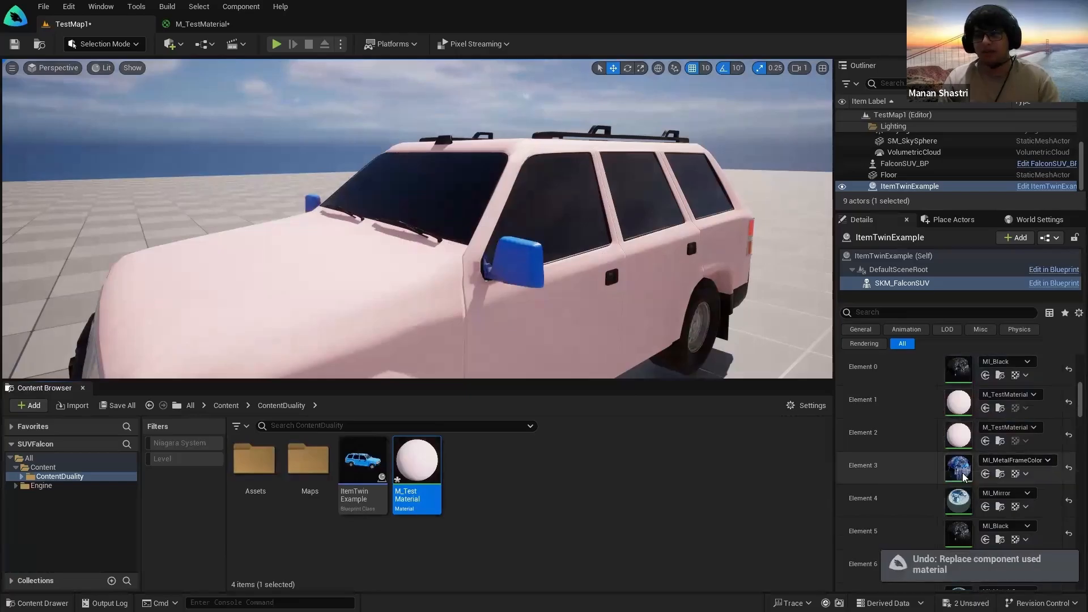
drag(414, 495, 972, 468)
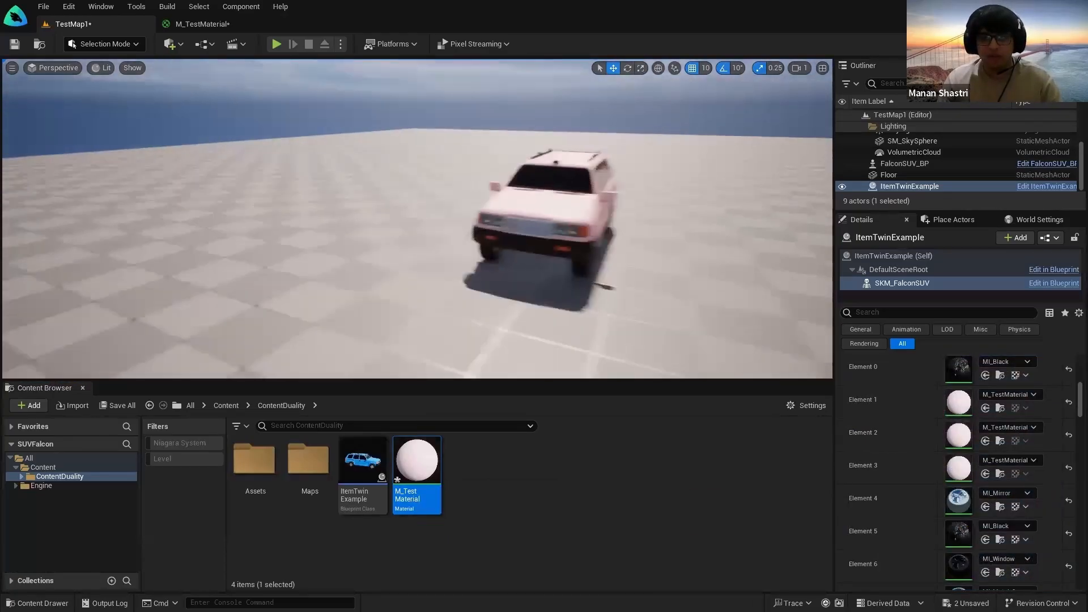
right_drag(629, 264, 628, 265)
key(ctrl+shift+s)
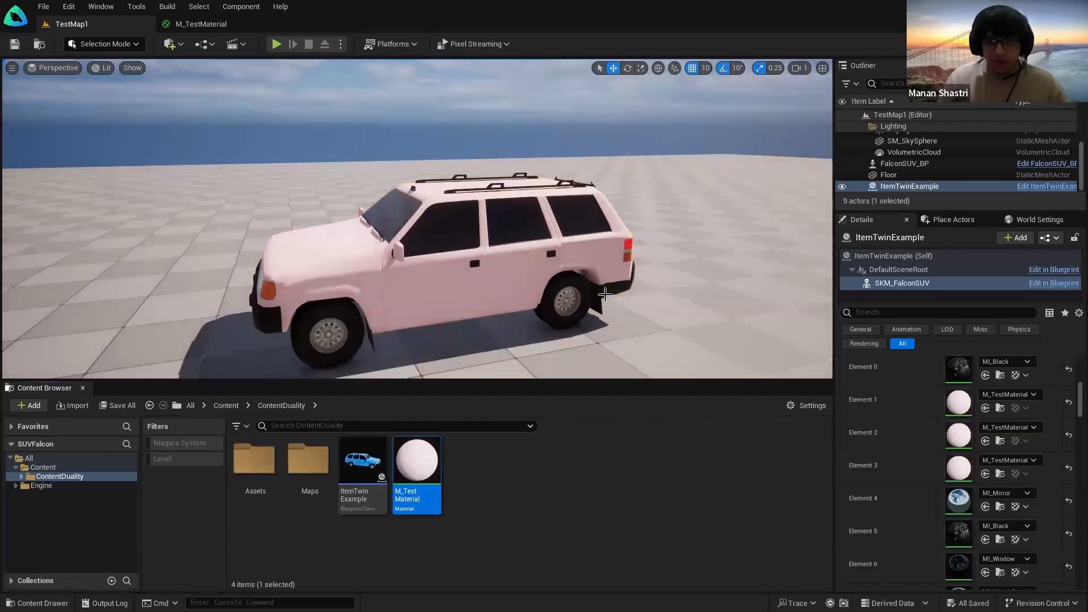
scroll(590, 304, down, 1)
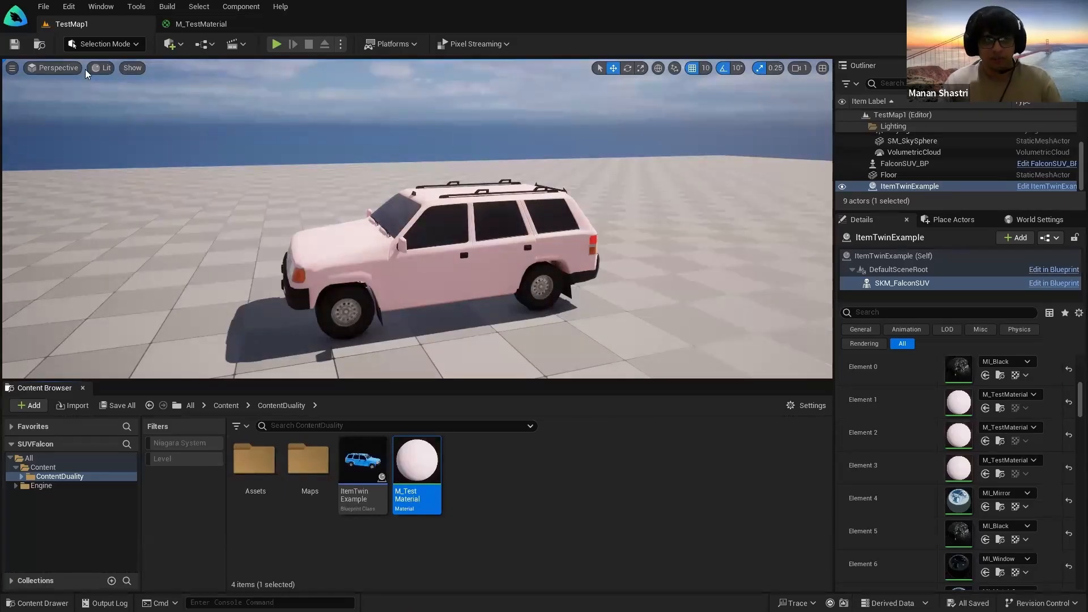
click(47, 8)
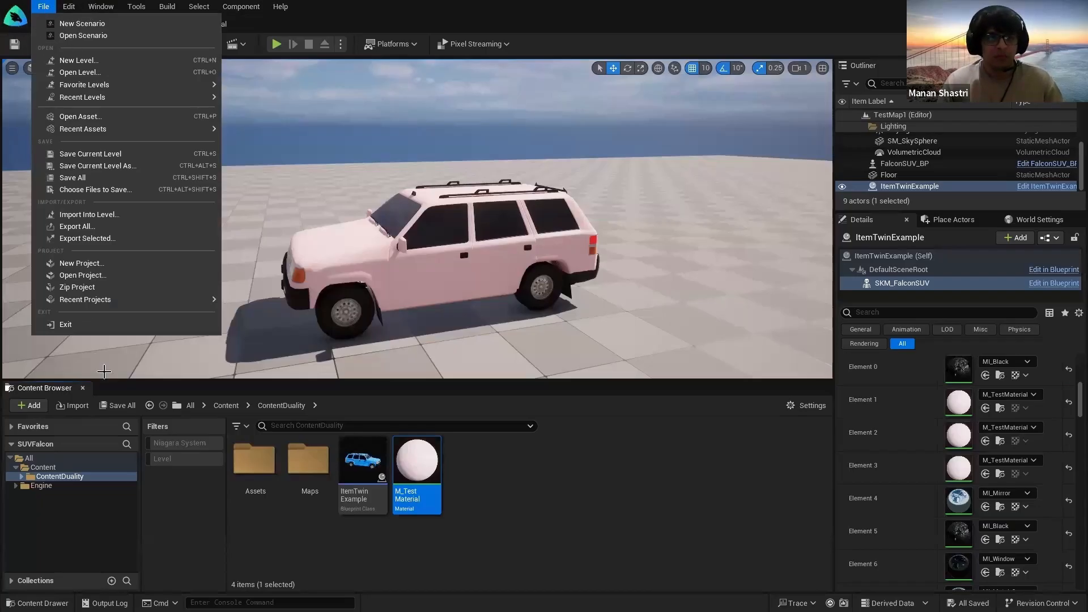
click(85, 276)
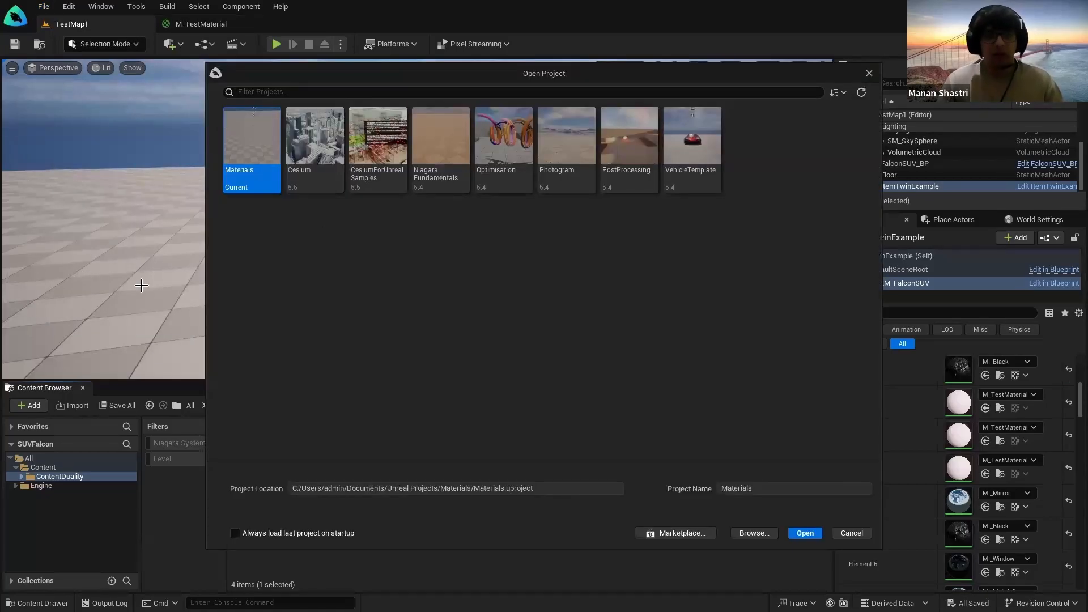
click(765, 530)
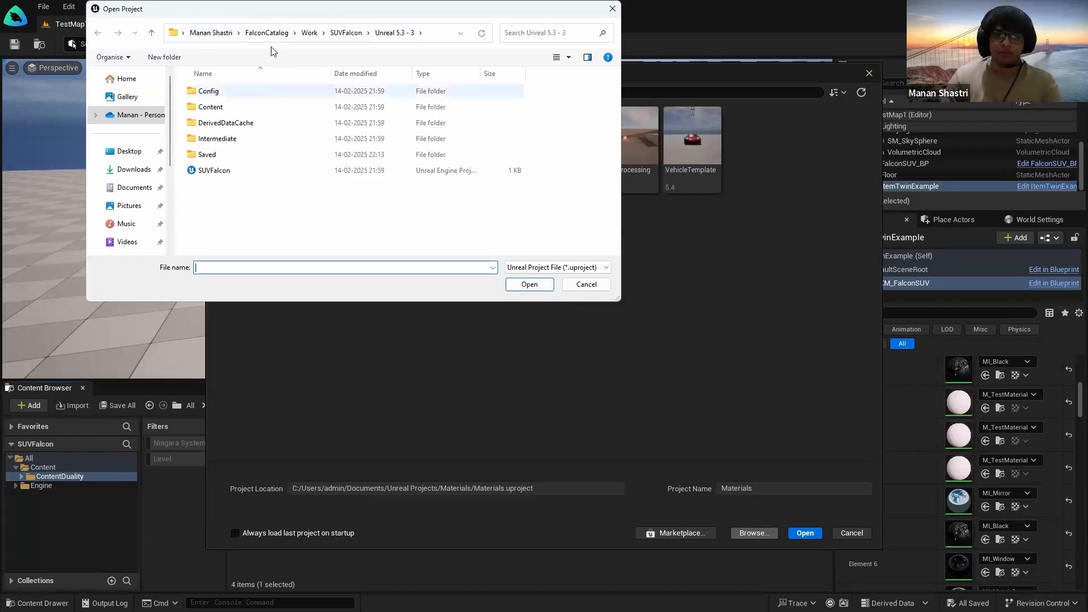
click(267, 33)
click(236, 126)
double_click(235, 126)
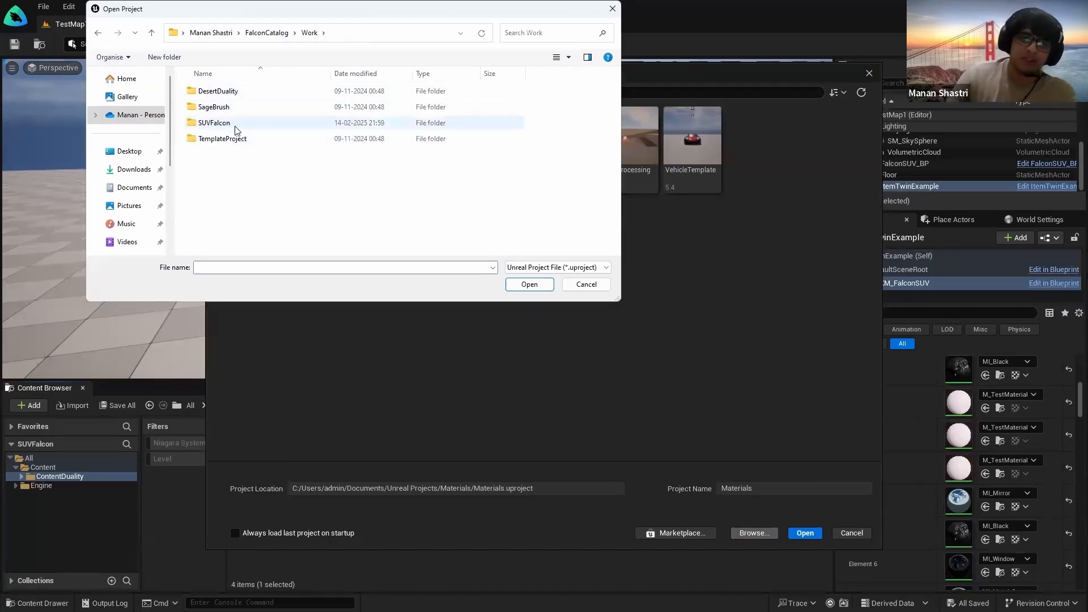
double_click(237, 126)
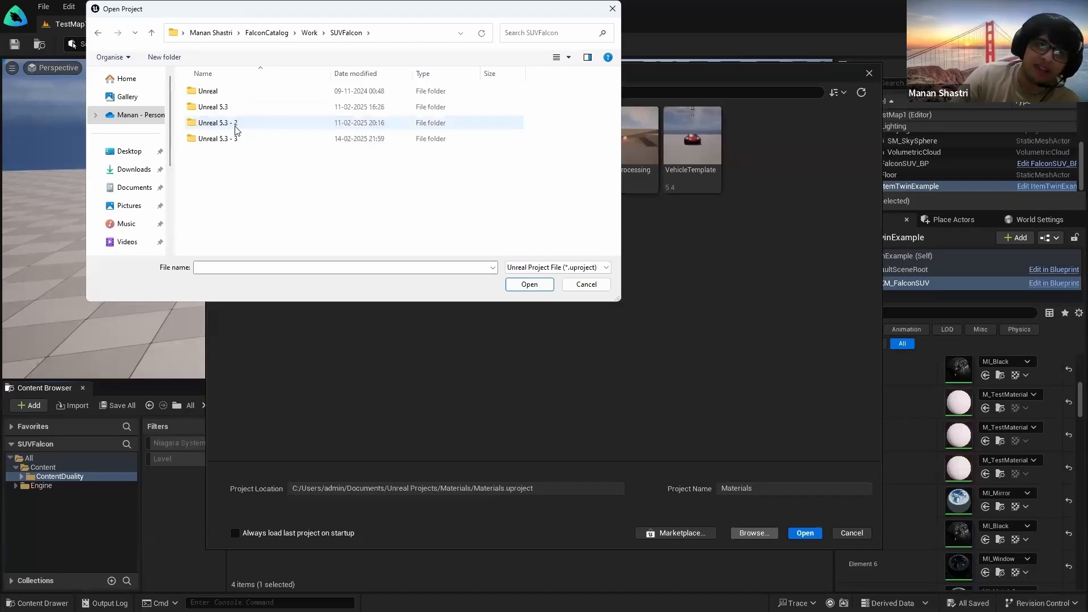
double_click(223, 91)
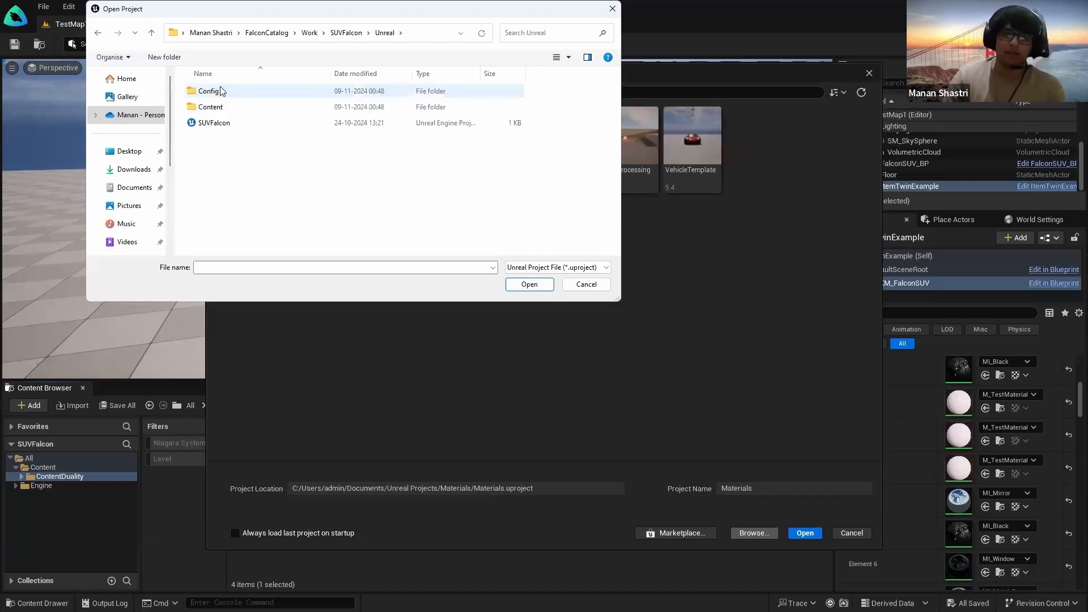
click(276, 125)
click(520, 288)
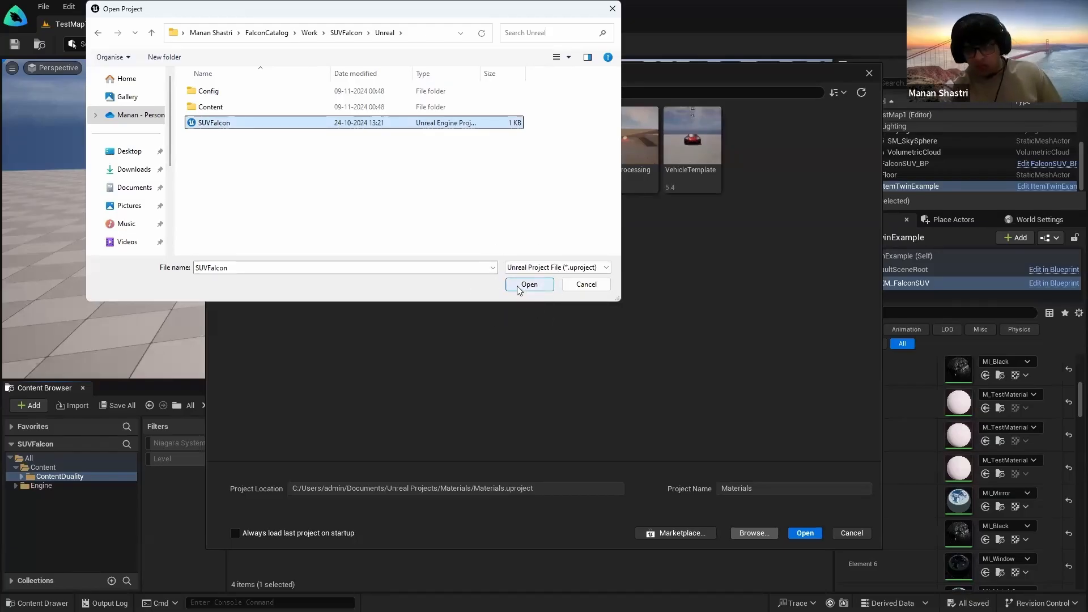
click(588, 287)
click(869, 73)
right_drag(709, 170, 692, 193)
right_drag(552, 193, 524, 218)
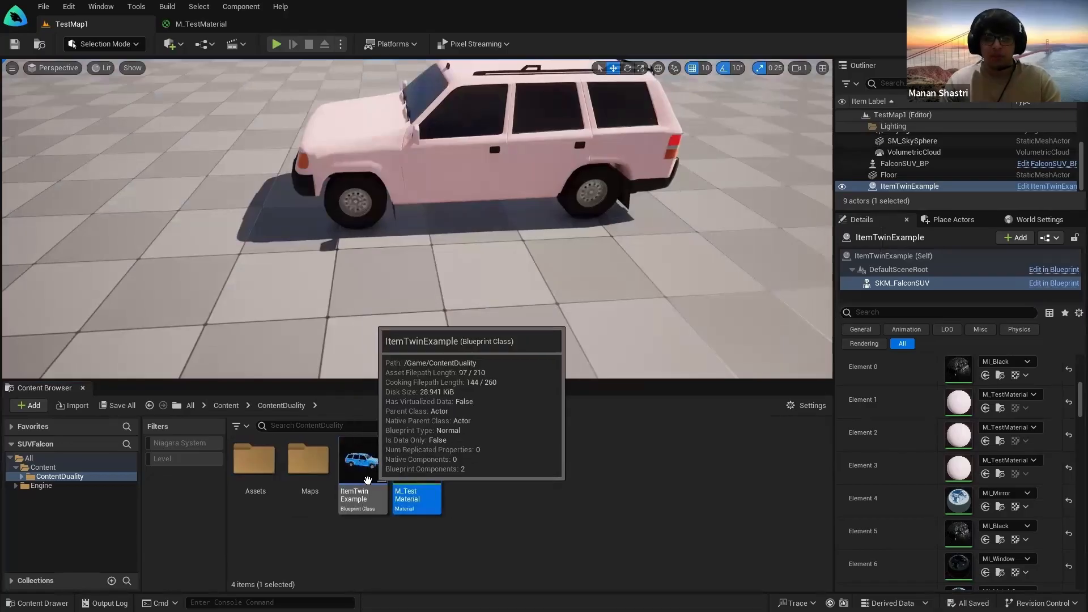
Step: Undo the accidentally placed extra ItemTwinExample SUV, leaving only the pink one
right_drag(377, 340, 394, 264)
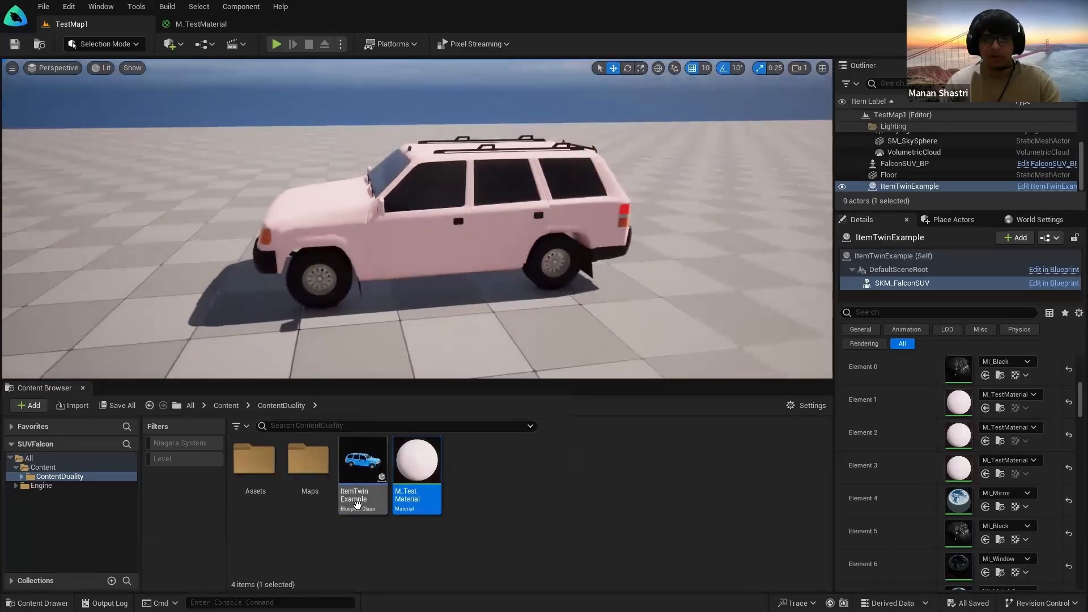
drag(364, 466, 161, 205)
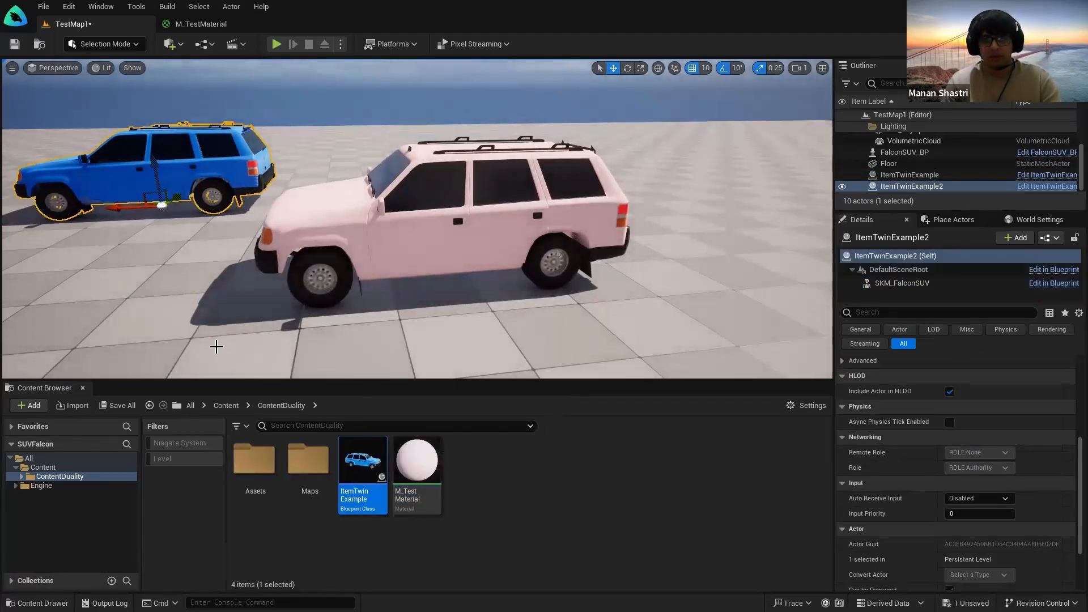
key(ctrl+z)
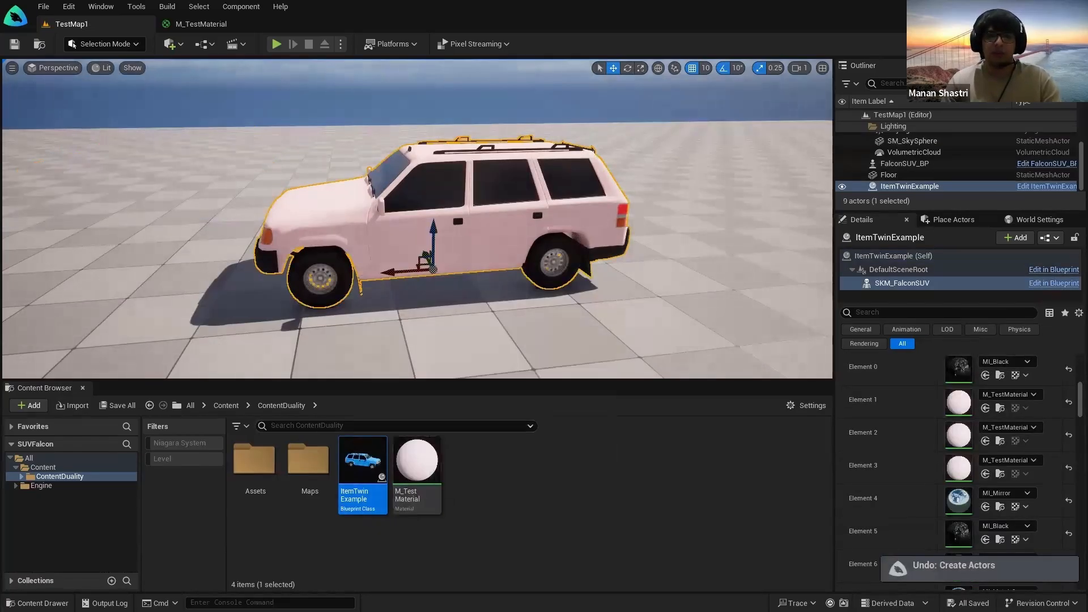
right_drag(501, 345, 481, 339)
key(g)
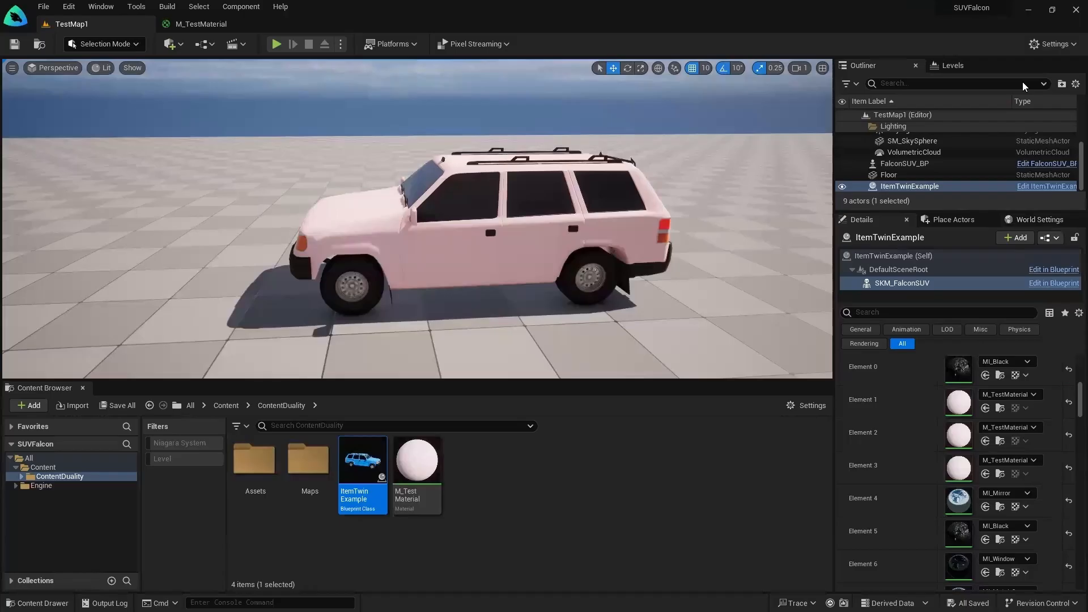
Step: Orbit around the pink SUV to inspect it, then bring up the M_TestMaterial graph
alt+drag(417, 238, 362, 244)
scroll(417, 219, up, 4)
scroll(417, 219, down, 7)
alt+drag(417, 219, 272, 210)
scroll(417, 219, up, 6)
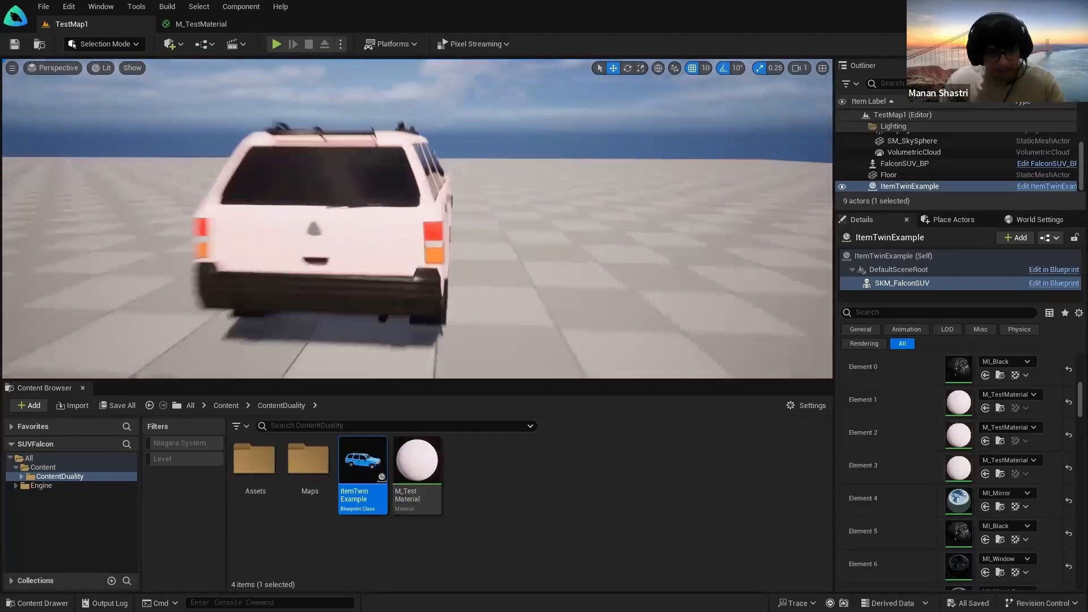
alt+drag(417, 219, 476, 238)
right_drag(417, 219, 340, 207)
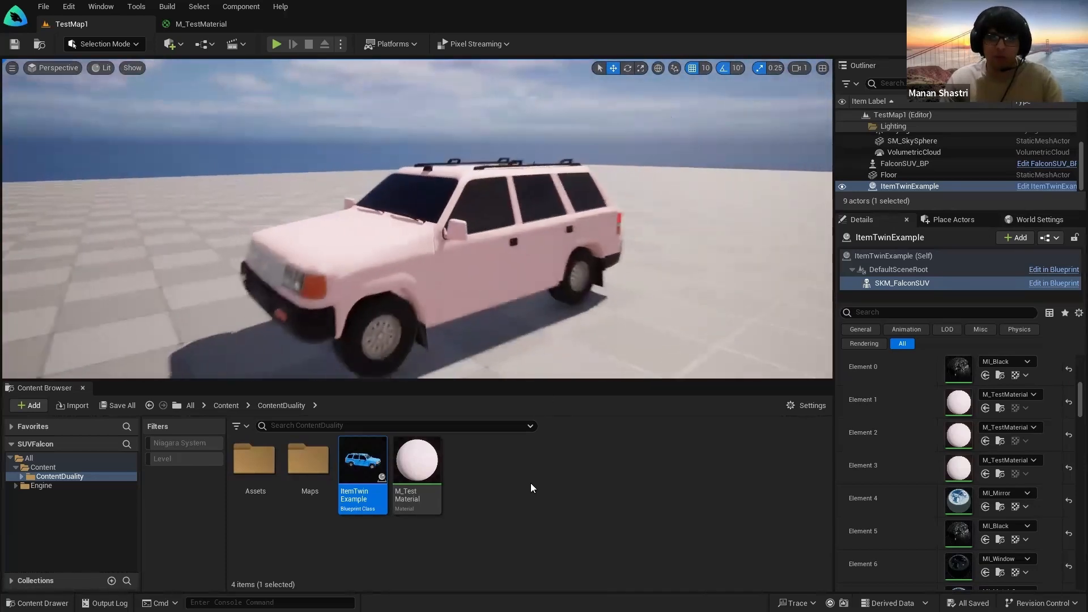
click(220, 24)
click(567, 411)
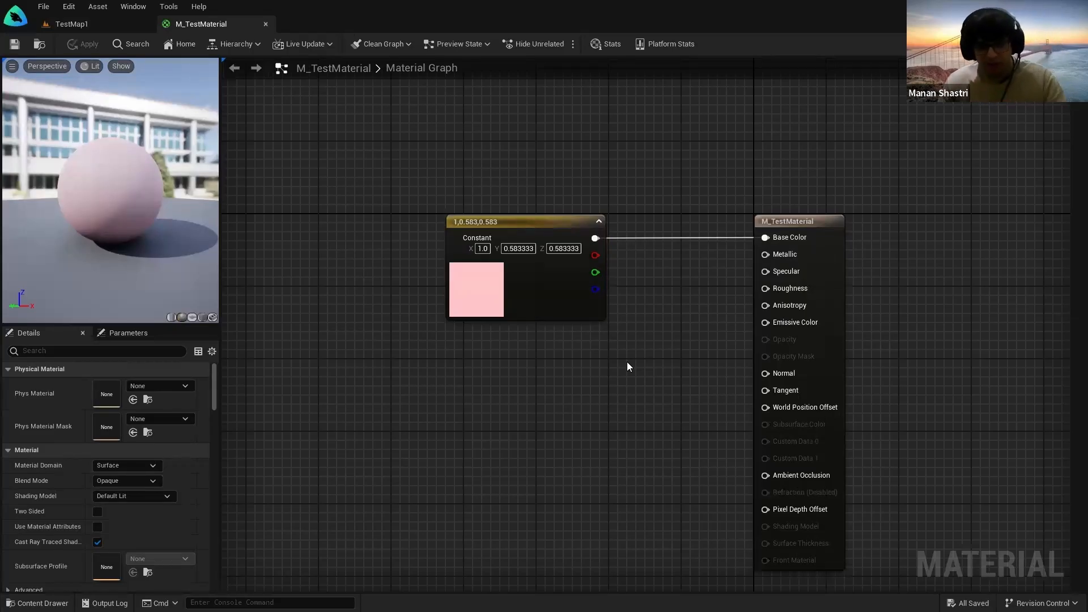
Step: Add a single scalar Constant node to the M_TestMaterial graph
click(95, 27)
mouse_move(523, 276)
right_down()
mouse_move(482, 278)
mouse_move(526, 279)
right_up()
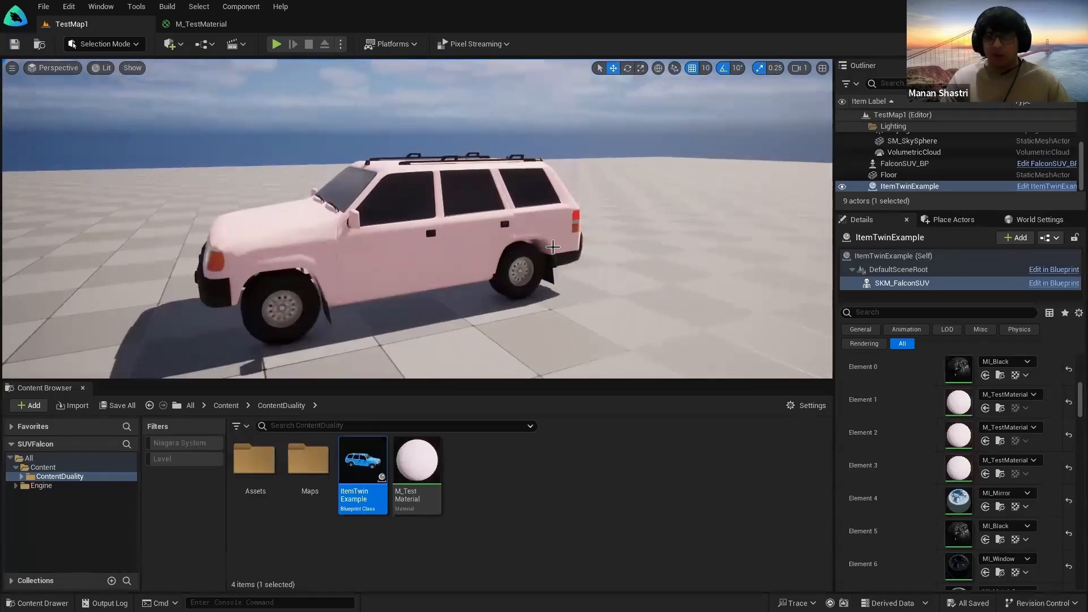
click(221, 24)
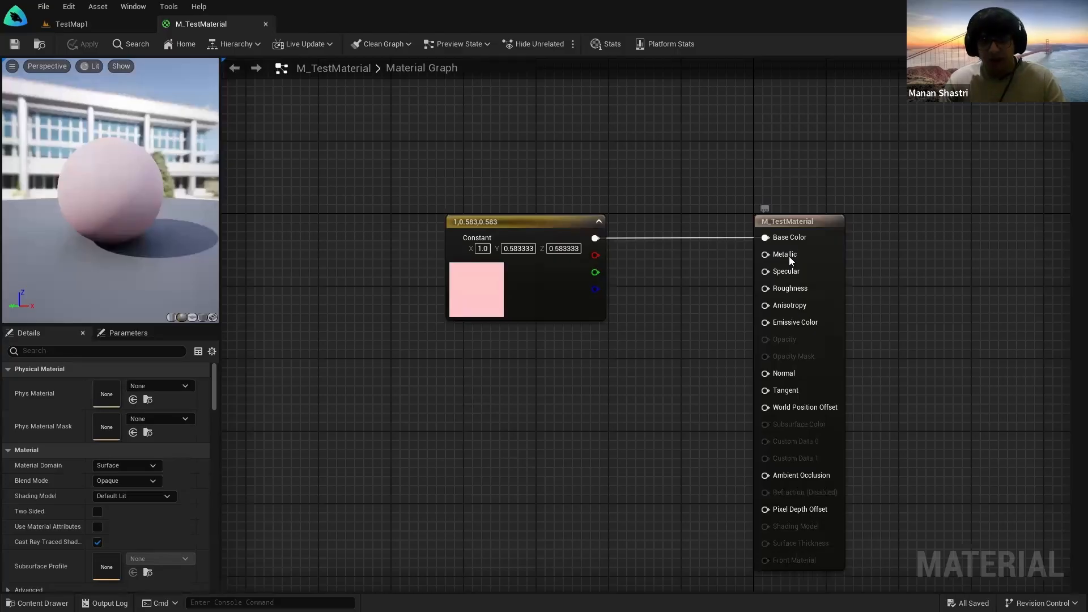
right_click(513, 374)
text(constant)
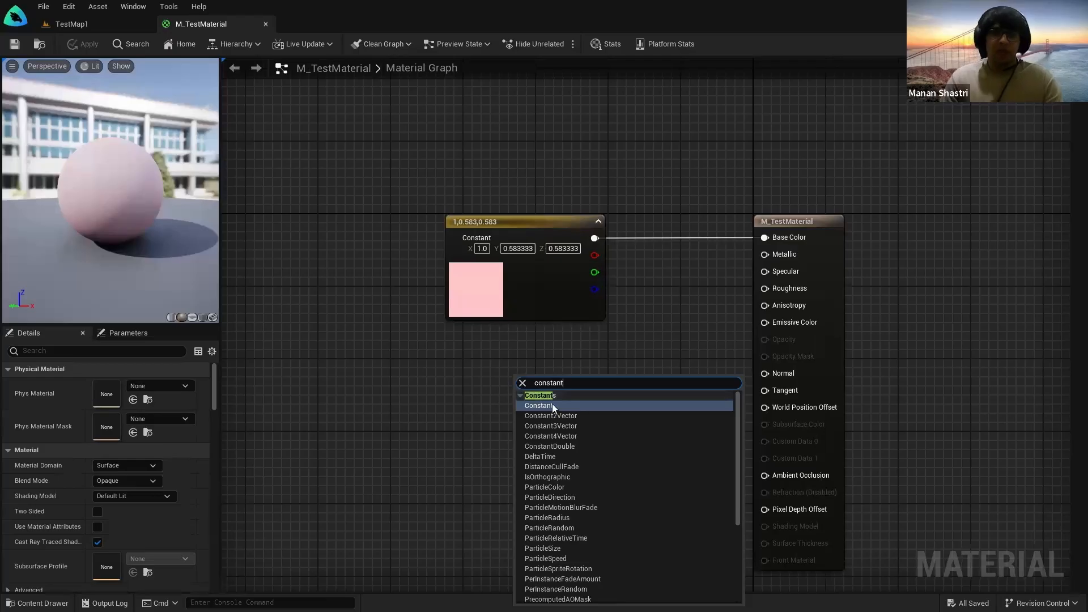
click(552, 403)
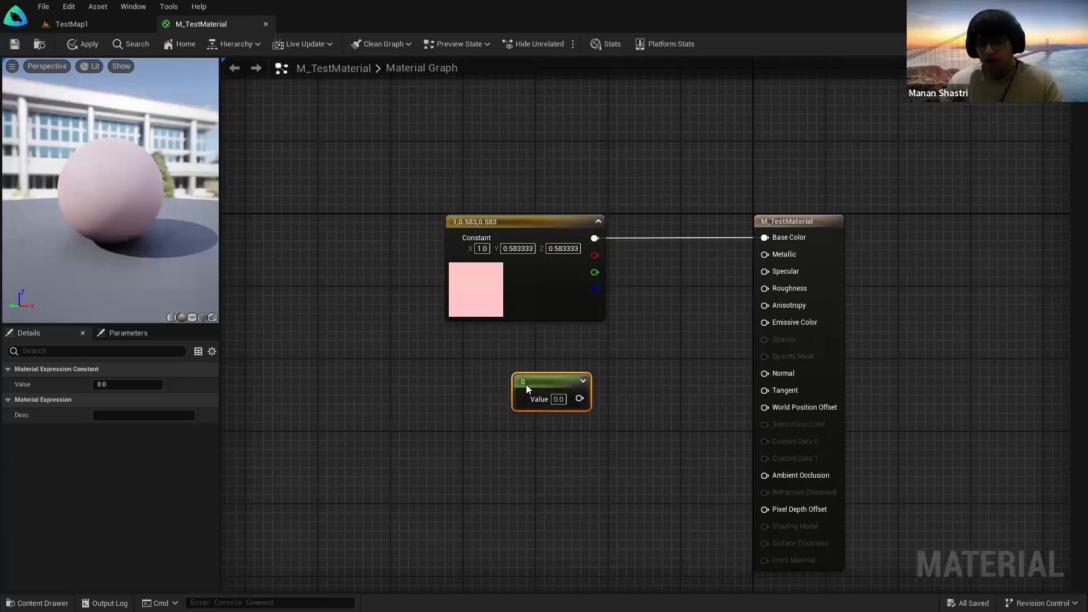
click(546, 431)
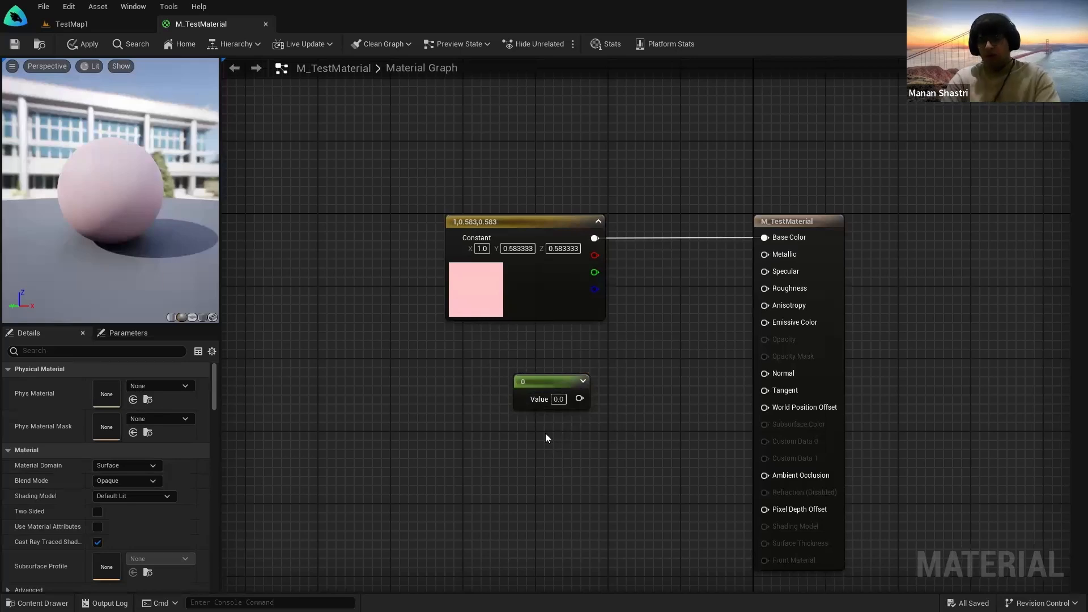
click(547, 435)
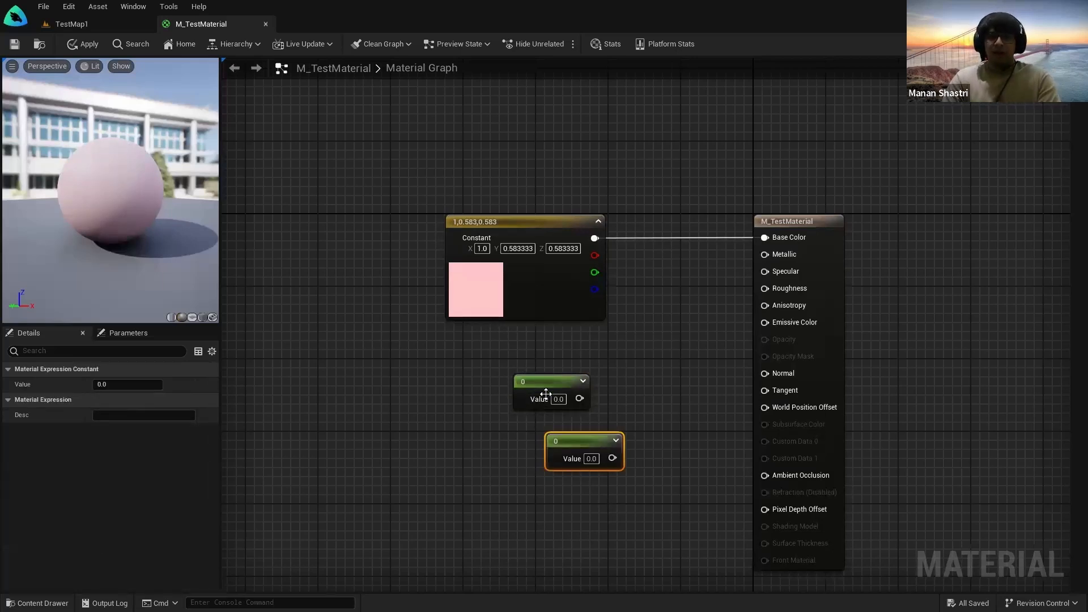
click(524, 476)
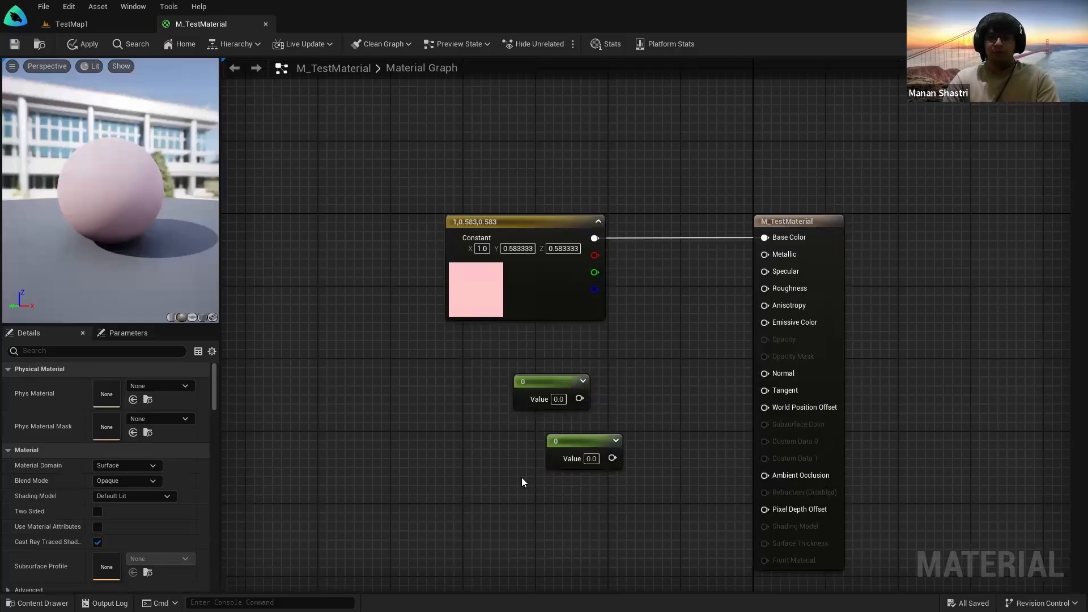
click(541, 382)
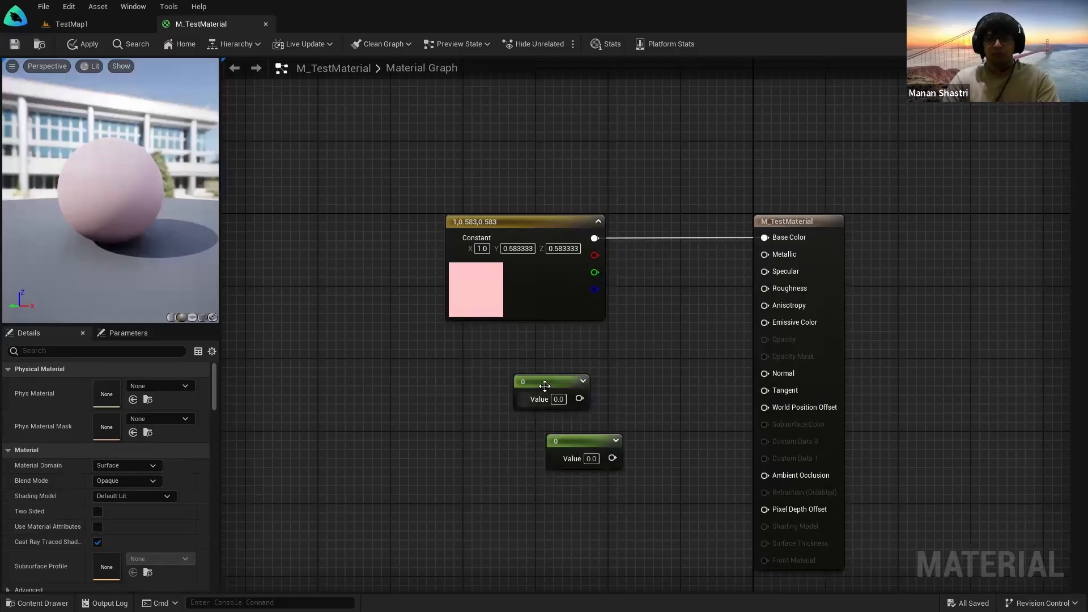
key(Delete)
Step: Wire the constant into Metallic with value 1 and save the material
drag(584, 442, 762, 258)
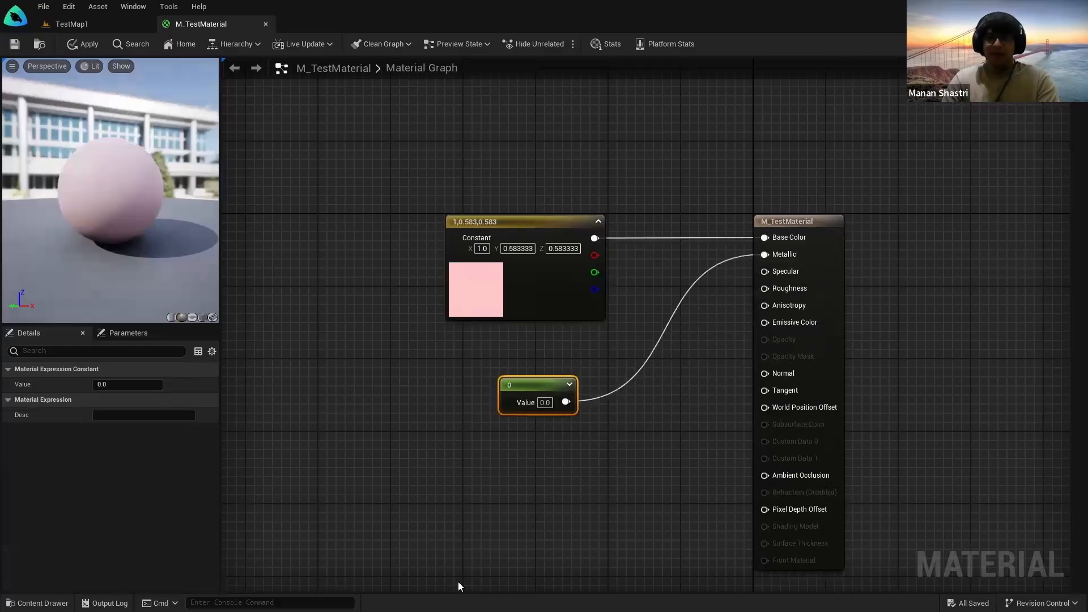
text(1)
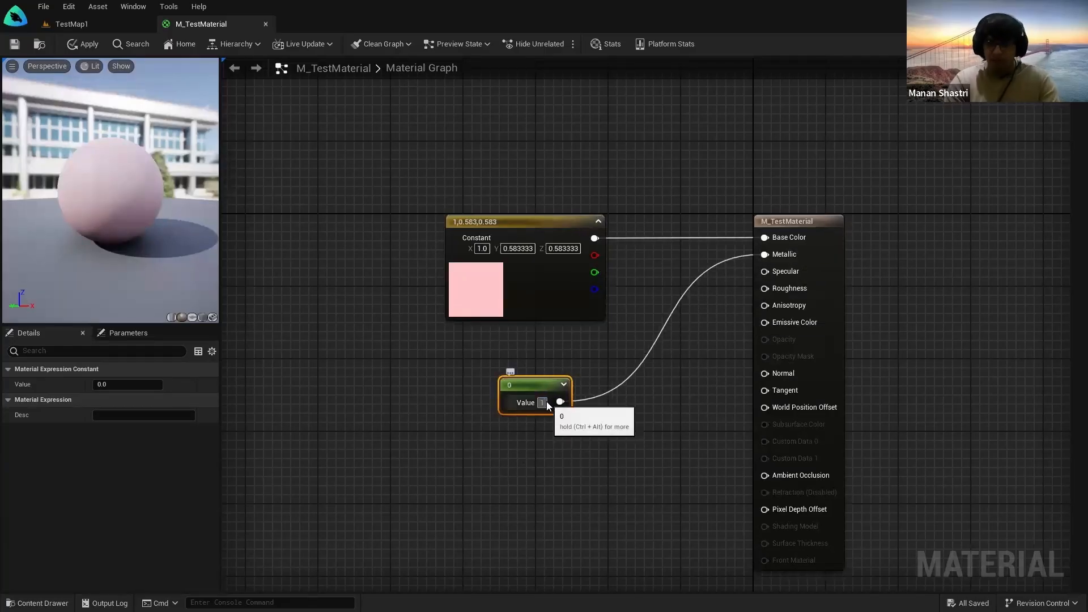
key(Return)
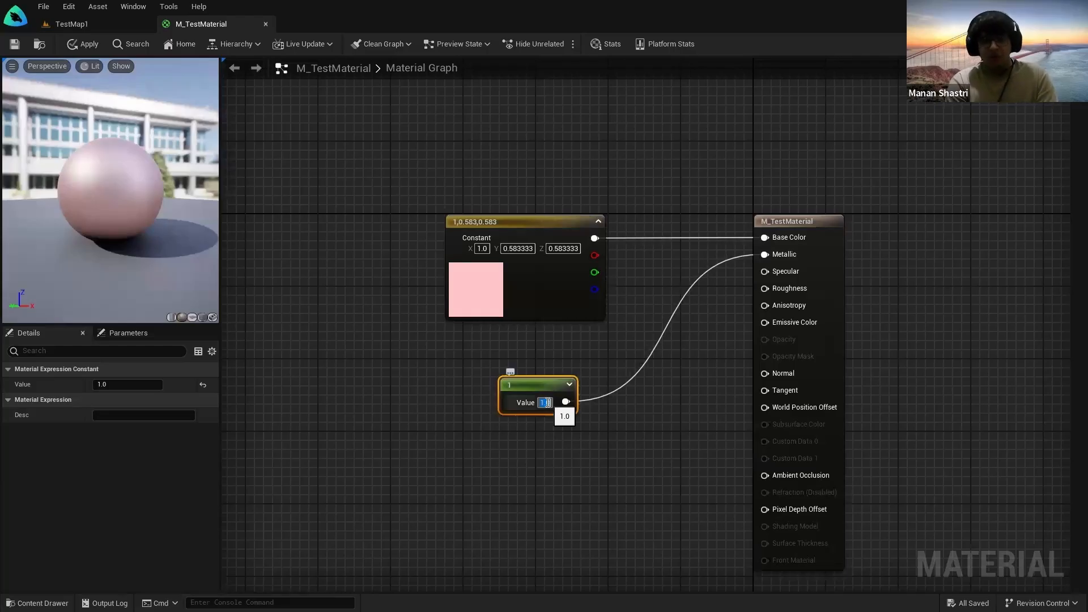
click(14, 44)
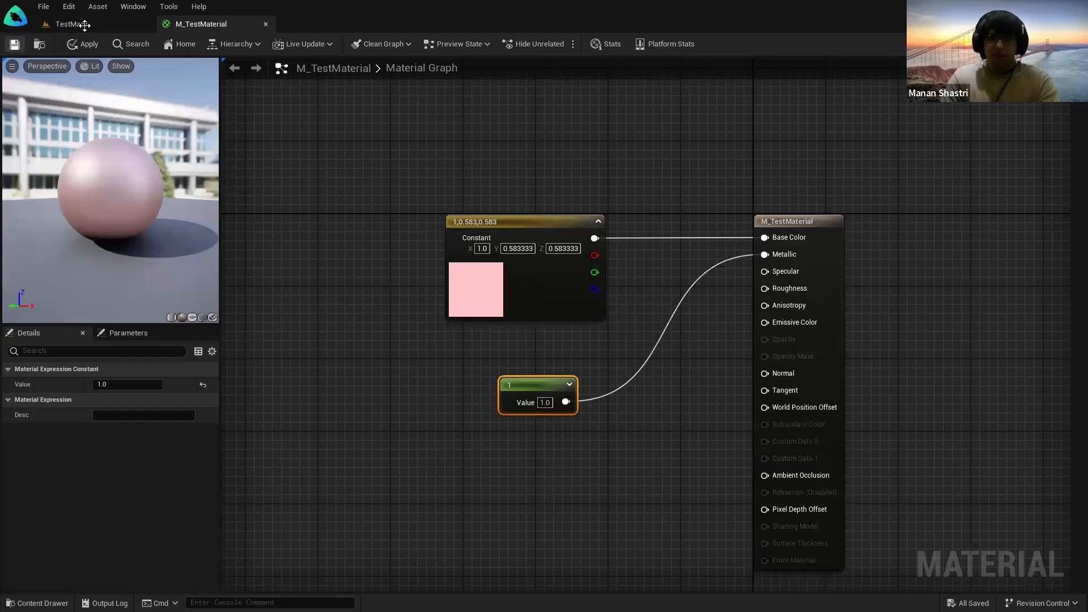
click(466, 539)
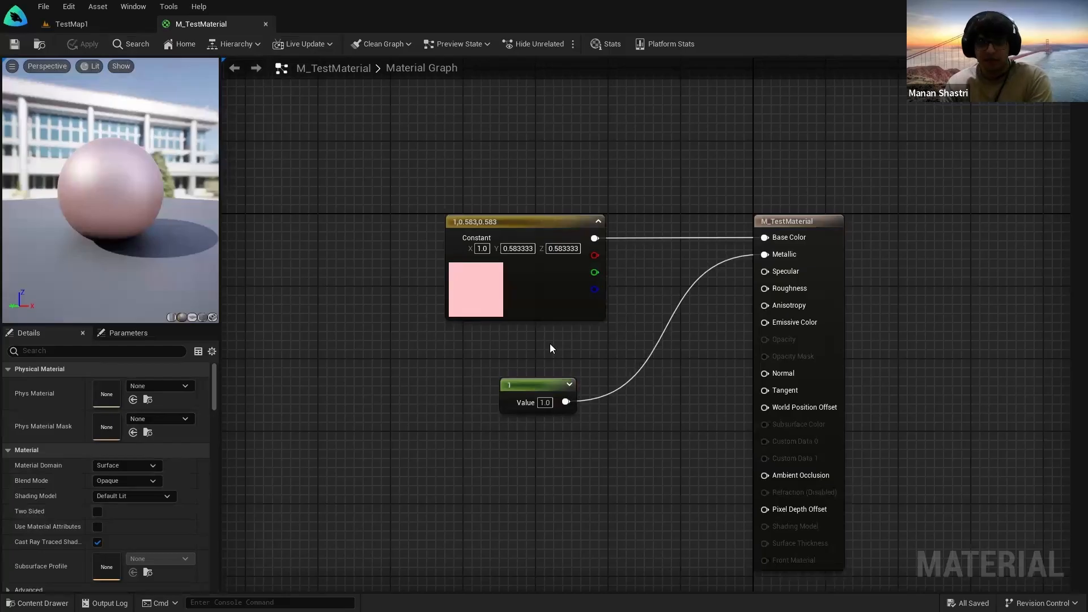
drag(404, 149, 655, 470)
click(617, 441)
click(105, 26)
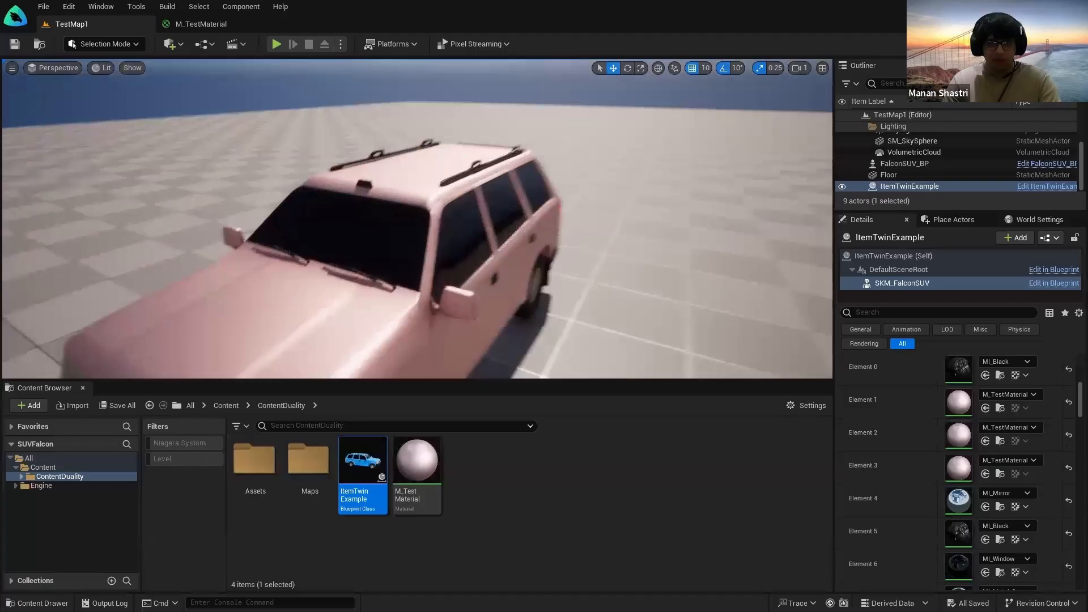
right_drag(417, 219, 198, 215)
right_drag(508, 272, 512, 277)
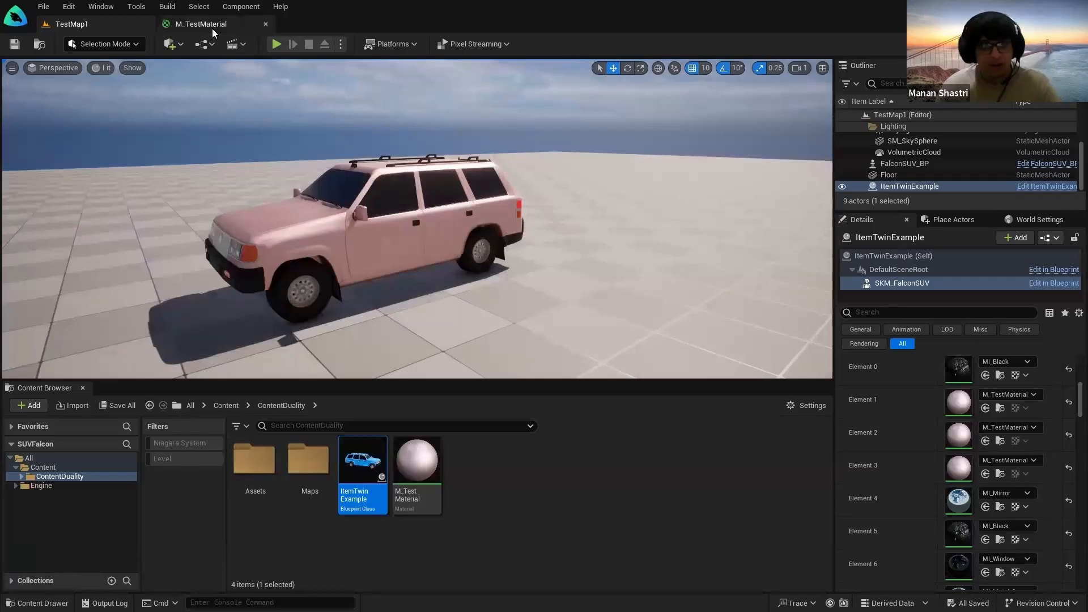
click(212, 29)
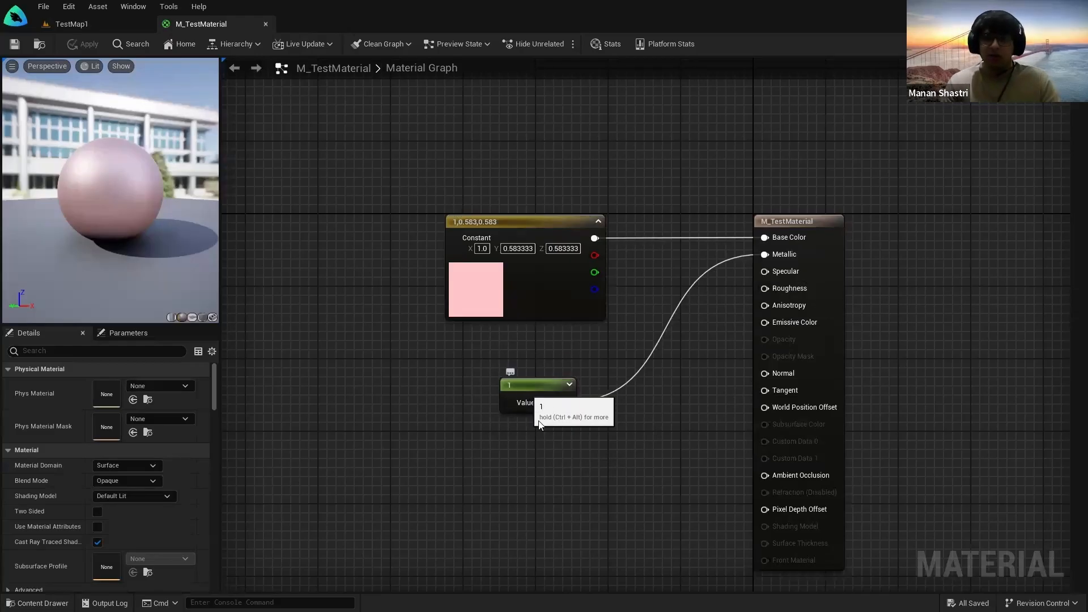
Step: Feed a new Constant into Roughness, trying 0.1 and 0.2 before settling on 0
click(524, 448)
drag(591, 470, 765, 289)
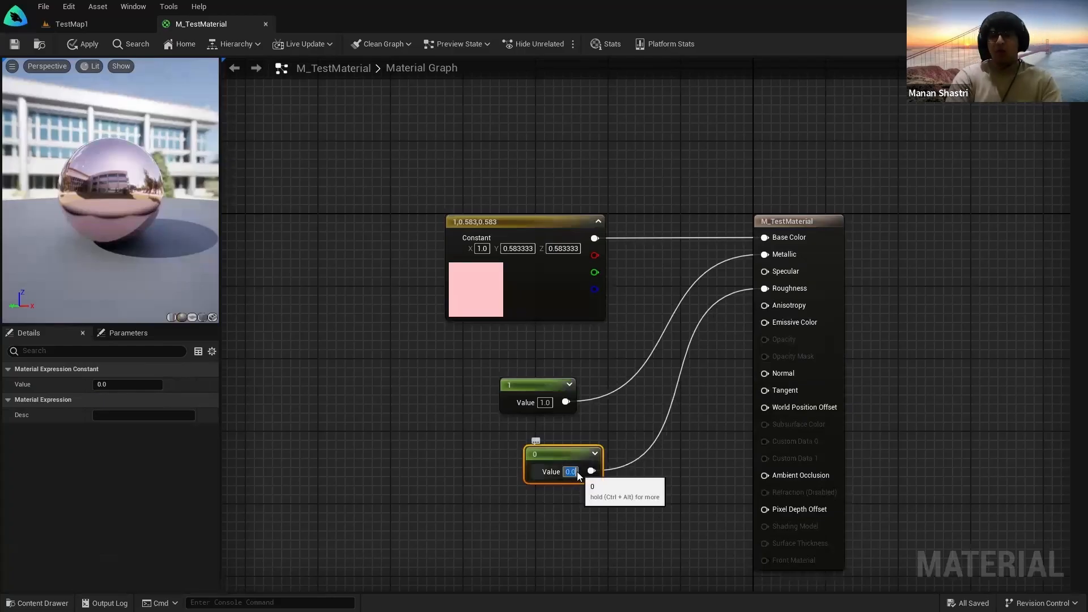
text(0.1)
key(Return)
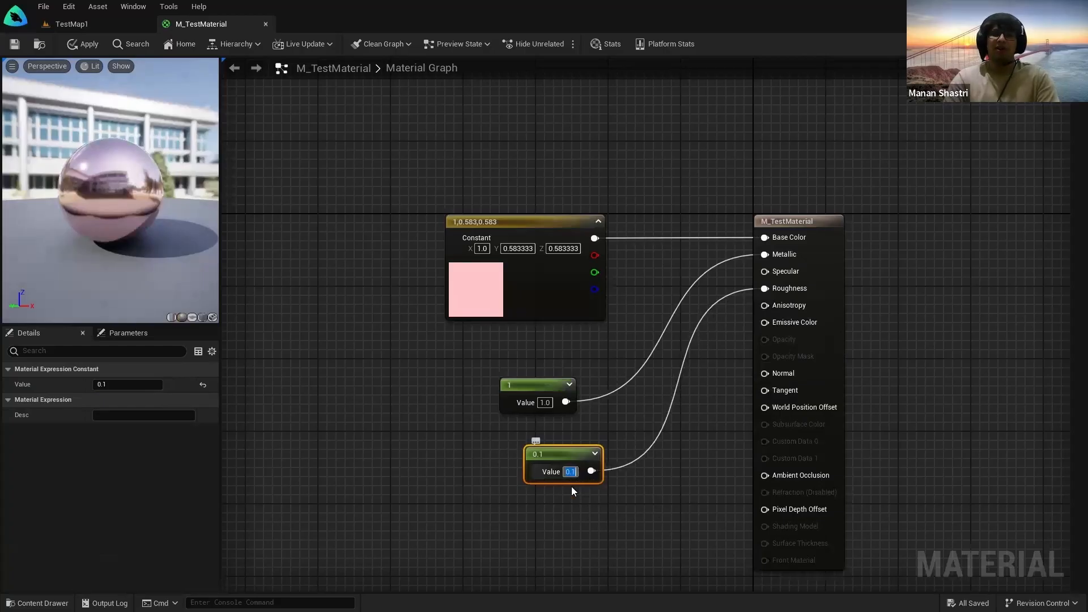
text(0.2)
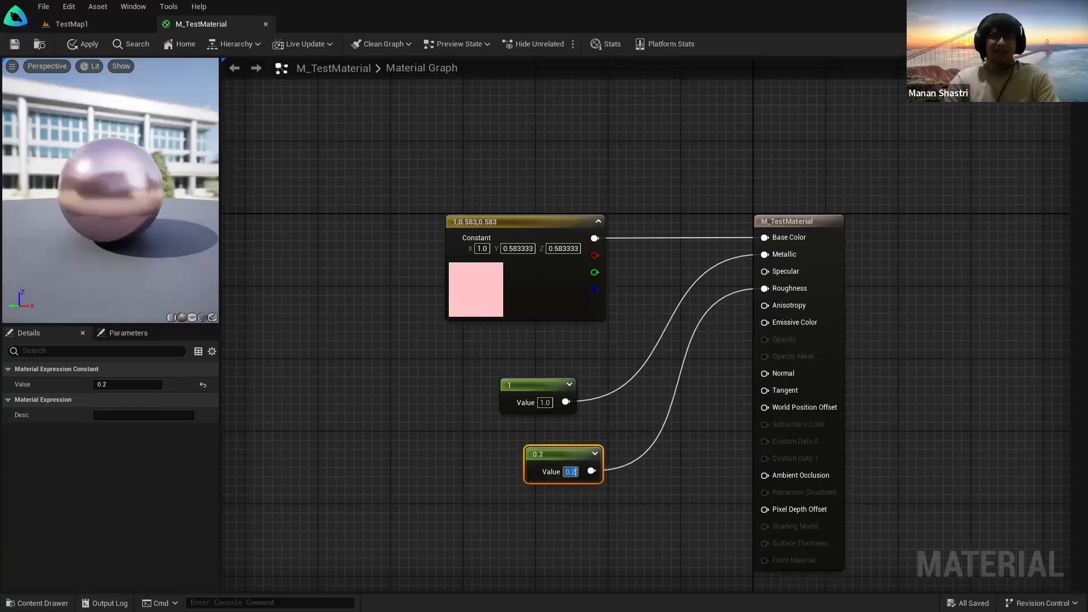
key(Return)
drag(591, 460, 556, 473)
text(0)
key(Return)
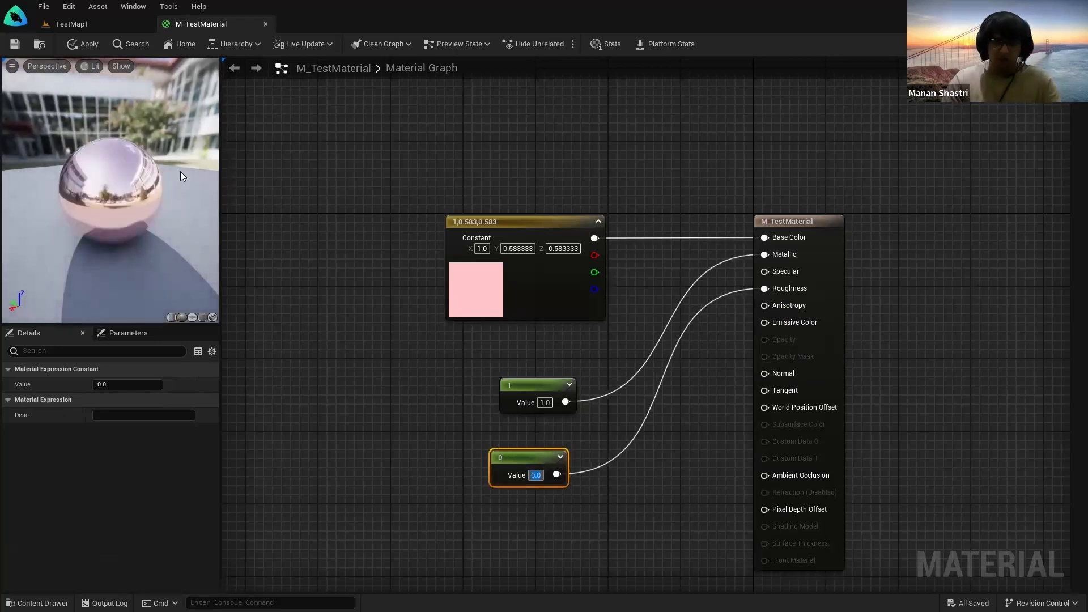
Step: Save M_TestMaterial and return to TestMap1 to view the glossy pink SUV
click(14, 44)
mouse_move(118, 195)
mouse_down()
mouse_move(165, 193)
mouse_move(118, 195)
mouse_up()
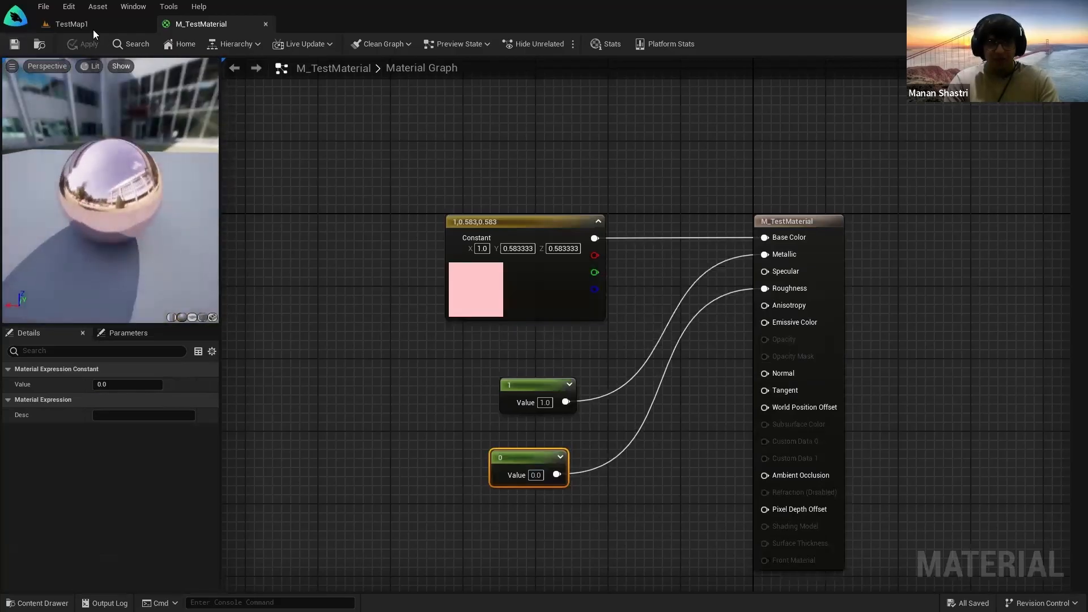
click(93, 29)
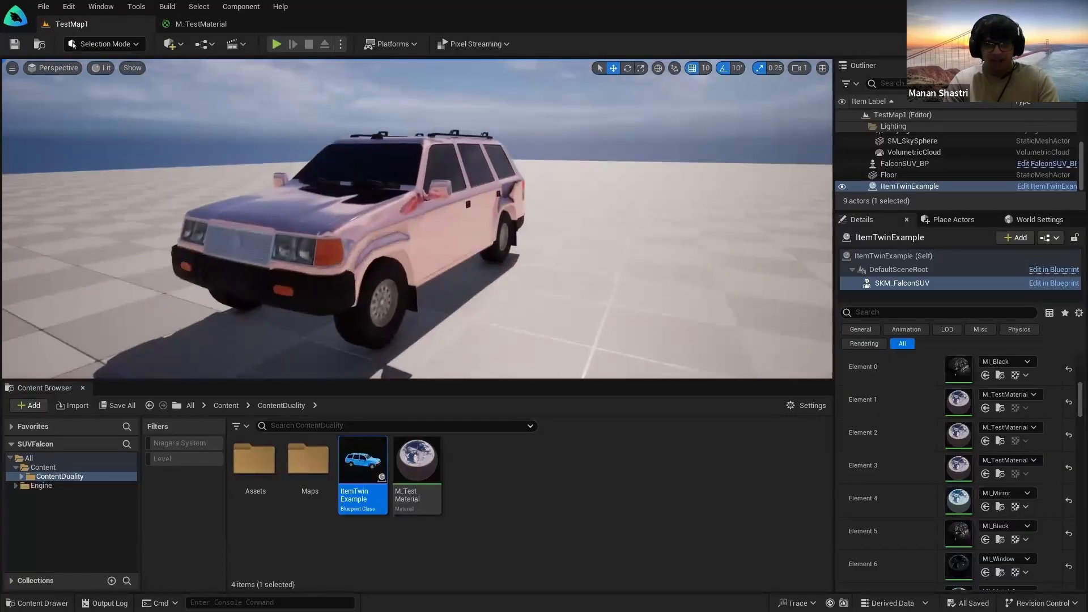
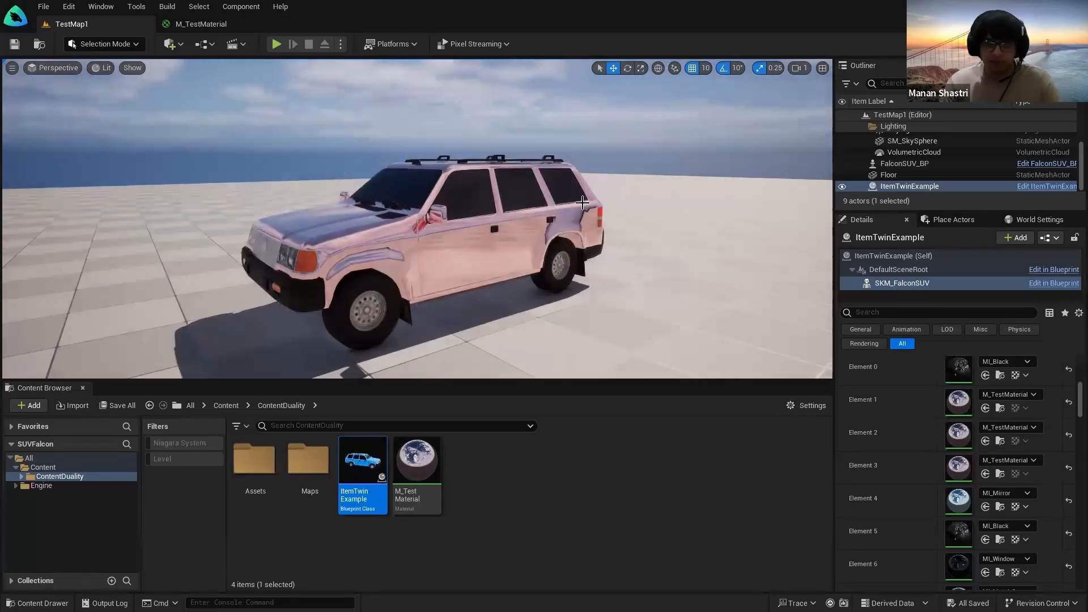
Step: Set M_TestMaterial's Metallic constant to 0 and save the material
click(211, 25)
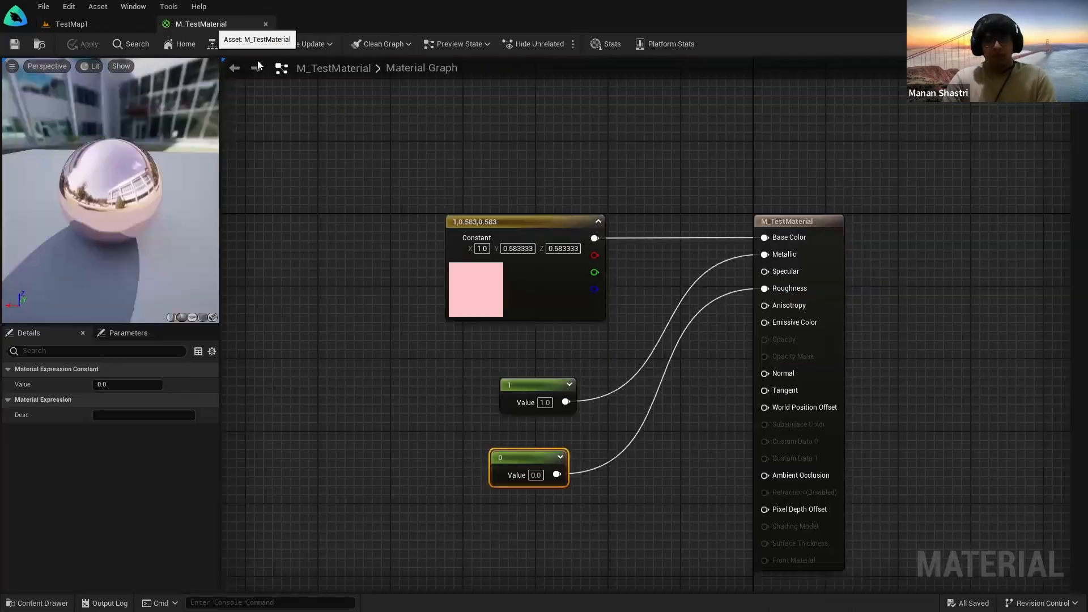
click(538, 476)
text(0)
key(Return)
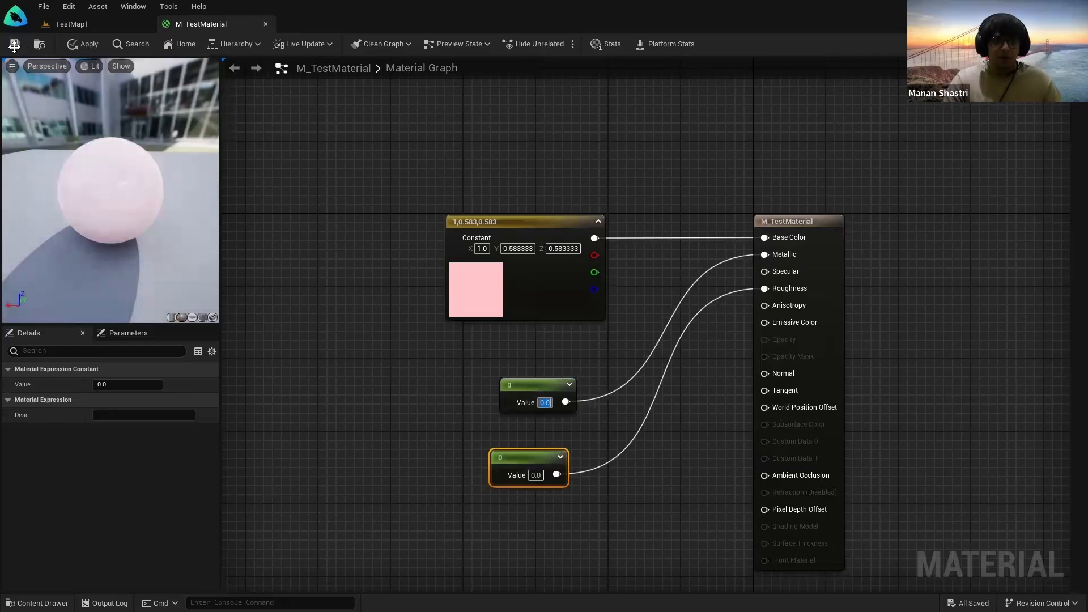
click(15, 44)
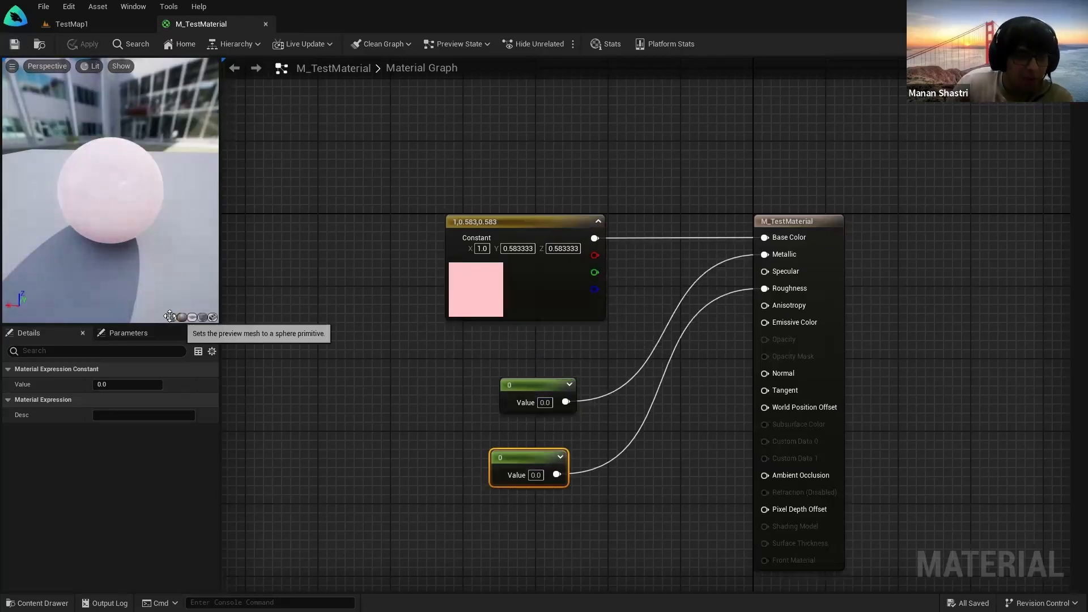
Step: Preview the material on a cube, then view the matte pink SUV in TestMap1
click(202, 317)
mouse_move(156, 244)
mouse_down()
mouse_move(113, 205)
mouse_move(68, 193)
mouse_move(168, 231)
mouse_up()
click(85, 27)
right_drag(417, 219, 334, 221)
Step: Glance at the M_TestMaterial preview, then pull the TestMap1 camera back from the SUV
click(199, 6)
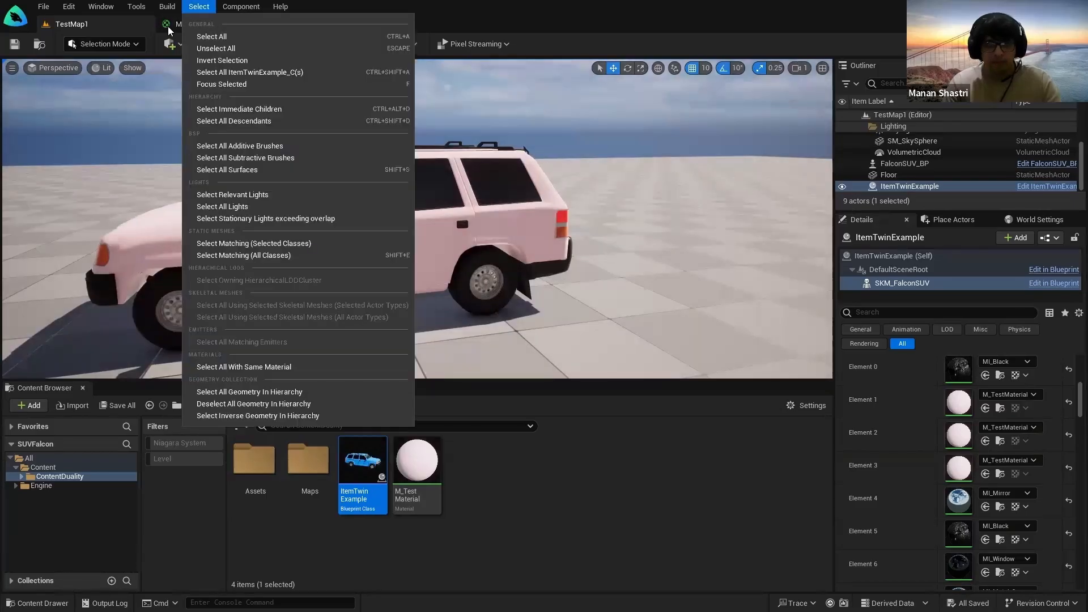
click(169, 26)
drag(96, 193, 145, 181)
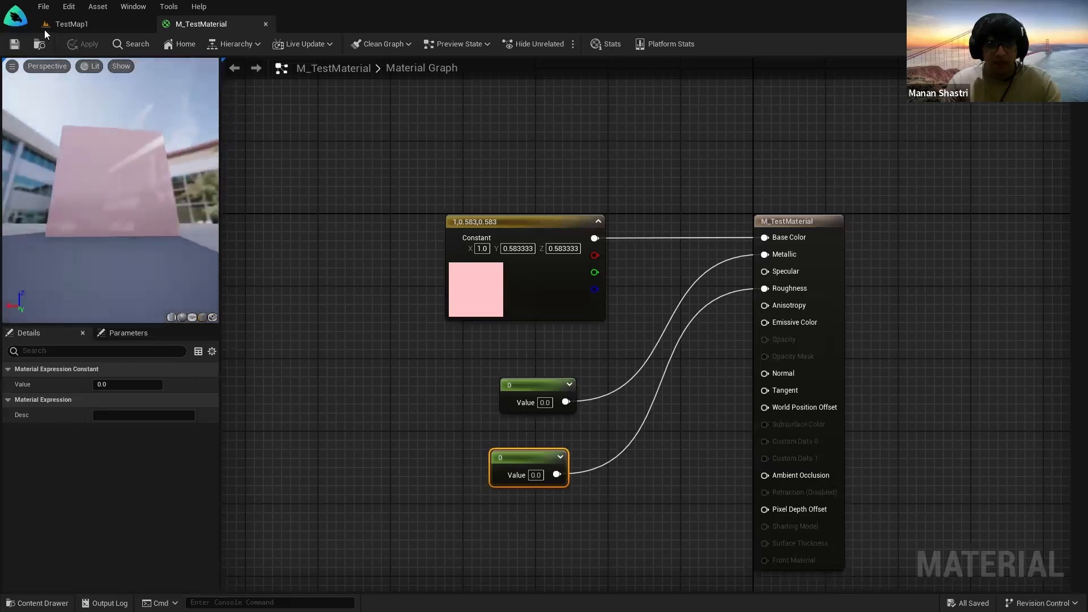
click(65, 24)
right_drag(340, 192, 238, 187)
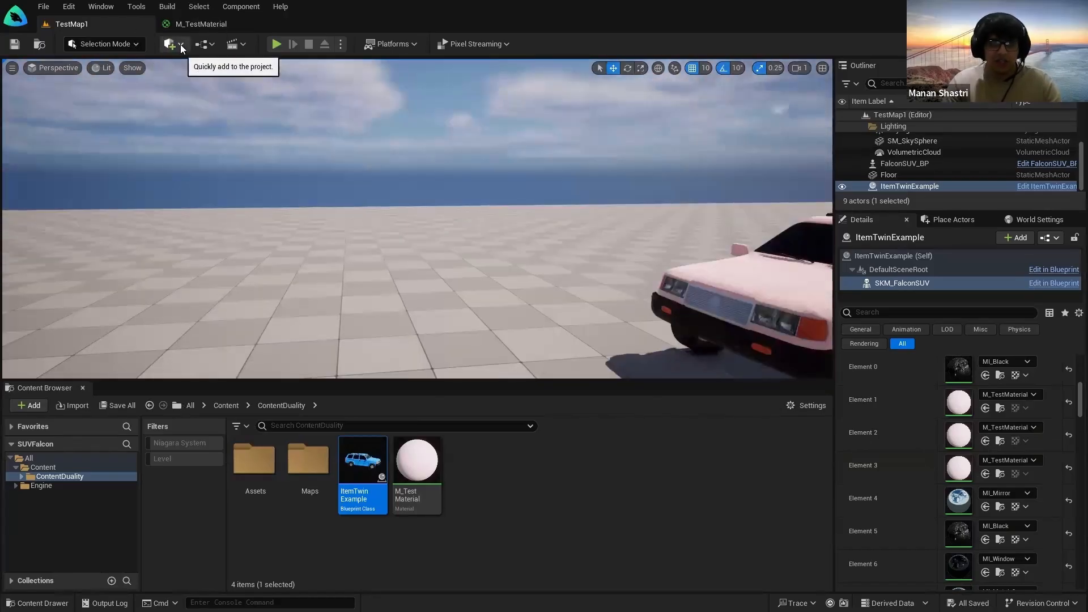
Step: Place a Cube shape from the Add menu into the level and raise it above the floor
click(180, 45)
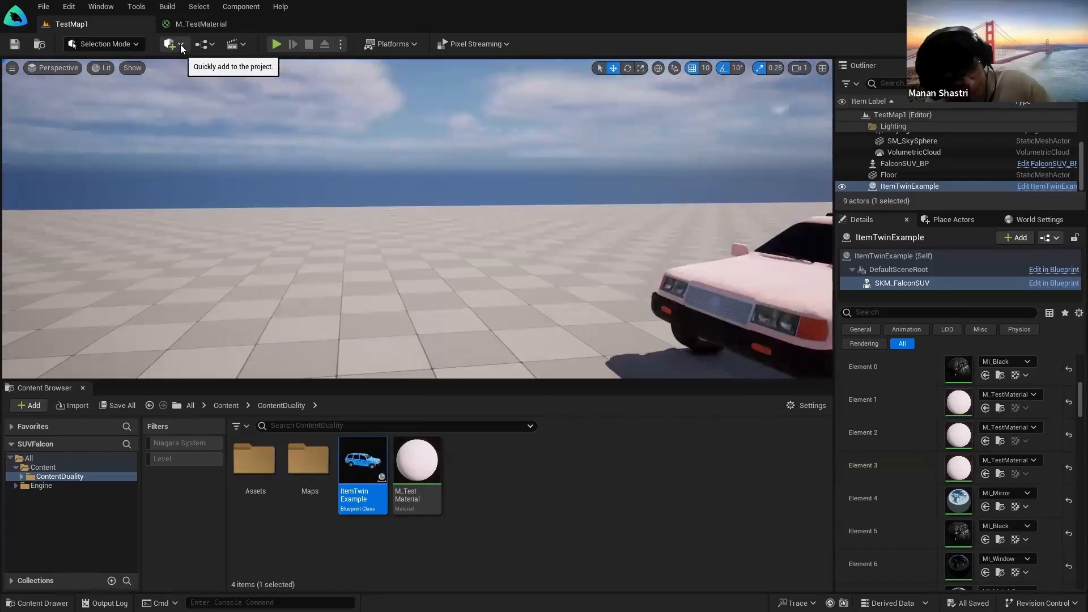
click(172, 44)
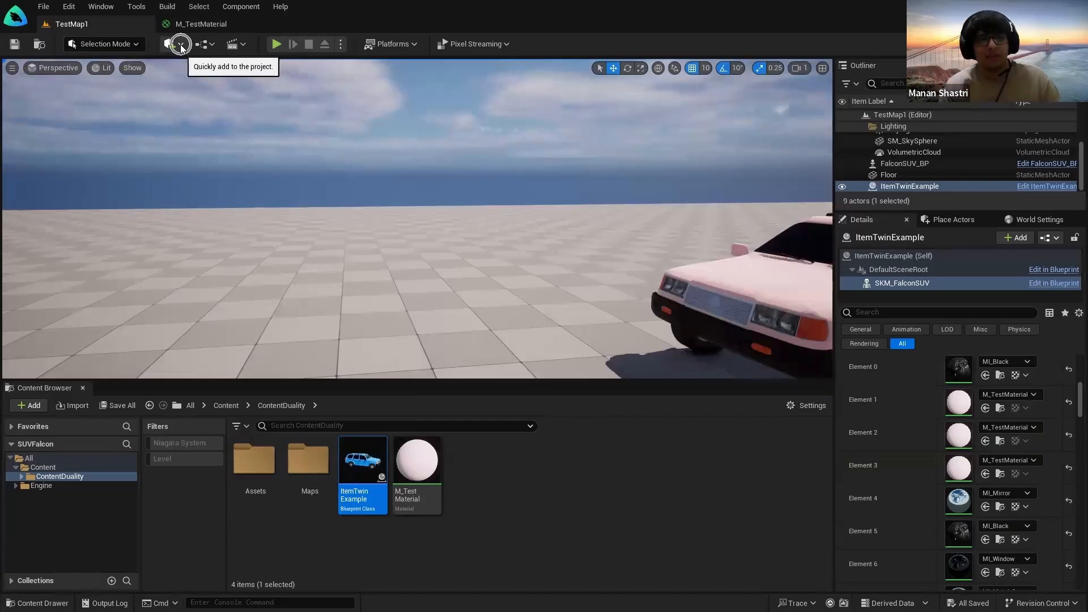
click(170, 44)
click(170, 44)
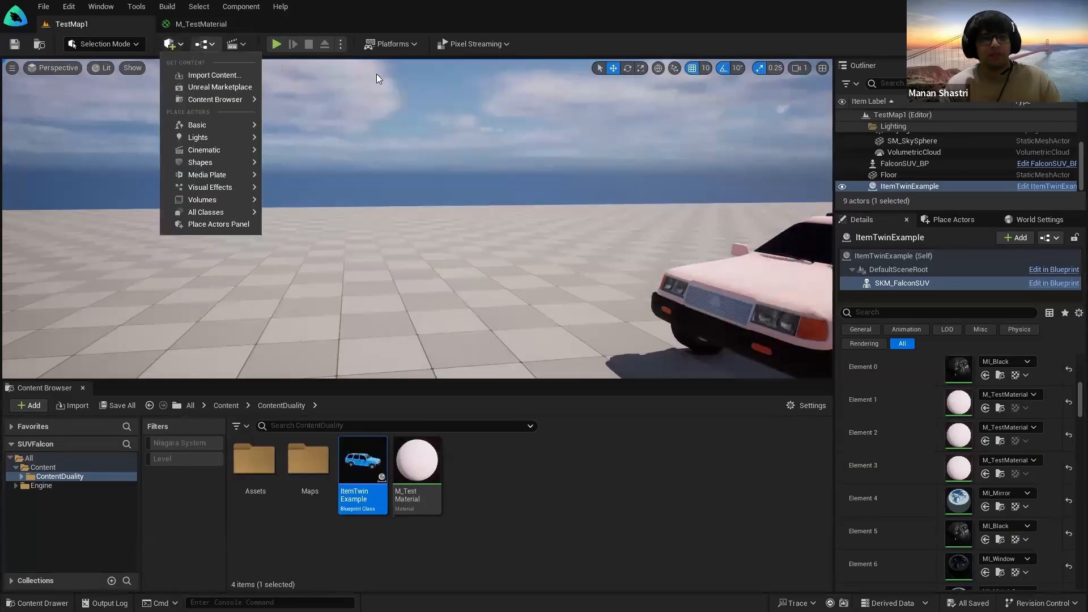
mouse_move(202, 162)
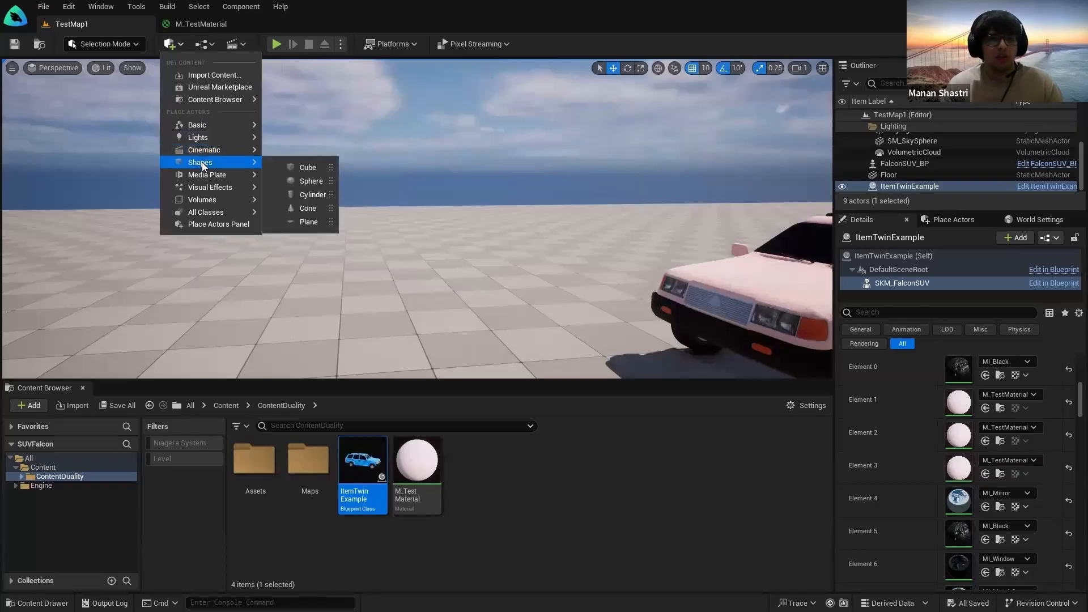
drag(308, 167, 215, 126)
right_drag(341, 287, 369, 381)
key(g)
Step: Apply M_TestMaterial to the cube, turning it pink, and save the level with Ctrl+S
drag(417, 461, 258, 194)
mouse_move(258, 193)
right_down()
mouse_move(234, 187)
mouse_move(448, 196)
mouse_move(187, 187)
mouse_move(227, 164)
mouse_move(284, 158)
mouse_move(680, 170)
right_up()
key(w)
key(s)
key(a)
key(s)
mouse_move(341, 233)
right_down()
mouse_move(409, 244)
mouse_move(340, 233)
right_up()
key(w)
key(ctrl+s)
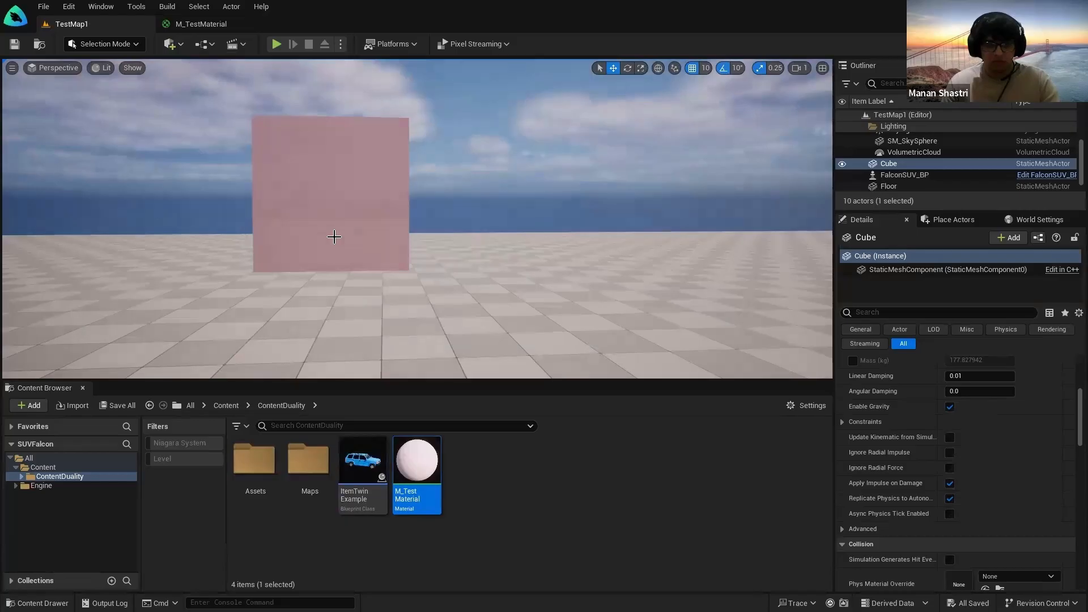
Step: Fly the camera around the pink cube to frame it alongside the pink SUV
mouse_move(420, 271)
right_down()
mouse_move(453, 270)
mouse_move(327, 265)
mouse_move(357, 284)
mouse_move(468, 278)
mouse_move(375, 272)
mouse_move(431, 292)
mouse_move(418, 269)
right_up()
key(s)
key(a)
key(d)
key(w)
key(d)
key(s)
key(a)
key(a)
key(d)
key(d)
key(a)
key(s)
click(534, 482)
mouse_move(477, 311)
right_down()
mouse_move(539, 303)
mouse_move(476, 312)
right_up()
key(a)
key(d)
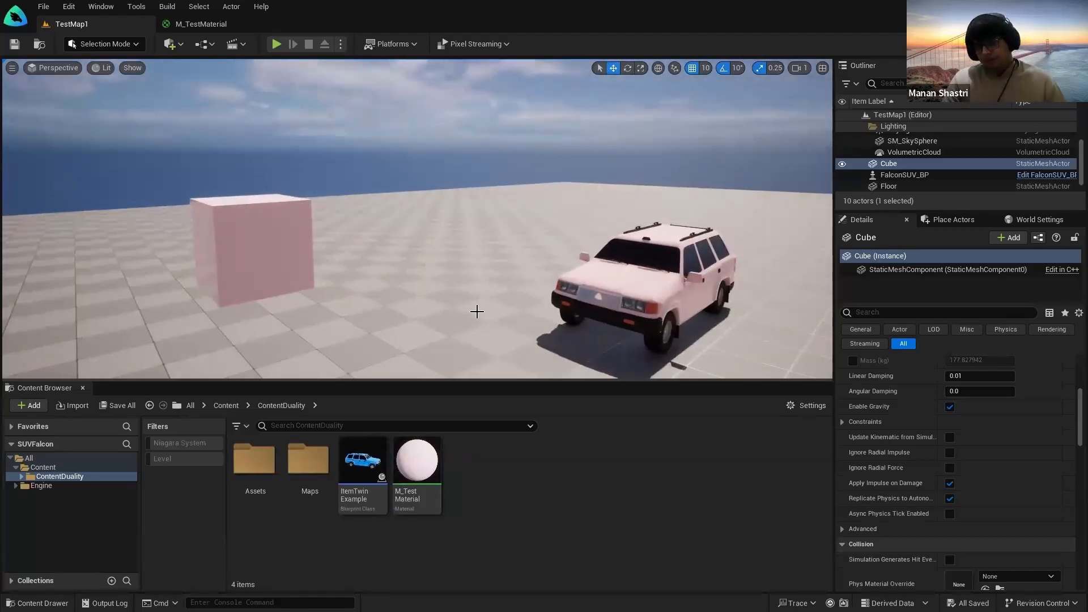
Step: Set the Metallic constant in M_TestMaterial back to 1.0
click(218, 28)
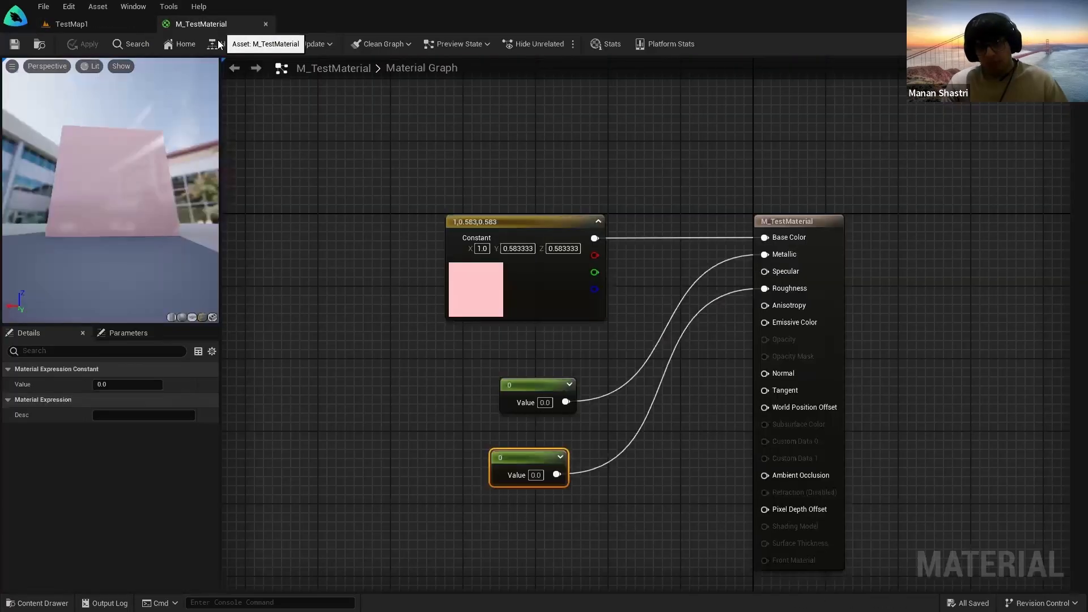
click(71, 24)
key(w)
key(d)
right_drag(507, 298, 508, 322)
click(232, 27)
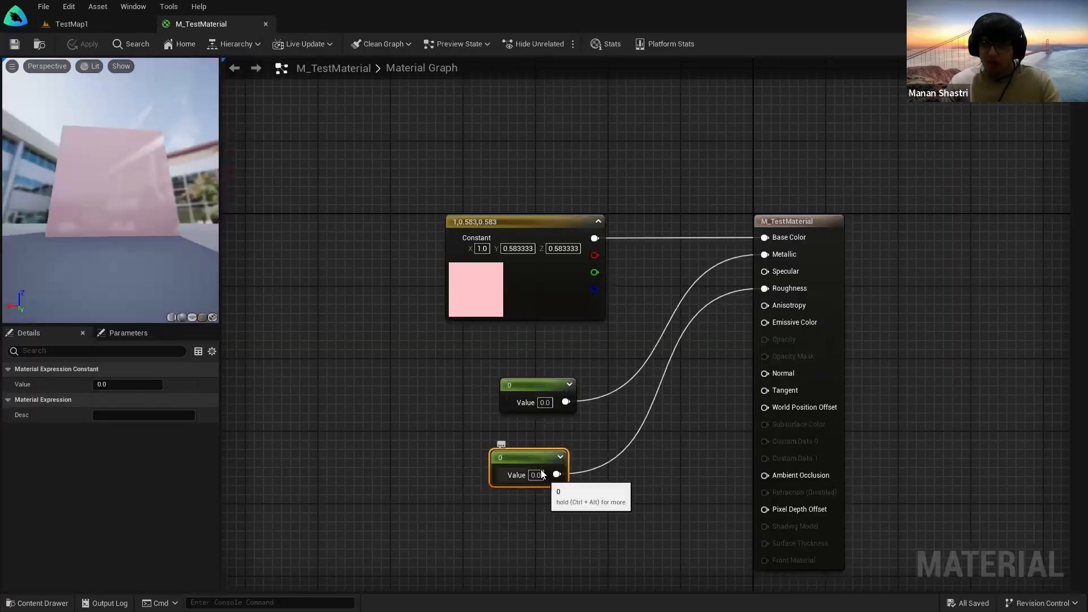
click(545, 403)
text(1)
key(Return)
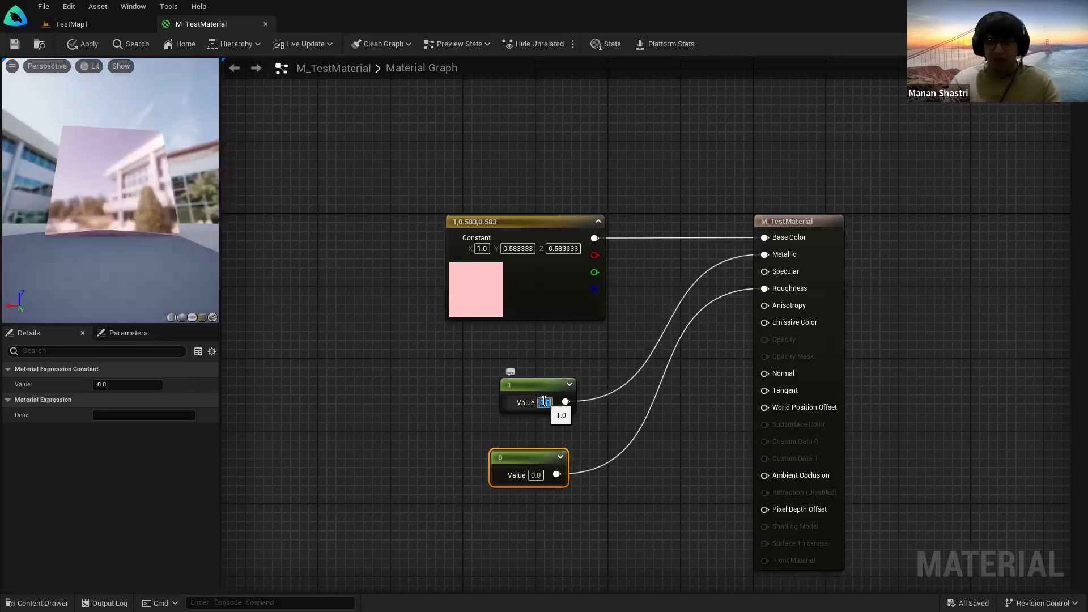
Step: Compare the reflective cube and SUV with M_TestMaterial's material properties
click(75, 26)
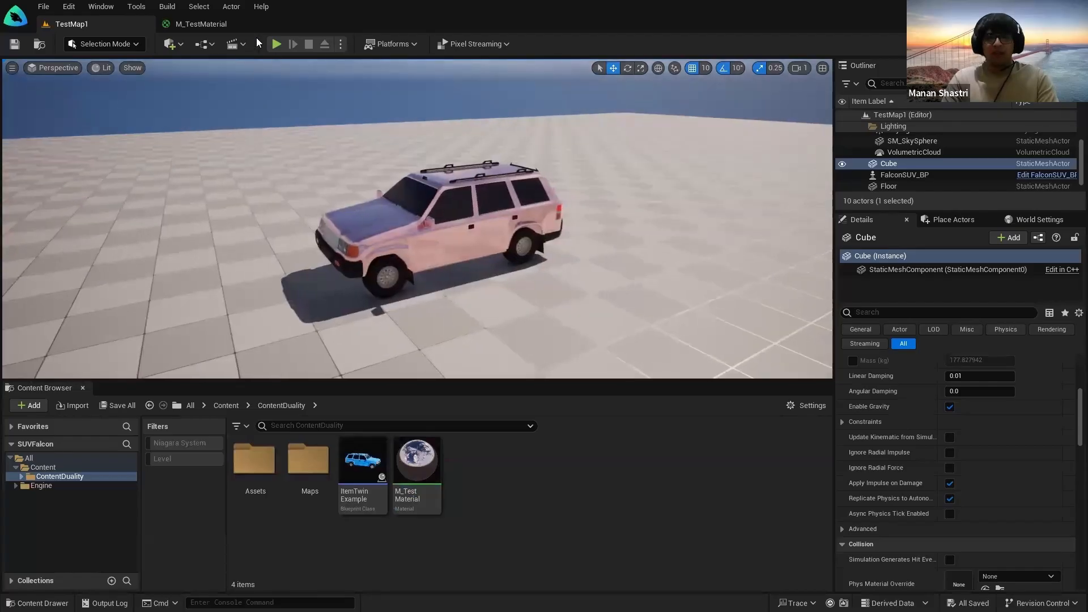
click(201, 24)
right_drag(866, 423, 827, 367)
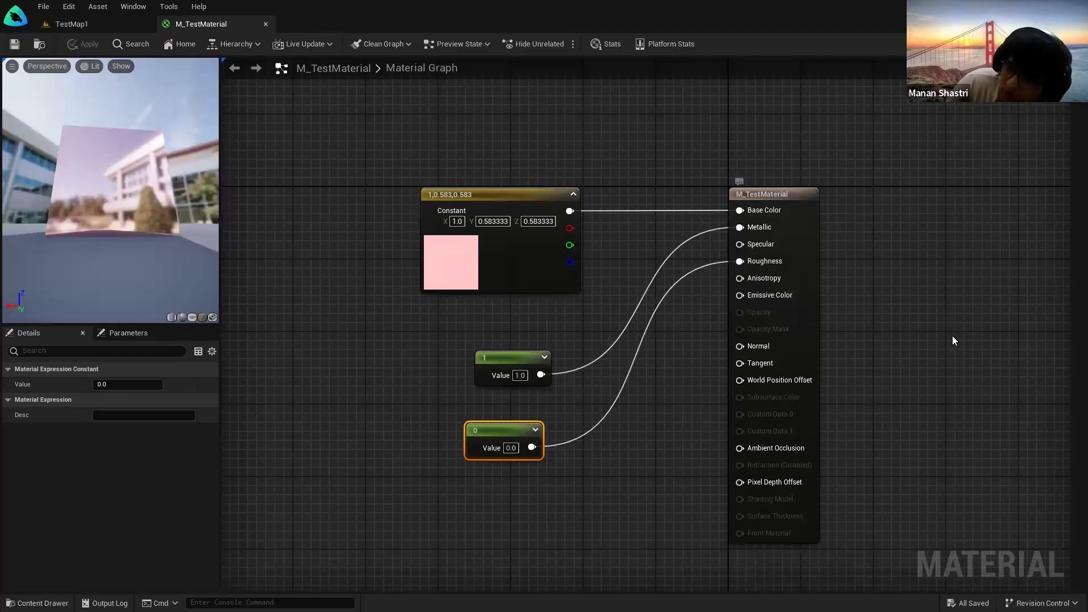
click(826, 381)
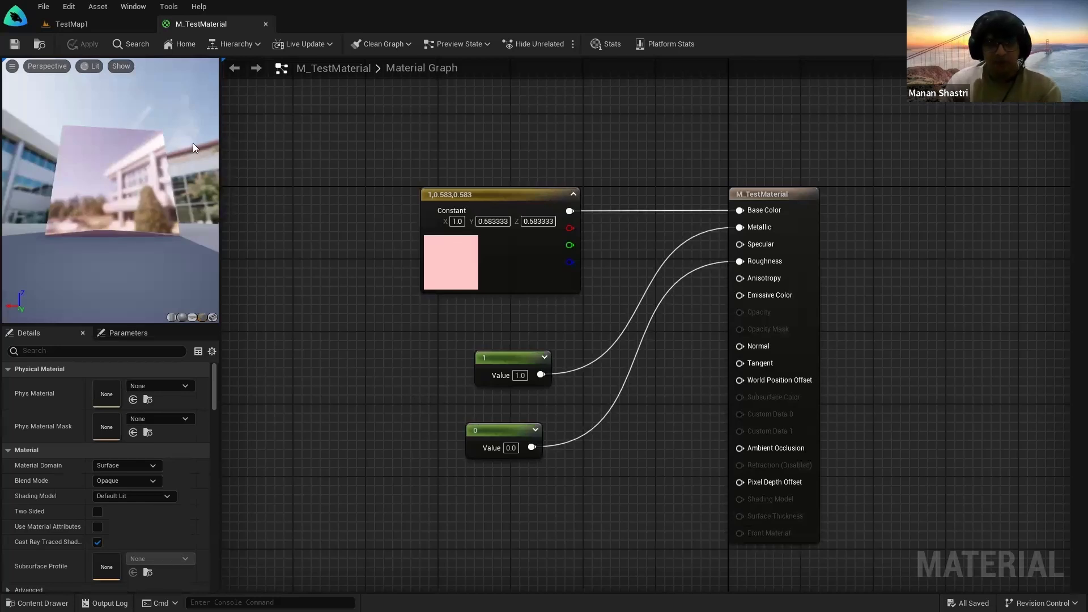
click(79, 25)
right_drag(418, 218, 545, 218)
Step: Inspect the graph's three nodes and pink colour, unchanged, then reframe cube and SUV
click(170, 23)
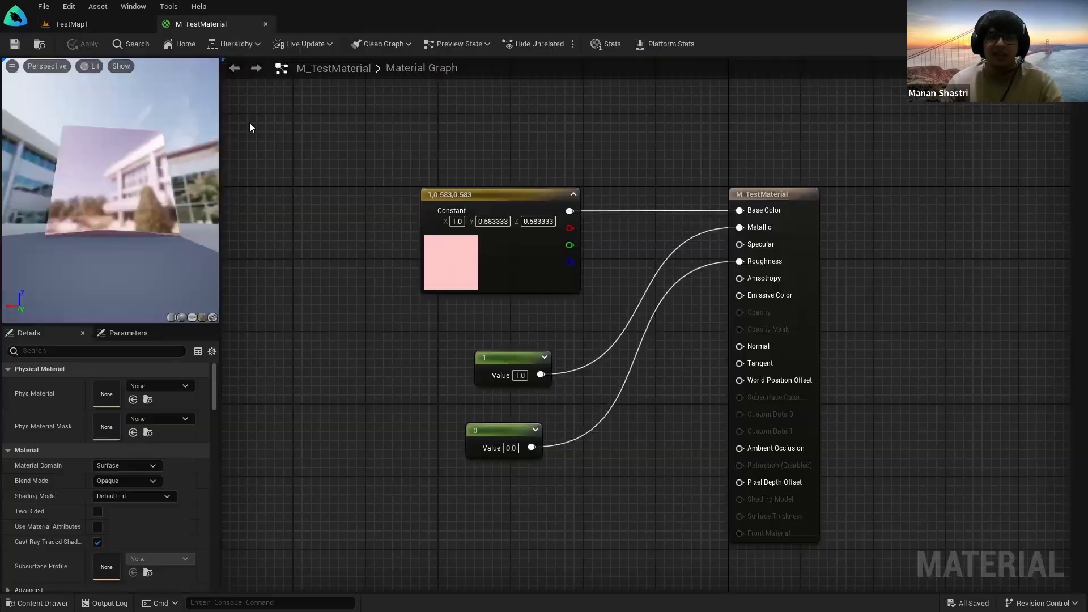
drag(376, 149, 593, 511)
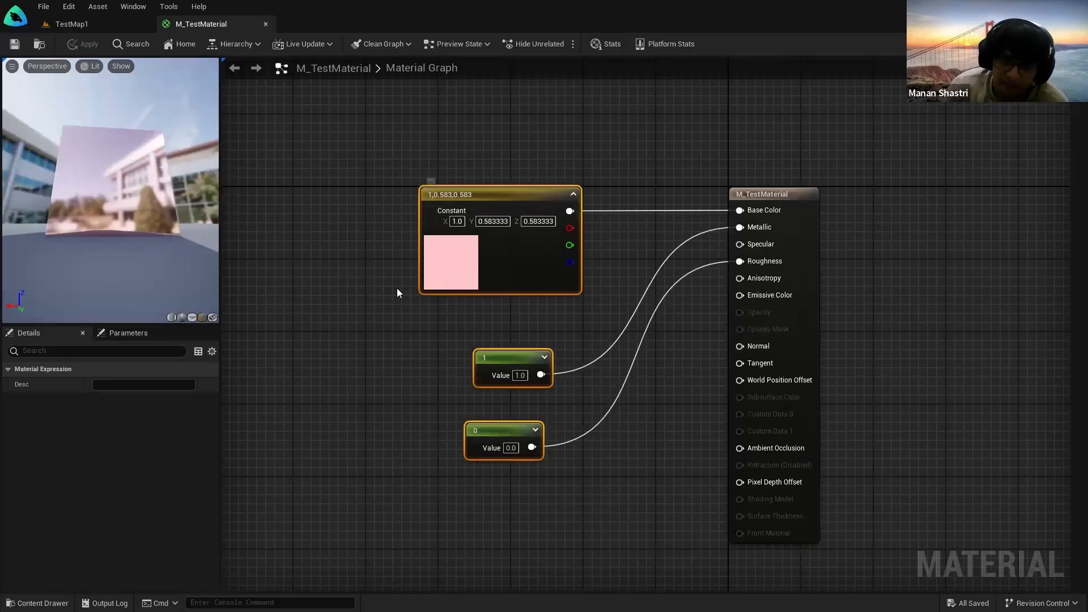
click(367, 203)
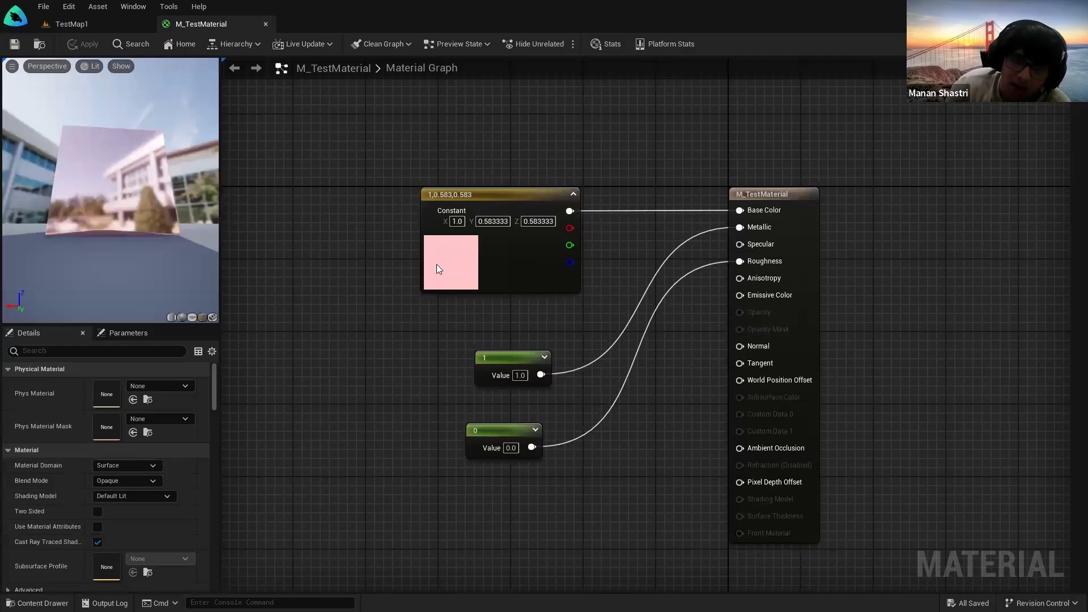
double_click(459, 264)
click(696, 278)
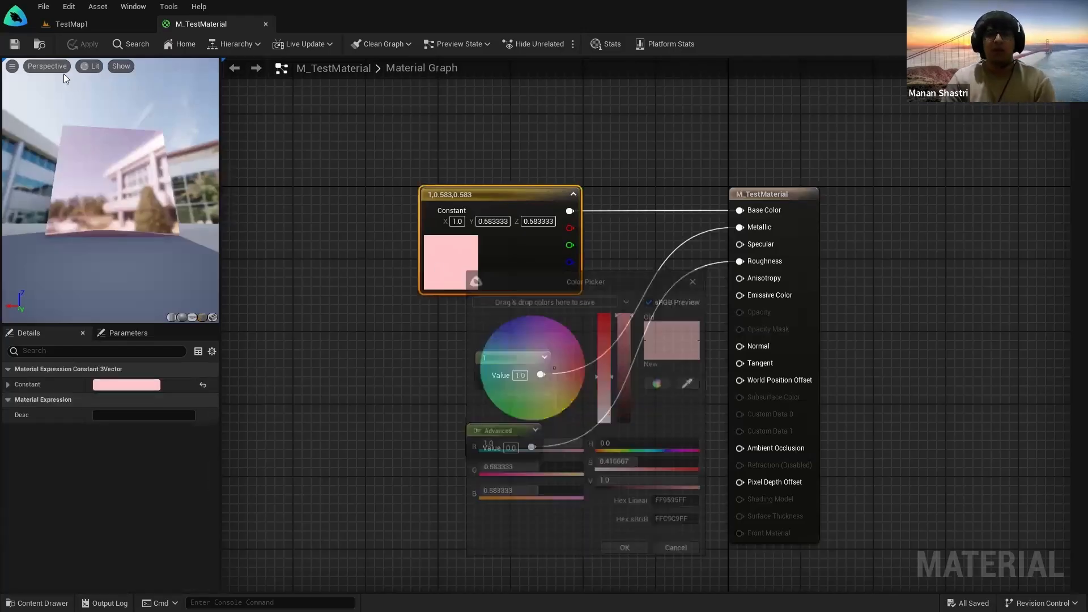
click(75, 25)
mouse_move(805, 363)
right_down()
mouse_move(708, 366)
mouse_move(830, 371)
mouse_move(788, 371)
right_up()
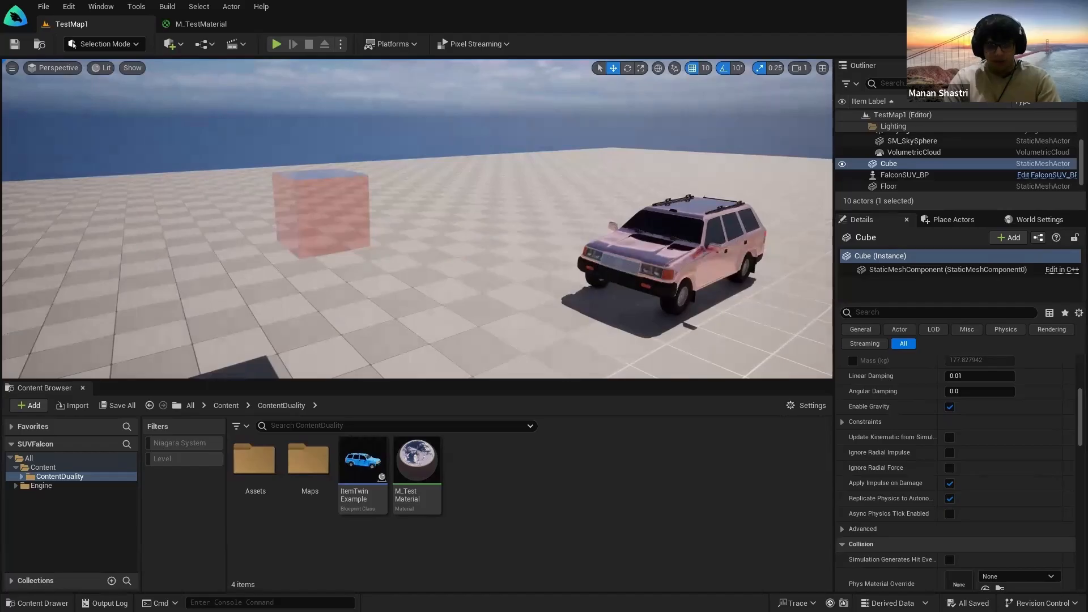
Step: Exit the Practical Use slideshow and reach freepik.com via a Google search for 'freepik'
key(super)
click(586, 599)
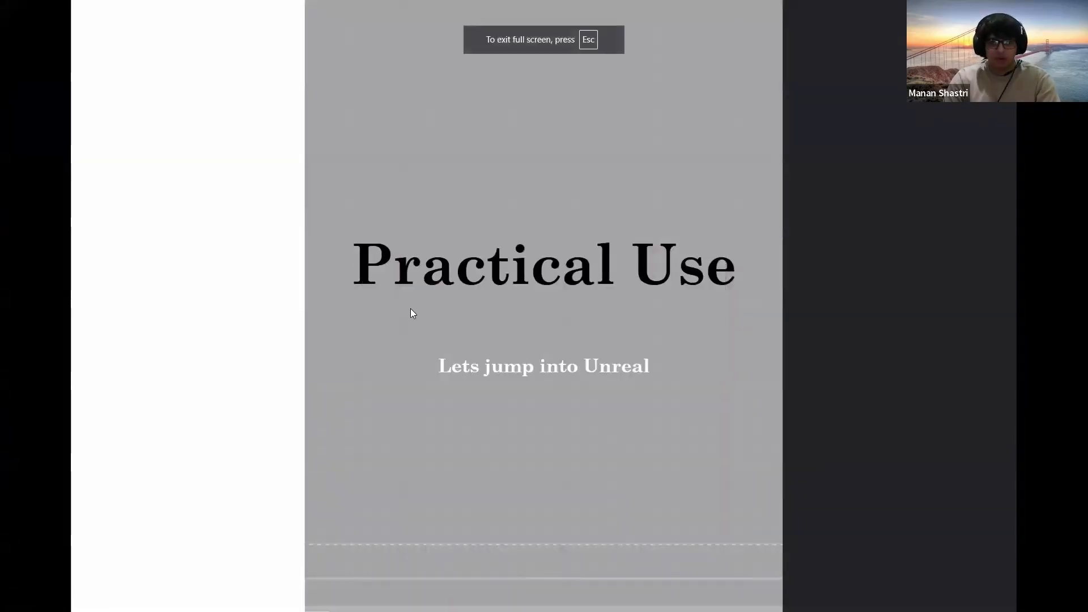
key(Escape)
click(165, 8)
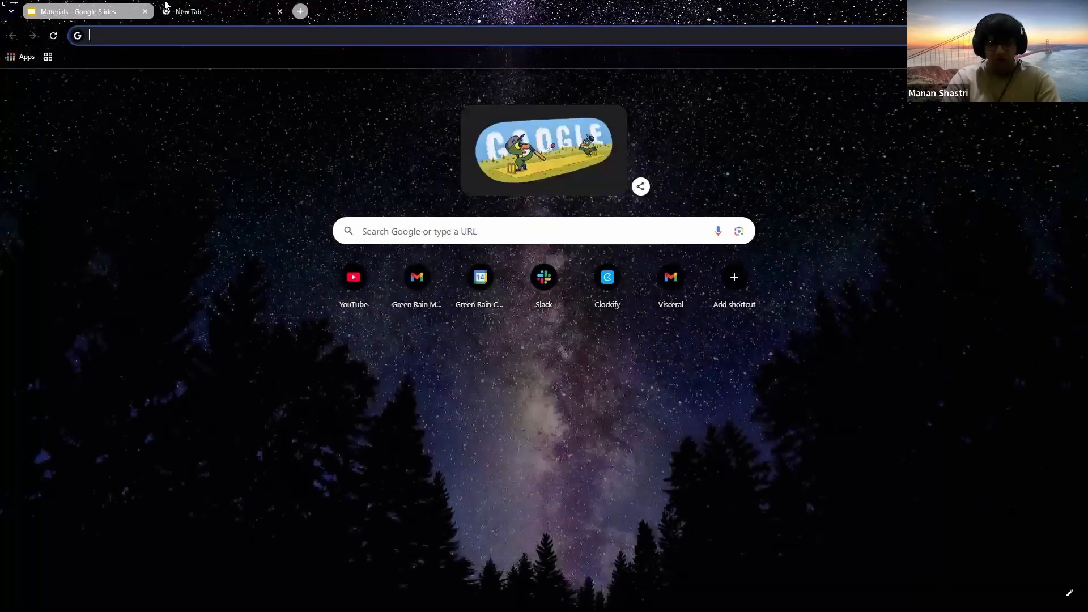
text(freepik)
key(Return)
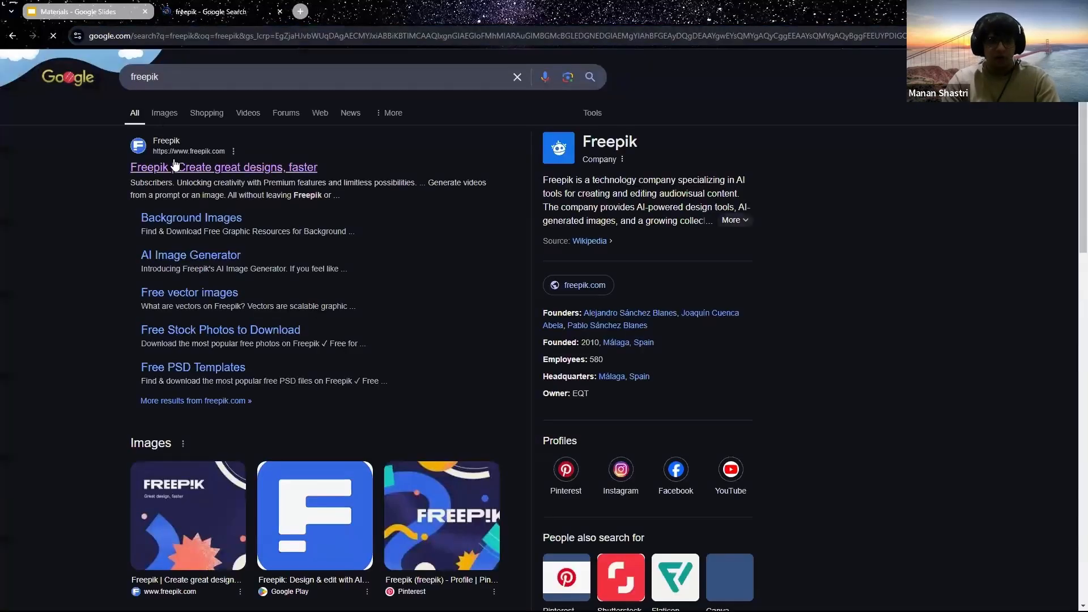
click(174, 166)
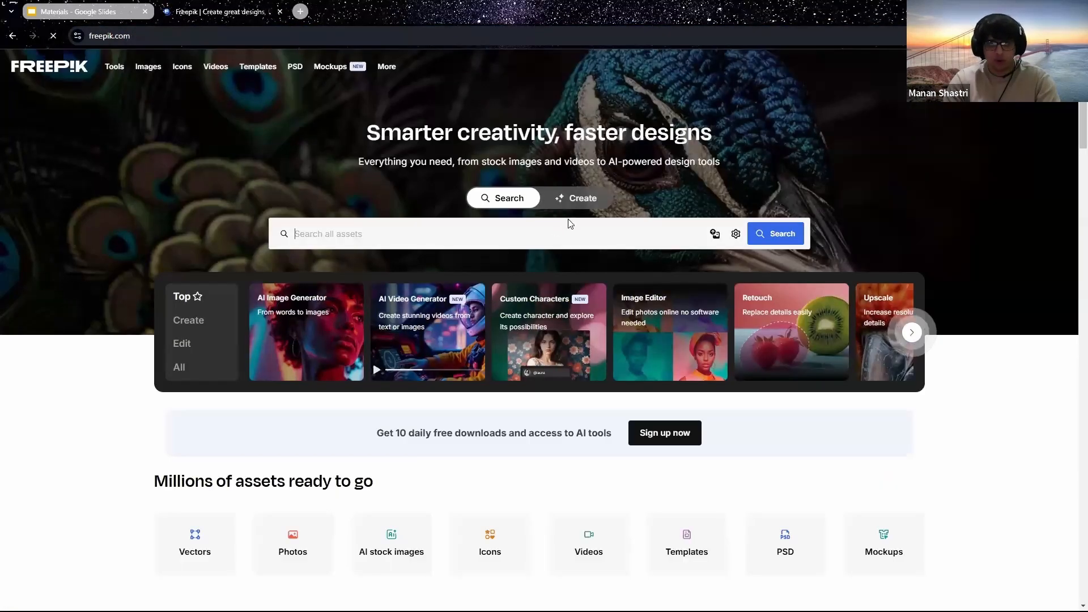
Step: Browse the Freepik home page and search for 'abstract'
scroll(712, 277, down, 5)
scroll(964, 303, down, 5)
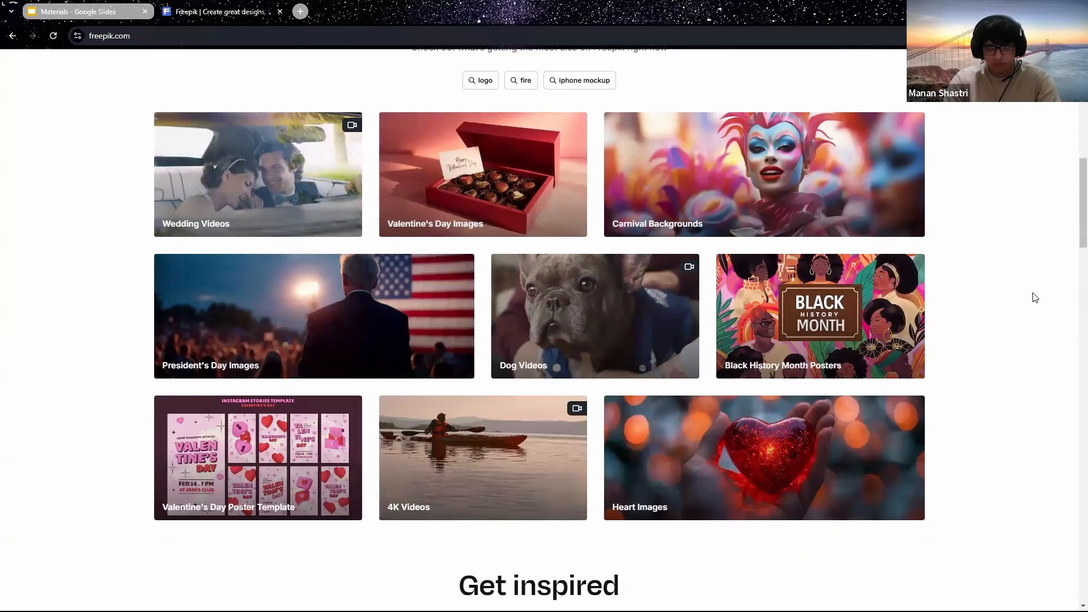
scroll(1014, 340, down, 7)
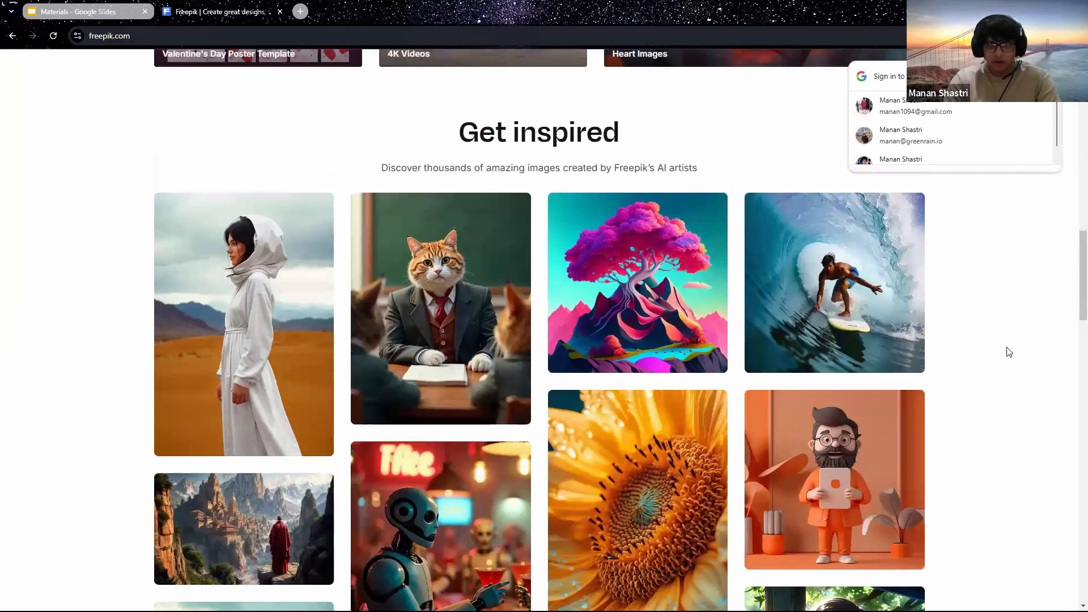
scroll(1014, 352, down, 14)
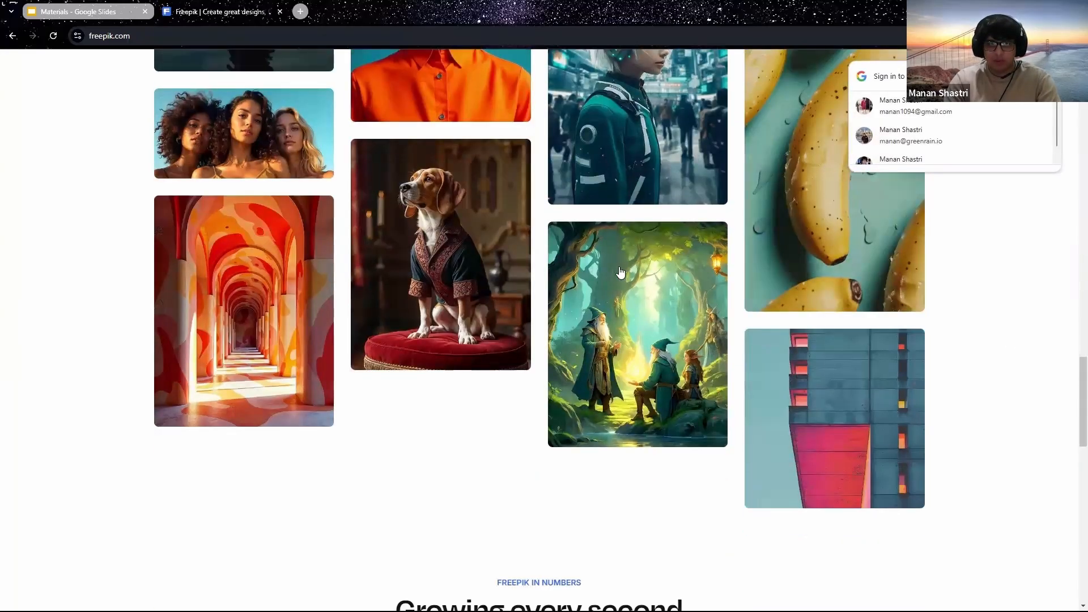
scroll(620, 273, up, 20)
click(399, 233)
text(abstract)
key(Return)
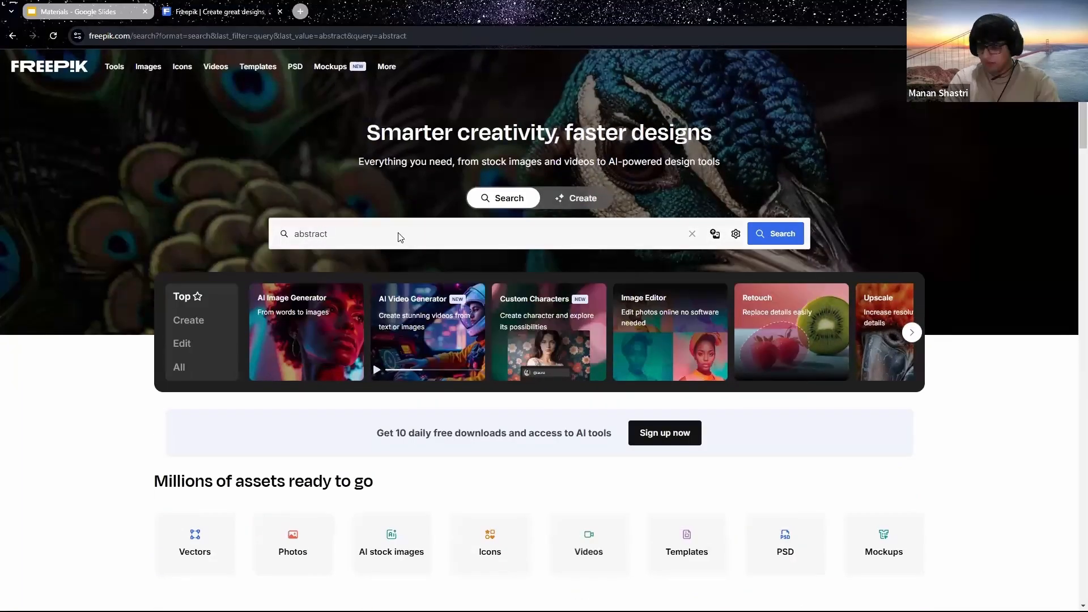
Step: Refine the search to 'abstract colours' and scroll the results
scroll(532, 282, down, 6)
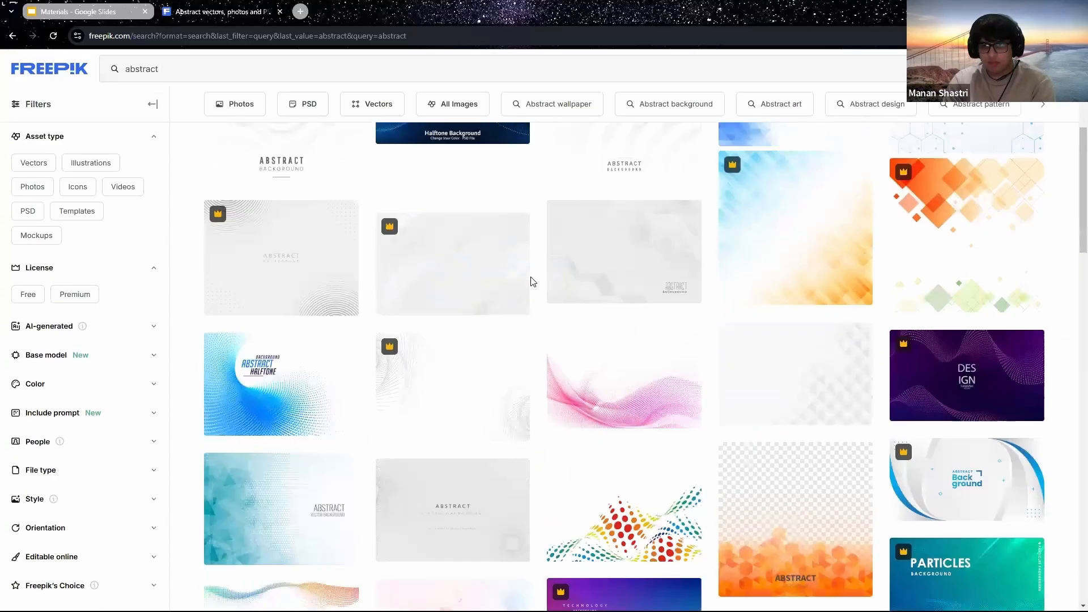
scroll(533, 282, down, 10)
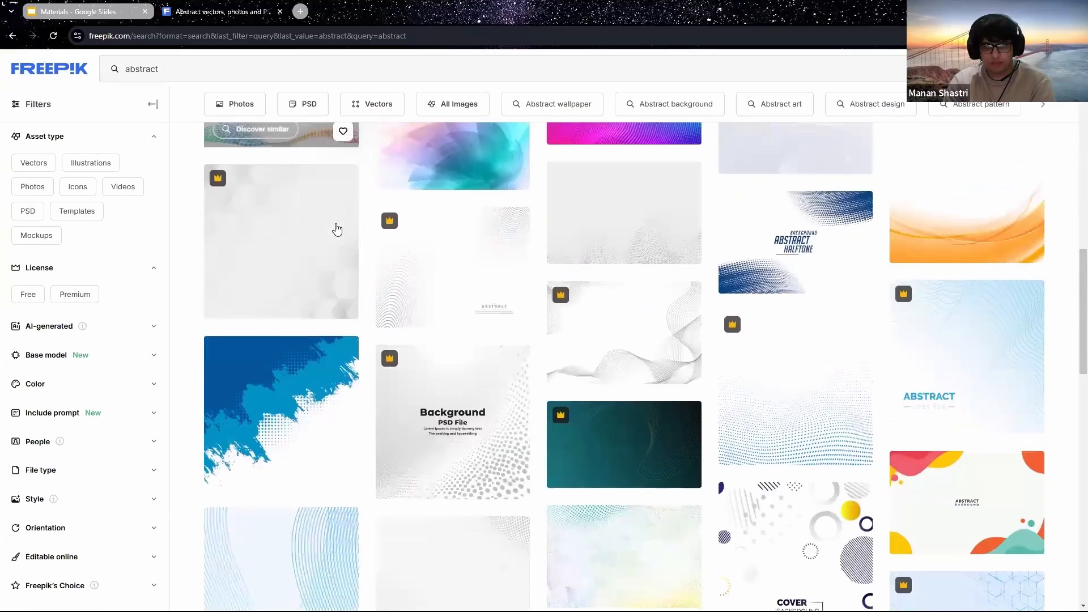
scroll(337, 230, down, 10)
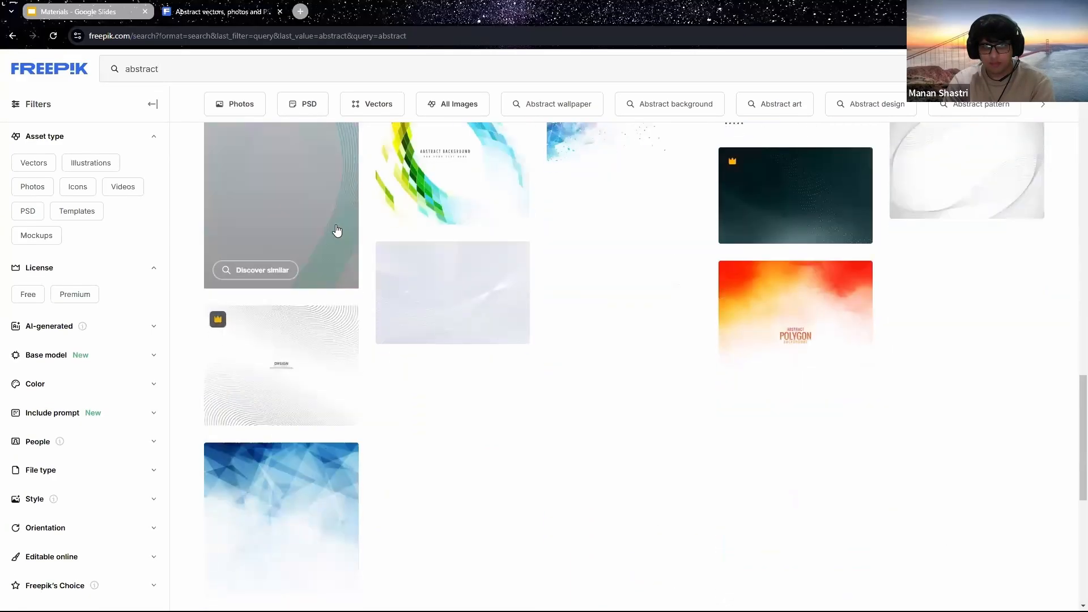
scroll(337, 229, up, 20)
click(259, 97)
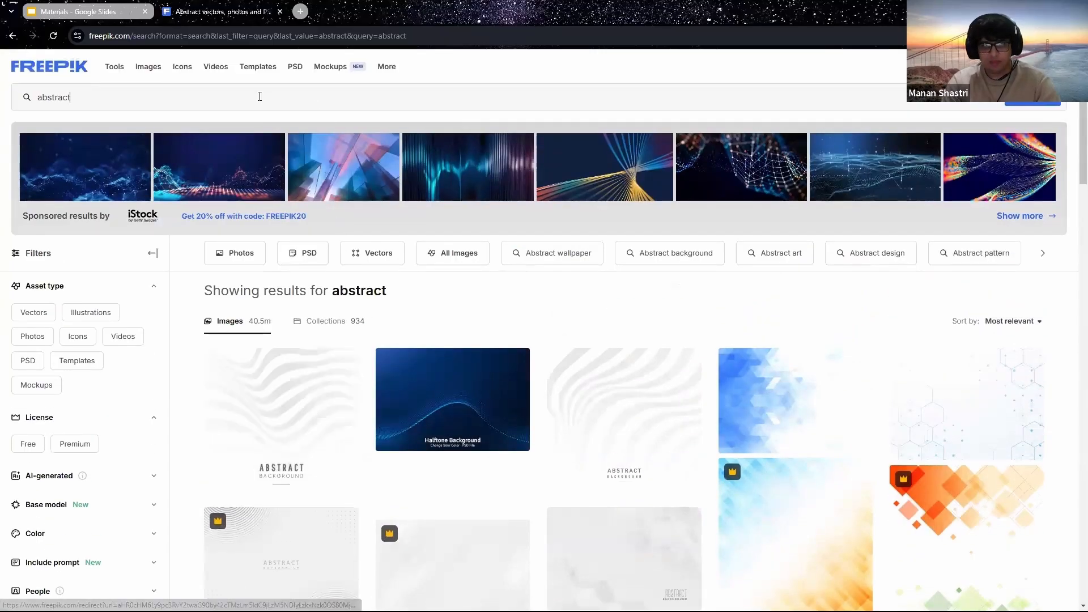
key(Return)
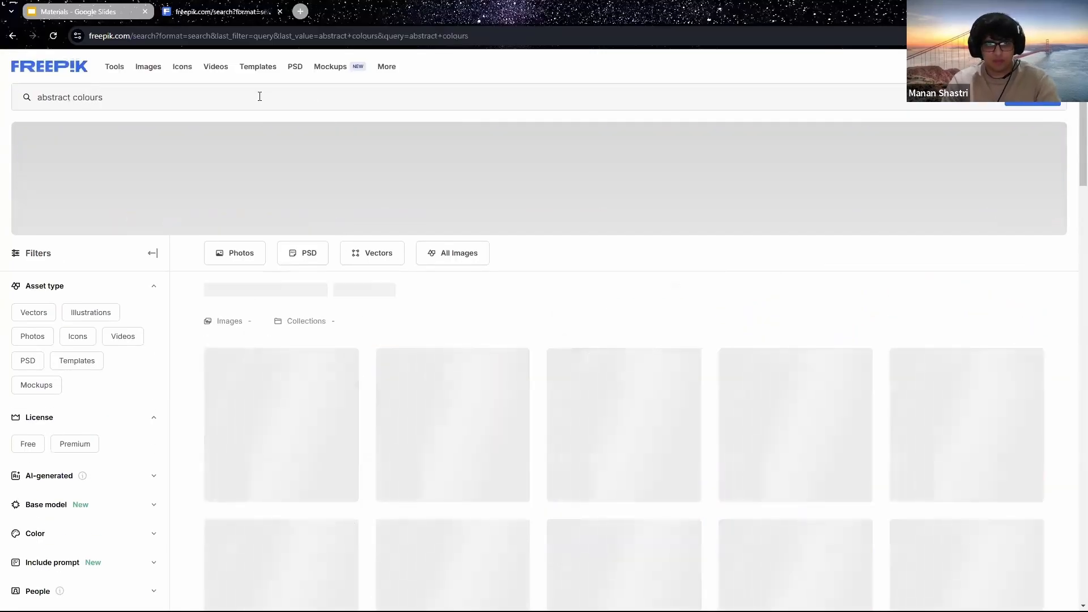
scroll(660, 408, down, 1)
scroll(660, 408, down, 3)
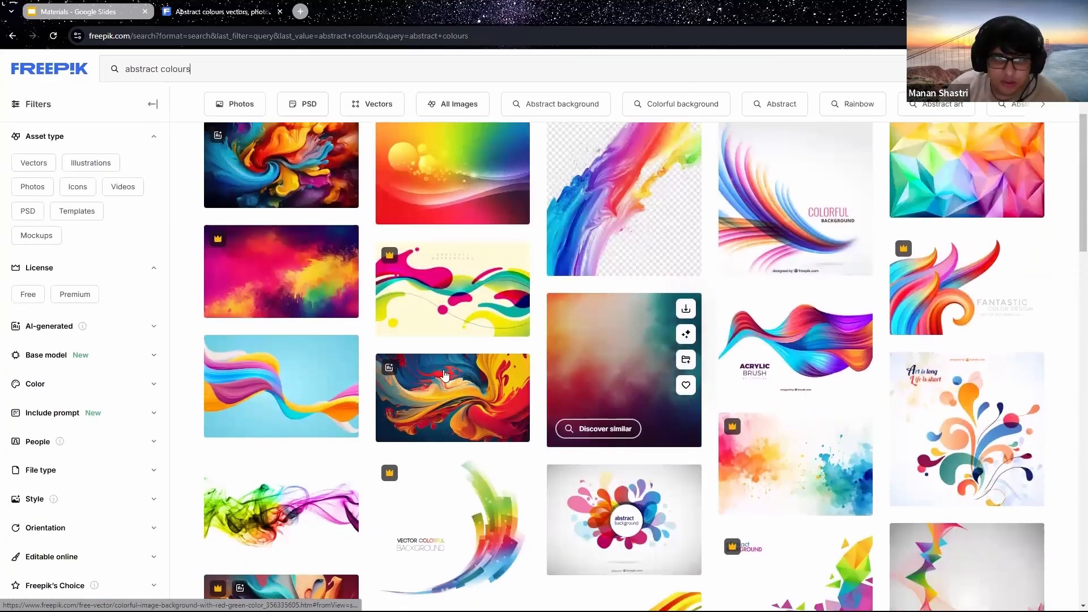
scroll(424, 387, down, 5)
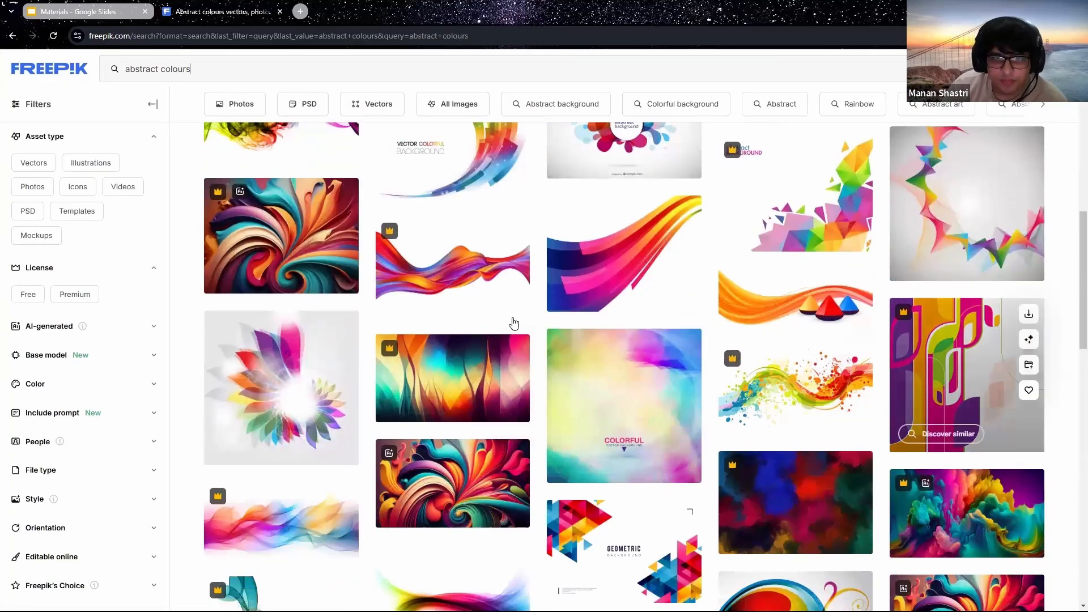
Step: Preview the swirl image and the vibrant gradient image from the results
click(276, 233)
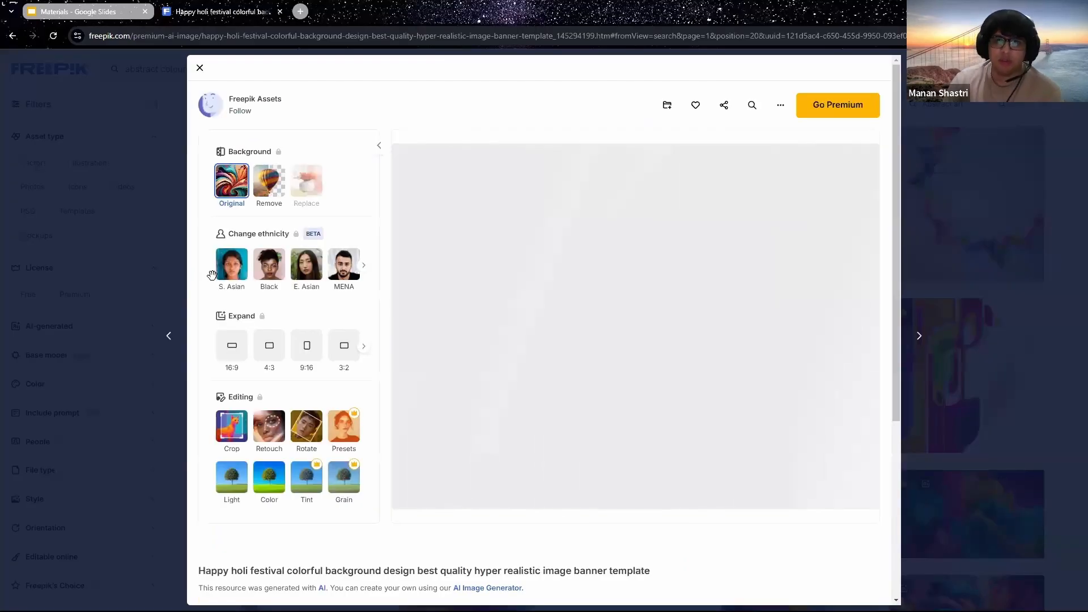
click(974, 155)
scroll(1068, 402, down, 5)
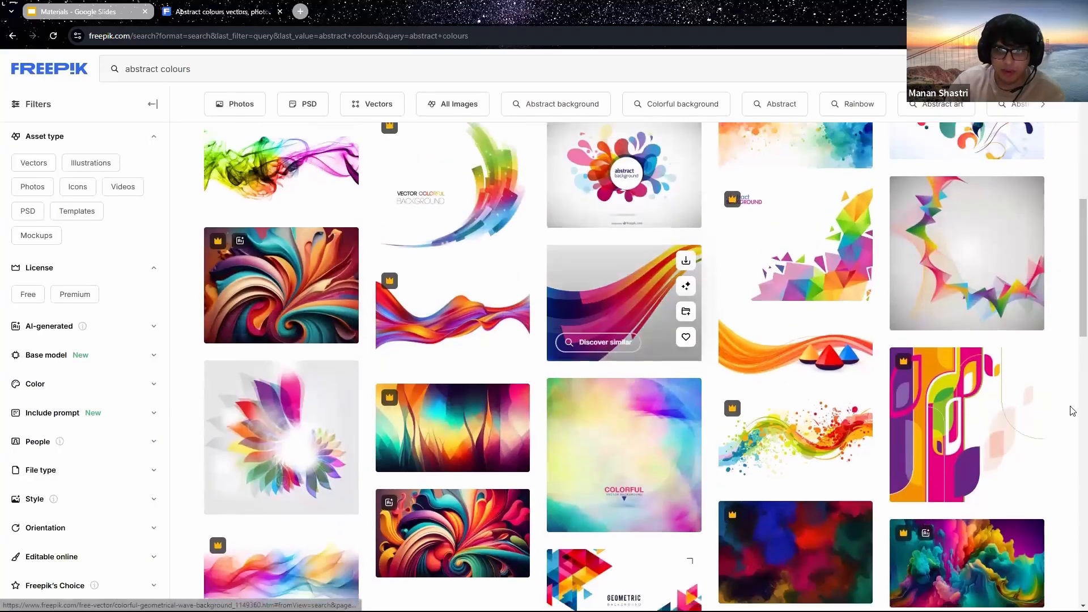
scroll(743, 401, down, 7)
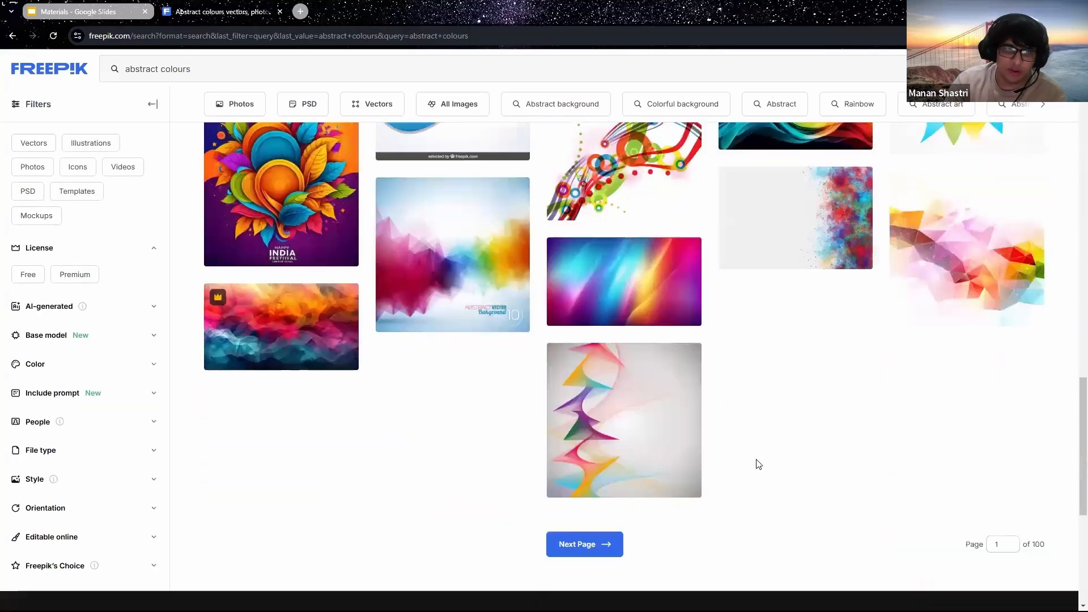
click(641, 274)
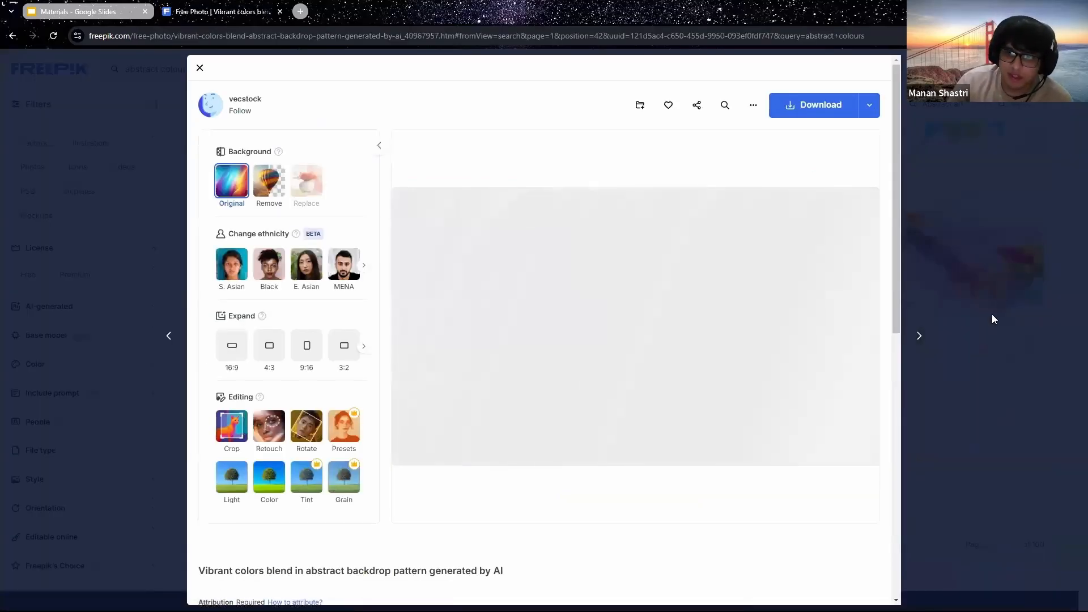
click(976, 362)
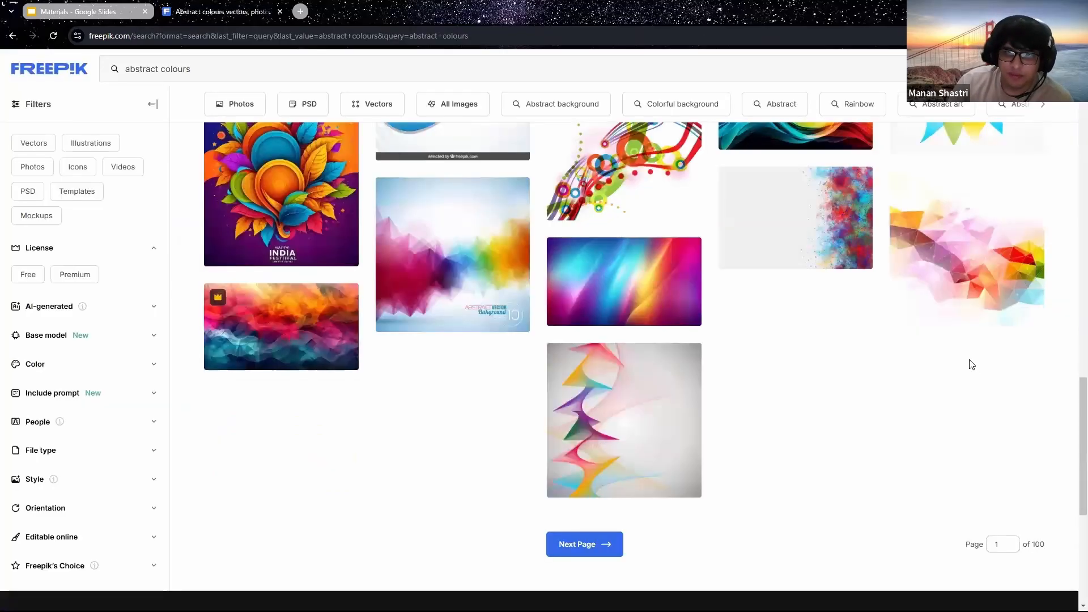
Step: Download the vibrant colours-blend gradient image and close the Freepik tab
click(610, 257)
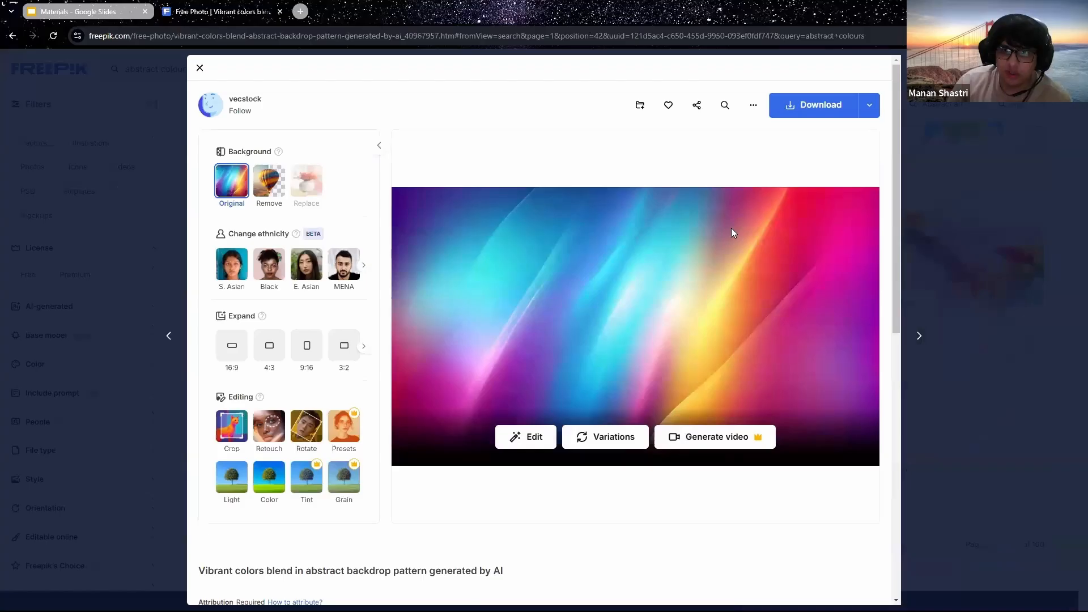
click(821, 107)
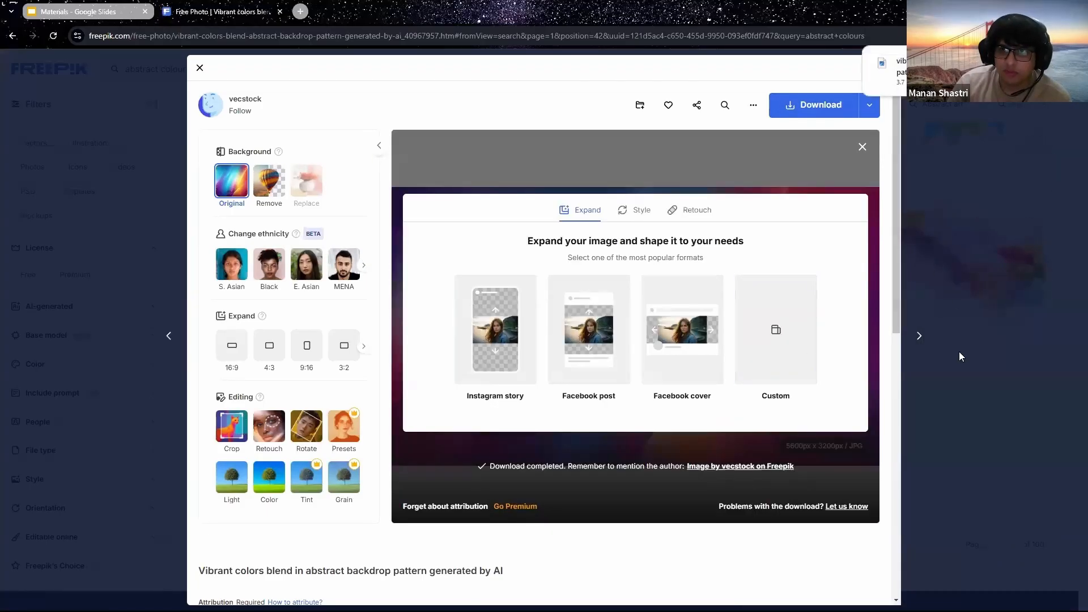
click(960, 352)
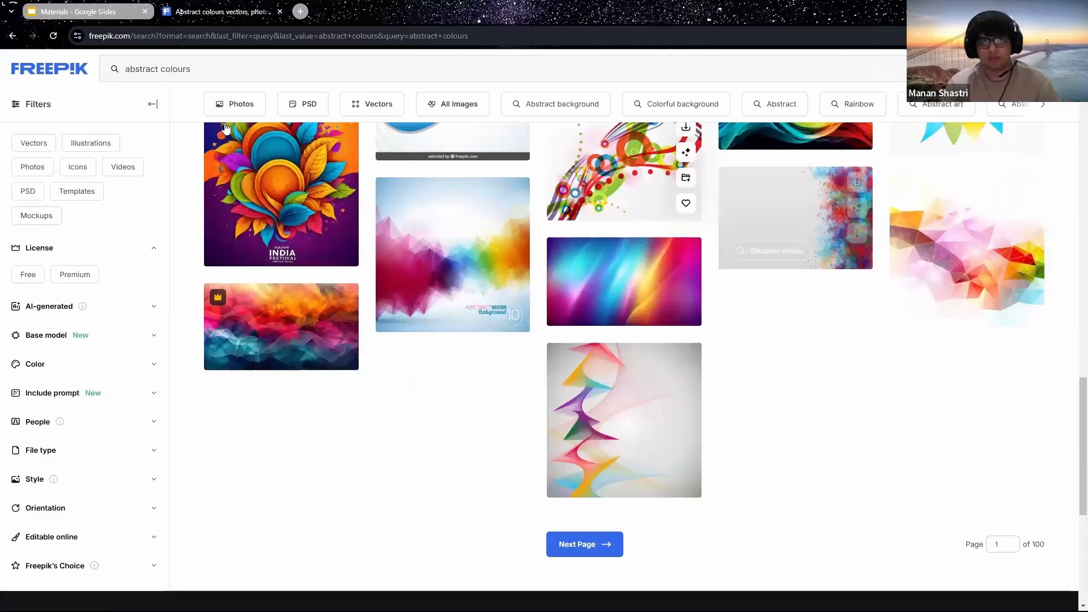
click(280, 11)
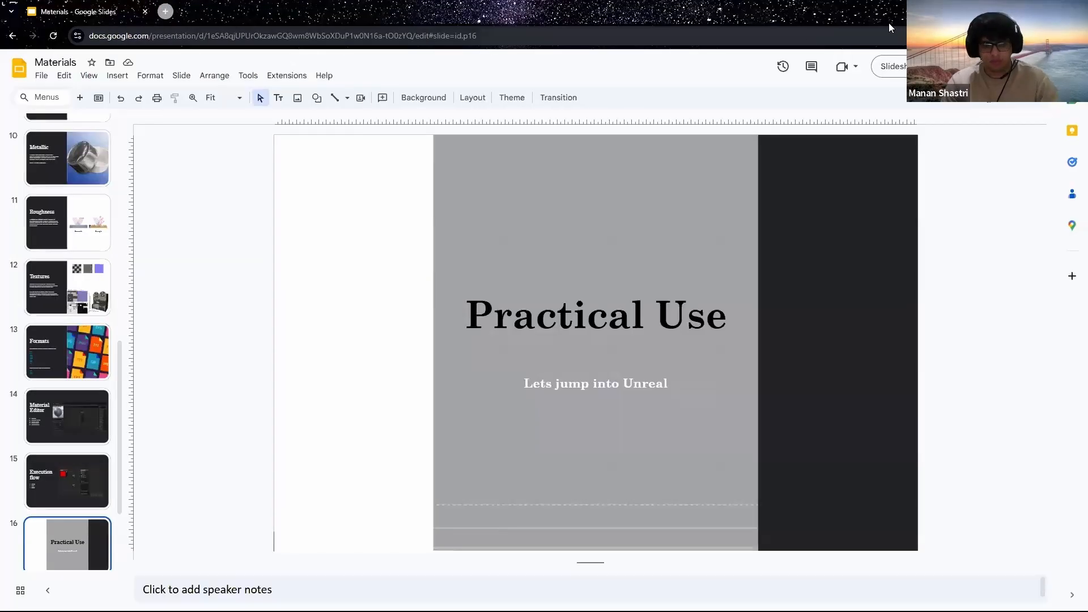
Step: Return to Unreal, orbit around the cube and SUV, and settle on TestMap1
key(alt+Tab)
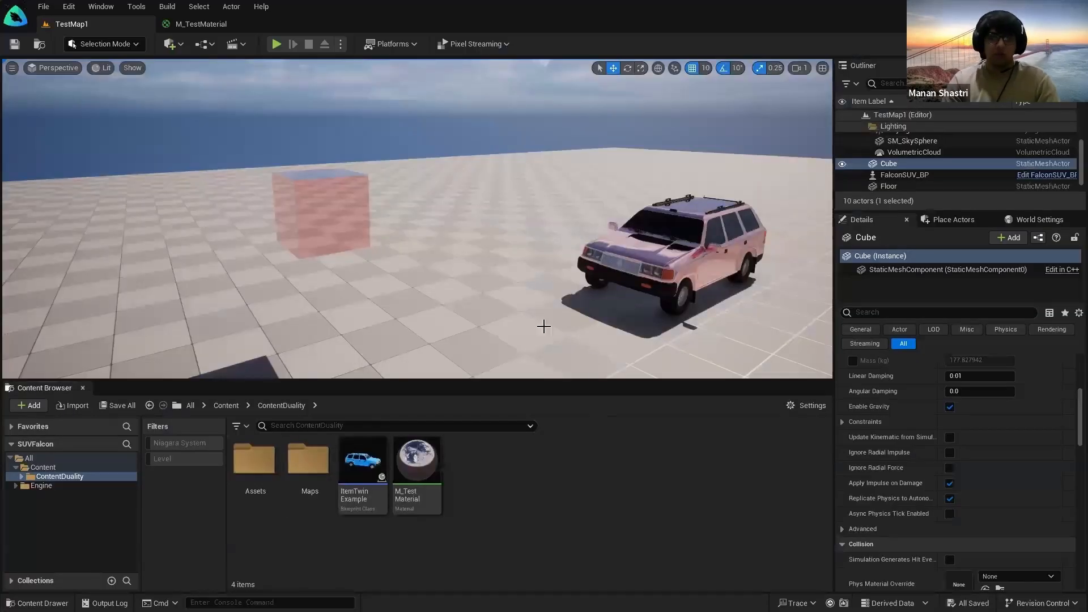
right_drag(492, 306, 510, 340)
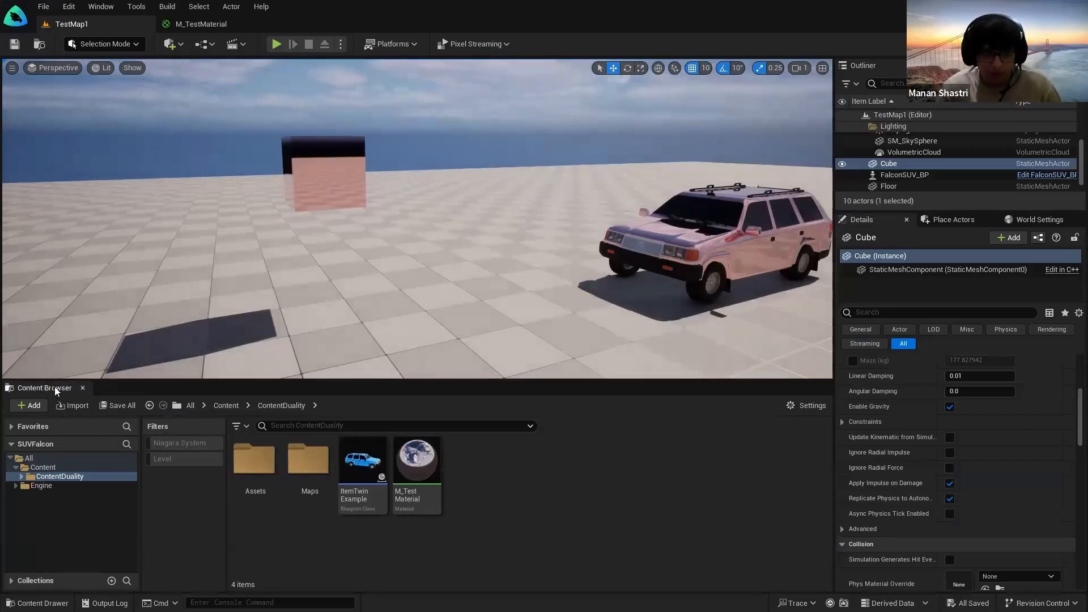
click(495, 460)
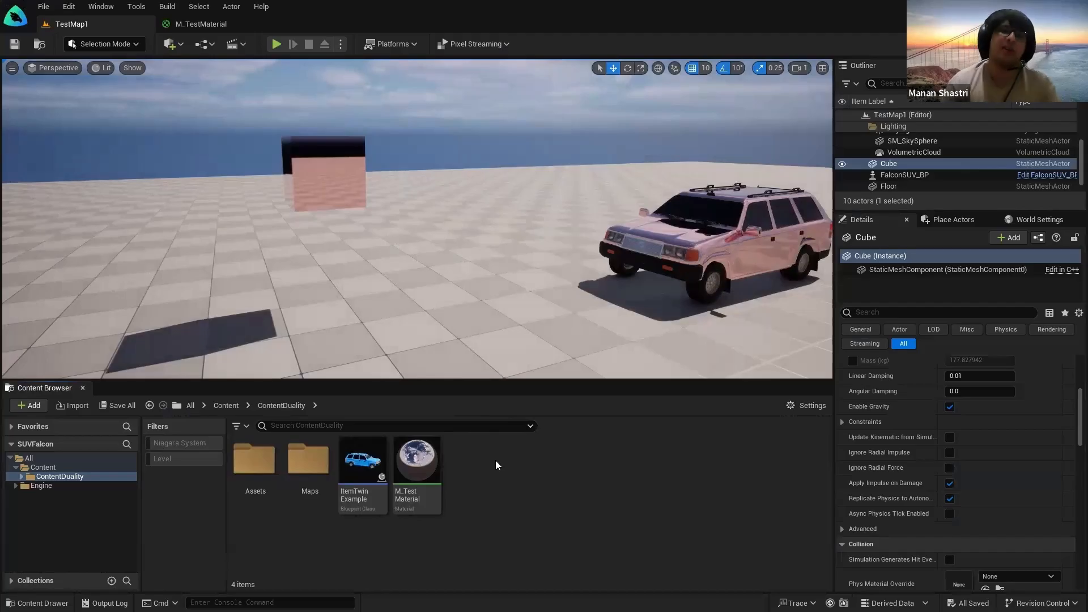
click(188, 26)
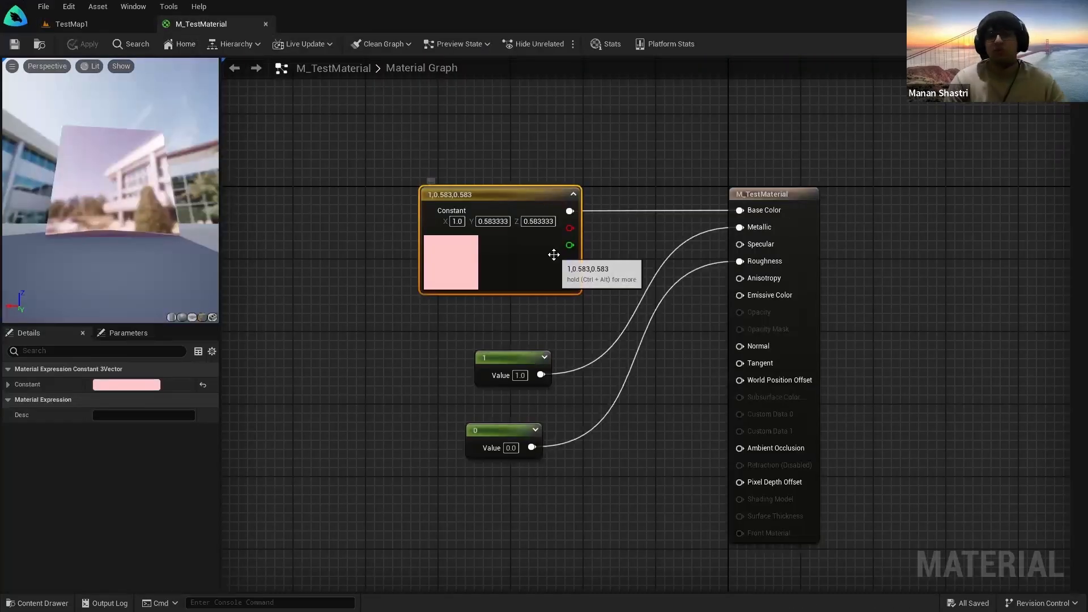
click(67, 27)
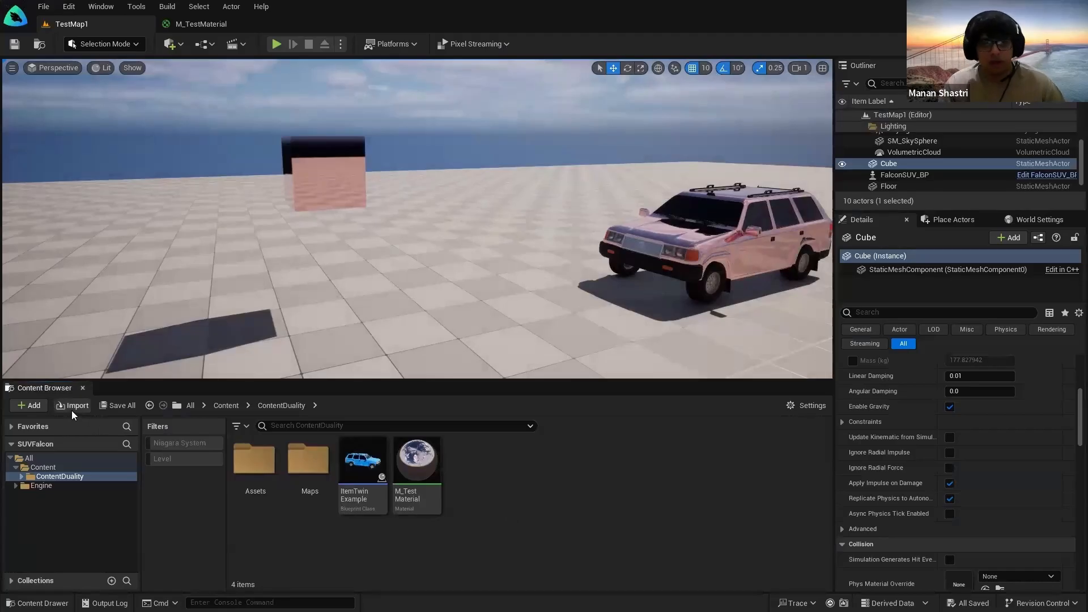
Step: Import the Desktop gradient image into ContentDuality, renamed T_SampleTexture
click(74, 406)
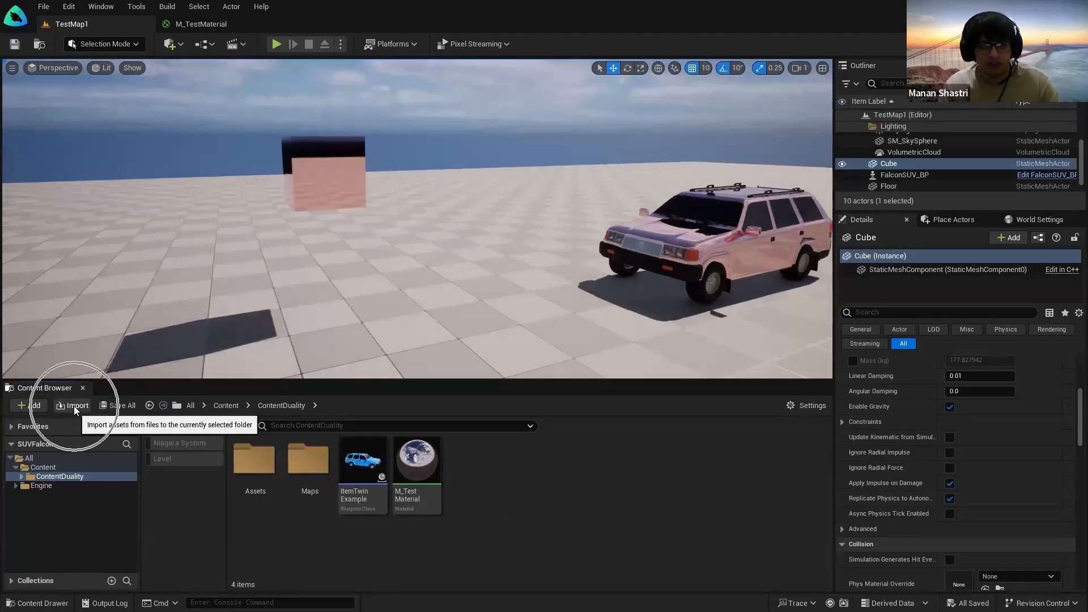
click(74, 406)
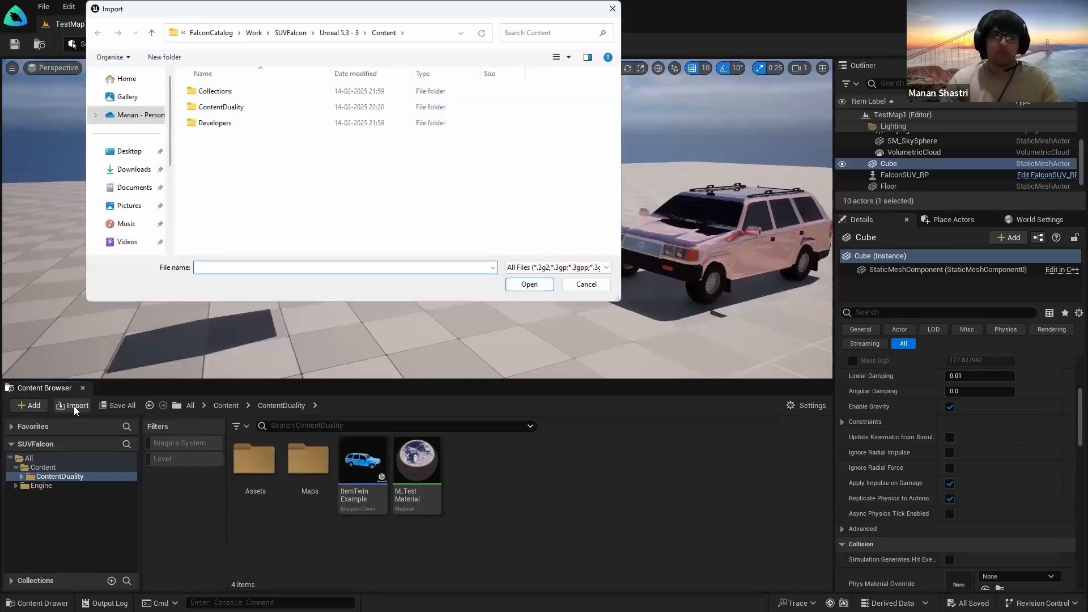
click(136, 150)
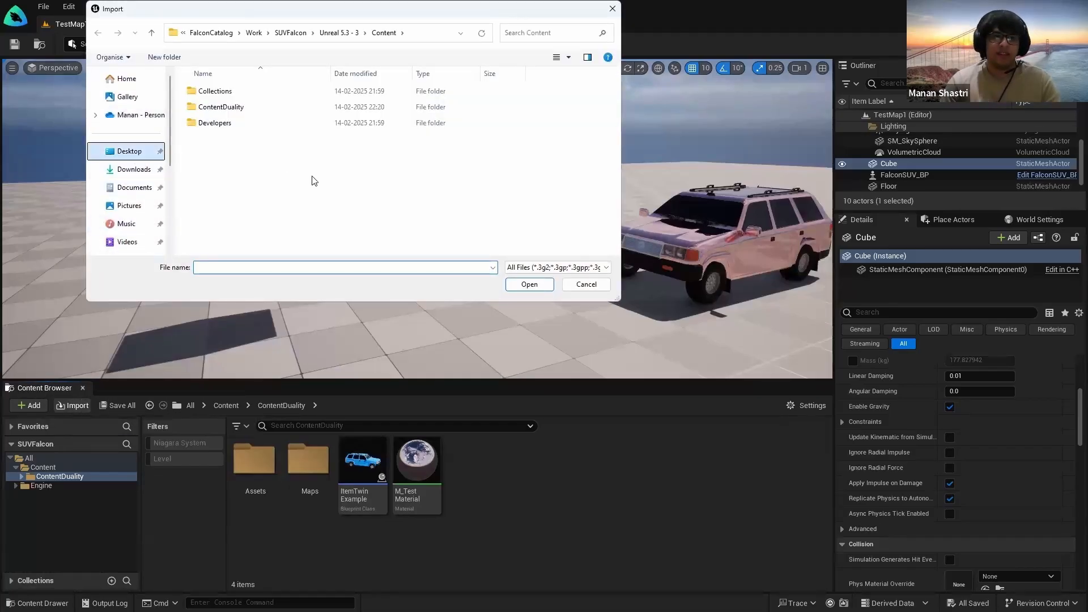
click(295, 135)
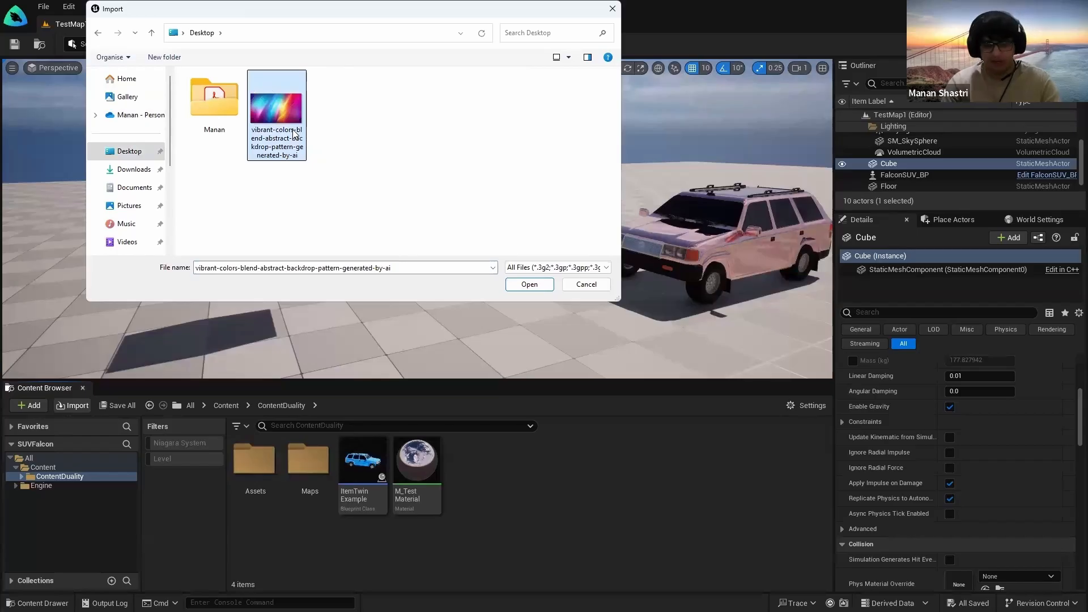
click(294, 133)
text(T_SampleTexture)
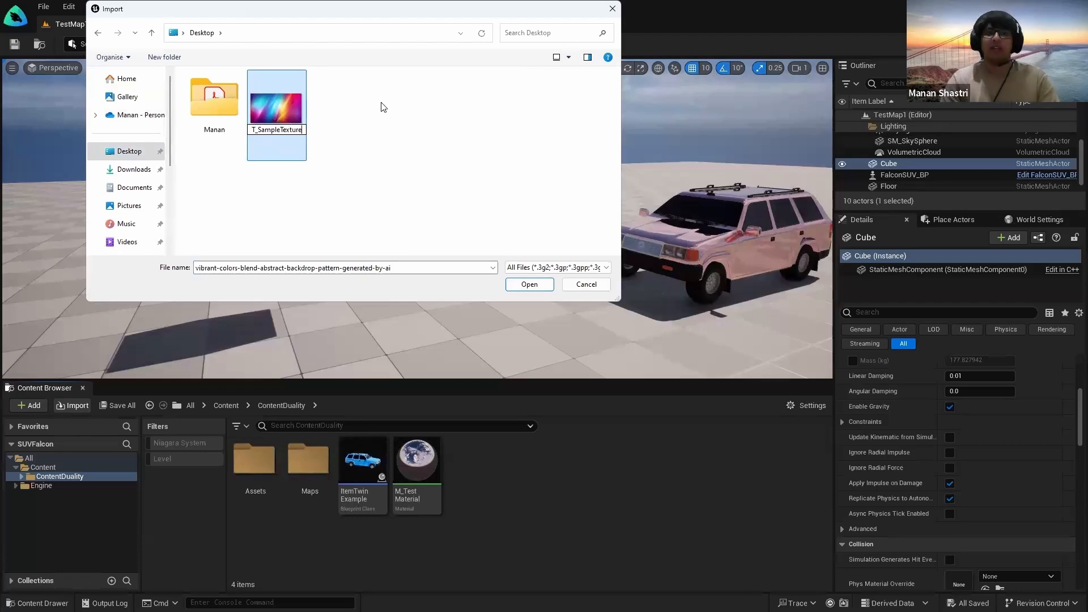
key(Return)
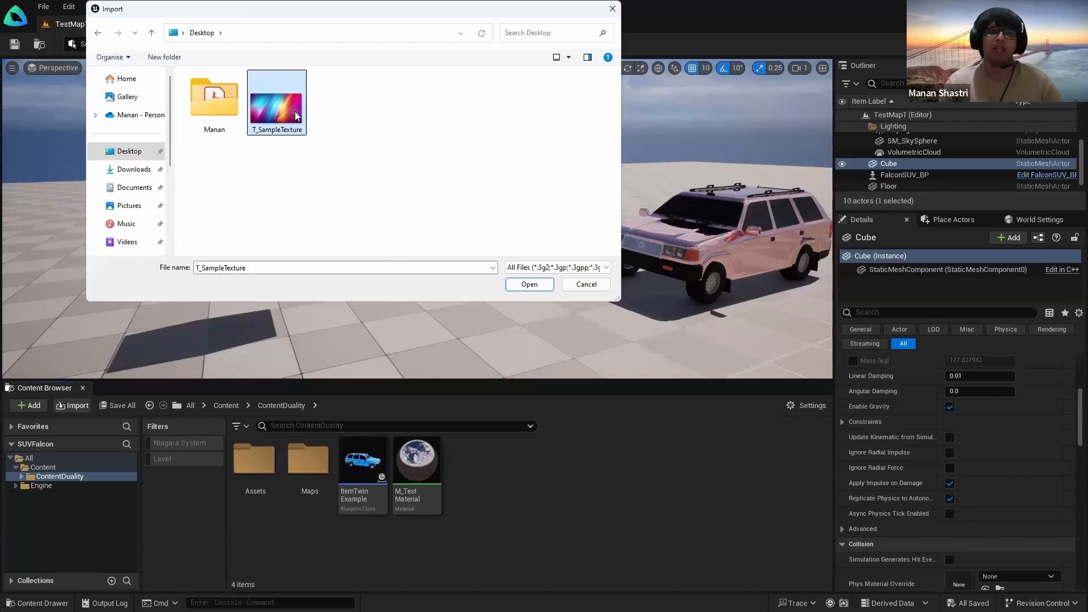
click(529, 284)
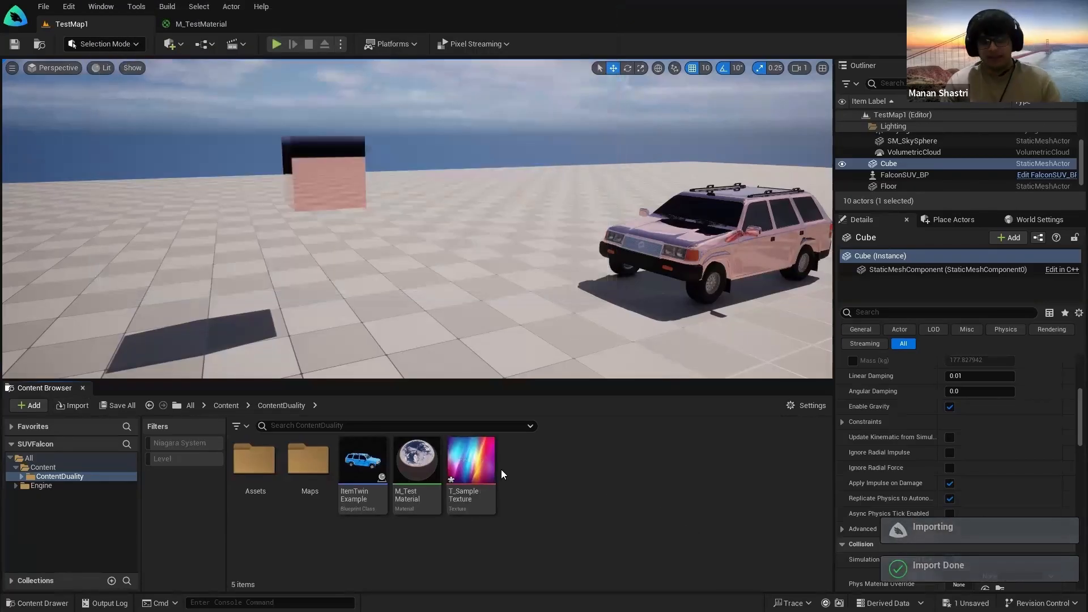
Step: Inspect the 5600x3200 T_SampleTexture in the texture viewer, then close it
double_click(480, 473)
scroll(576, 393, down, 2)
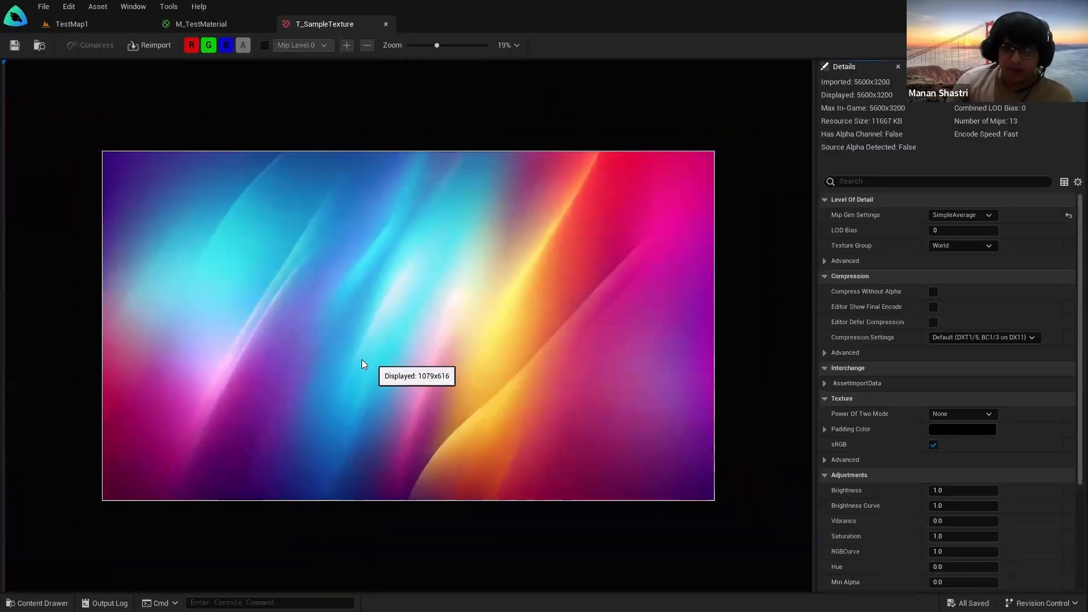
scroll(354, 371, down, 1)
scroll(357, 379, up, 3)
scroll(359, 377, down, 3)
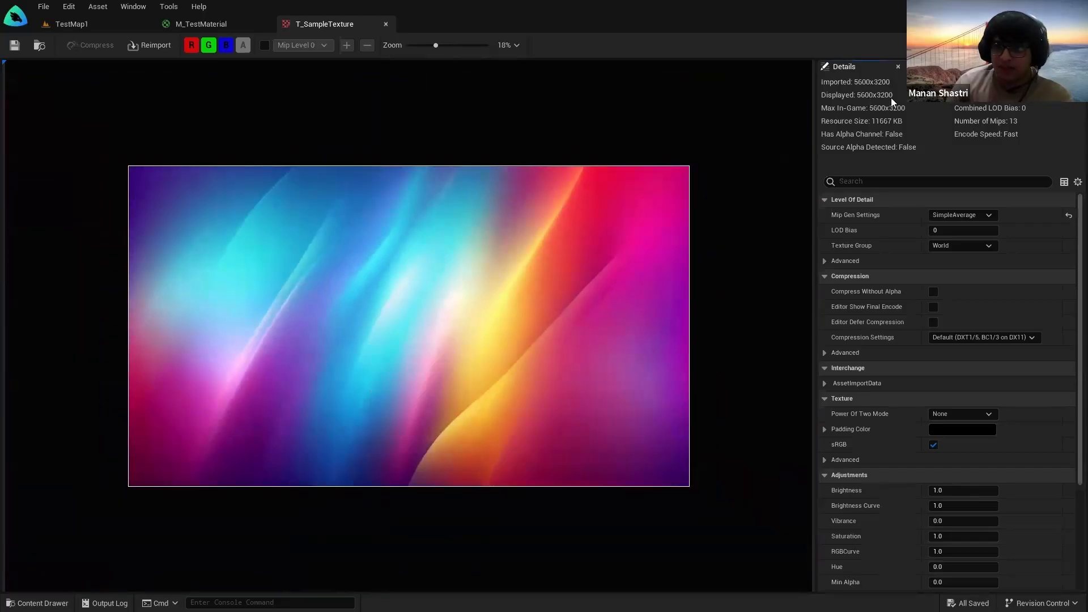
click(386, 24)
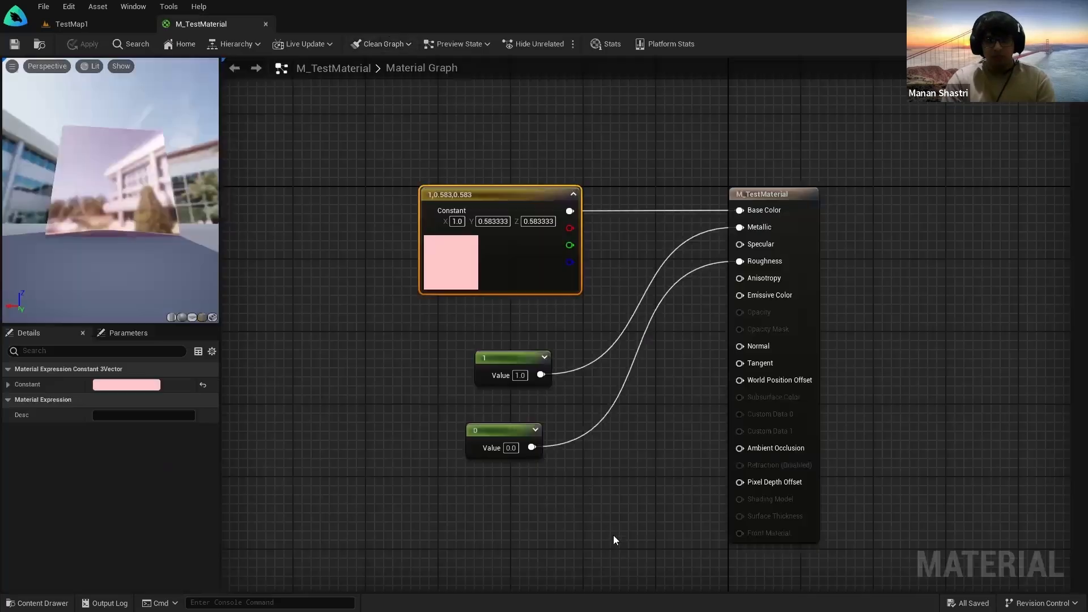
Step: Delete the pink Constant3Vector node from the M_TestMaterial graph
click(125, 26)
mouse_move(337, 178)
right_down()
mouse_move(317, 173)
mouse_move(482, 177)
mouse_move(346, 198)
mouse_move(351, 218)
mouse_move(340, 183)
right_up()
key(w)
key(s)
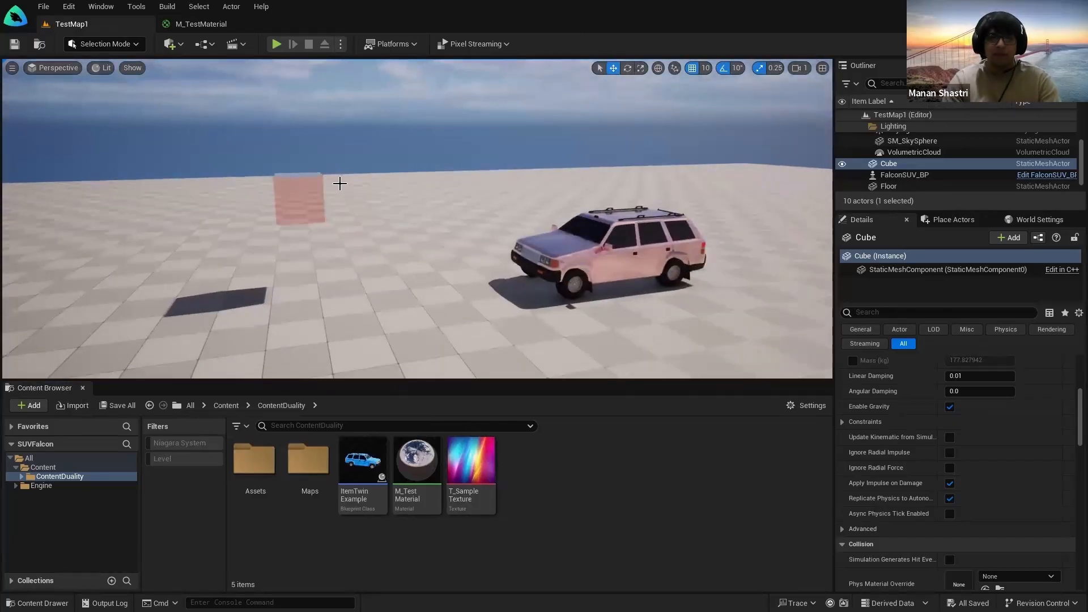
click(187, 26)
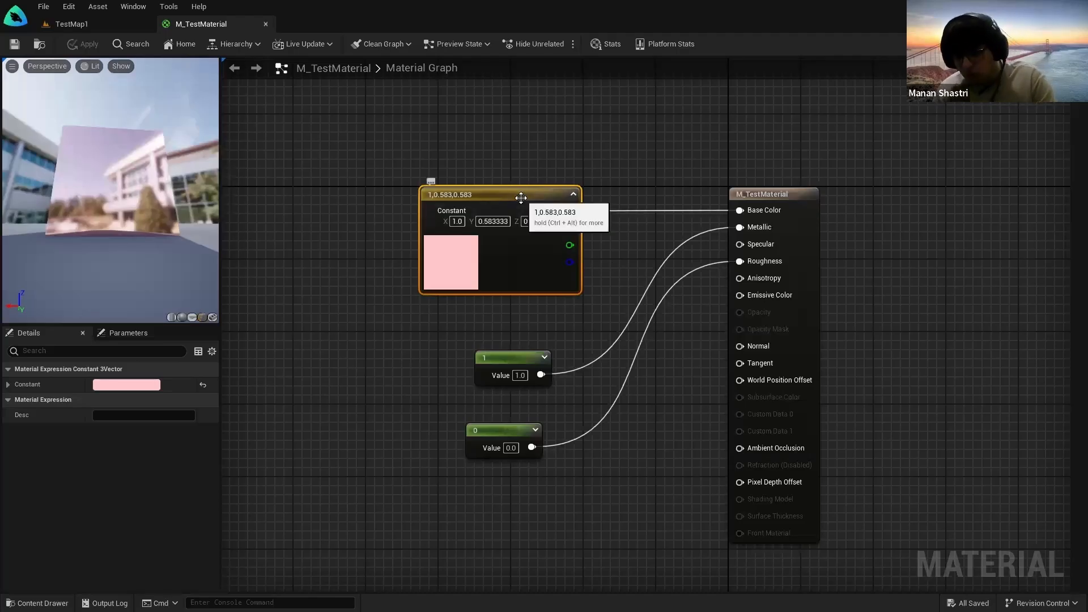
key(Delete)
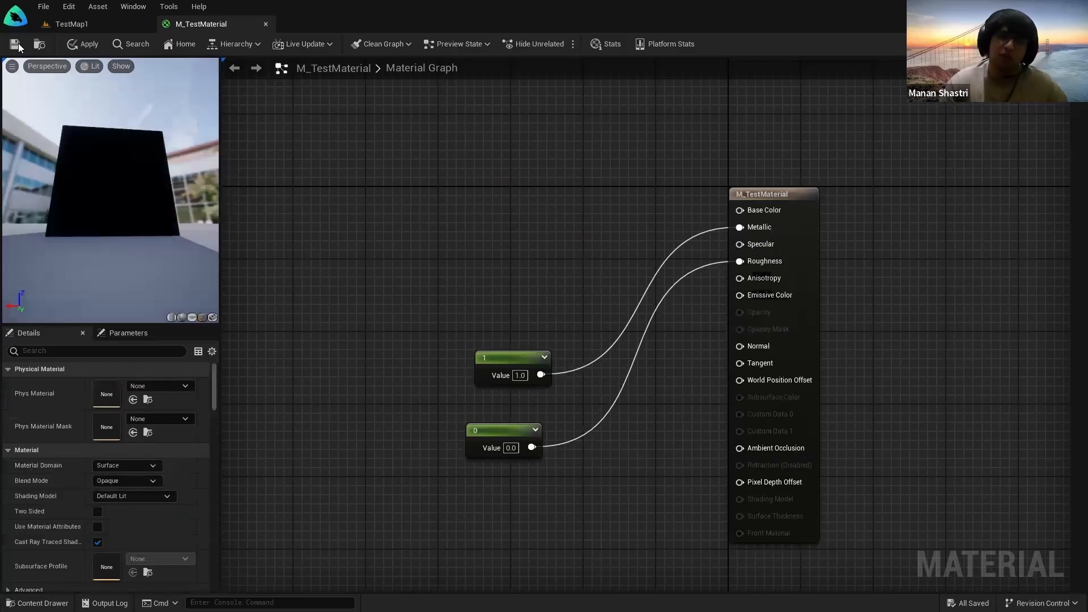
Step: Add T_SampleTexture to the graph as a Texture Sample node and position it
click(76, 27)
drag(451, 489, 412, 188)
drag(430, 316, 386, 252)
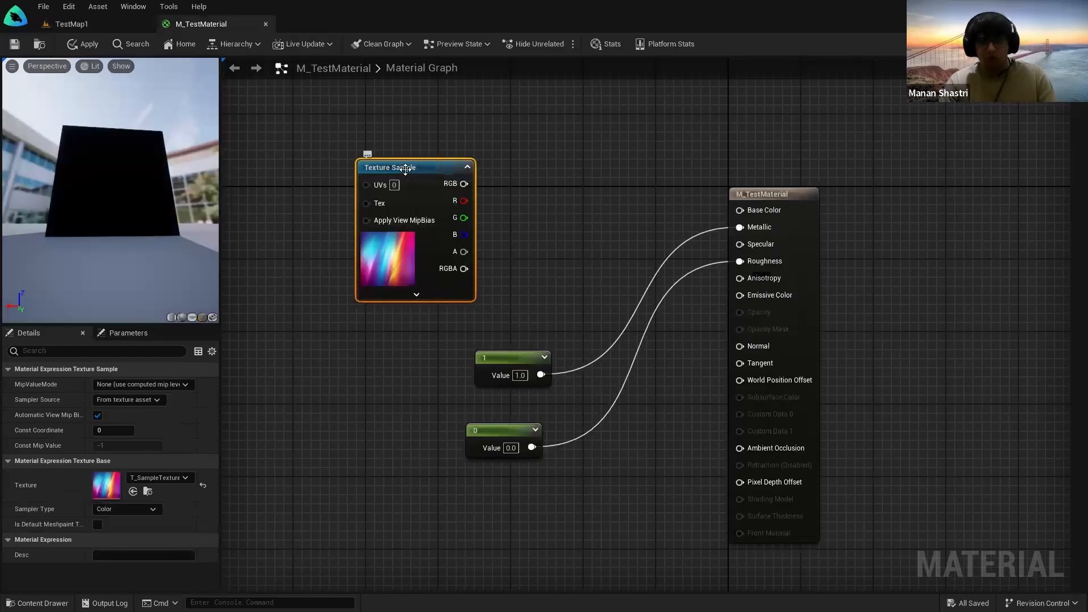
key(ctrl+x)
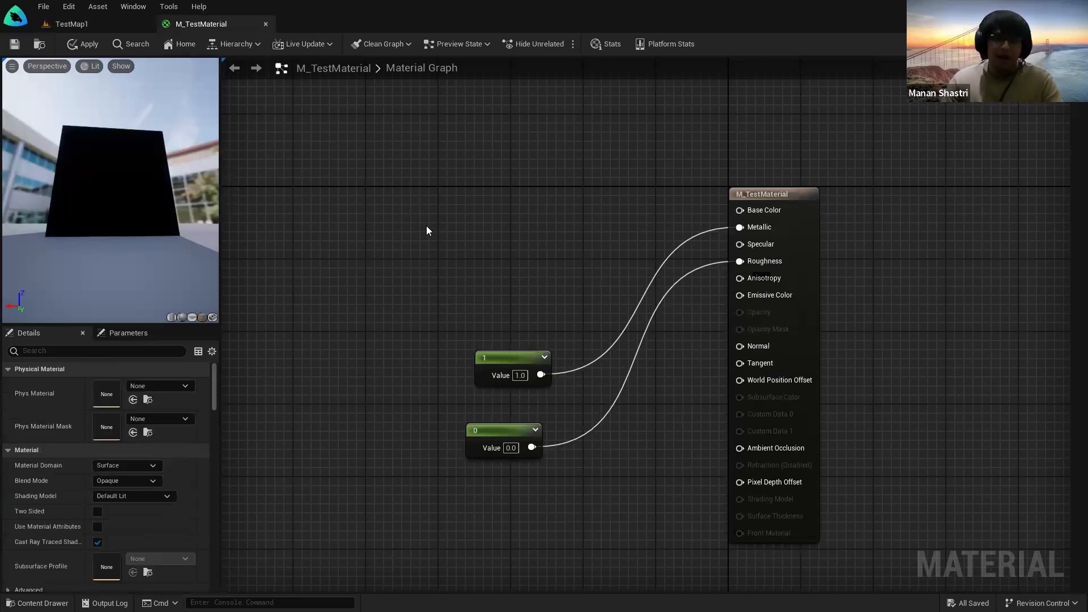
key(ctrl+v)
drag(446, 215, 387, 168)
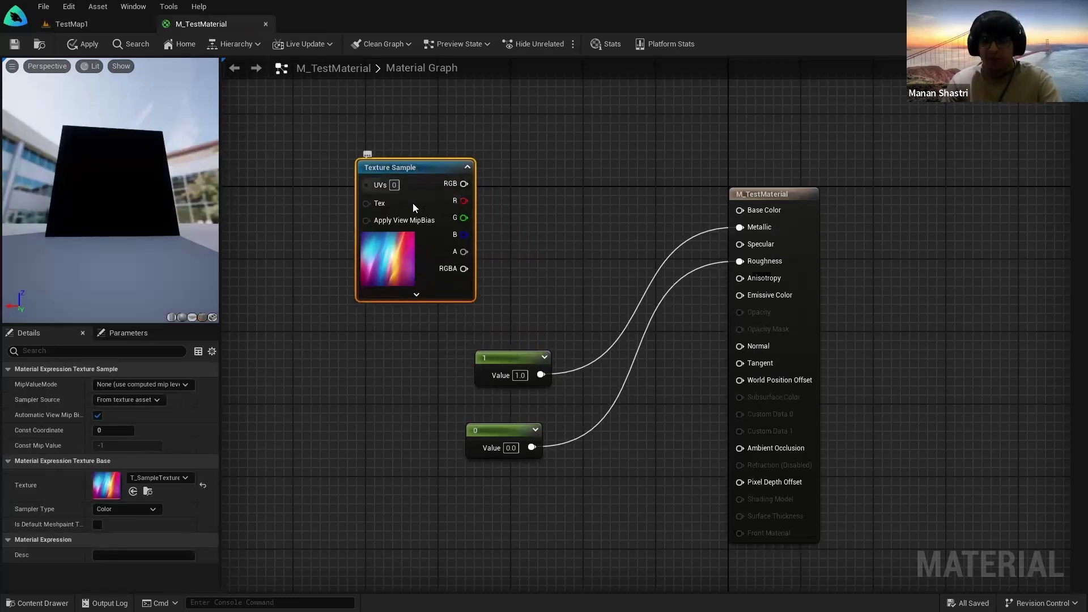
key(Delete)
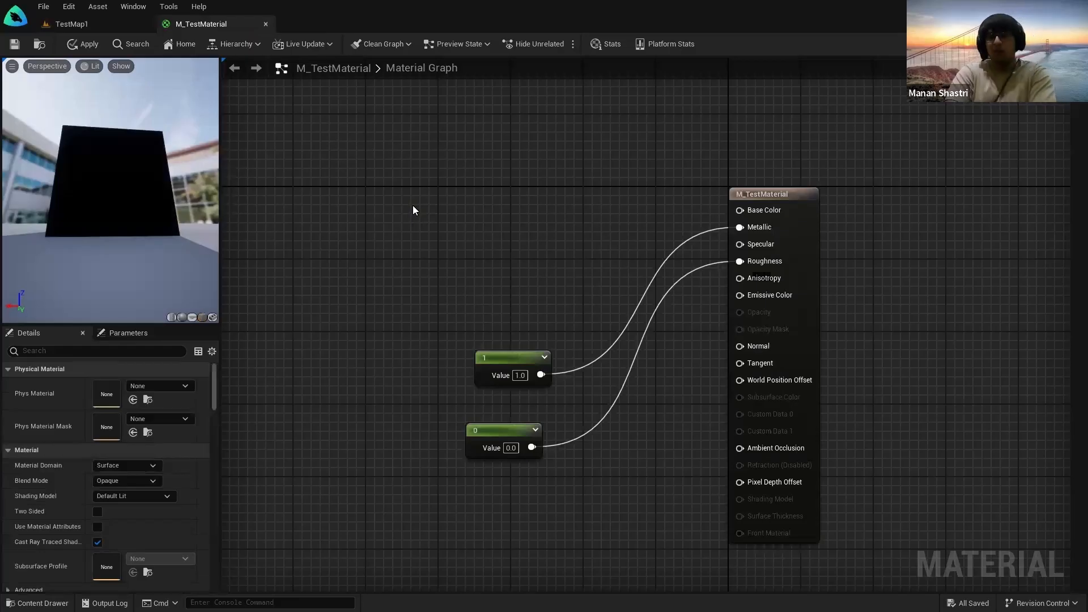
key(ctrl+v)
drag(445, 215, 426, 196)
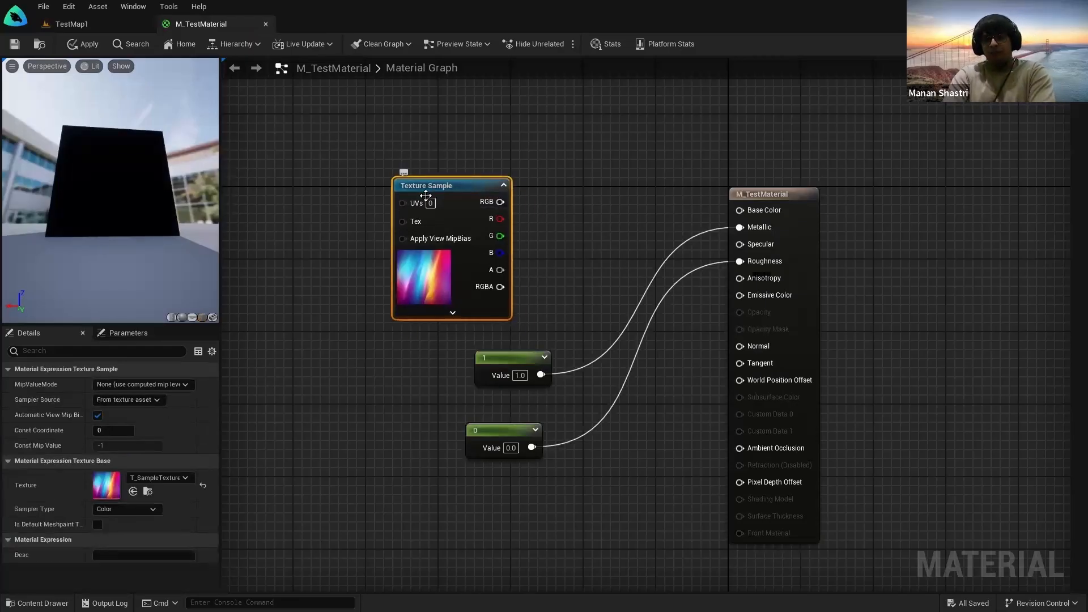
Step: Delete the old Texture Sample node from the M_TestMaterial graph
click(101, 23)
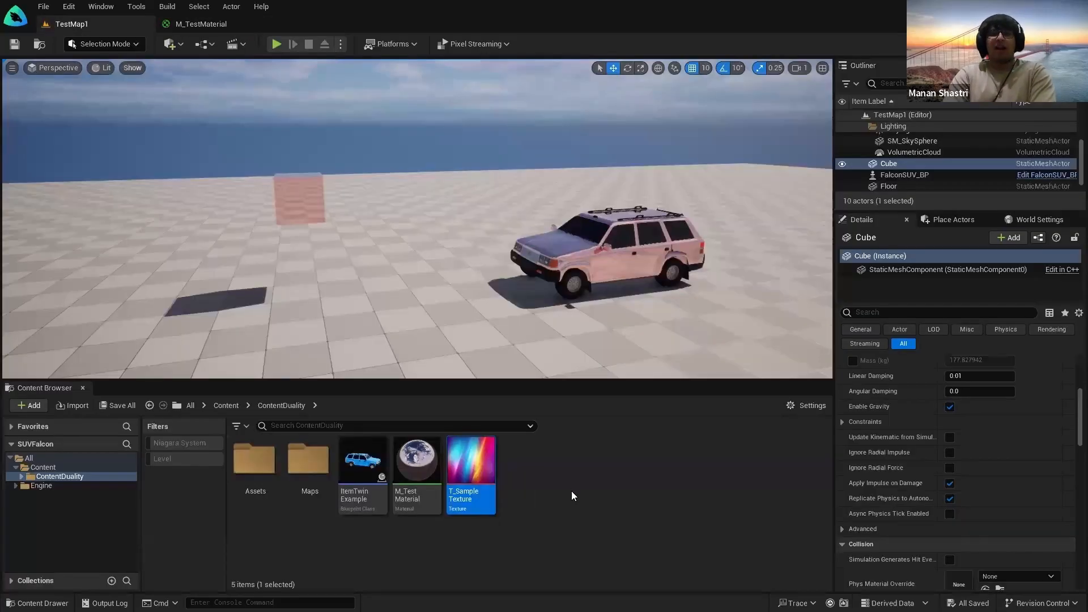
click(208, 23)
click(129, 21)
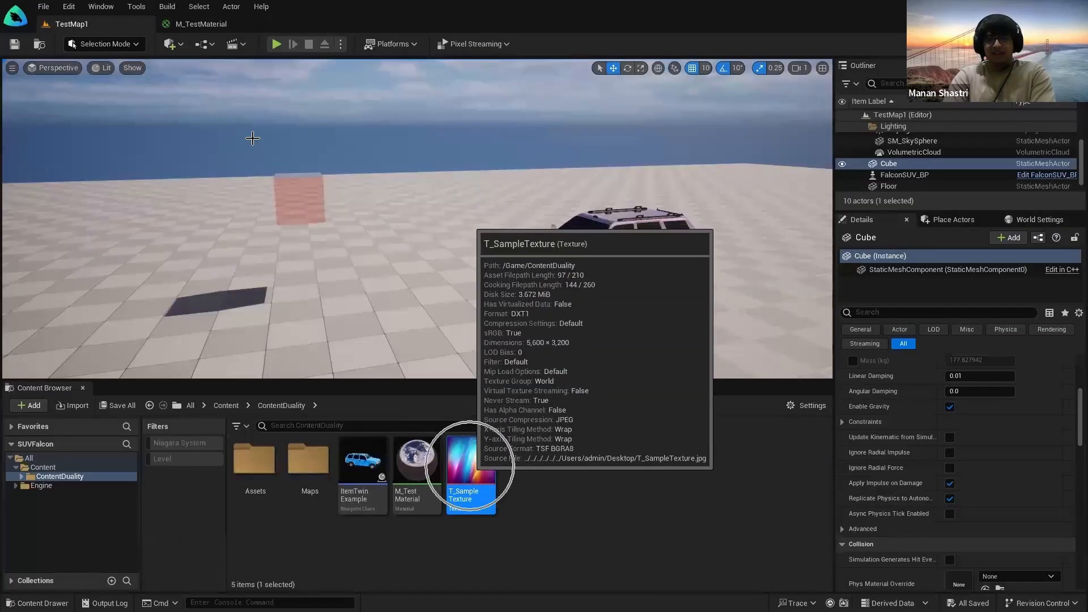
click(208, 25)
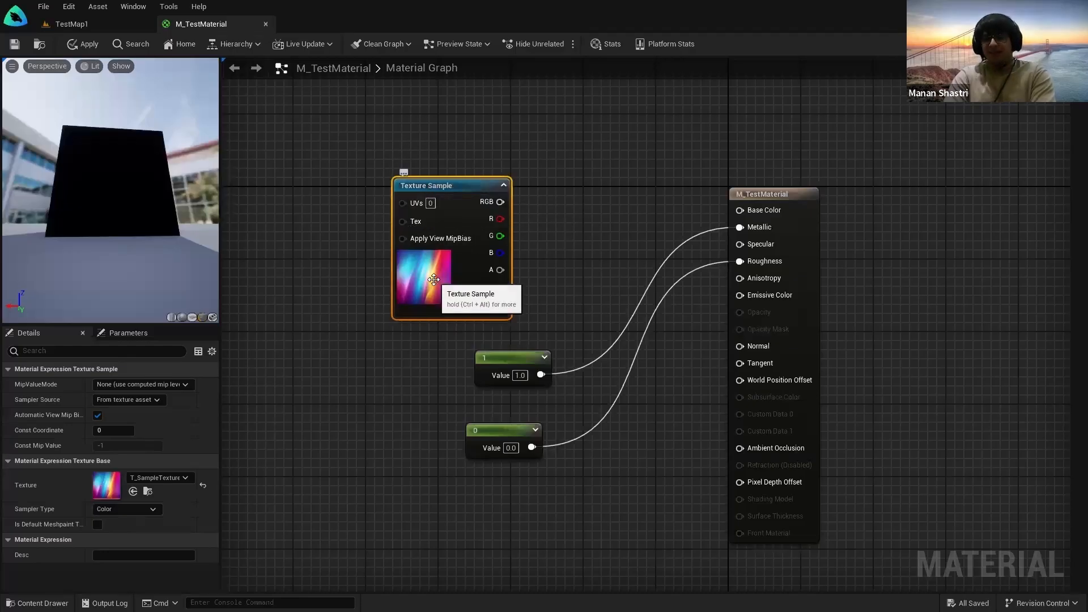
key(Delete)
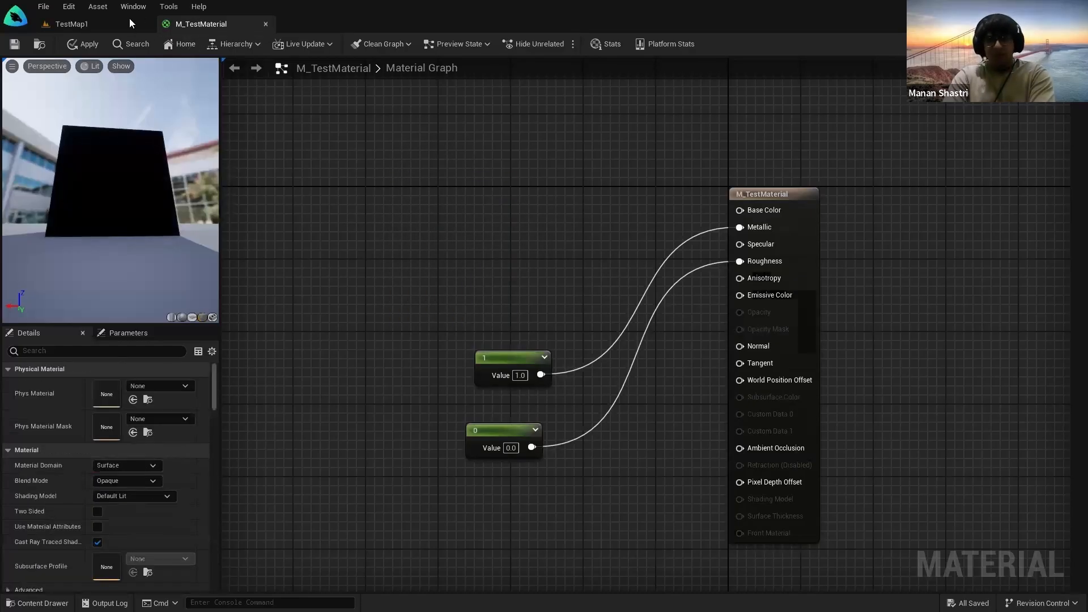
click(71, 24)
click(208, 24)
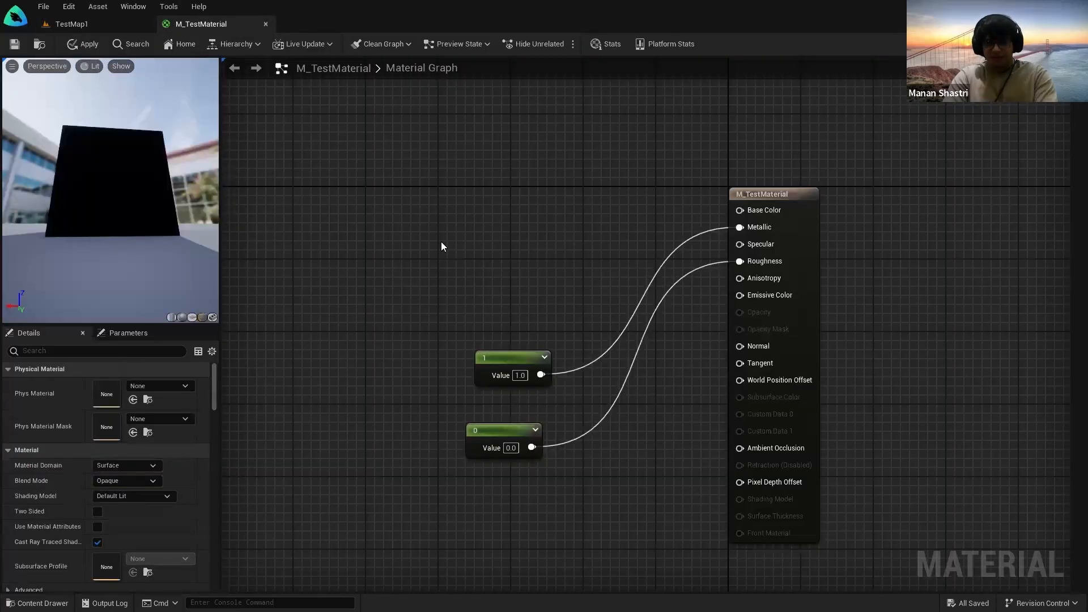
Step: Add a new Texture Sample node and assign T_SampleTexture to it
key(t)
click(413, 187)
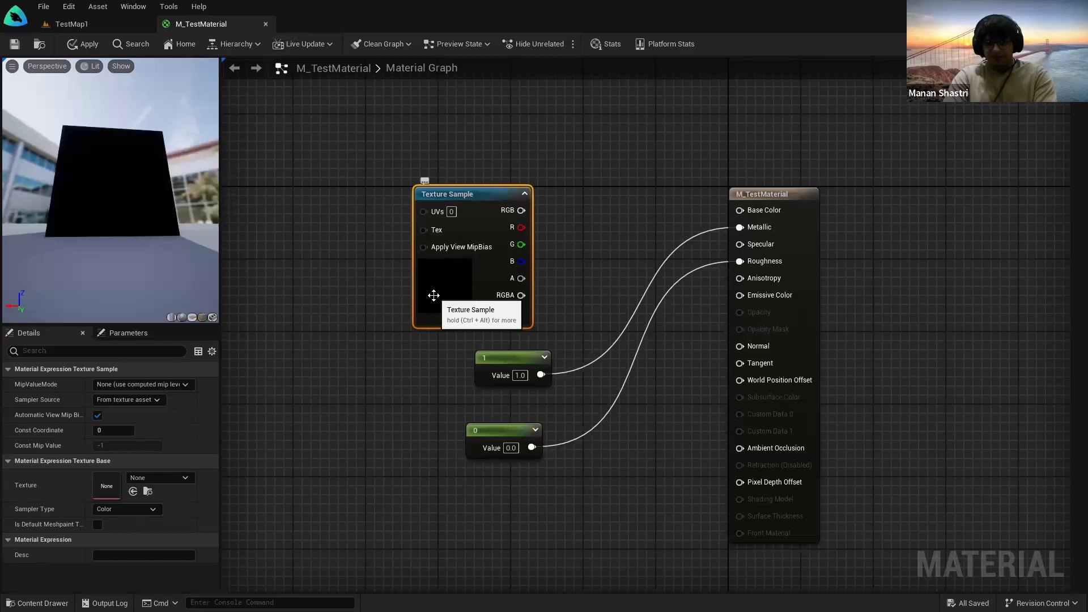
drag(445, 194, 433, 176)
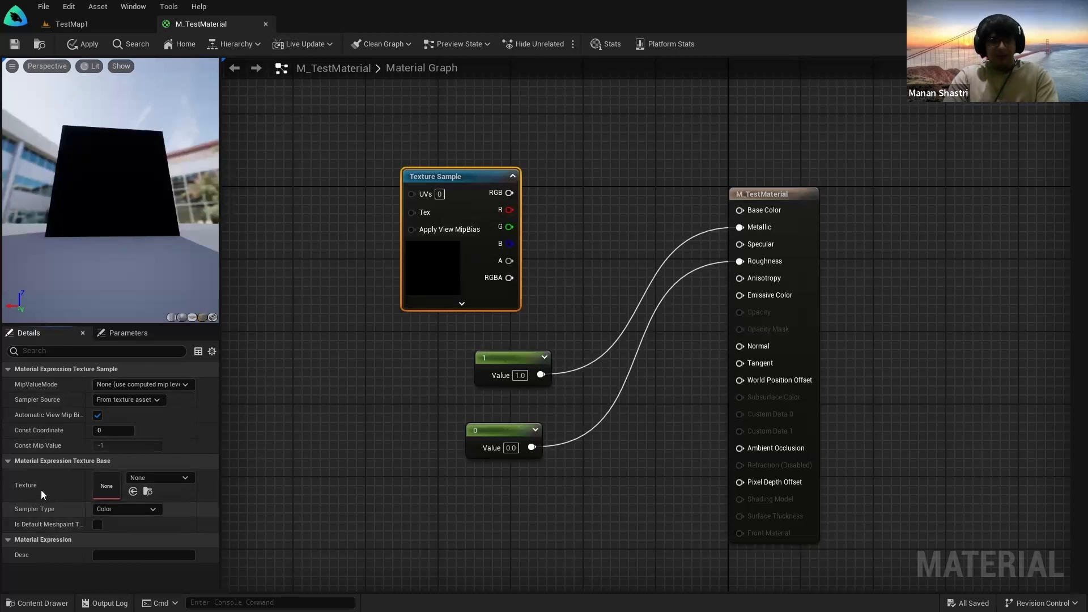
click(168, 481)
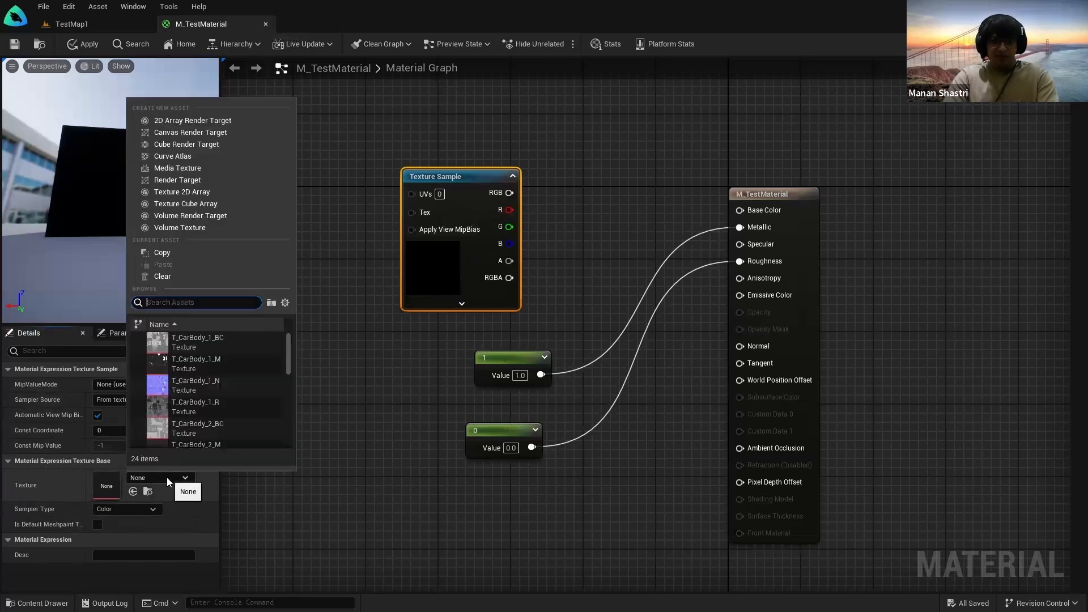
text(T_)
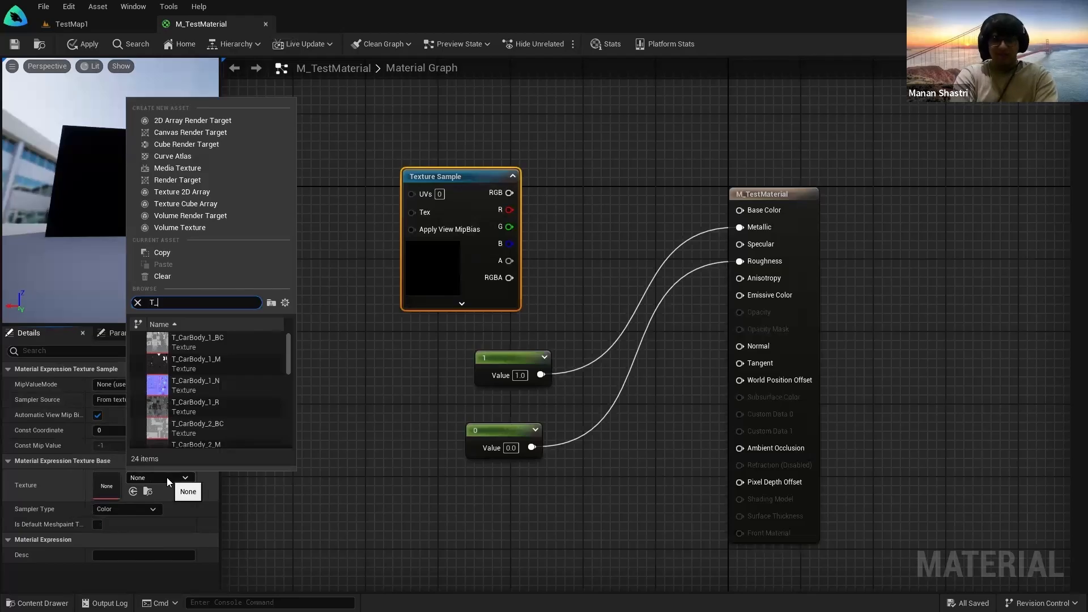
text(Sample)
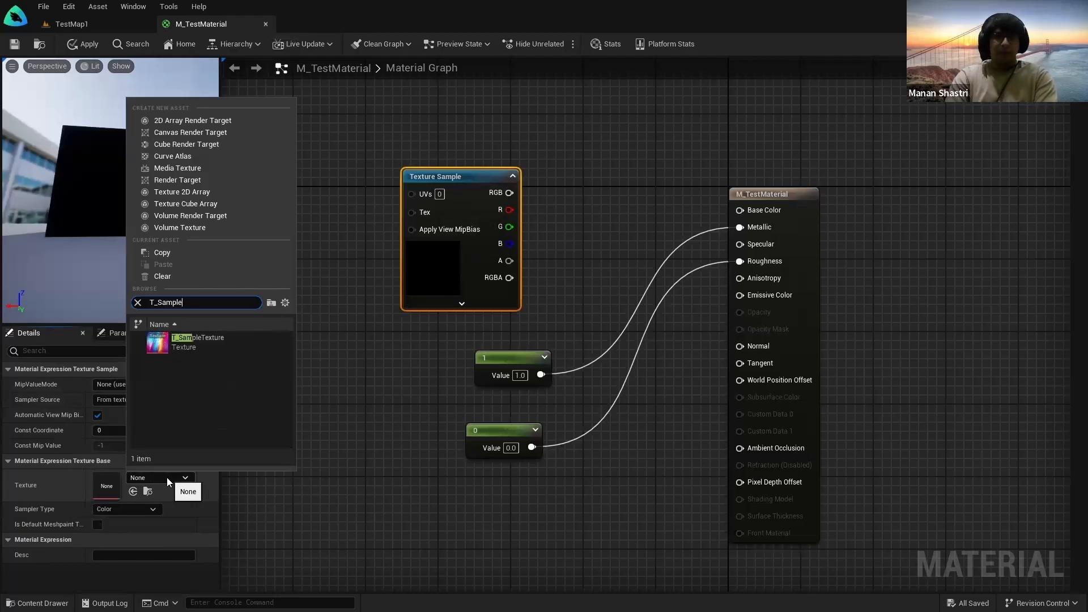
click(184, 338)
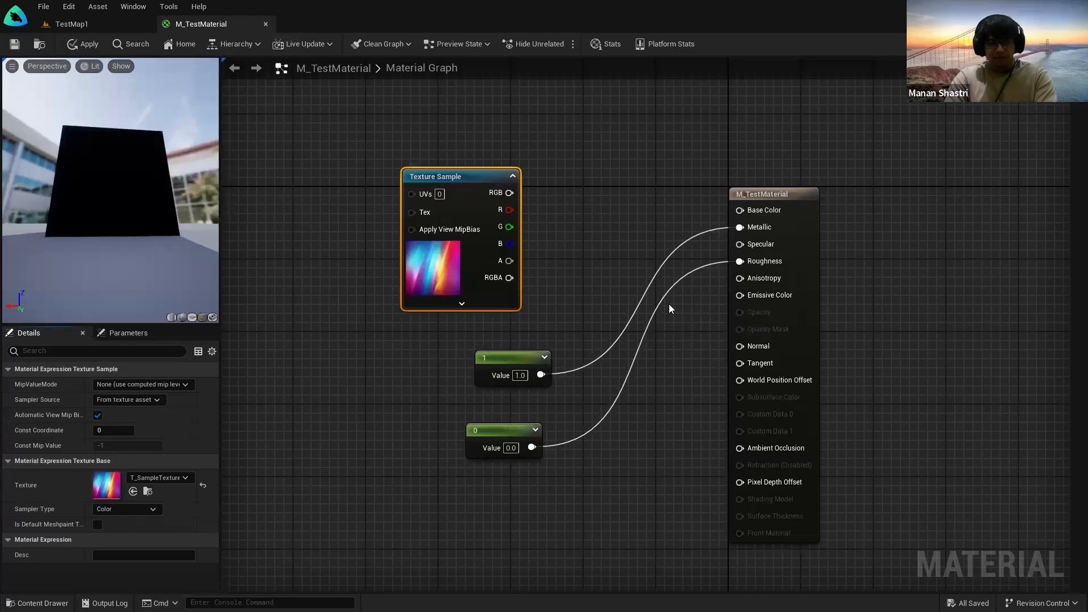
Step: Wire the texture's RGB output into Base Color and save the material
drag(510, 192, 763, 212)
drag(119, 236, 56, 91)
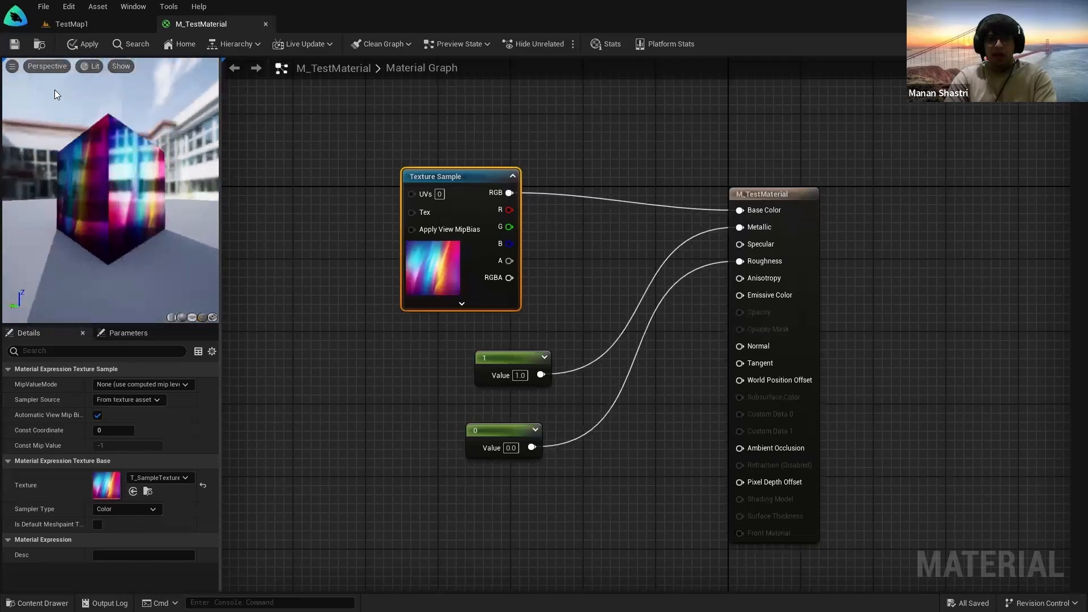
click(15, 44)
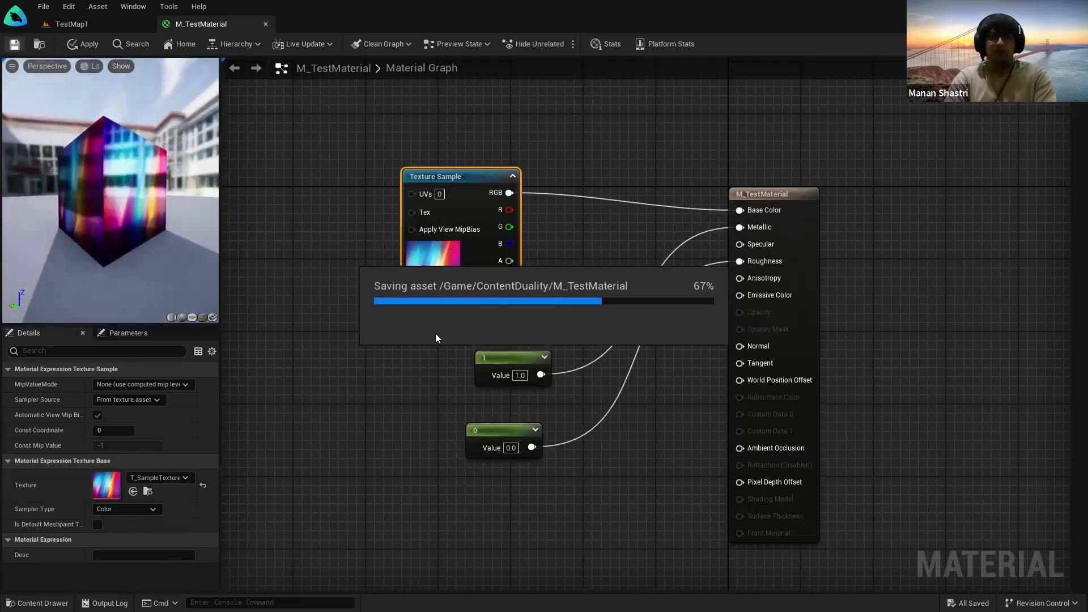
click(100, 28)
Step: Fly around the rainbow-textured cube and SUV in TestMap1, then select the SUV
key(w)
right_drag(422, 272, 397, 286)
key(d)
key(w)
key(w)
key(d)
key(d)
key(a)
key(a)
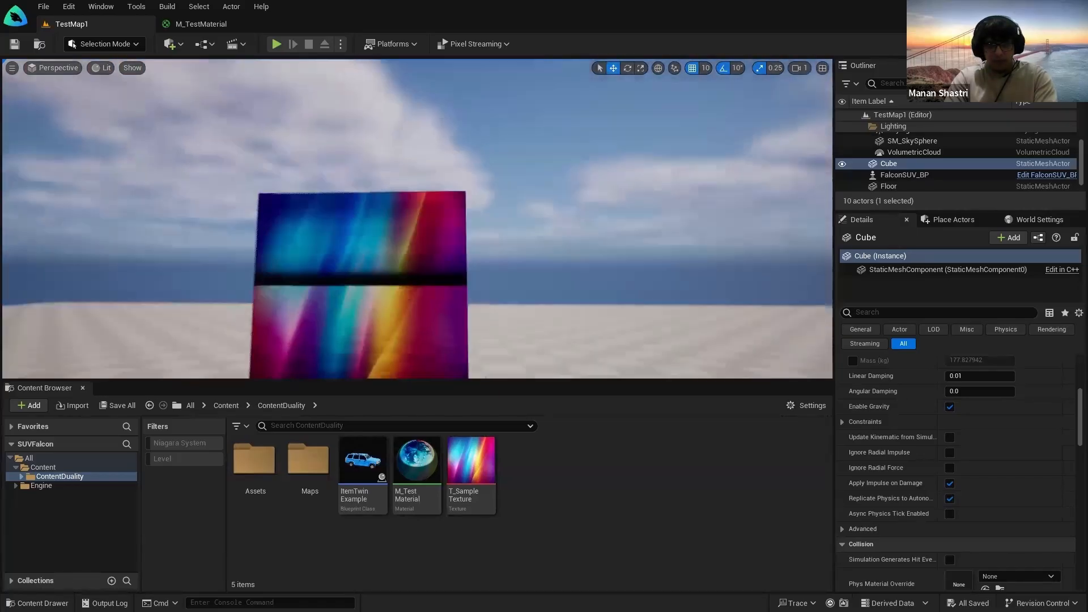
key(s)
right_drag(397, 250, 317, 298)
key(s)
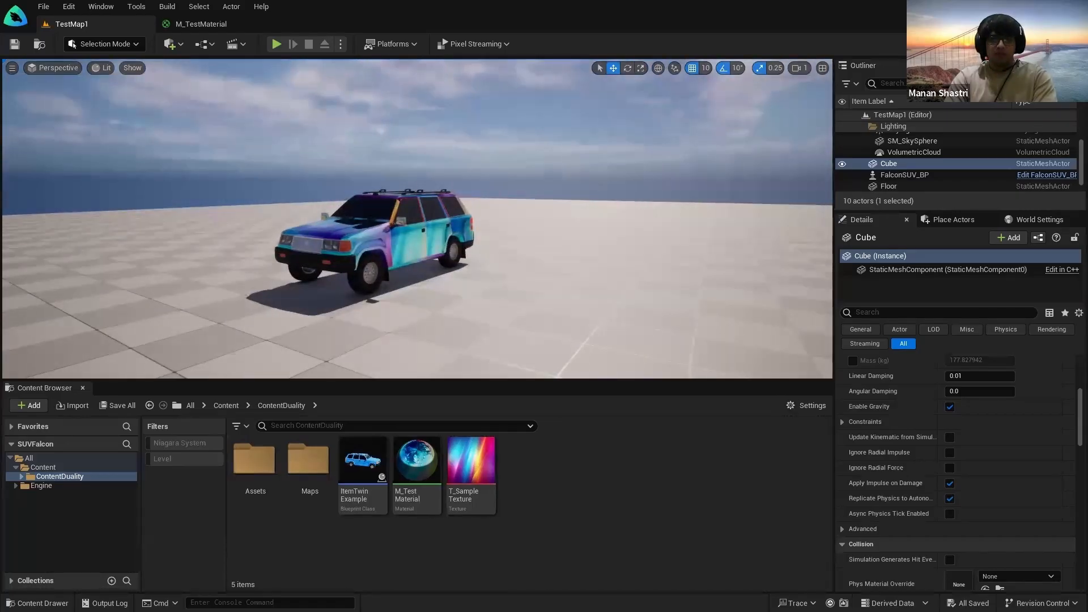
key(w)
right_drag(363, 250, 306, 264)
key(s)
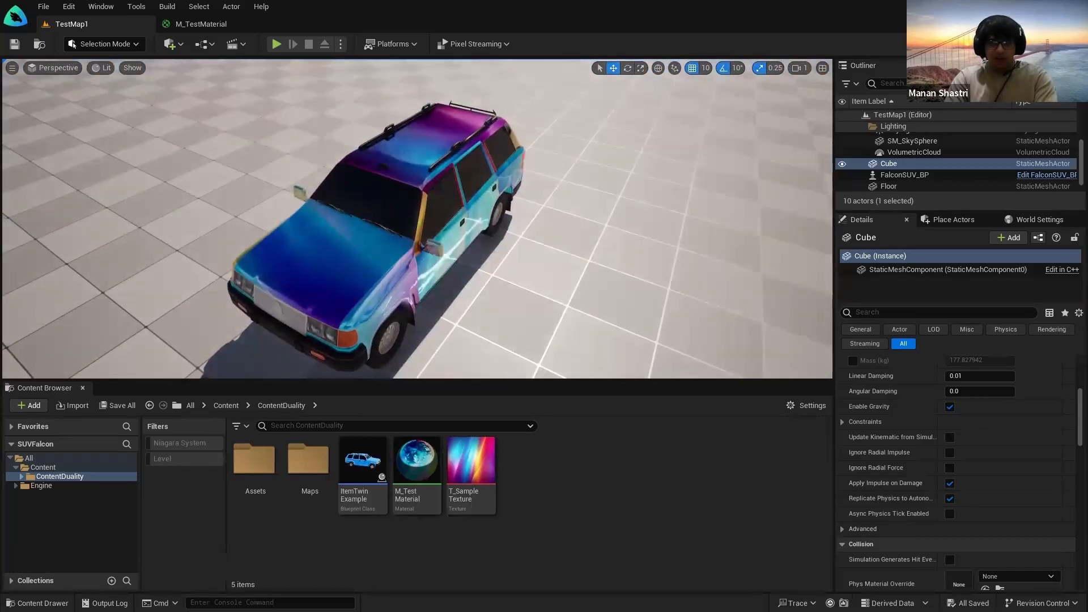
click(318, 232)
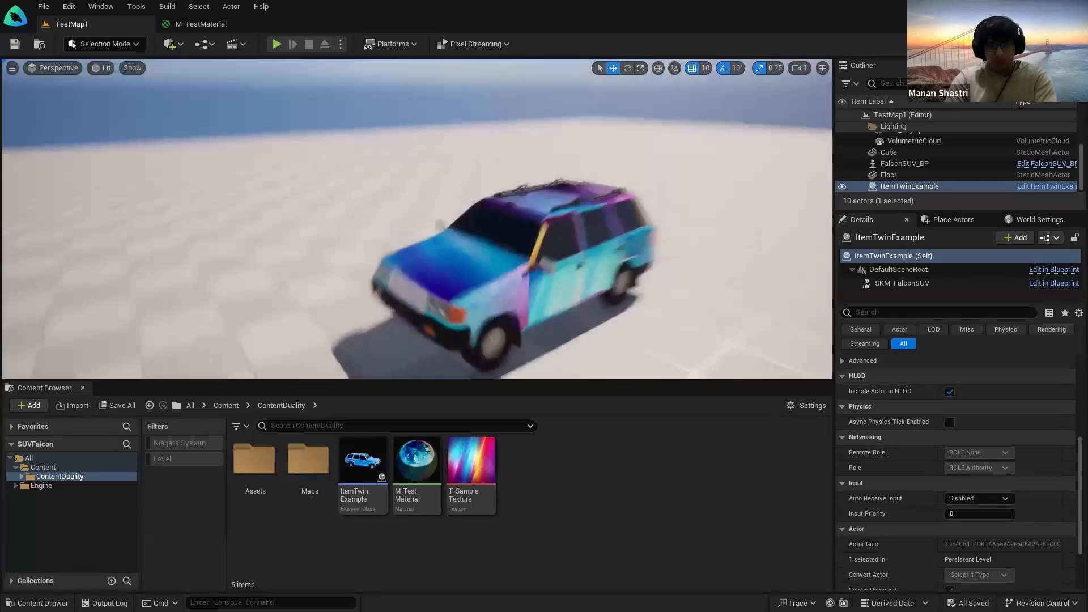
Step: Fly the level camera up close to inspect the textured cube
right_drag(417, 219, 572, 235)
key(w)
key(s)
key(w)
key(s)
key(w)
right_drag(329, 225, 323, 233)
key(w)
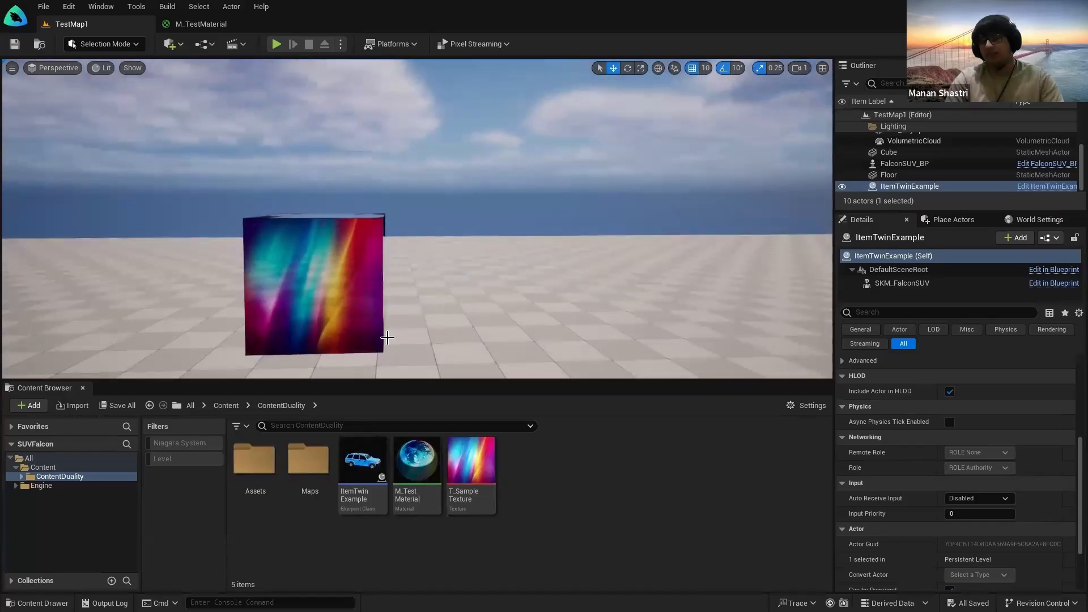
key(s)
right_drag(413, 327, 414, 340)
right_drag(433, 298, 422, 299)
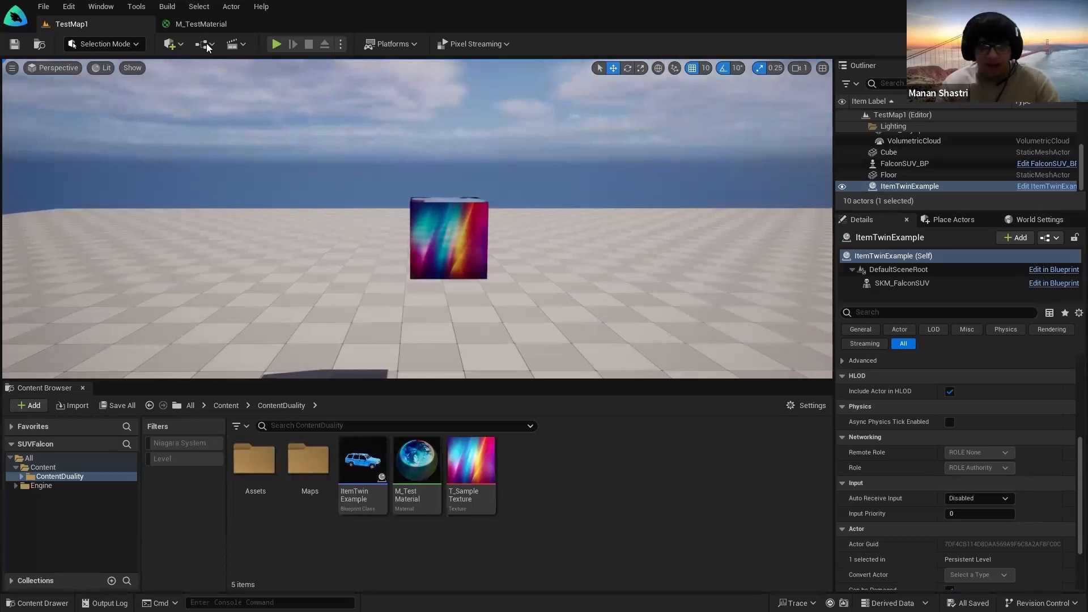
Step: In the M_TestMaterial graph, pan the view and clear the node selection
click(203, 23)
right_drag(293, 249, 422, 291)
click(421, 291)
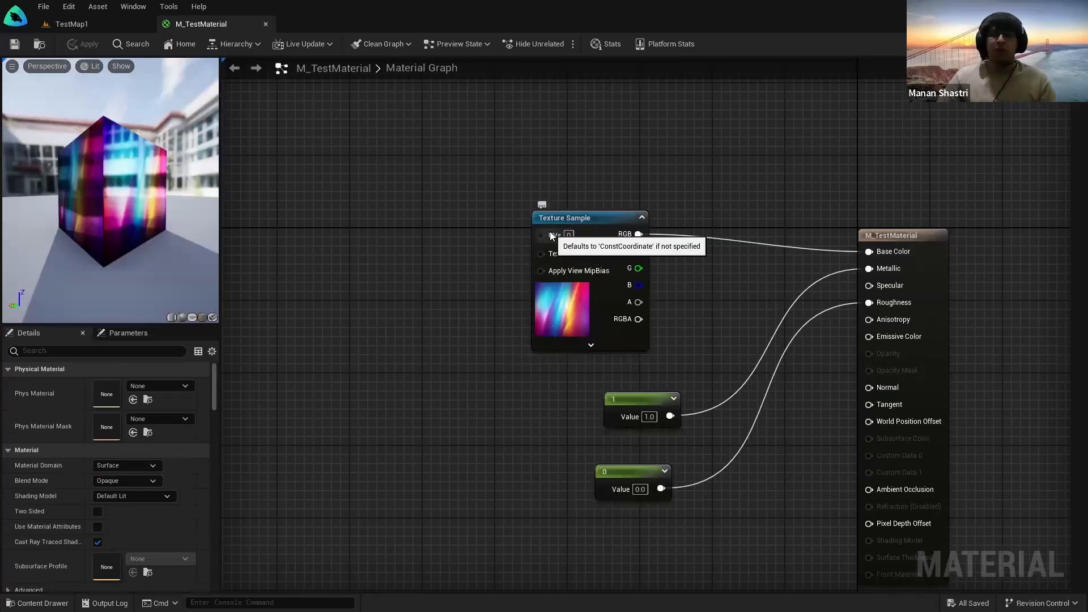
click(90, 26)
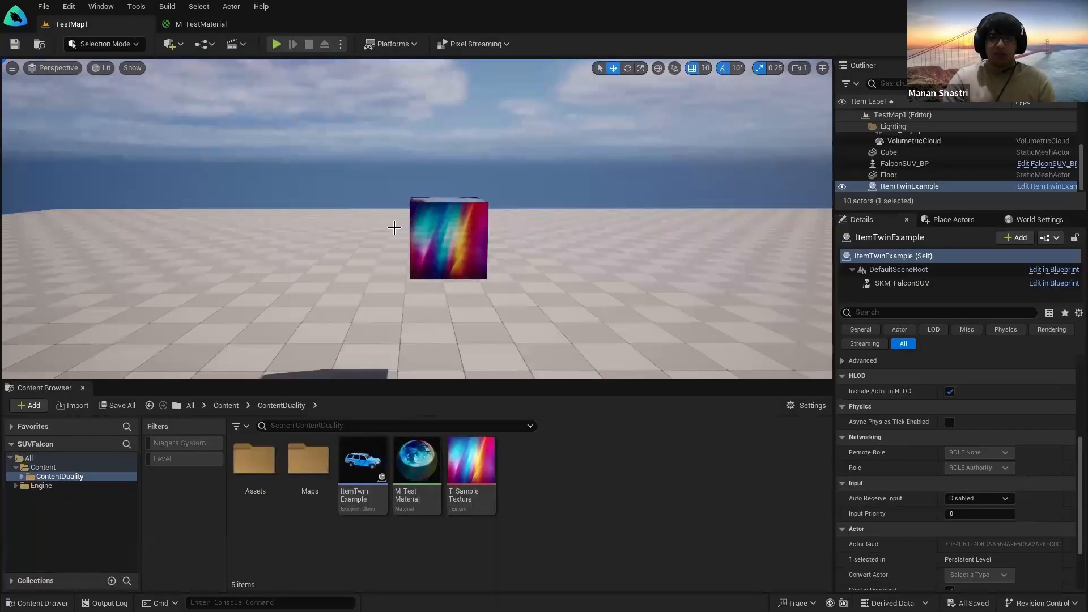
click(212, 25)
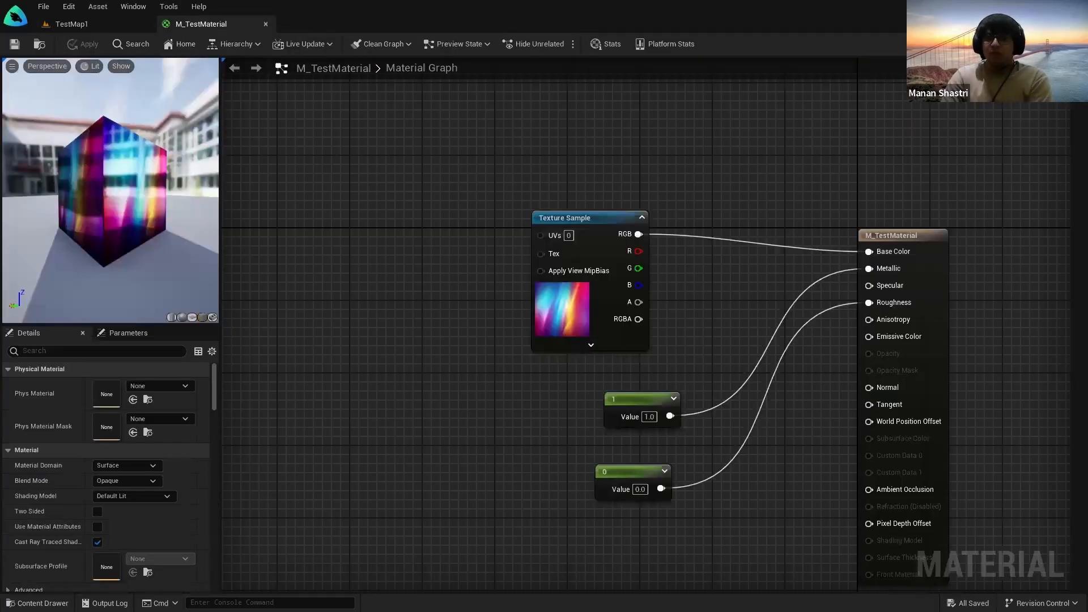
Step: Try placing a texture coordinate node in the graph, then delete it
right_drag(403, 262, 486, 281)
right_click(487, 282)
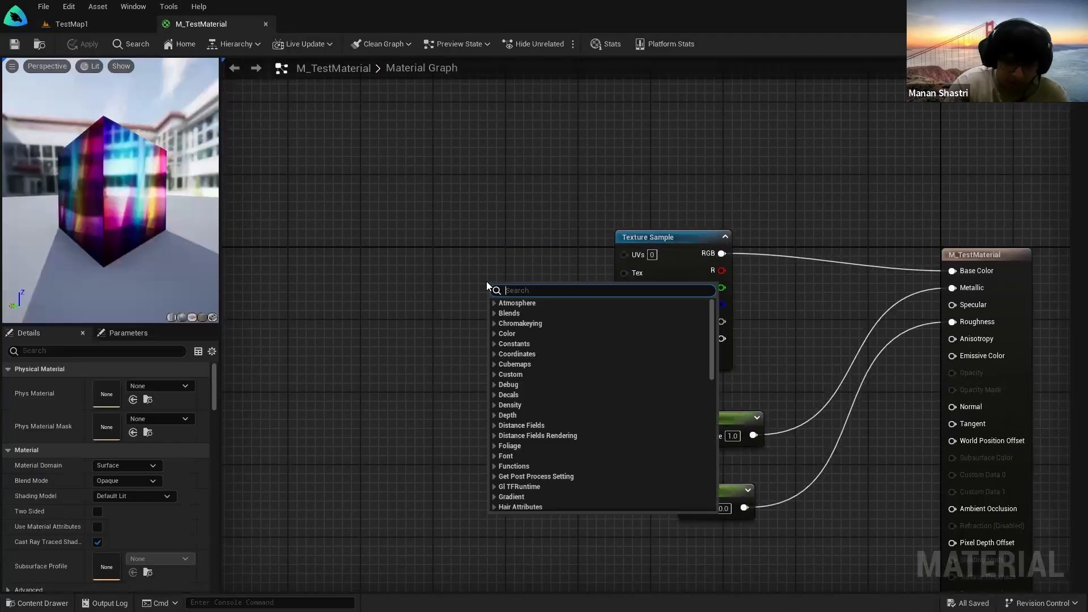
key(Escape)
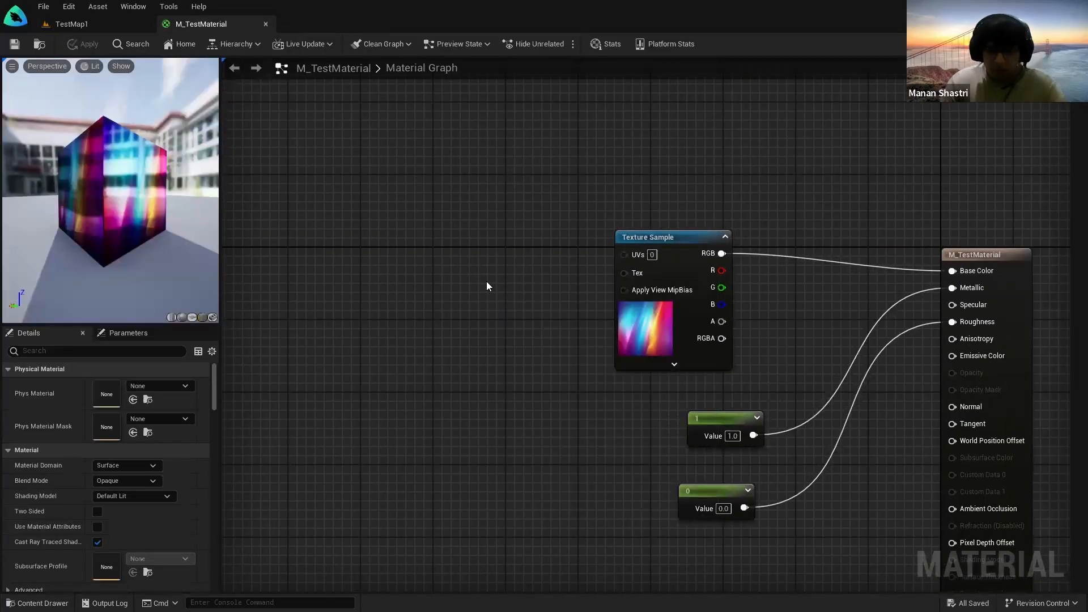
click(426, 260)
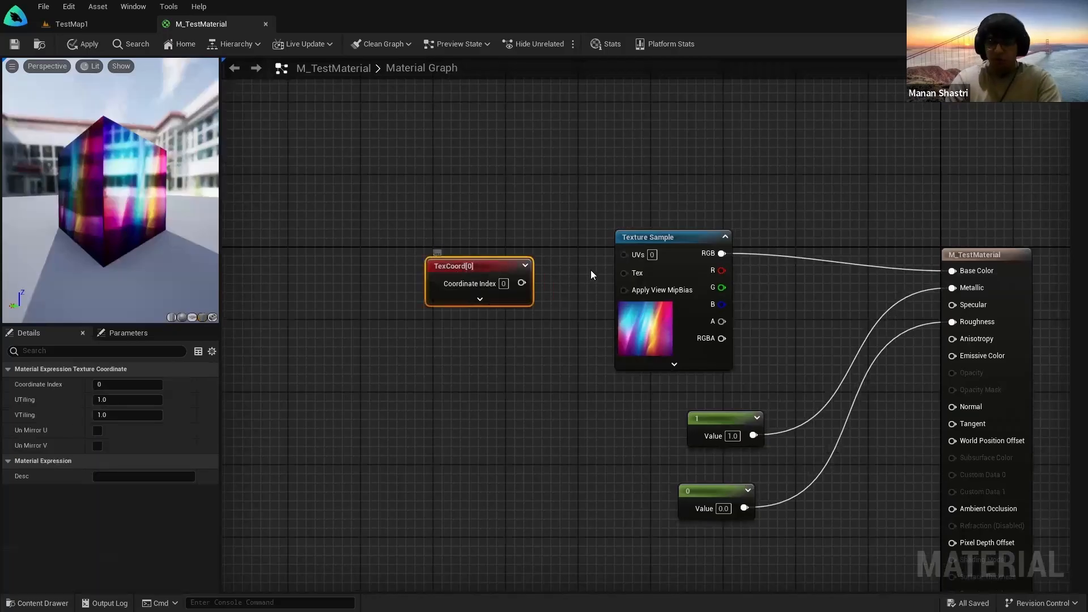
key(Delete)
Step: Add a TextureCoordinate node and wire TexCoord[0] into the Texture Sample's UVs
right_click(423, 252)
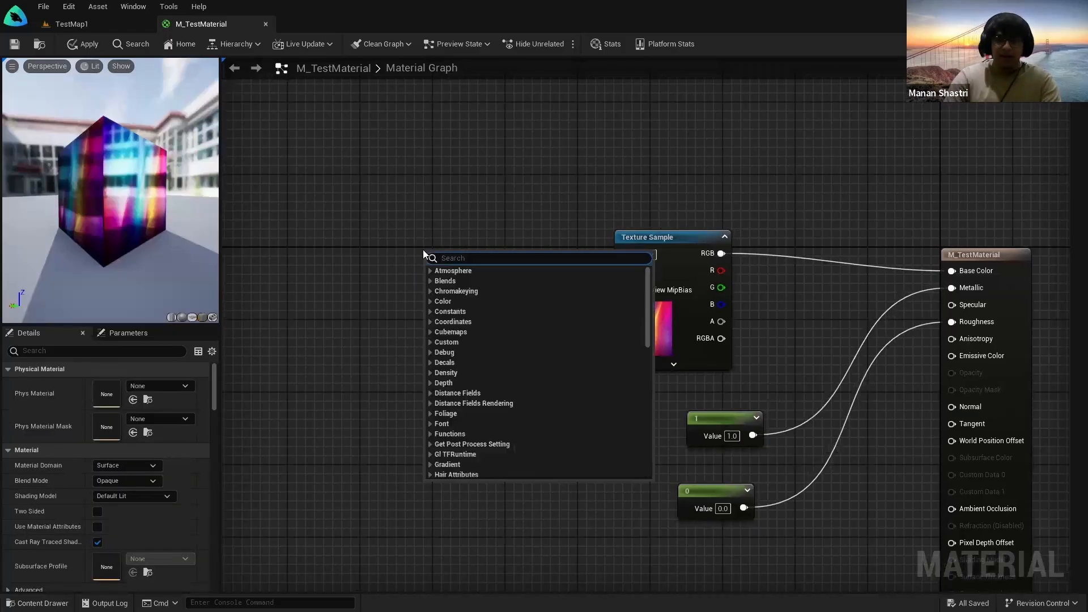
text(tex)
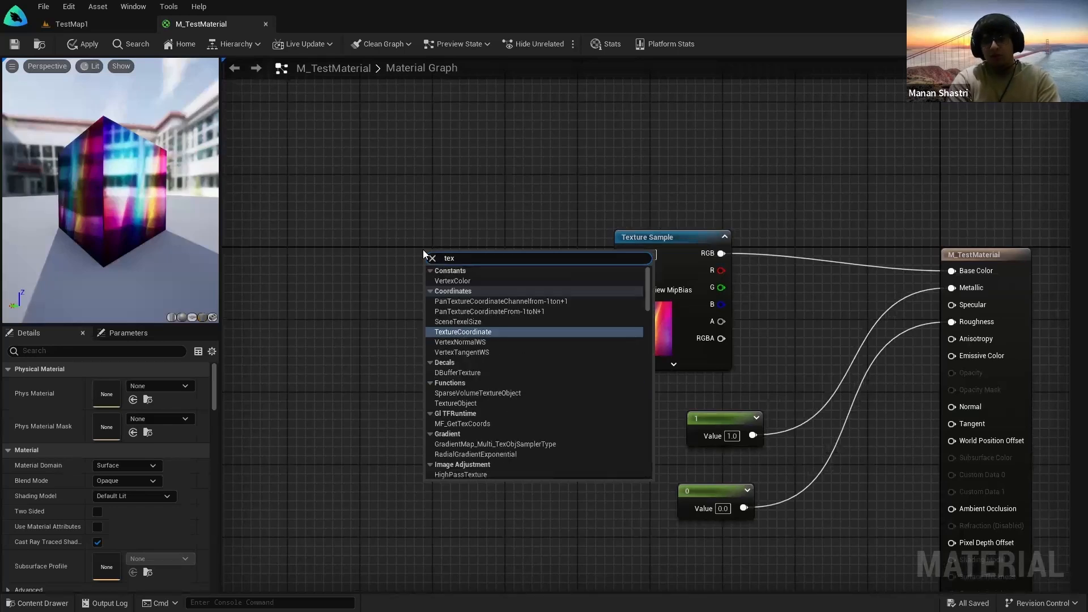
text(ture coor)
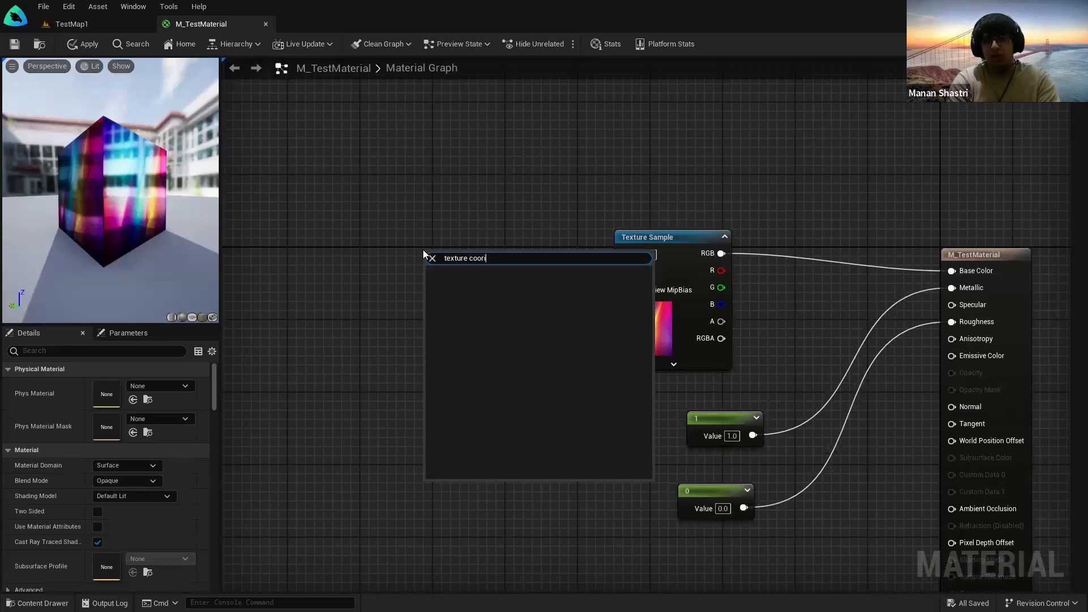
text(dinate)
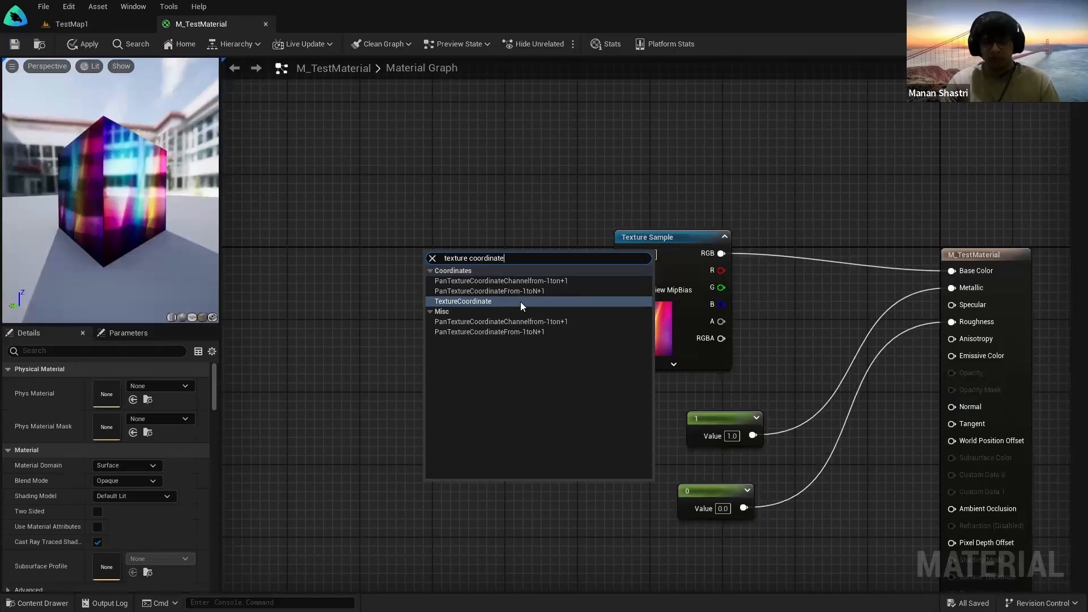
click(521, 301)
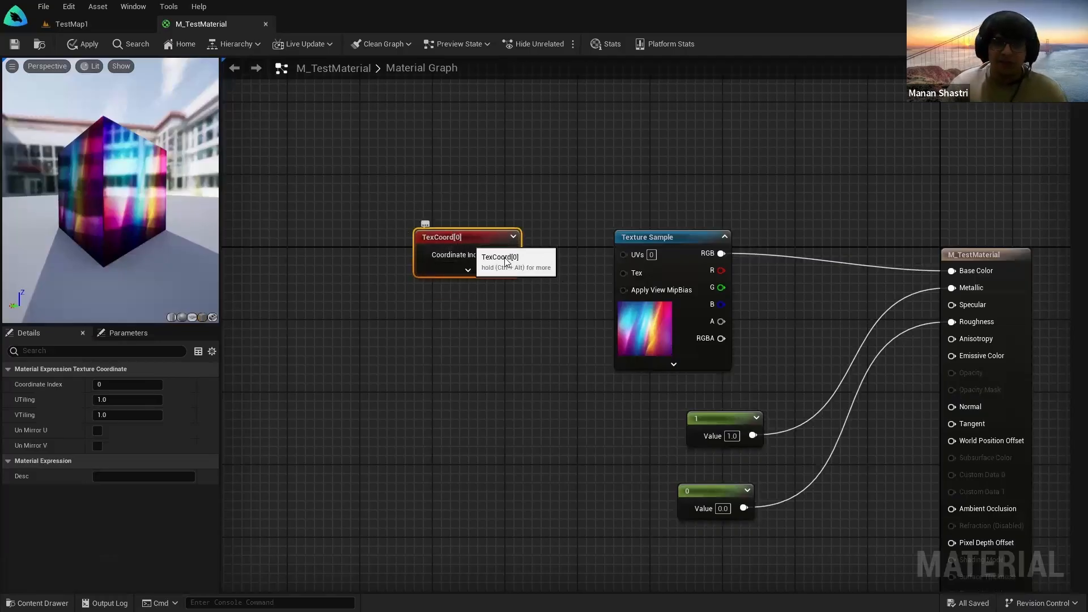
drag(510, 254, 624, 254)
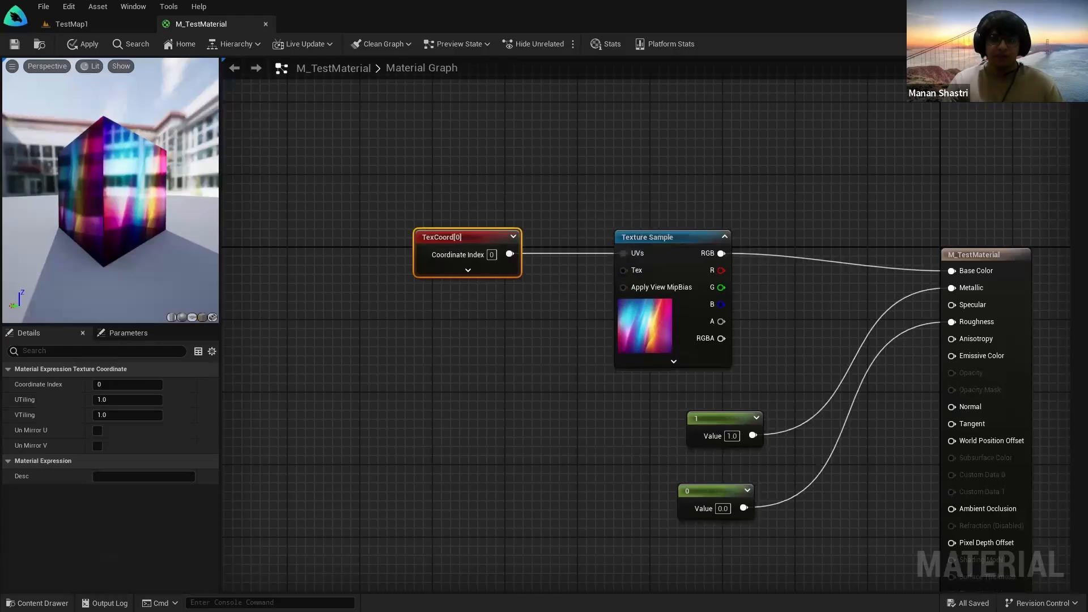
drag(73, 254, 92, 230)
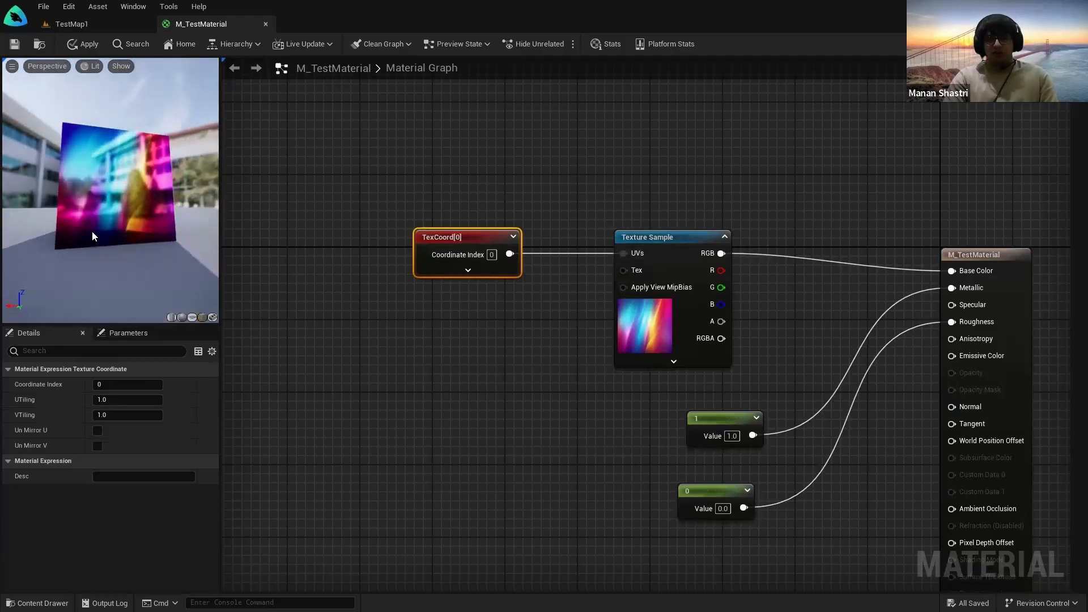
Step: Set the TexCoord node's UTiling and VTiling to 2.0
scroll(120, 230, down, 3)
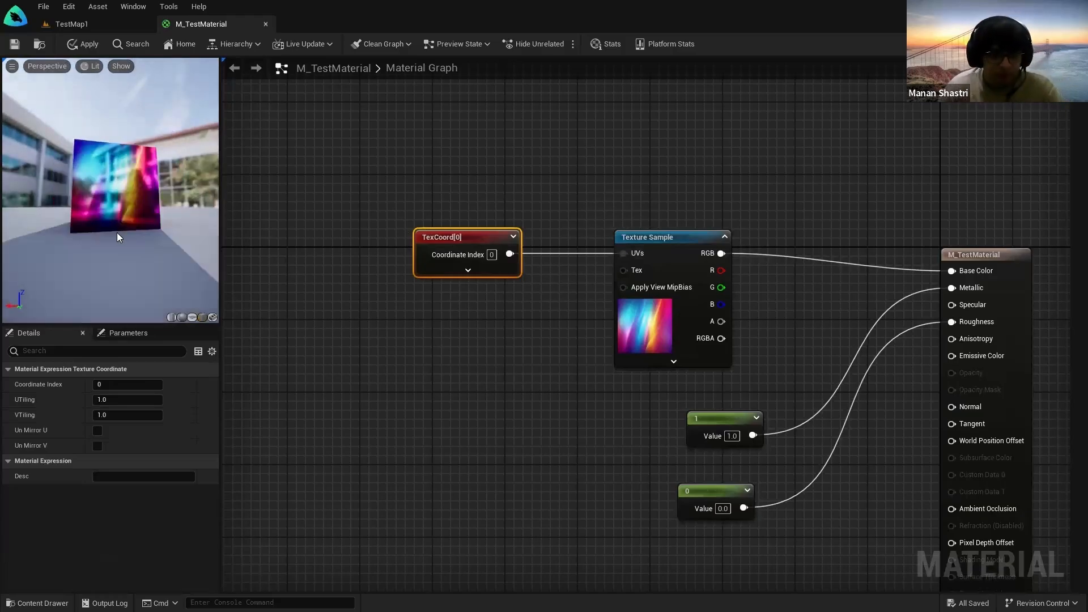
right_click(463, 238)
click(463, 210)
click(458, 240)
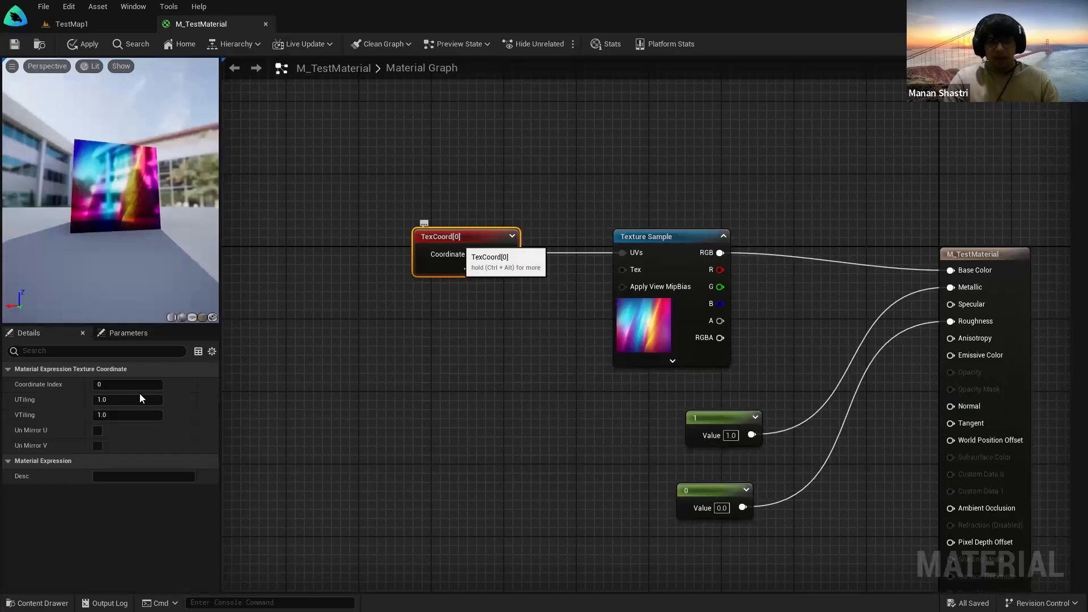
key(ctrl)
key(ctrl)
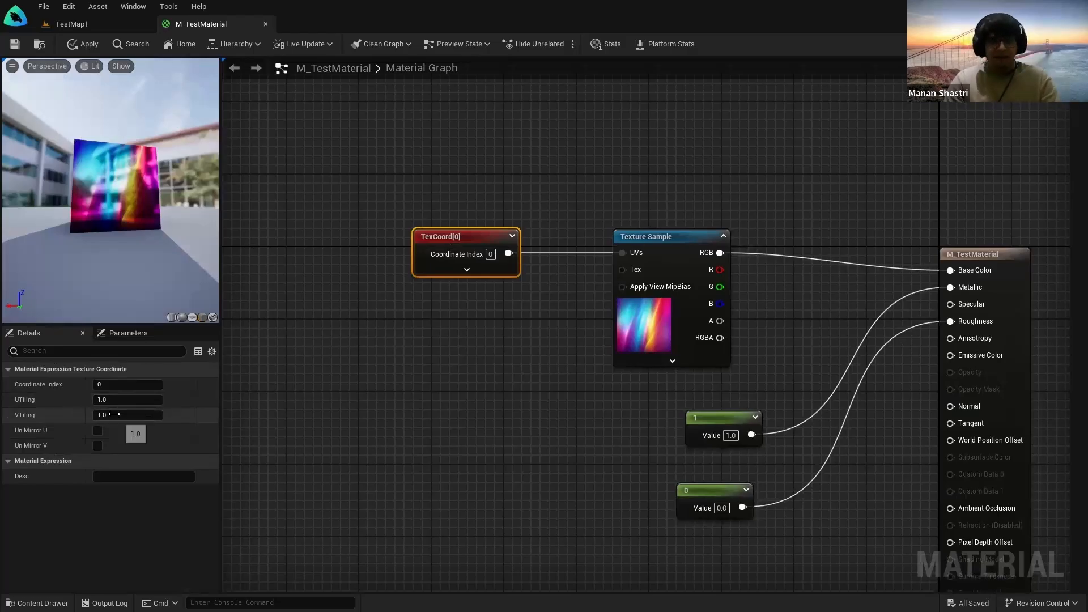
click(113, 401)
text(2)
key(Tab)
key(Tab)
click(110, 416)
text(2)
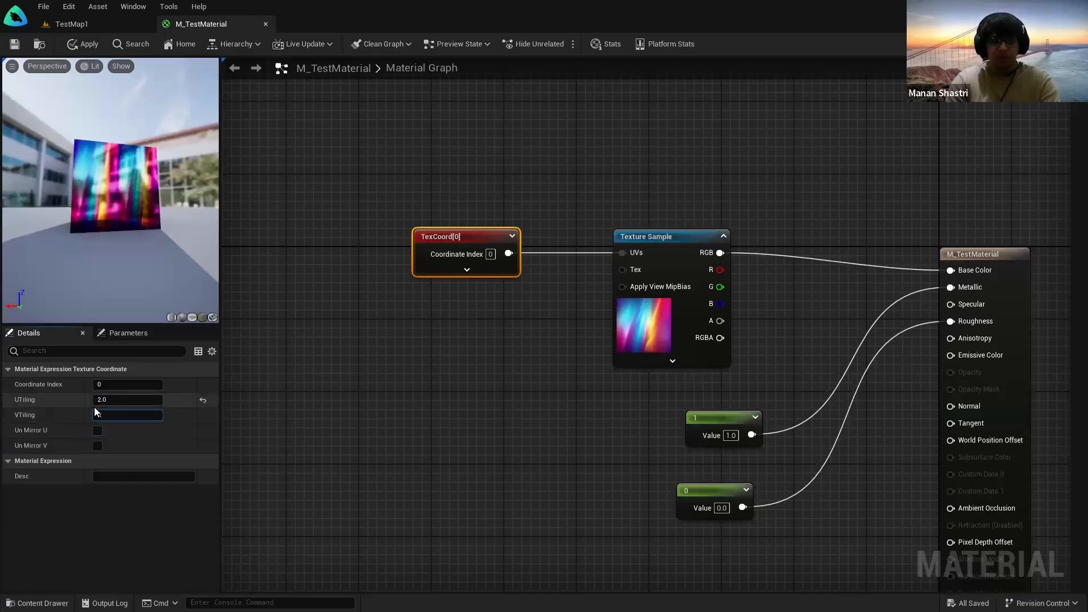
key(Return)
click(401, 342)
Step: Compare the level and material preview, then save and apply the 2.0 tiling
click(52, 22)
mouse_move(316, 202)
right_down()
mouse_move(430, 221)
mouse_move(316, 209)
right_up()
click(200, 25)
scroll(130, 191, up, 8)
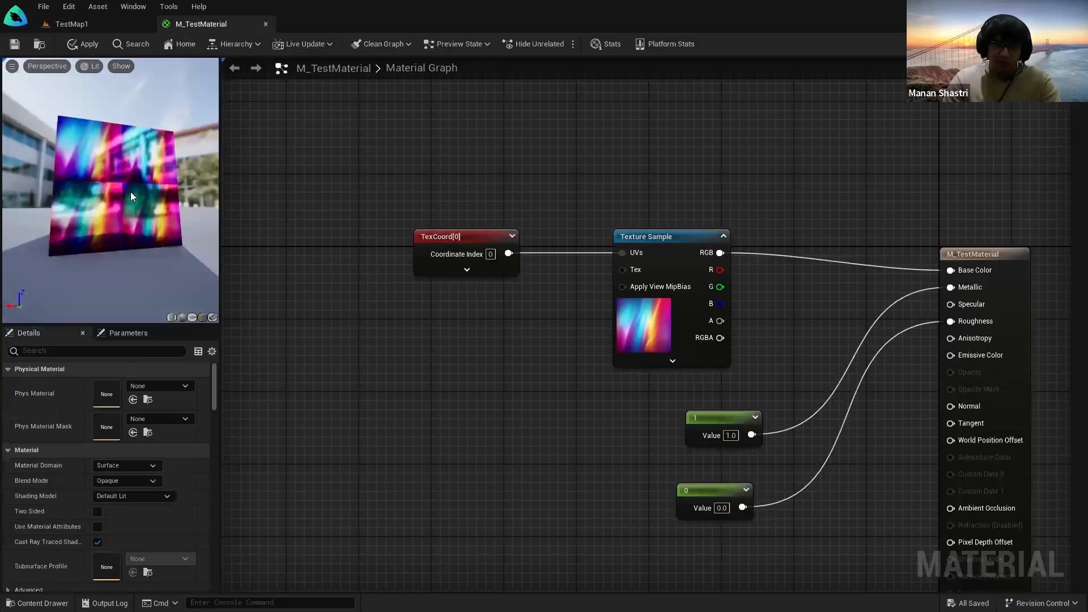
mouse_move(108, 155)
mouse_down()
mouse_move(175, 157)
mouse_move(108, 156)
mouse_up()
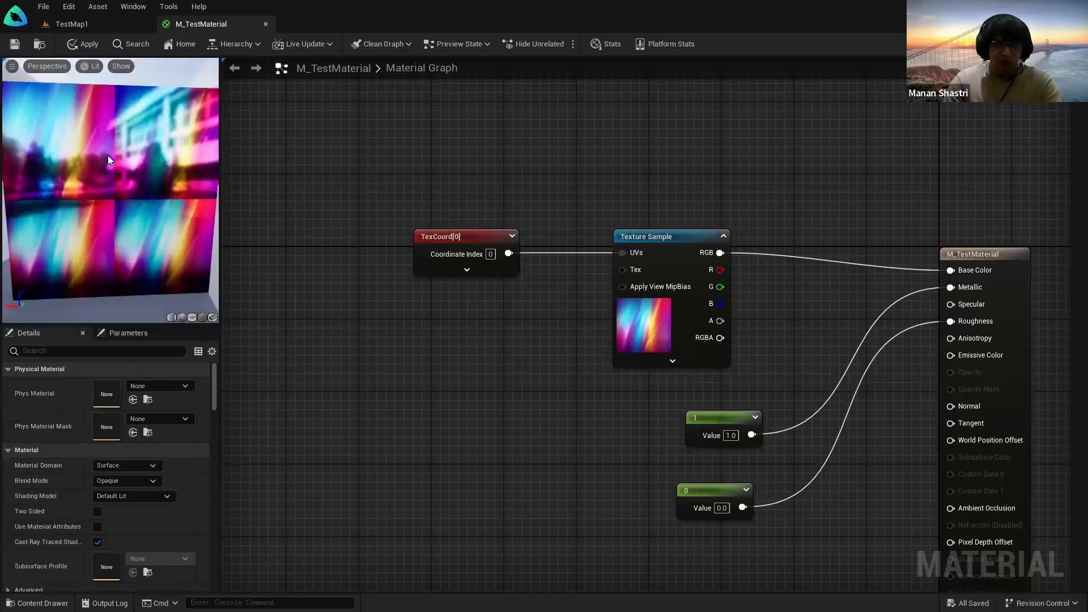
scroll(107, 155, down, 8)
click(66, 24)
right_drag(442, 252, 508, 237)
click(213, 21)
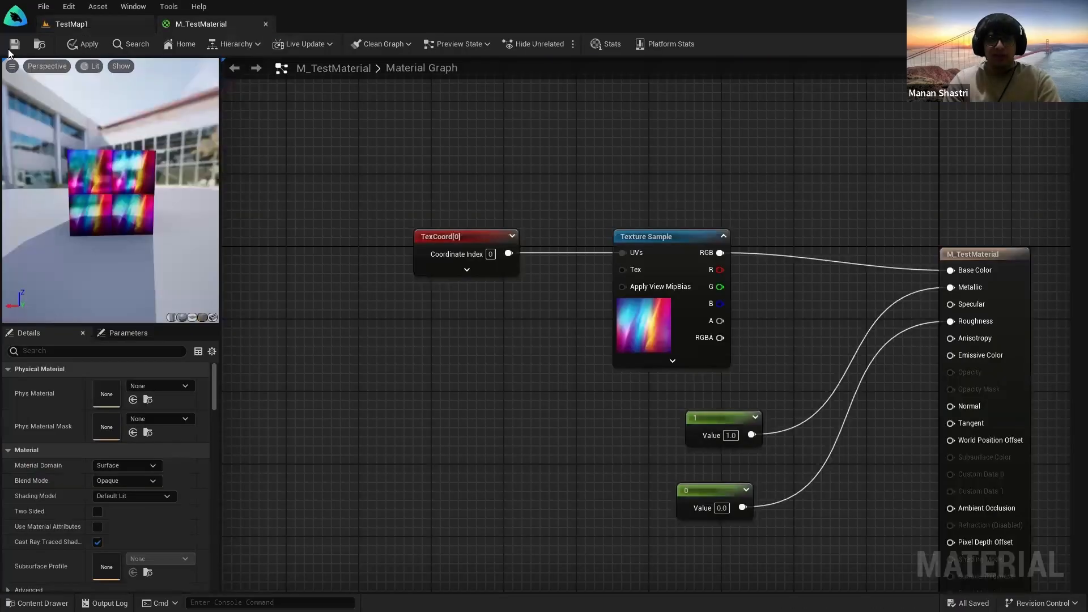
click(12, 46)
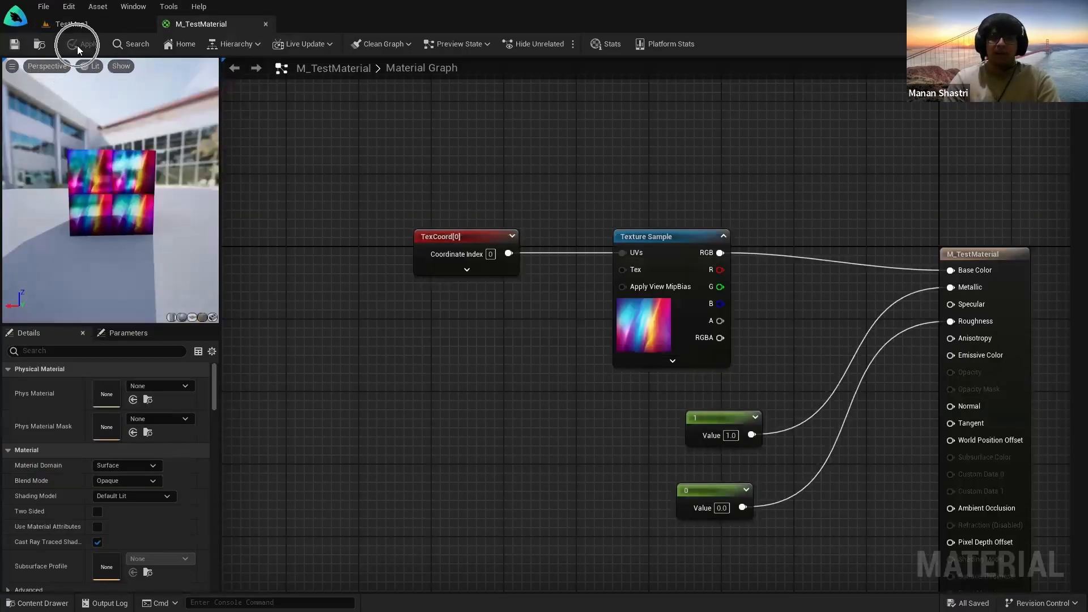
click(77, 25)
right_drag(442, 227, 363, 218)
key(w)
key(s)
key(w)
key(s)
key(d)
key(w)
key(s)
key(w)
key(s)
key(a)
key(d)
key(s)
key(a)
key(w)
key(s)
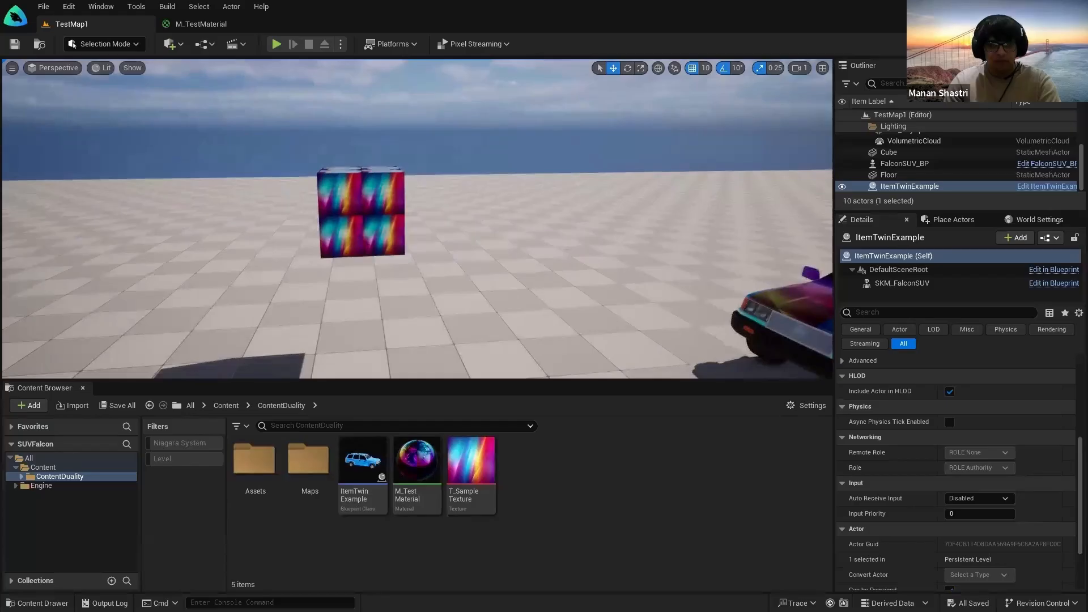
key(w)
right_drag(417, 218, 364, 218)
key(s)
key(a)
key(d)
Step: Set the TexCoord node to UTiling 3.0 and VTiling 1.0
click(181, 23)
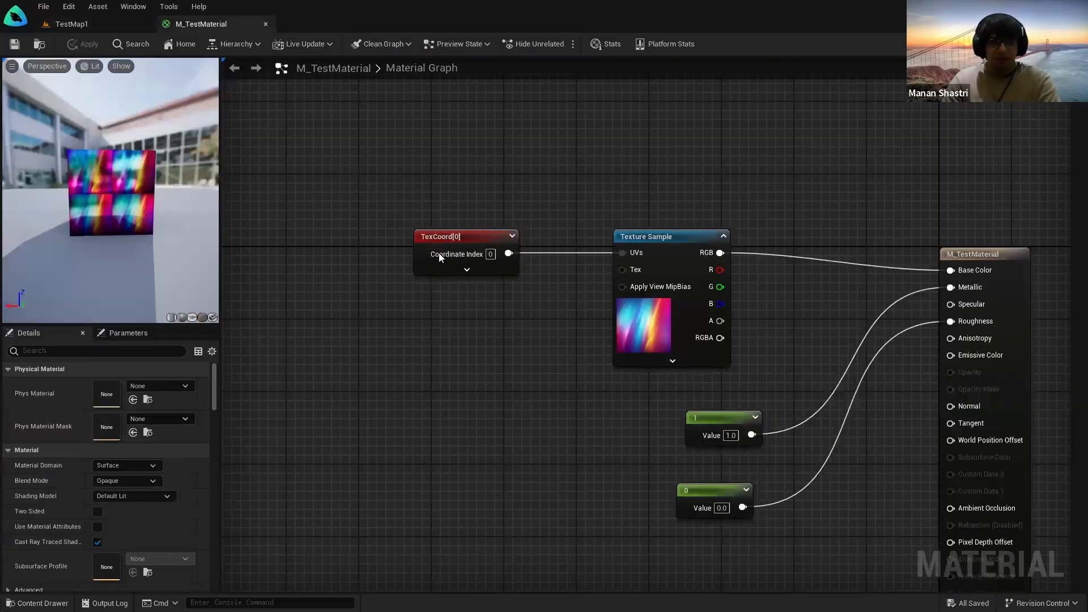
click(438, 233)
click(116, 400)
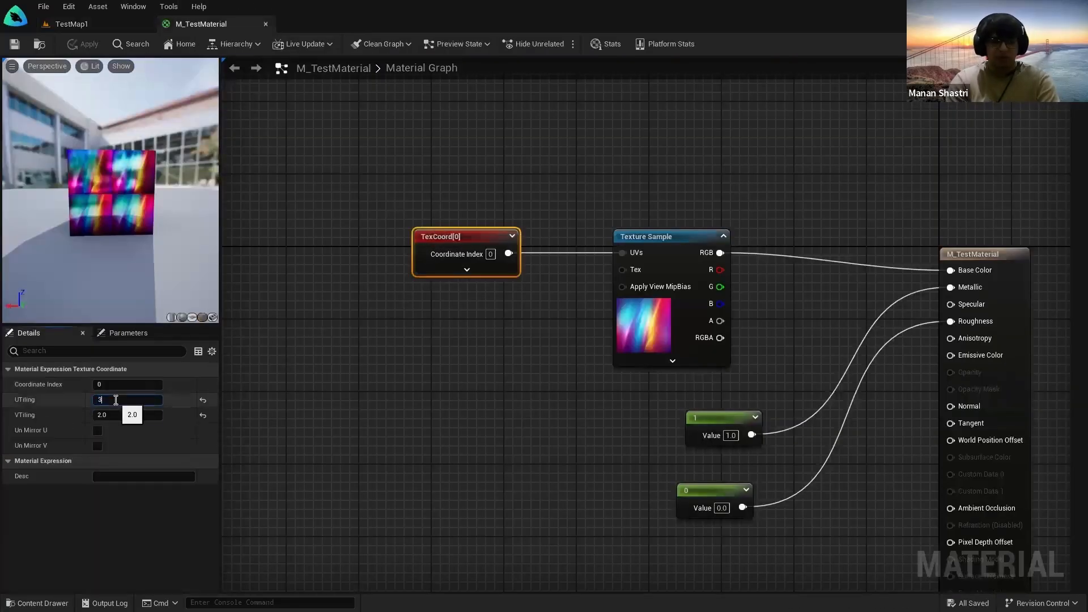
key(Tab)
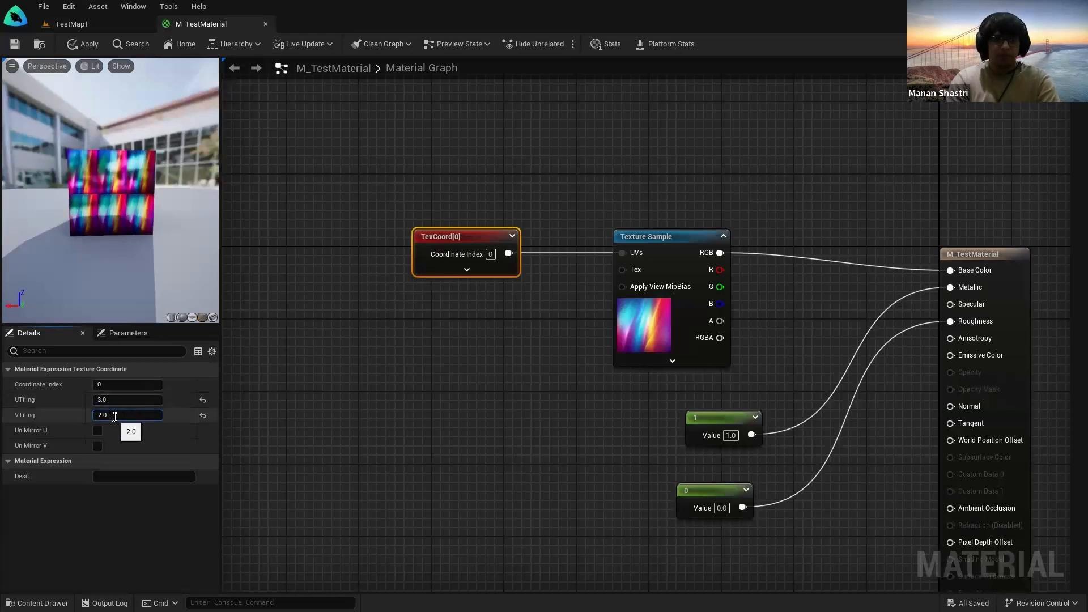
text(1)
key(Return)
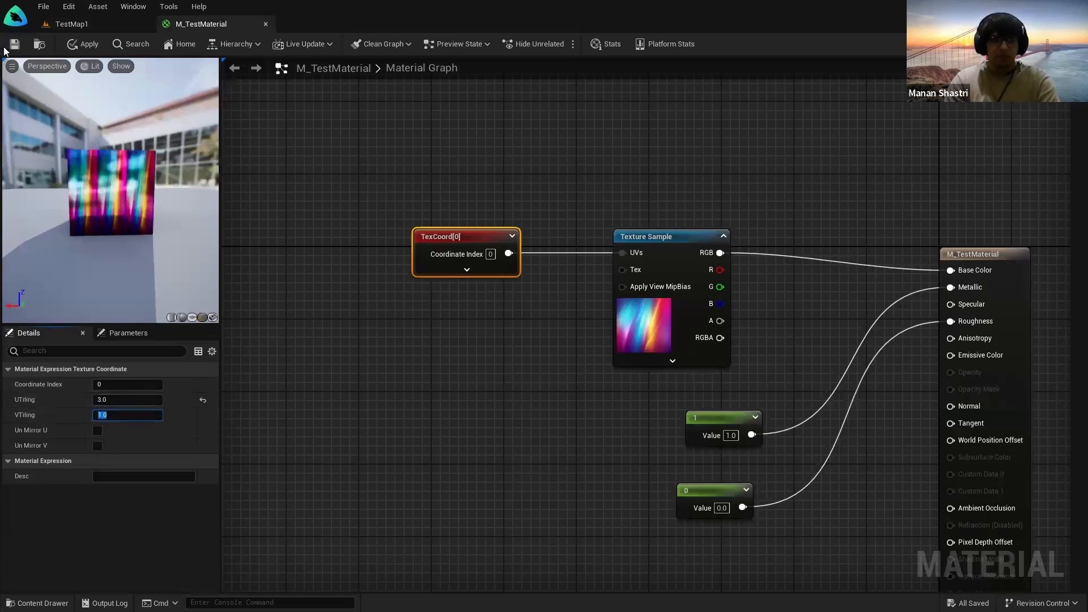
Step: Save the material and view the horizontally striped cube in TestMap1
click(15, 44)
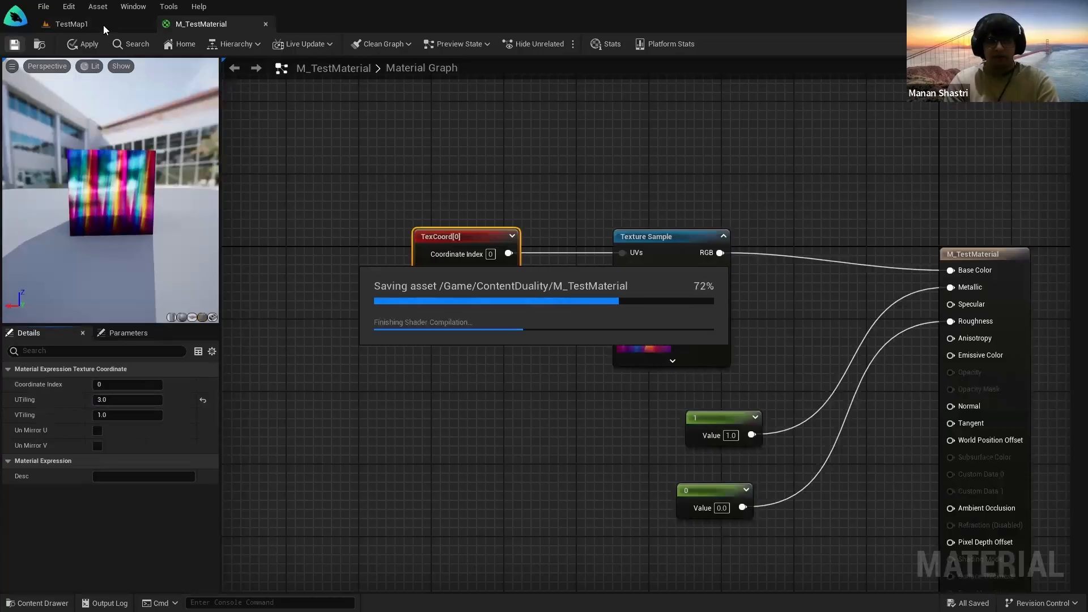
click(103, 25)
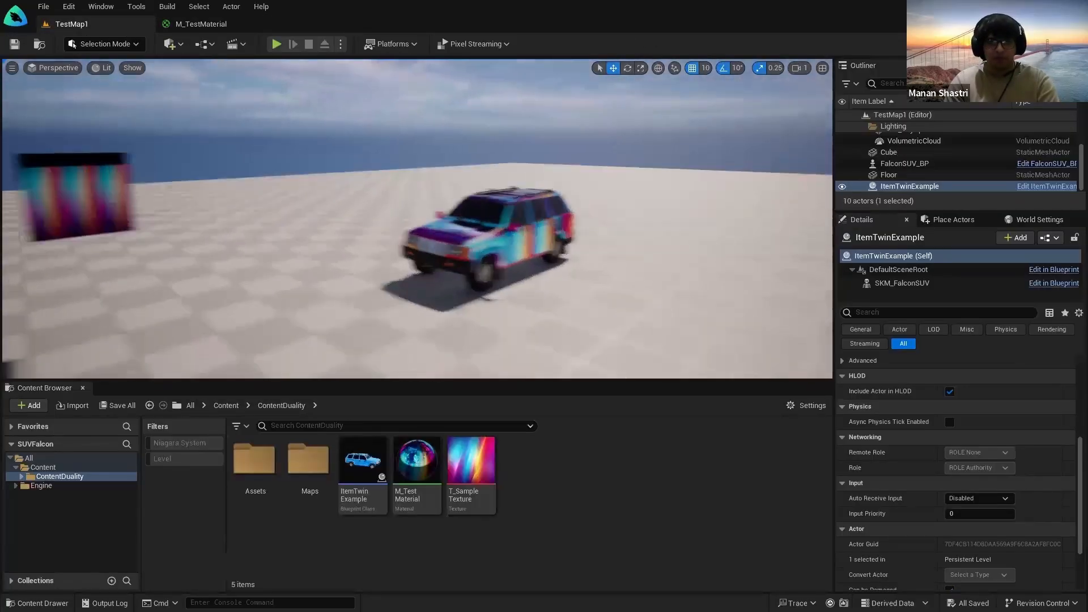
right_drag(418, 219, 343, 193)
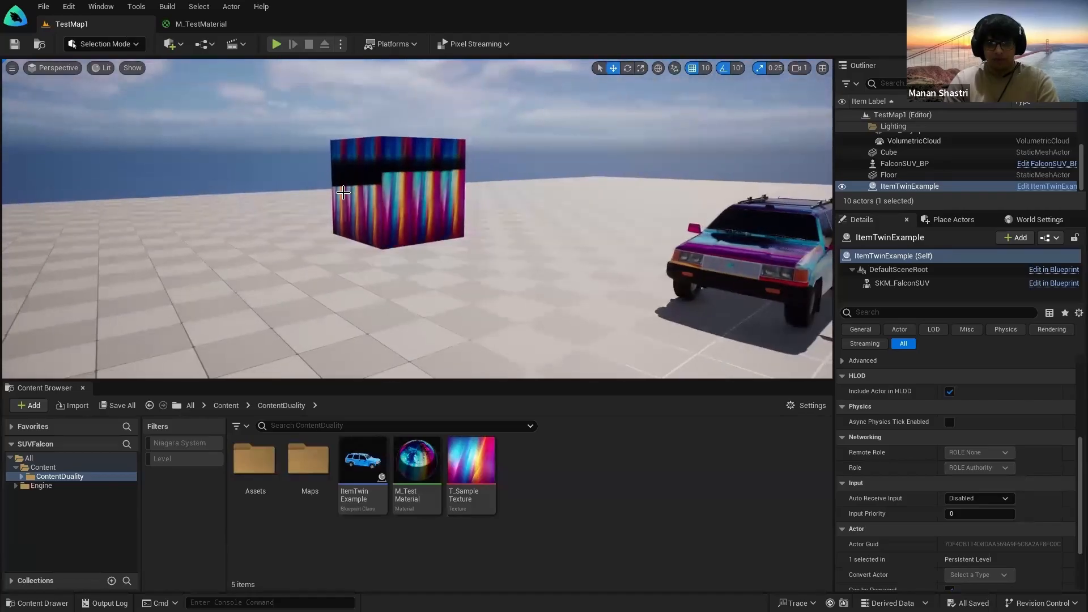
click(203, 25)
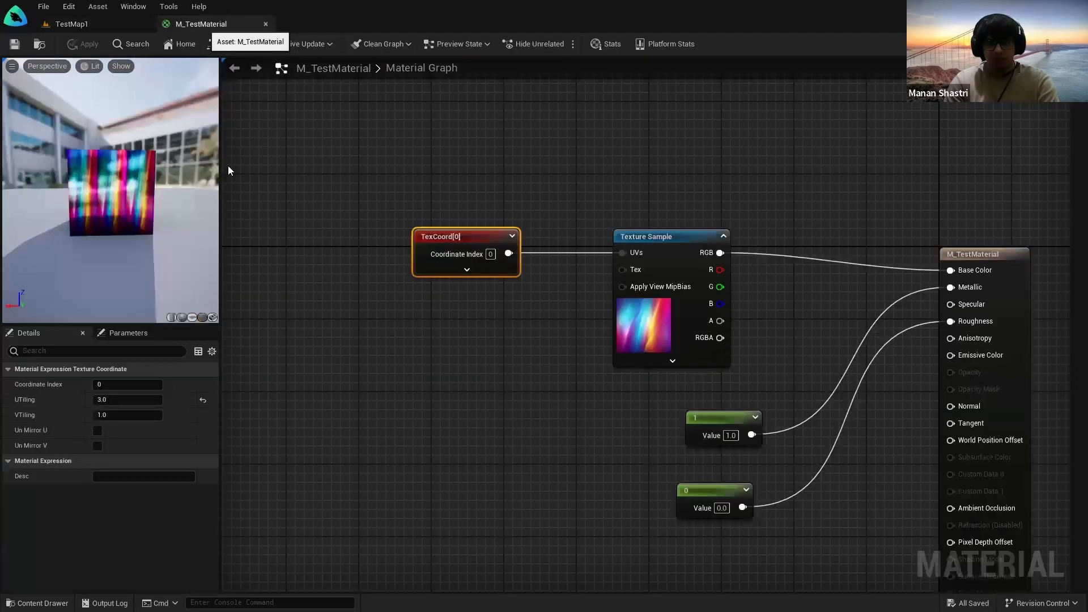
click(101, 25)
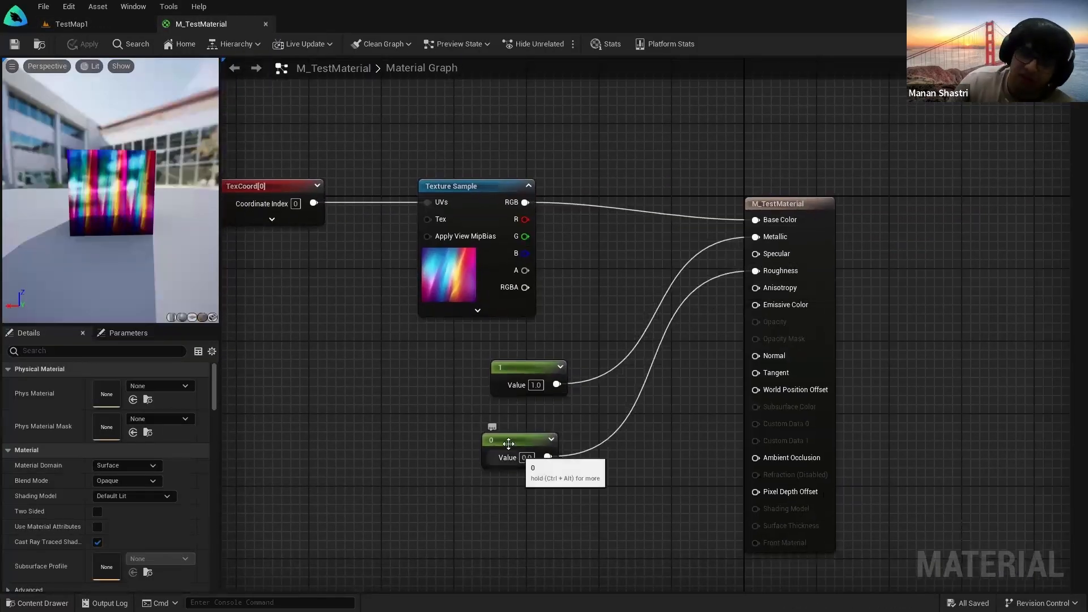
click(100, 24)
key(f)
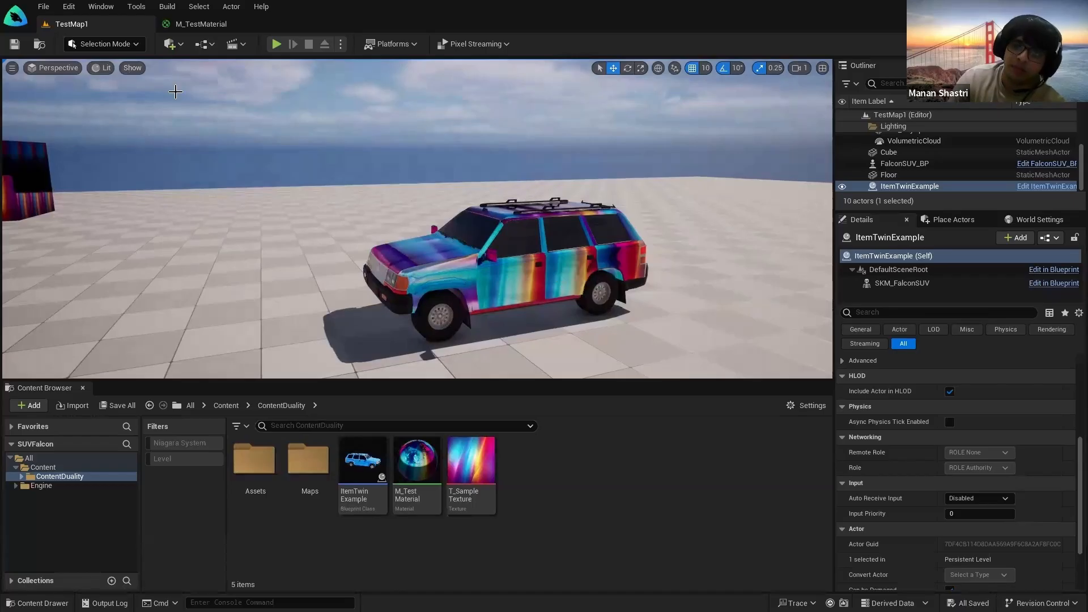
click(178, 27)
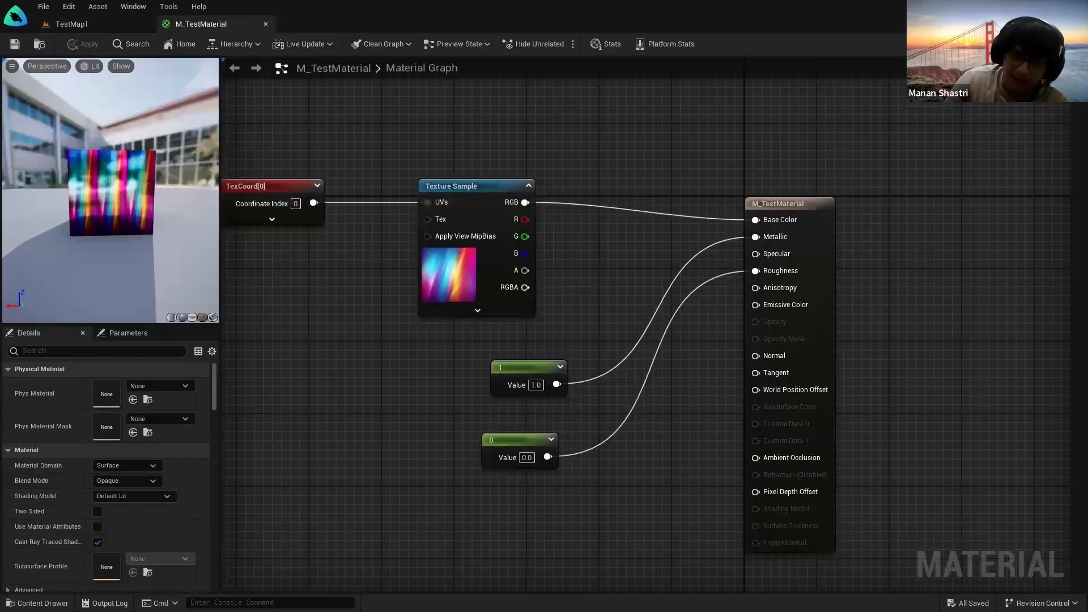
Step: Search Google Images for 'roughness map' in a new Chrome tab
key(super)
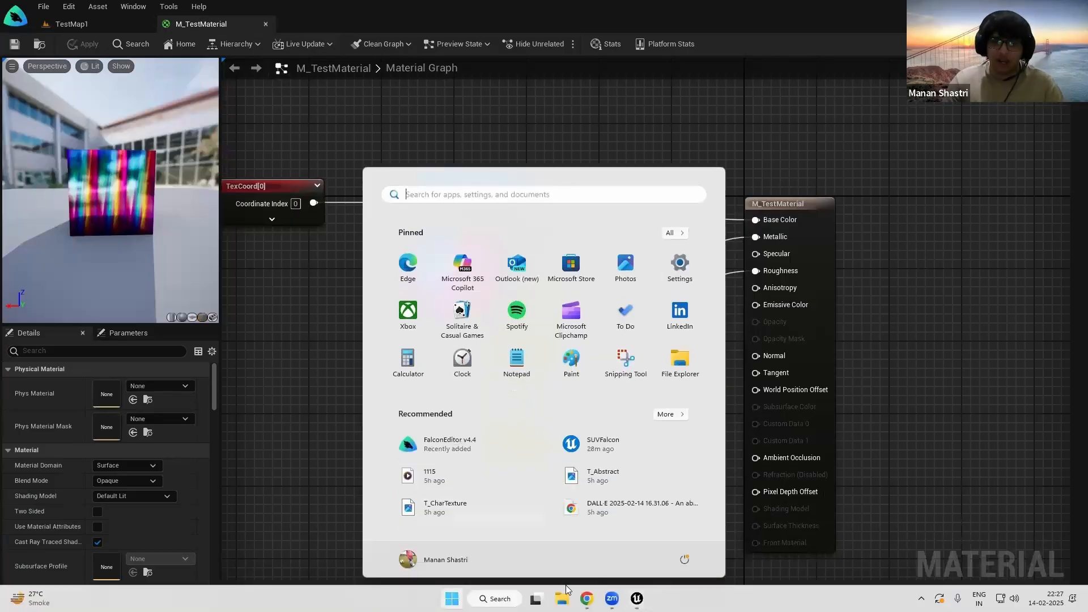
click(565, 598)
click(165, 12)
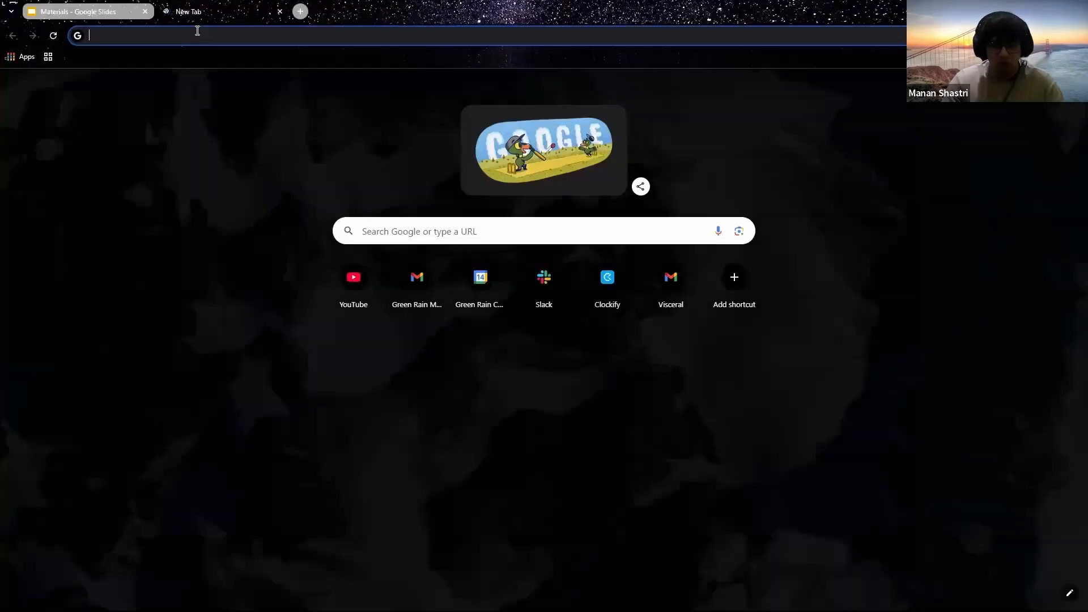
text(roughnwe)
key(BackSpace)
key(BackSpace)
key(BackSpace)
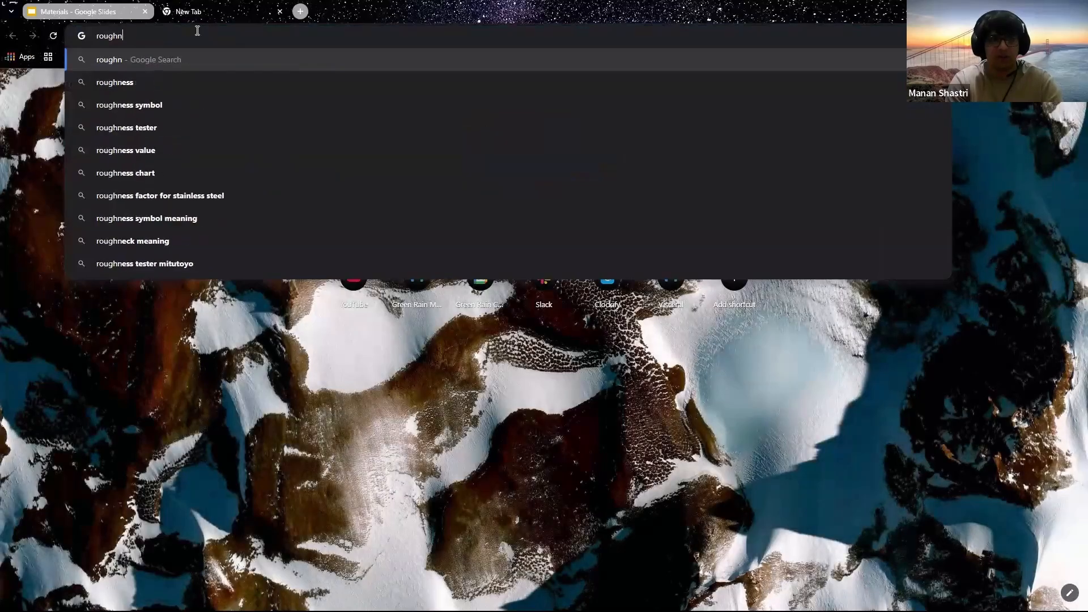
text(ness map)
key(Return)
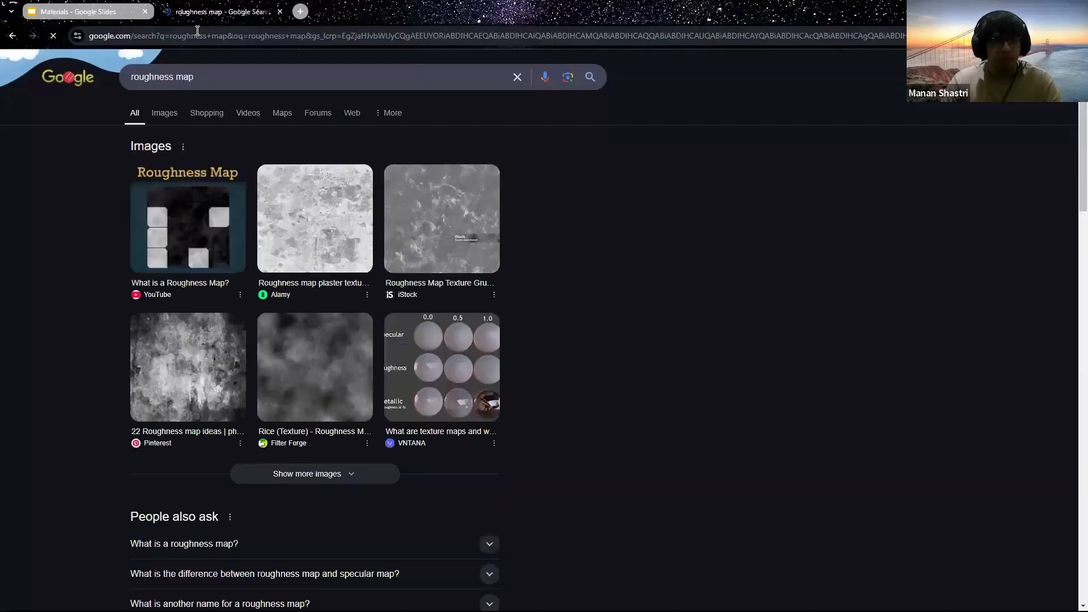
click(156, 112)
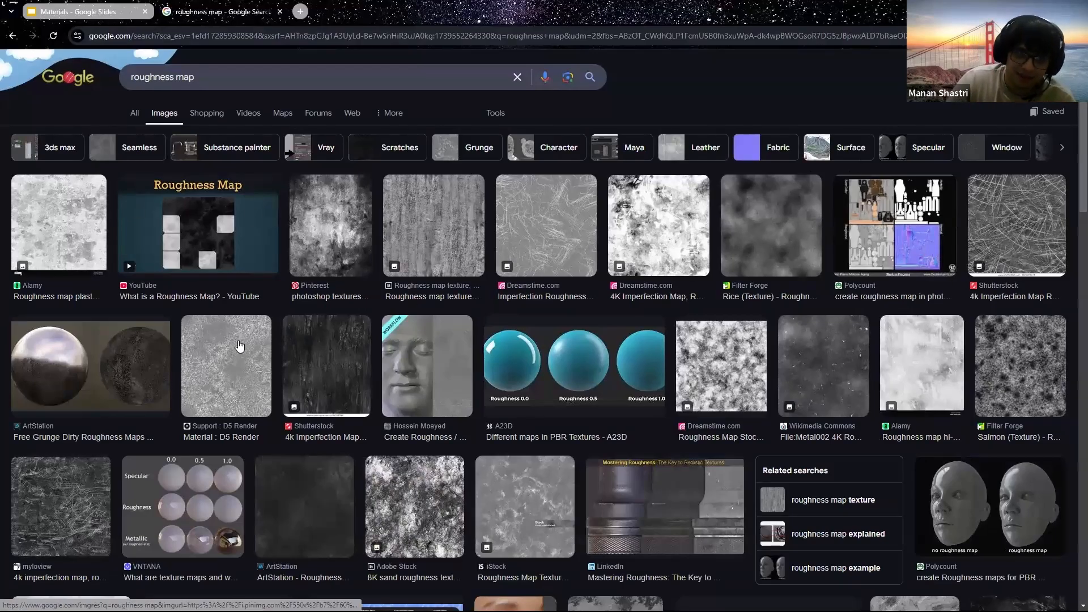
Step: Save a grayscale roughness map to the Desktop as T_RoghnessCar and close the tab
scroll(289, 340, down, 3)
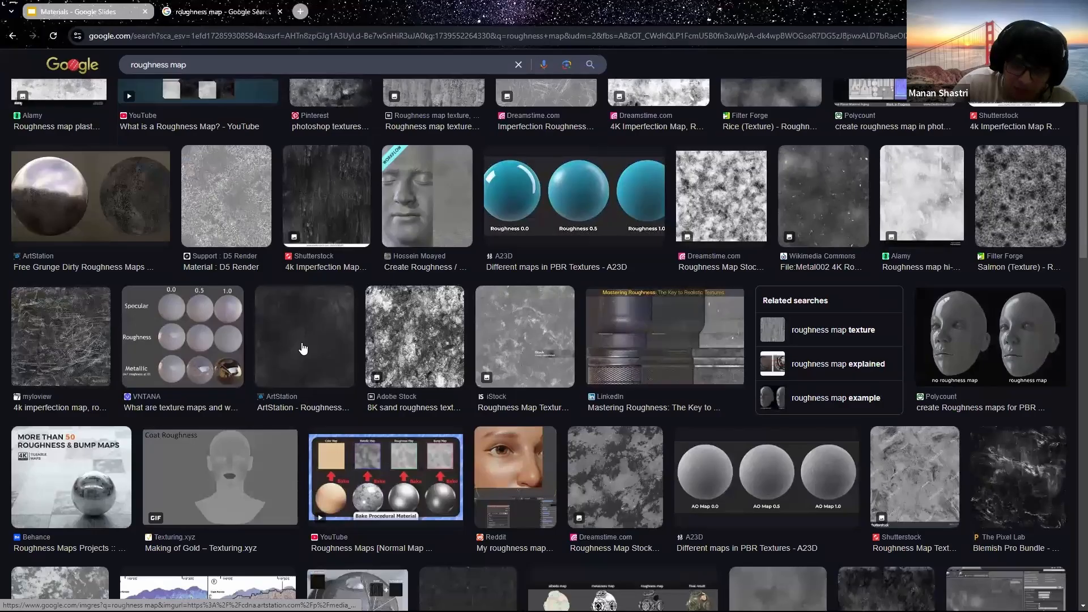
scroll(304, 349, up, 3)
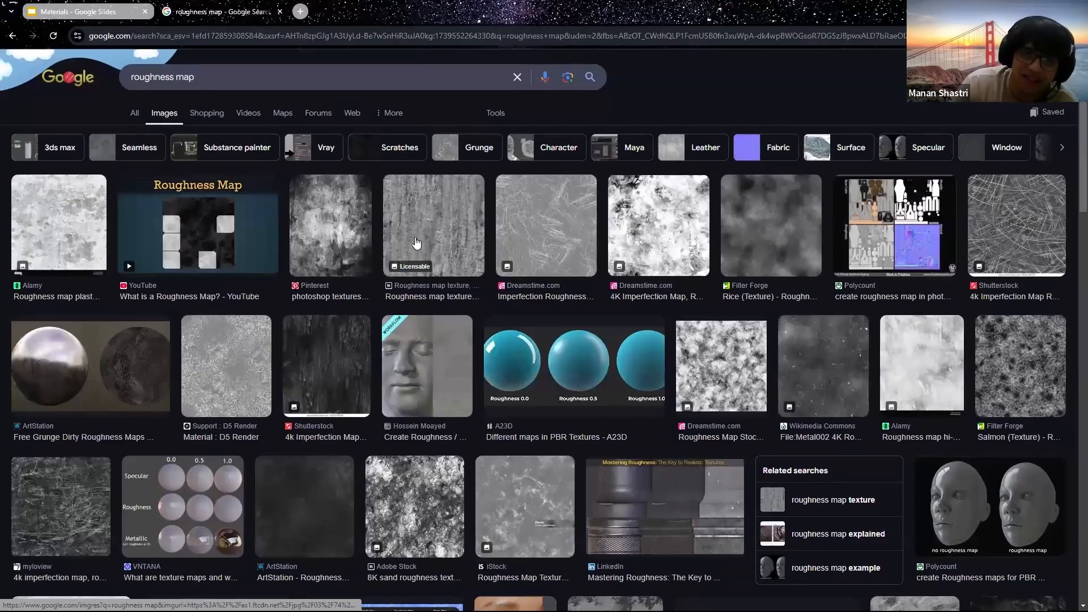
click(417, 243)
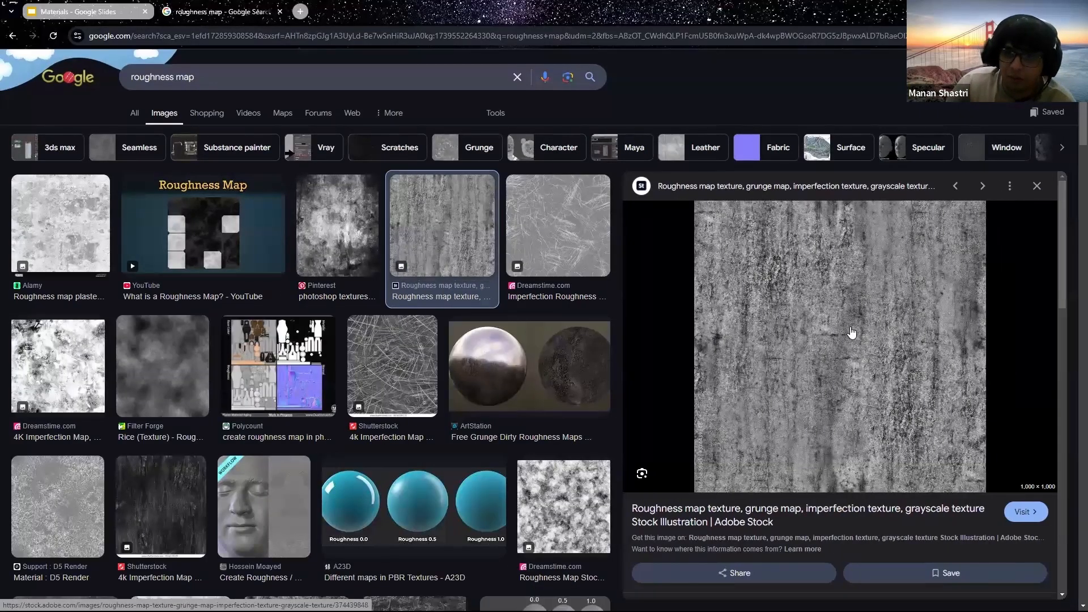
right_click(852, 334)
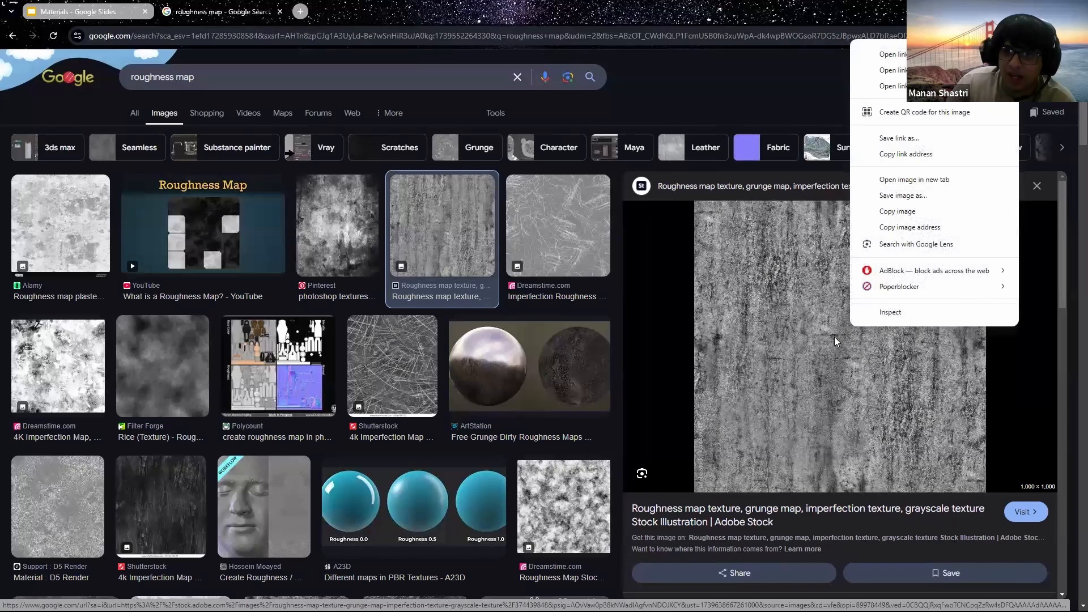
click(903, 196)
click(454, 437)
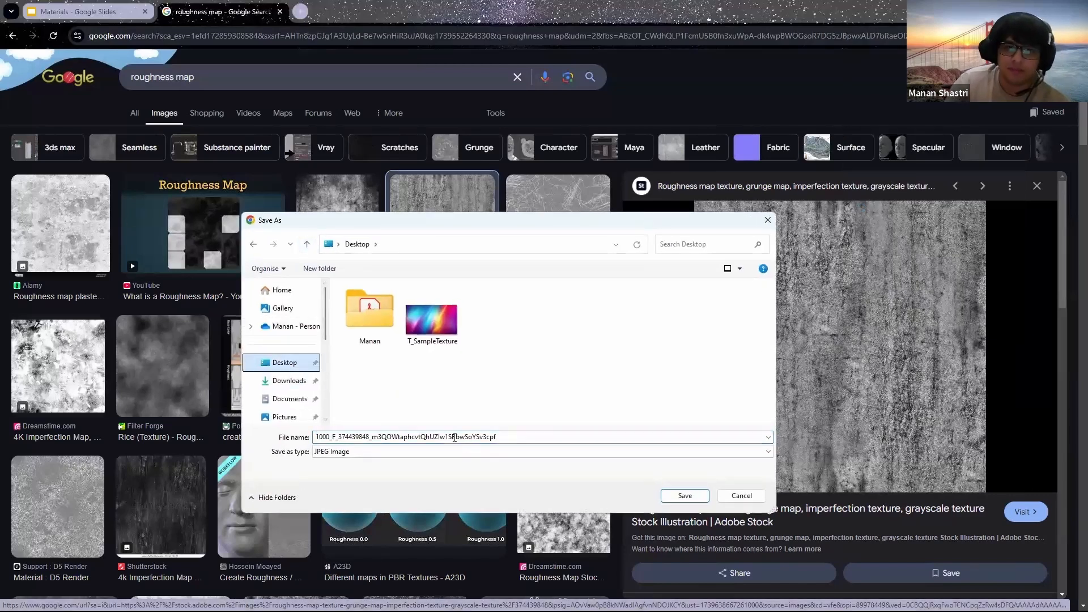
double_click(444, 437)
text(T_RoghnessCar)
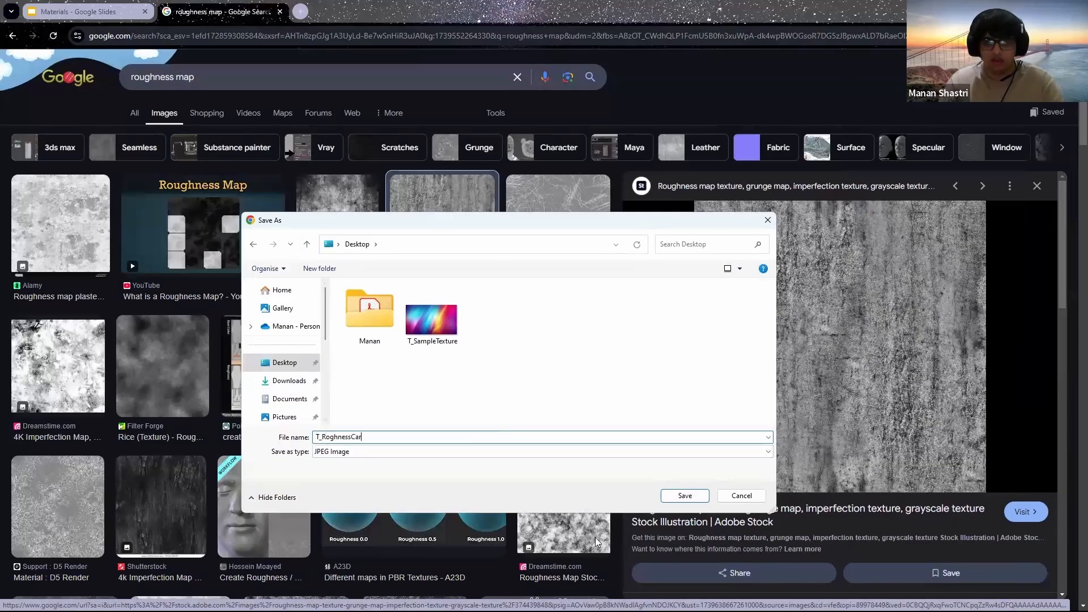
click(691, 498)
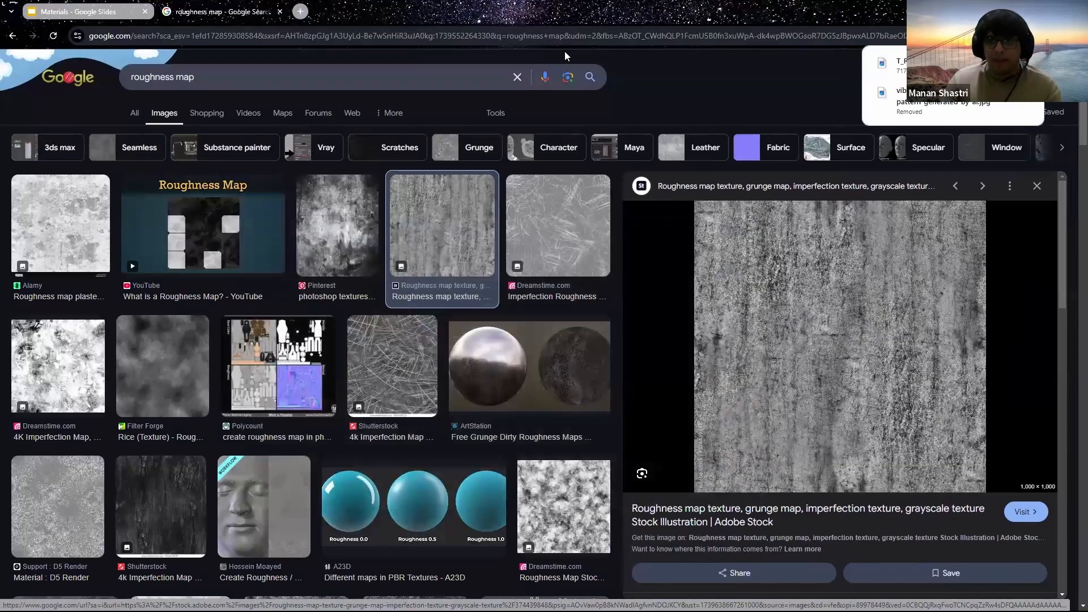
click(280, 12)
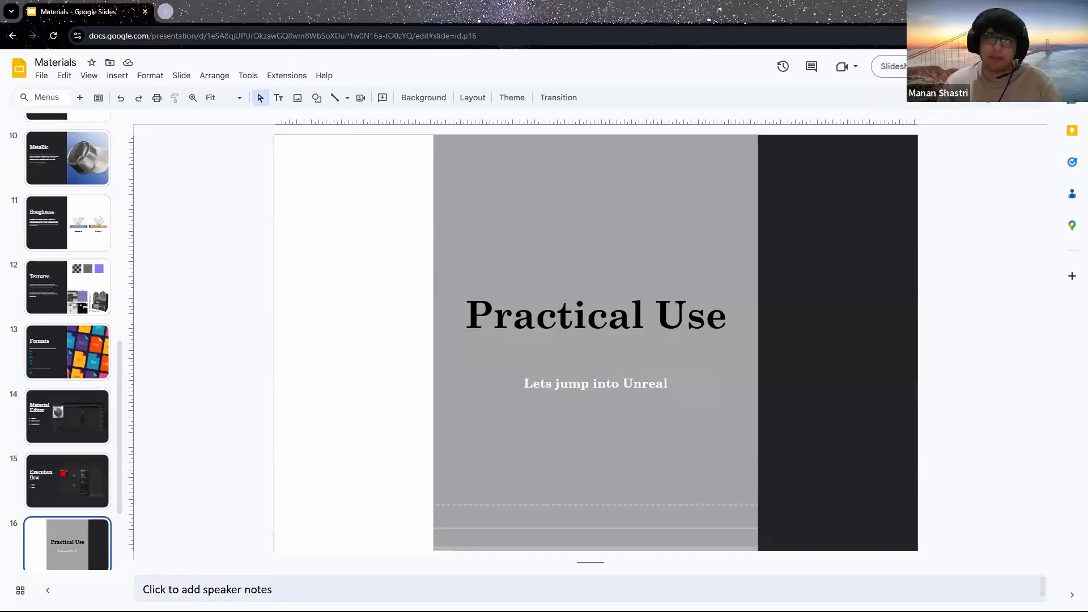
key(alt+Tab)
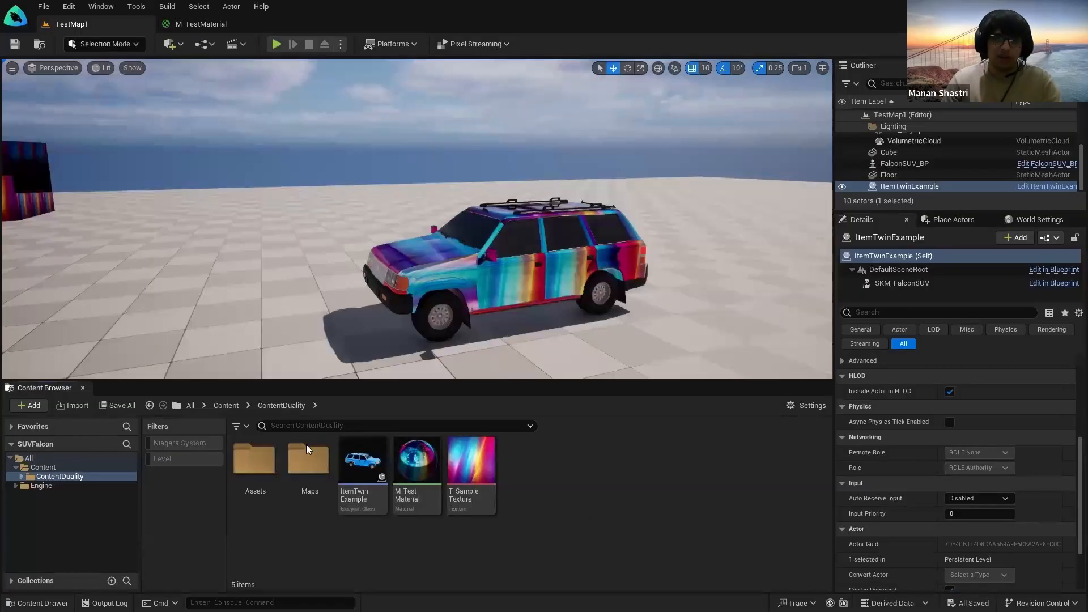
Step: Import the T_RoghnessCar image into the content folder and inspect it
click(78, 406)
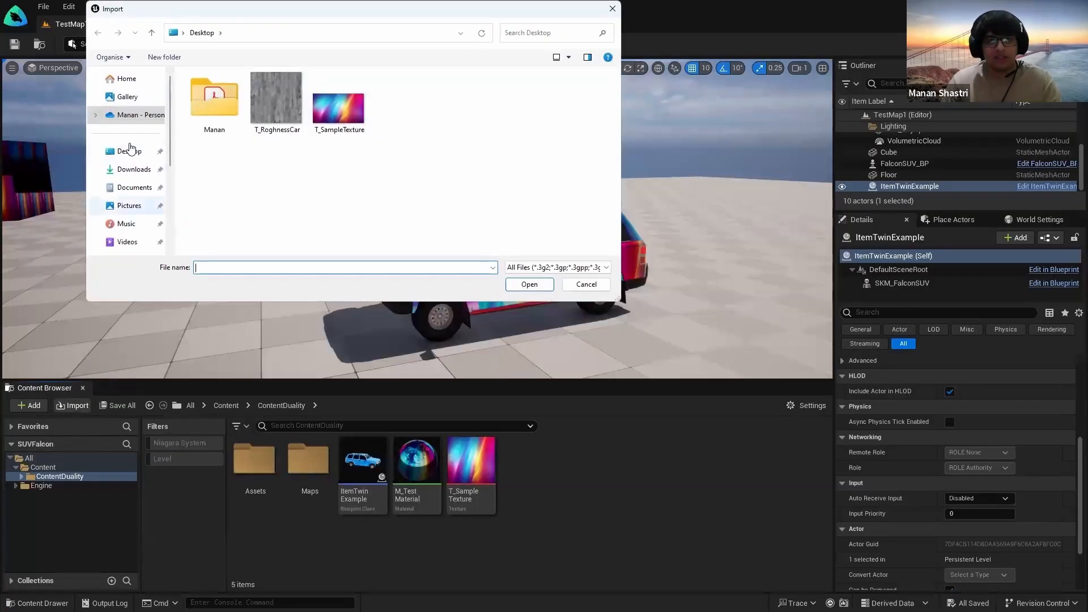
click(277, 101)
click(528, 284)
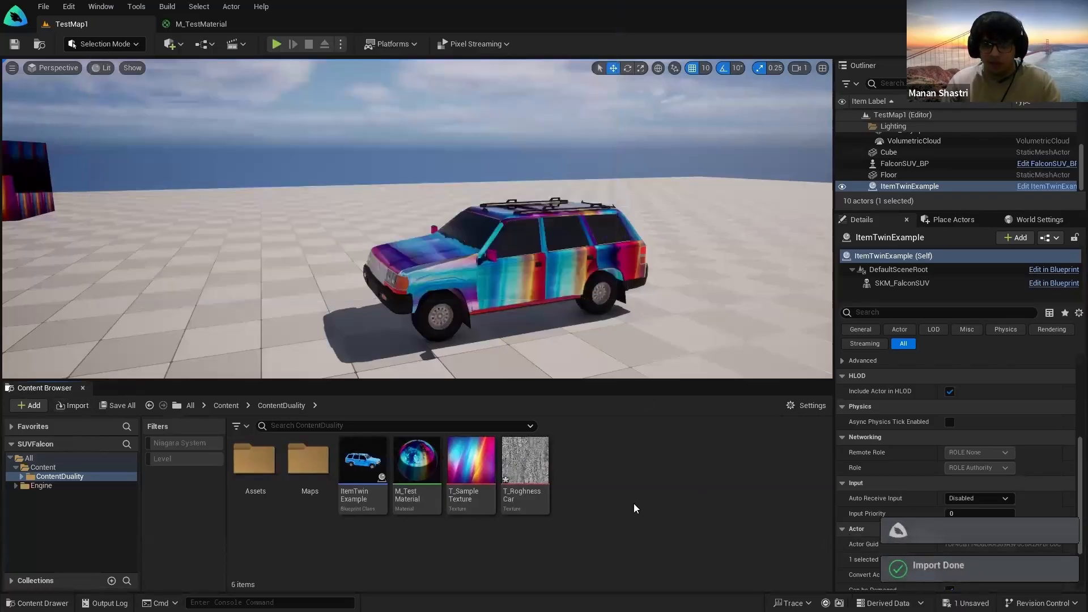
double_click(539, 484)
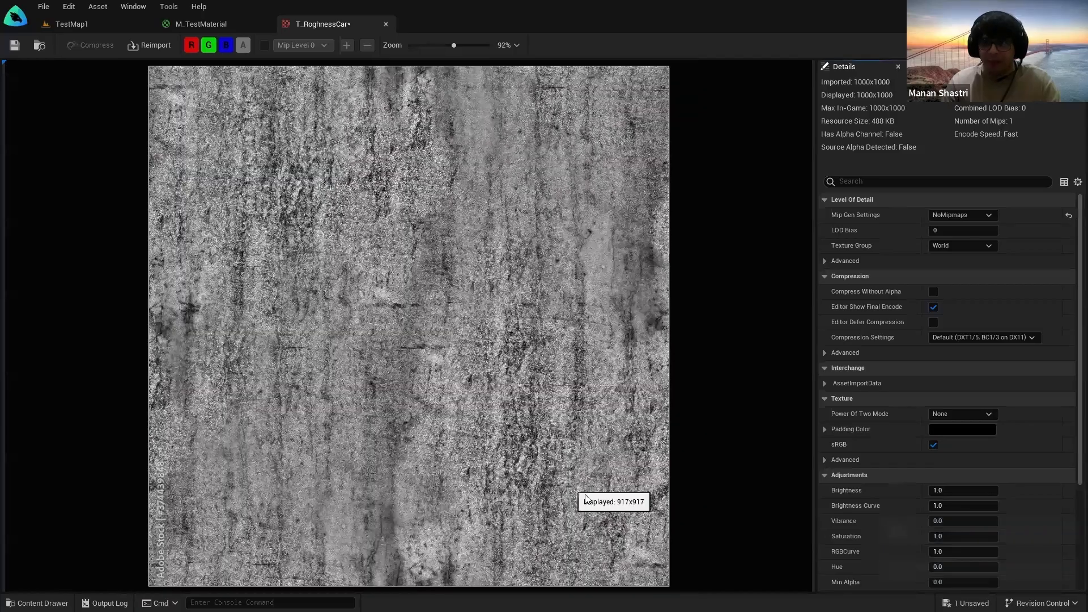
click(386, 24)
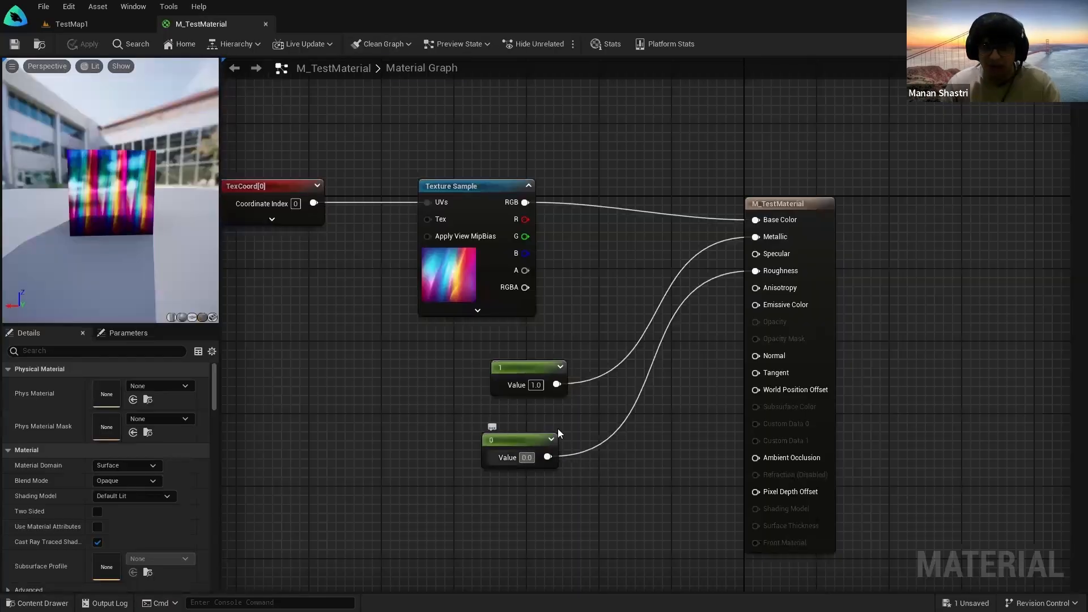
Step: Replace the 0 Roughness constant with a T_RoghnessCar Texture Sample's RGB and save
alt+click(755, 271)
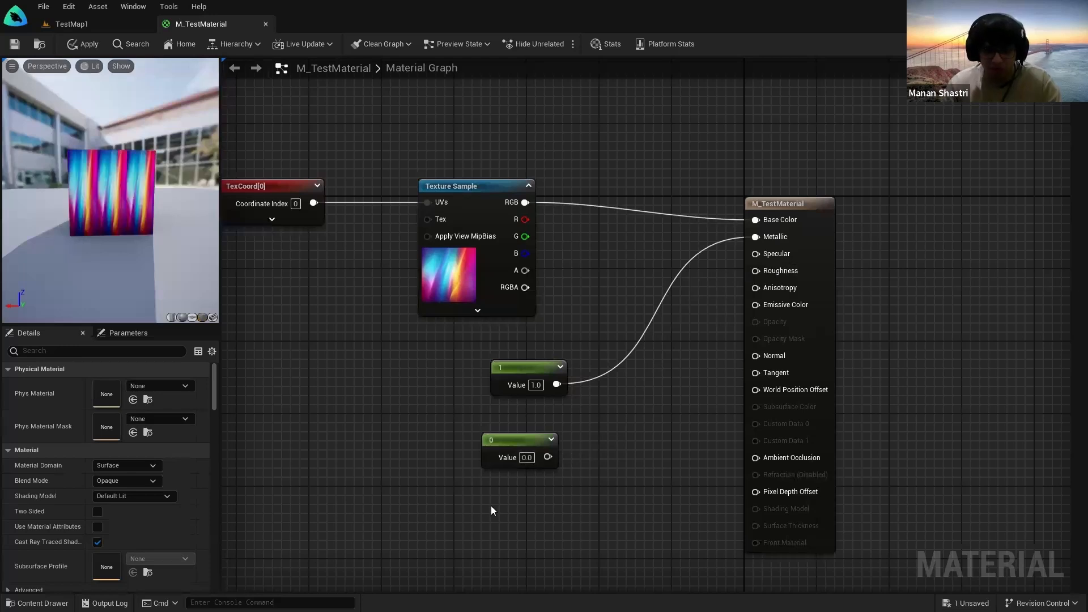
key(t)
click(478, 500)
drag(493, 509, 432, 488)
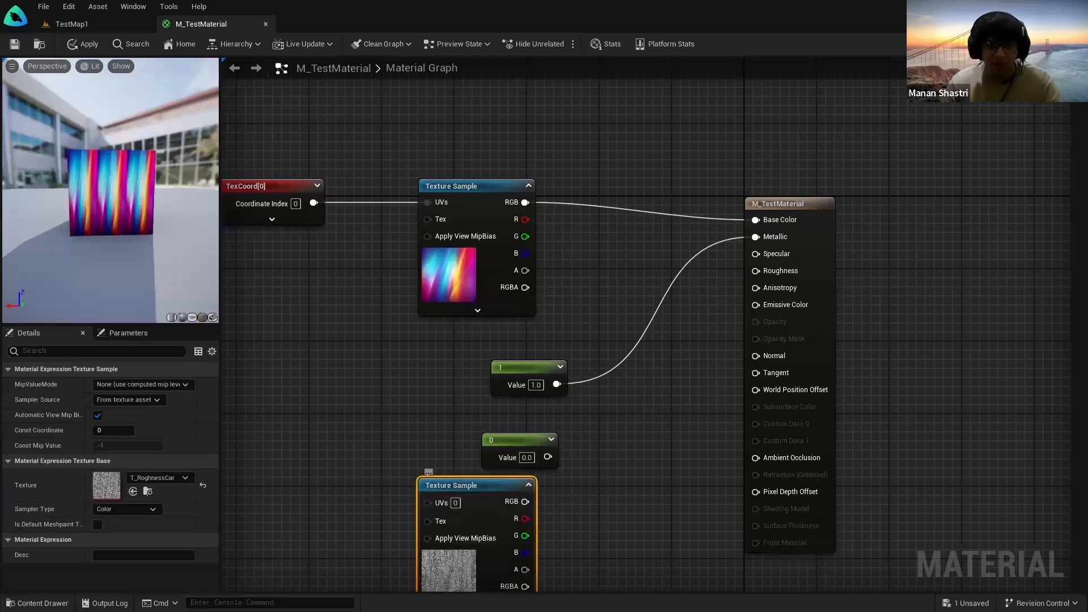
right_drag(401, 575, 370, 509)
drag(494, 436, 755, 205)
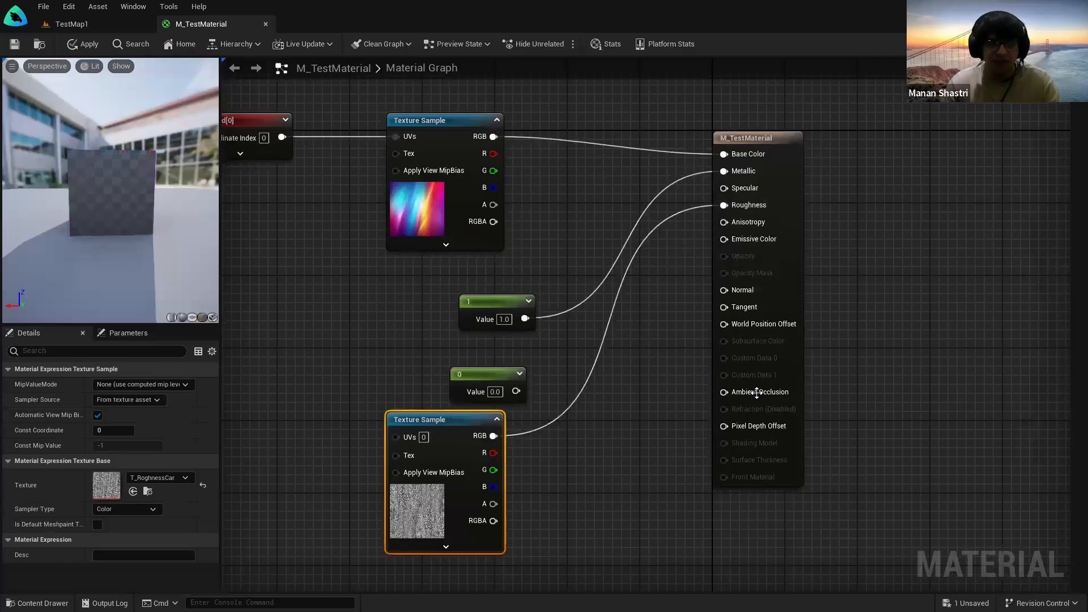
click(16, 46)
Step: In TestMap1, fly around the SUV's hood, doors, rear quarter and tailgate to inspect the roughness shine
click(74, 22)
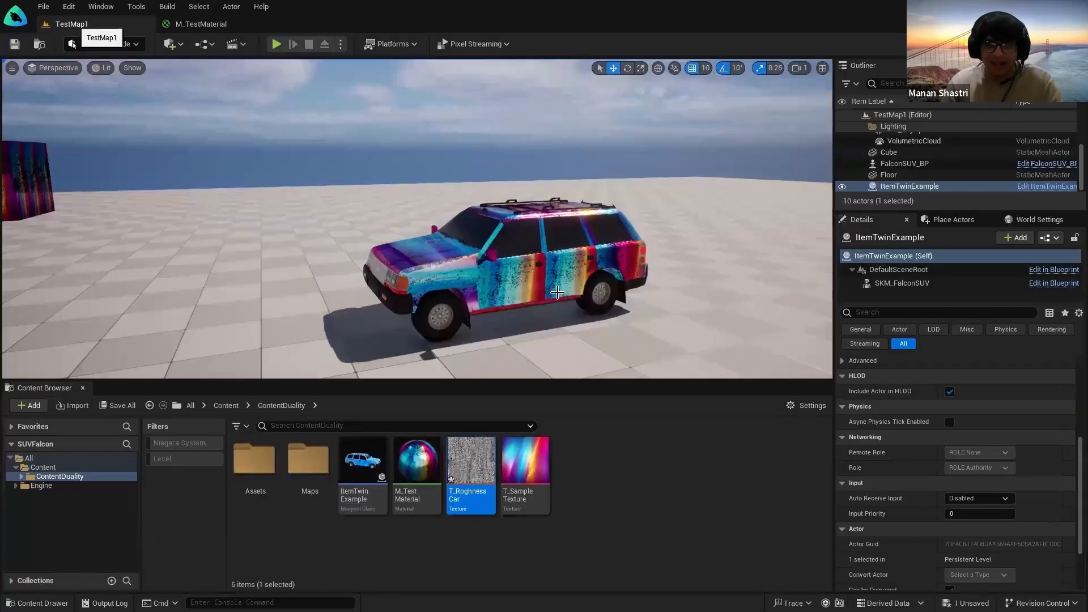
key(w)
right_drag(557, 292, 504, 292)
key(s)
key(w)
key(s)
key(d)
key(w)
key(s)
key(a)
key(w)
key(d)
key(w)
key(s)
key(d)
key(w)
key(s)
key(a)
key(w)
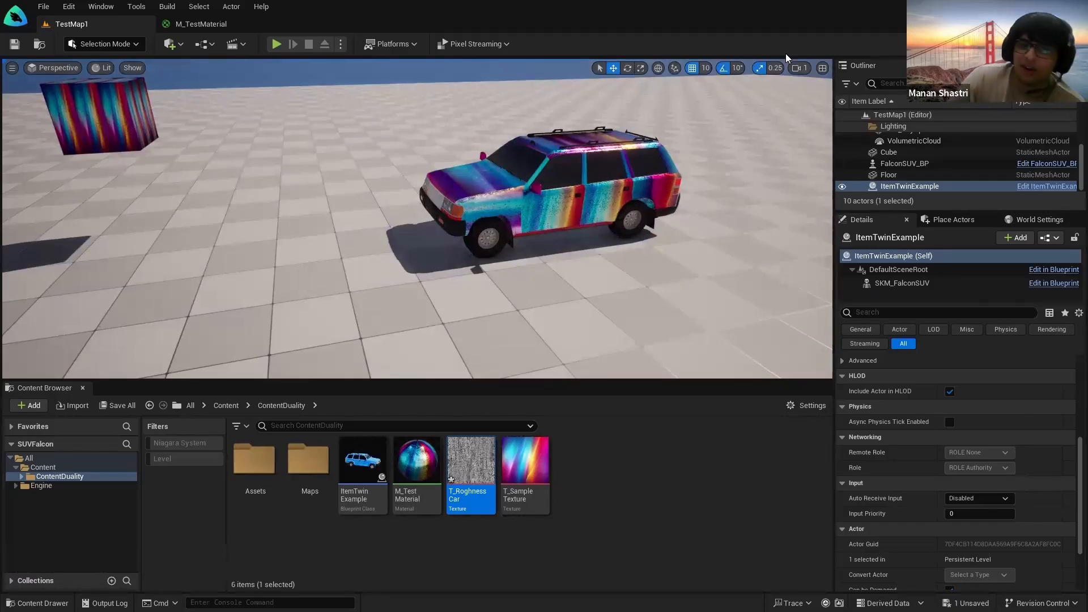
Step: Deselect the roughness texture asset and bring the M_TestMaterial graph back up
click(691, 495)
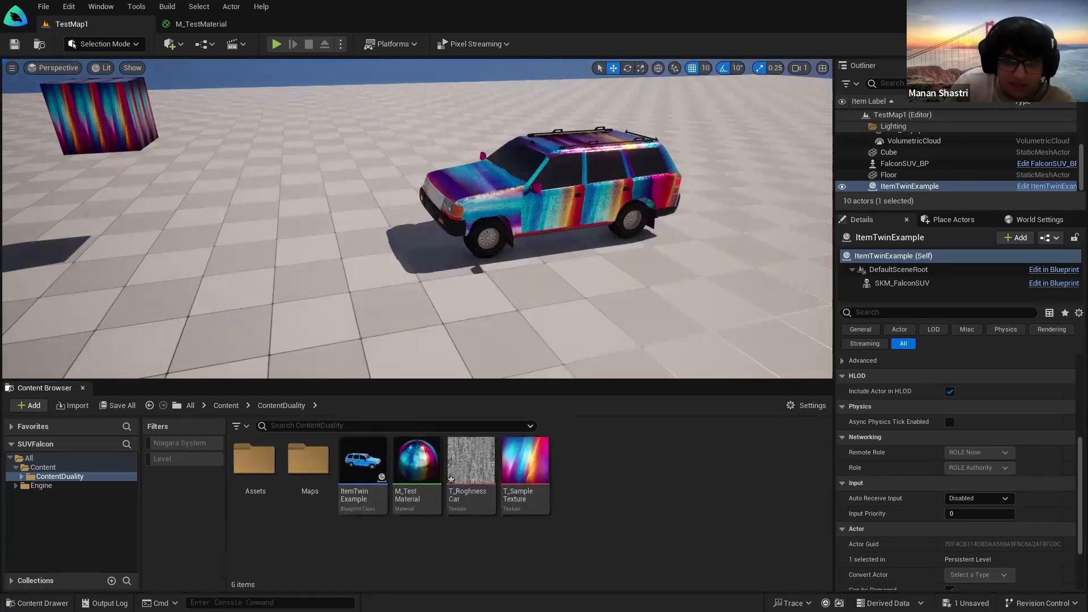
scroll(585, 340, down, 3)
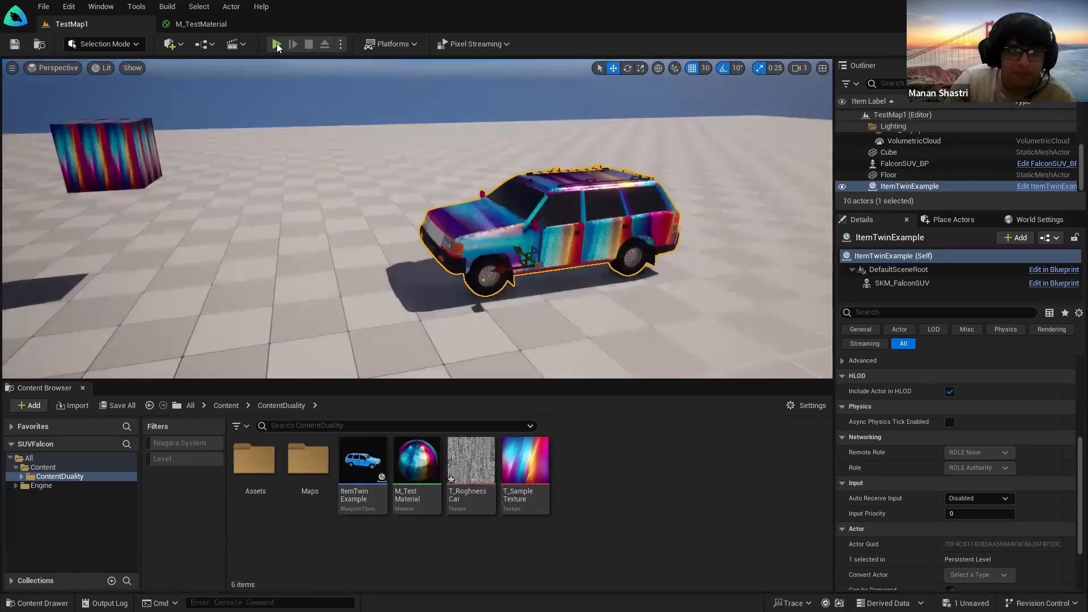
click(201, 23)
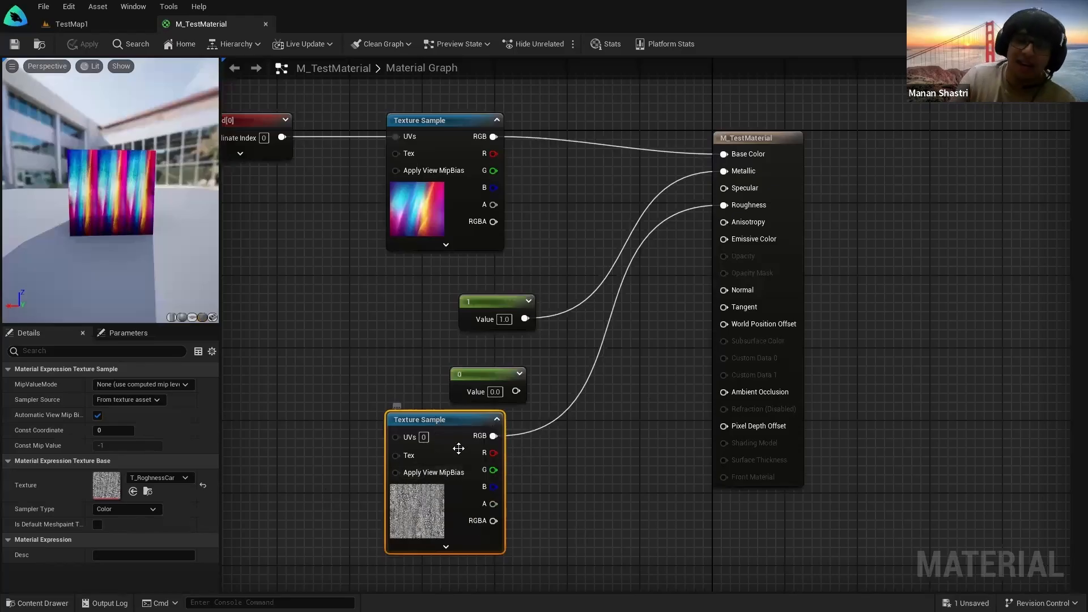
Step: Assign T_CarBody_1_R as the roughness Texture Sample's texture and save the material
click(159, 478)
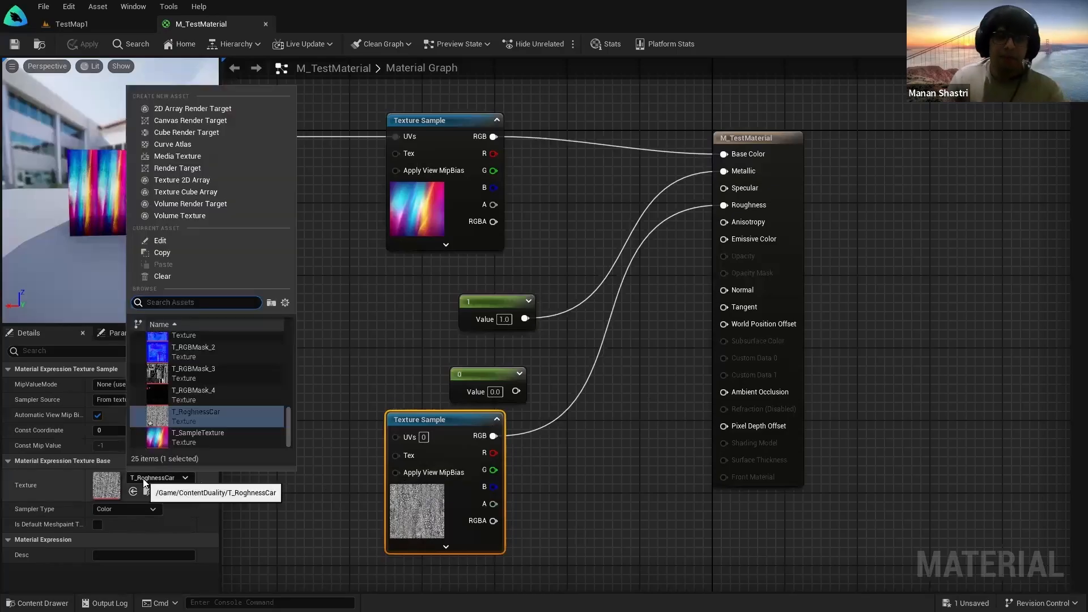
text(rough)
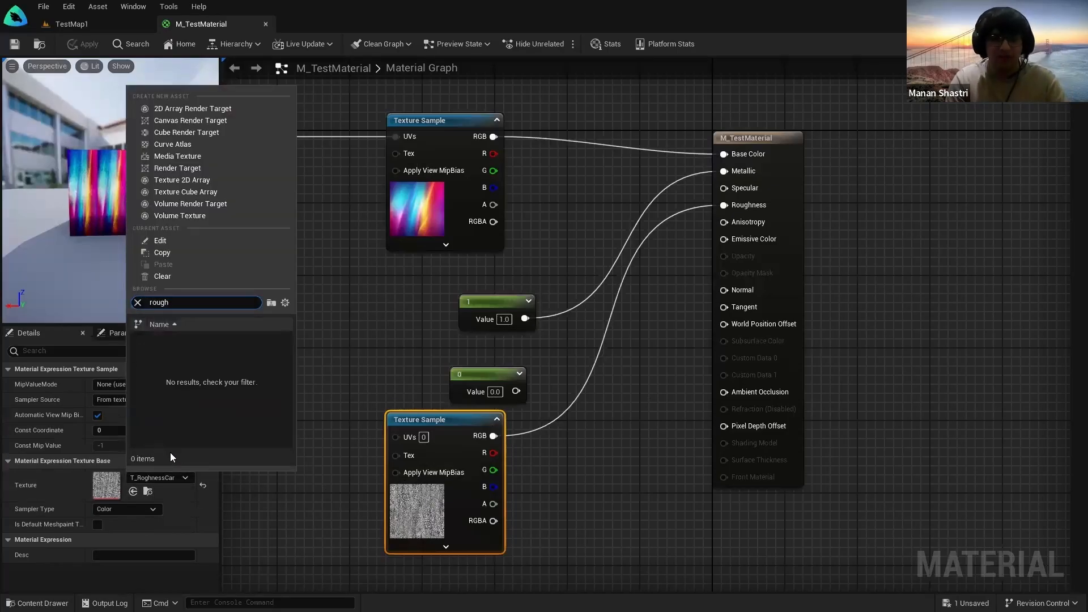
key(BackSpace)
key(BackSpace)
key(BackSpace)
key(BackSpace)
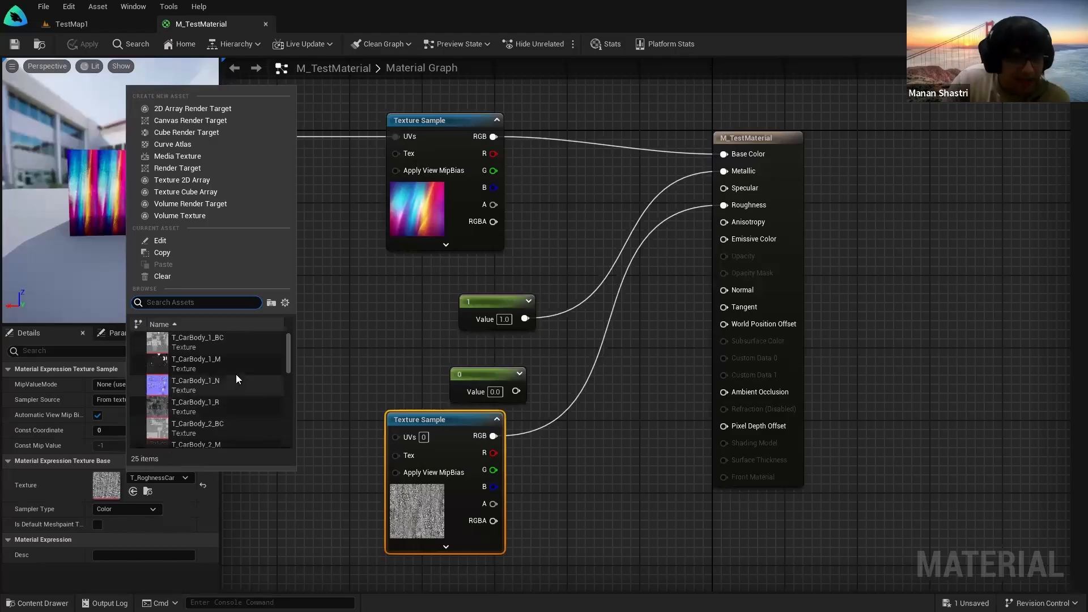
scroll(243, 378, up, 1)
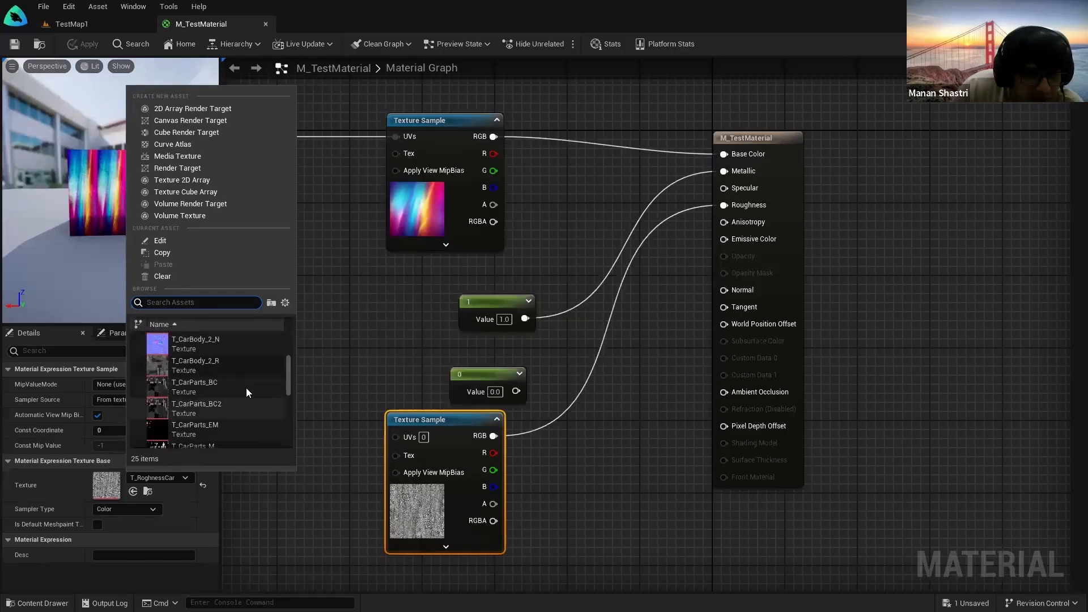
mouse_move(237, 374)
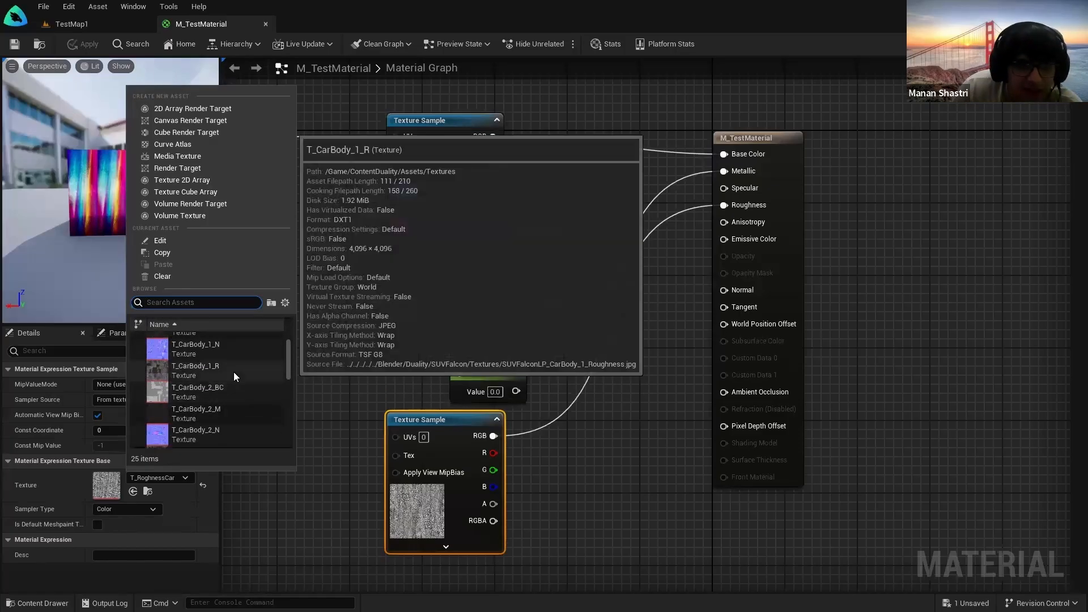
click(234, 371)
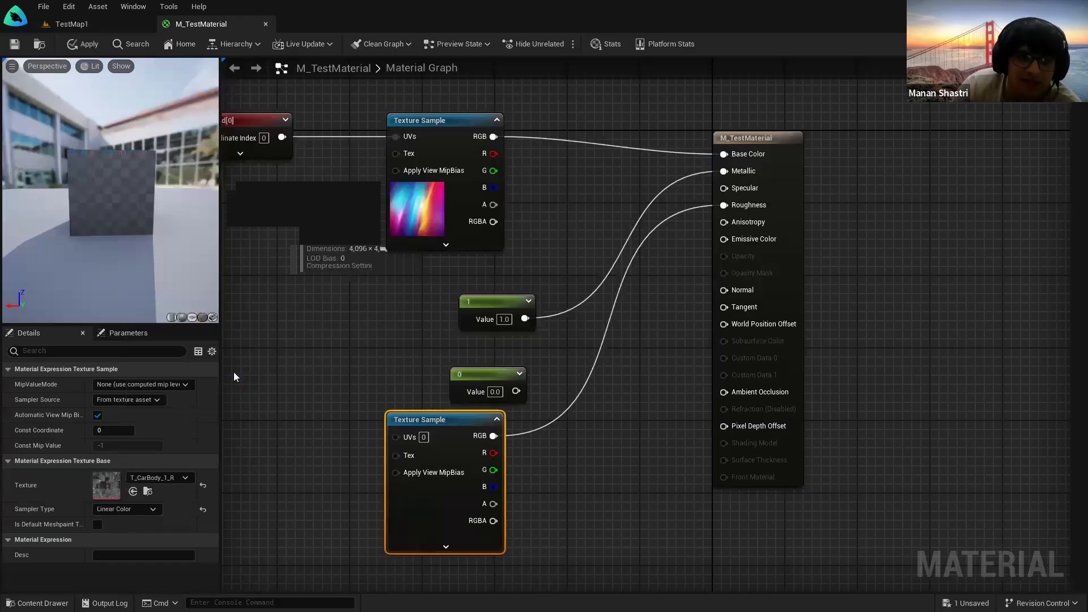
click(13, 44)
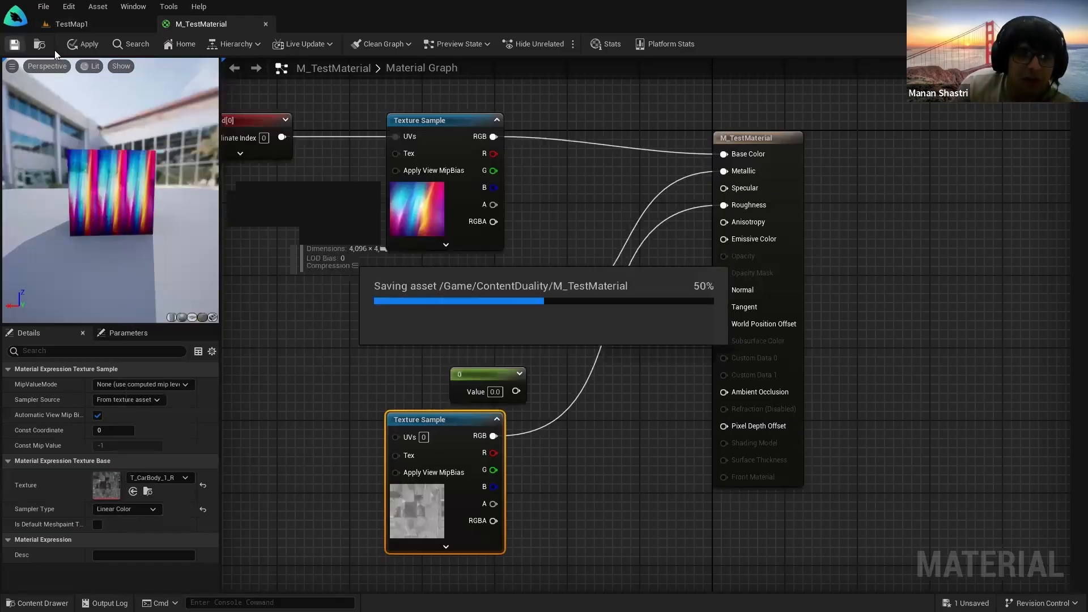
Step: Fly the TestMap1 camera around the SUV to view its updated sheen
click(71, 24)
mouse_move(637, 257)
right_down()
mouse_move(672, 256)
mouse_move(675, 267)
mouse_move(601, 267)
mouse_move(652, 267)
mouse_move(641, 312)
mouse_move(629, 312)
mouse_move(636, 325)
mouse_move(645, 265)
right_up()
key(w)
key(d)
key(s)
key(a)
key(w)
key(s)
key(w)
key(s)
key(g)
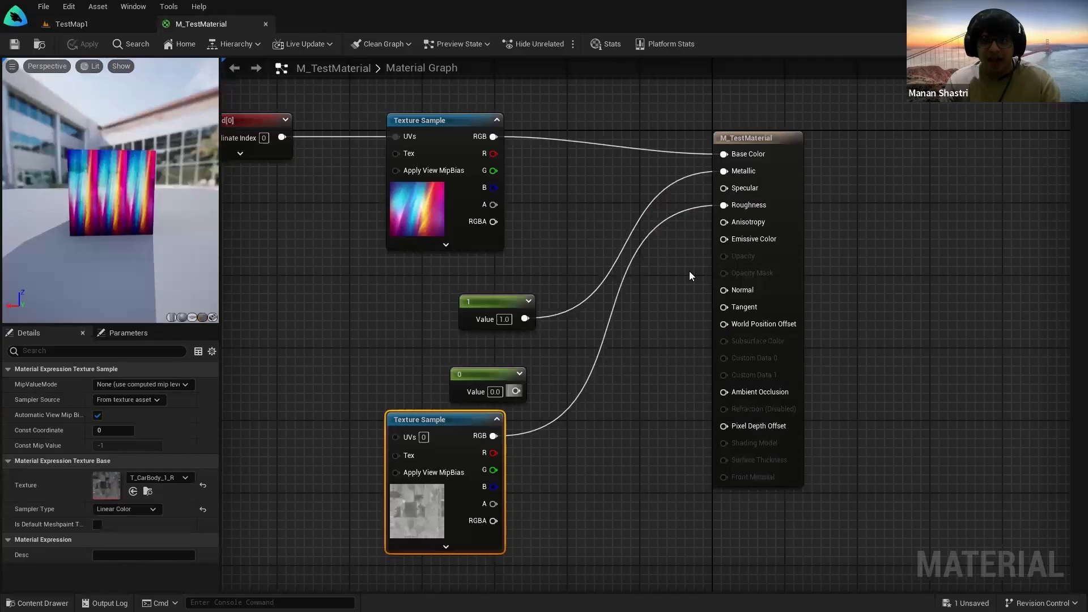
Step: Wire the 0 constant into Roughness, save, and check the SUV and cube in the level
drag(516, 391, 724, 205)
click(12, 46)
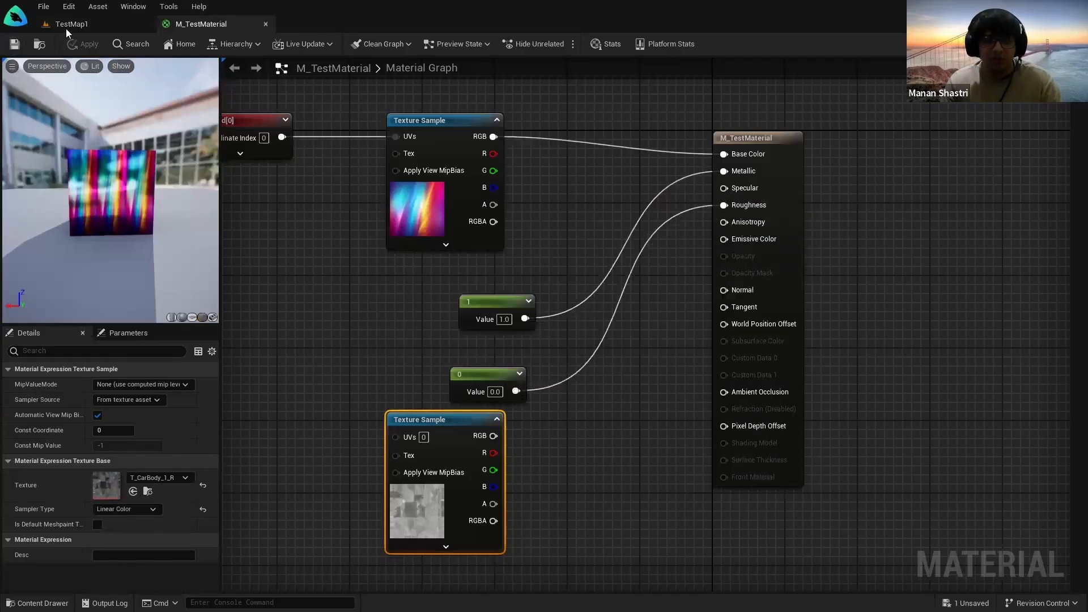
click(67, 27)
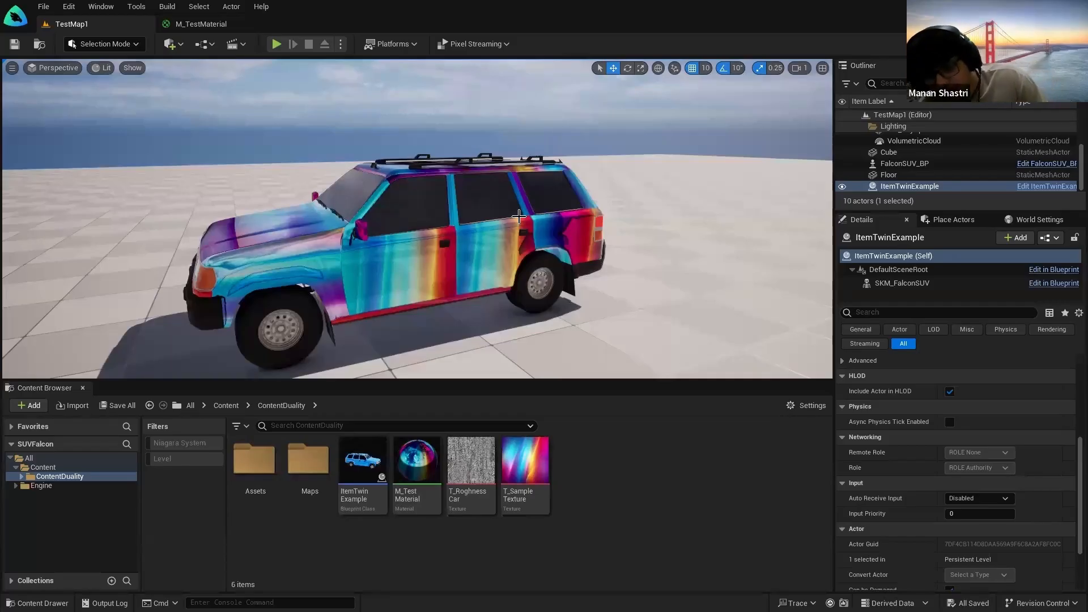
click(198, 24)
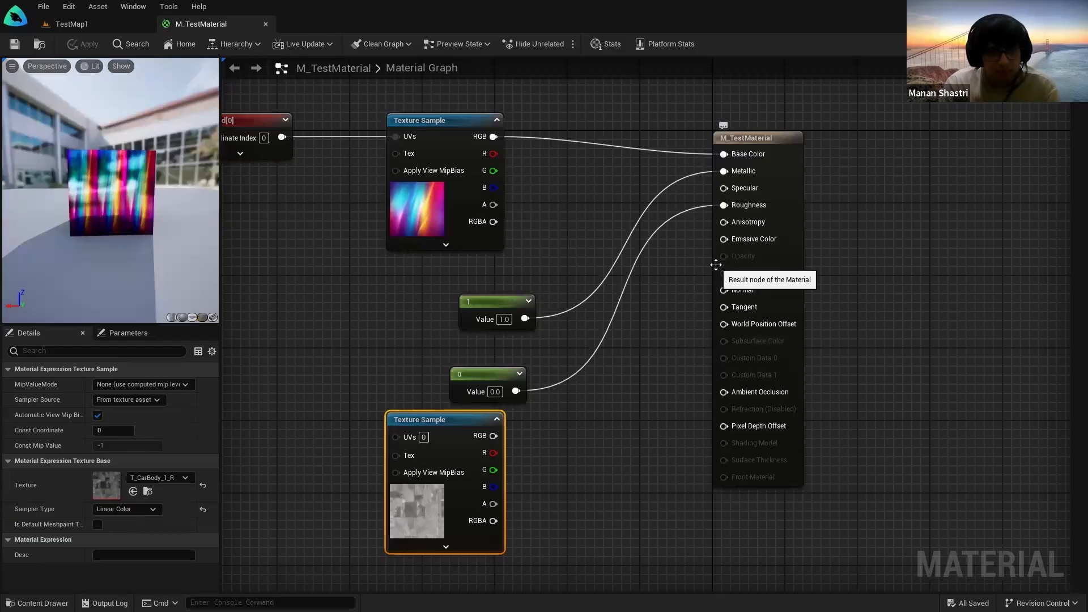
click(72, 24)
scroll(294, 265, down, 3)
right_drag(294, 265, 150, 145)
scroll(150, 145, up, 4)
click(198, 25)
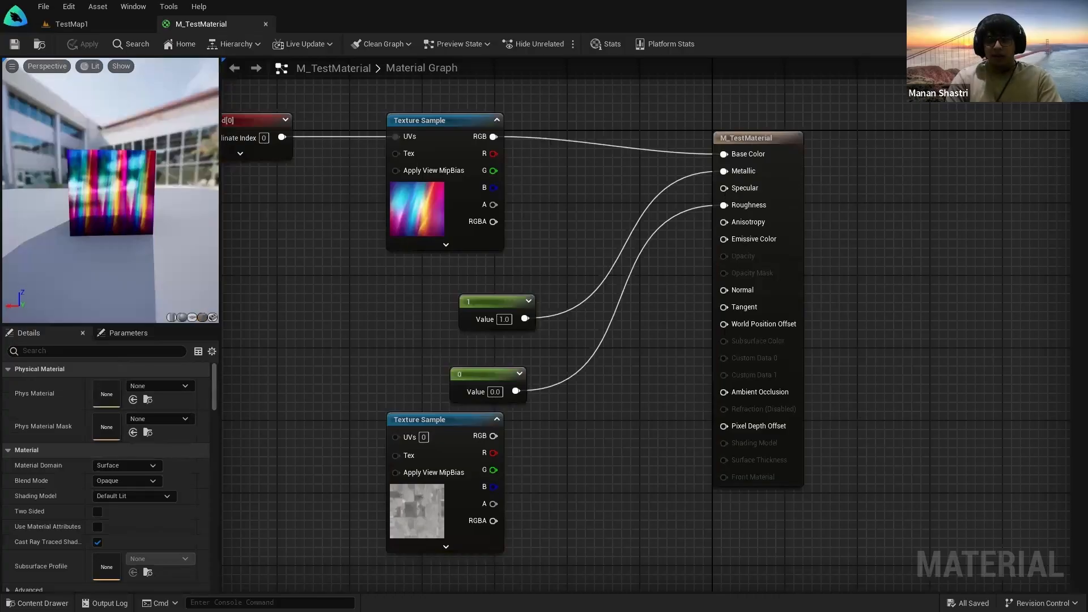
Step: Delete the unused lower Texture Sample node from M_TestMaterial and save
right_drag(778, 286, 817, 332)
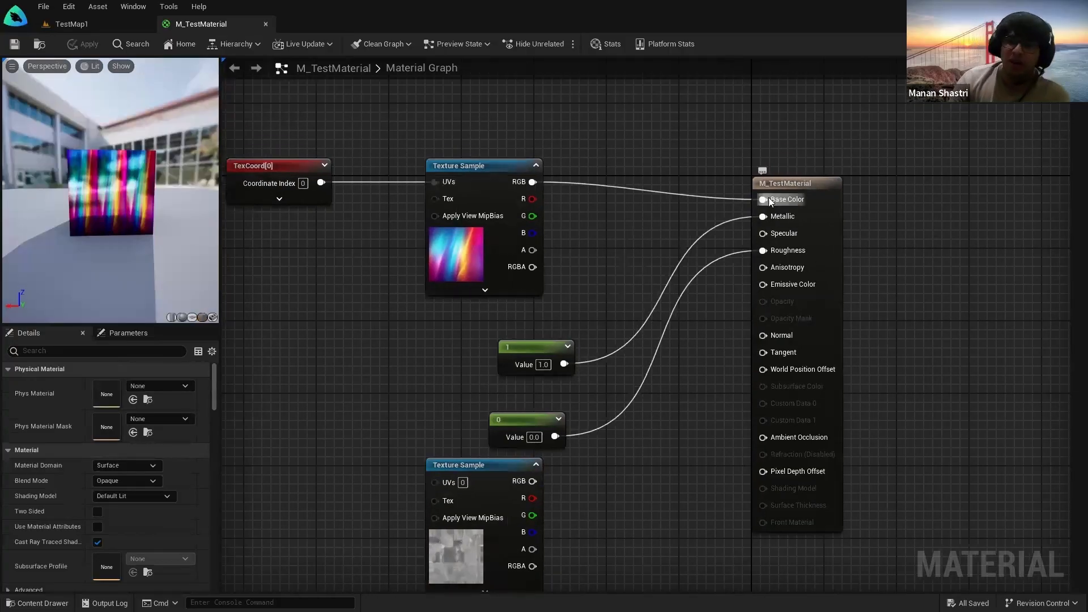
drag(614, 451, 493, 119)
click(552, 124)
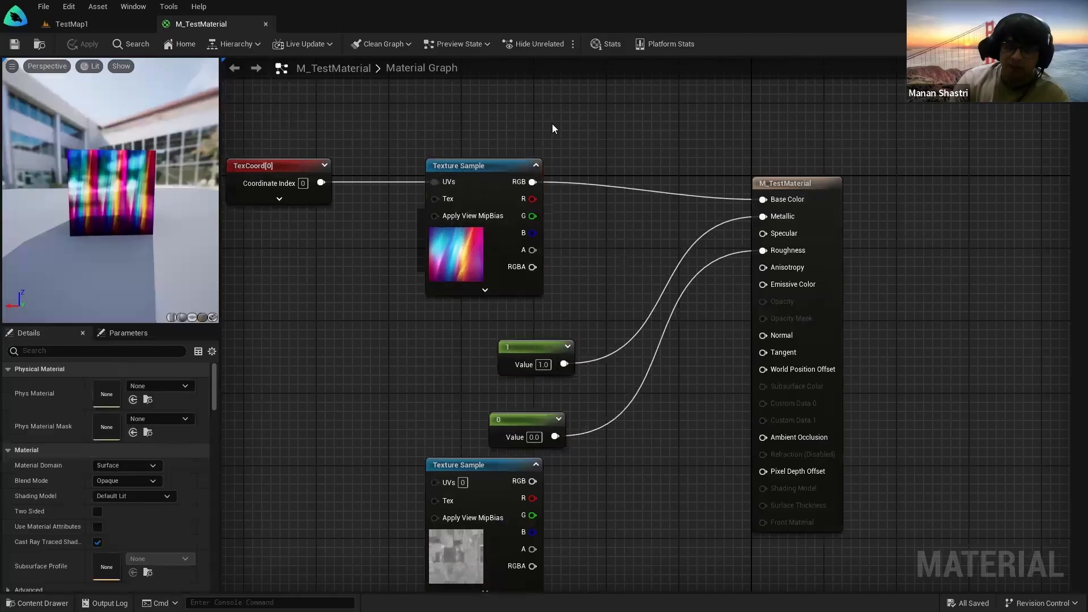
drag(635, 469, 496, 149)
click(639, 143)
click(508, 466)
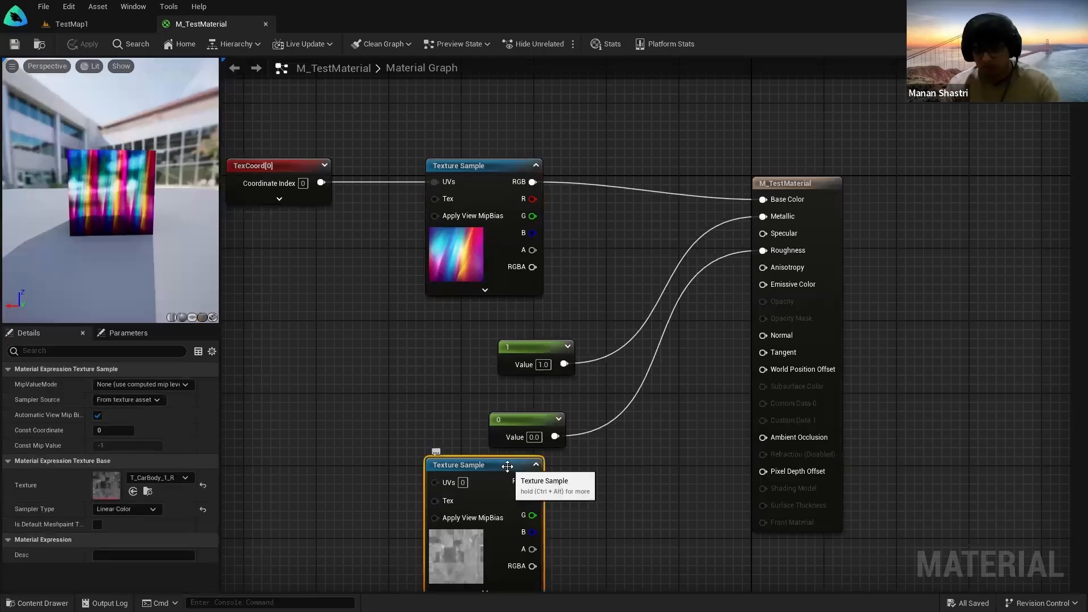
key(Delete)
click(12, 46)
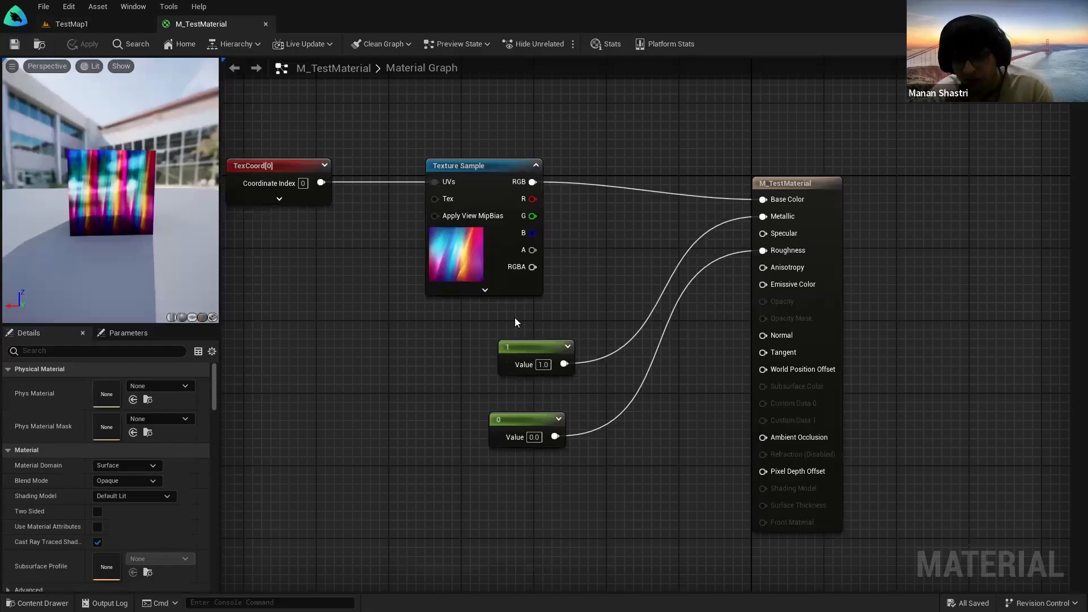
click(93, 25)
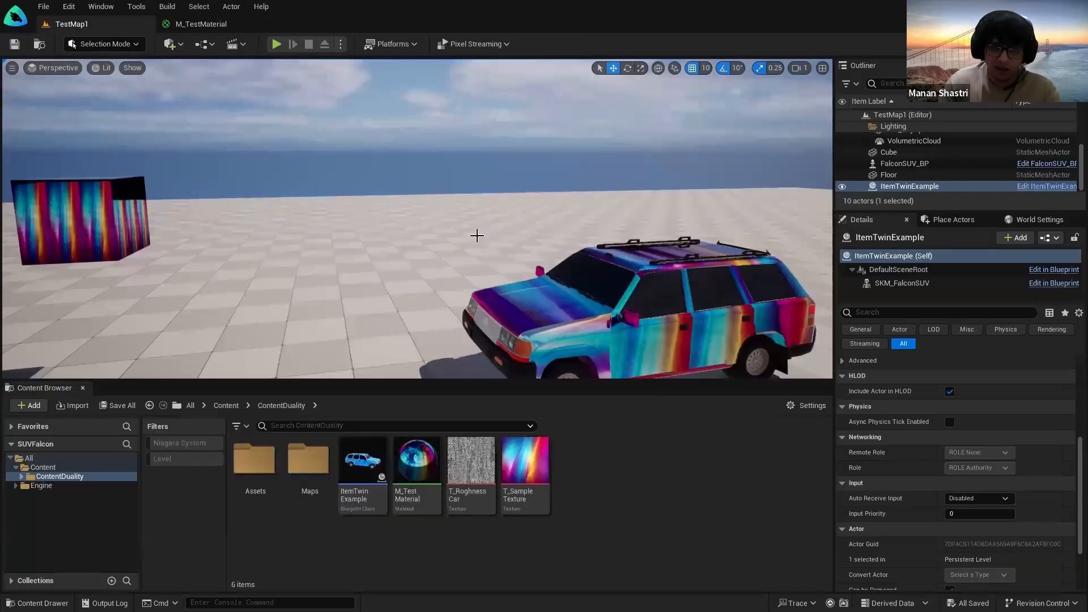
right_drag(470, 241, 491, 260)
key(w)
key(s)
key(w)
key(s)
key(s)
key(w)
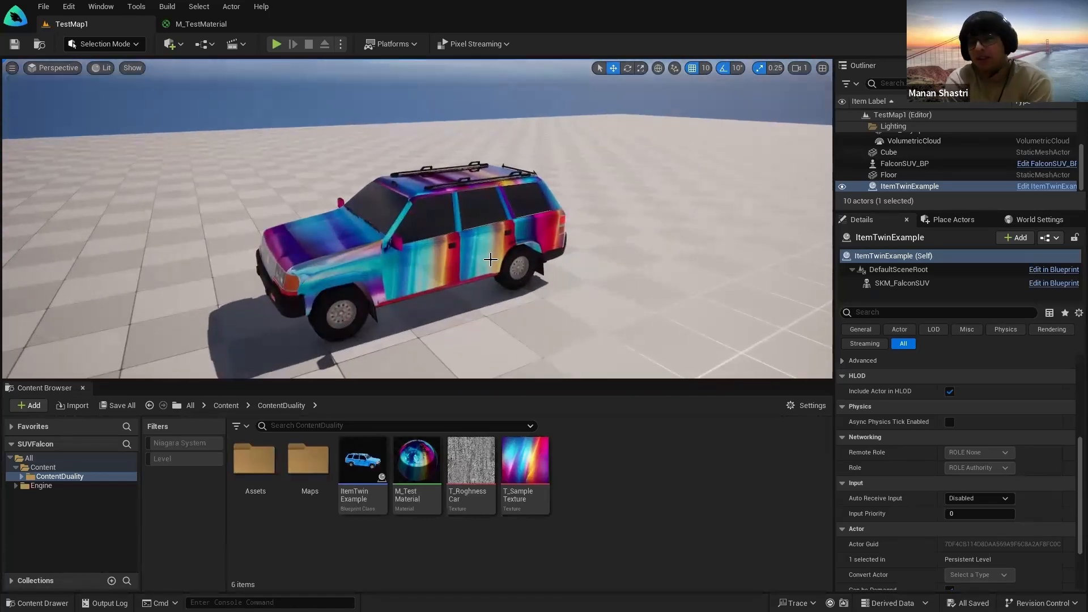
right_drag(388, 240, 375, 245)
key(s)
key(w)
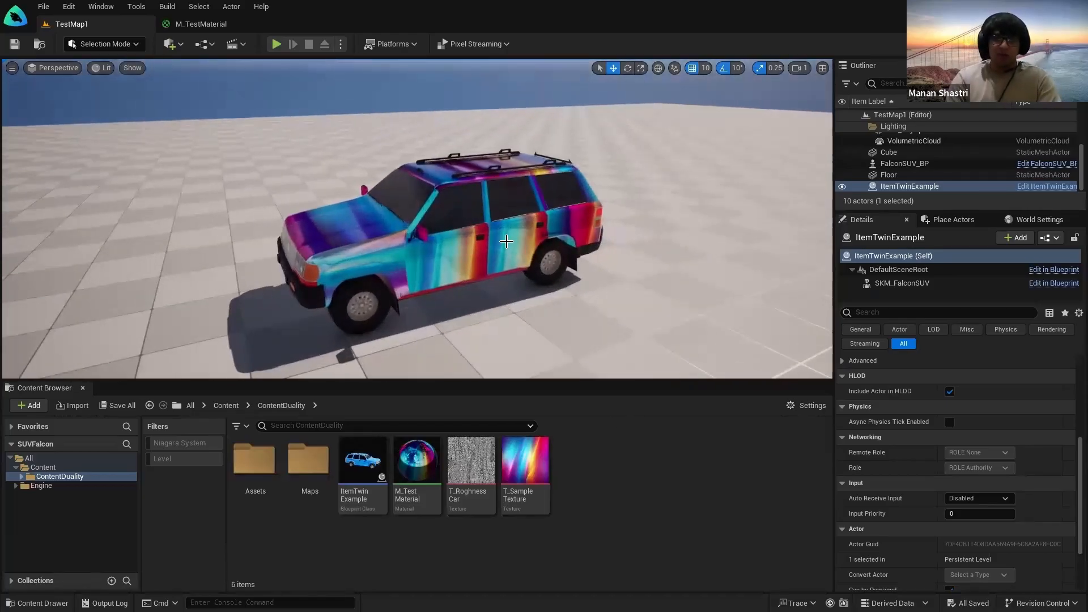
right_drag(588, 223, 587, 223)
key(s)
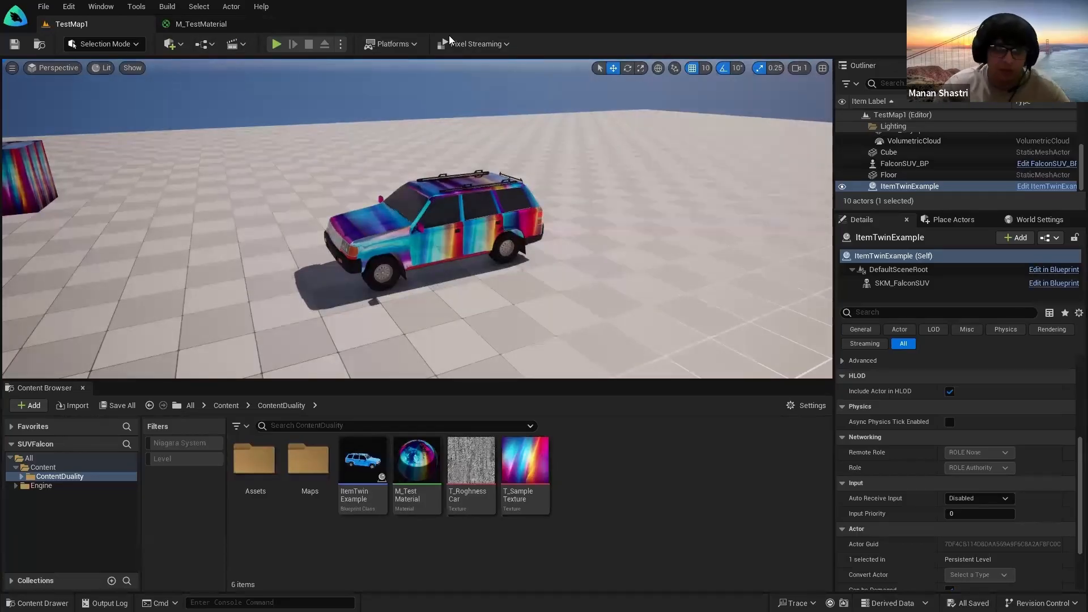
click(236, 21)
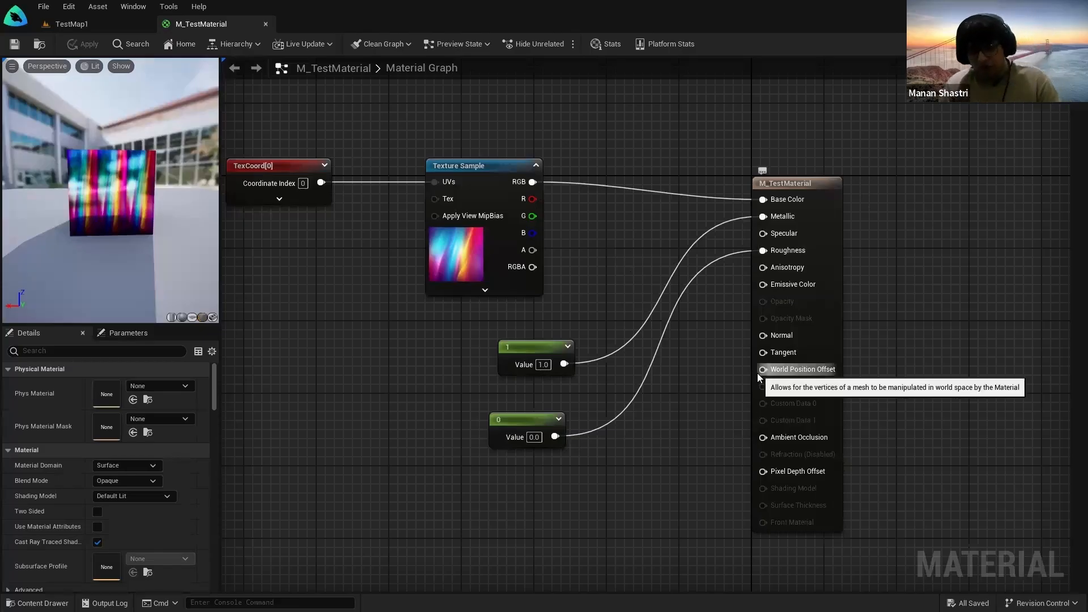
click(112, 23)
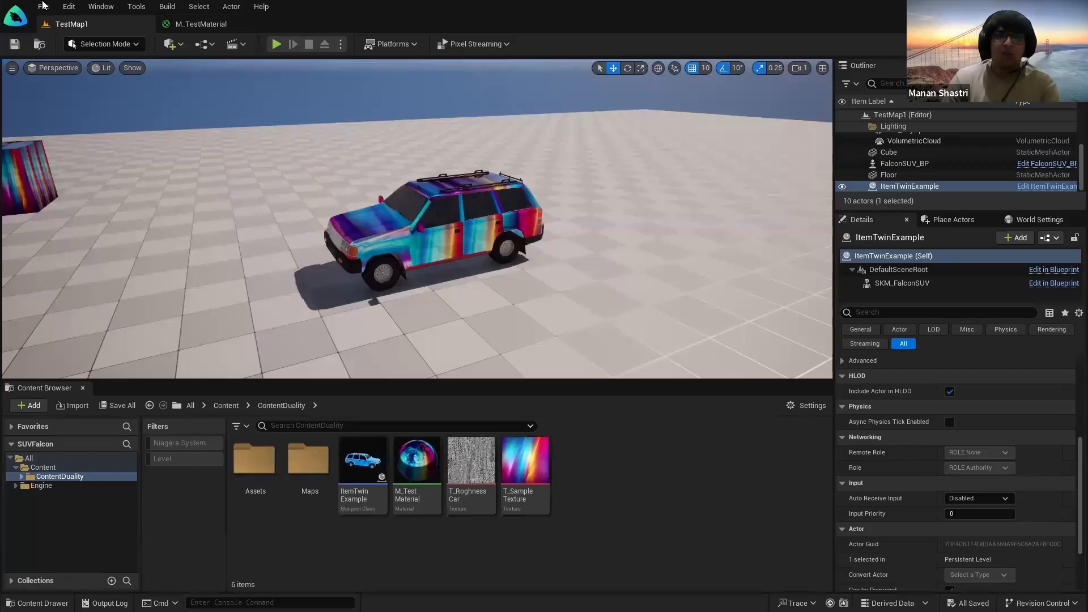
click(199, 24)
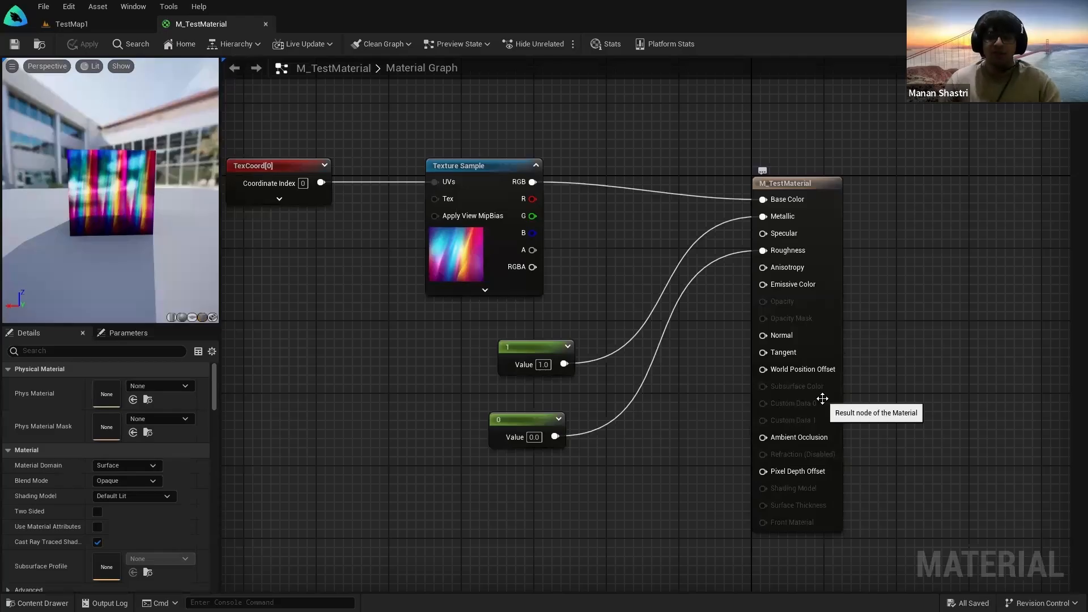
click(71, 24)
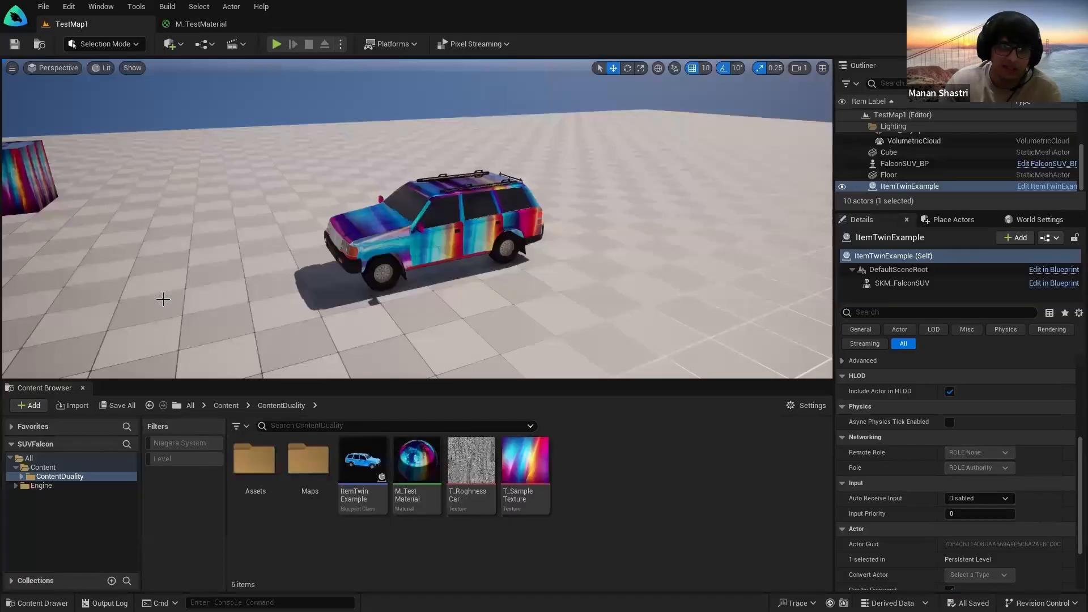
click(53, 466)
double_click(242, 510)
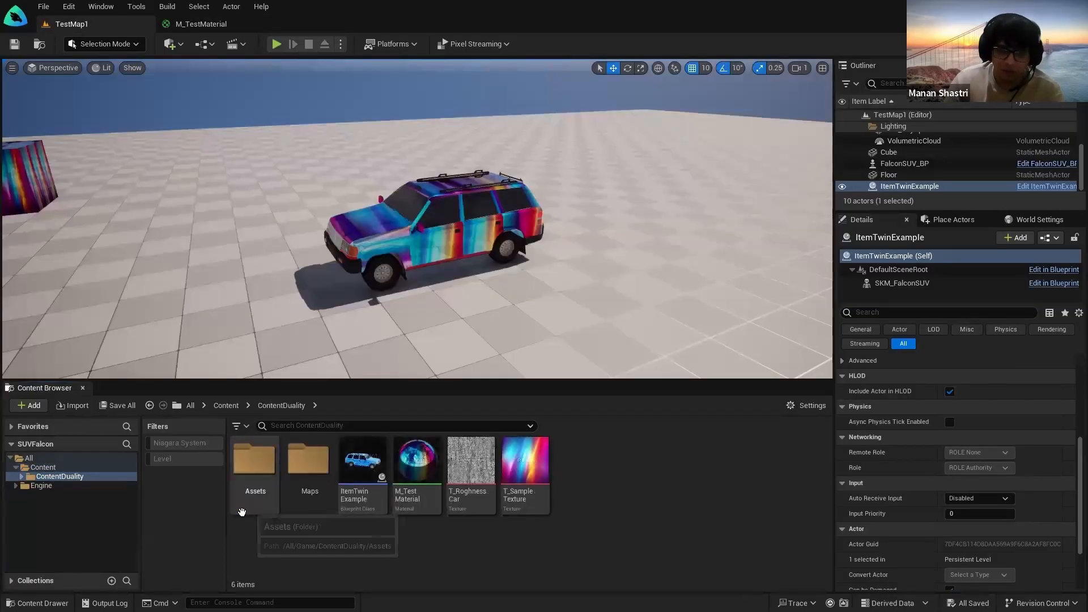
double_click(255, 460)
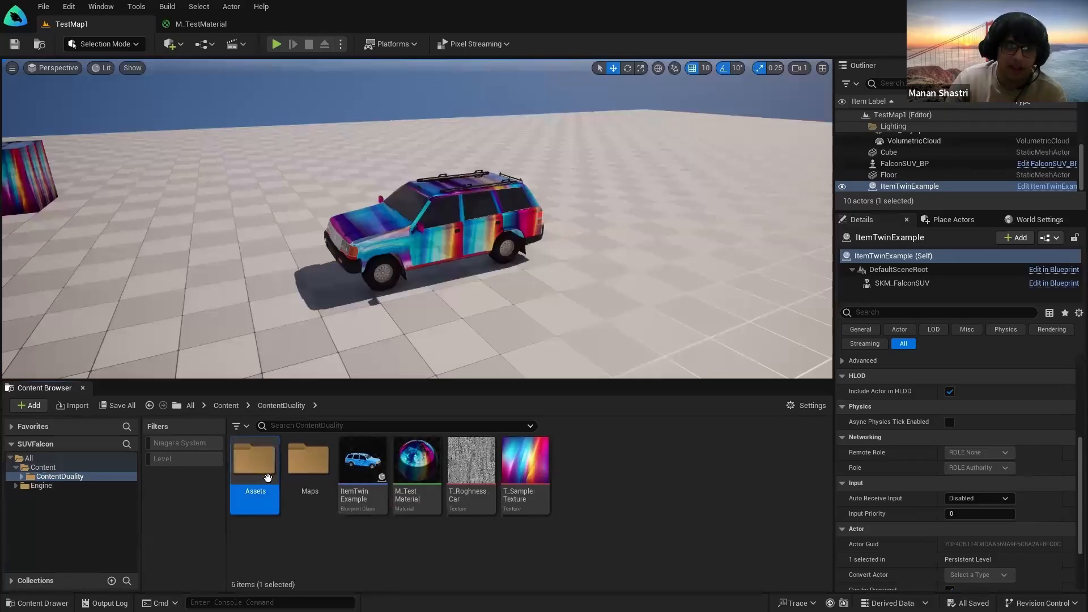
double_click(320, 464)
scroll(408, 507, down, 2)
scroll(722, 573, up, 2)
click(55, 475)
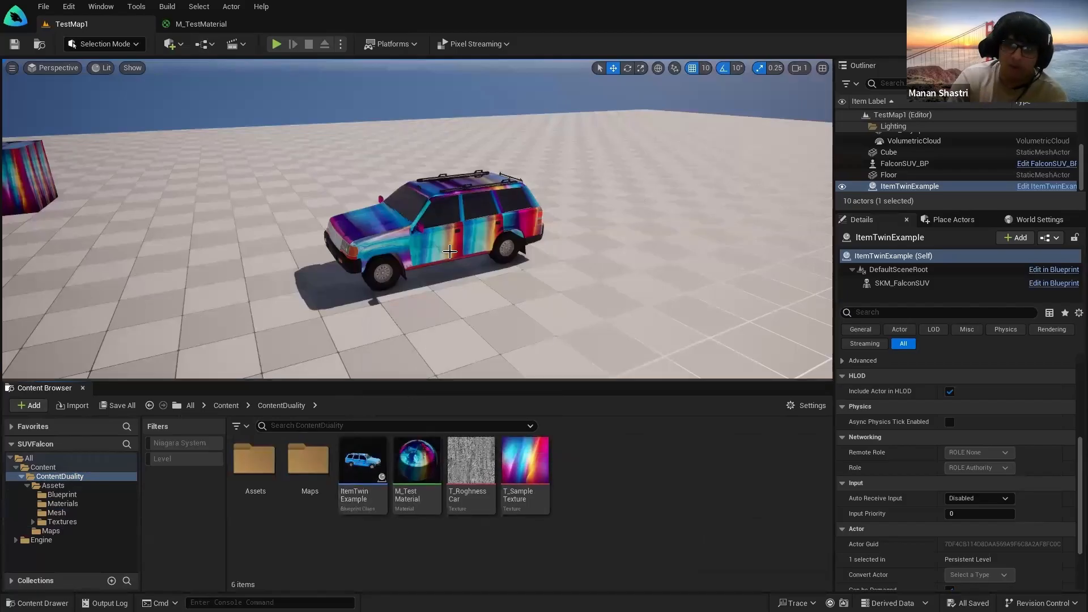
key(f)
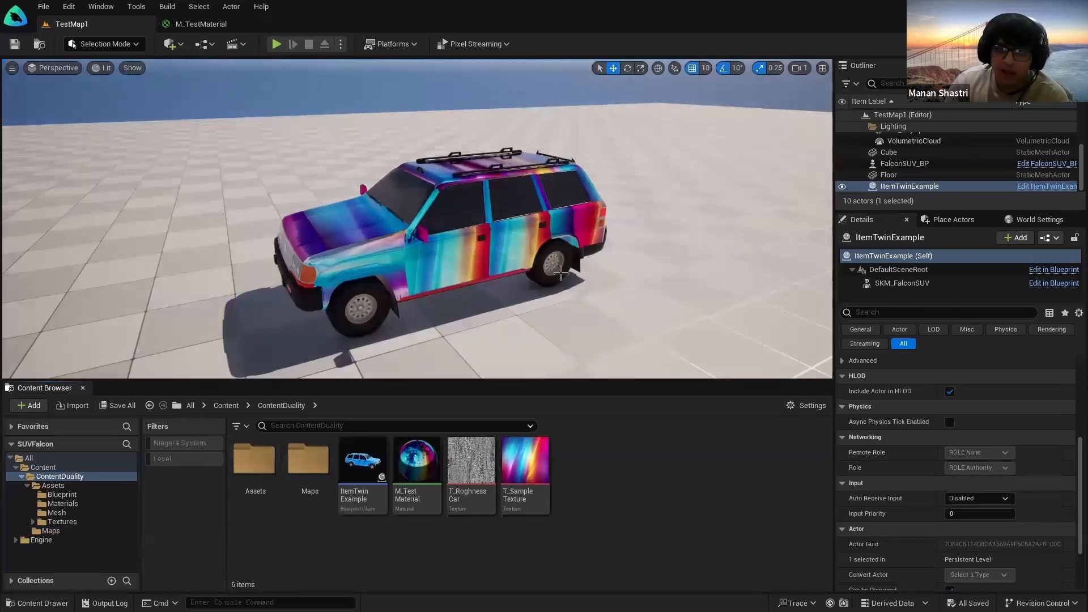
click(201, 24)
Step: Change the TexCoord node's U tiling from 3.0 to 1.0
right_drag(422, 250, 680, 278)
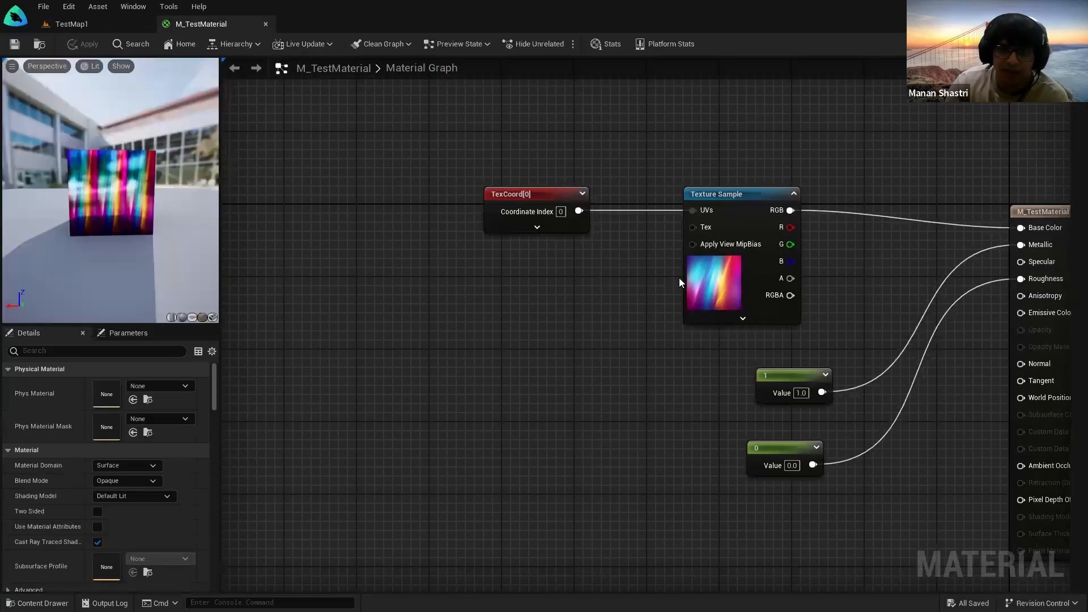
click(699, 273)
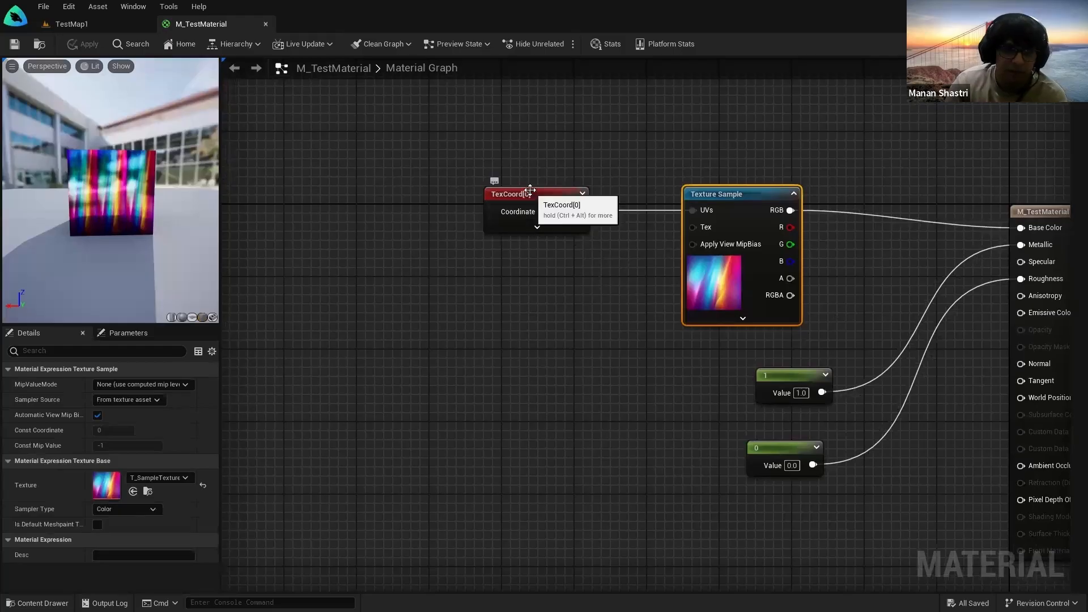
click(526, 219)
click(129, 400)
text(1)
key(Return)
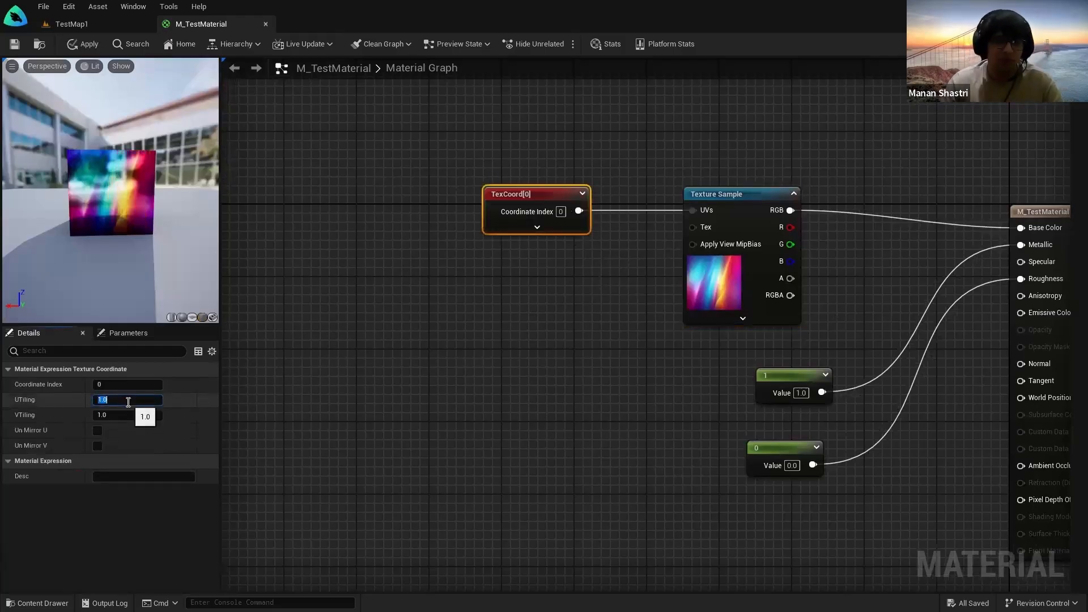
Step: Move the TestMap1 camera toward the SUV to view the wider, stretched pattern
click(68, 23)
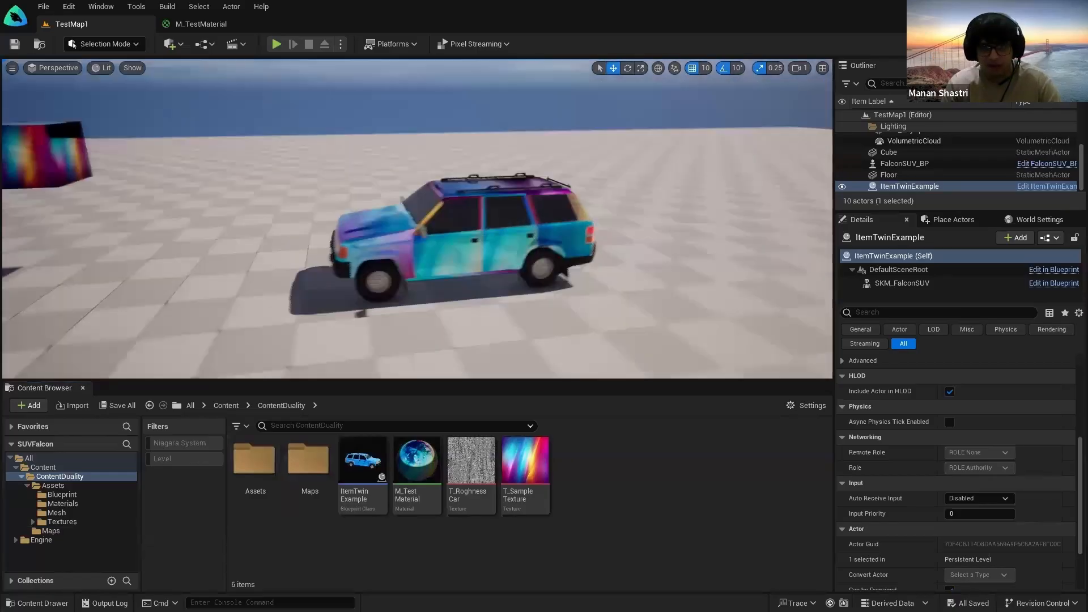
right_drag(443, 217, 455, 216)
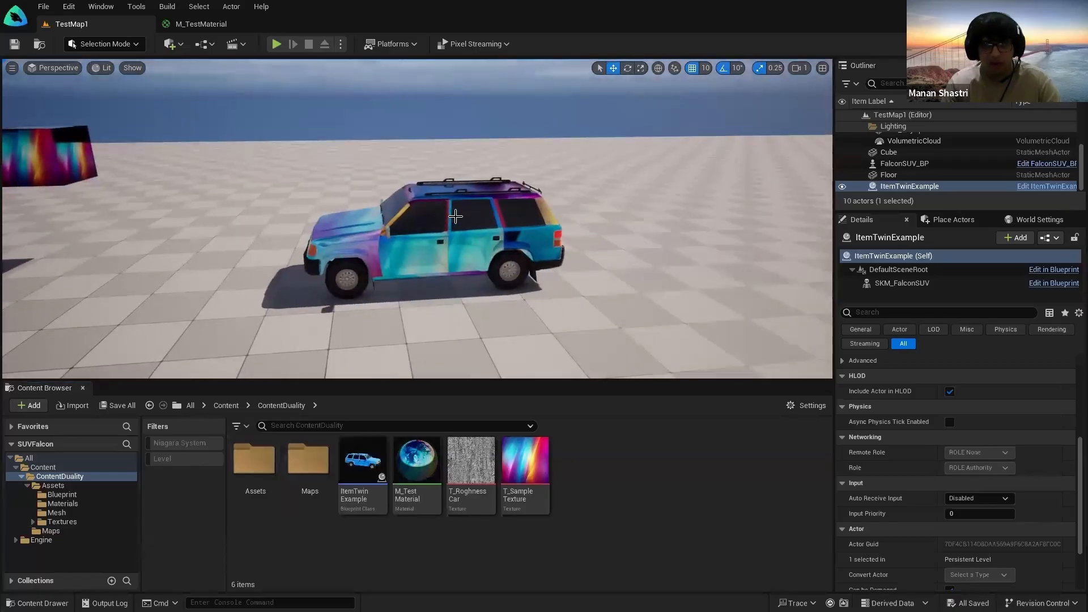
scroll(370, 241, up, 3)
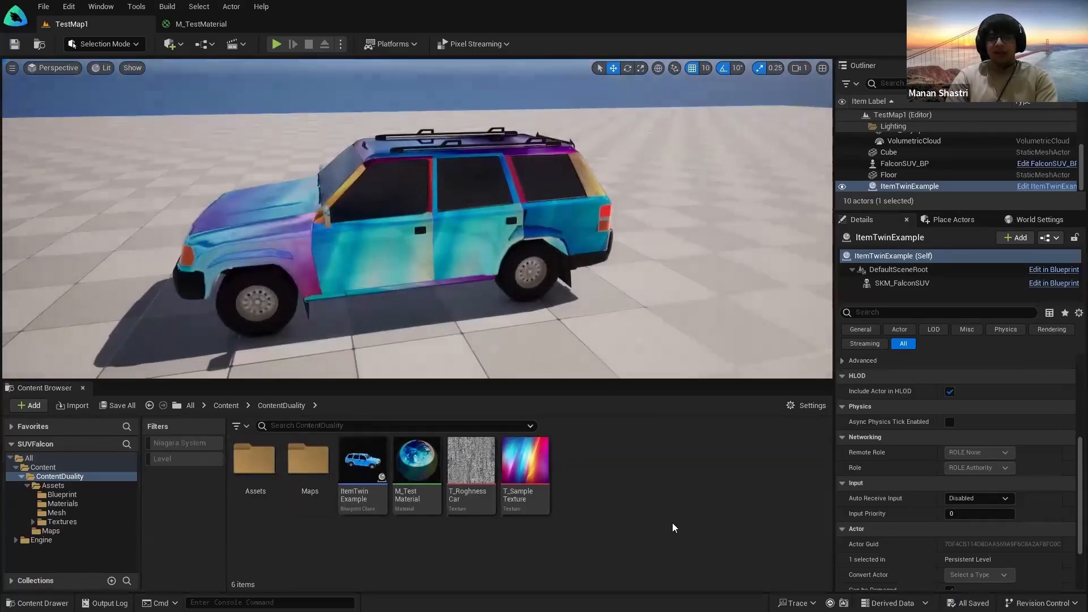
mouse_move(547, 498)
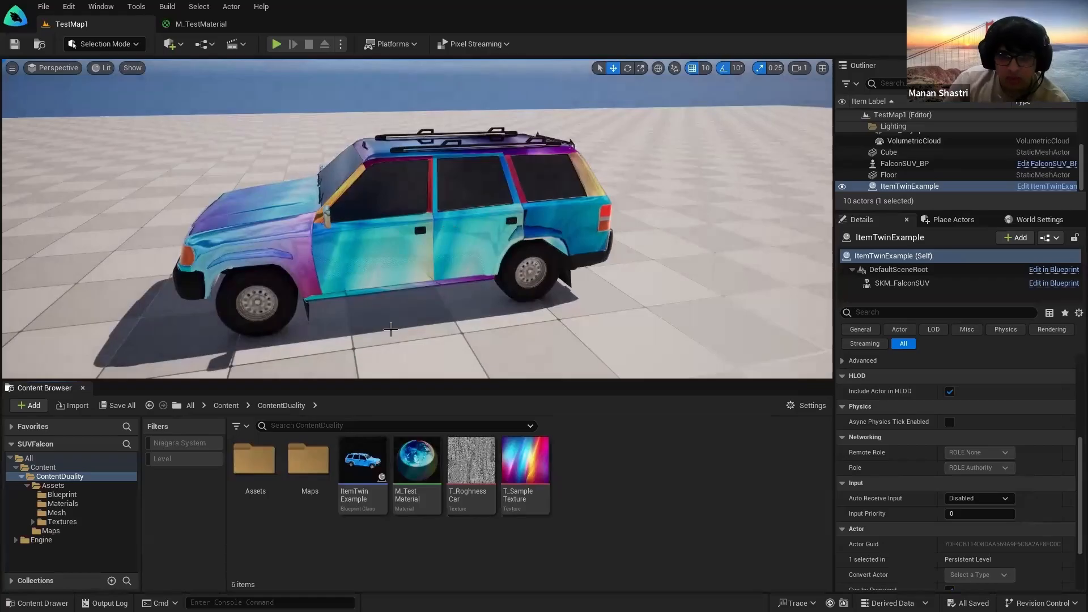
Step: Open the ItemTwinExample Blueprint and select its SKM_FalconSUV component
click(365, 446)
double_click(366, 445)
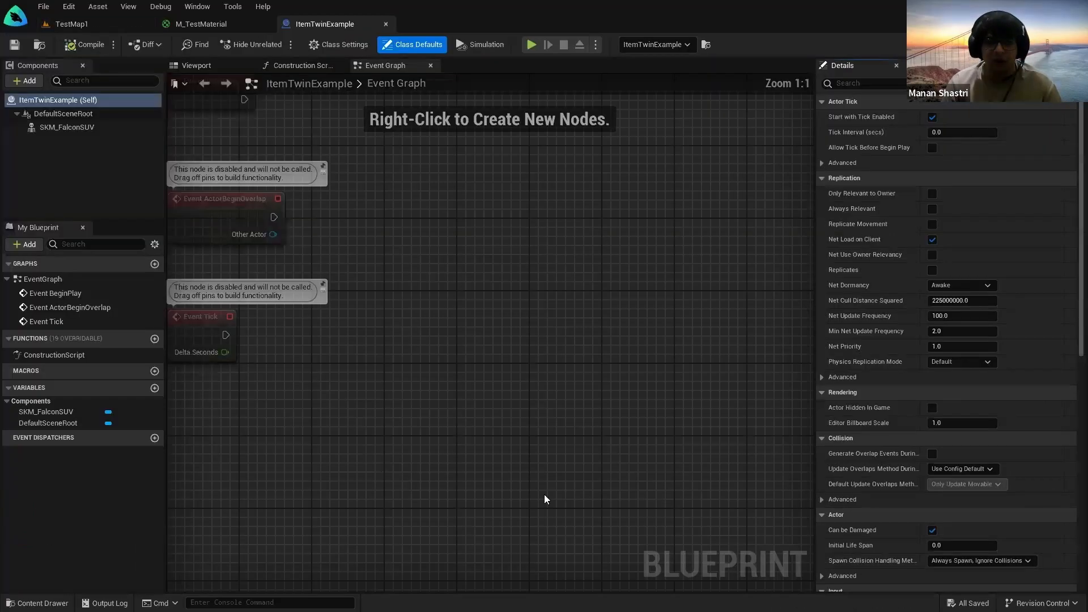
click(57, 130)
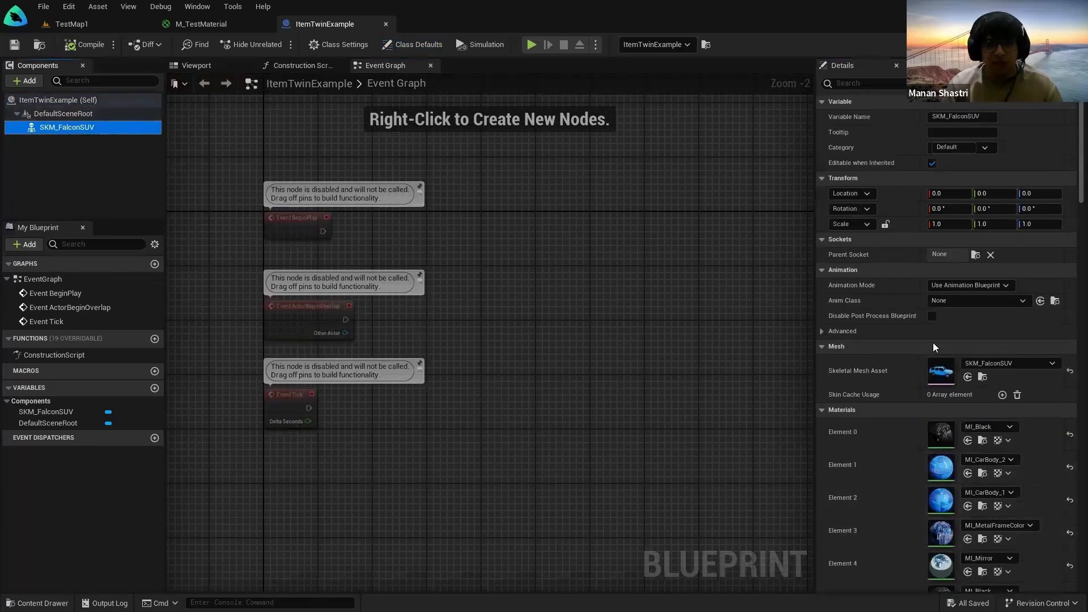
key(ctrl)
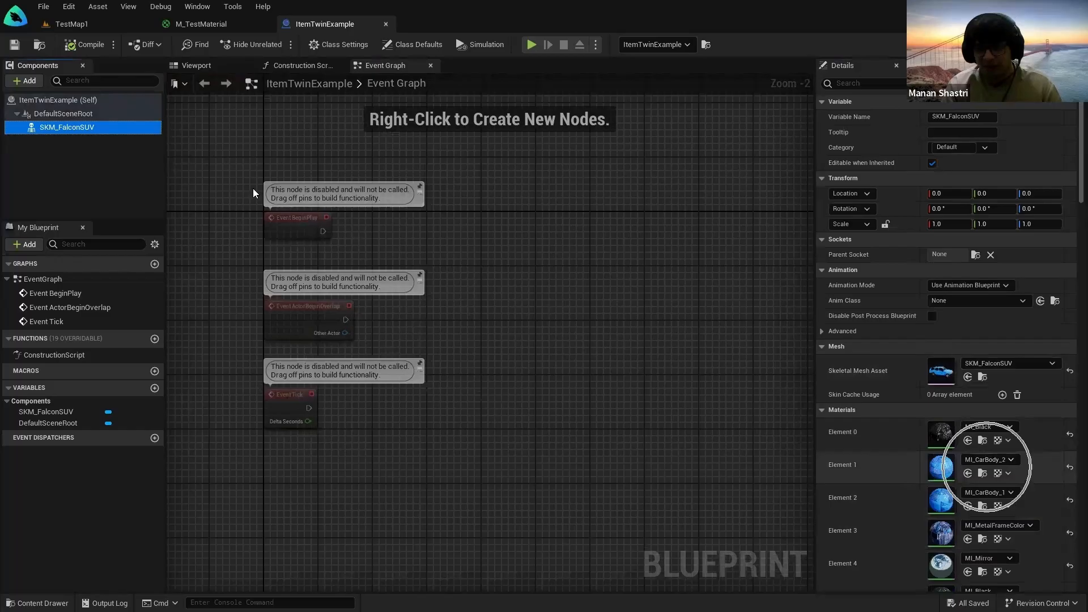
click(226, 24)
click(308, 26)
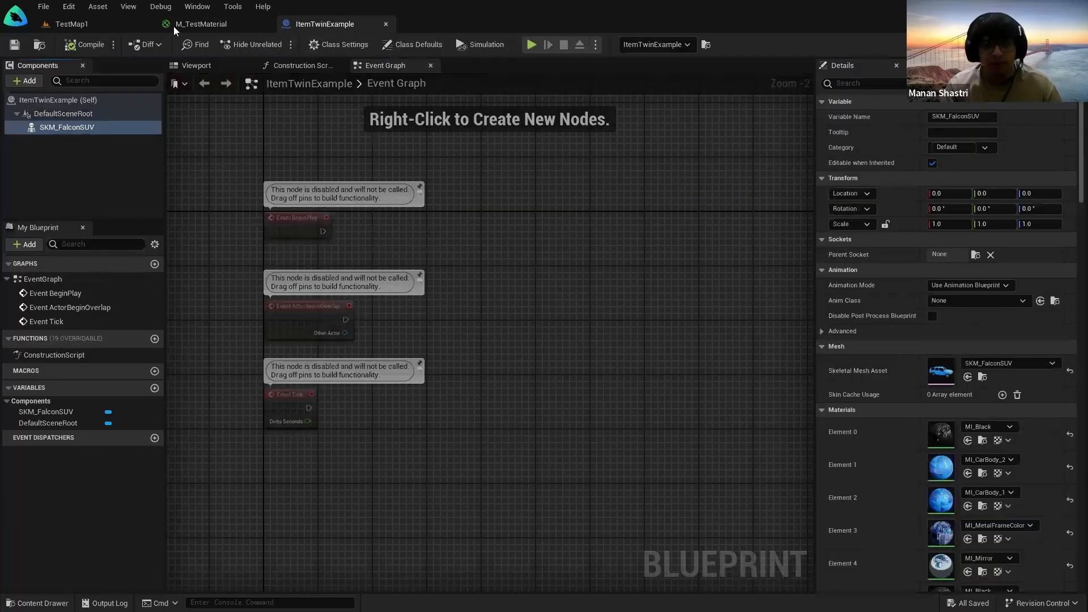
click(69, 24)
double_click(363, 462)
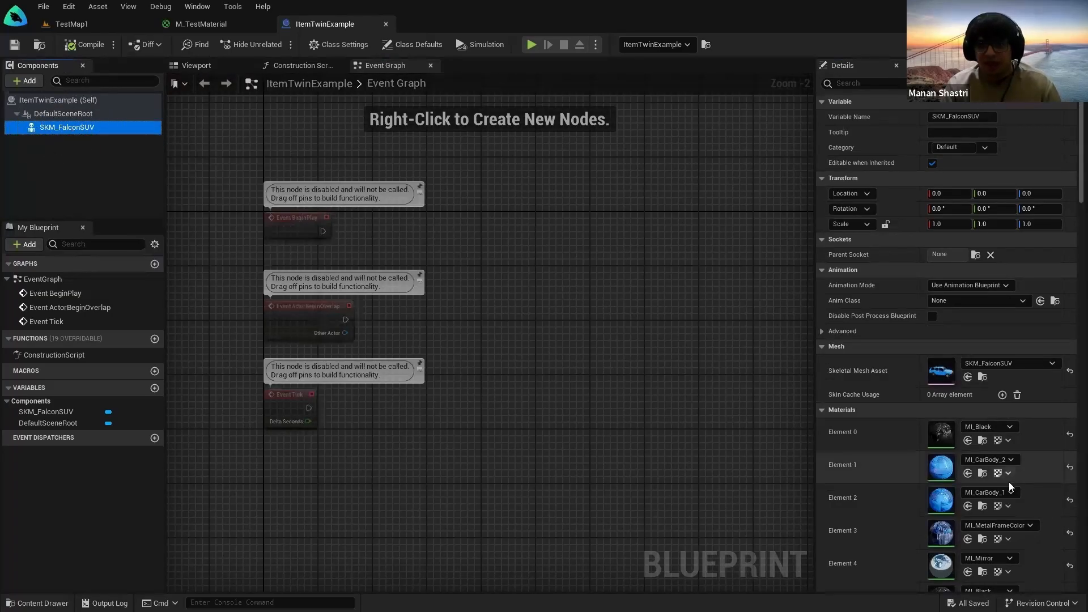
scroll(1009, 482, down, 2)
Step: Assign M_TestMaterial to material Elements 1, 2 and 3 of the SUV mesh
click(891, 457)
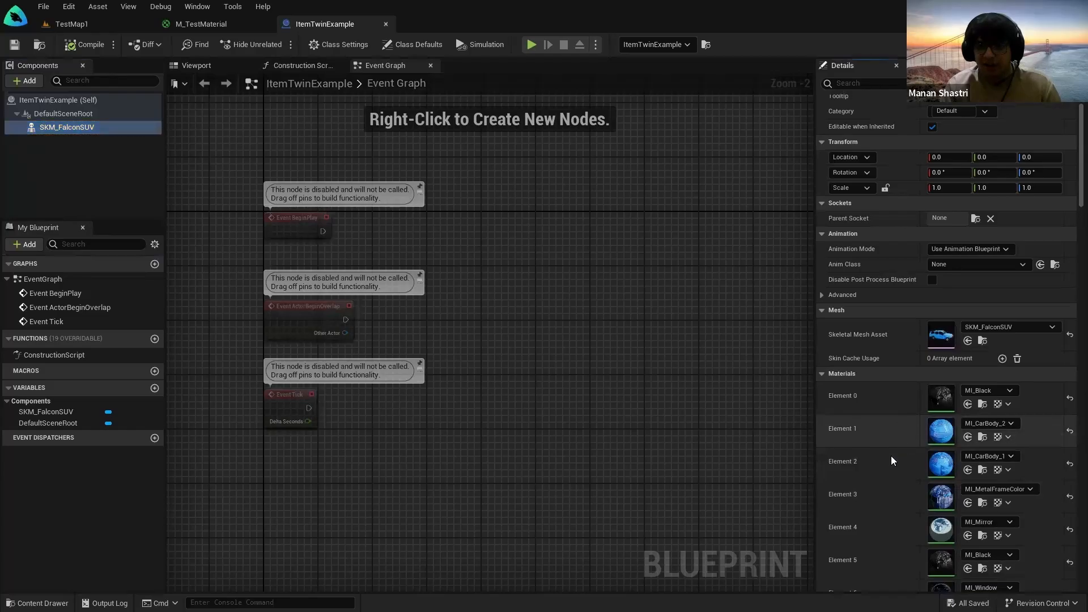
click(989, 425)
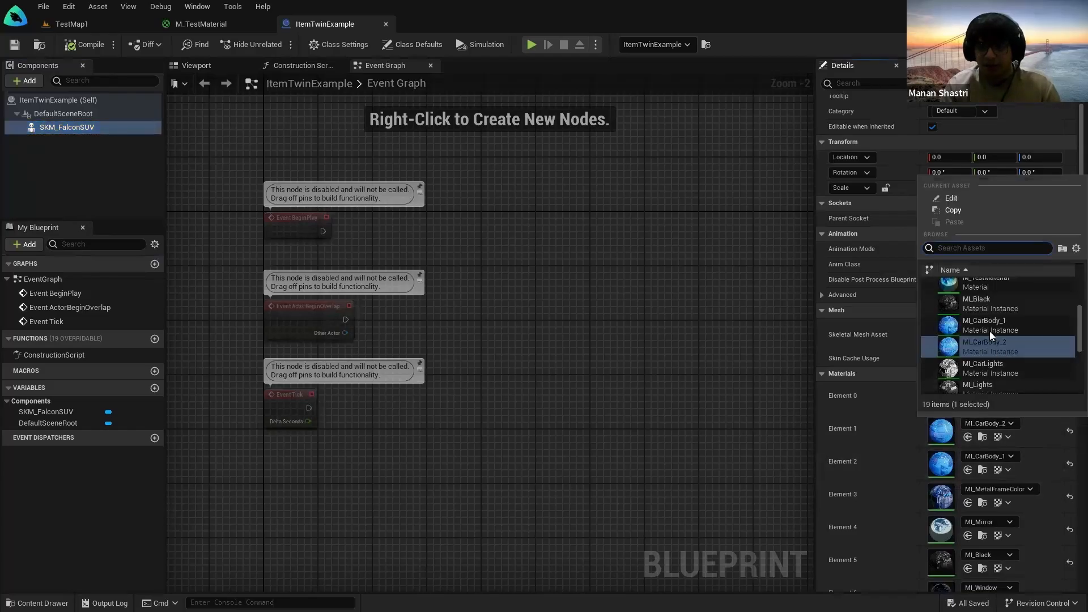
click(986, 299)
click(997, 456)
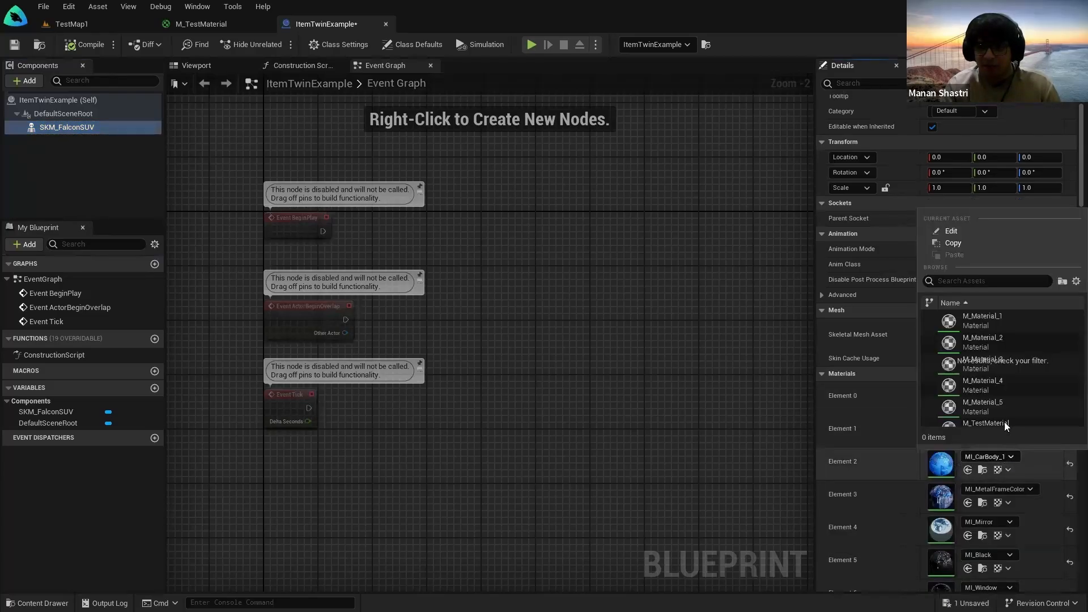
click(985, 338)
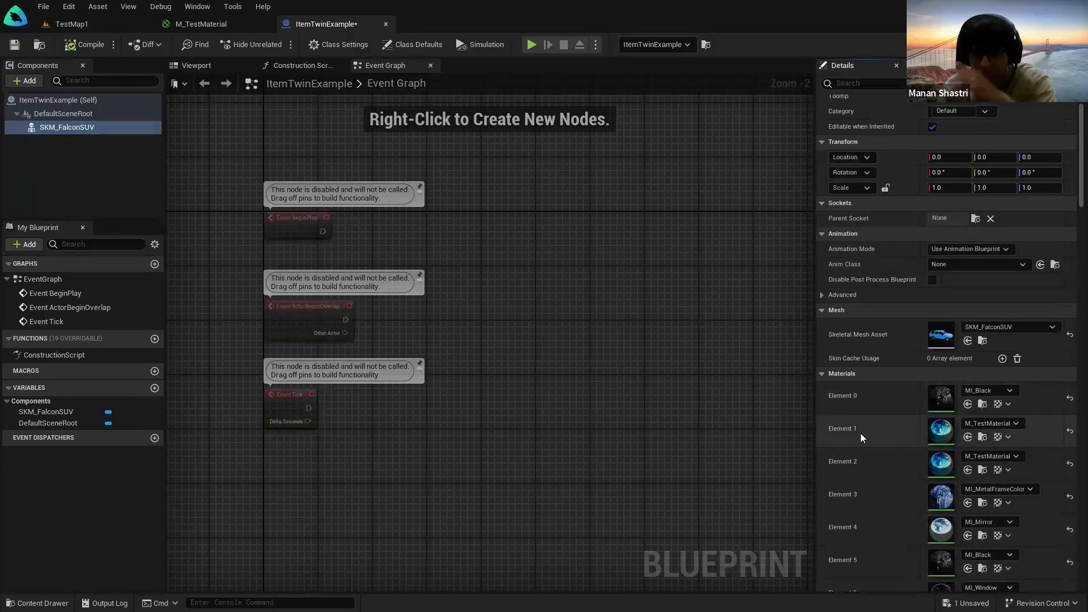
click(992, 492)
scroll(1032, 381, up, 2)
scroll(1033, 381, up, 3)
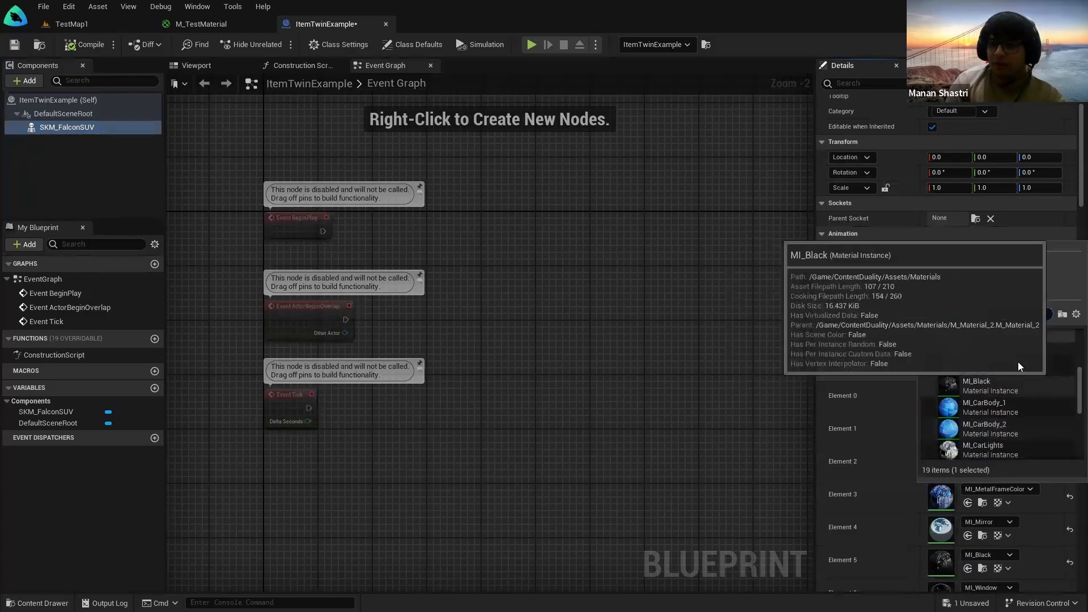
click(1017, 361)
Step: Compile and save the Blueprint, then close the Blueprint and M_TestMaterial tabs
click(14, 45)
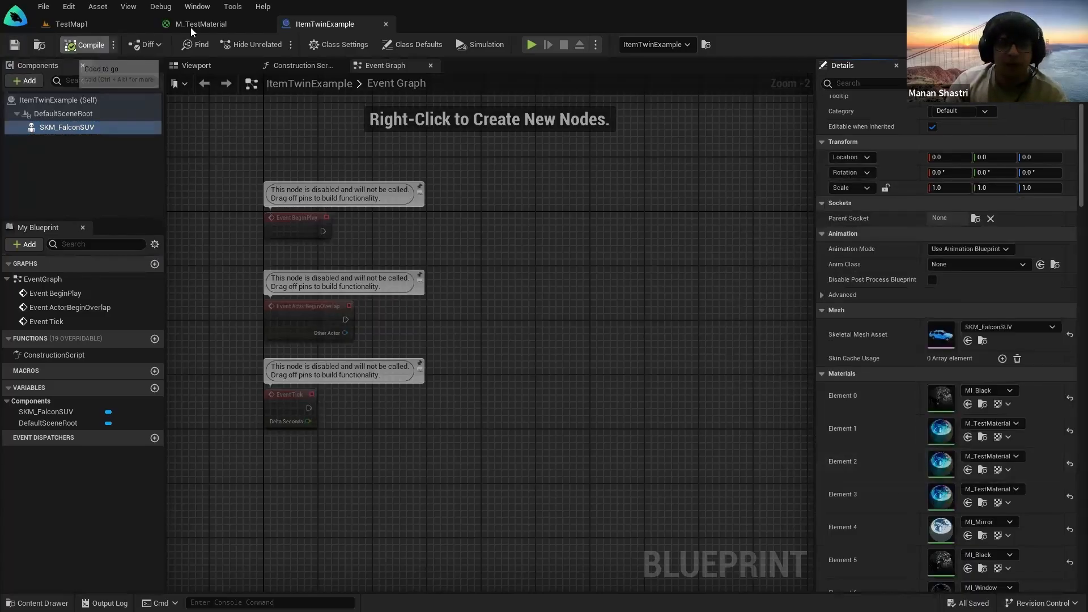
click(386, 24)
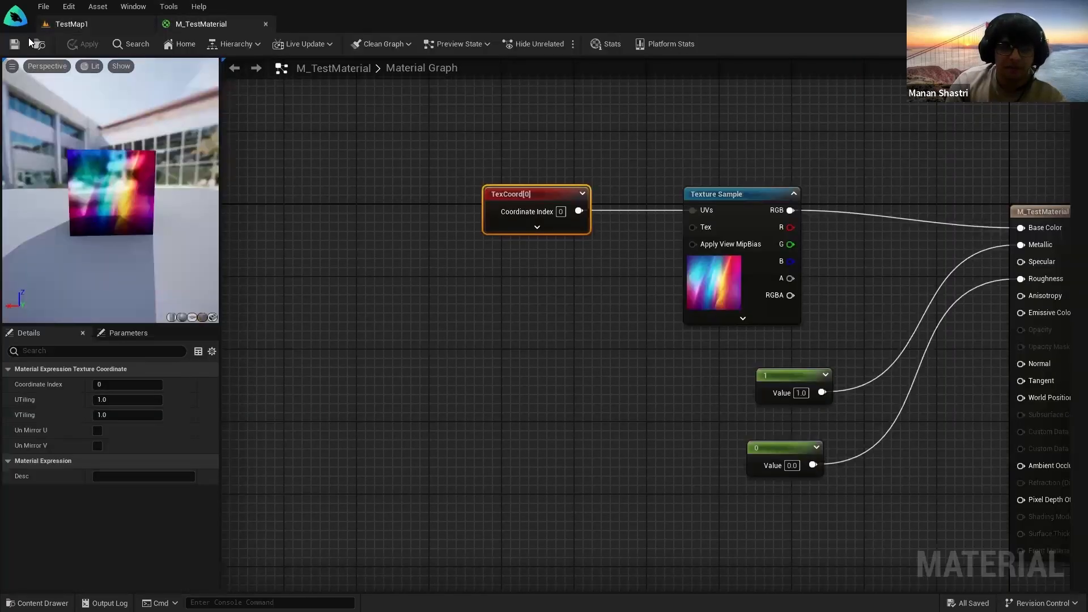
click(265, 24)
click(644, 482)
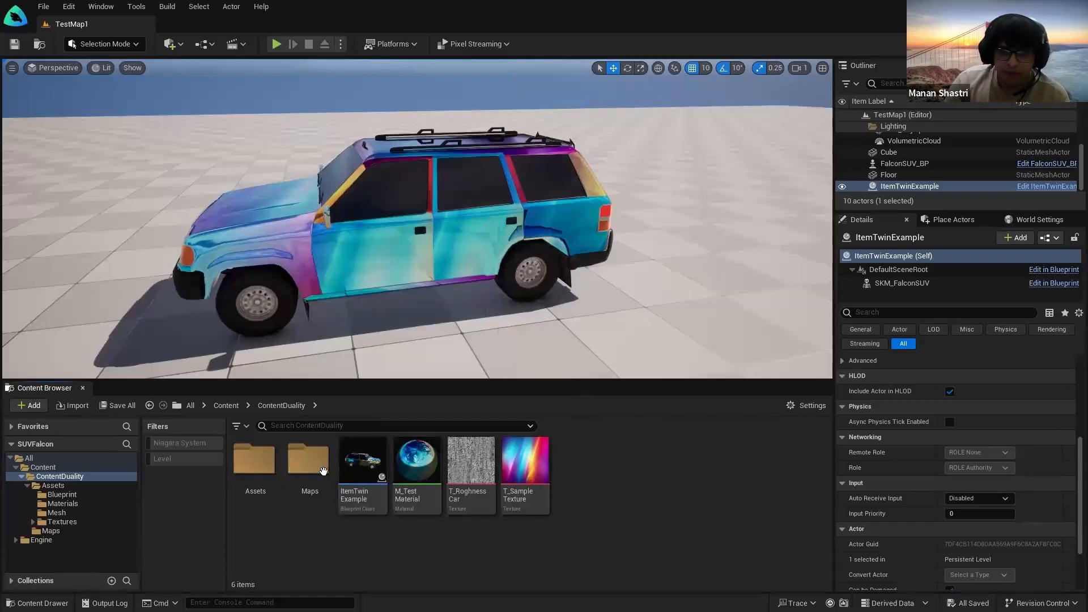
Step: Promote ItemTwinExample to a twin, renaming it Car_Funky_Twin
mouse_move(365, 468)
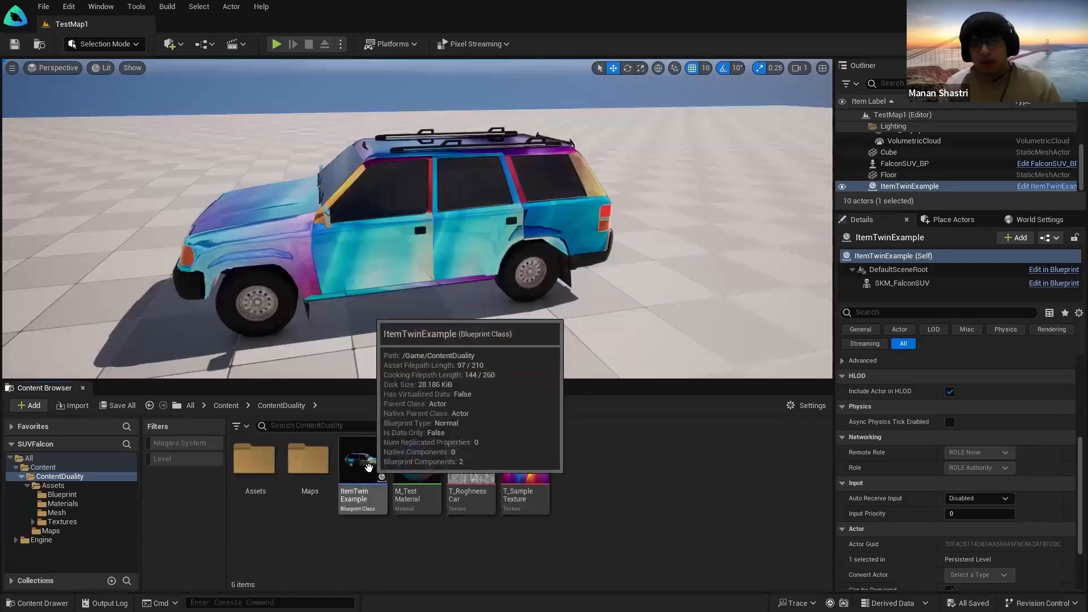
right_click(368, 468)
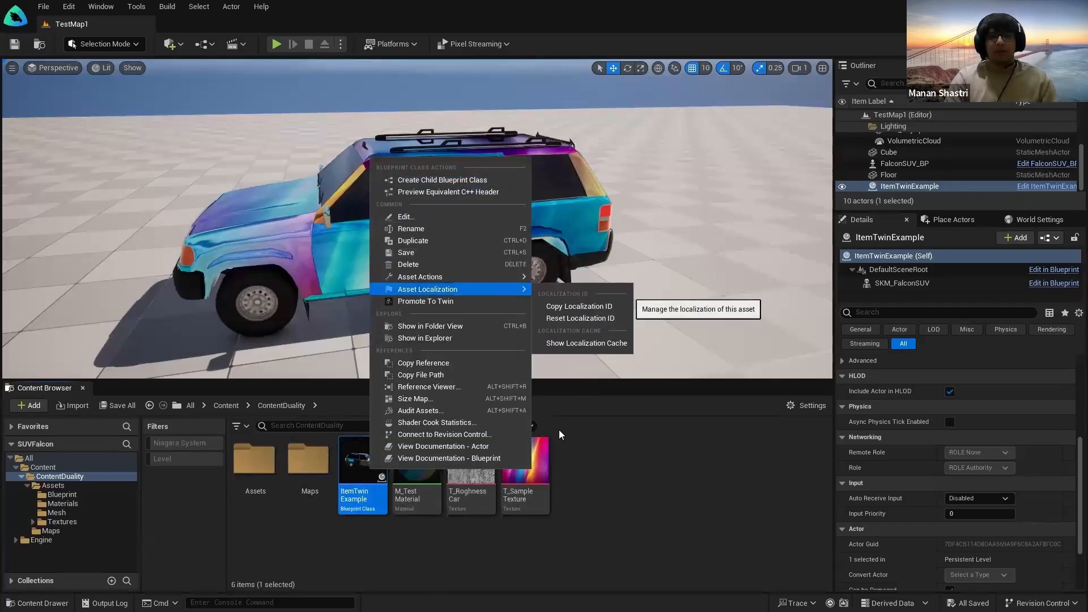
click(444, 302)
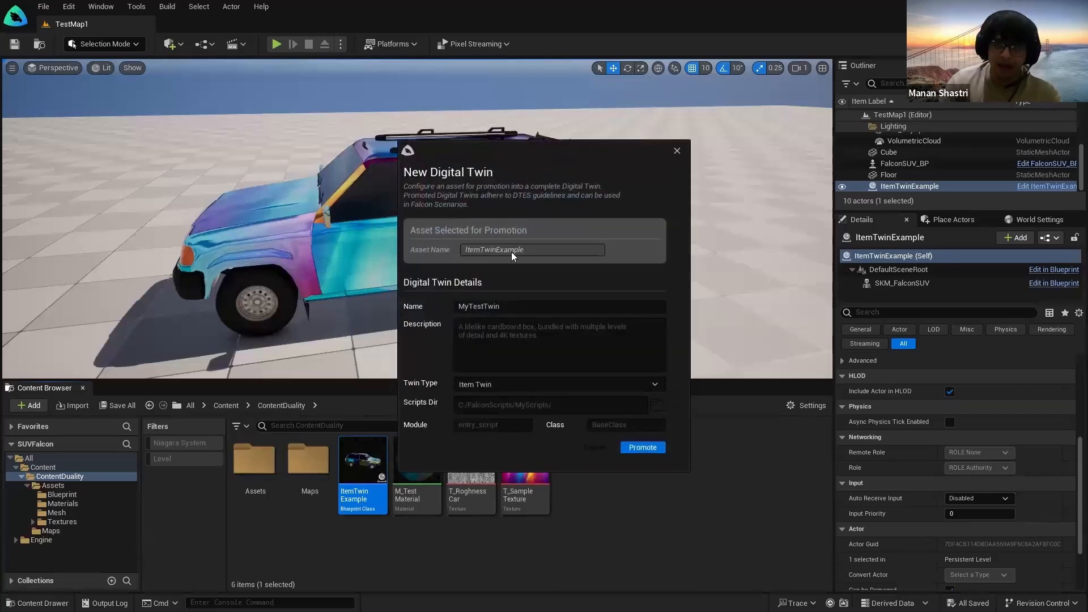
click(510, 306)
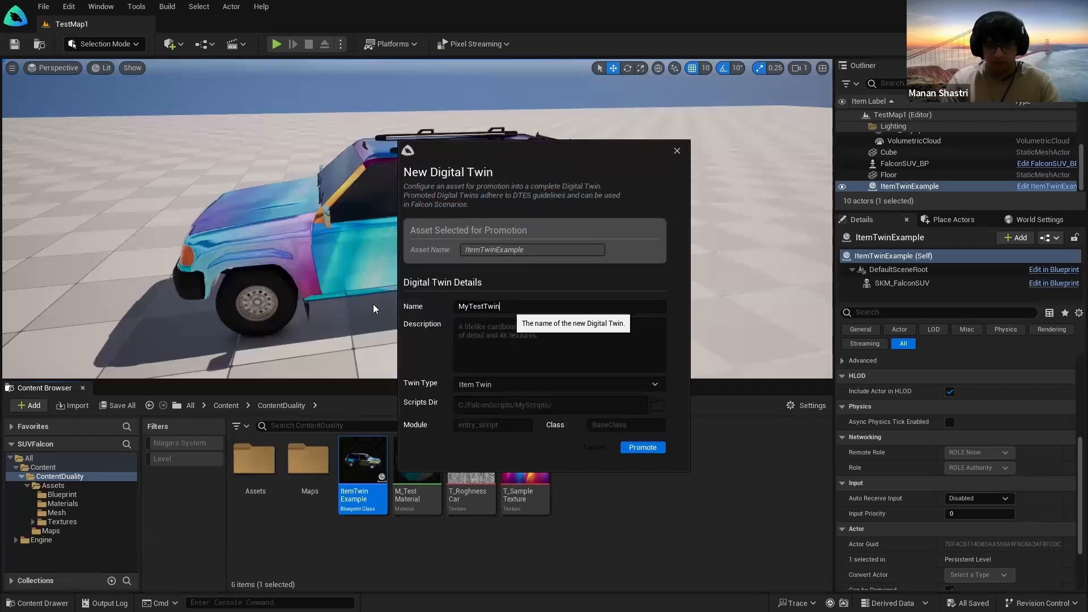
key(ctrl+a)
key(BackSpace)
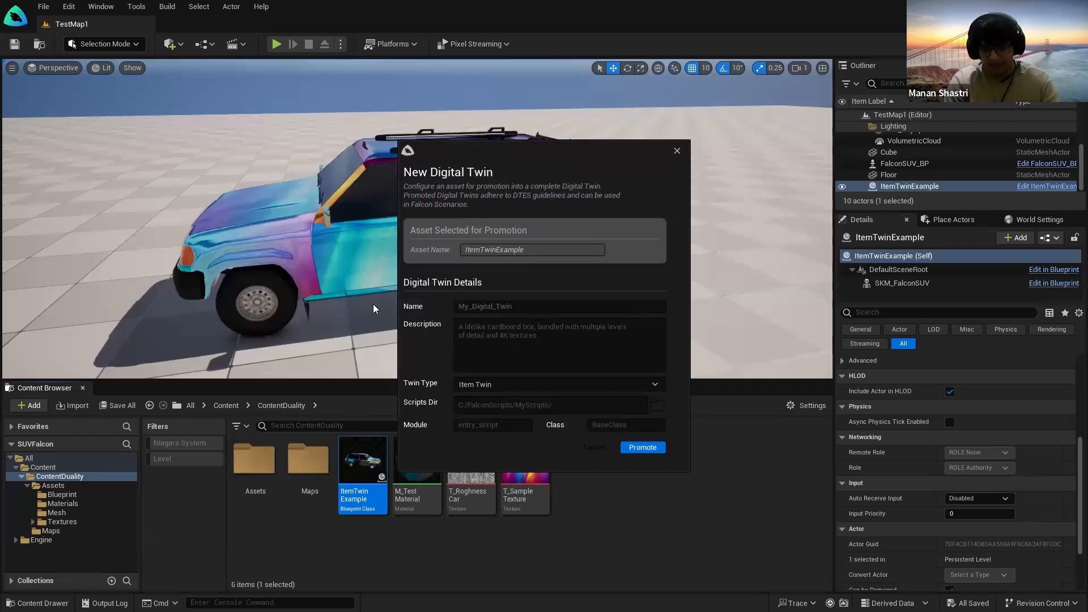
text(Car_Funky_Twin)
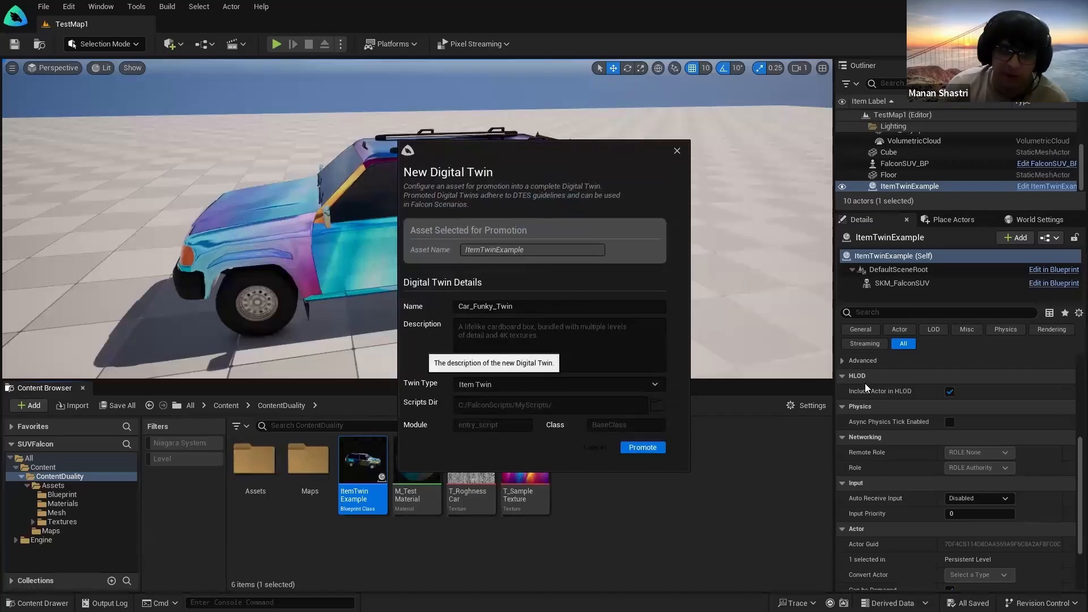
Step: Keep the Item Twin type, create the twin, acknowledge it, and switch to Google Slides
click(569, 382)
click(568, 382)
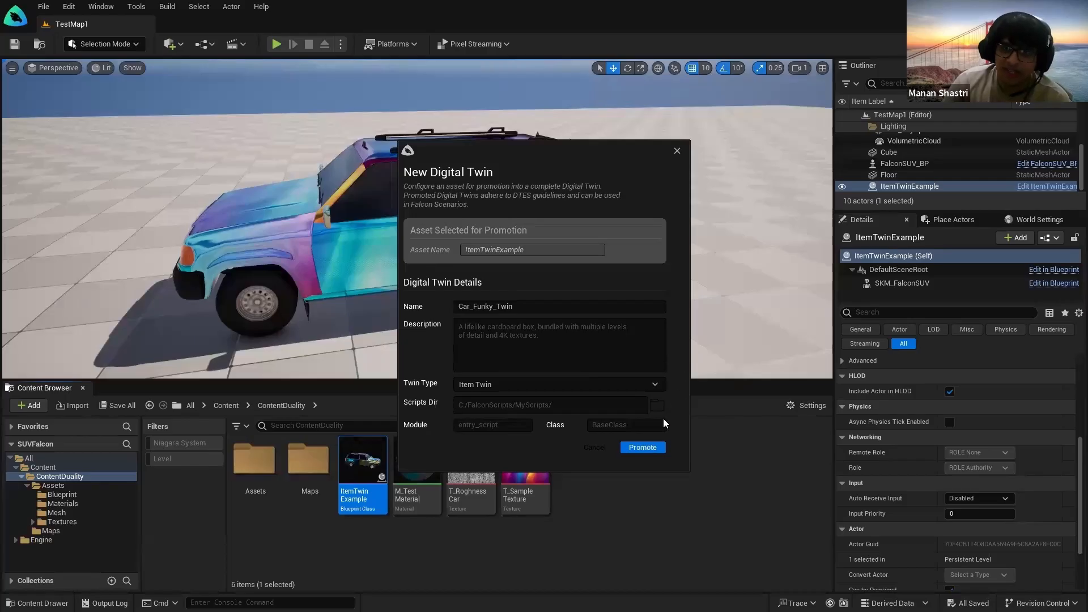
click(642, 446)
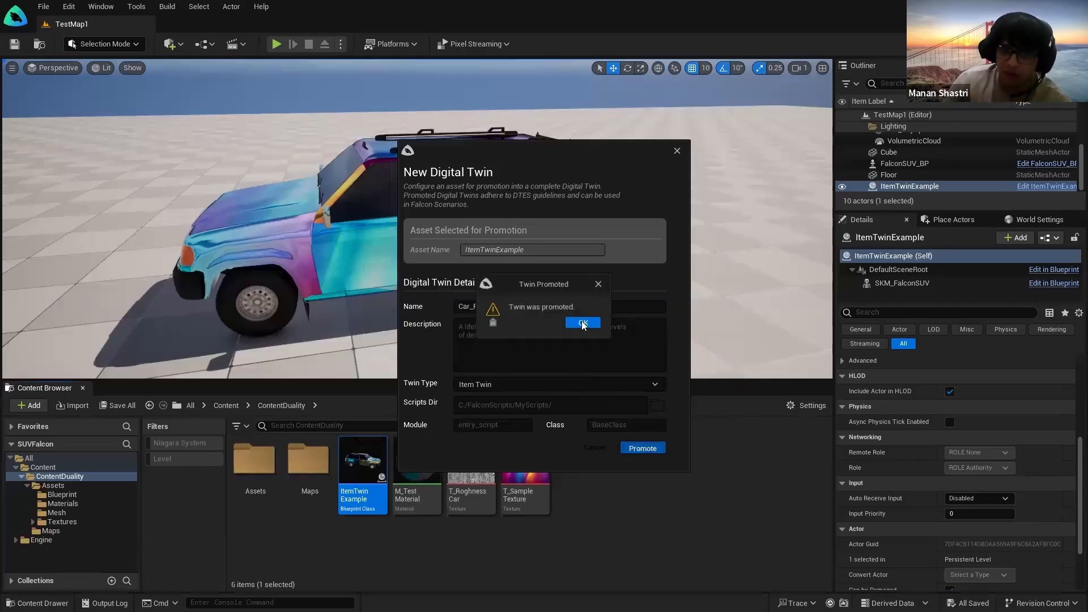
click(583, 323)
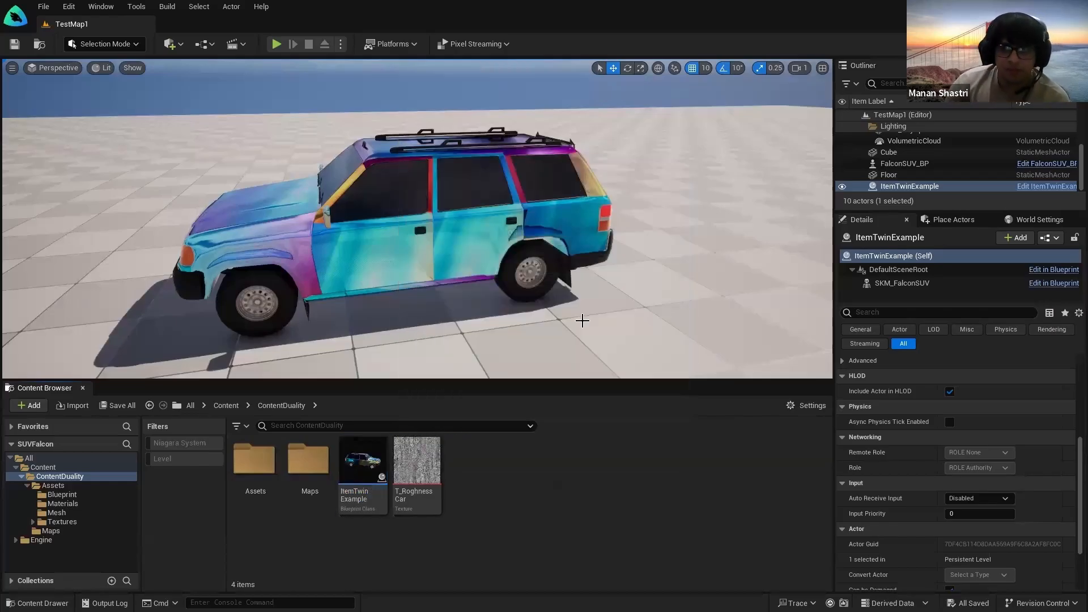
right_drag(572, 306, 524, 326)
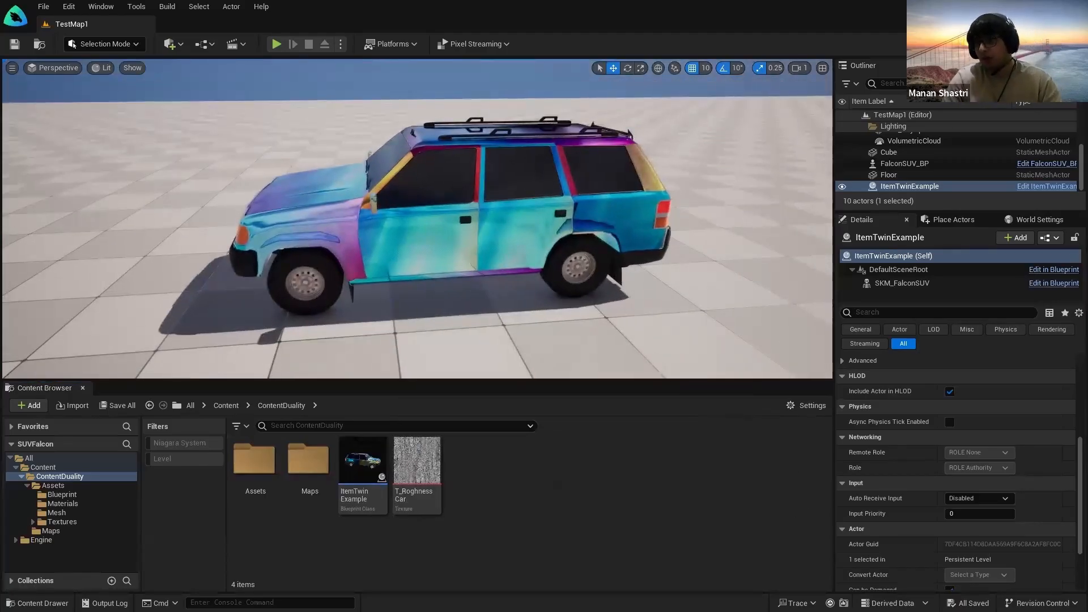
key(alt+Tab)
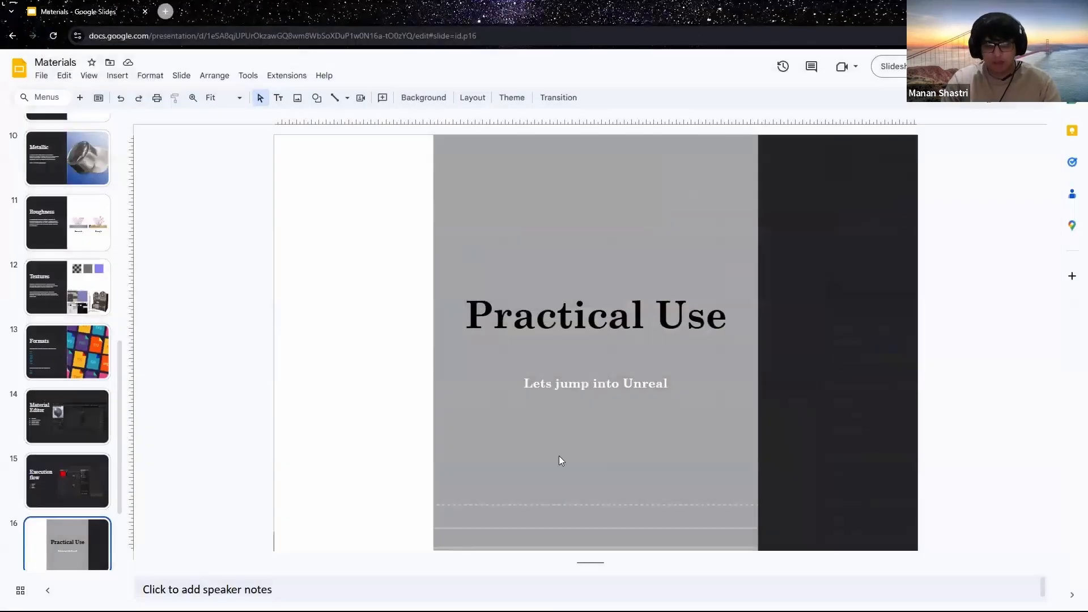
Step: Search 'fal' in Windows Start and launch FalconEditor v4.4
key(super)
text(fal)
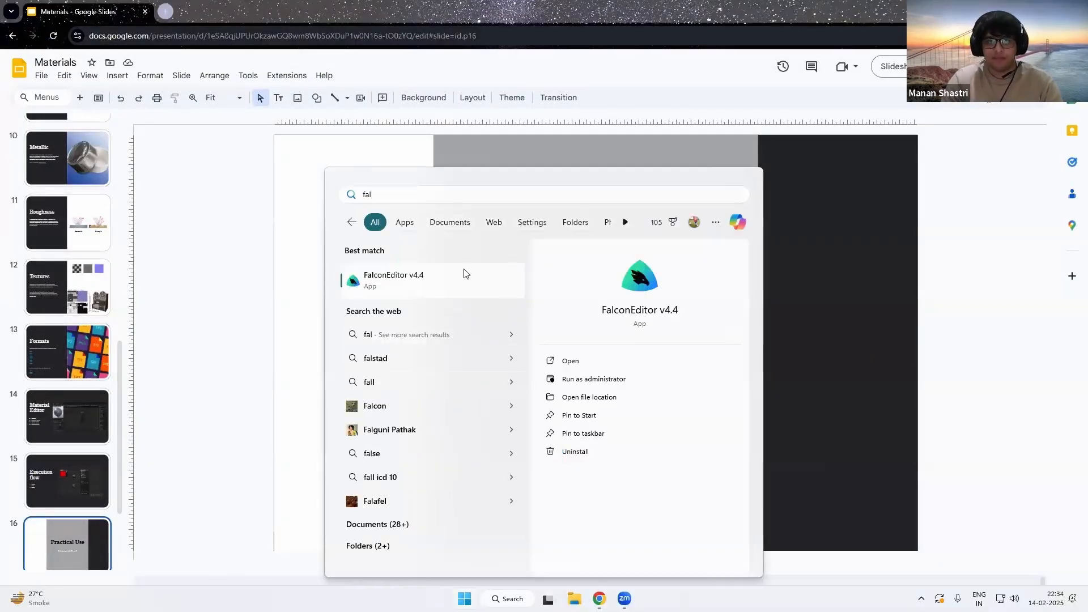
click(463, 274)
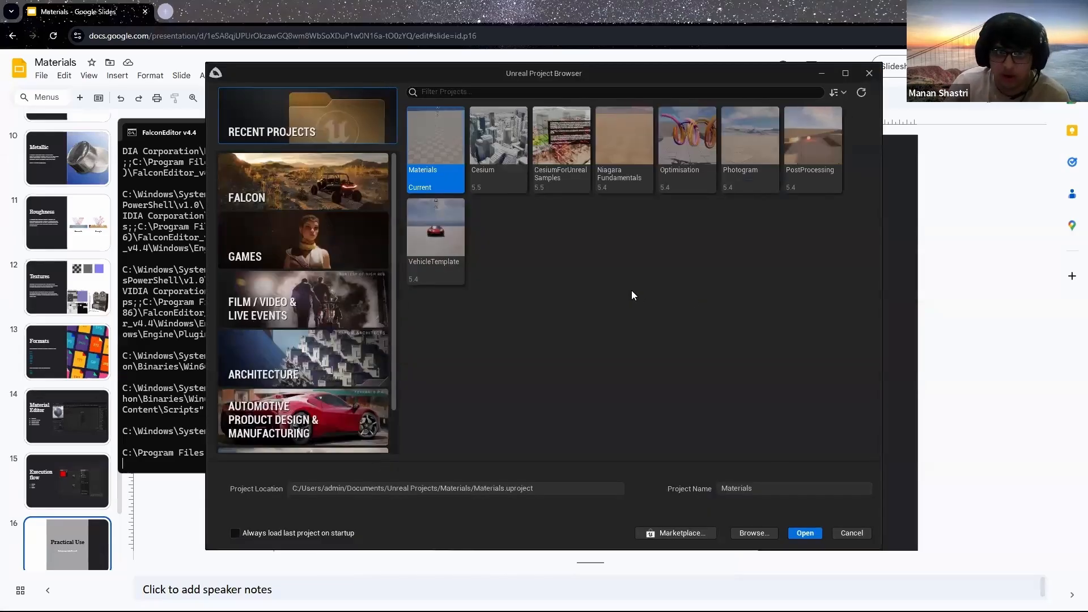
Step: Open the Materials project from the recent projects list
click(345, 198)
click(281, 125)
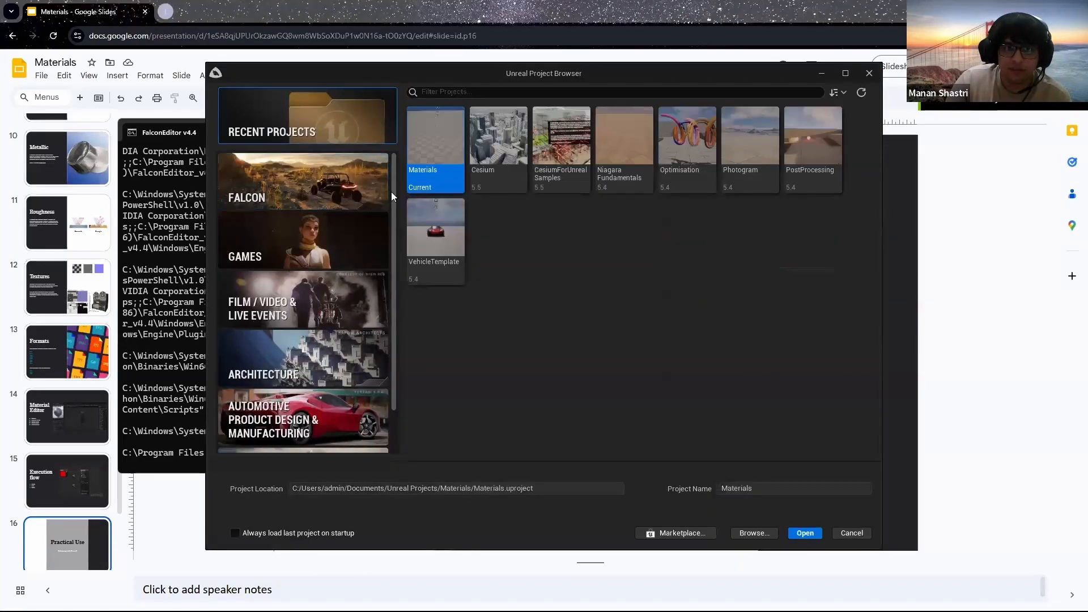
click(806, 533)
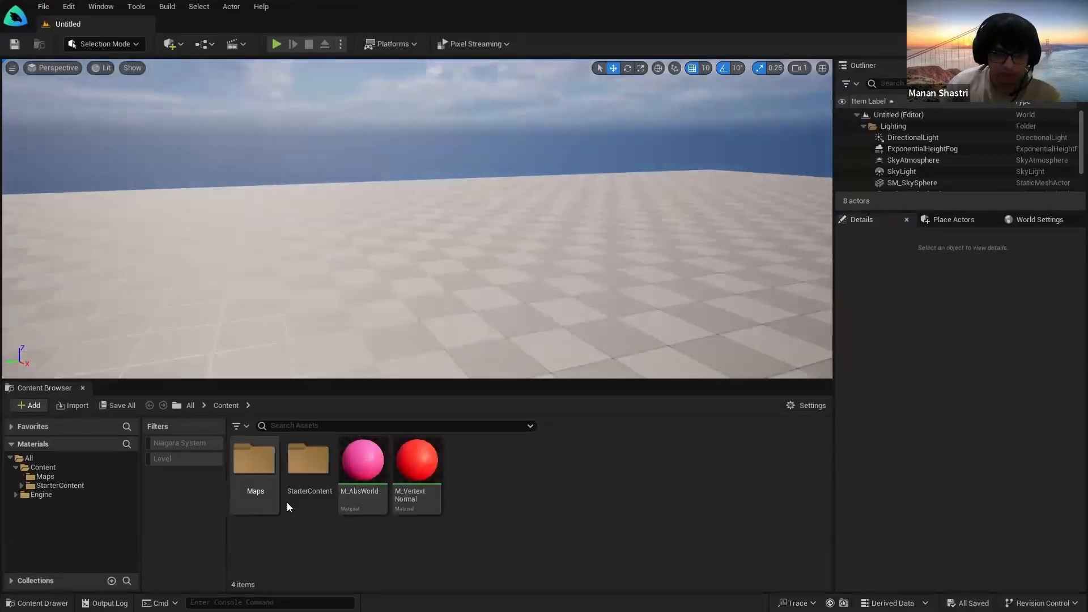
Step: Log in to Falcon with the account e-mail and password, then look around the empty level
click(512, 315)
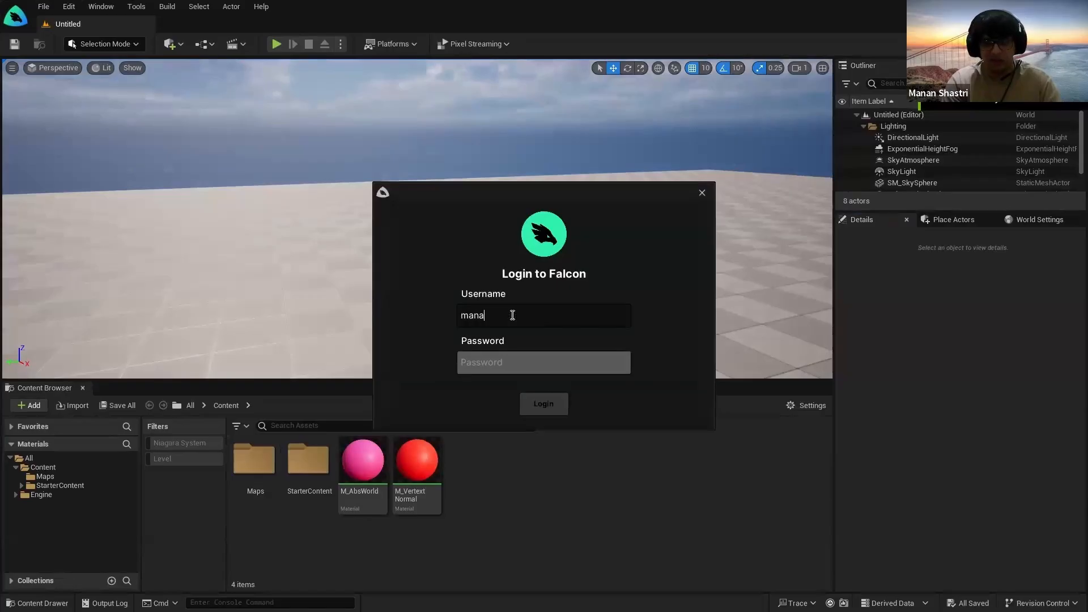
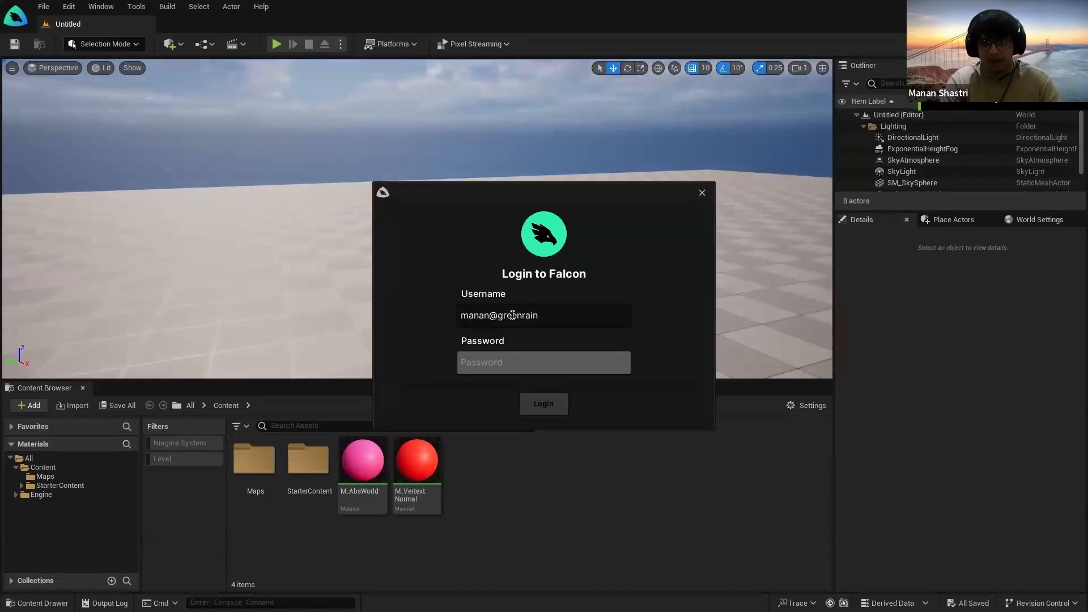
key(Tab)
text(***********)
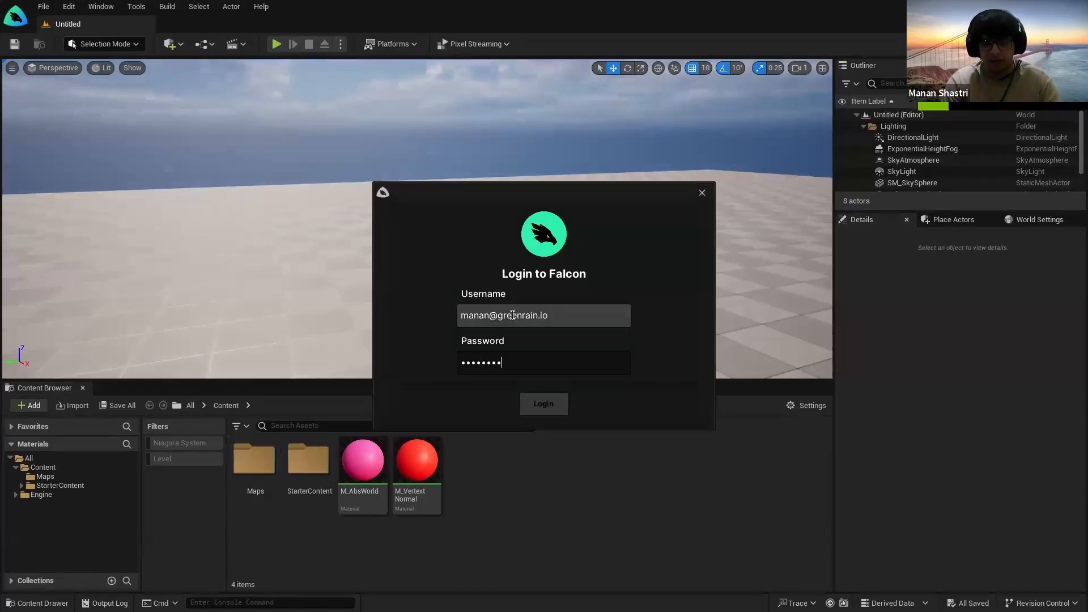
click(545, 399)
right_drag(416, 219, 345, 233)
Step: Open the M_AbsWorld and M_VertextNormal materials in their own tabs
double_click(367, 474)
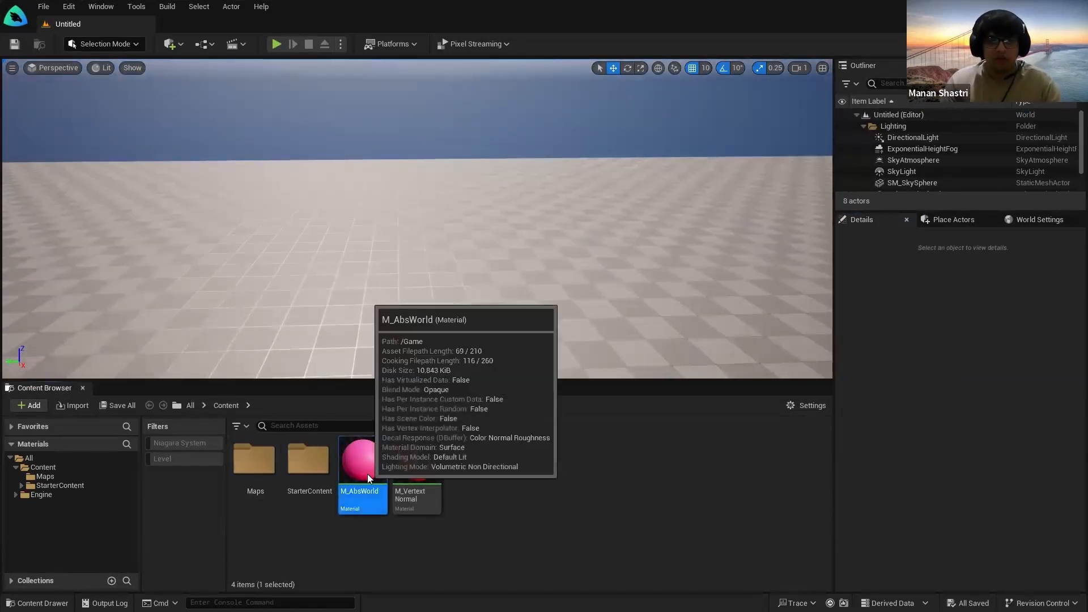
click(115, 15)
double_click(428, 470)
click(97, 24)
right_drag(511, 255, 471, 306)
Step: Review the M_AbsWorld graph and its Absolute World Position node
click(181, 26)
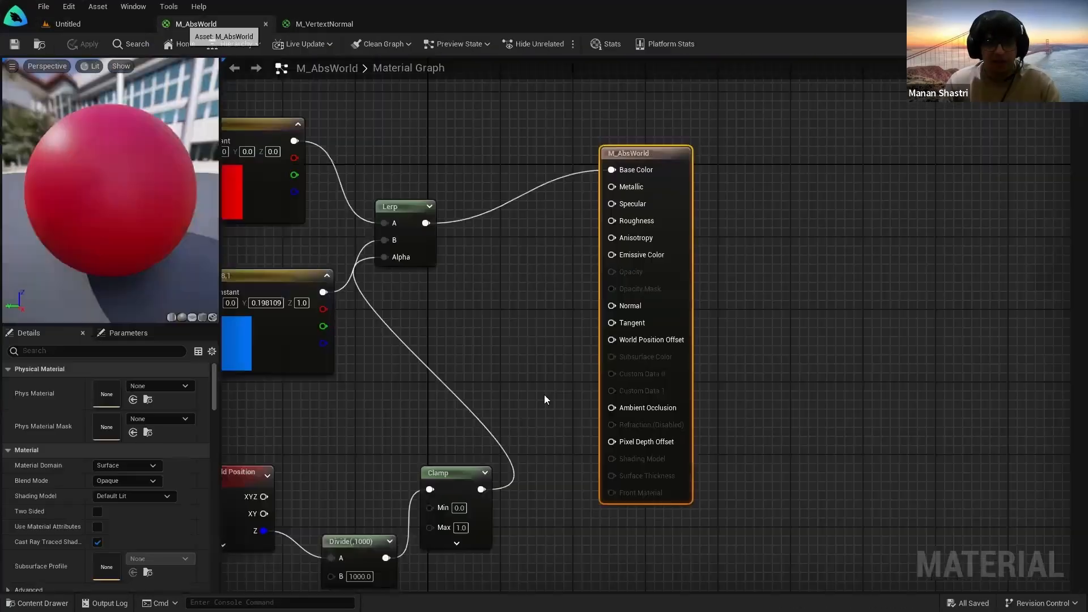
scroll(453, 362, down, 2)
right_drag(330, 399, 476, 364)
click(703, 452)
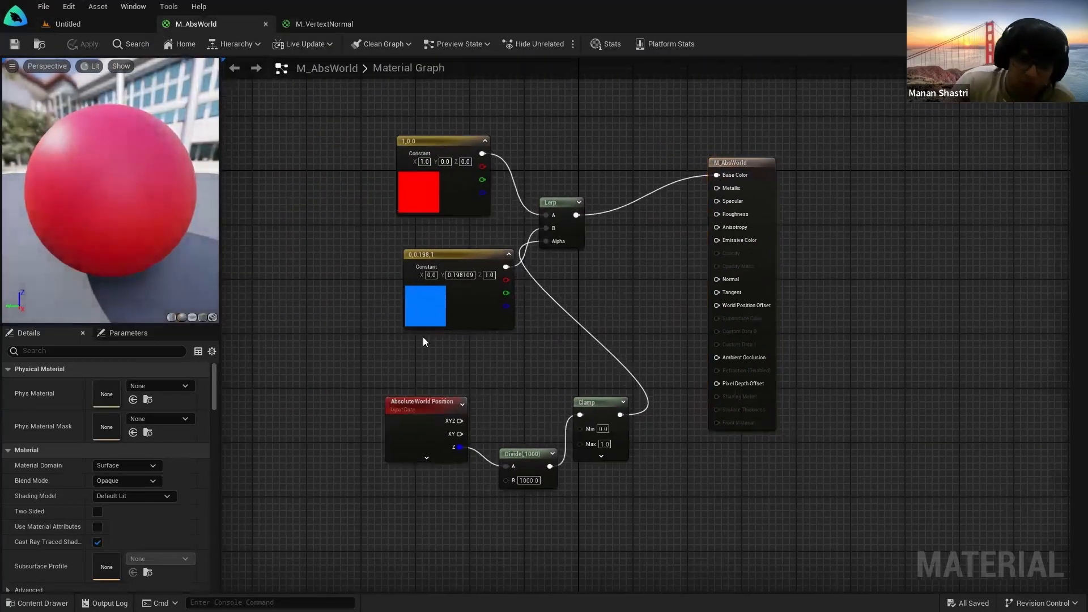
scroll(423, 337, up, 1)
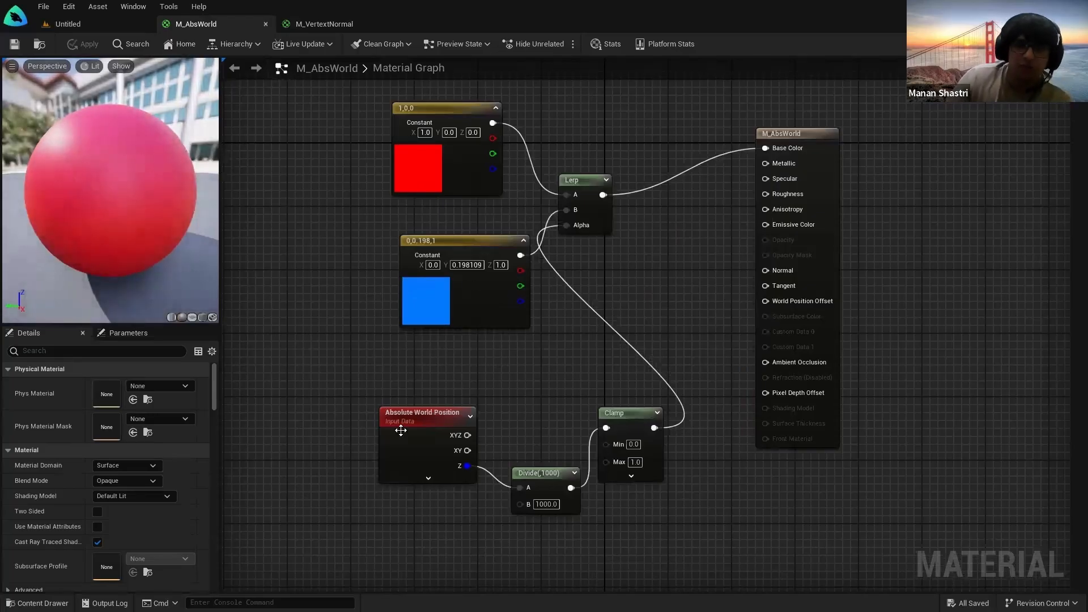
click(401, 430)
click(481, 401)
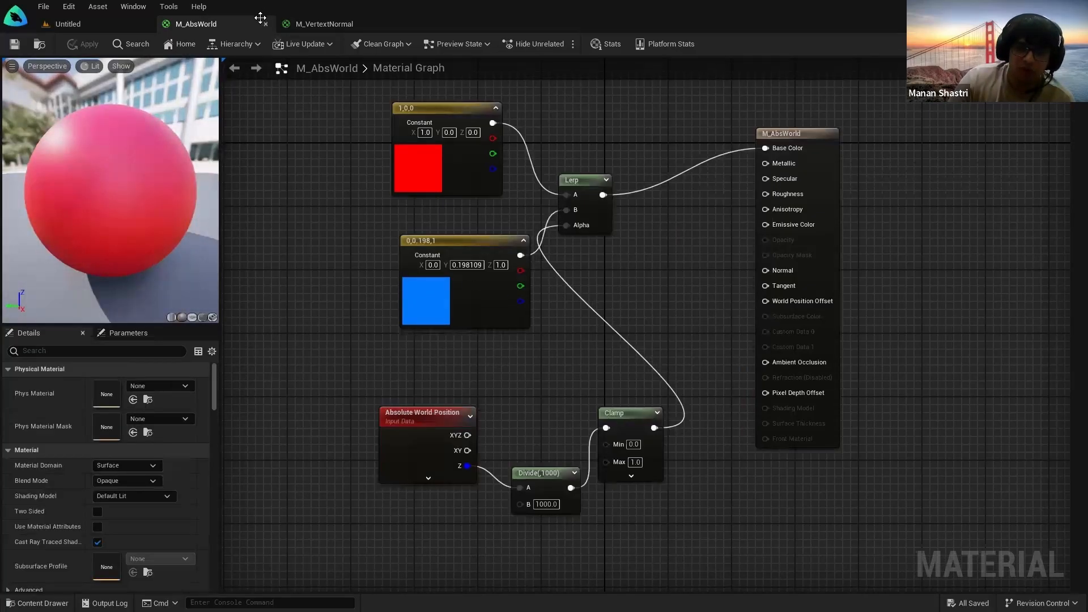
Step: Review the M_VertextNormal graph, then return to the Untitled level
click(324, 24)
right_drag(484, 232, 717, 303)
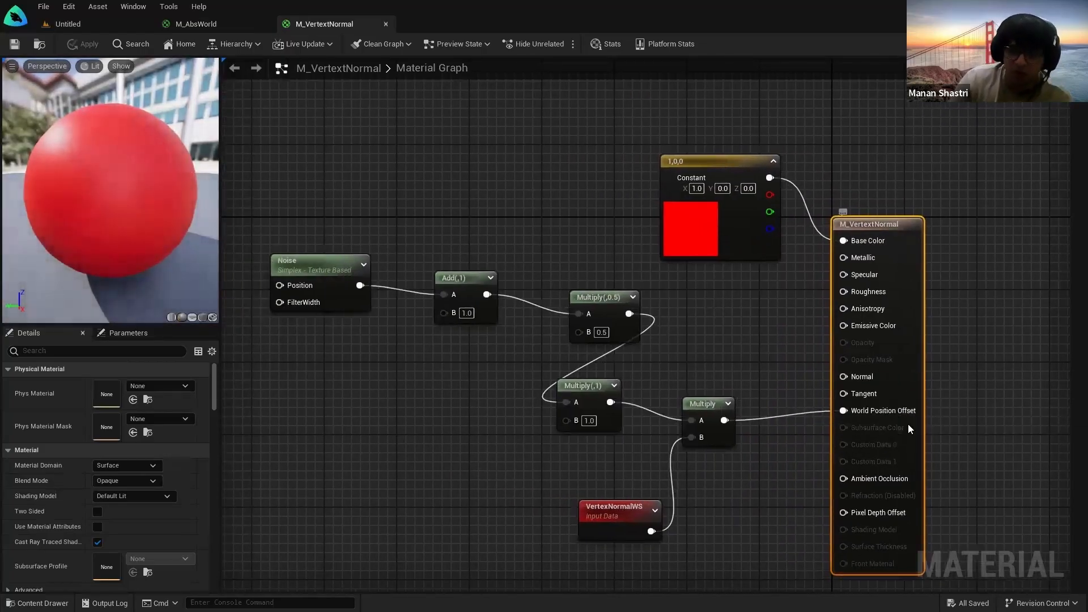
click(79, 24)
right_drag(554, 248, 504, 249)
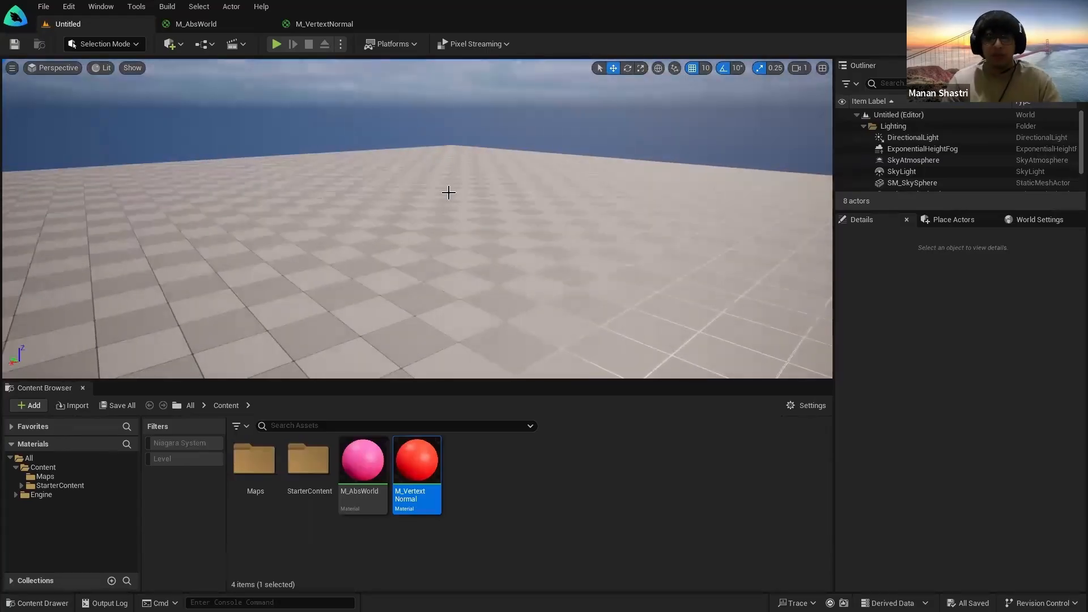
Step: Place a Sphere from Quick Add > Shapes, lift it above the floor, and cancel Save Level As
click(169, 45)
mouse_move(235, 126)
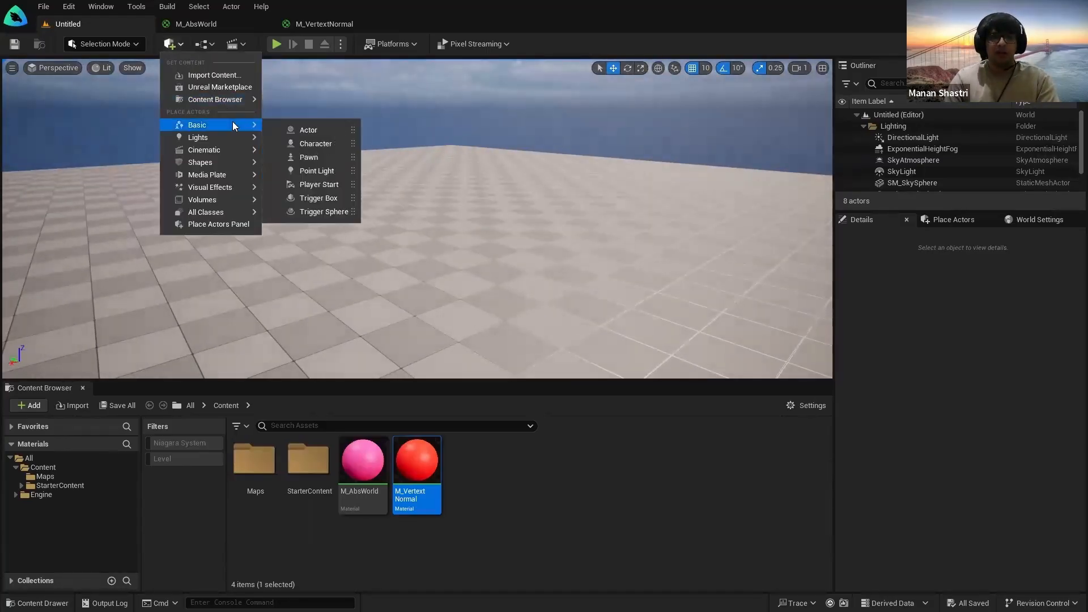
mouse_move(216, 164)
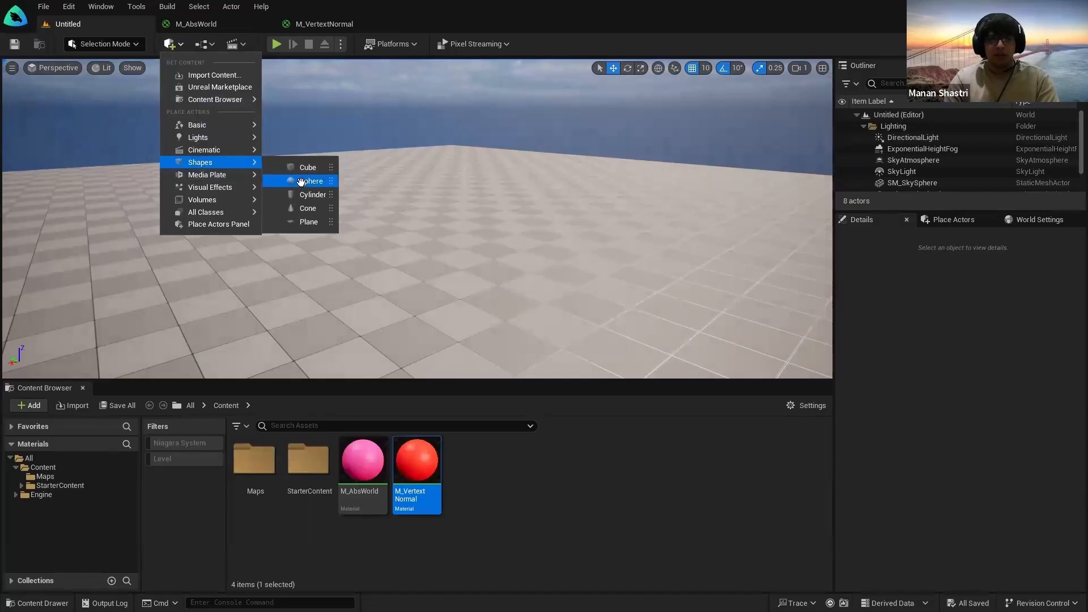
drag(301, 181, 404, 335)
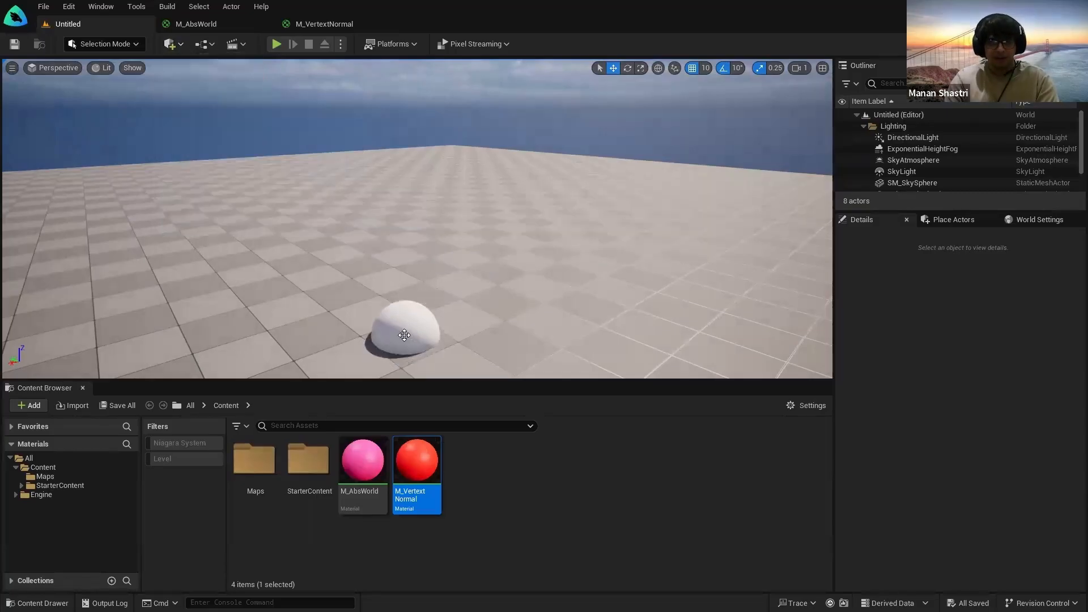
drag(404, 292, 423, 139)
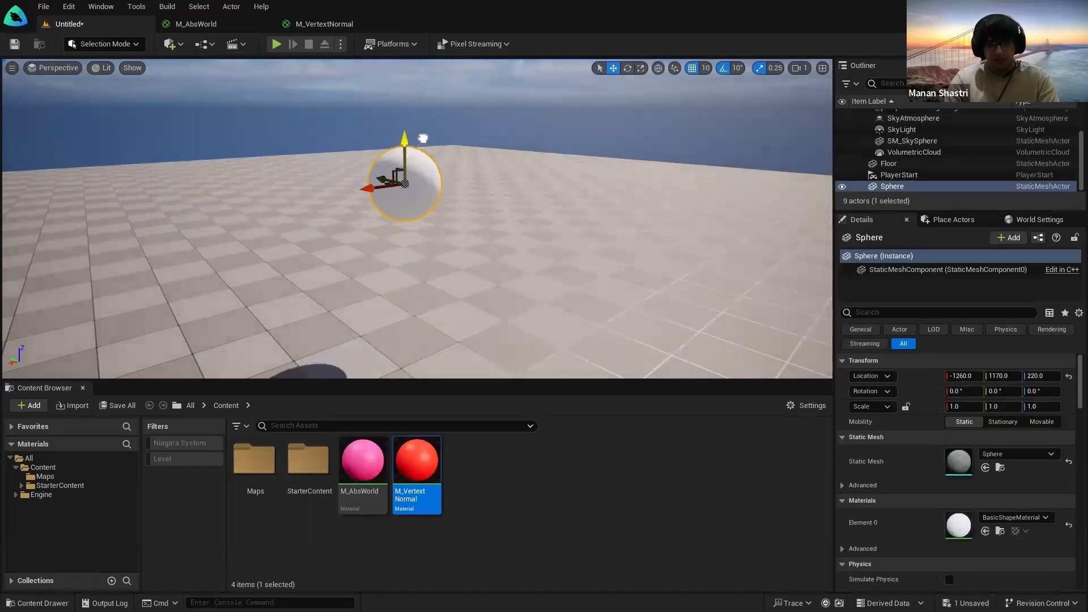
key(ctrl+s)
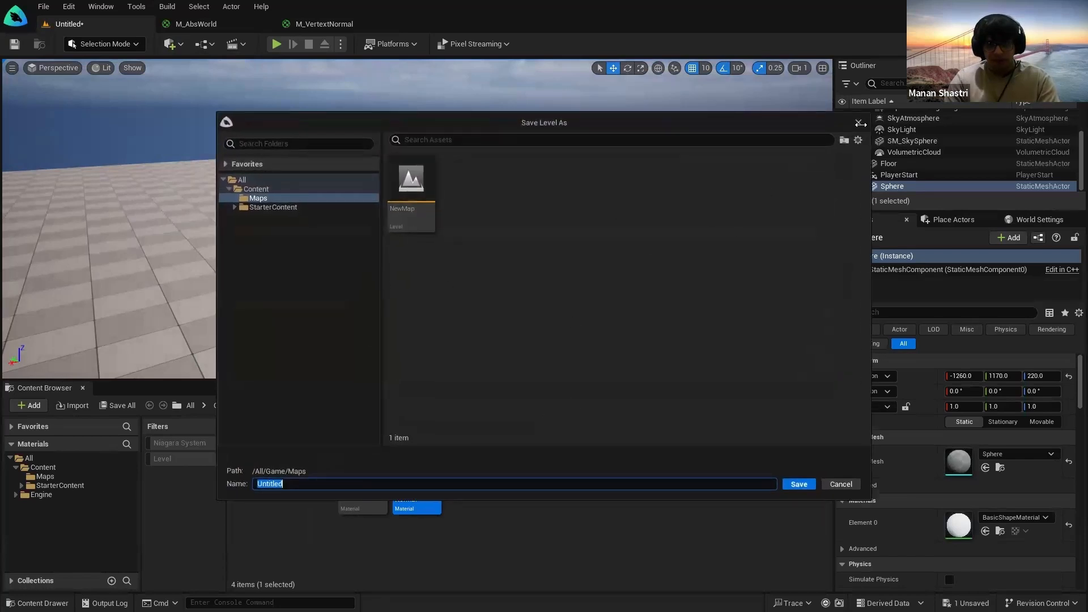
click(859, 123)
click(613, 474)
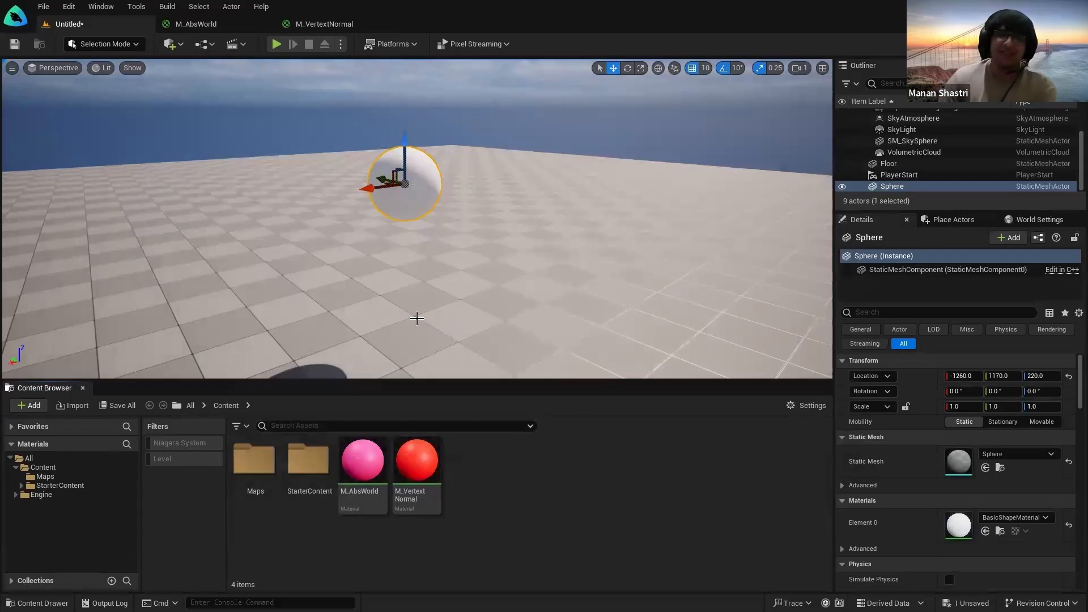
Step: Open M_AbsWorld and shift the blue and red constant nodes to the left
double_click(367, 473)
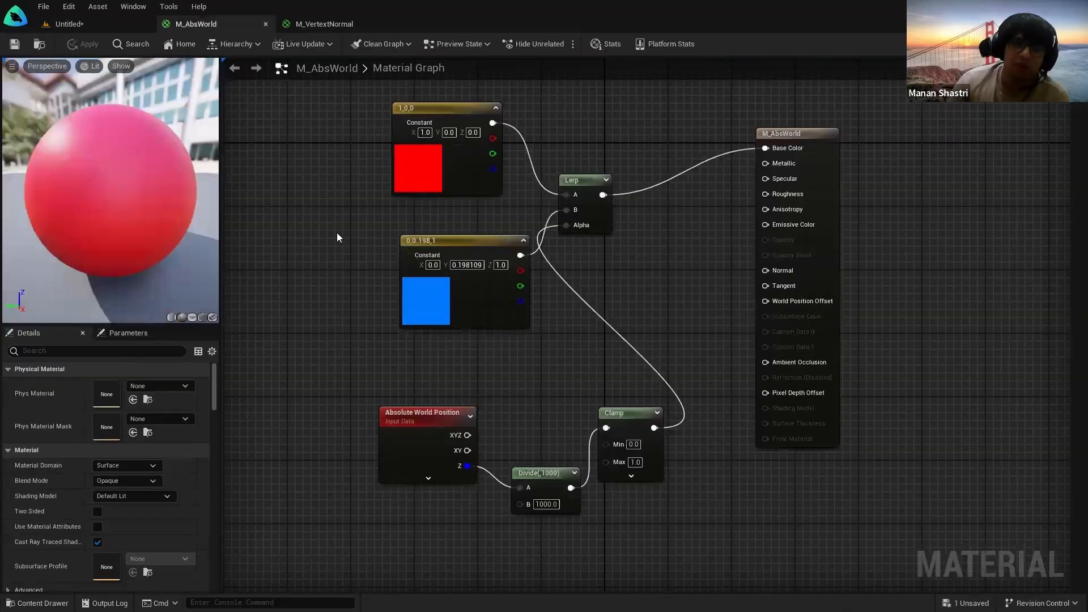
drag(445, 242, 382, 239)
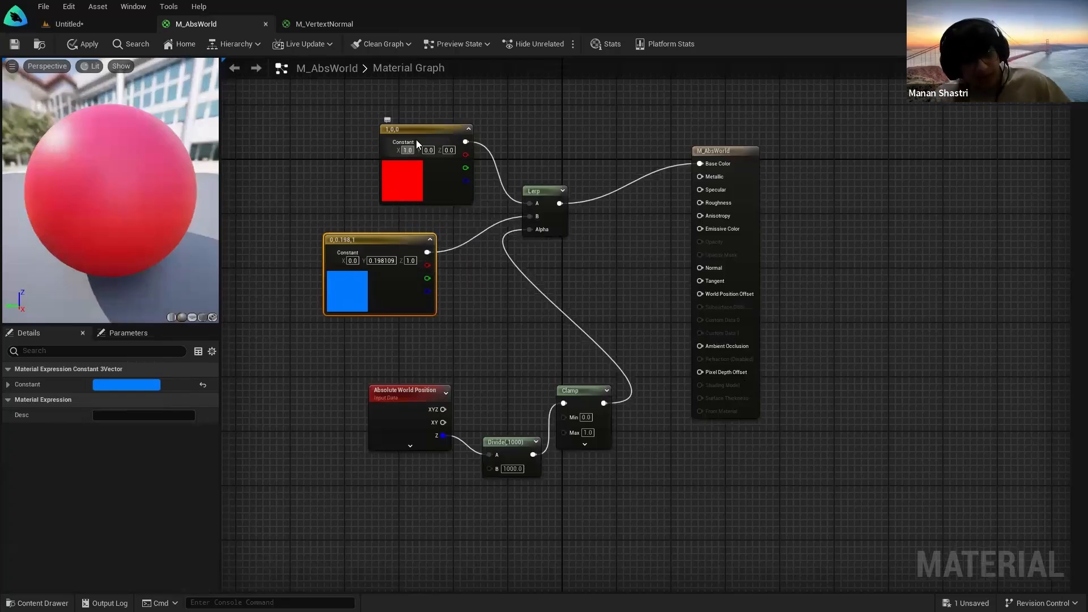
drag(416, 139, 355, 124)
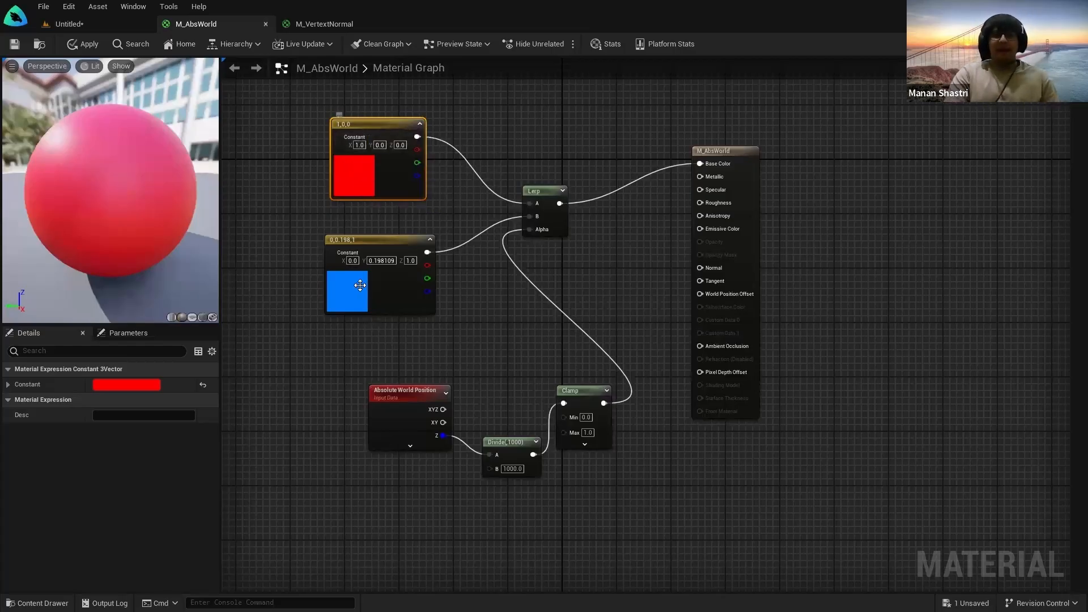
click(353, 175)
click(584, 186)
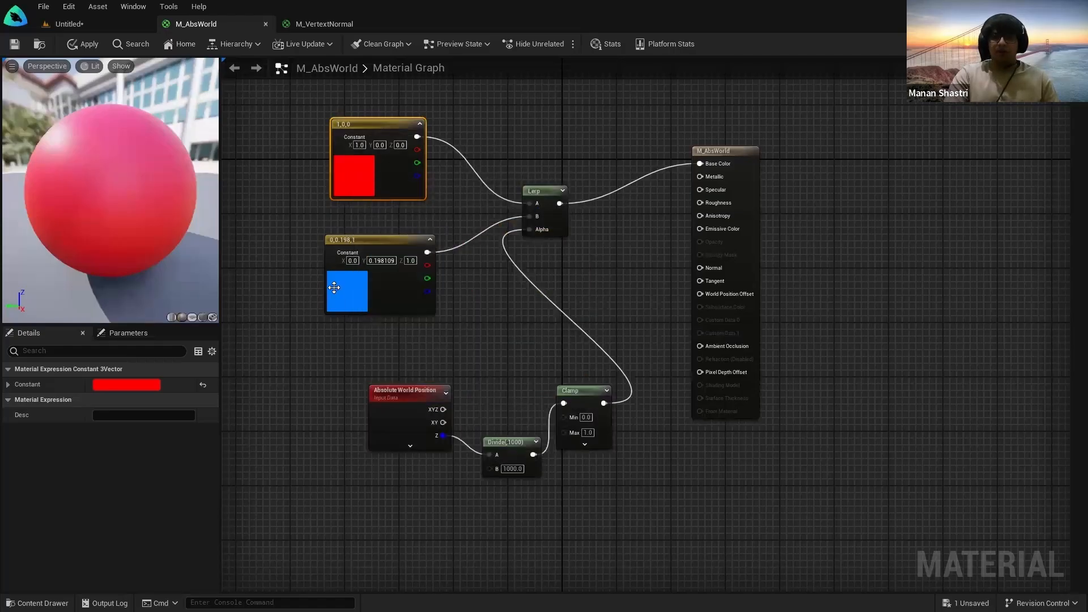
click(491, 308)
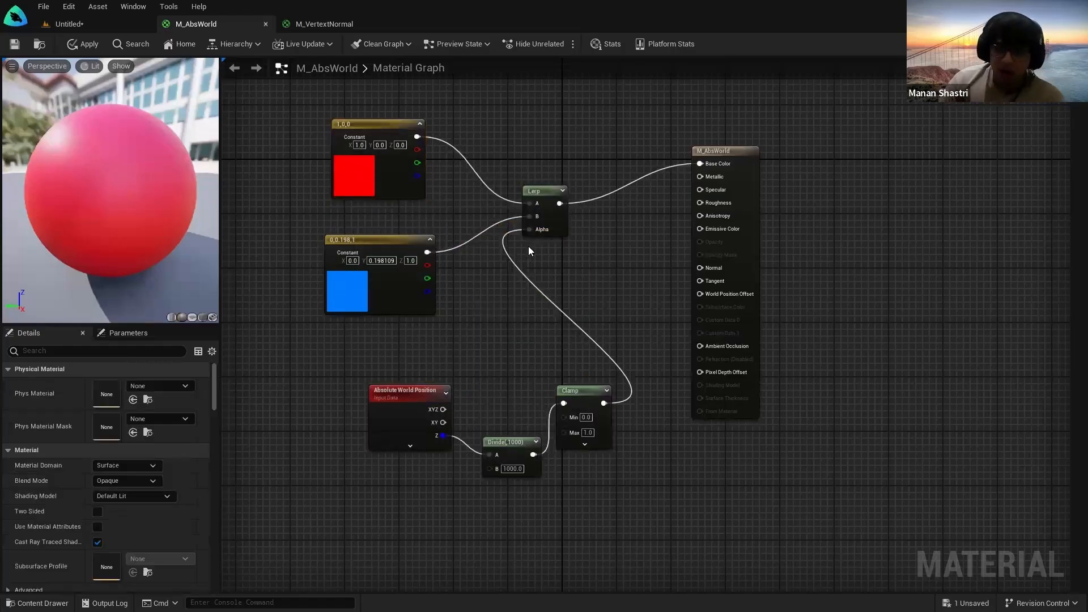
Step: Unlink Clamp from the Lerp's Alpha and preview Alpha 0 (red), then 1 (blue)
alt+click(530, 230)
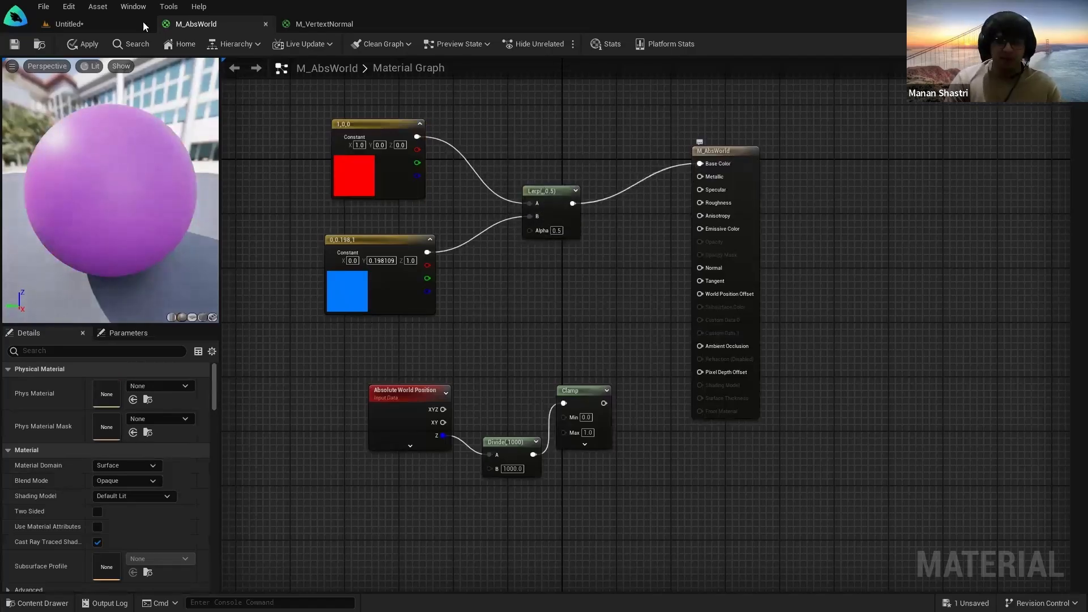
click(557, 230)
mouse_move(118, 200)
mouse_down()
mouse_move(148, 209)
mouse_move(118, 200)
mouse_up()
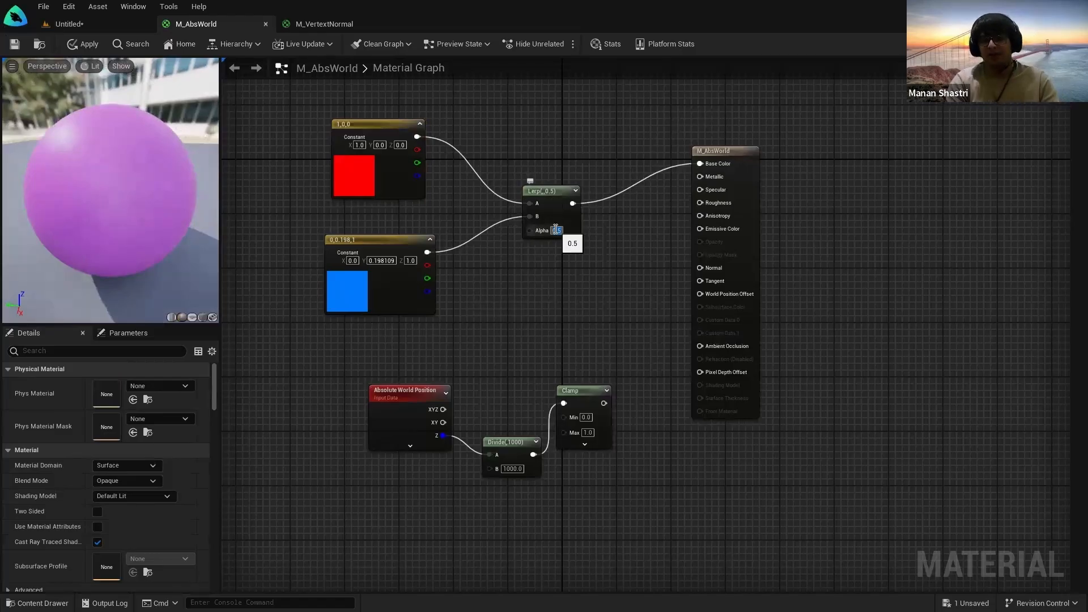
text(0)
key(Return)
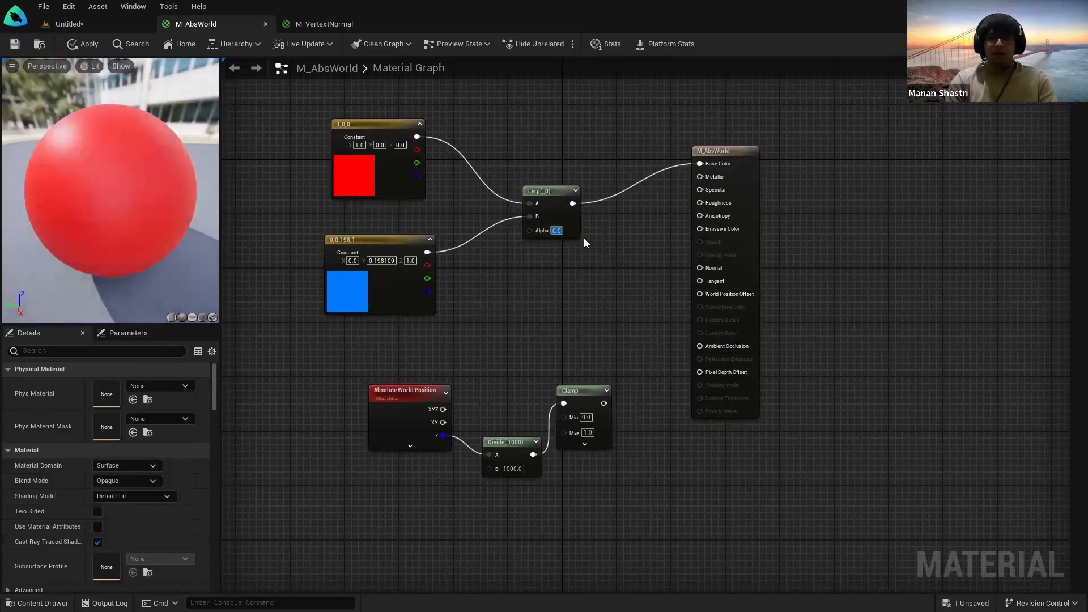
text(1)
key(Return)
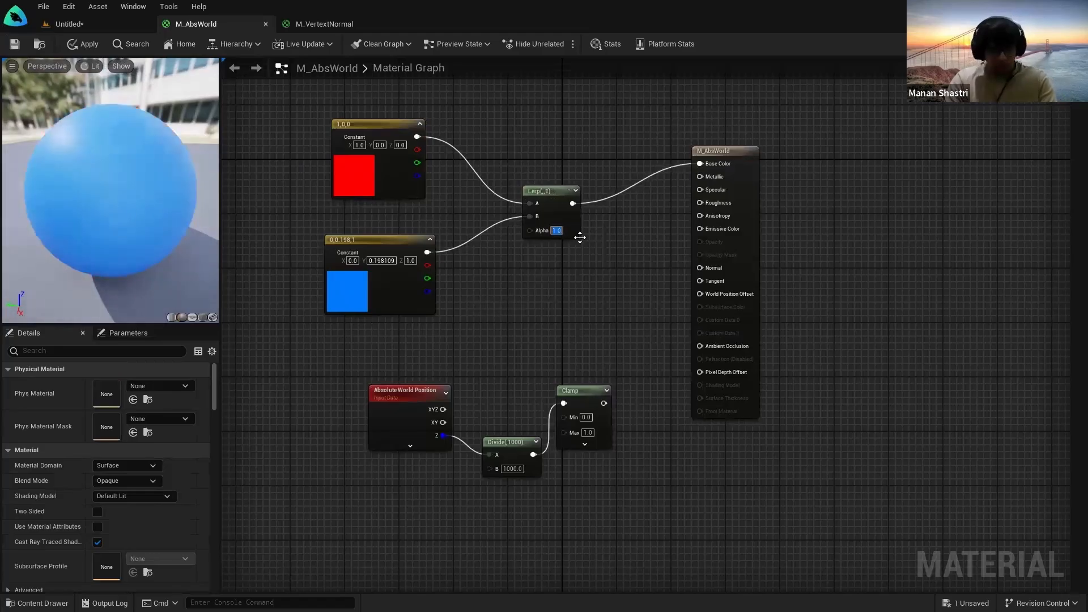
Step: Set the Lerp Alpha to 0.5 for a purple blend on the sphere
text(0.5)
key(Return)
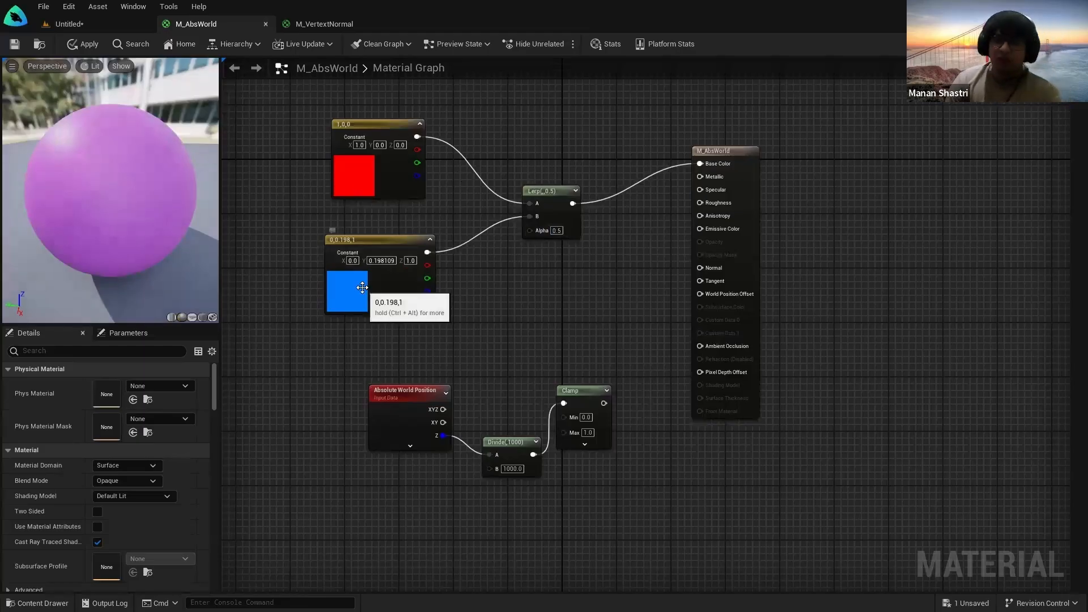
scroll(451, 335, up, 2)
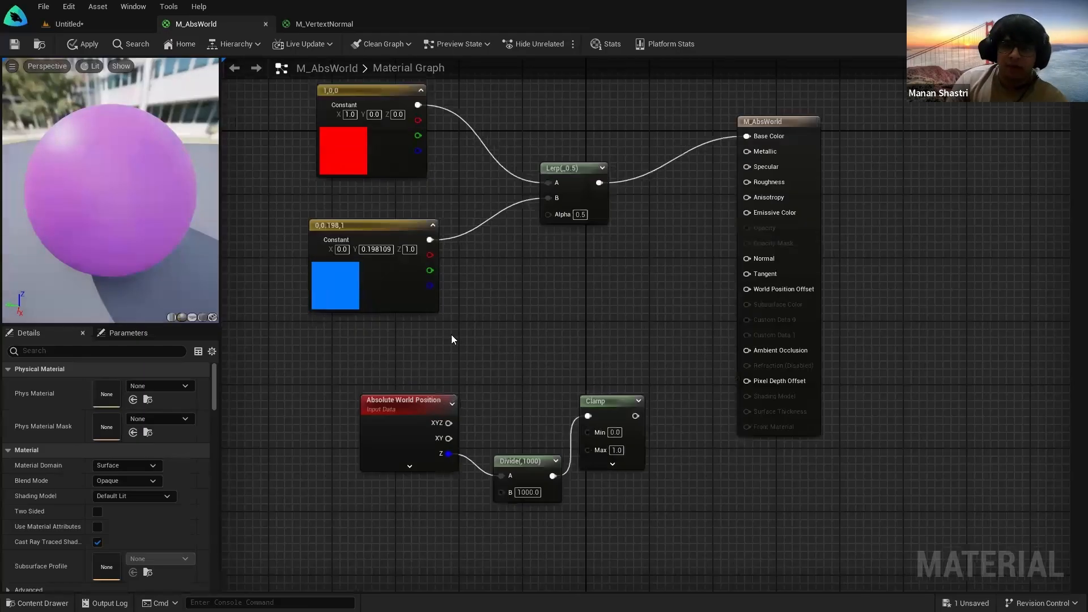
scroll(573, 337, down, 1)
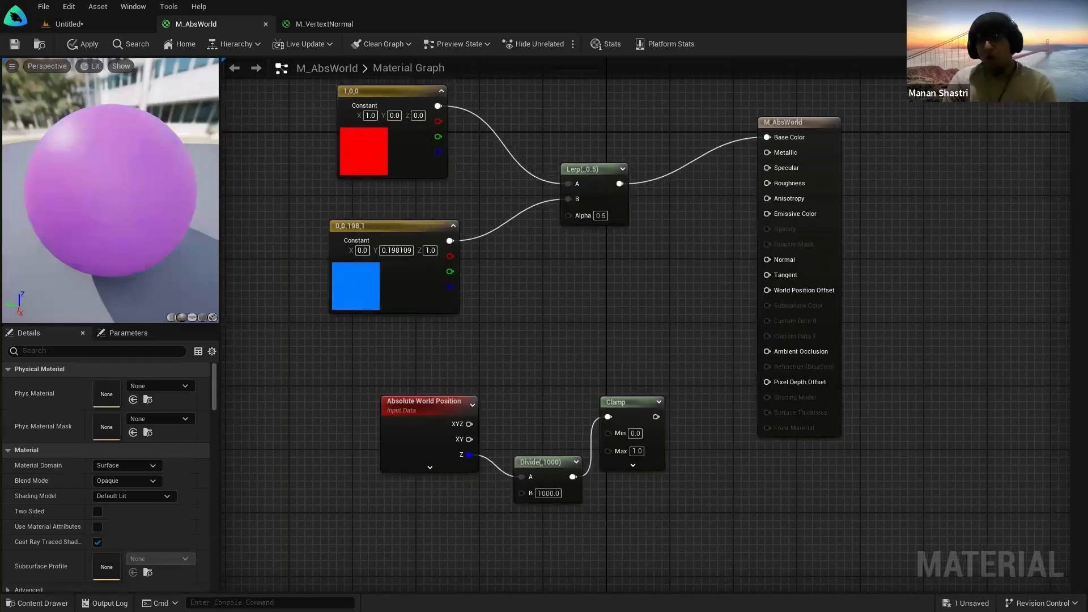
right_drag(571, 334, 589, 351)
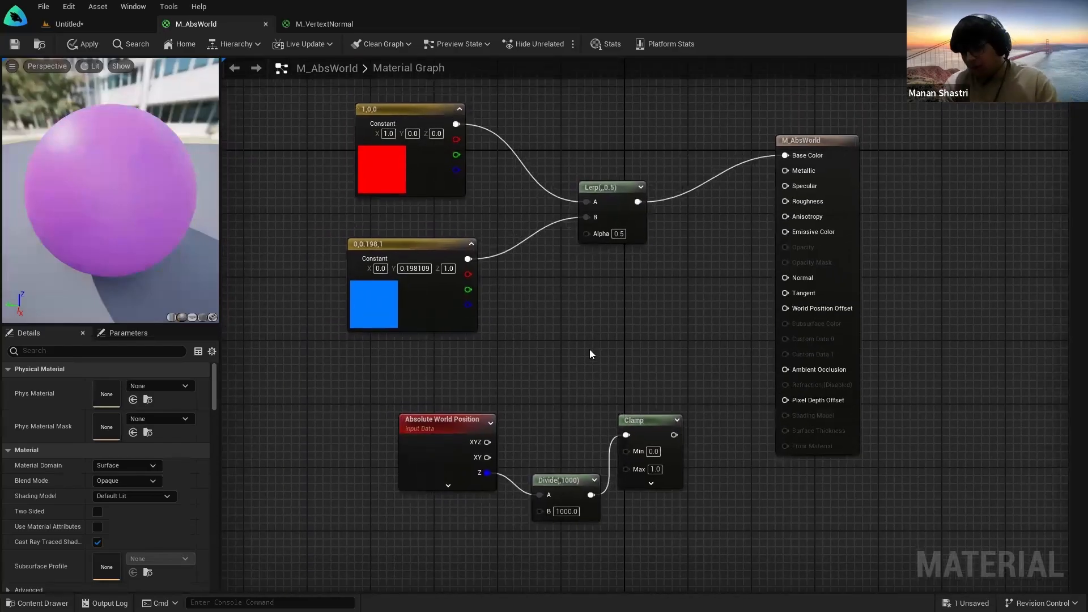
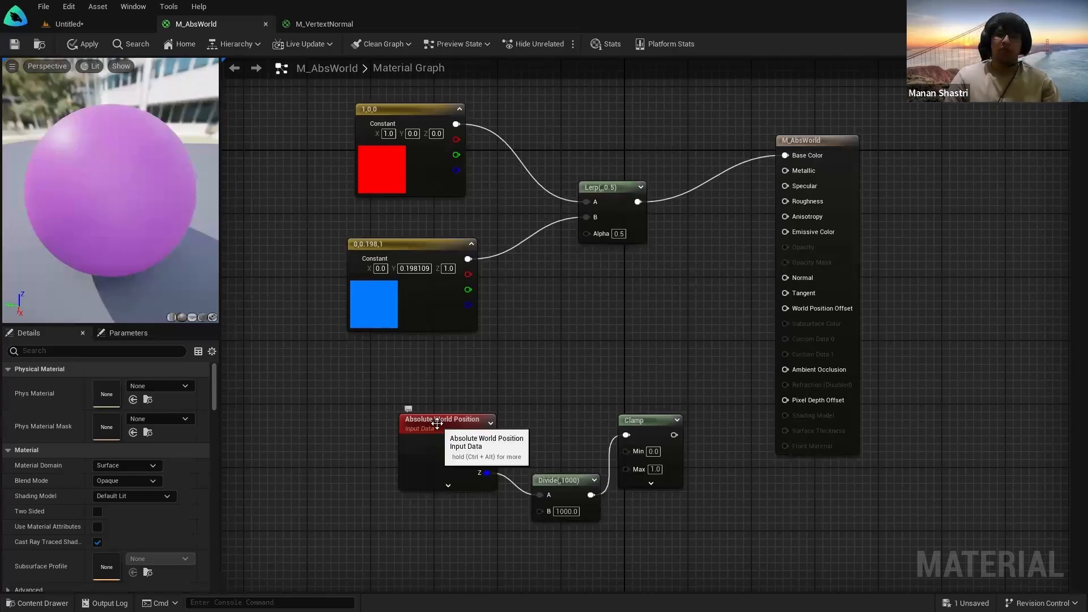
Step: Raise the sphere in the level from Z 220 in stages to around Z 480
key(ctrl+alt)
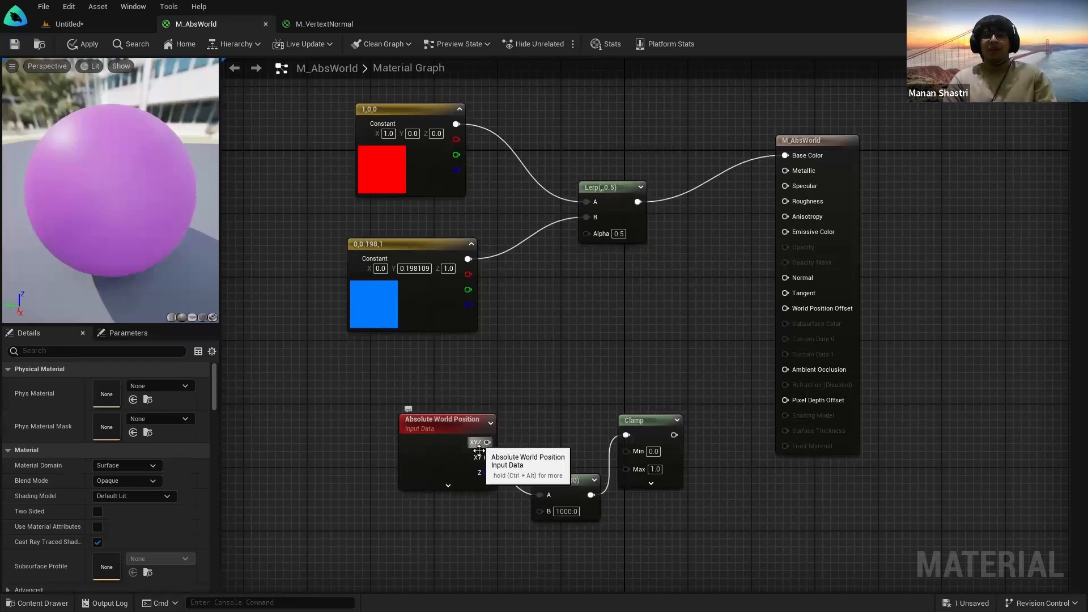
click(75, 24)
mouse_move(406, 73)
right_down()
mouse_move(371, 77)
mouse_move(397, 83)
right_up()
key(s)
right_drag(448, 136, 449, 116)
key(w)
key(s)
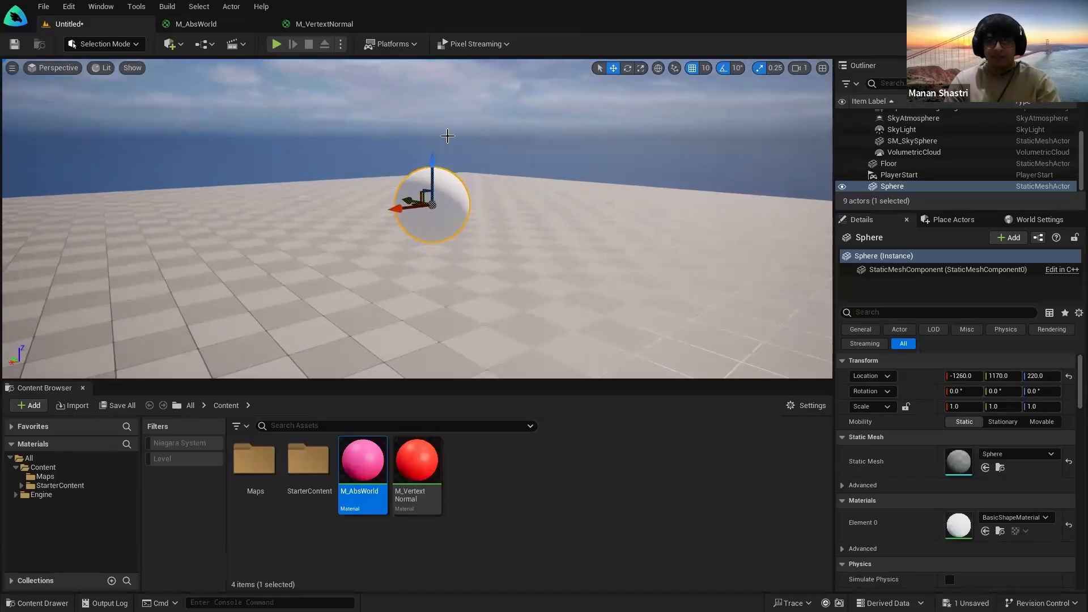
drag(436, 162, 454, 69)
click(226, 25)
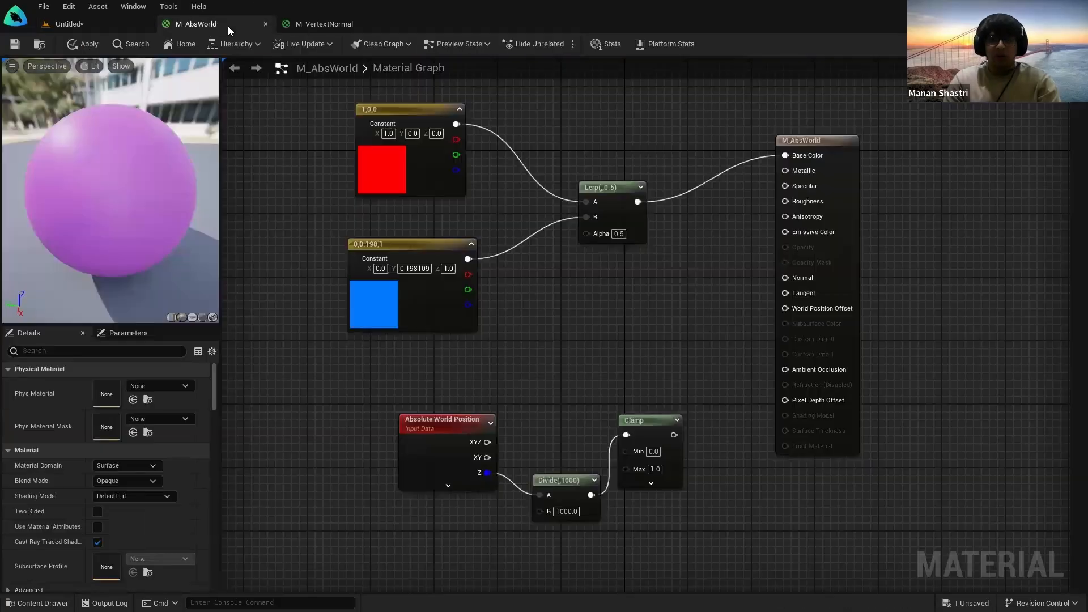
click(108, 24)
mouse_move(396, 176)
right_down()
mouse_move(381, 122)
mouse_move(406, 161)
right_up()
key(s)
mouse_move(404, 156)
mouse_down()
mouse_move(400, 246)
mouse_move(400, 144)
mouse_move(406, 309)
mouse_move(407, 235)
mouse_move(432, 116)
mouse_move(429, 216)
mouse_move(423, 106)
mouse_move(419, 205)
mouse_move(418, 144)
mouse_up()
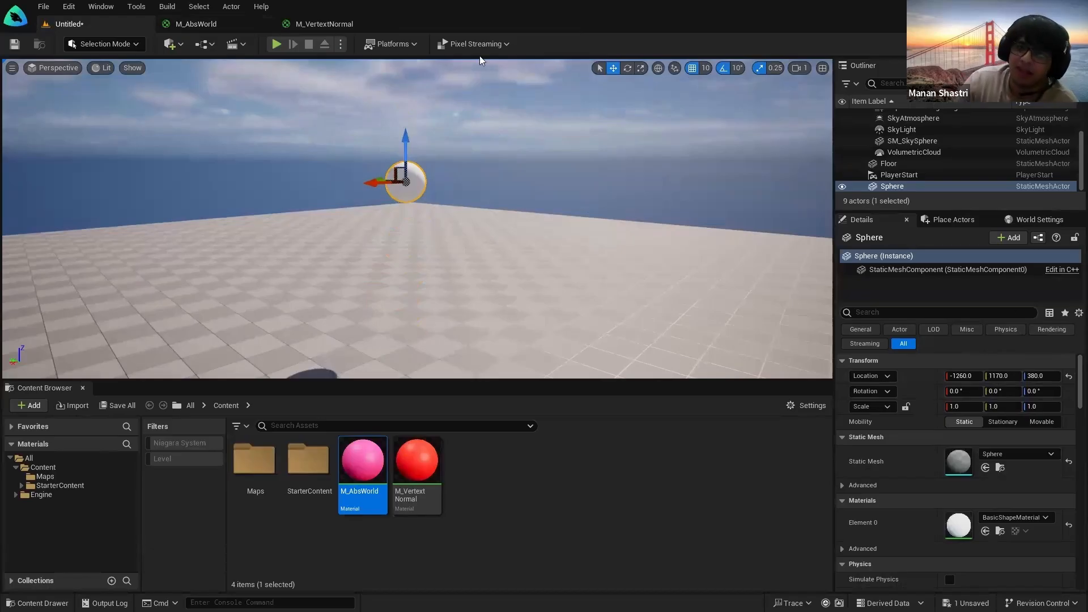
drag(406, 136, 413, 83)
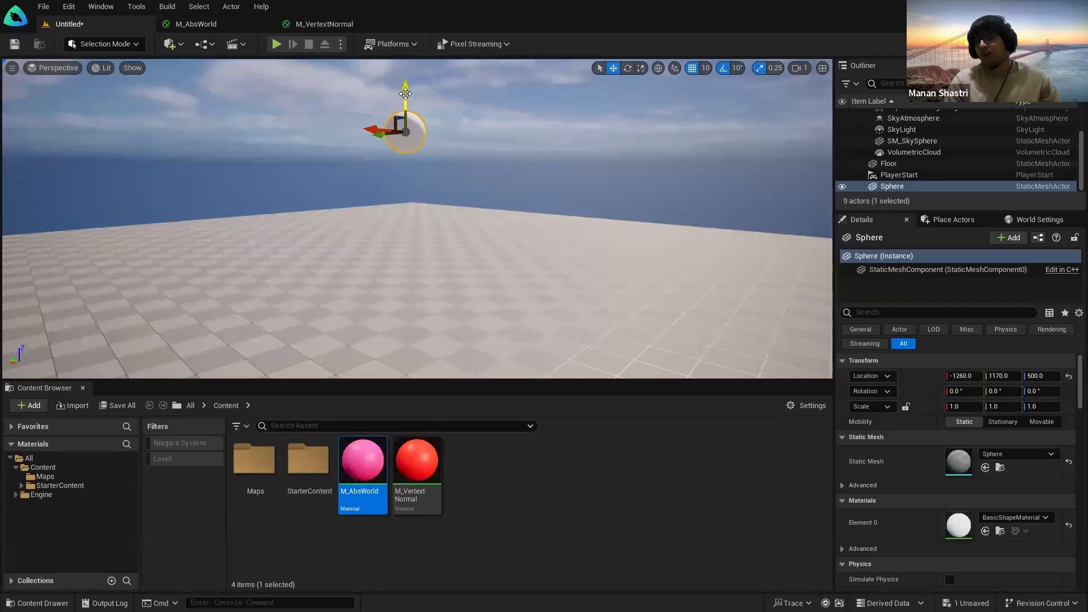
Step: Nudge the Clamp node slightly right in the M_AbsWorld graph
click(200, 25)
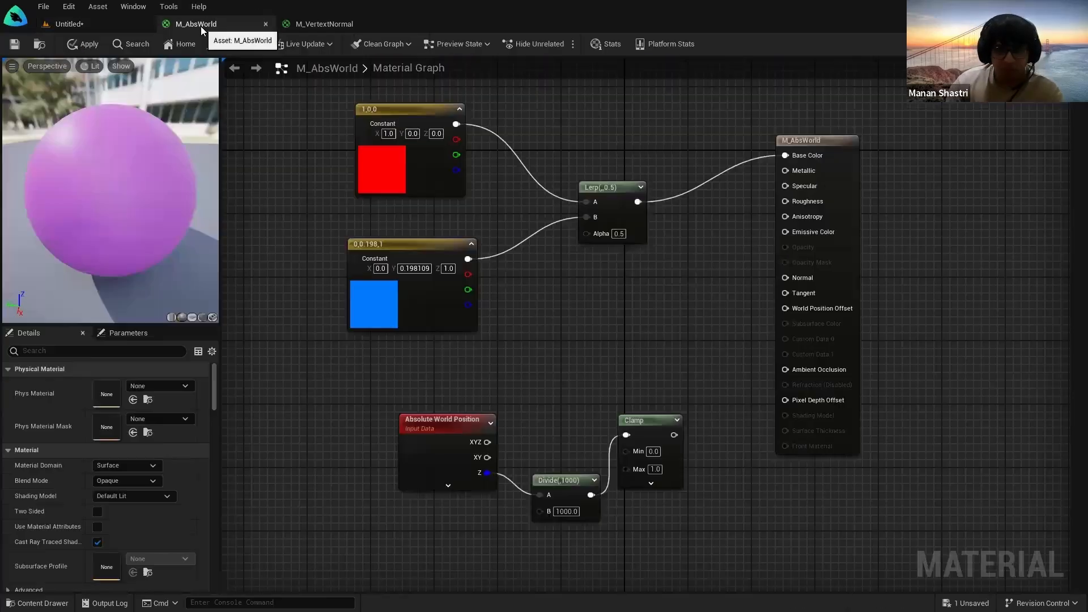
click(572, 519)
click(561, 452)
drag(611, 470, 612, 472)
drag(645, 418, 659, 417)
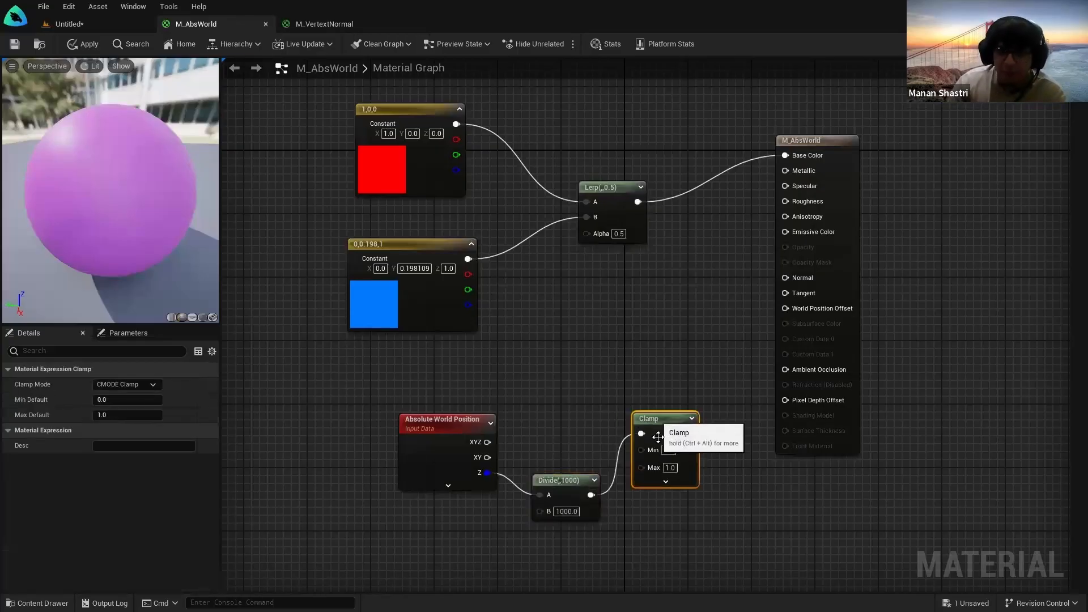
click(696, 506)
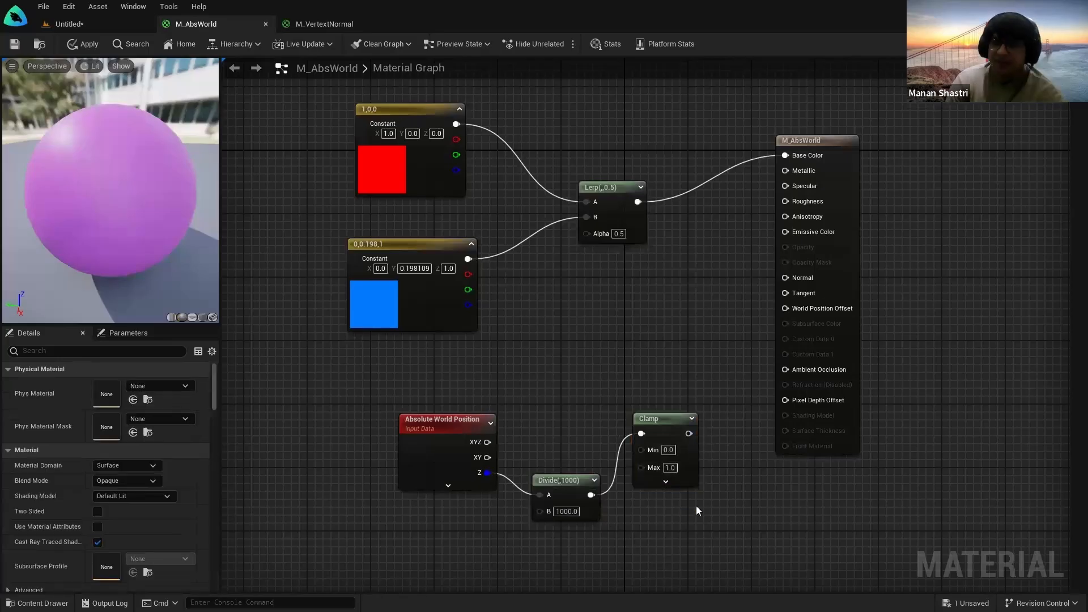
Step: Try wiring the Clamp output to the Lerp's Alpha and orbit the material preview
click(104, 21)
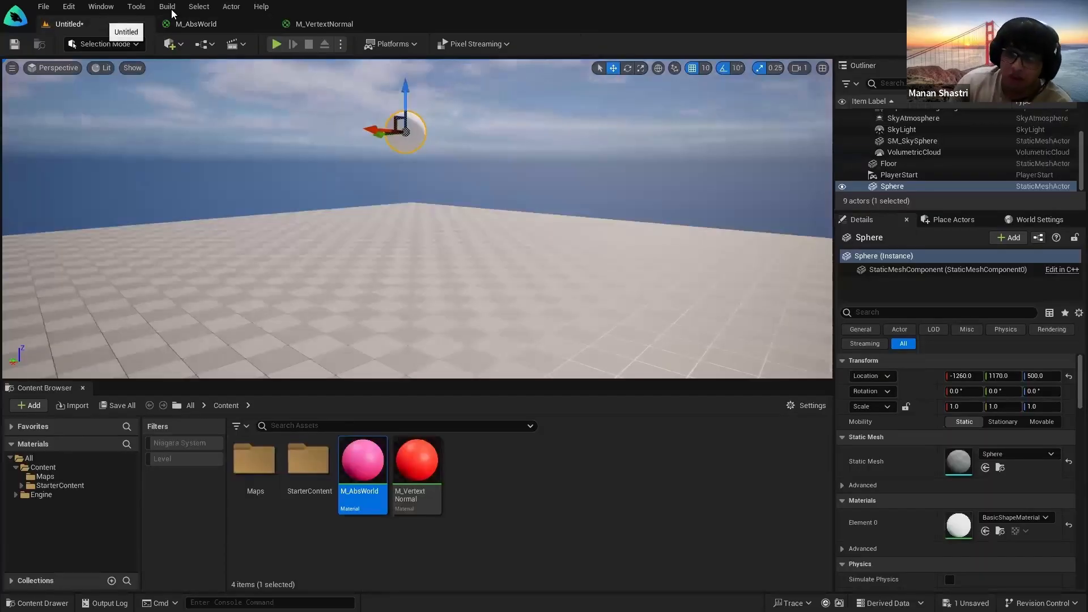
click(218, 25)
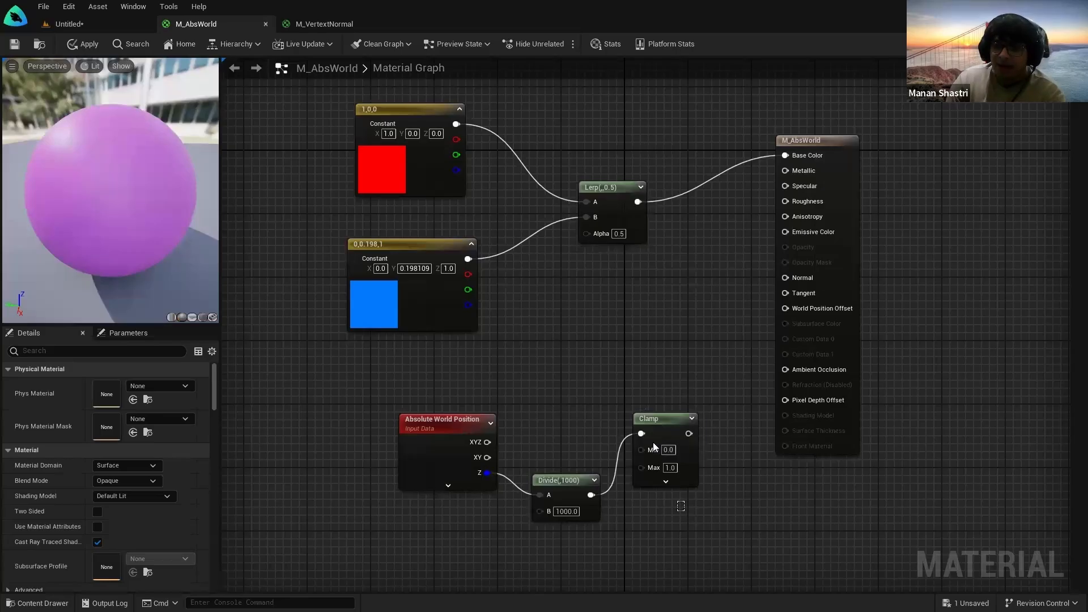
drag(675, 366, 676, 370)
drag(693, 515, 644, 376)
click(721, 479)
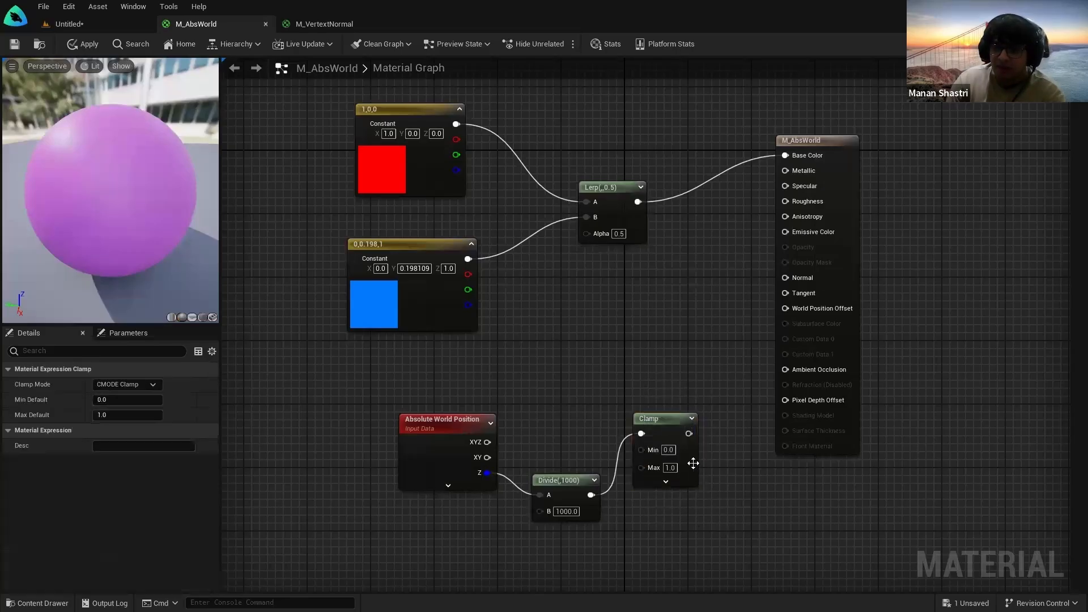
drag(690, 435, 640, 287)
click(604, 238)
drag(135, 186, 221, 185)
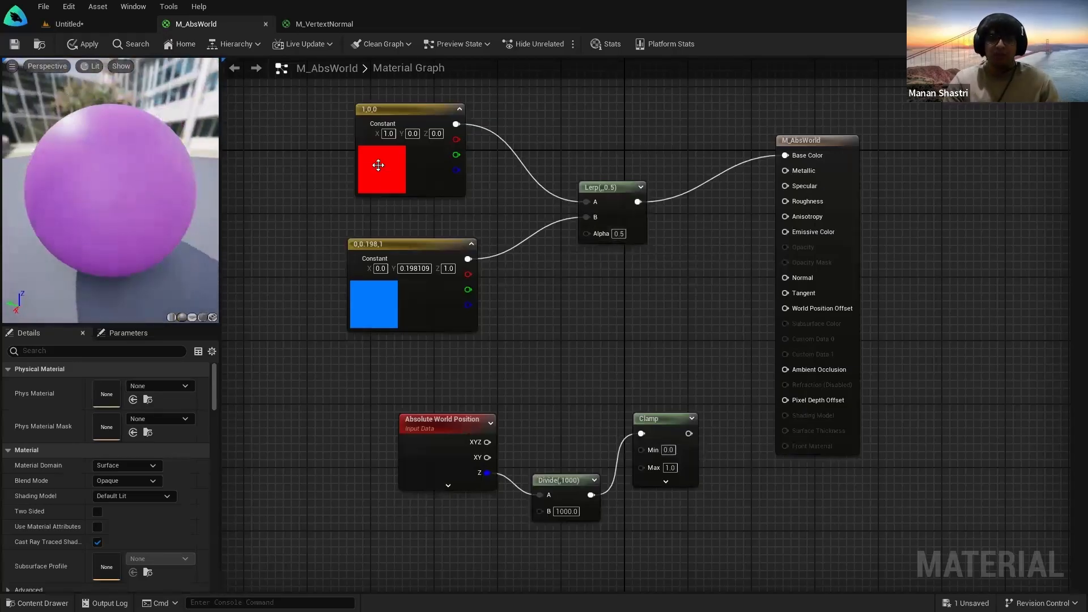
key(ctrl)
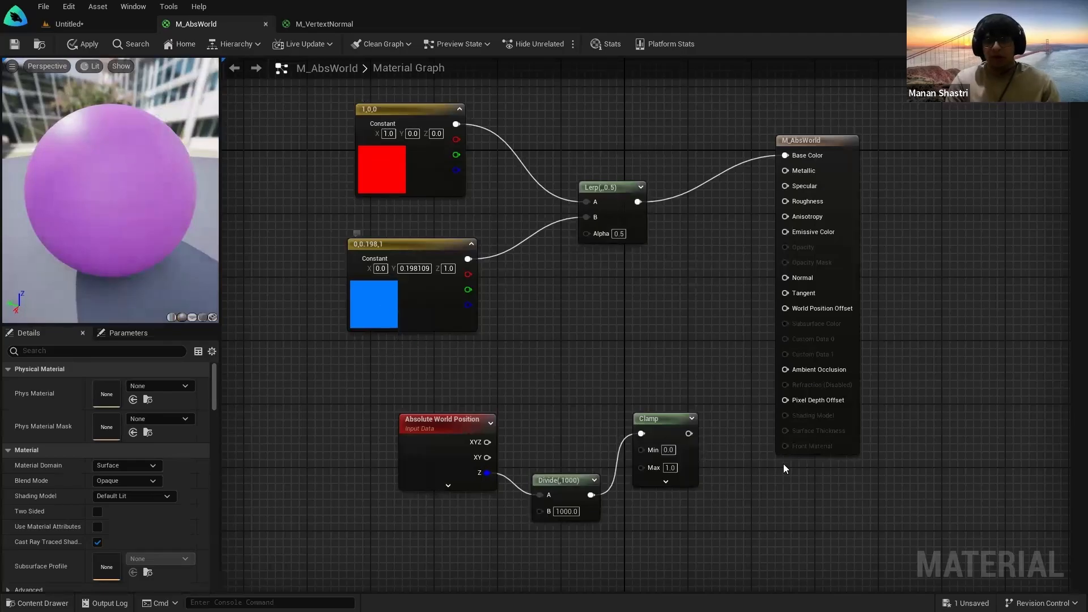
Step: Connect Clamp's output to the Lerp's Alpha and save M_AbsWorld, skipping the level save
drag(707, 499, 630, 399)
click(744, 504)
drag(690, 435, 595, 237)
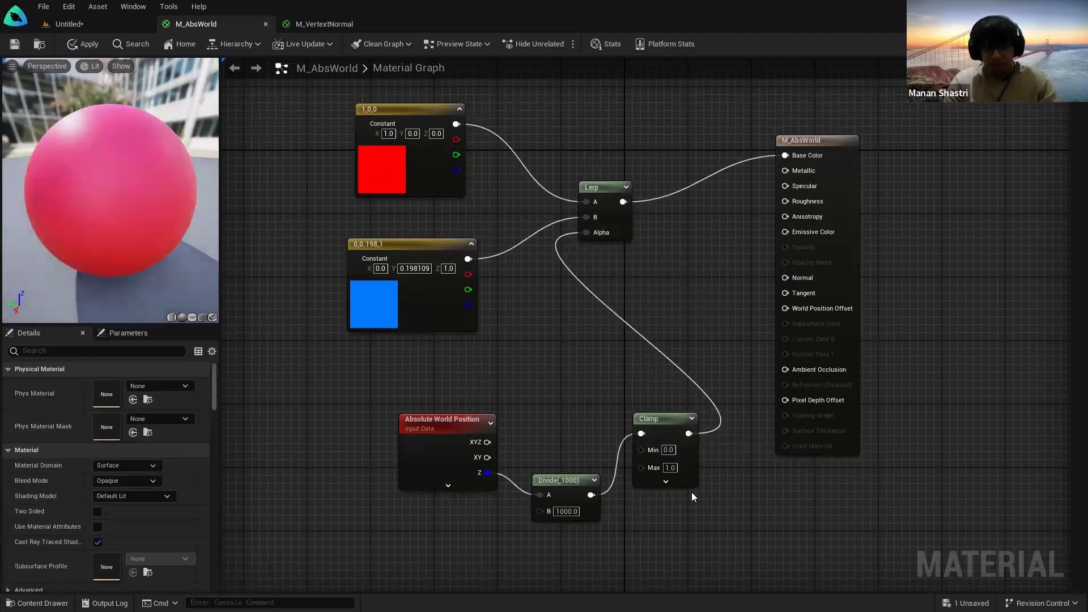
key(ctrl+shift+s)
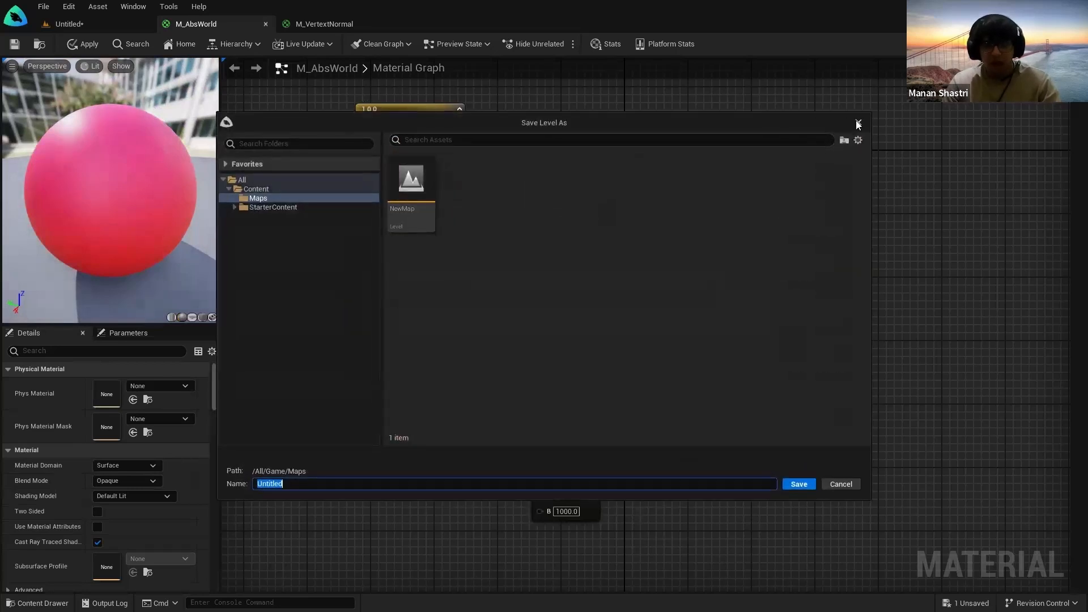
click(856, 121)
click(15, 44)
Step: Drop the M_AbsWorld material onto the sphere in the level
click(68, 24)
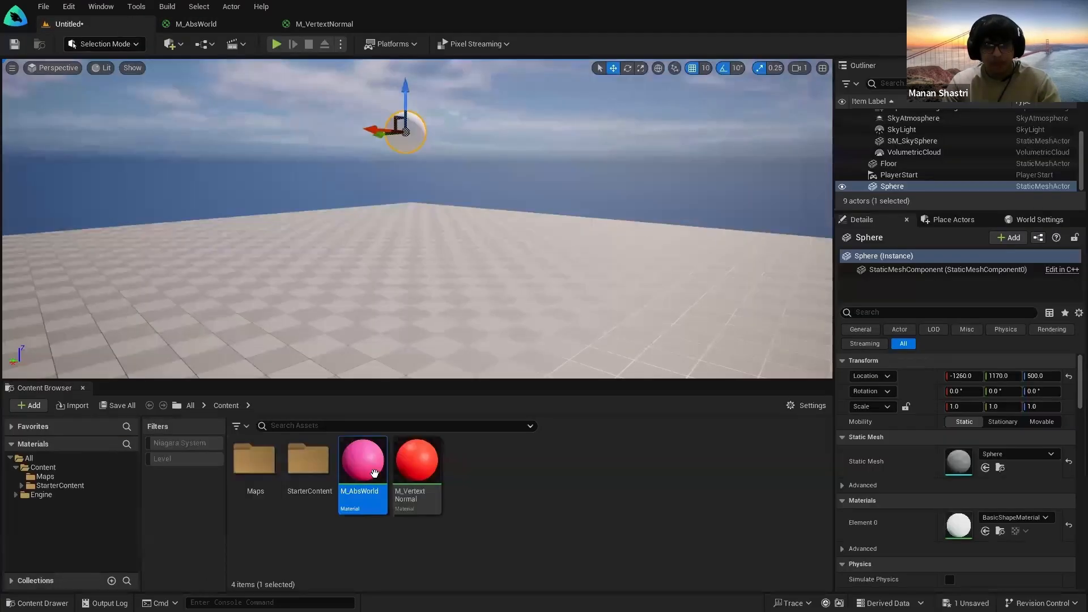
right_drag(408, 227, 408, 200)
key(w)
drag(359, 479, 421, 251)
right_drag(446, 261, 397, 272)
Step: Raise the sphere to about Z 610, then lower it back toward Z 500
key(w)
key(s)
drag(520, 178, 536, 40)
right_drag(527, 142, 507, 161)
key(s)
scroll(505, 165, up, 1)
drag(494, 159, 505, 276)
key(w)
right_drag(493, 272, 521, 343)
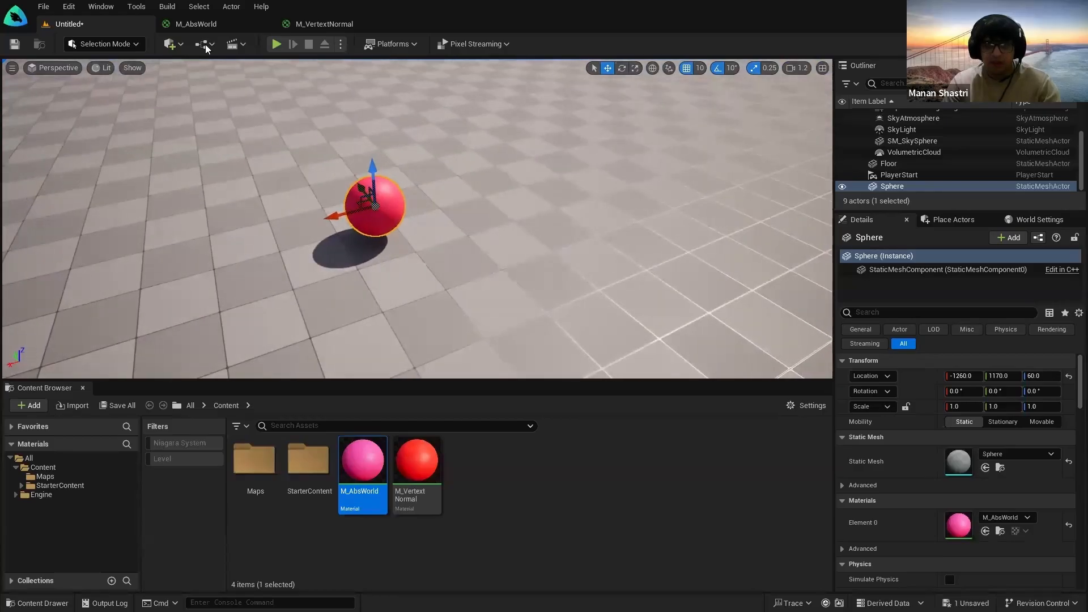
Step: Fine-tune the sphere's height between Z 390 and 600, settling at Z 400
click(199, 25)
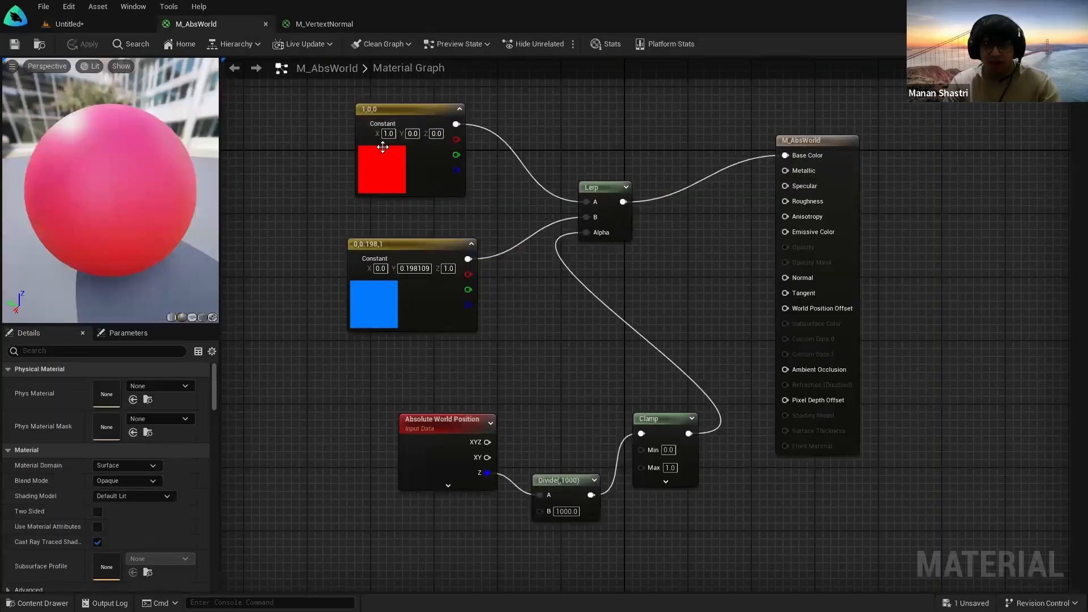
click(127, 23)
key(s)
right_drag(420, 227, 405, 173)
drag(396, 224, 395, 96)
right_drag(405, 124, 410, 88)
drag(414, 173, 418, 76)
right_drag(445, 164, 447, 116)
drag(422, 218, 457, 291)
right_drag(457, 290, 461, 326)
Step: Place a single cube from the Shapes list and apply M_AbsWorld to it
click(169, 43)
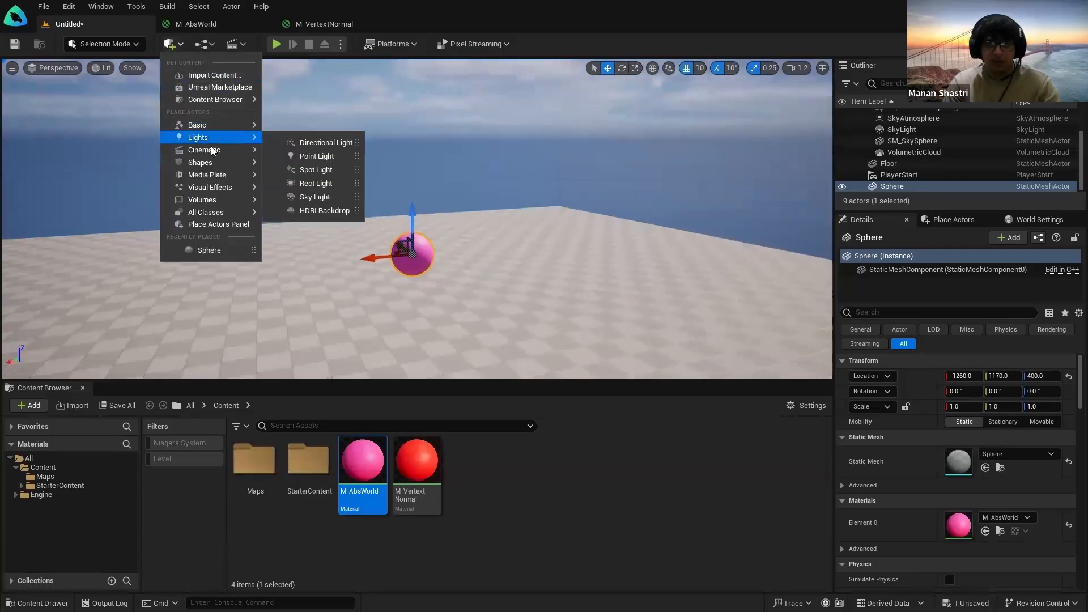
mouse_move(210, 162)
click(302, 170)
drag(302, 169, 555, 313)
key(ctrl+z)
drag(363, 460, 430, 202)
right_drag(430, 202, 492, 192)
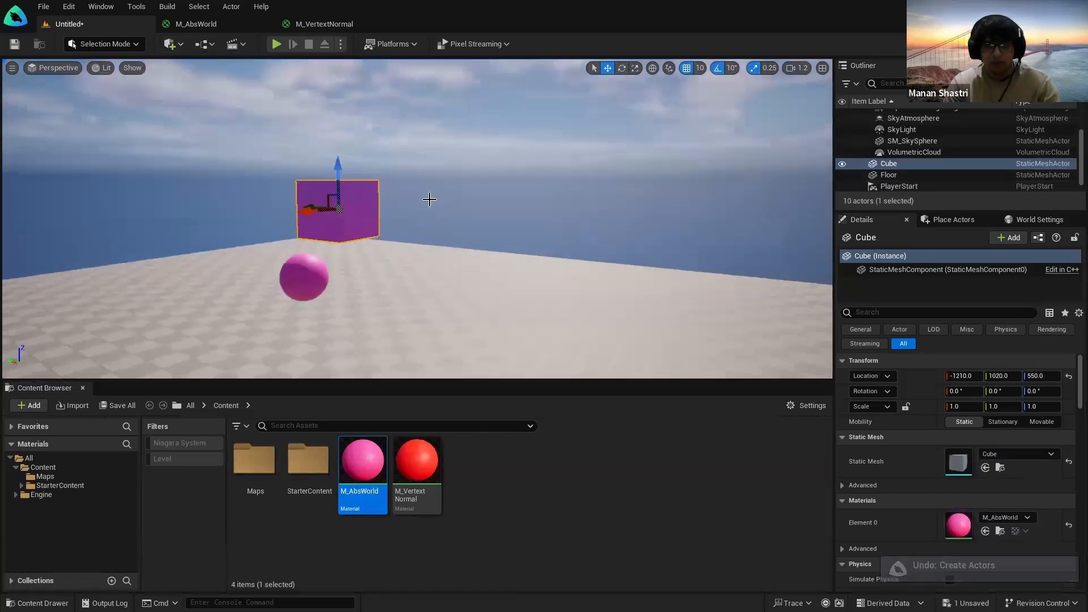
Step: Move the cube through several heights, finally setting it at Z 170
drag(351, 170, 354, 215)
right_drag(369, 227, 357, 184)
drag(372, 266, 402, 330)
right_drag(401, 330, 386, 363)
key(s)
right_drag(362, 245, 377, 245)
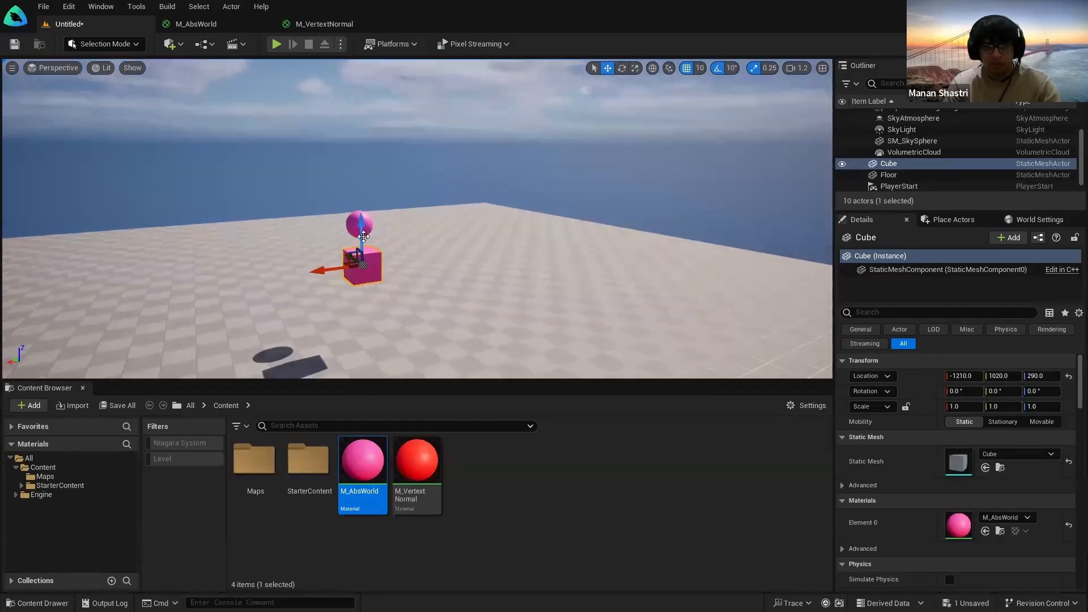
drag(364, 237, 370, 81)
right_drag(401, 119, 401, 103)
drag(363, 122, 364, 316)
mouse_move(403, 308)
right_down()
mouse_move(396, 363)
mouse_move(415, 306)
right_up()
Step: Save the level as Untitled and bring up the M_AbsWorld graph
key(ctrl+s)
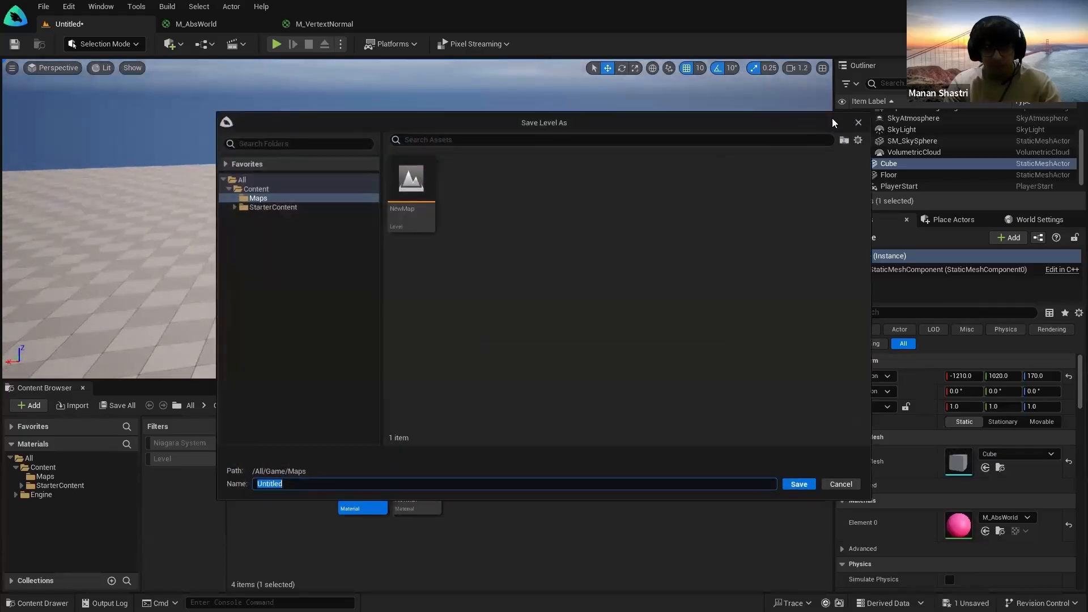
click(857, 121)
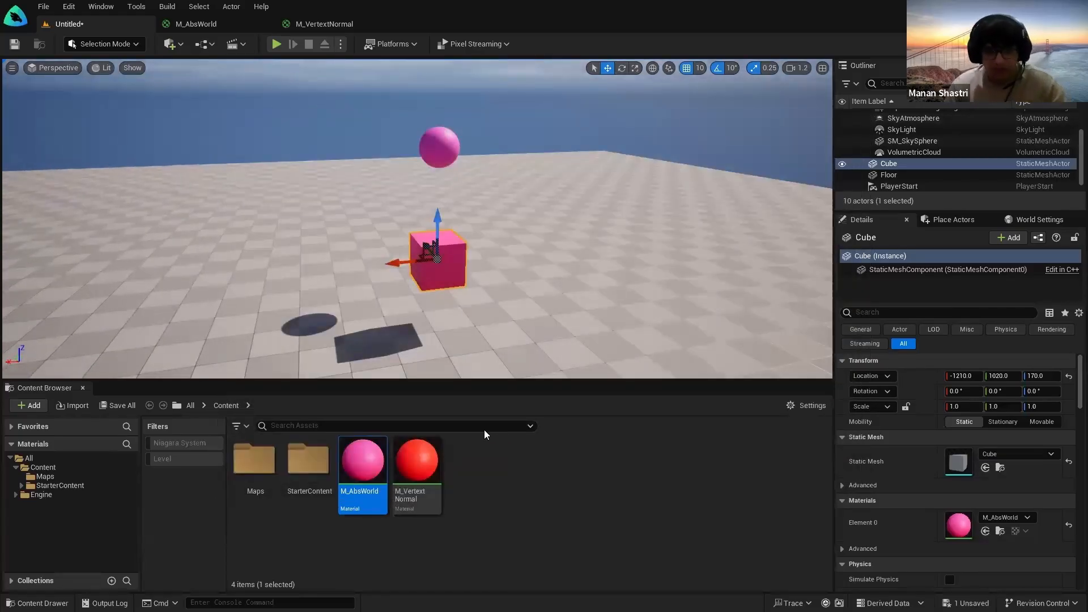
key(ctrl+s)
click(790, 484)
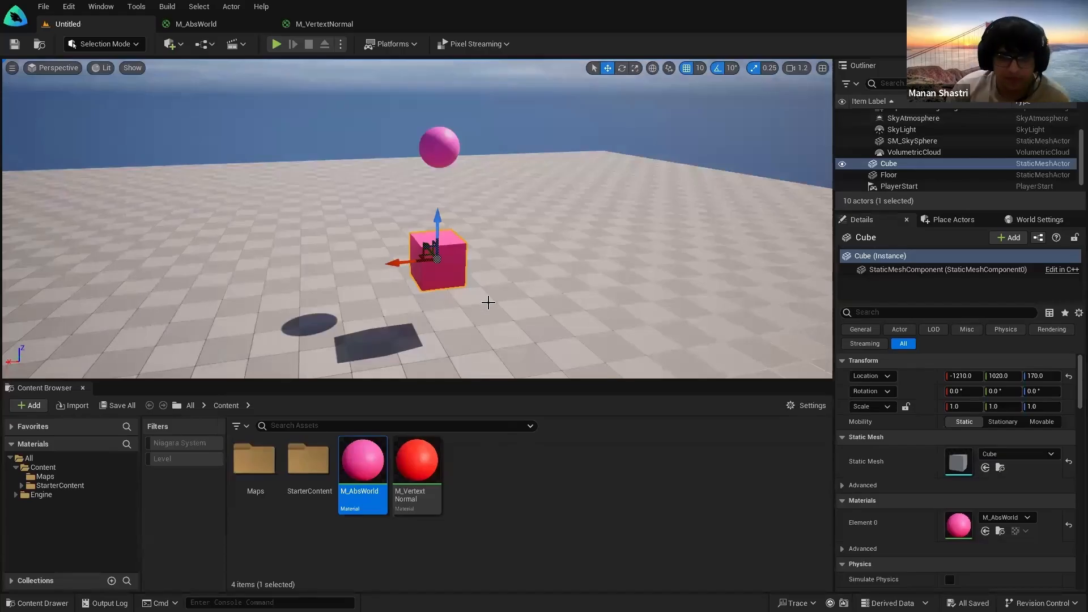
click(484, 512)
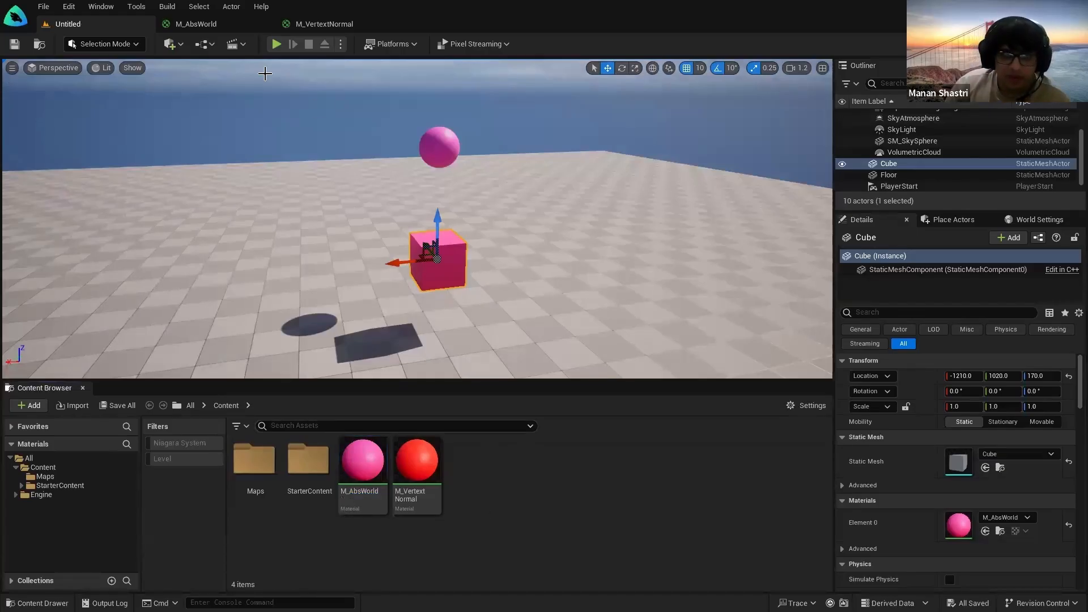
click(209, 25)
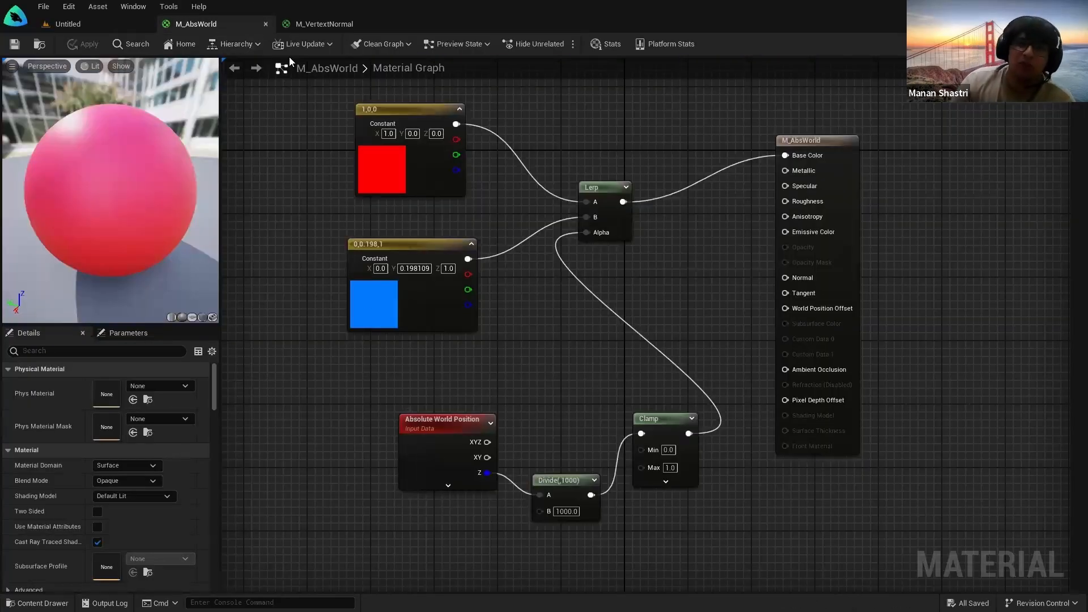
Step: Close M_AbsWorld, open M_VertextNormal, and drag it onto an object in the level
click(267, 24)
click(199, 25)
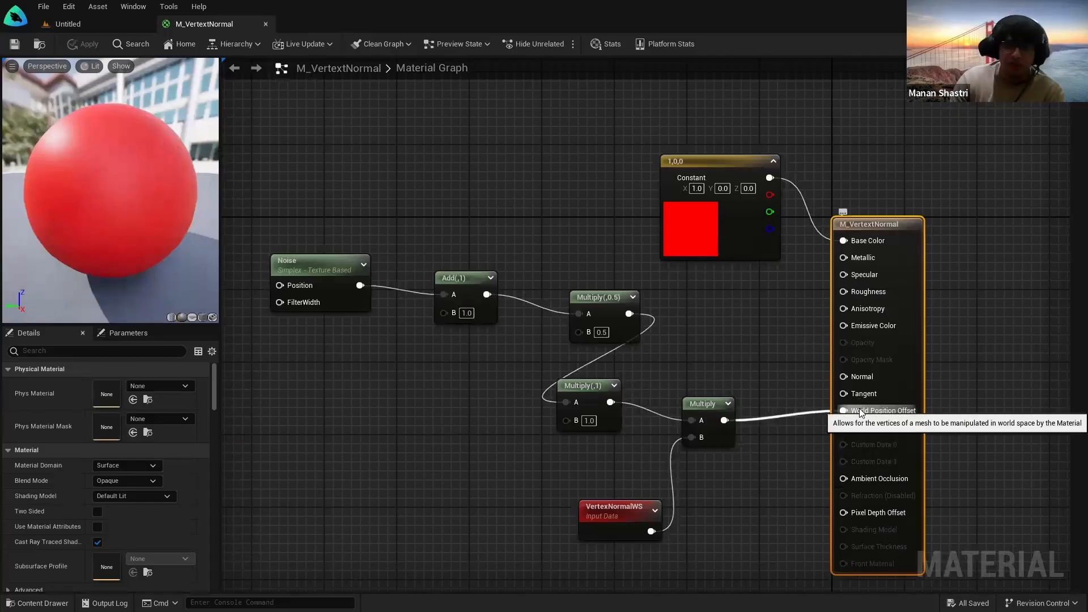
click(101, 22)
right_drag(531, 301, 578, 295)
key(a)
drag(419, 462, 511, 280)
key(w)
mouse_move(512, 272)
right_down()
mouse_move(539, 284)
mouse_move(512, 272)
right_up()
key(g)
key(s)
Step: Change the red 1,0,0 Constant3Vector to blue in the Color Picker
click(205, 26)
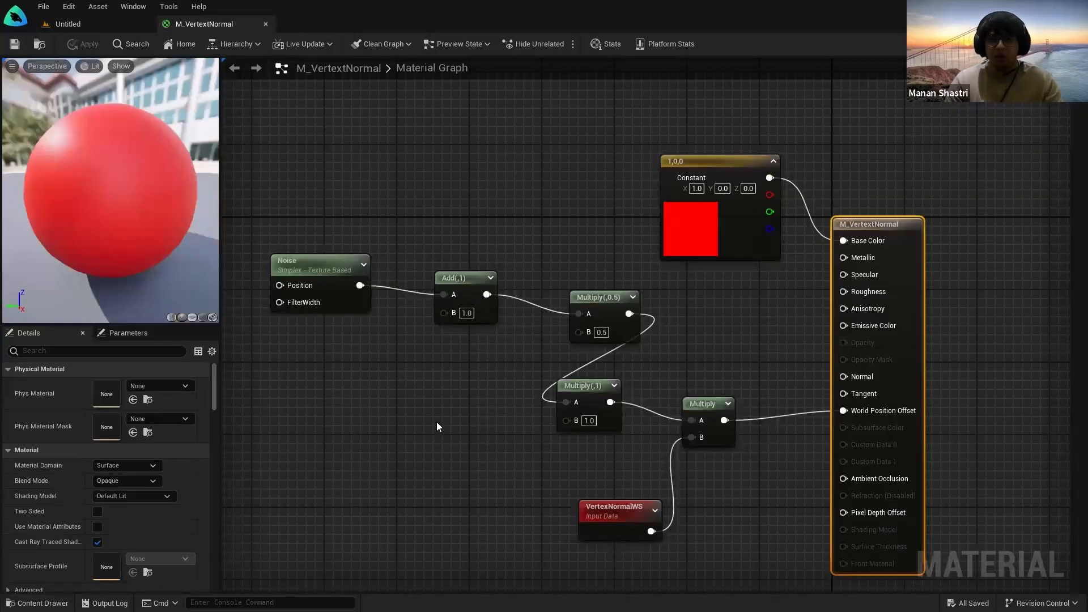
drag(586, 112, 789, 275)
double_click(705, 225)
click(740, 280)
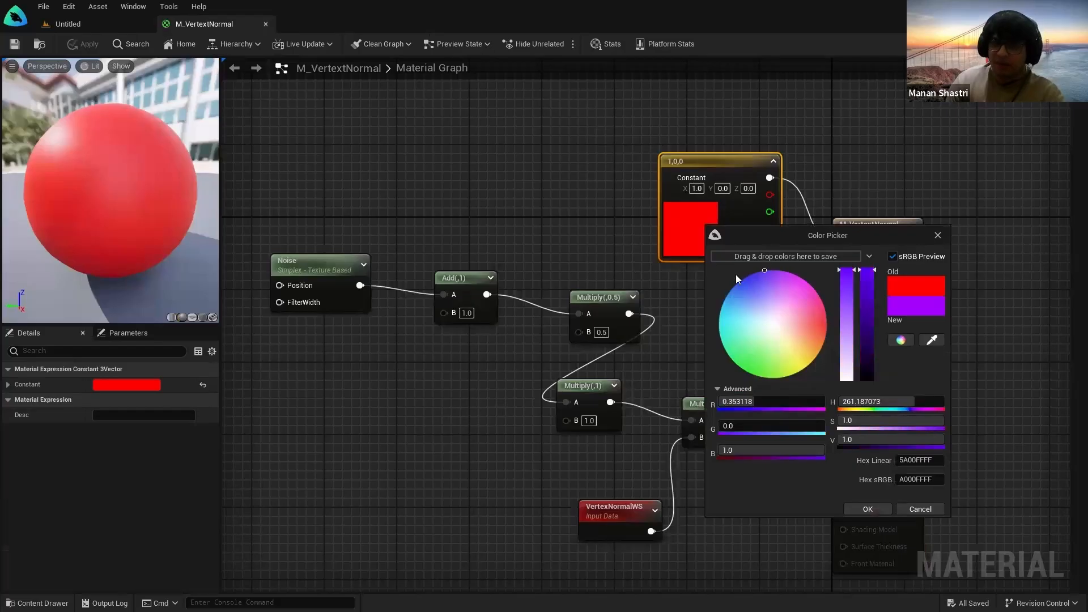
click(858, 509)
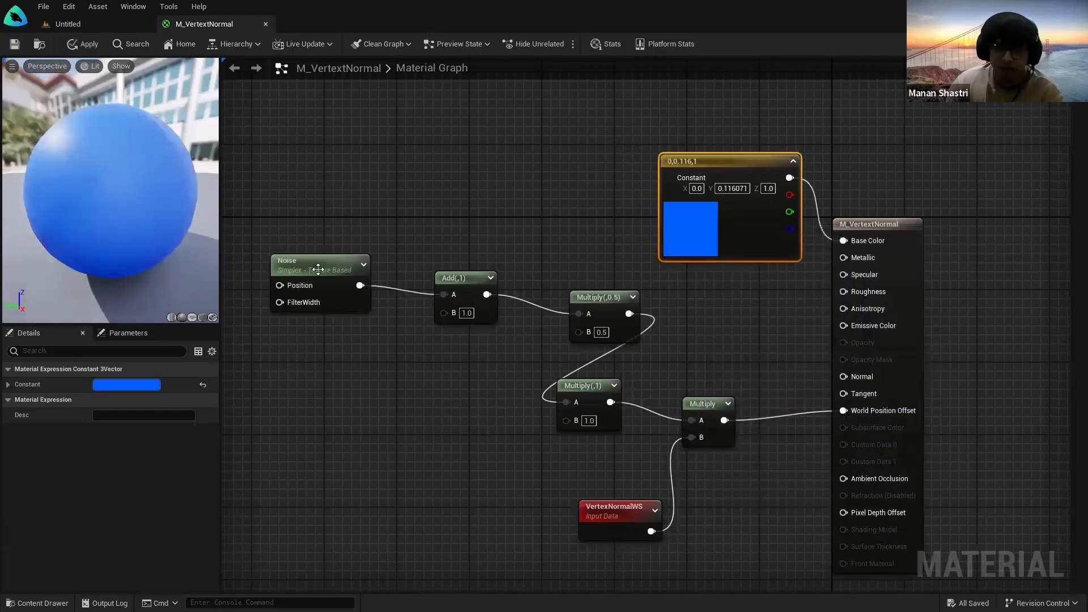
click(404, 392)
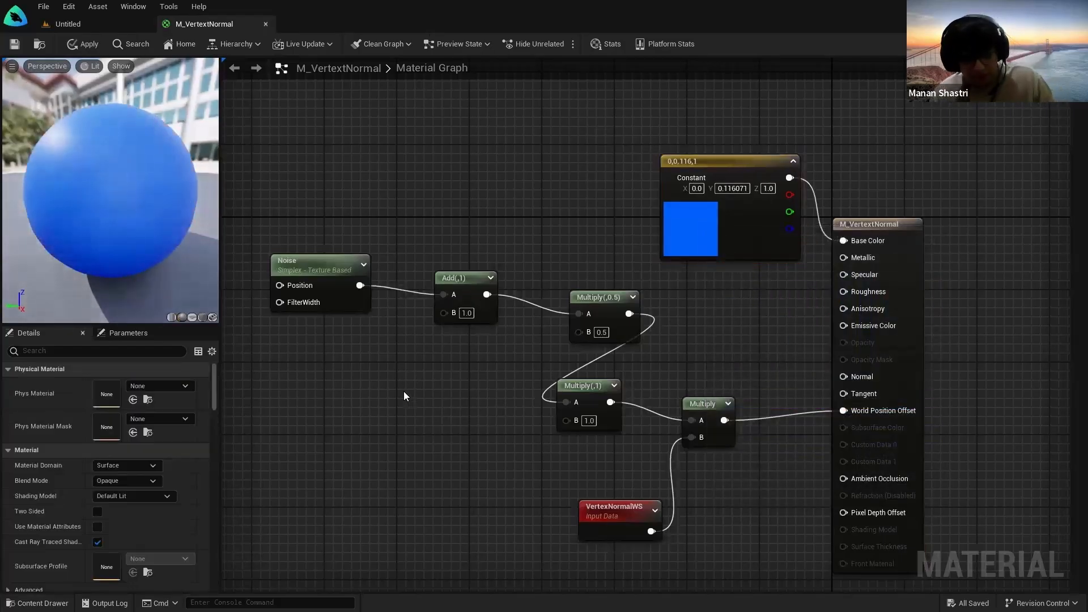
Step: Inspect the Noise, Multiply and VertexNormalWS nodes, reading VertexNormalWS's documentation
click(321, 267)
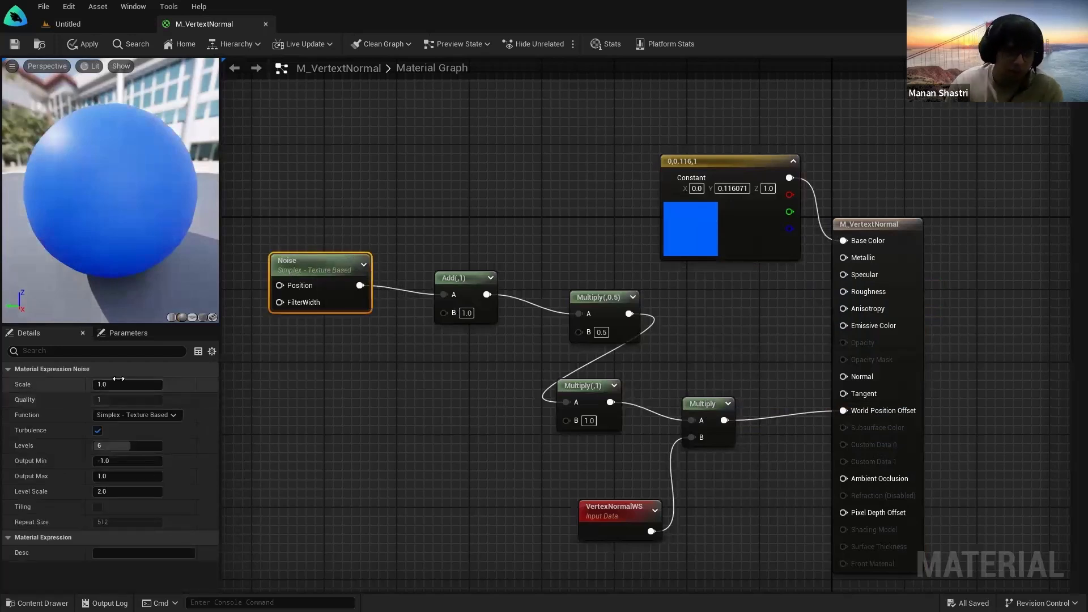
right_drag(446, 446, 542, 422)
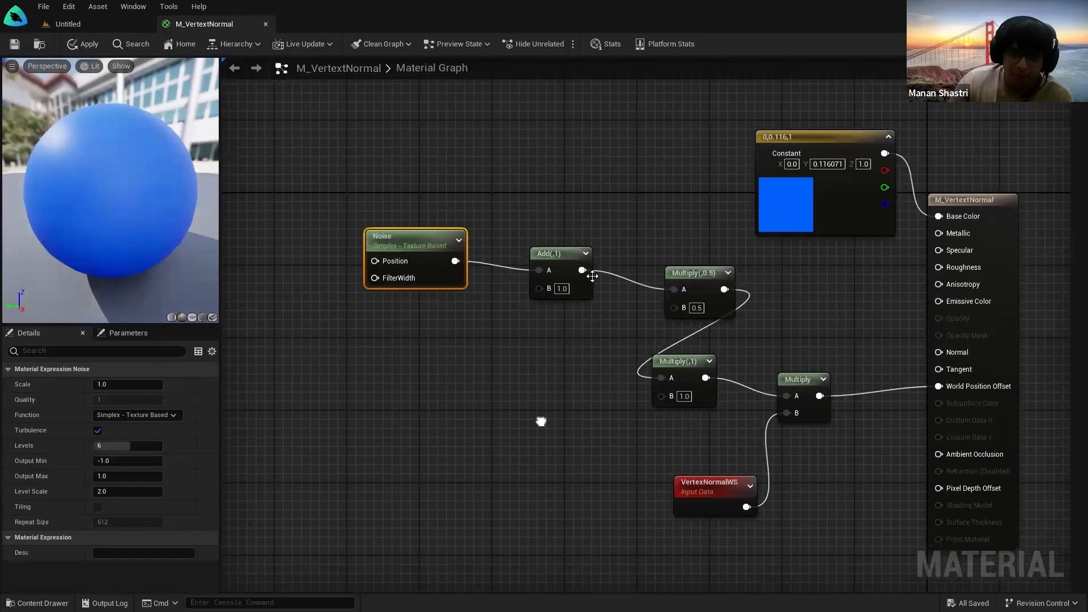
click(562, 301)
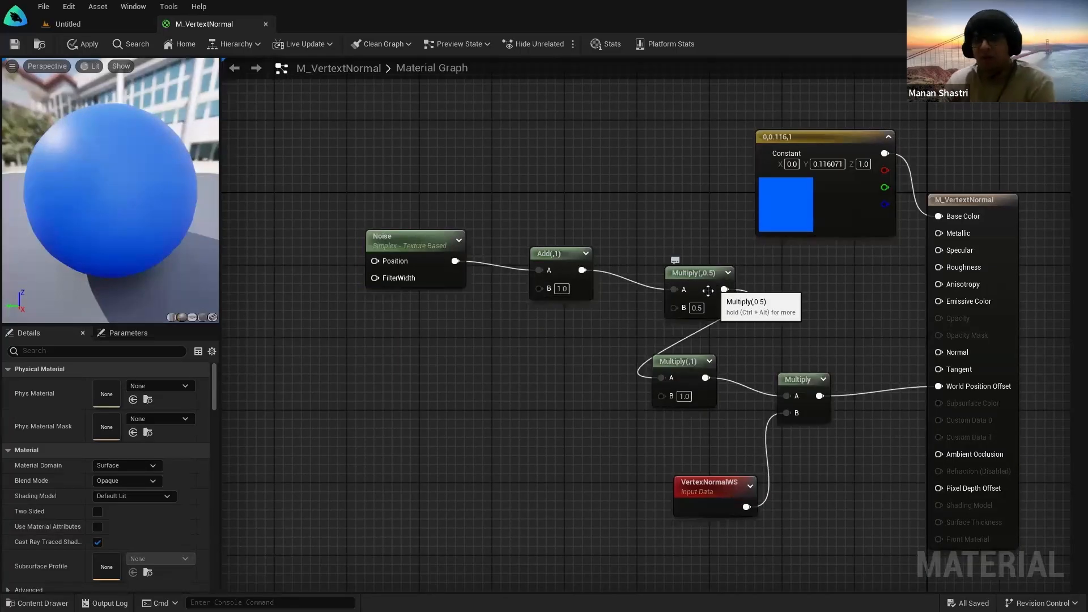
drag(698, 232, 557, 429)
click(472, 374)
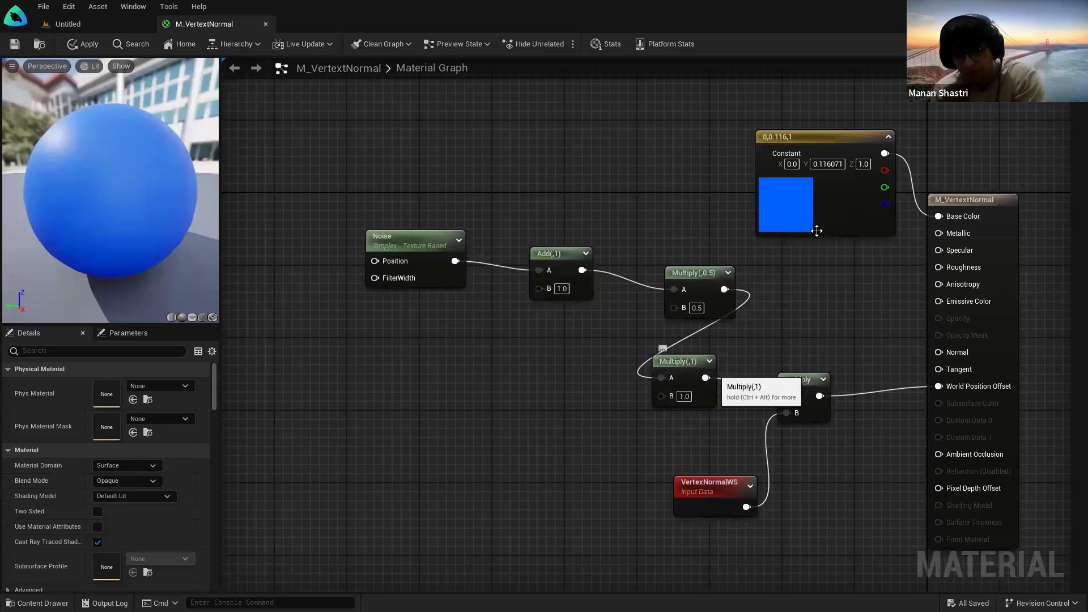
drag(815, 424, 815, 423)
click(651, 457)
click(711, 491)
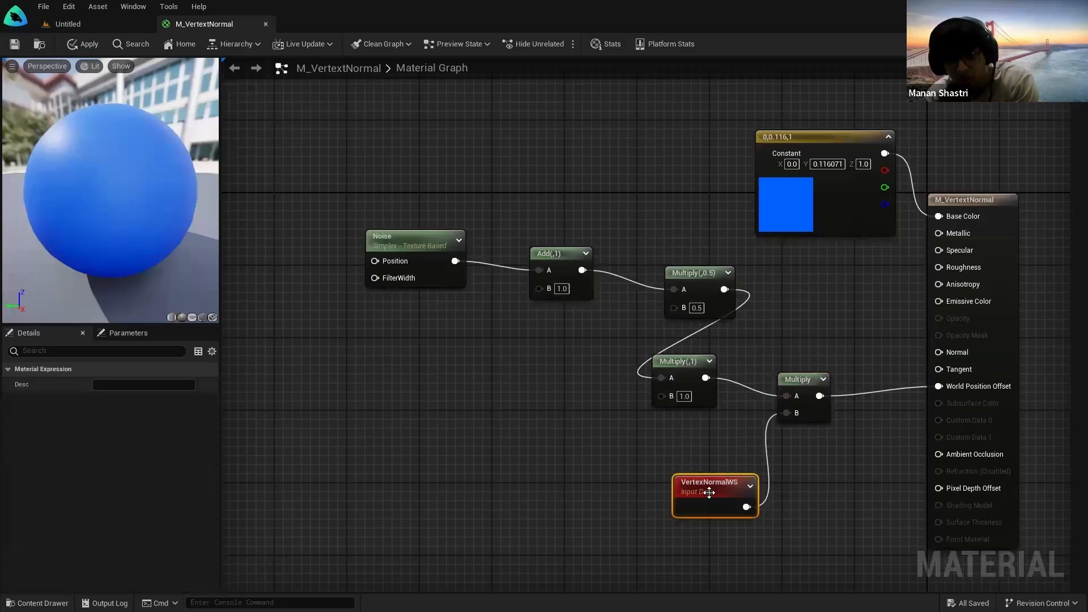
click(714, 458)
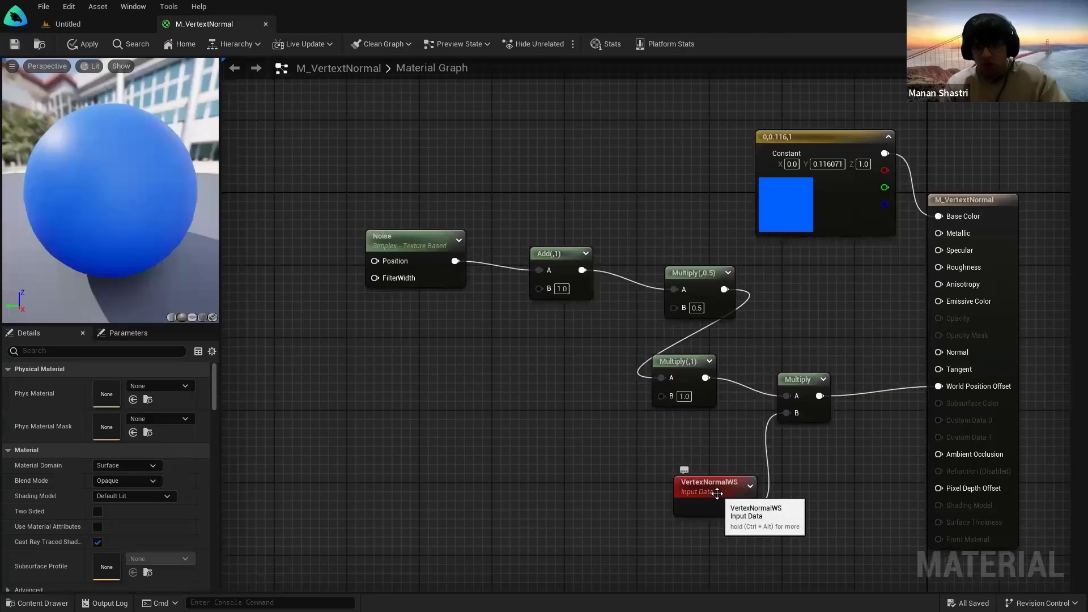
key(ctrl+alt)
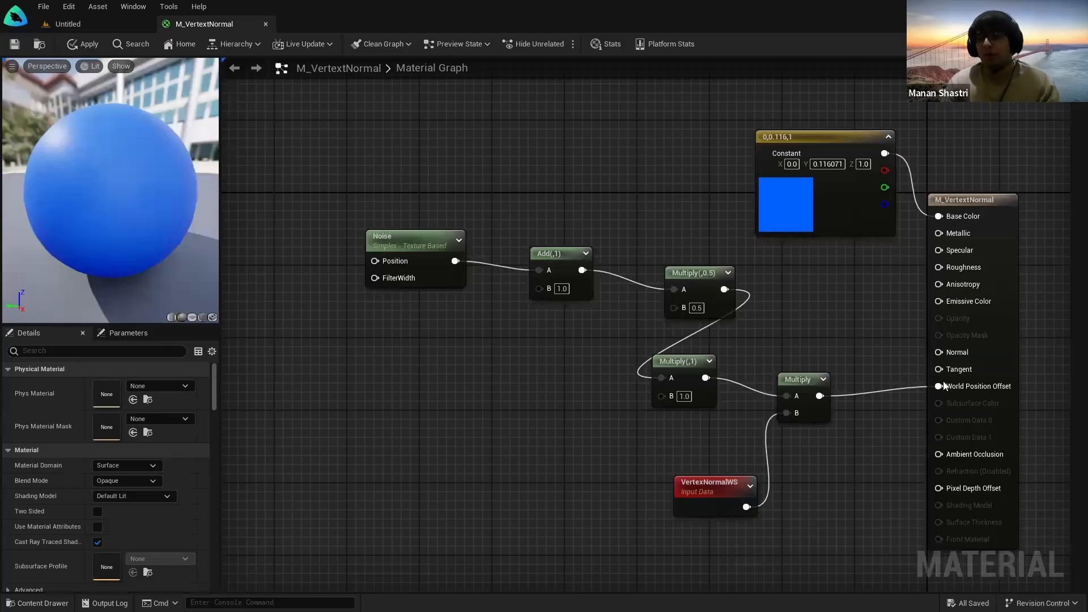
Step: Connect the final Multiply output to World Position Offset
drag(943, 385, 941, 386)
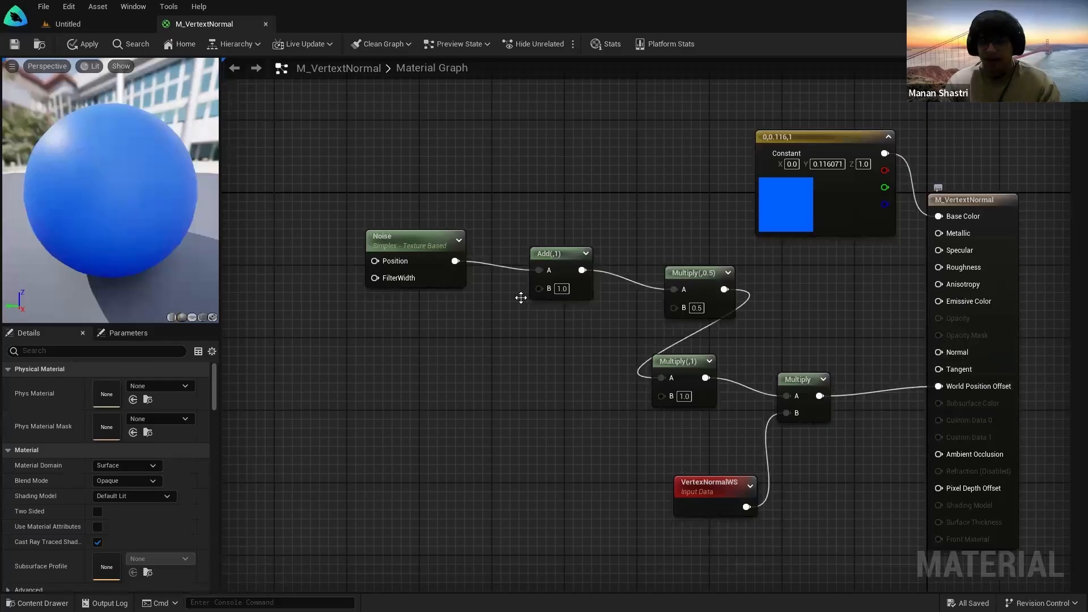
scroll(397, 322, down, 2)
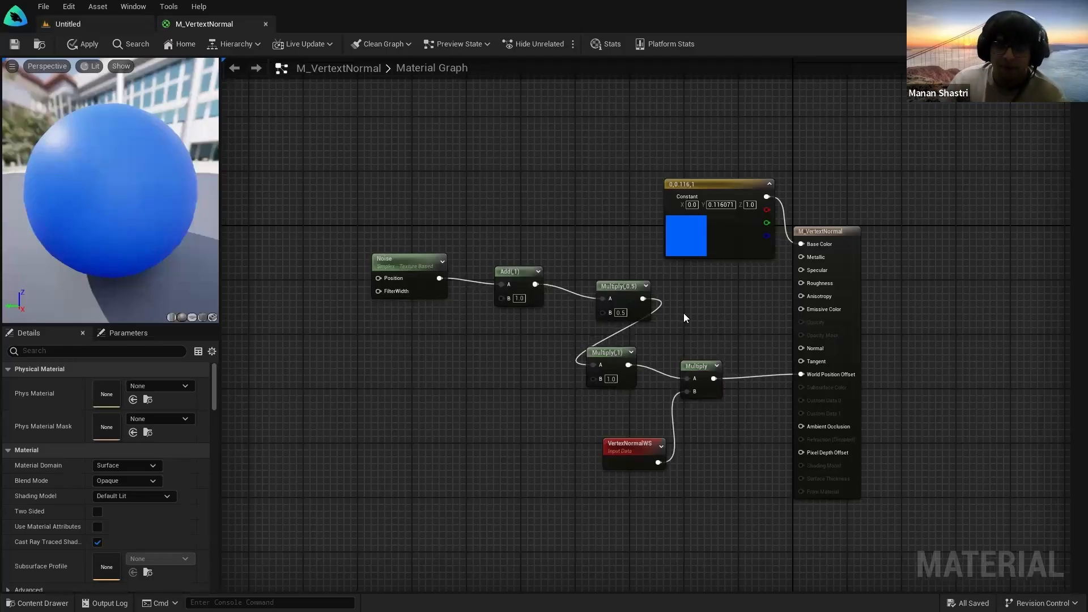
scroll(620, 299, up, 1)
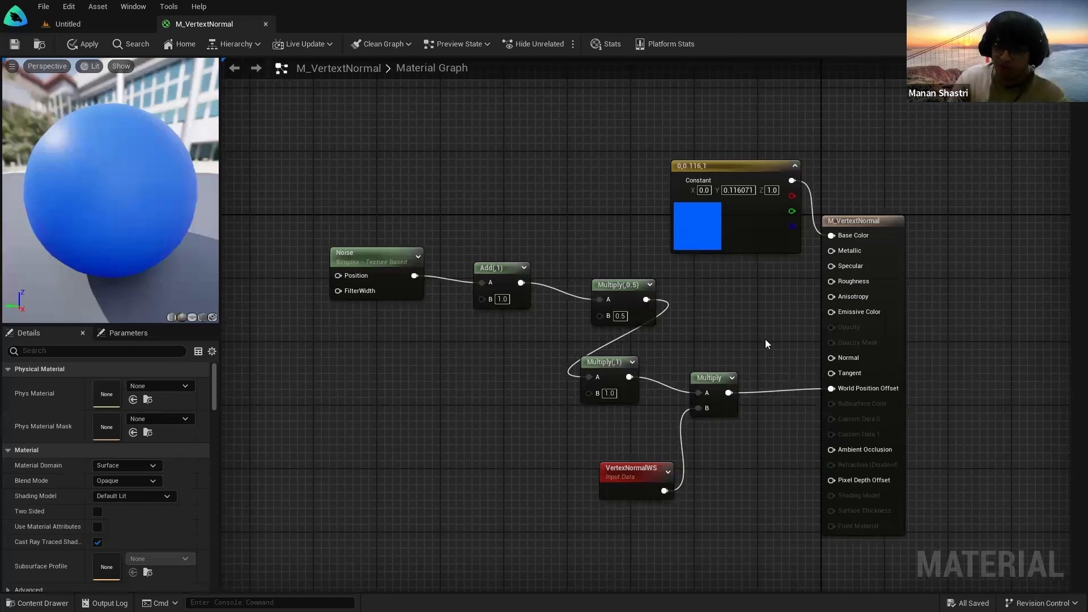
Step: Set the Multiply B values to 8.0 and 2.0 and the Add B value to 2.0
click(117, 26)
click(213, 26)
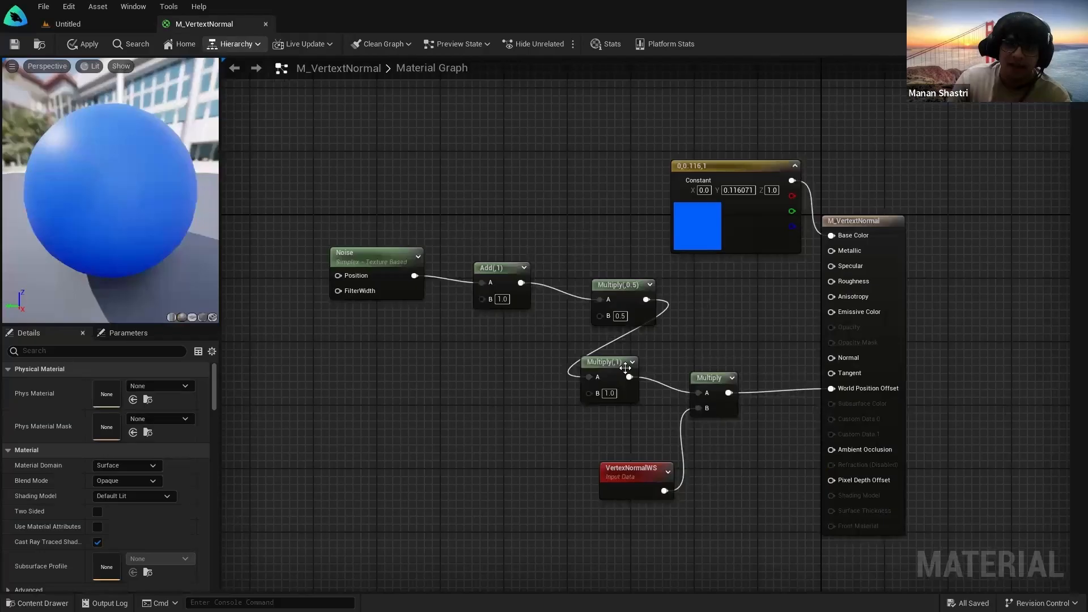
click(612, 394)
text(8)
key(Return)
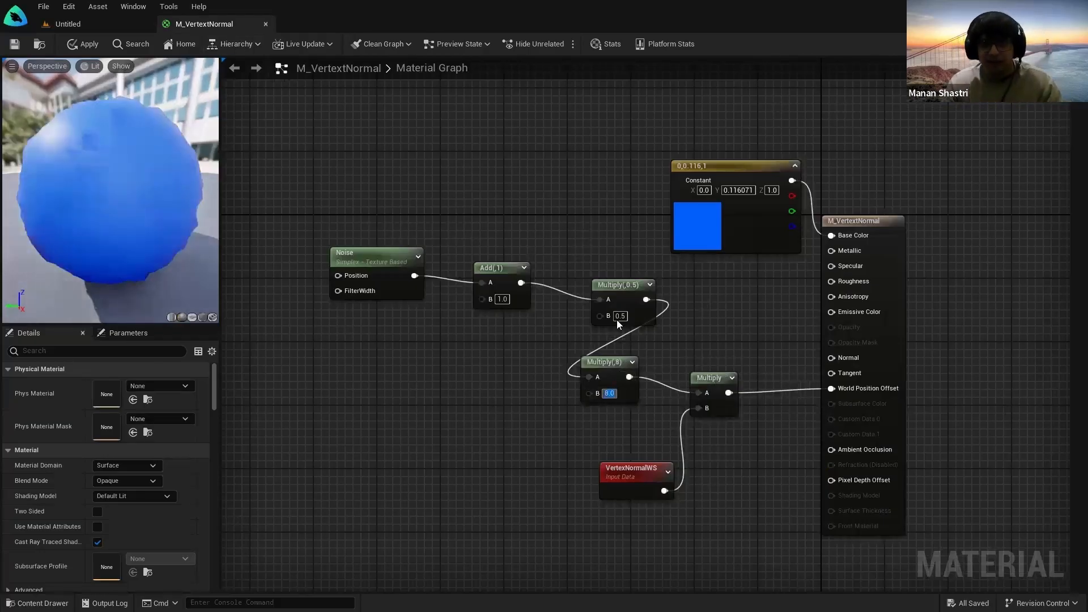
scroll(616, 320, up, 1)
click(618, 317)
text(2)
key(Return)
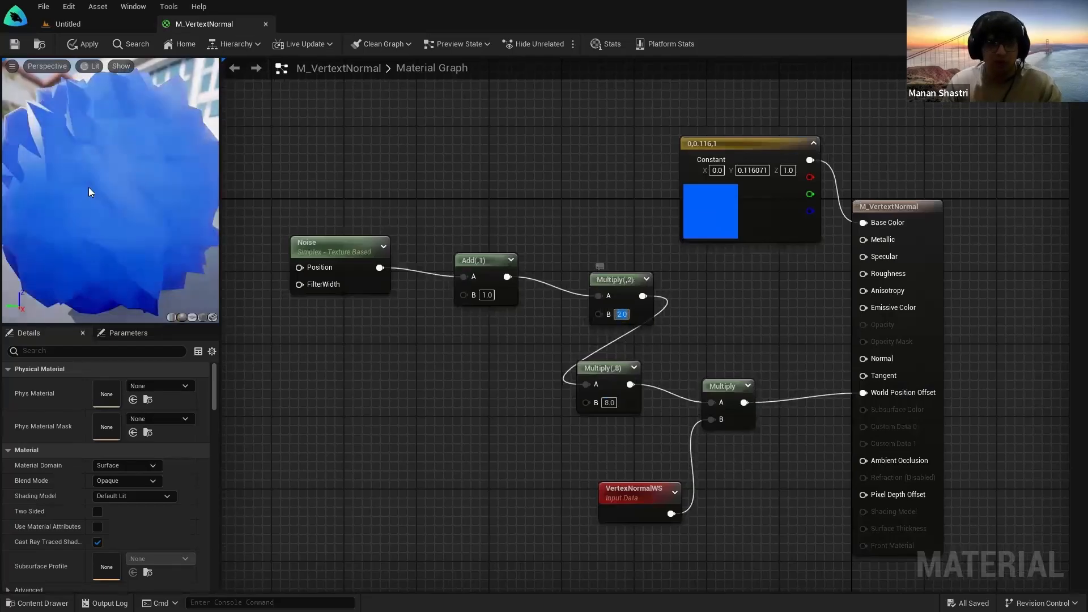
click(486, 294)
text(2)
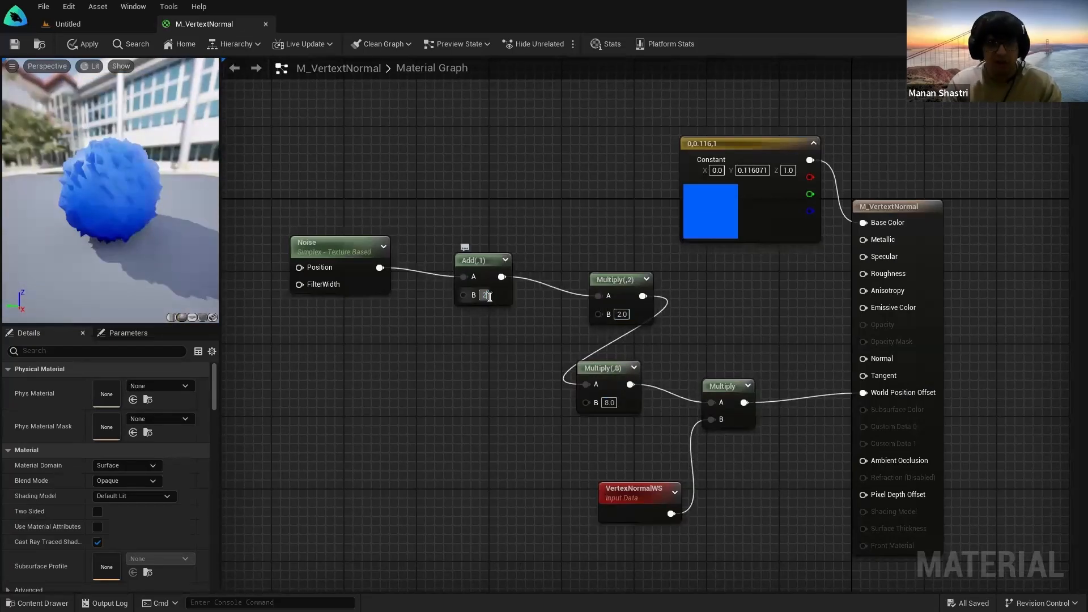
key(Return)
Step: Orbit the preview of the spiky sphere and save the material
scroll(123, 214, down, 3)
drag(122, 213, 74, 209)
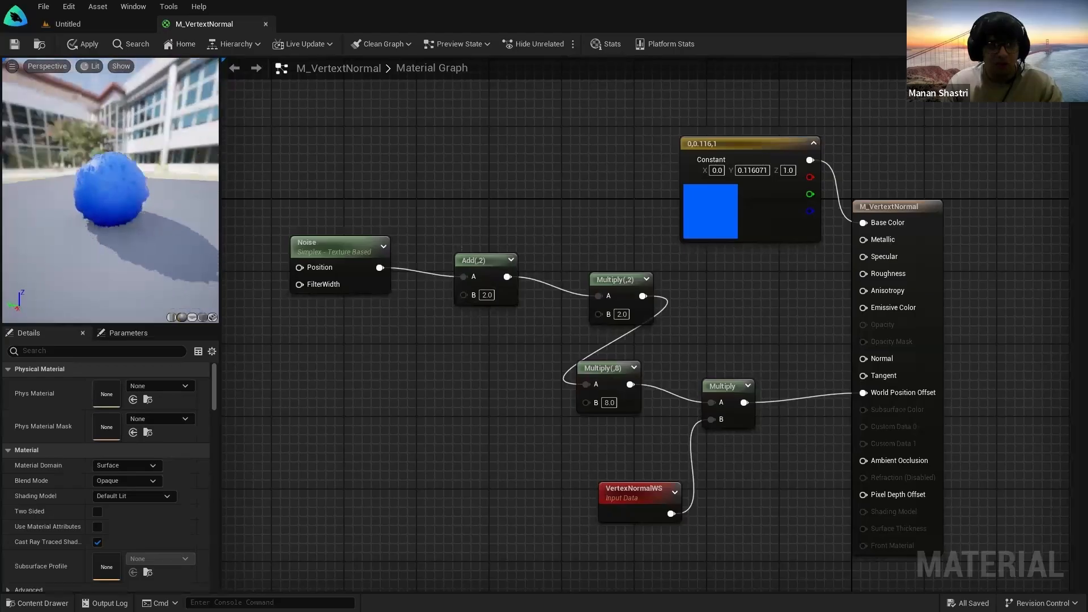
scroll(116, 197, up, 5)
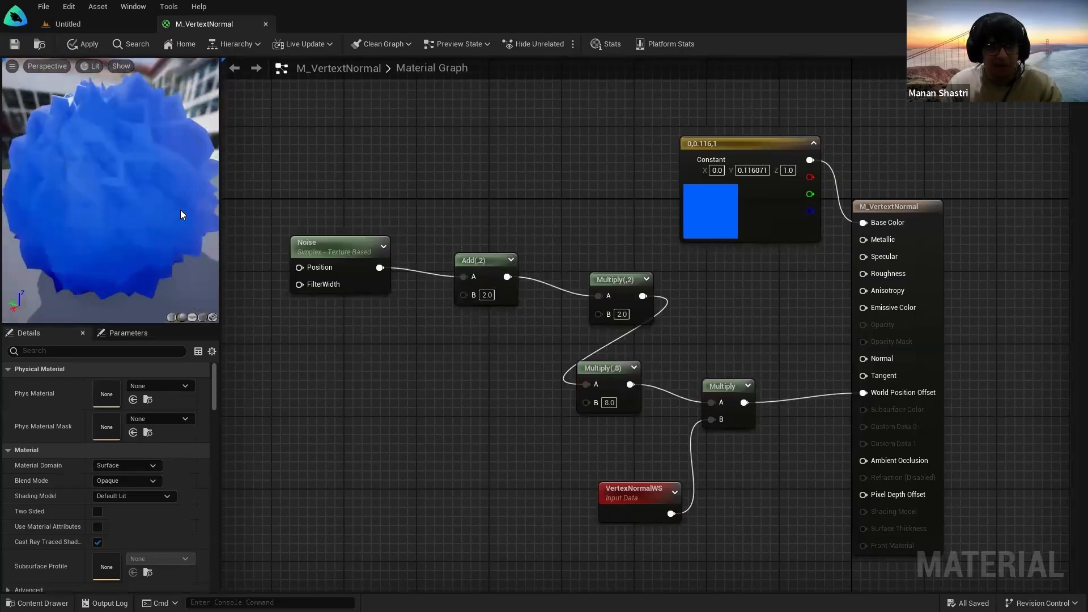
click(14, 44)
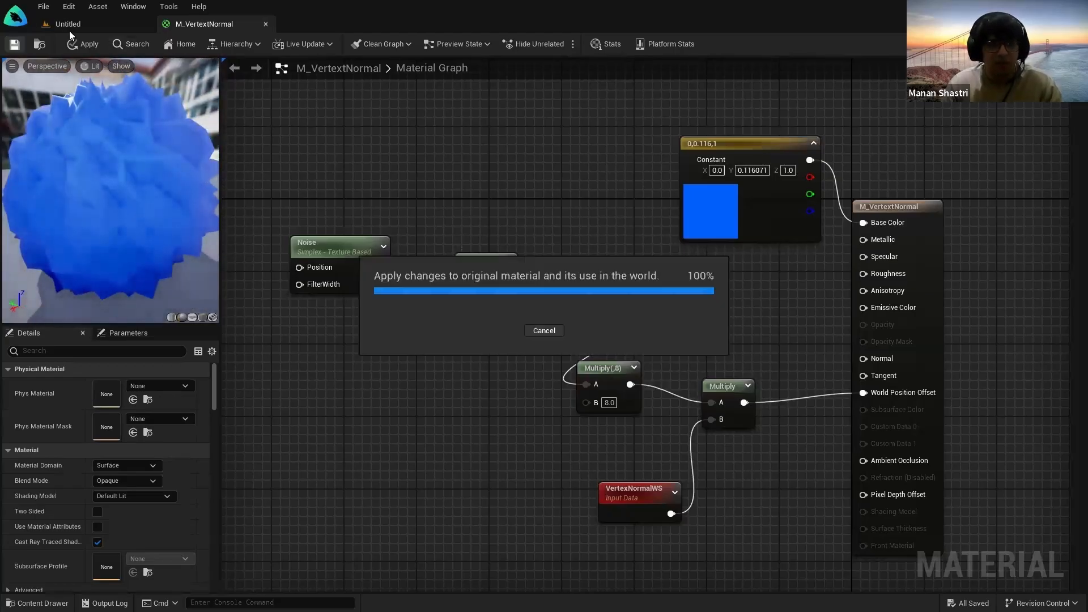
Step: Move the Cube to Y 780 and Z 270, preview it without helpers, and save the level
click(72, 25)
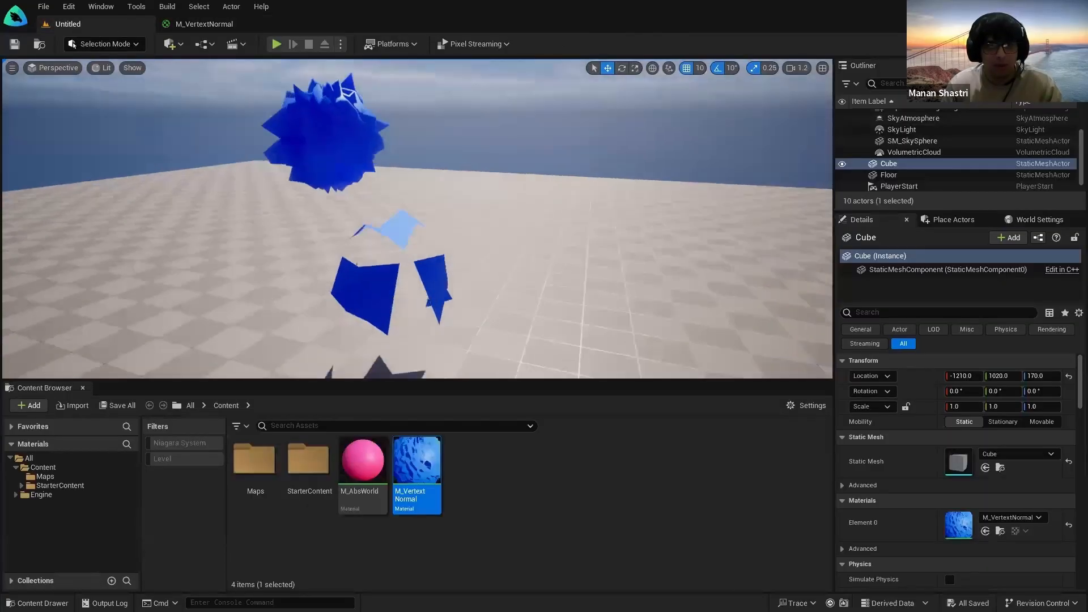
mouse_move(417, 219)
right_down()
mouse_move(511, 266)
mouse_move(448, 306)
mouse_move(416, 219)
right_up()
drag(444, 268, 476, 214)
drag(417, 231, 537, 257)
mouse_move(537, 256)
right_down()
mouse_move(623, 244)
mouse_move(420, 249)
mouse_move(529, 243)
right_up()
key(g)
key(ctrl+s)
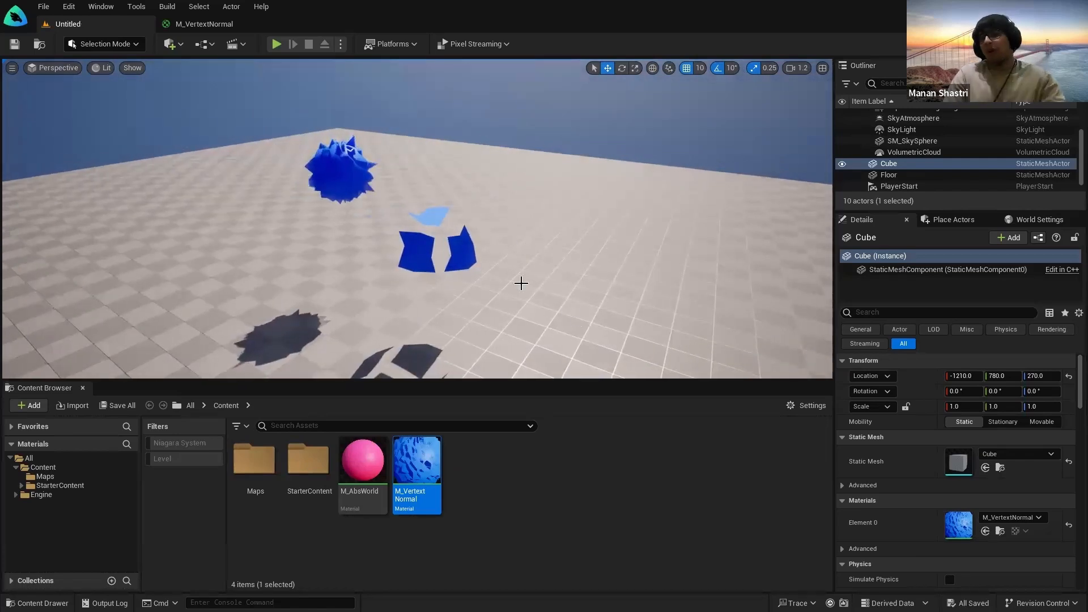
Step: Look over the M_VertextNormal material graph
click(204, 23)
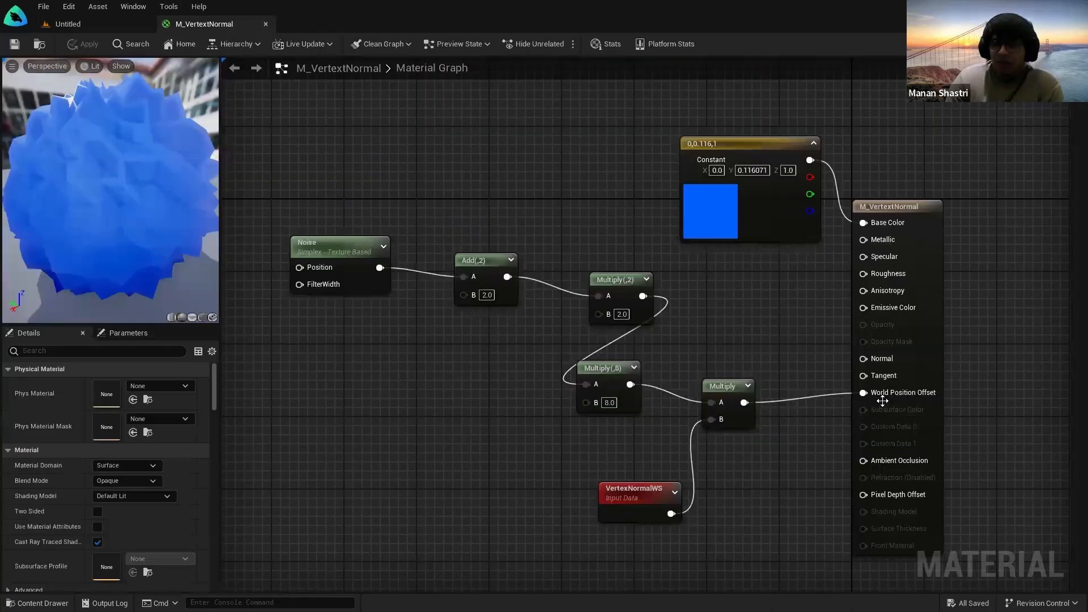
scroll(472, 408, down, 1)
scroll(123, 203, up, 5)
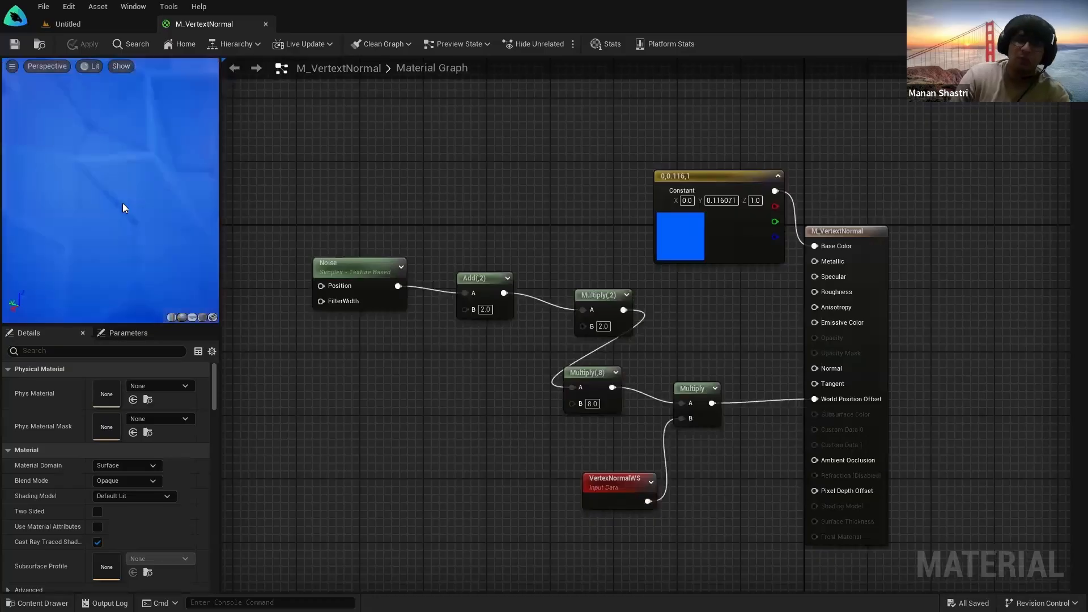
scroll(120, 210, down, 8)
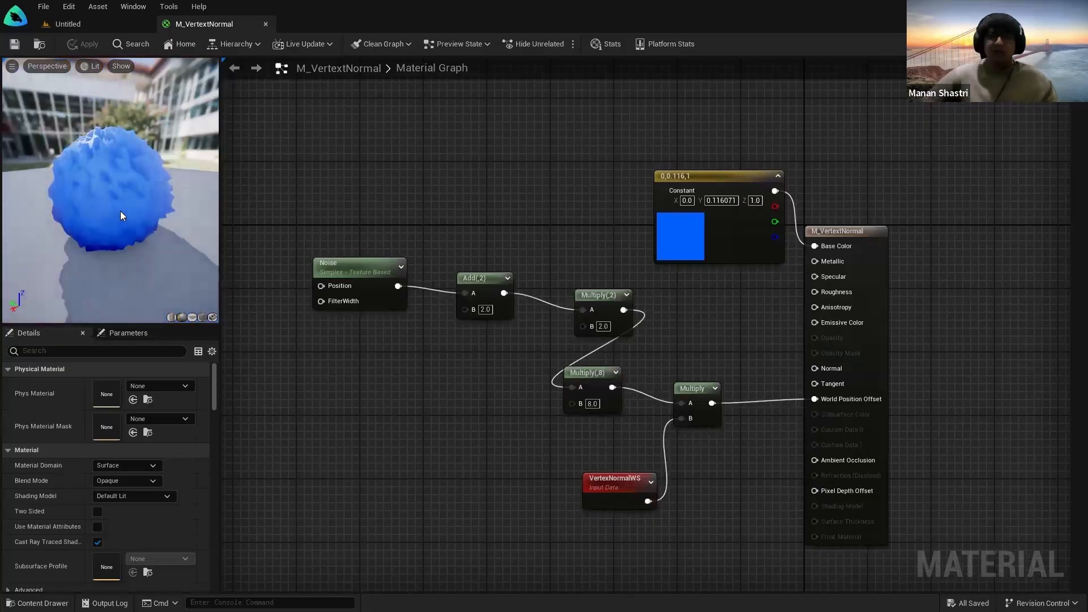
Step: Back in the level, select the spiky Sphere and frame it in the viewport
click(78, 25)
key(w)
right_drag(388, 170, 345, 141)
click(389, 169)
right_drag(399, 169, 399, 133)
key(w)
key(s)
key(w)
key(f)
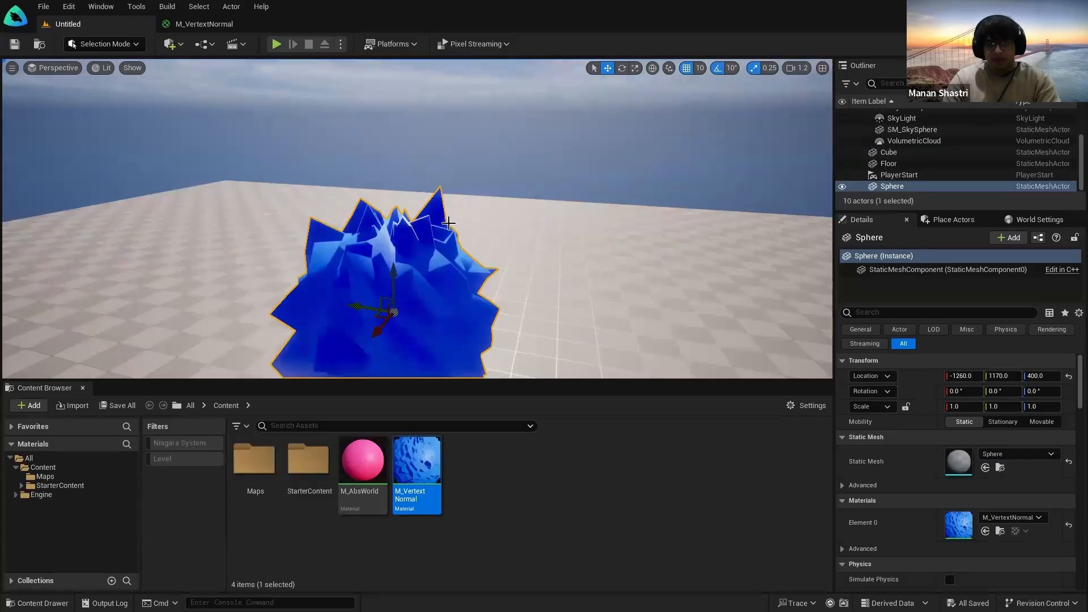
Step: Select the Cube and preview it without editor helpers, then return to the material graph
key(s)
right_drag(397, 226, 406, 244)
key(a)
key(g)
key(g)
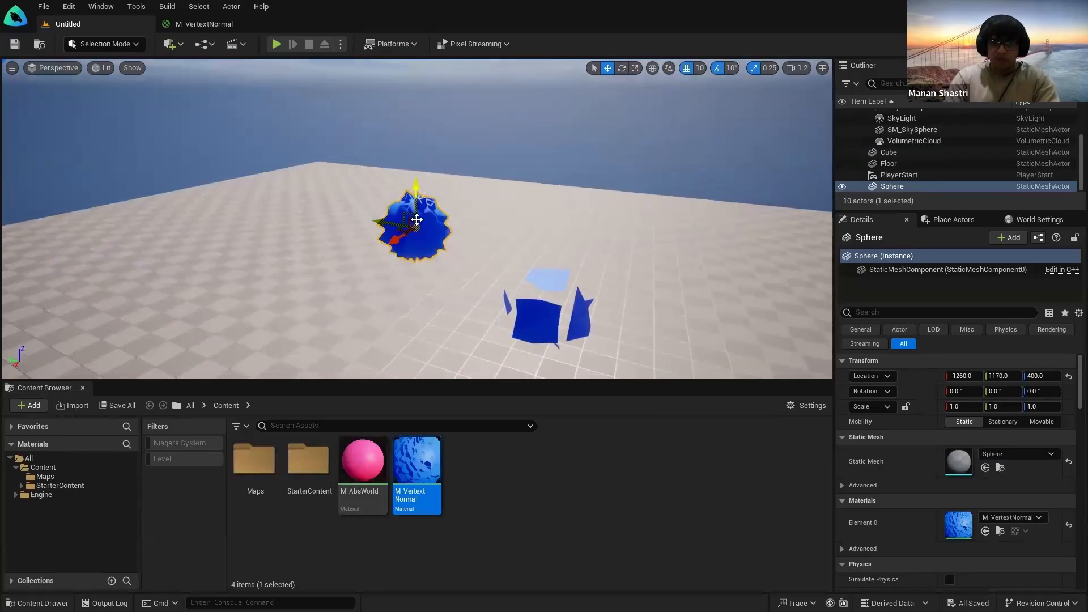
click(578, 330)
key(d)
right_drag(579, 329, 542, 343)
key(w)
right_drag(458, 257, 419, 211)
key(g)
key(g)
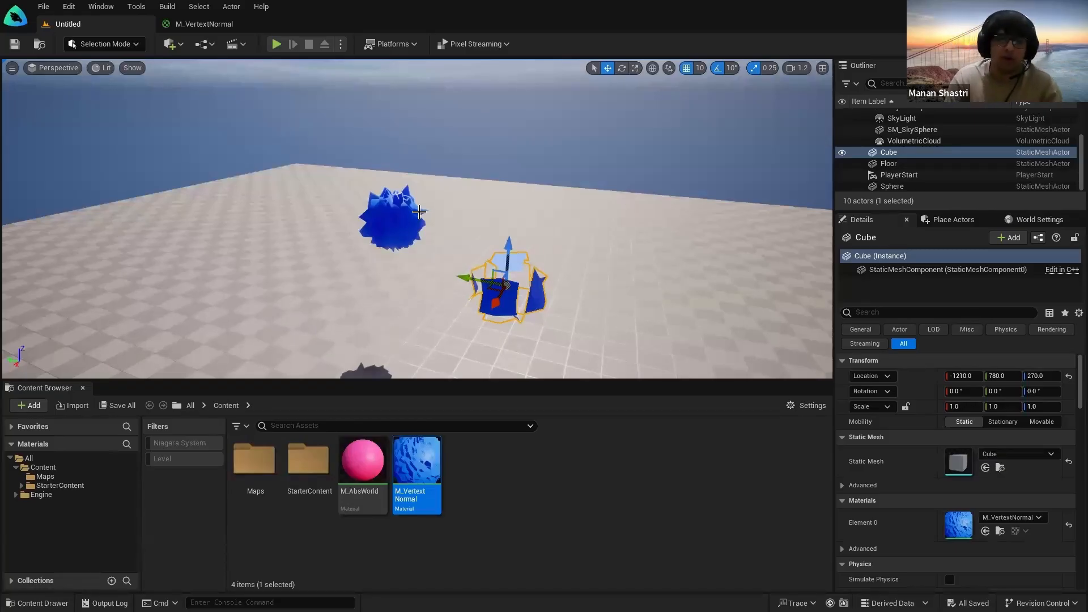
click(205, 24)
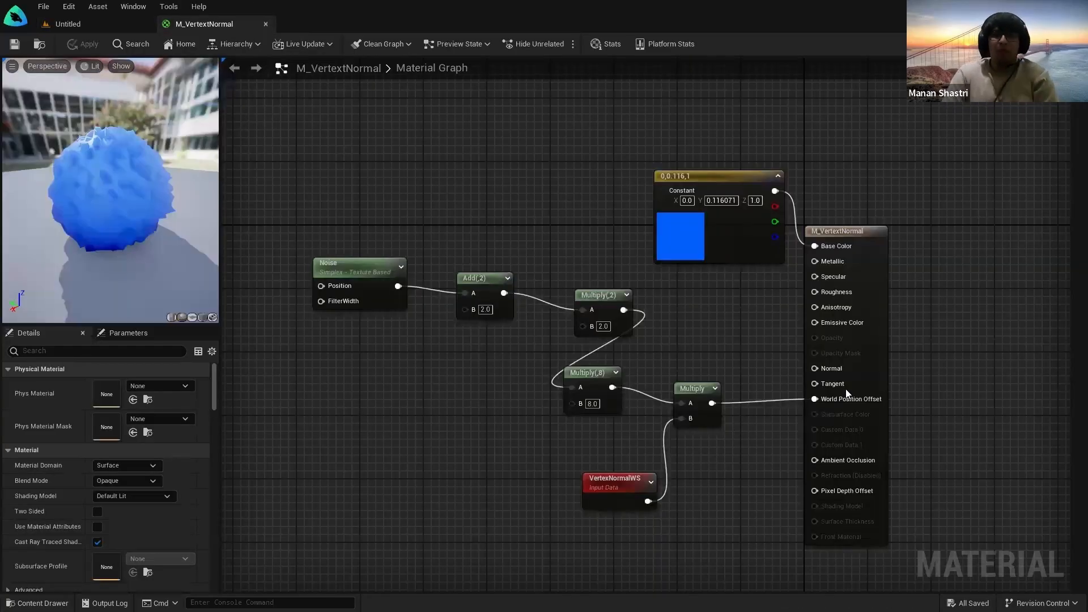
Step: Compare the M_VertextNormal graph with the spiky Cube and Sphere, ending on the Untitled level
click(91, 26)
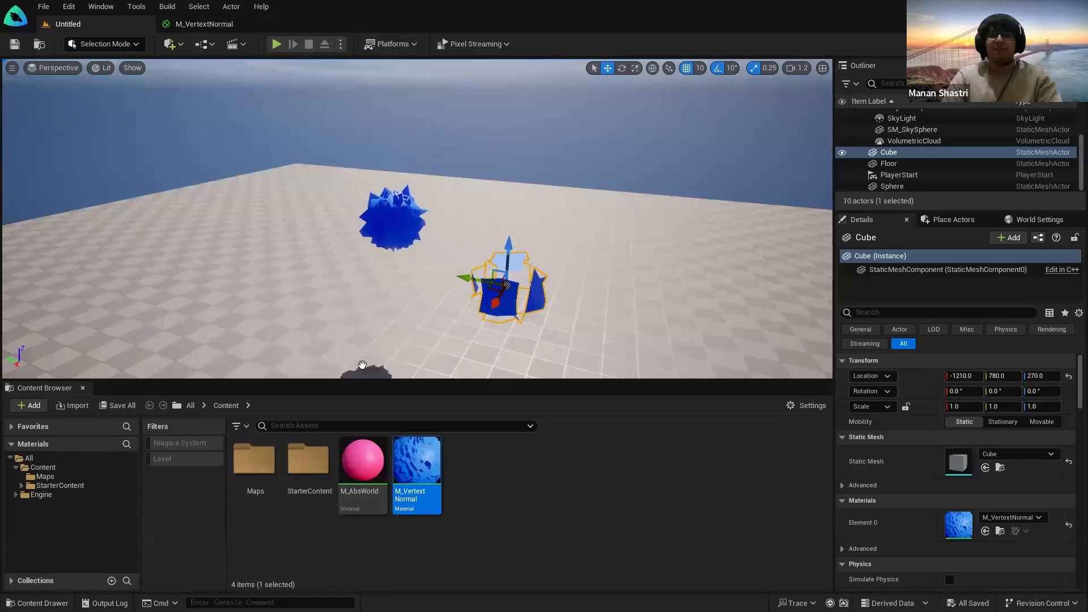
click(209, 25)
click(92, 25)
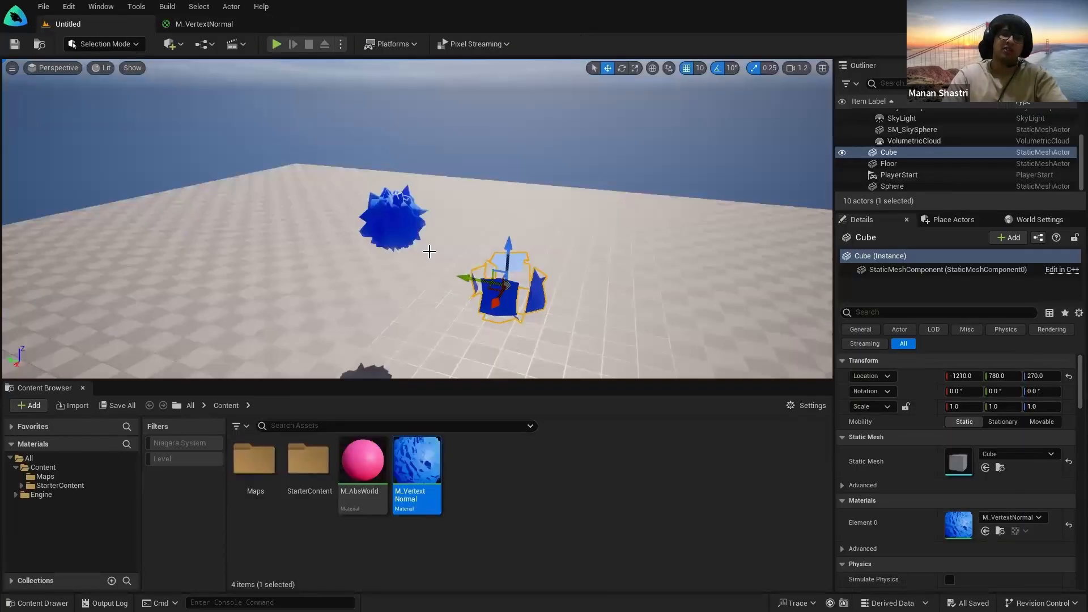
click(215, 23)
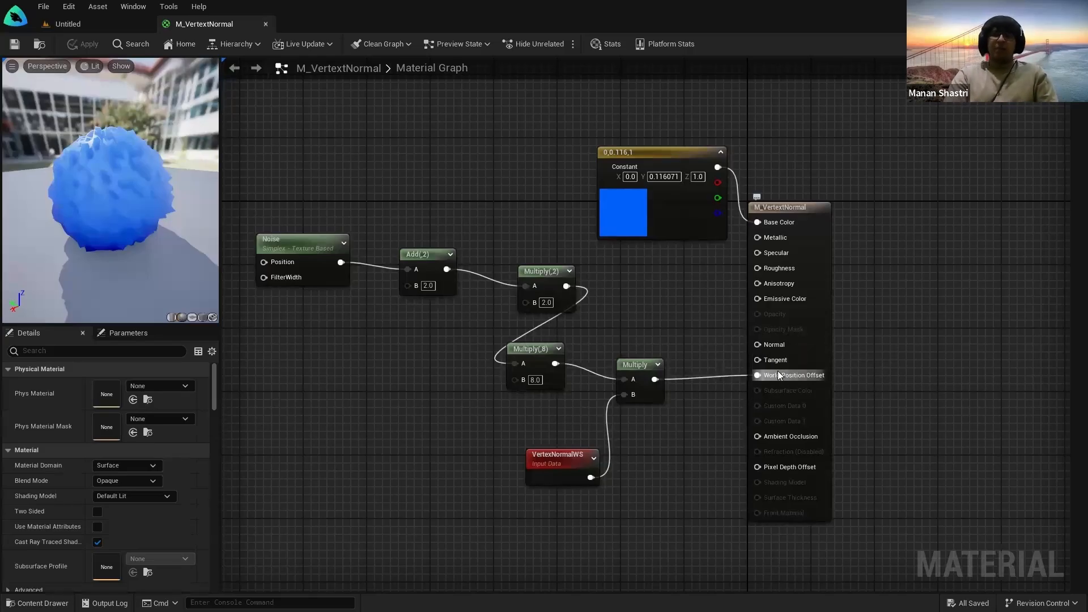
key(ctrl)
key(ctrl)
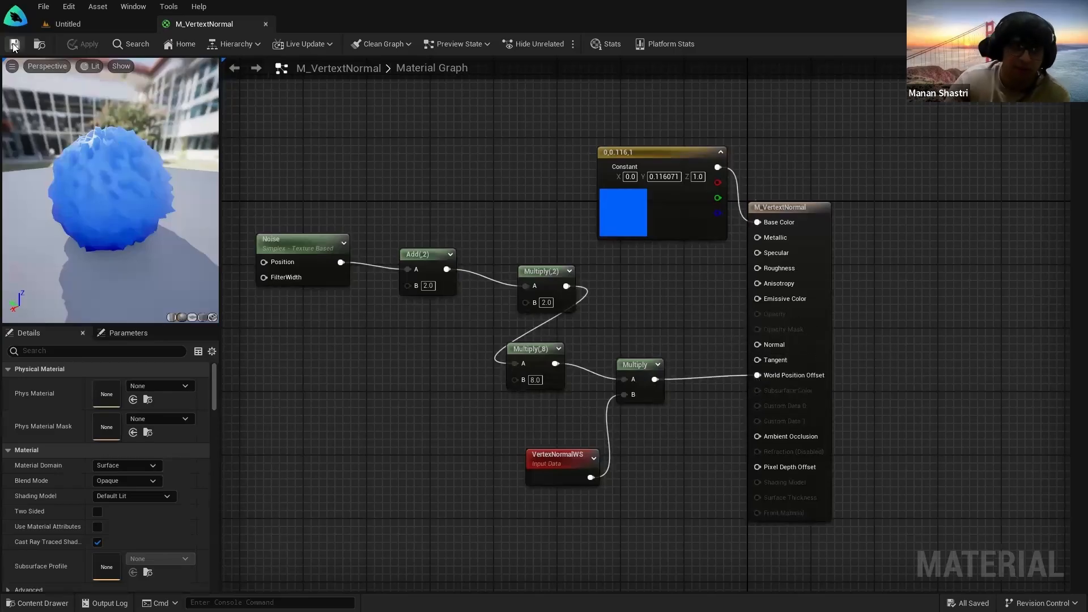
scroll(499, 466, down, 1)
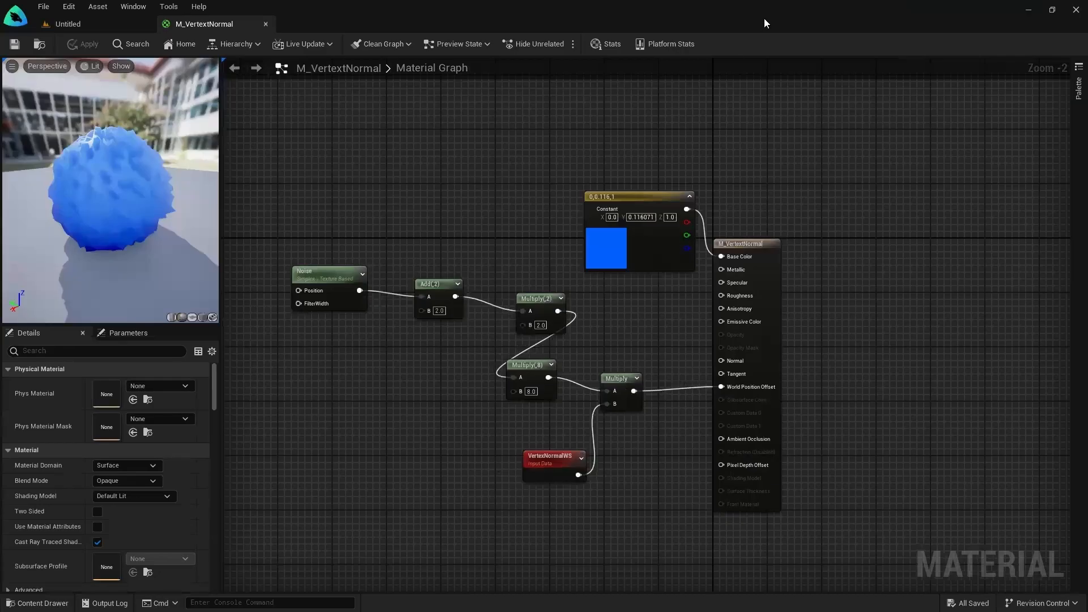
click(68, 24)
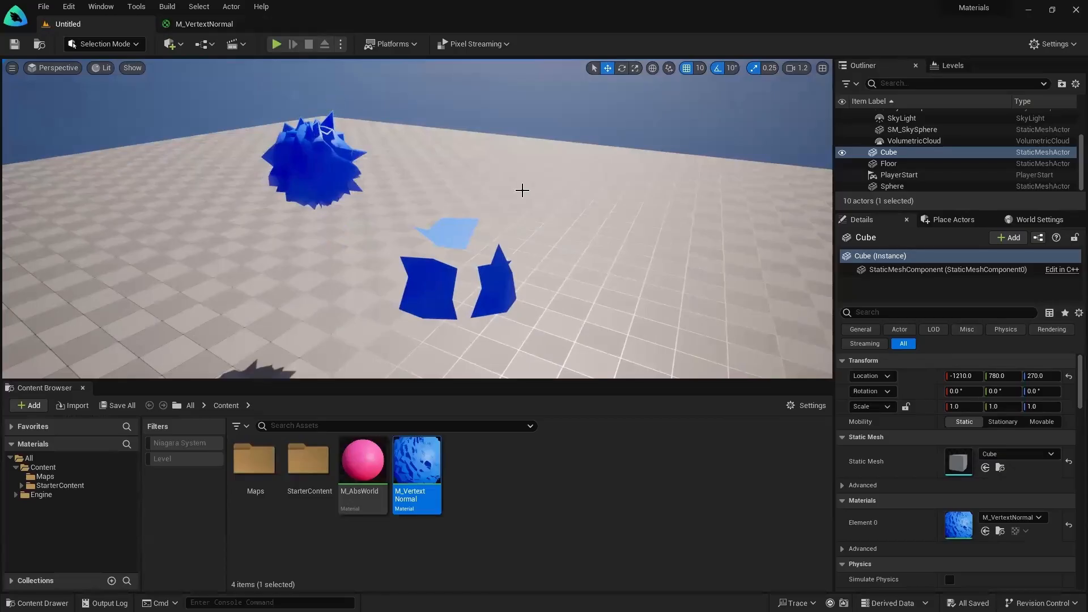
Step: Fly the camera in and out around the spiky cube and sphere
mouse_move(522, 191)
right_down()
mouse_move(374, 194)
mouse_move(366, 176)
mouse_move(308, 176)
mouse_move(318, 227)
mouse_move(328, 233)
mouse_move(323, 204)
mouse_move(340, 218)
mouse_move(312, 223)
mouse_move(301, 211)
mouse_move(324, 247)
mouse_move(295, 210)
mouse_move(280, 225)
mouse_move(513, 201)
right_up()
key(d)
key(w)
key(s)
key(w)
key(d)
key(s)
key(w)
key(s)
key(w)
key(s)
key(w)
key(s)
key(w)
key(s)
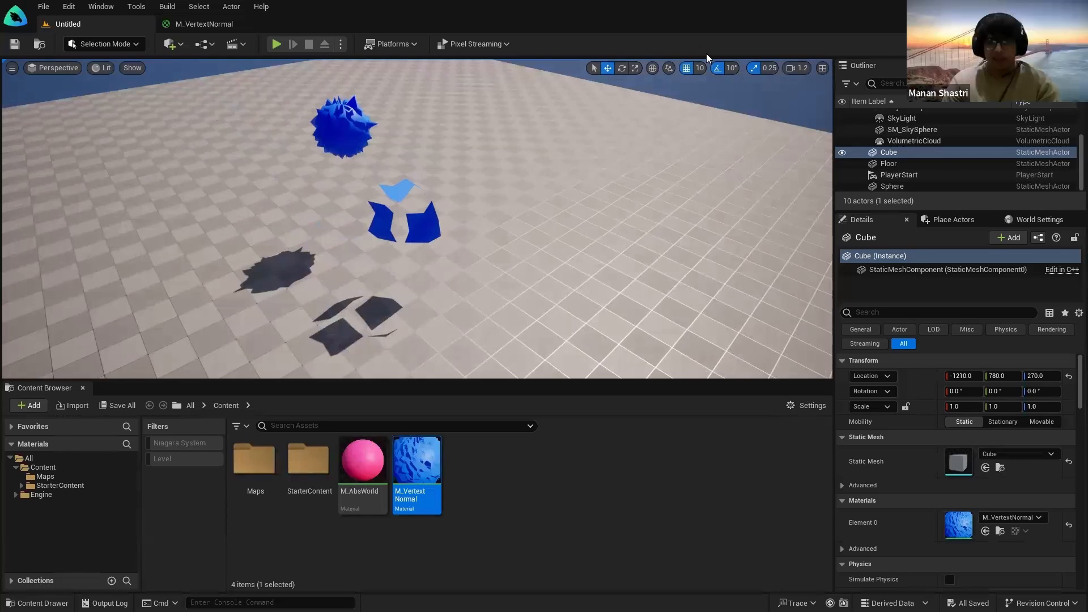
Step: Circle the cube and sphere from other angles, then reopen the M_VertextNormal graph
right_drag(640, 153, 498, 159)
key(w)
key(d)
right_drag(720, 238, 812, 221)
key(a)
key(a)
key(s)
key(d)
key(a)
key(s)
key(w)
click(567, 480)
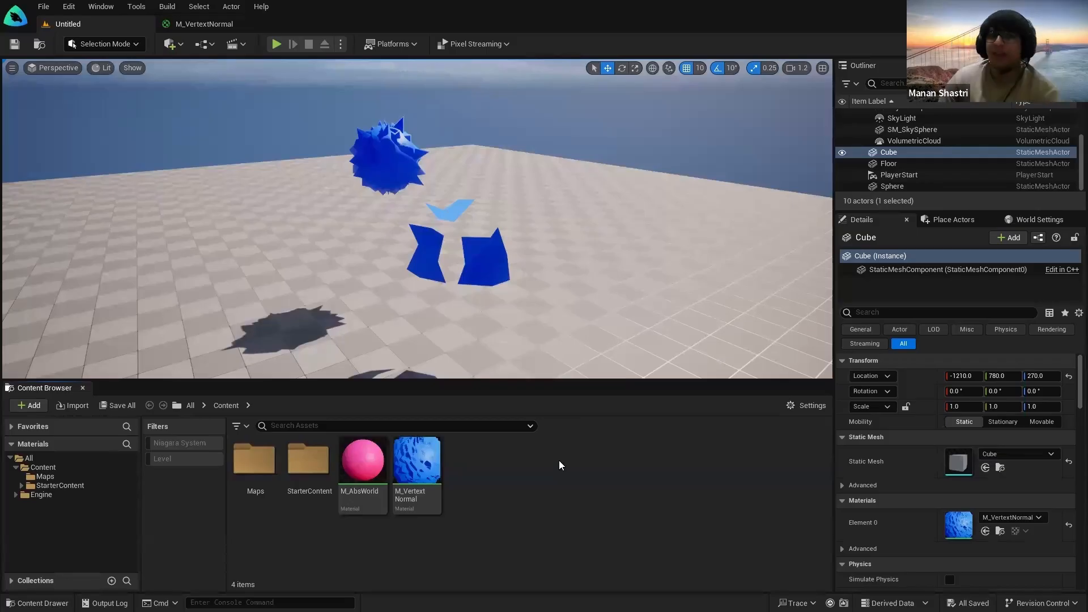
click(215, 23)
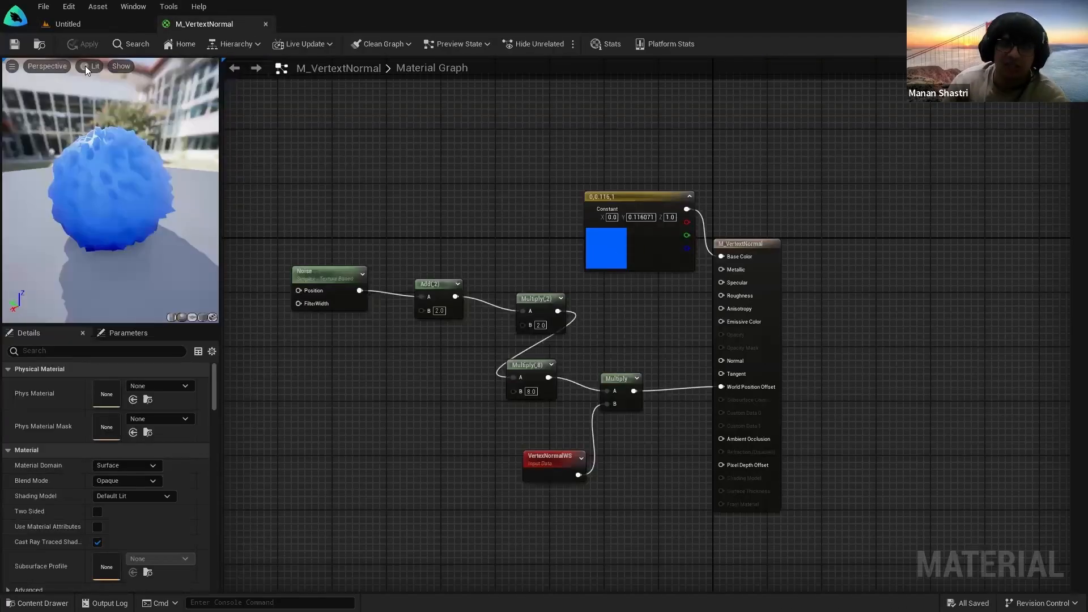
Step: Set the lower Multiply node's B value to 1.0
click(84, 24)
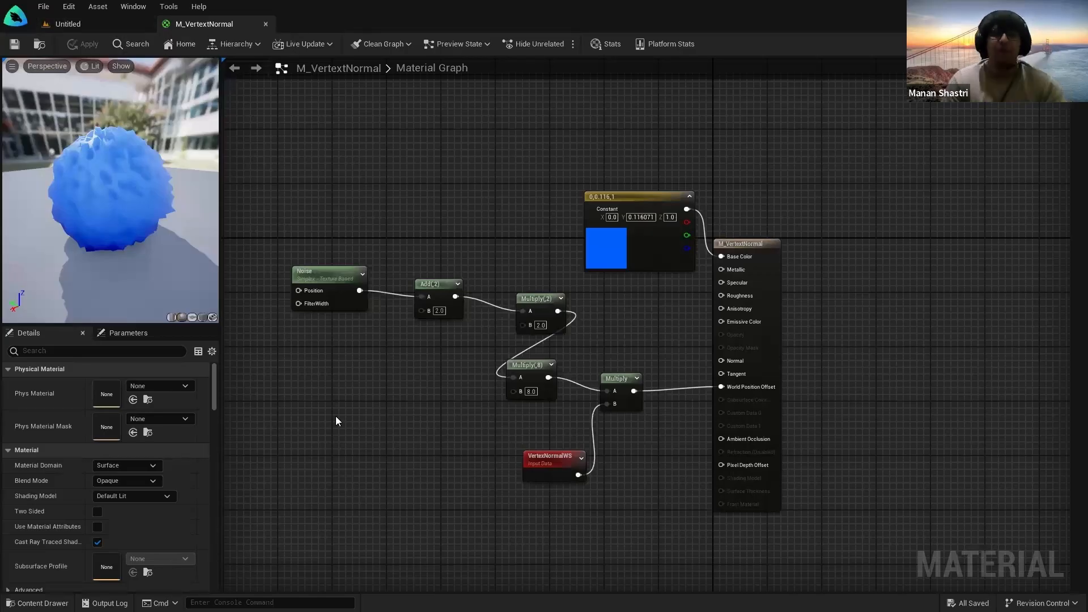
scroll(416, 376, up, 2)
click(568, 400)
text(1)
key(Return)
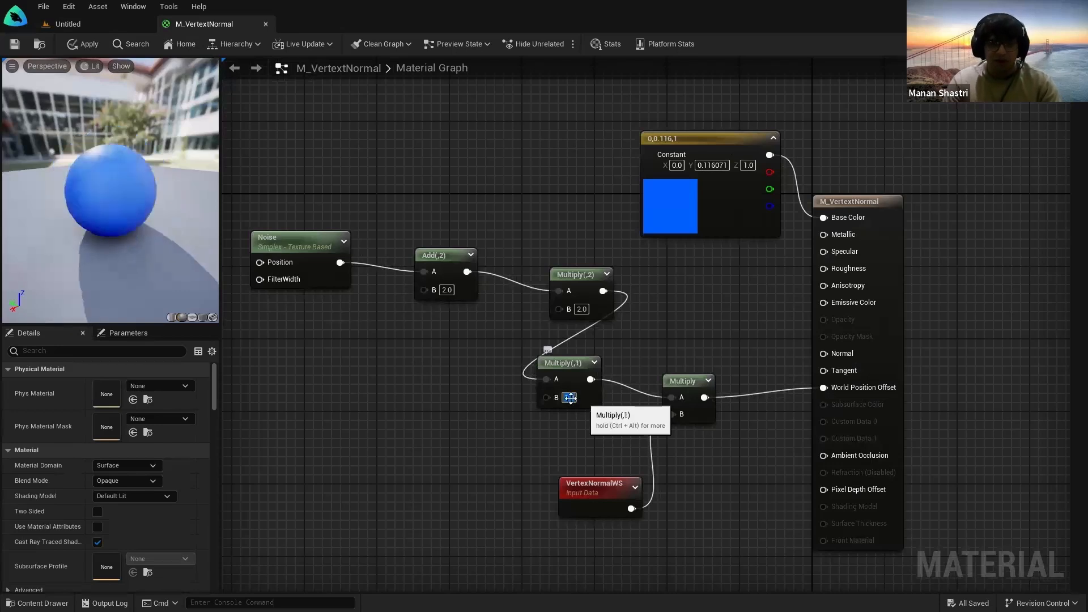
drag(126, 173, 154, 172)
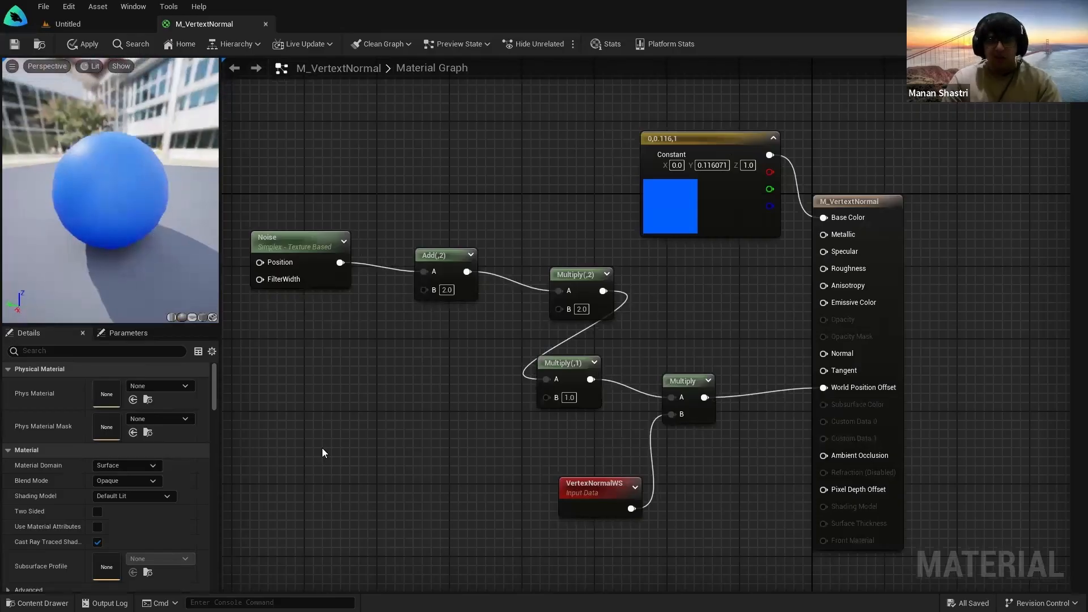
click(581, 389)
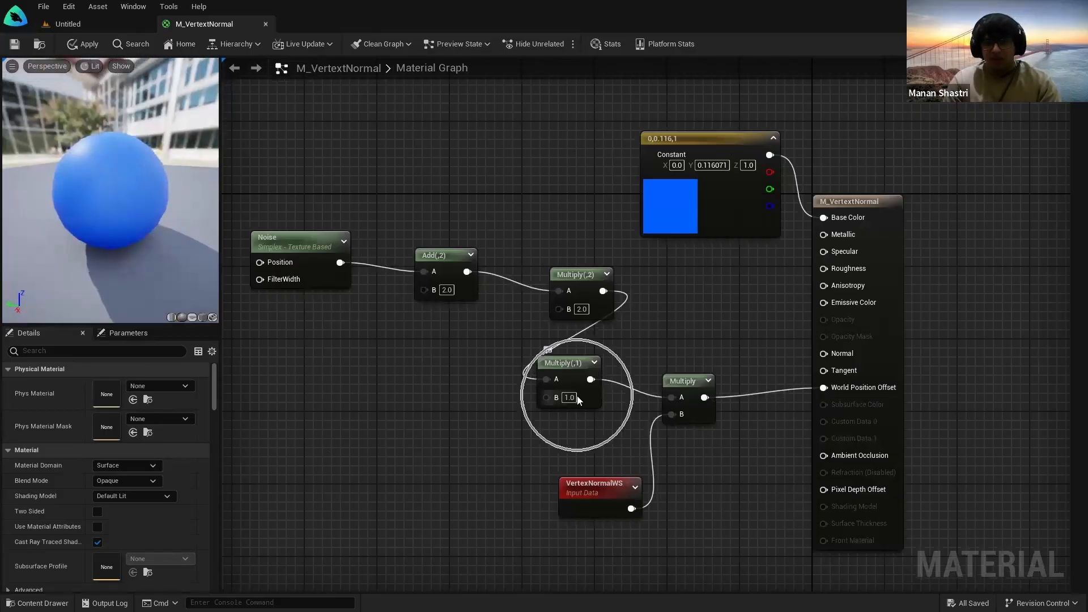
Step: Change the base colour to yellow-green, apply and save, and return to the level
double_click(685, 215)
drag(760, 328, 769, 366)
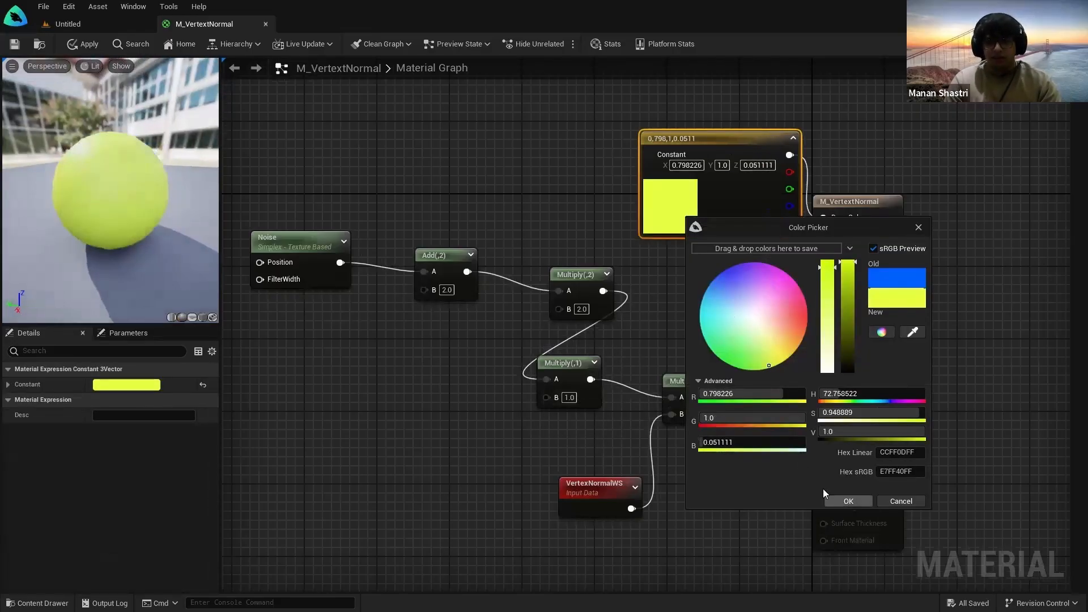
click(846, 501)
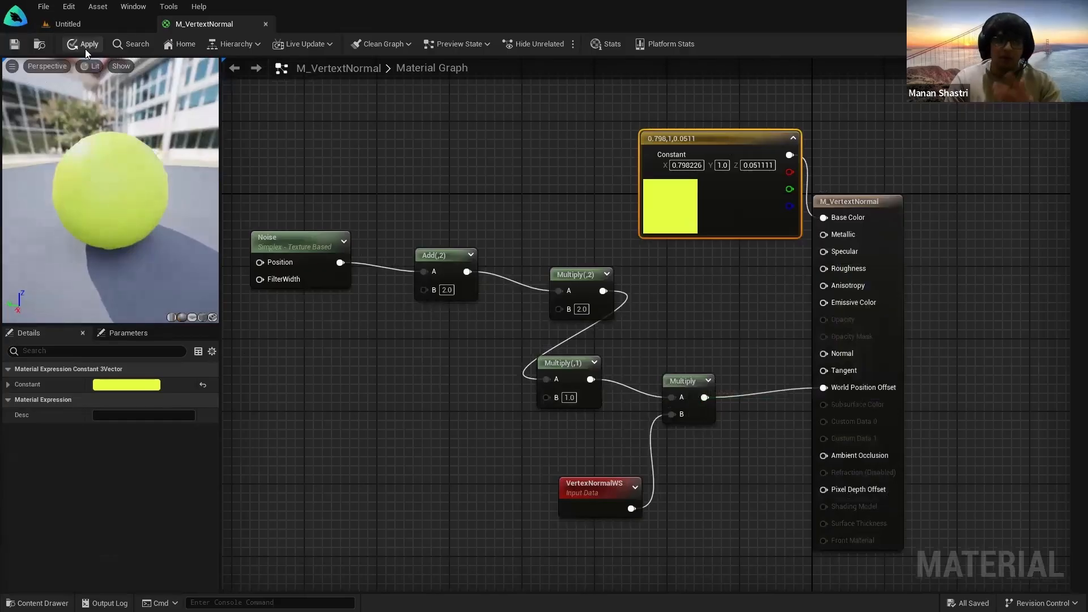
click(13, 45)
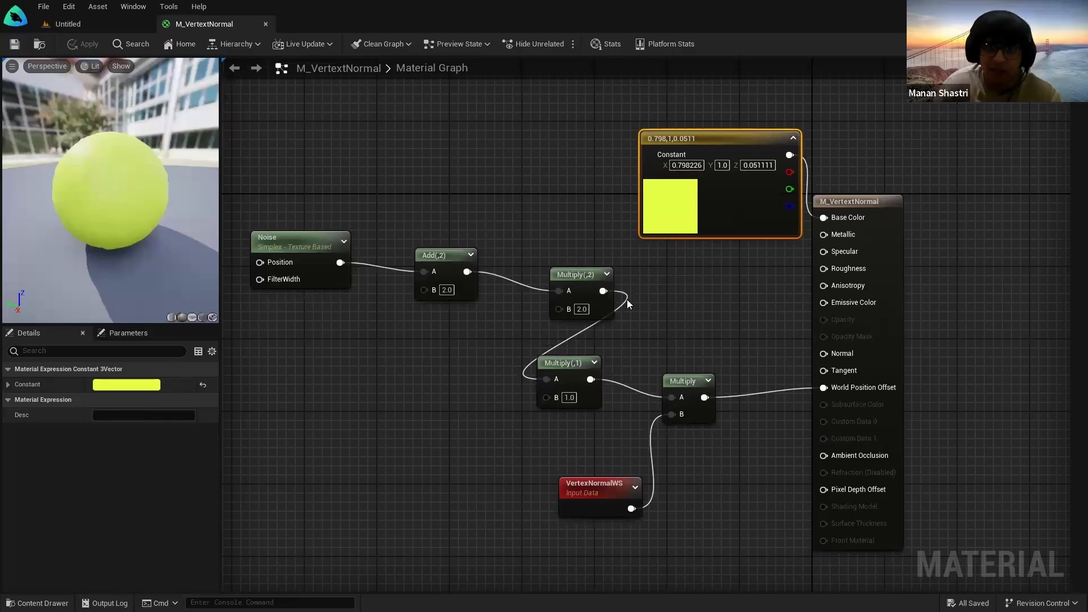
click(68, 24)
Step: Open the M_Water_Lake material from StarterContent > Materials
double_click(308, 459)
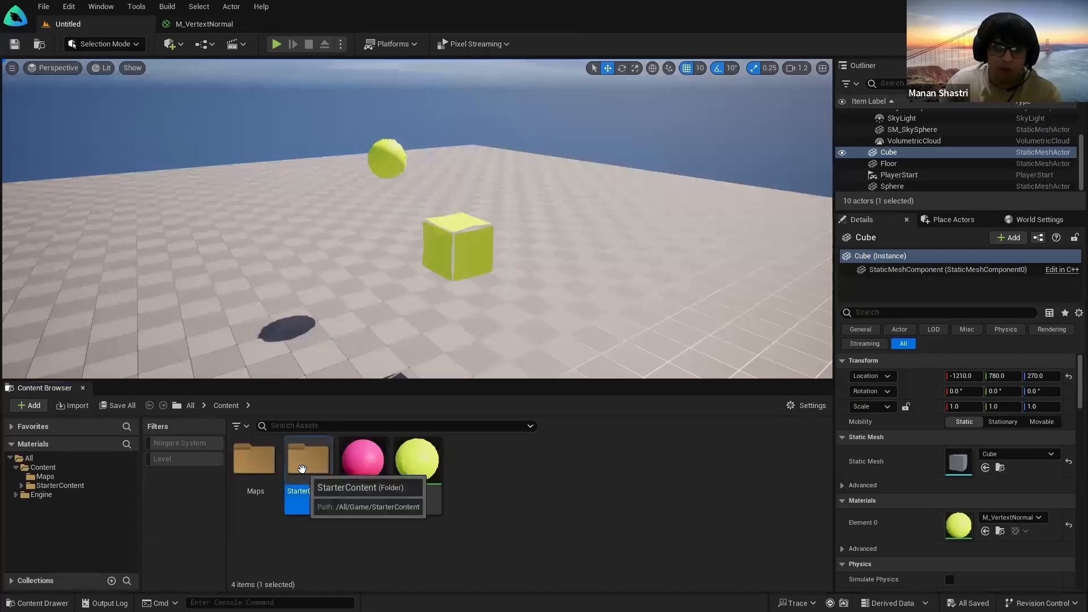
double_click(526, 461)
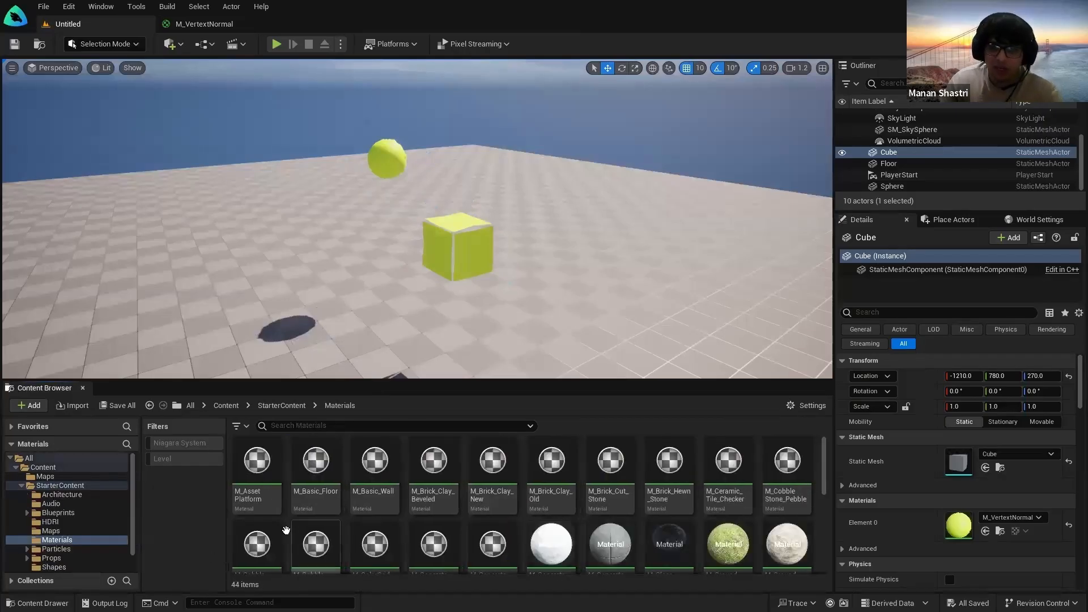
scroll(642, 483, down, 2)
scroll(642, 487, down, 3)
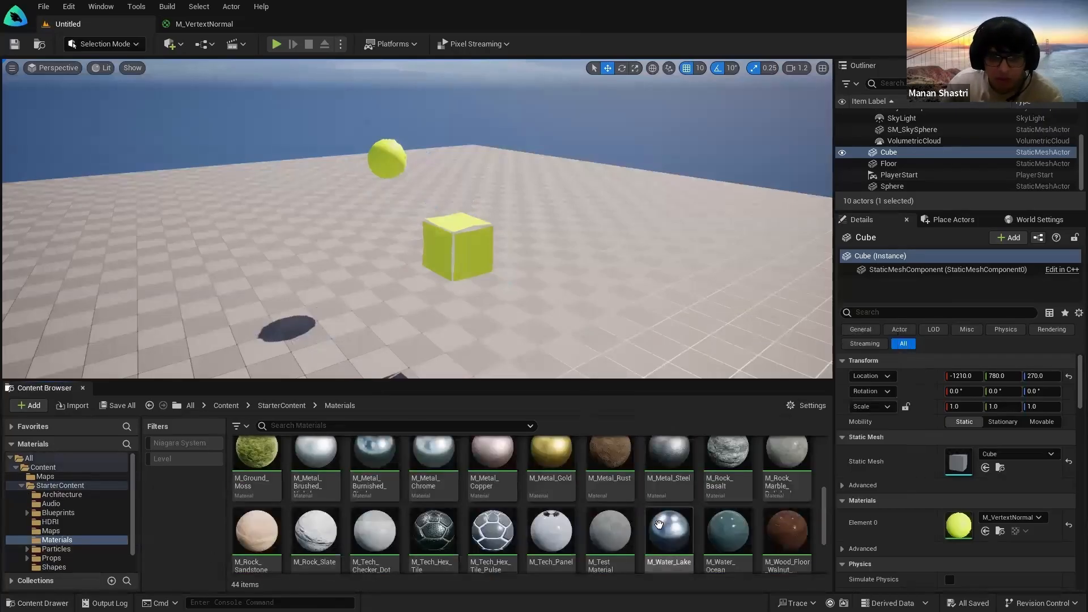
click(667, 530)
double_click(667, 531)
Step: Dock the M_Water_Lake editor, pan and zoom its graph, then close it
drag(296, 52, 319, 15)
drag(458, 212, 351, 18)
right_drag(831, 301, 838, 354)
scroll(673, 342, up, 3)
right_drag(569, 328, 870, 300)
scroll(425, 323, up, 4)
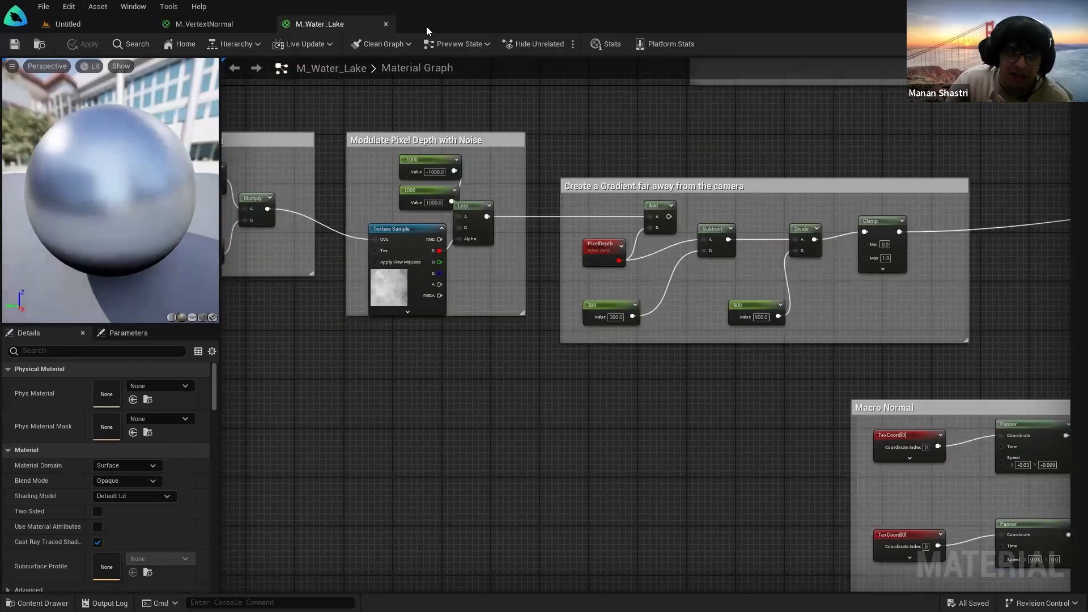
click(386, 23)
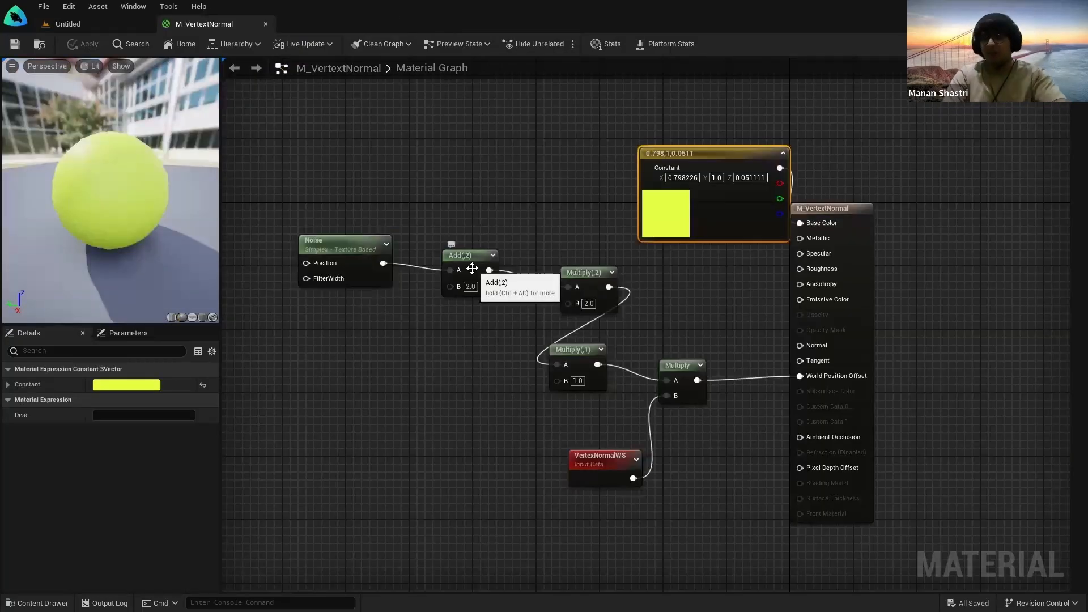
Step: Move the Constant node clear of the output node and check the yellow material in the level
drag(680, 153, 552, 122)
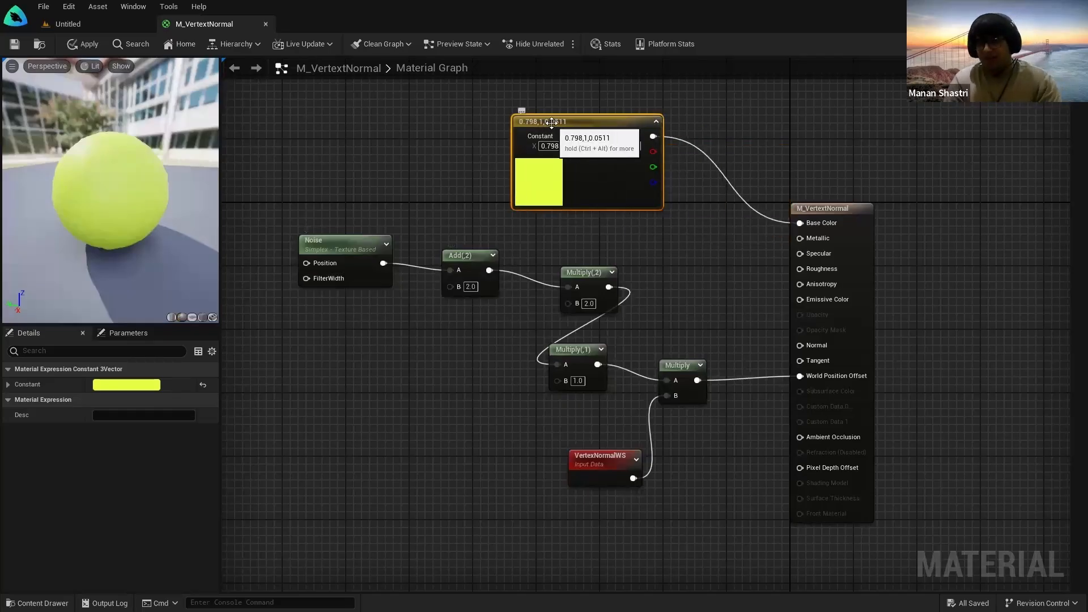
click(68, 23)
click(215, 24)
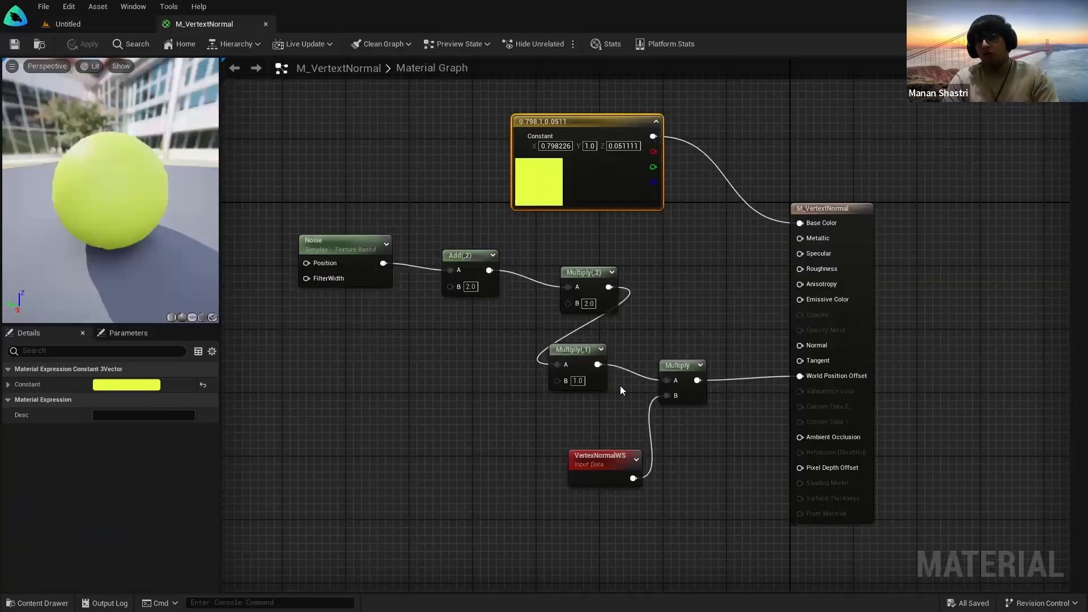
click(69, 24)
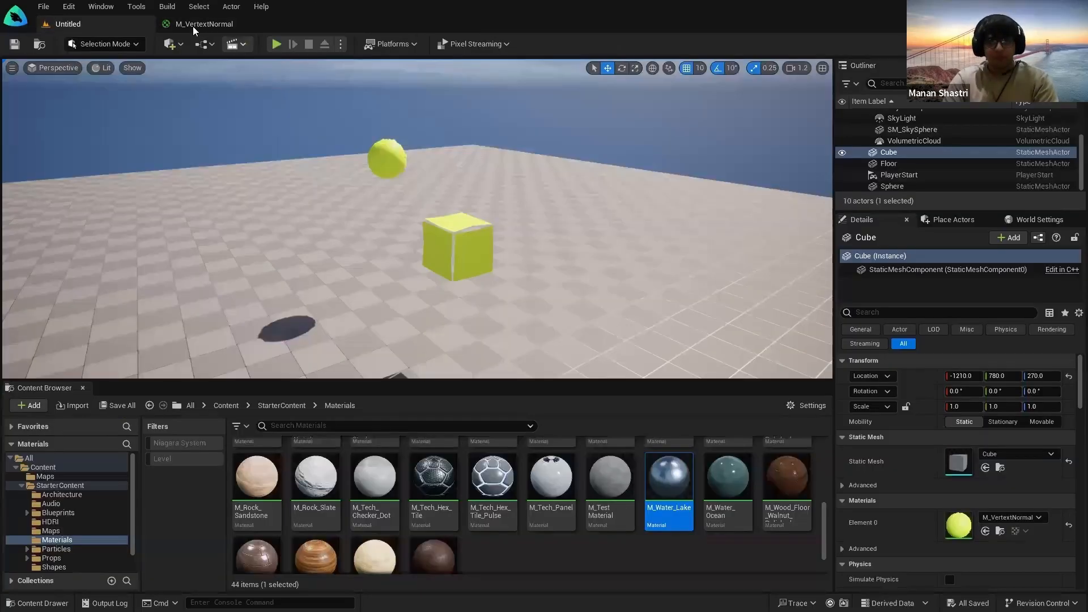
click(204, 24)
Step: Change the base colour to blue, save M_VertextNormal, and view the blue objects
double_click(540, 178)
drag(590, 244, 576, 235)
key(Return)
click(68, 23)
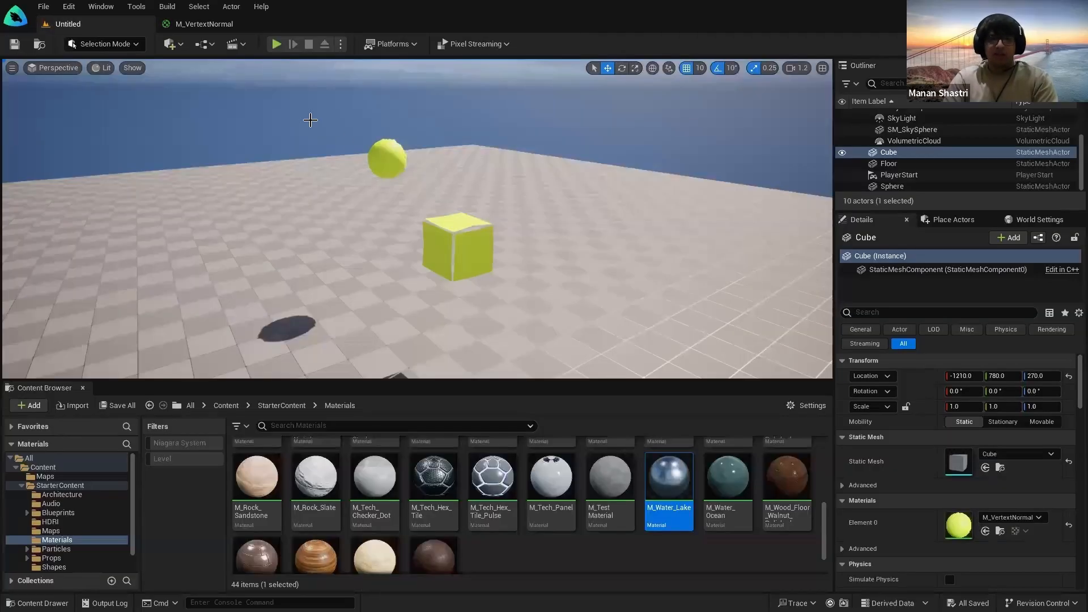
click(205, 24)
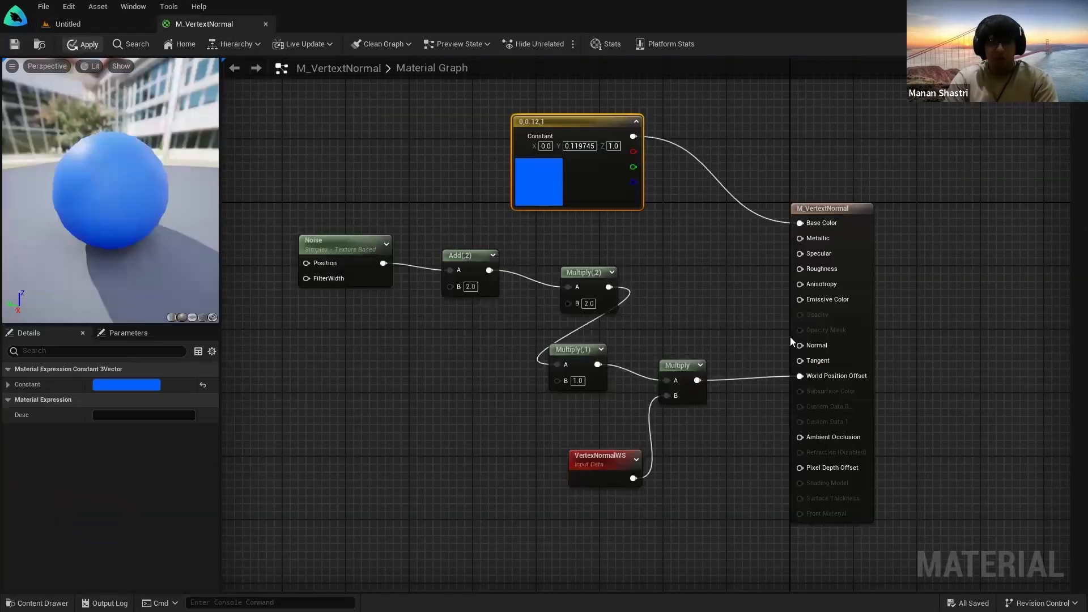
click(14, 45)
click(68, 23)
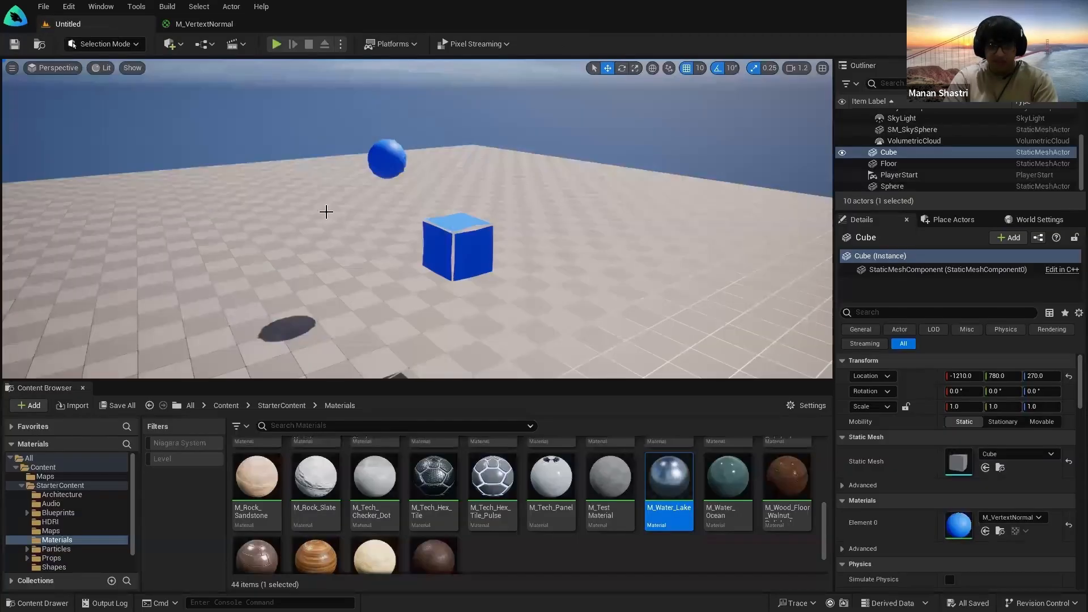
Step: Nudge the camera around the cube and show the top Content folder's items
key(w)
mouse_move(457, 352)
right_down()
mouse_move(448, 347)
mouse_move(457, 352)
right_up()
key(s)
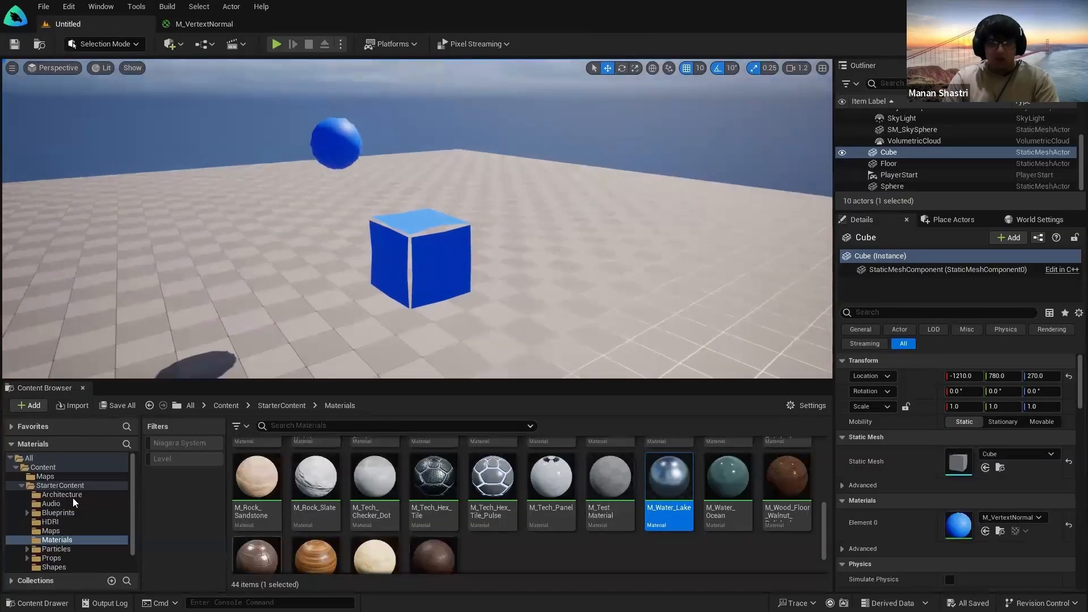
click(45, 476)
double_click(43, 467)
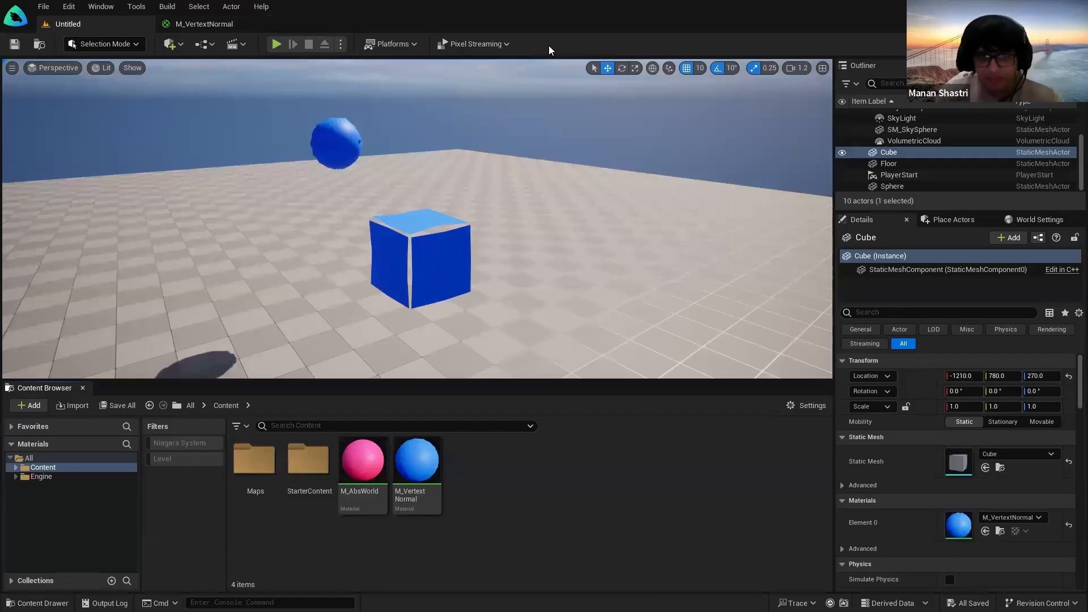
Step: In the M_VertextNormal graph, select the base colour Constant node
click(194, 26)
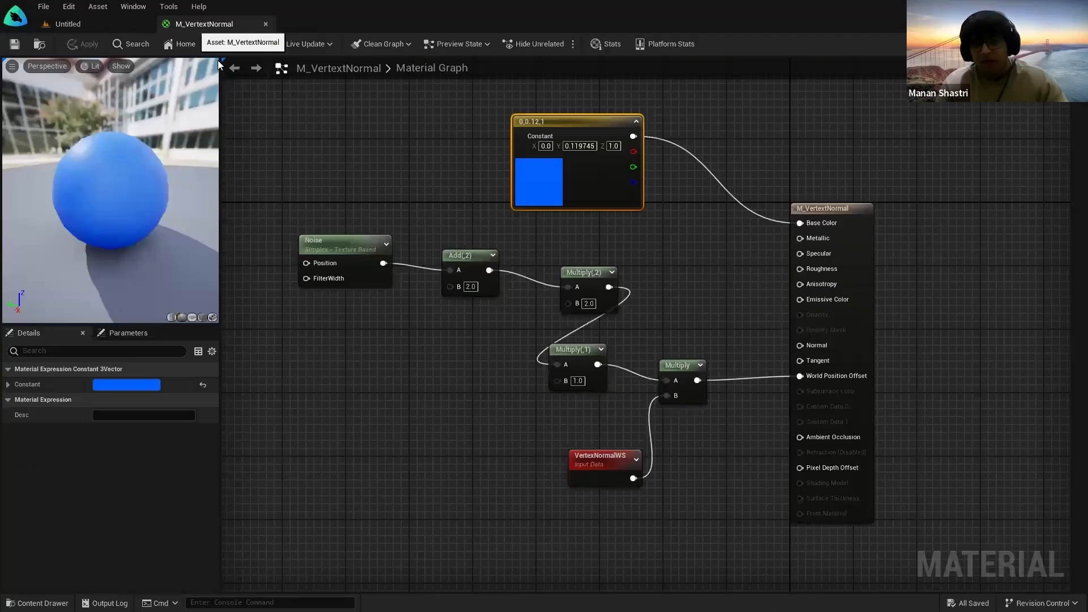
click(490, 436)
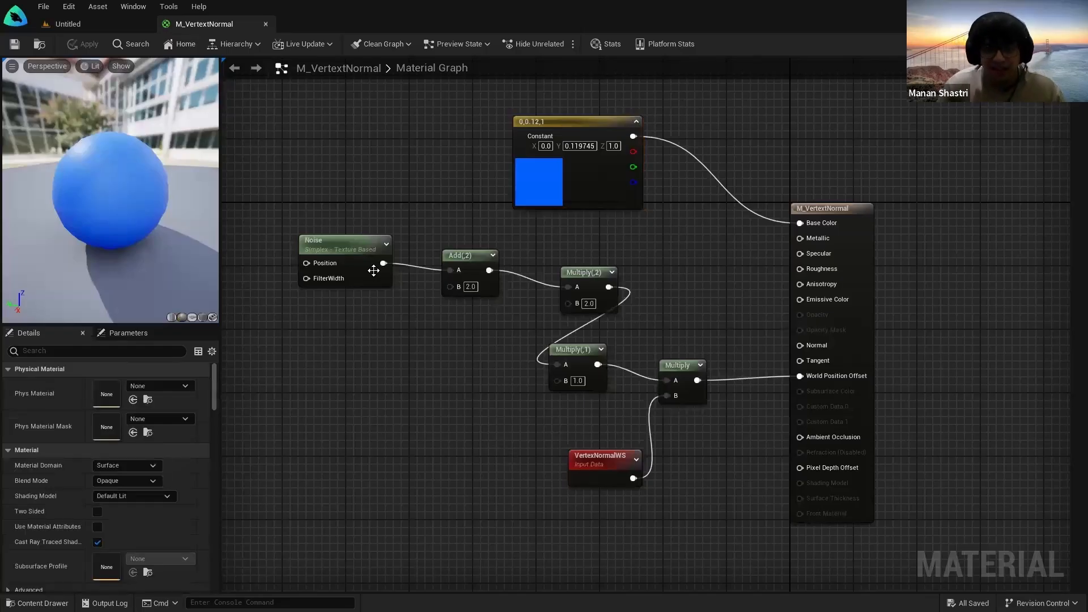
right_click(467, 258)
click(578, 246)
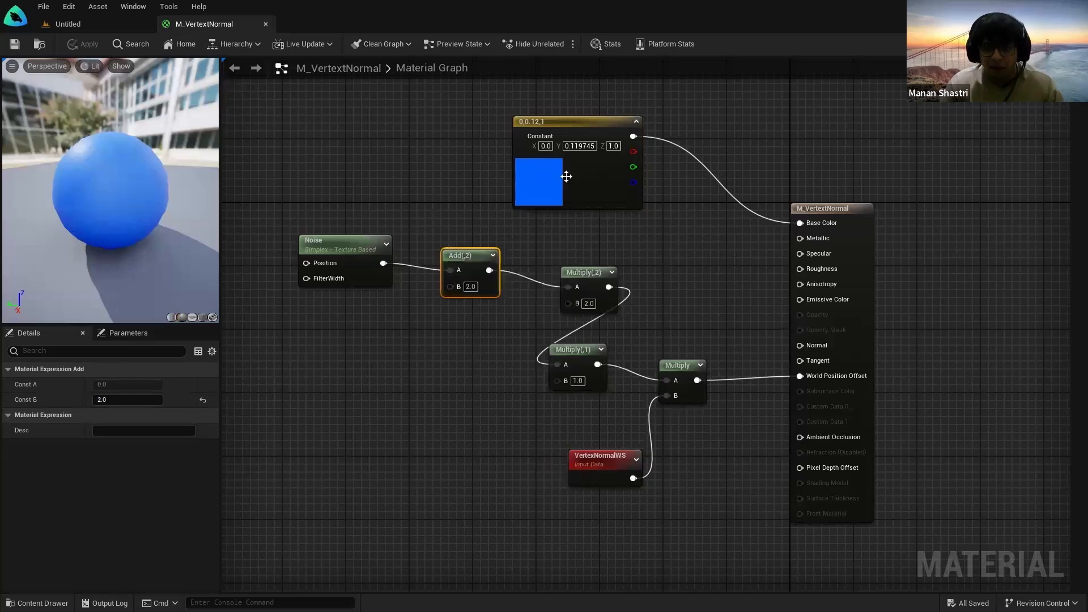
click(576, 128)
right_click(577, 128)
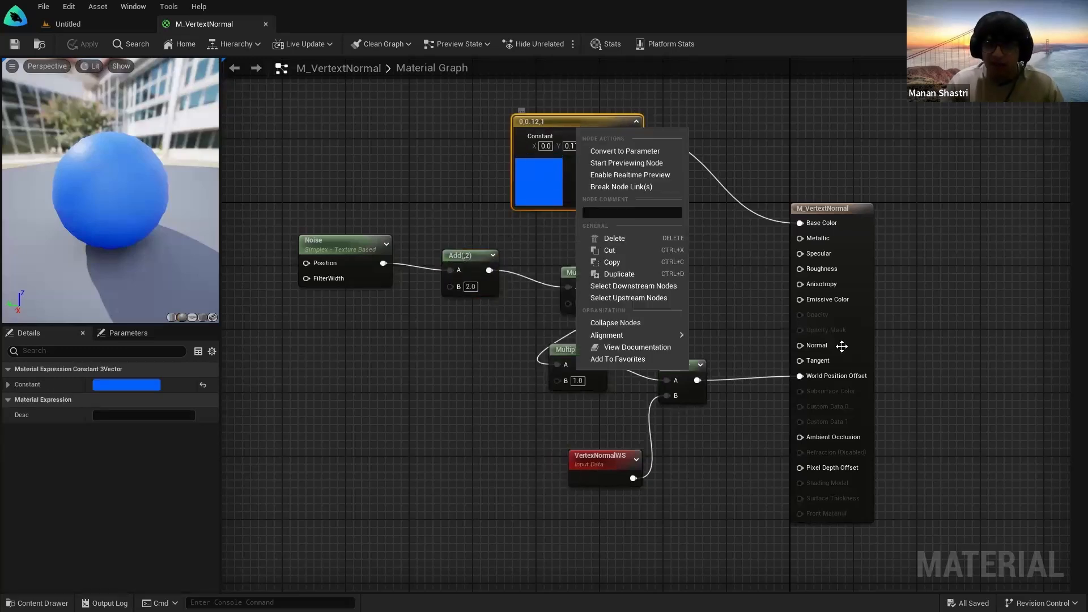
click(652, 163)
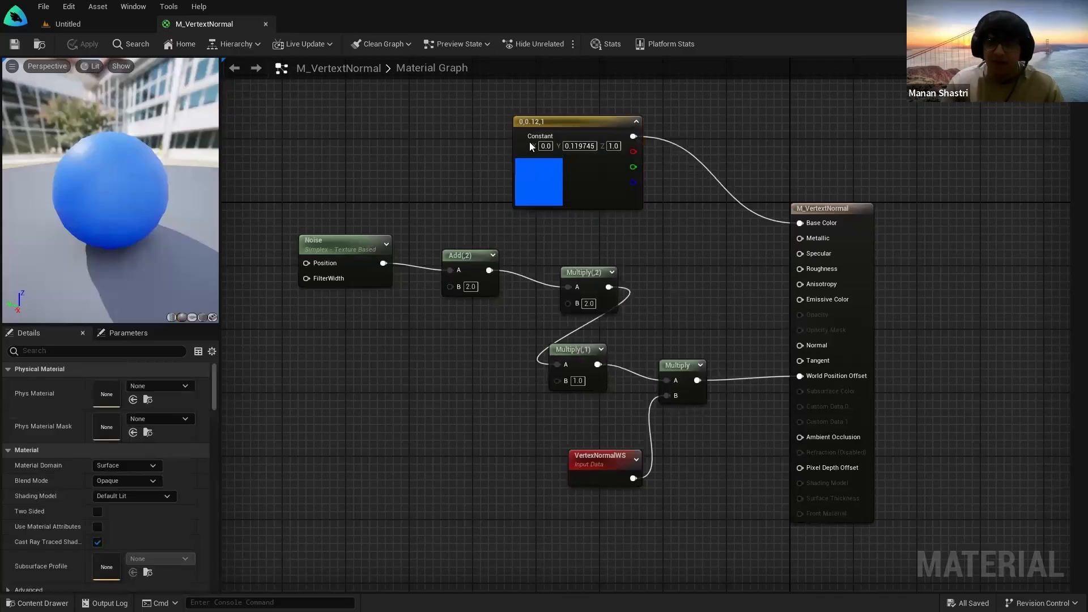
Step: Convert the Constant into a vector parameter named 'Base Colour' and save the material
right_click(561, 125)
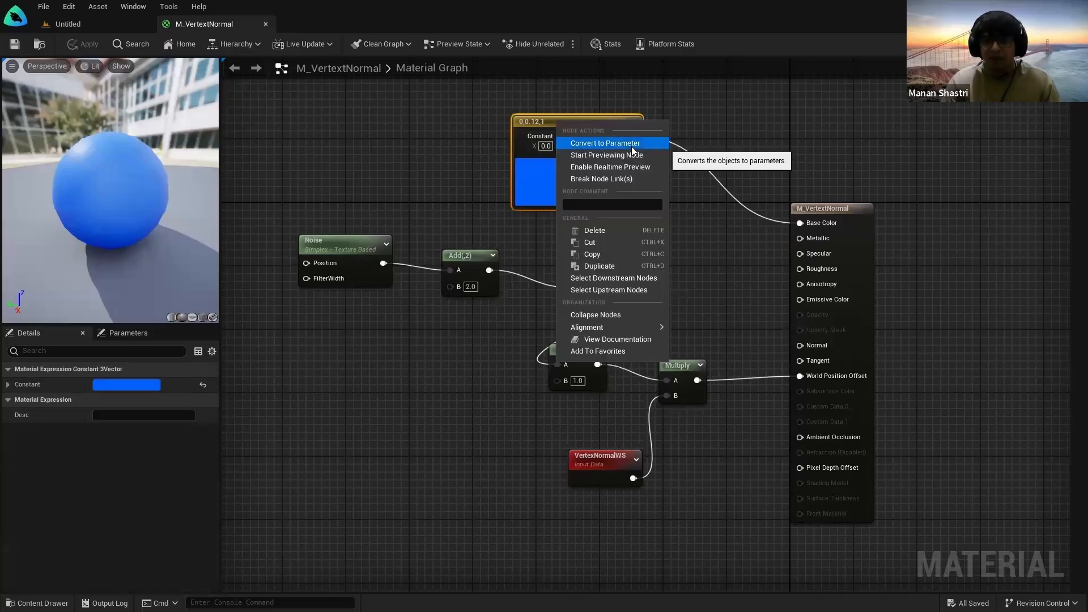
click(605, 144)
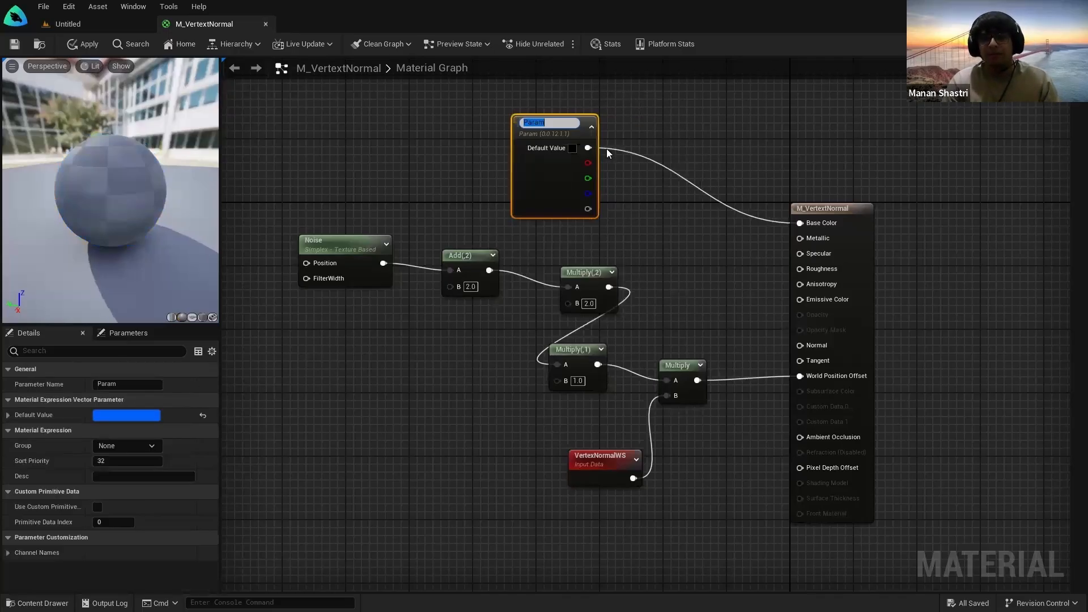
text(Base Colour)
key(Return)
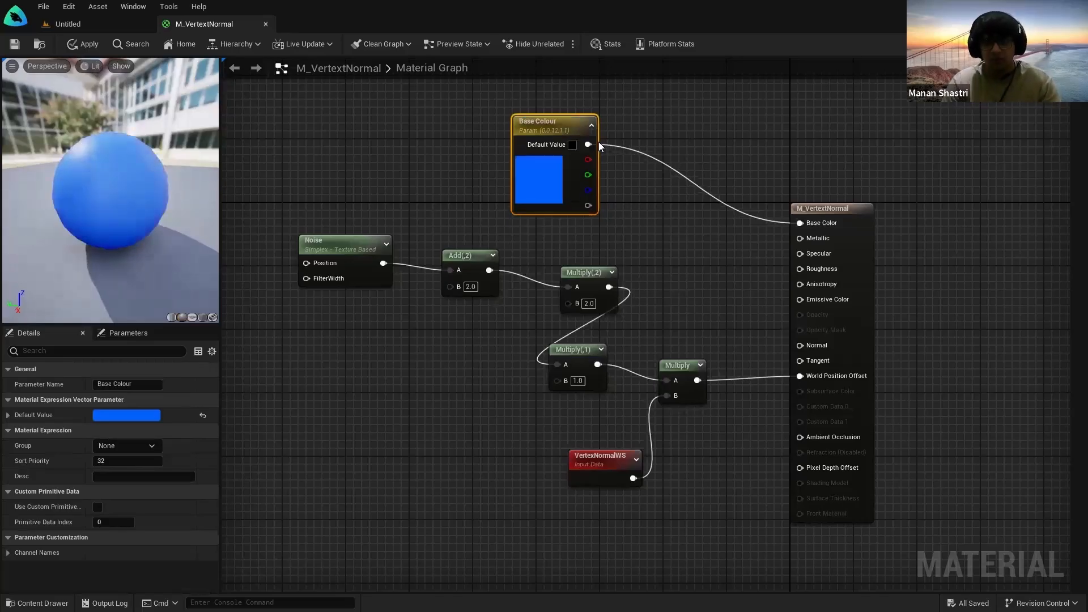
click(650, 259)
click(15, 43)
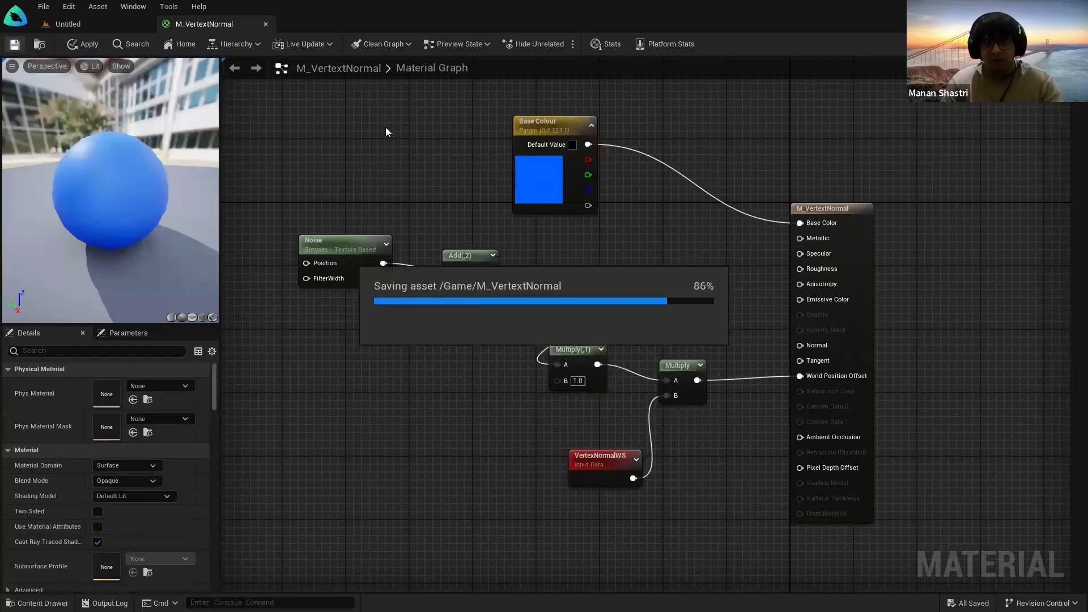
click(73, 24)
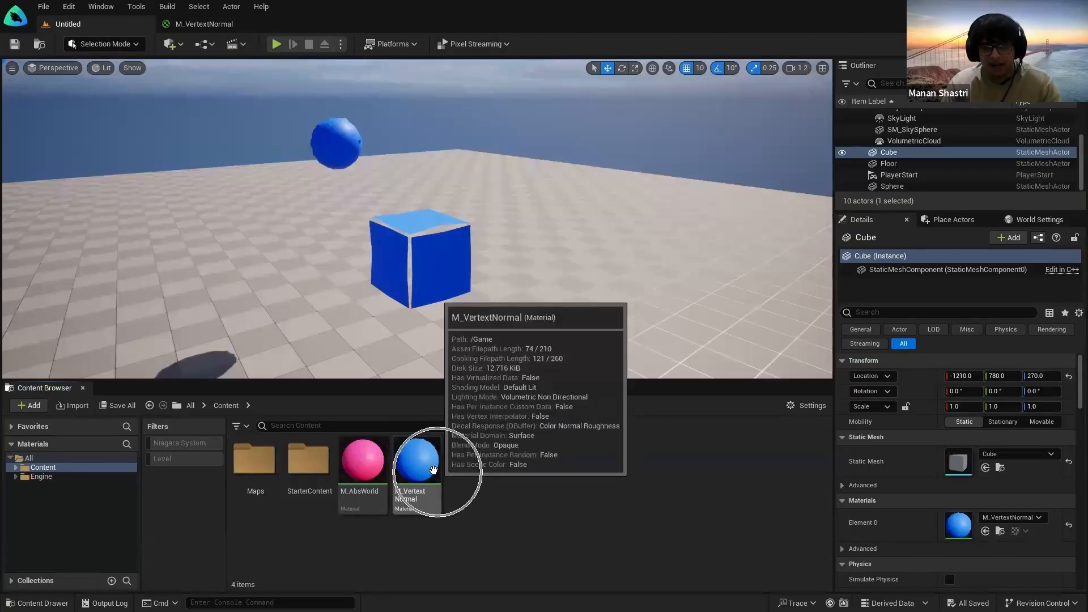
Step: Create M_VertextNormal_Inst from M_VertextNormal and drag it onto the cube
right_click(433, 470)
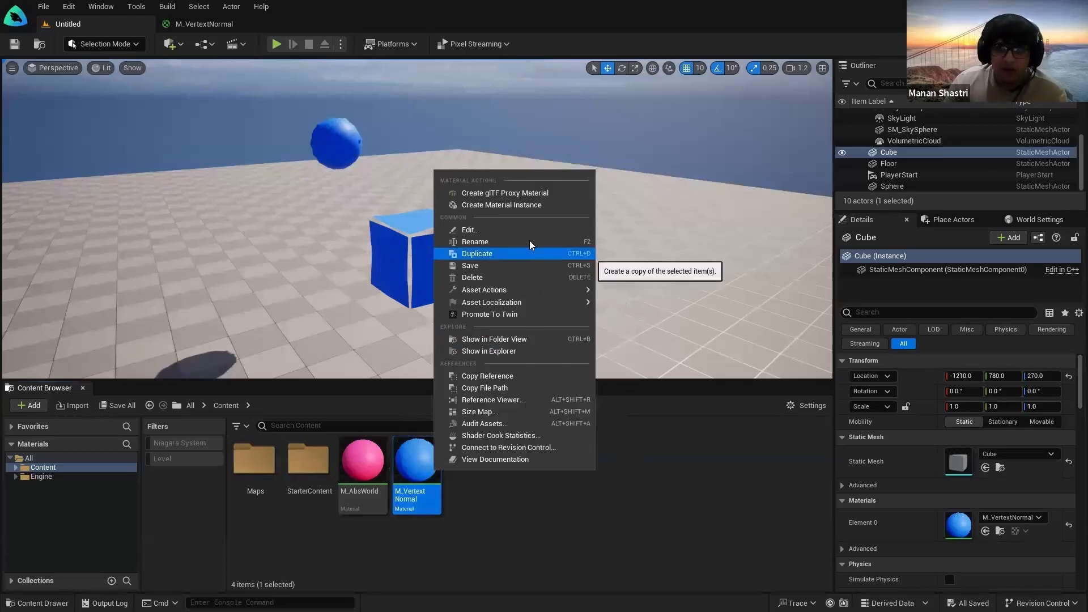
key(ctrl)
key(ctrl)
key(ctrl)
key(ctrl)
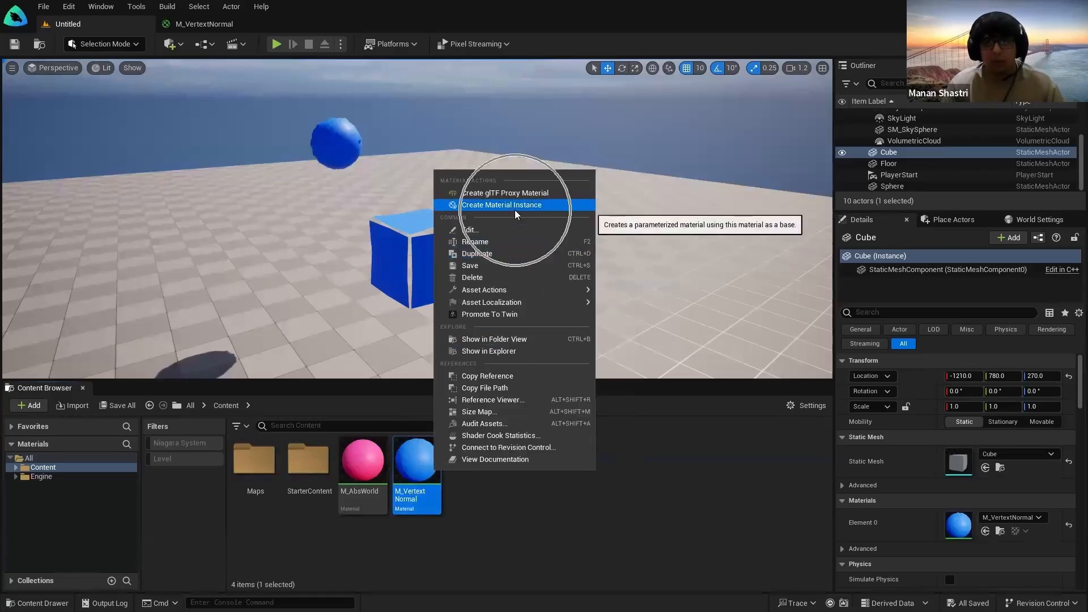
key(ctrl)
key(ctrl)
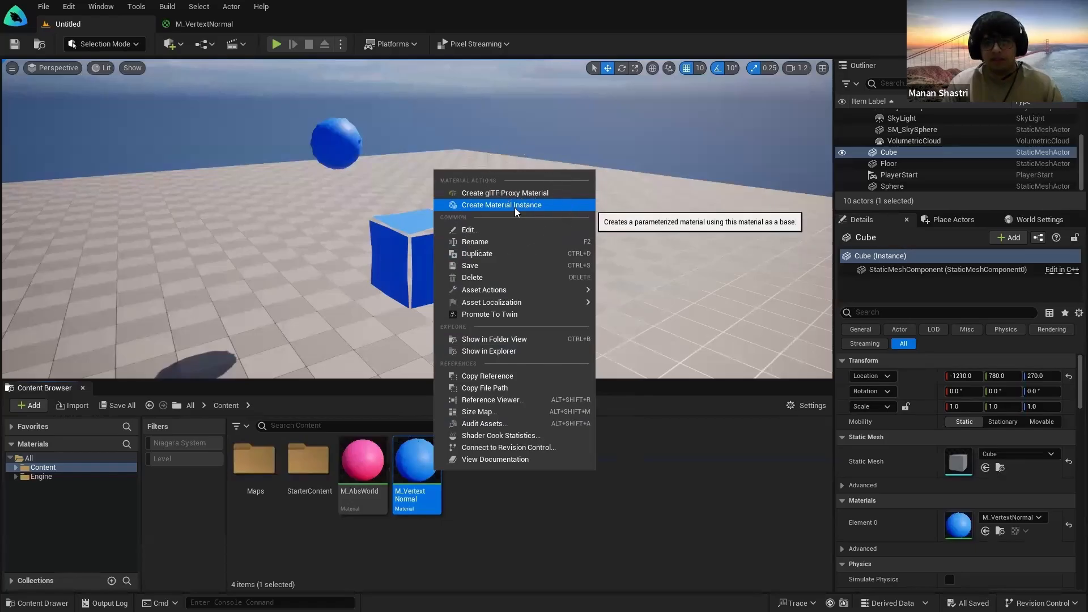
key(Escape)
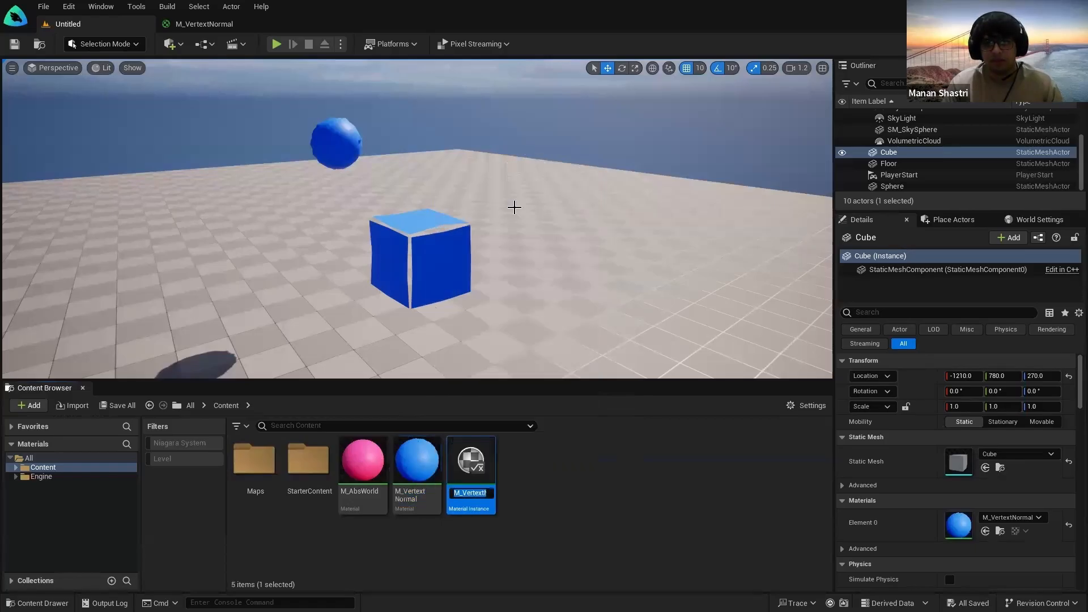
key(Return)
drag(482, 482, 343, 142)
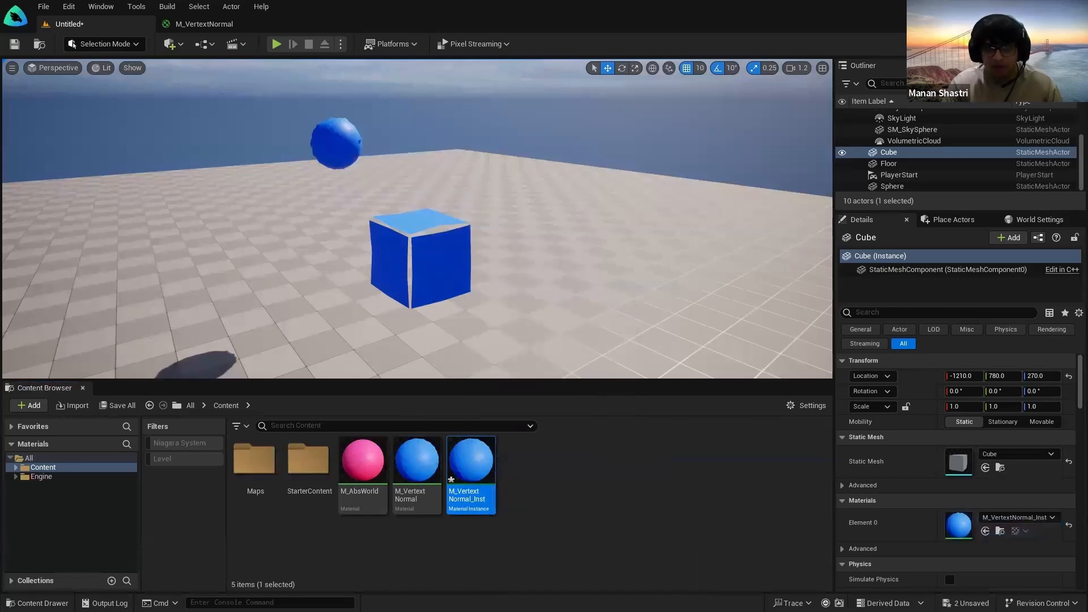
Step: Open M_VertextNormal_Inst and enable its Base Colour override, first trying a pink colour
double_click(479, 479)
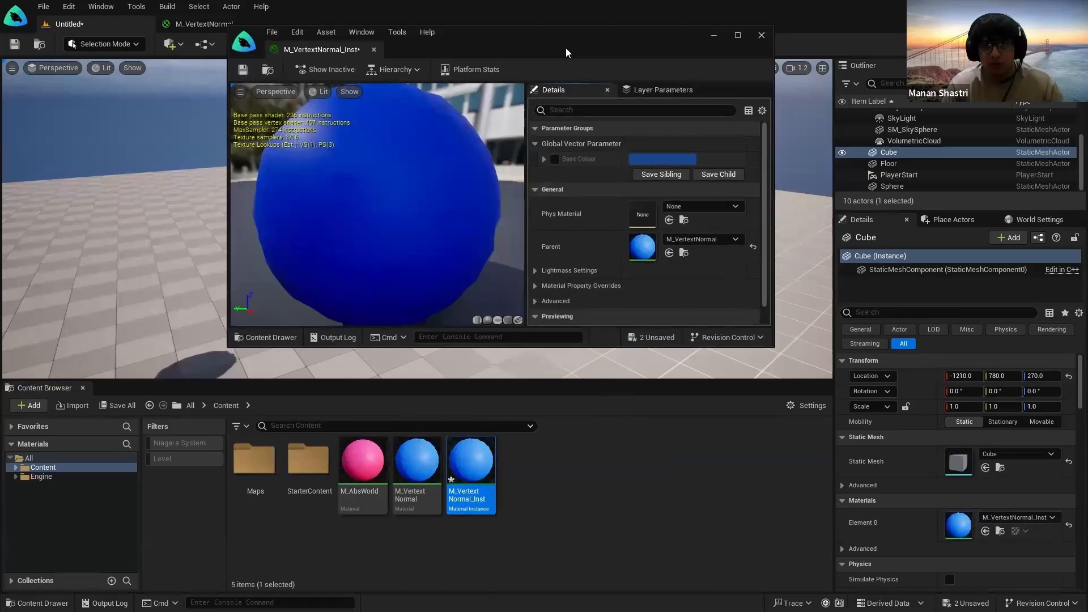
drag(567, 53, 528, 327)
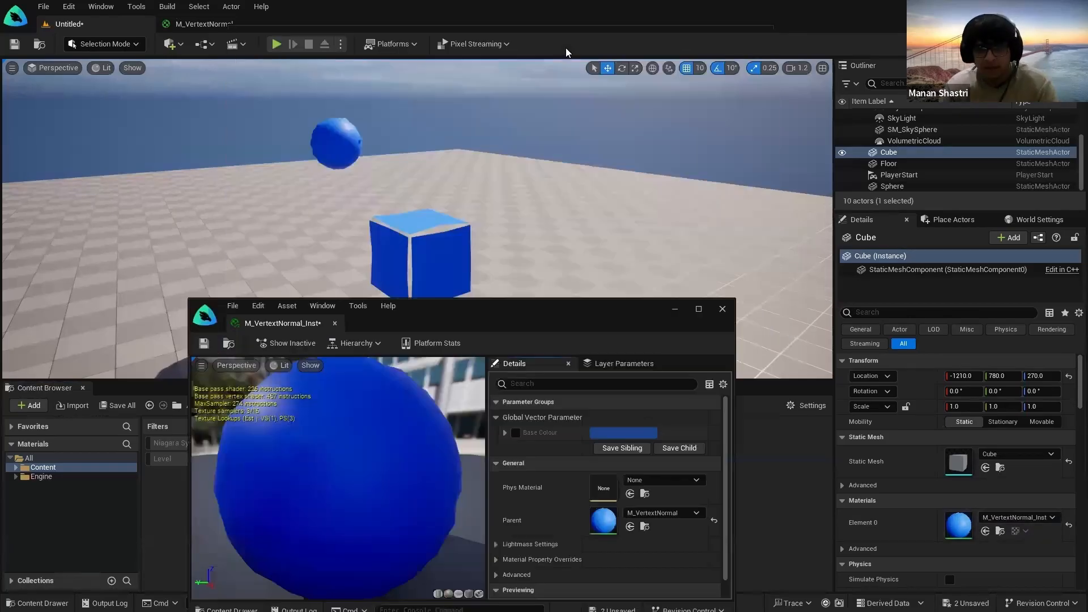
click(516, 433)
click(622, 434)
drag(665, 429, 694, 404)
click(783, 592)
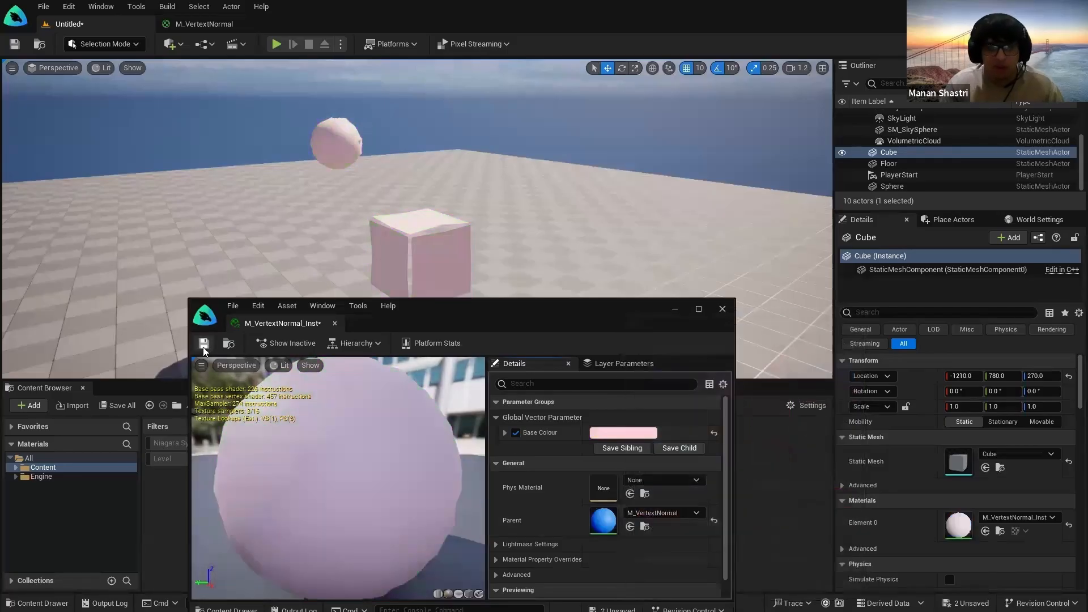
Step: Change M_VertextNormal_Inst's Base Colour to a bright blue
click(202, 23)
click(69, 24)
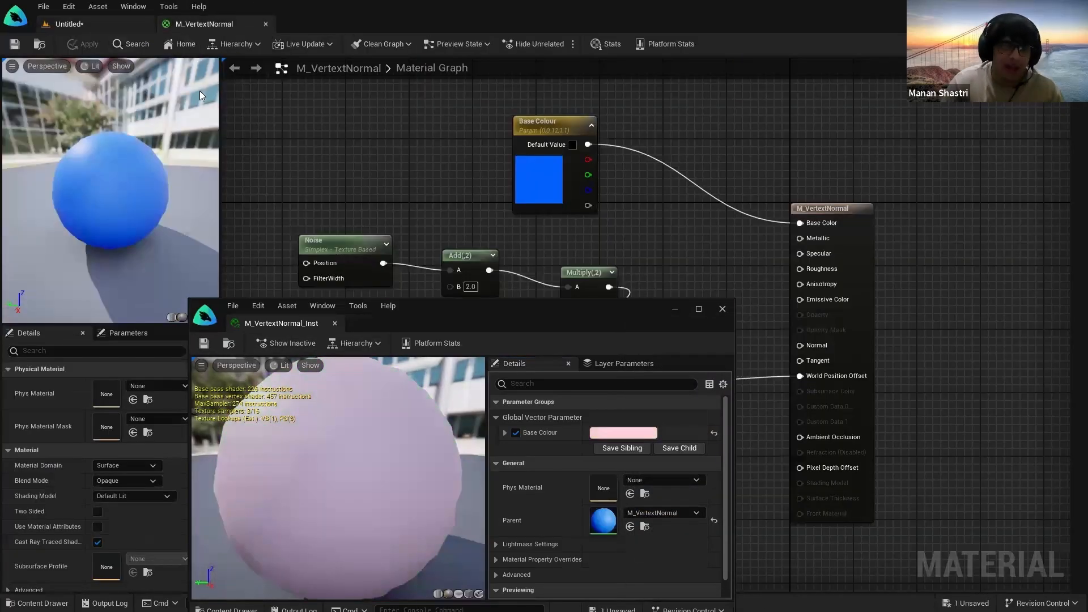
click(633, 433)
drag(736, 407, 632, 365)
drag(703, 430, 663, 368)
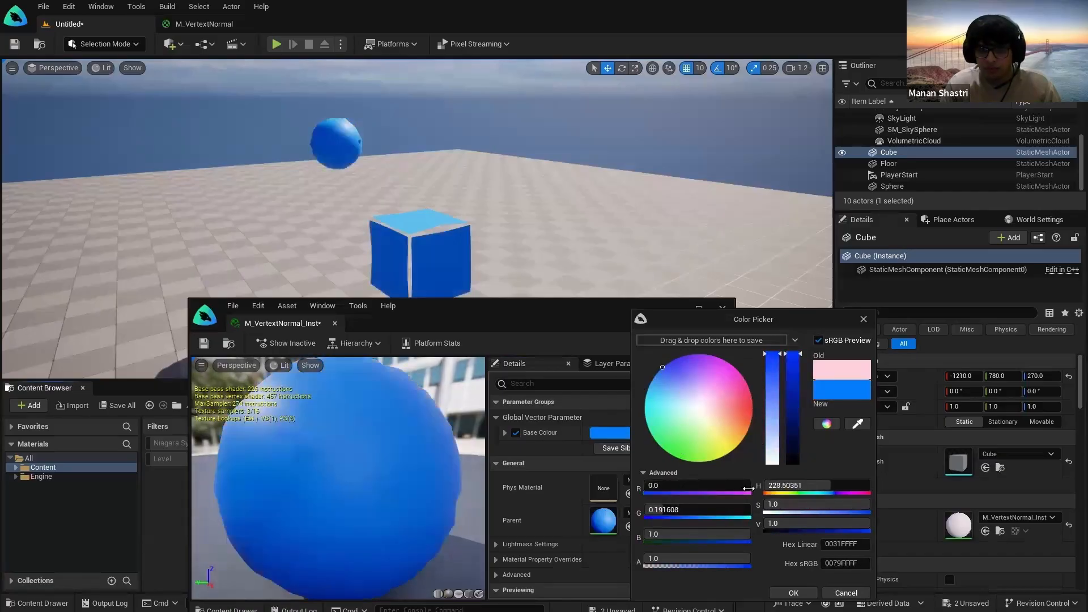
click(794, 592)
Step: Save the material instance, close its editor and save all changes
click(204, 343)
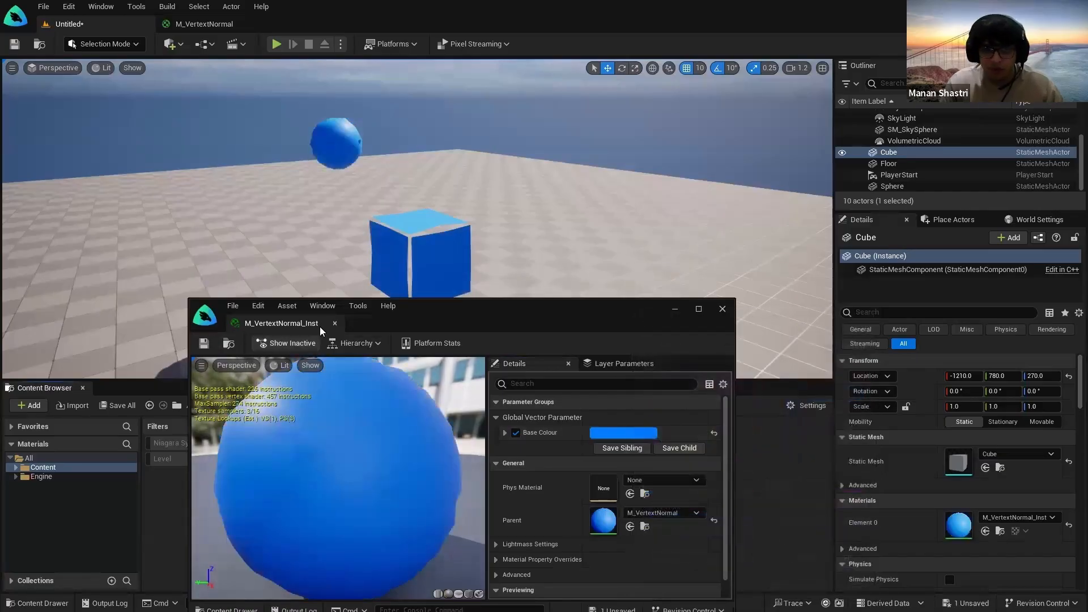
click(334, 323)
click(679, 491)
key(ctrl+s)
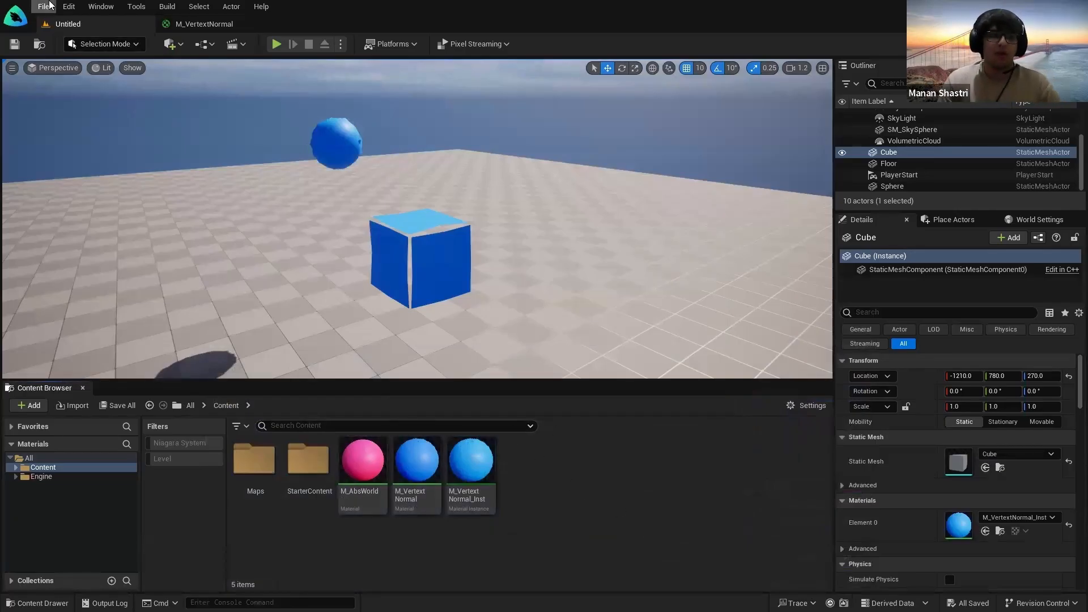
Step: Start File > Open Scenario and browse to C:\Users\admin\FalconCatalog\Scenarios
click(45, 7)
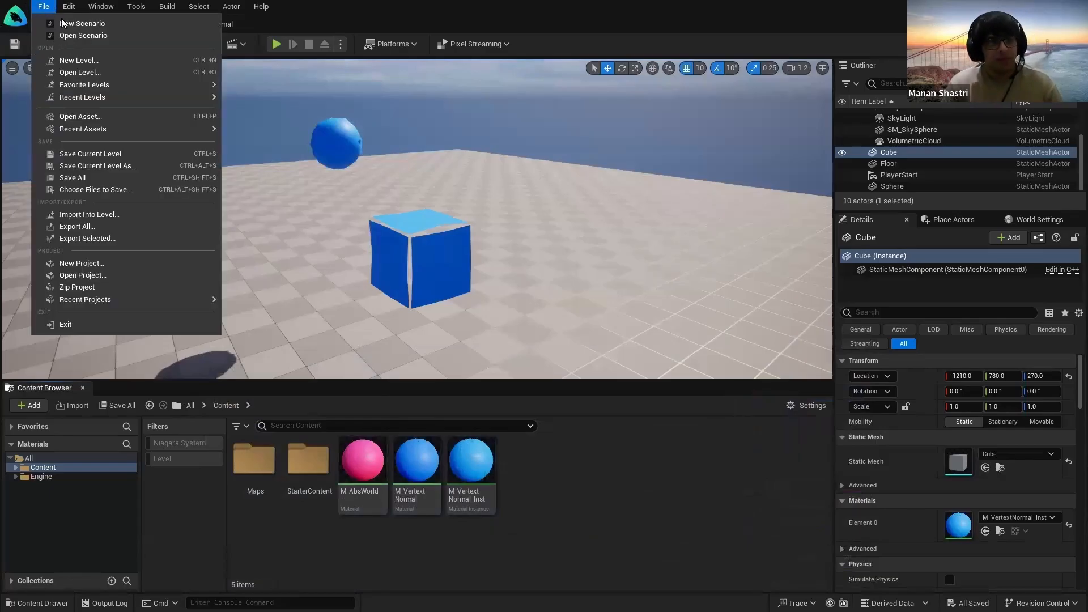
click(83, 35)
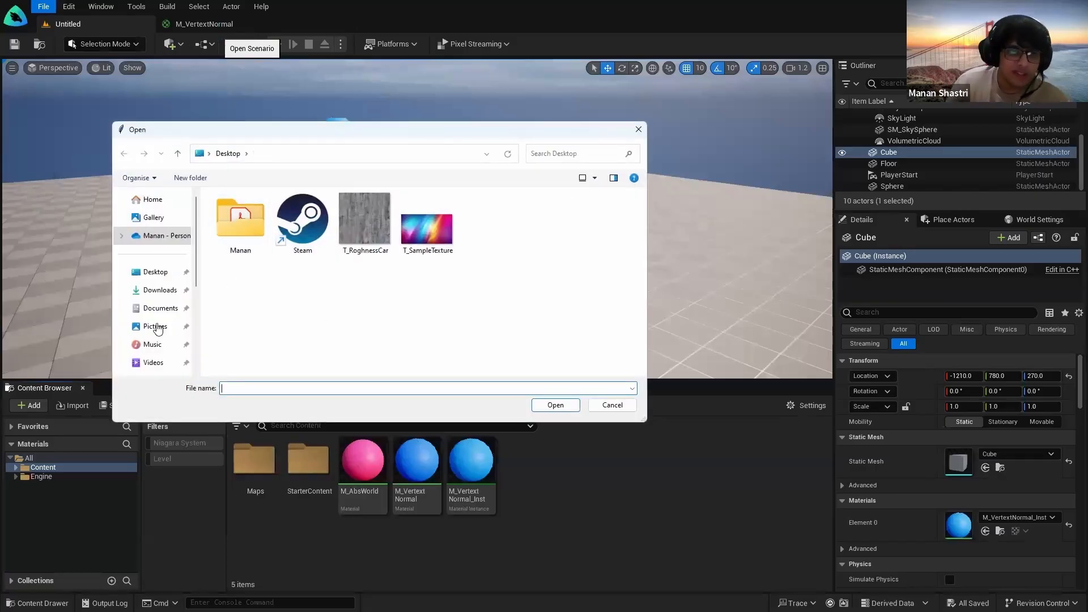
scroll(158, 329, down, 1)
scroll(170, 317, down, 3)
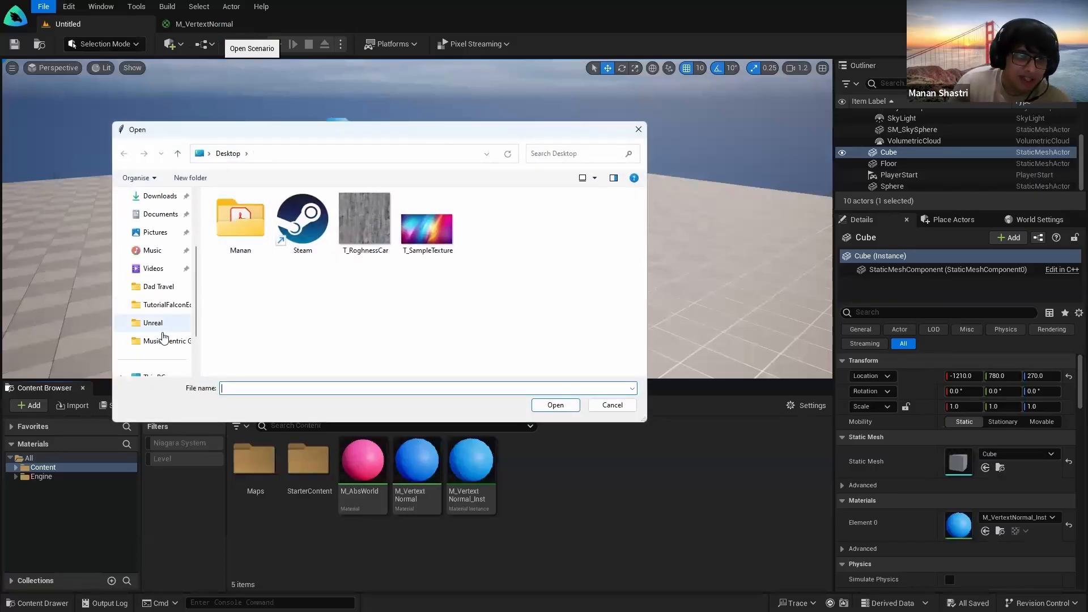
click(156, 323)
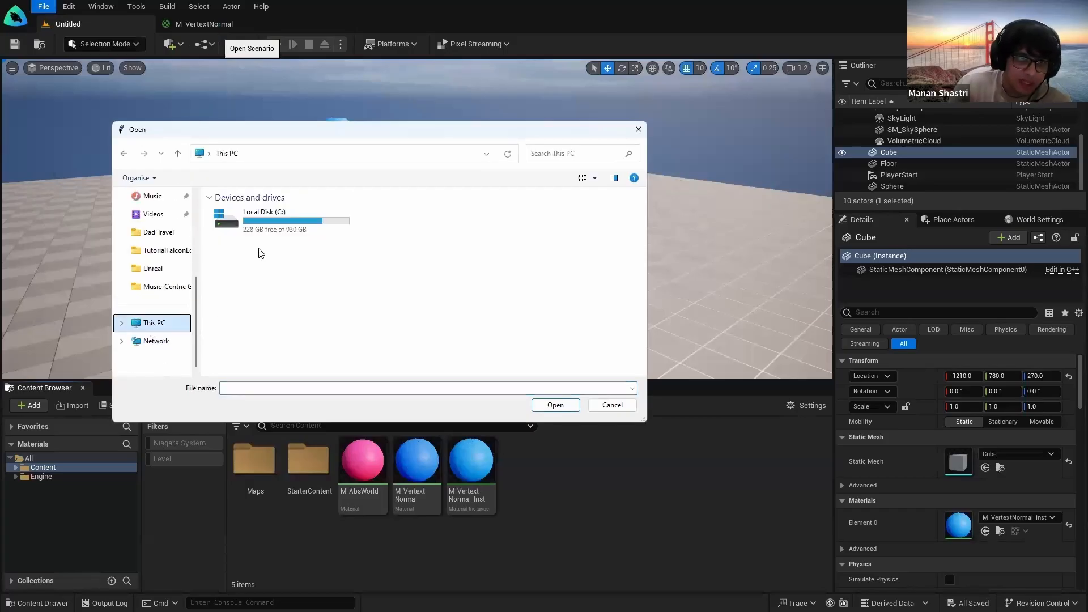
double_click(266, 222)
double_click(262, 291)
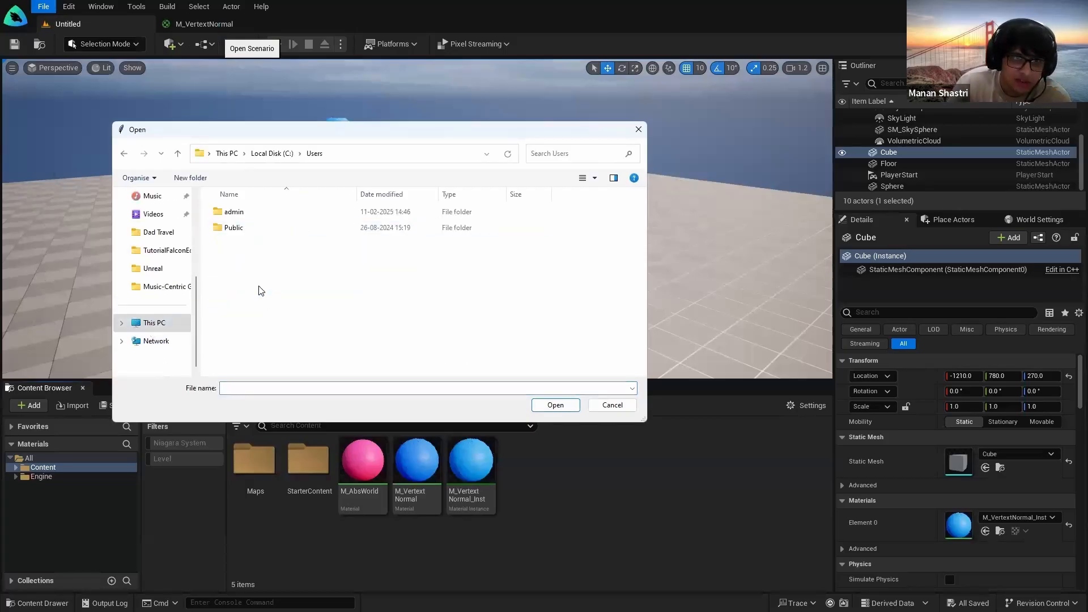
double_click(241, 215)
double_click(280, 341)
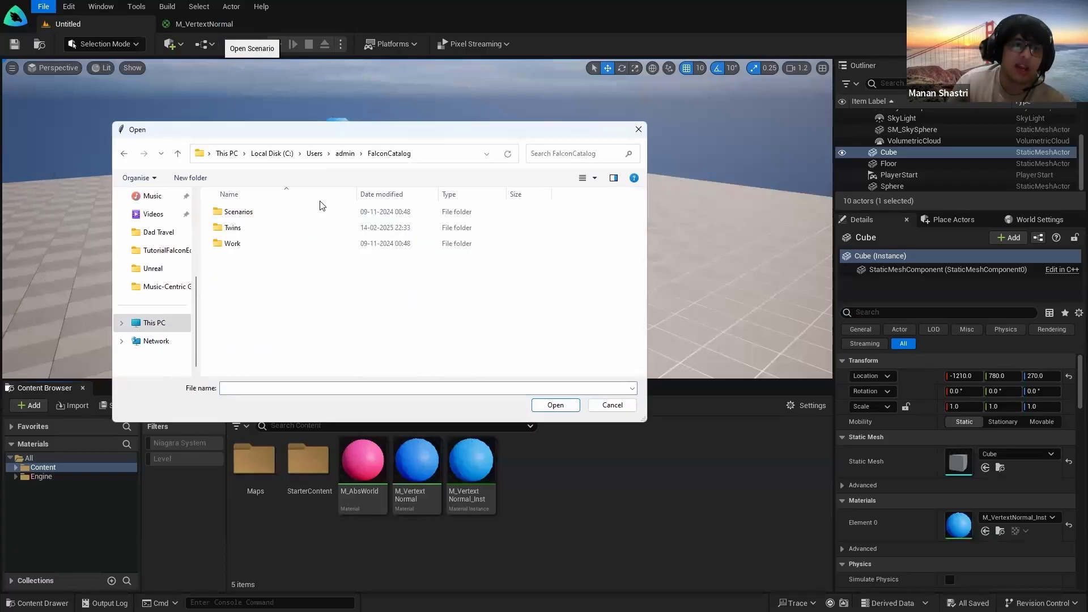
double_click(287, 213)
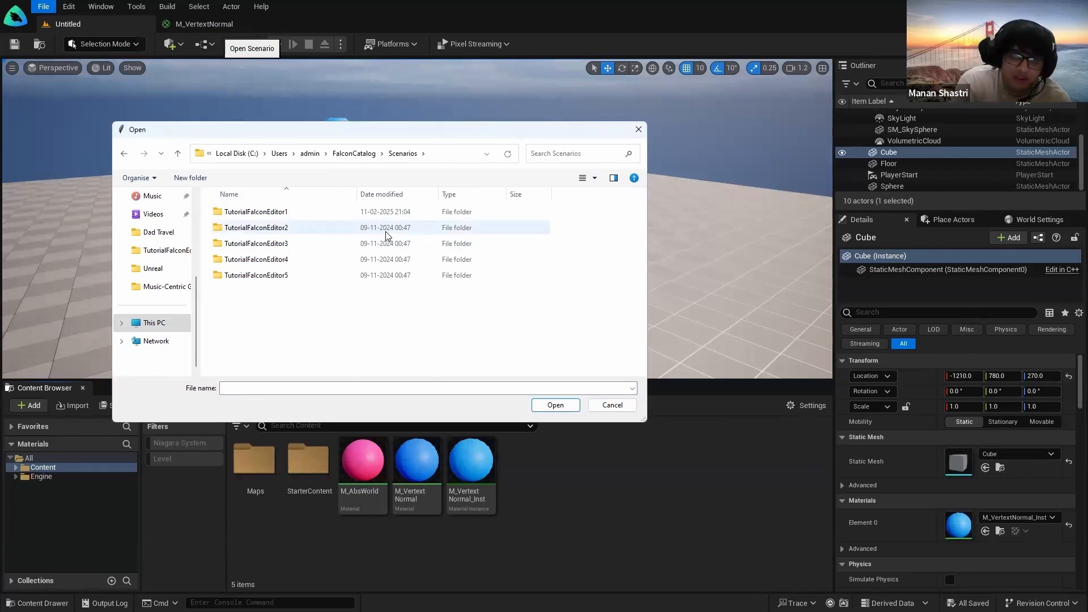
Step: Open TutorialFalconEditor1.usda from the TutorialFalconEditor1 scenario folder
click(353, 156)
click(281, 213)
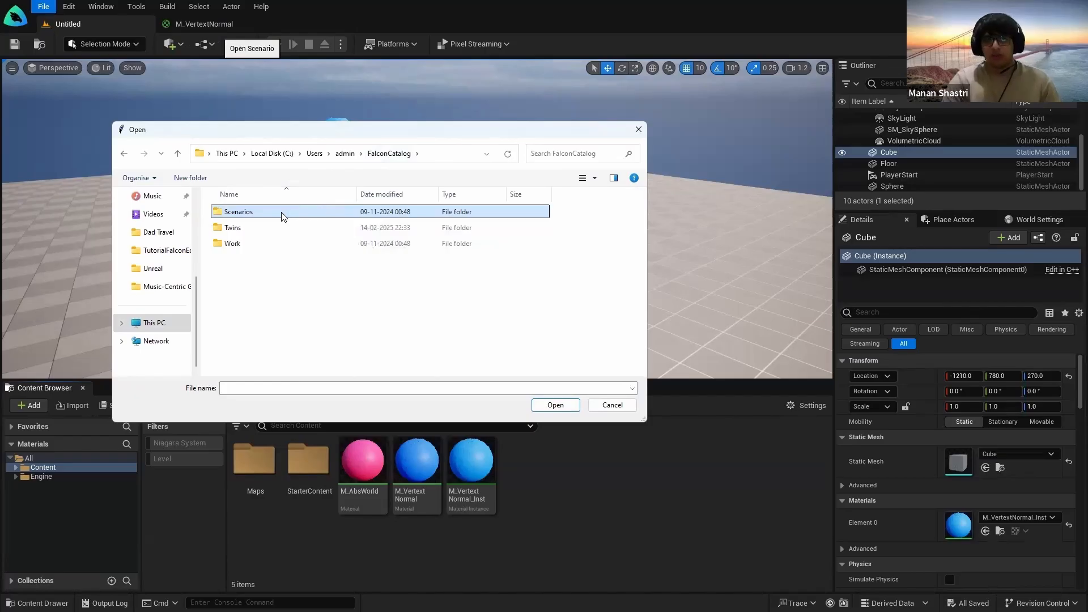
double_click(282, 213)
click(282, 213)
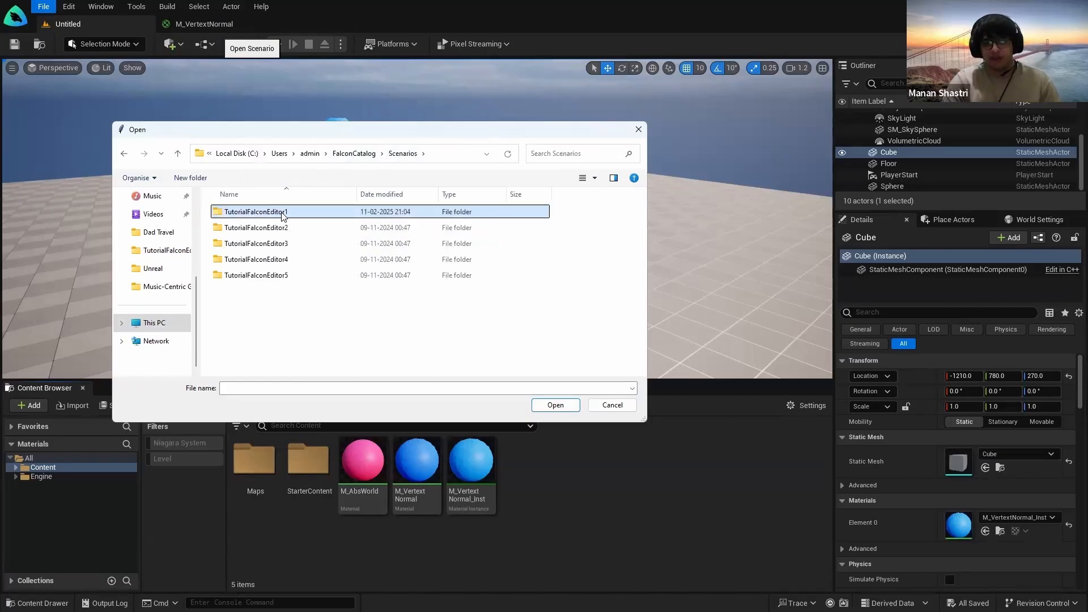
double_click(282, 213)
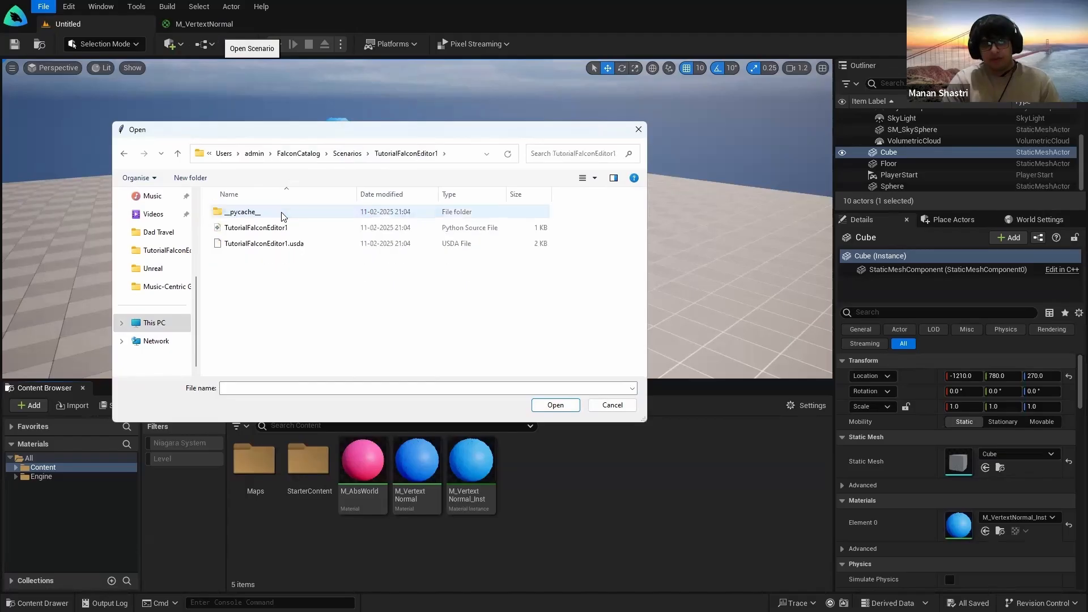
click(250, 243)
click(253, 250)
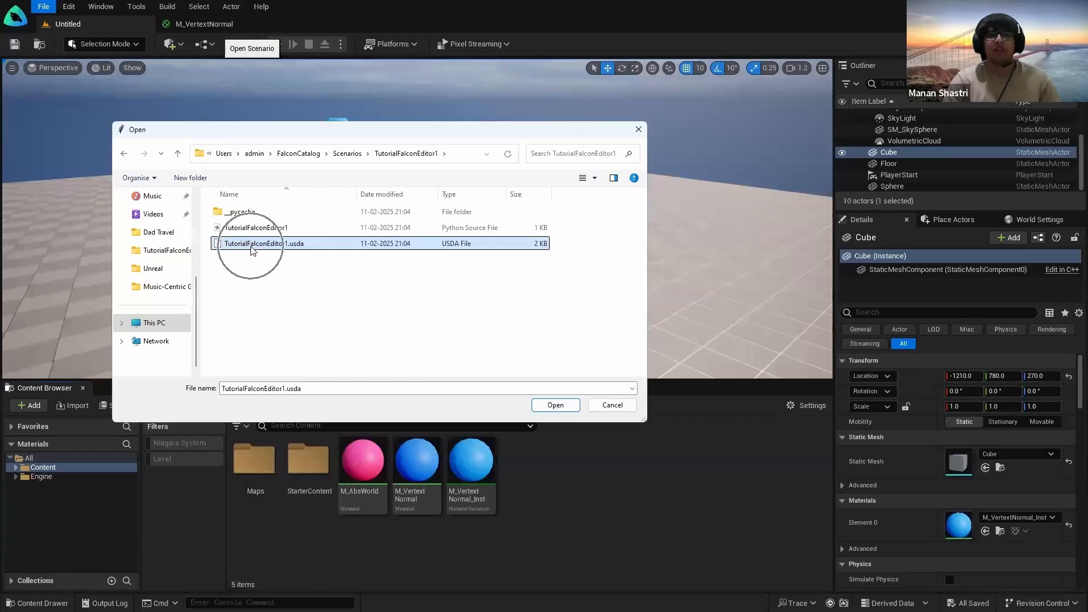
key(ctrl)
click(539, 408)
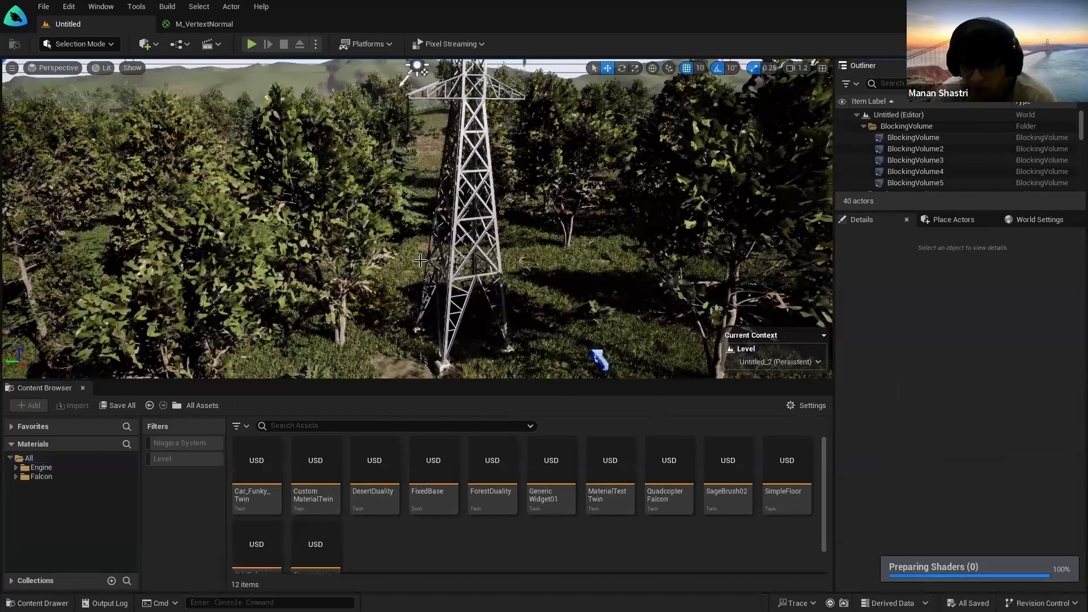
Step: Browse the Content Browser to Falcon/Twins, listing Car_Funky_Twin and the other twin folders
right_drag(545, 289, 578, 277)
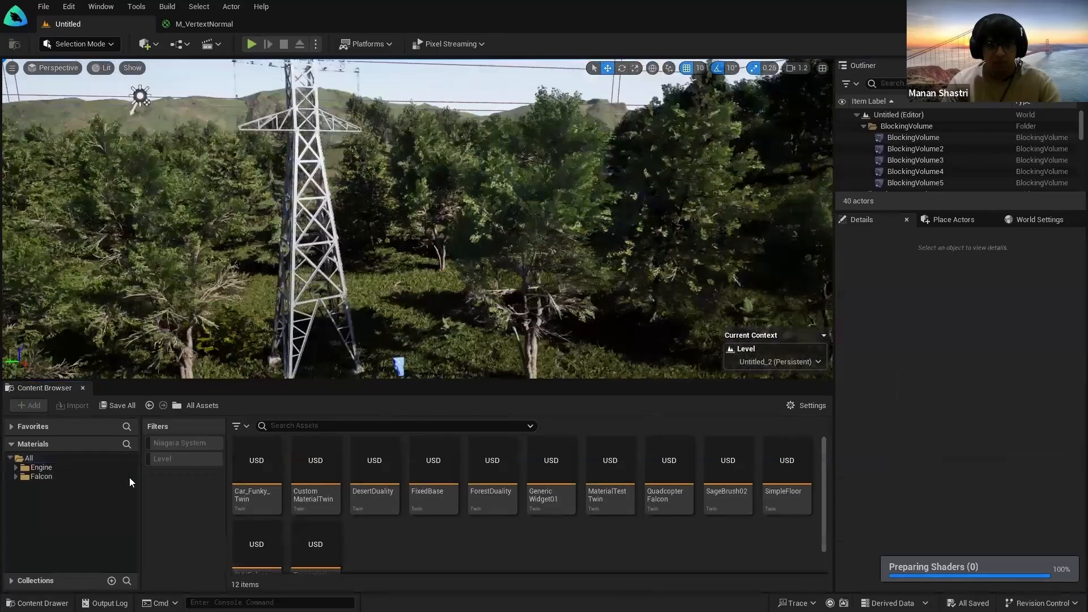
click(79, 458)
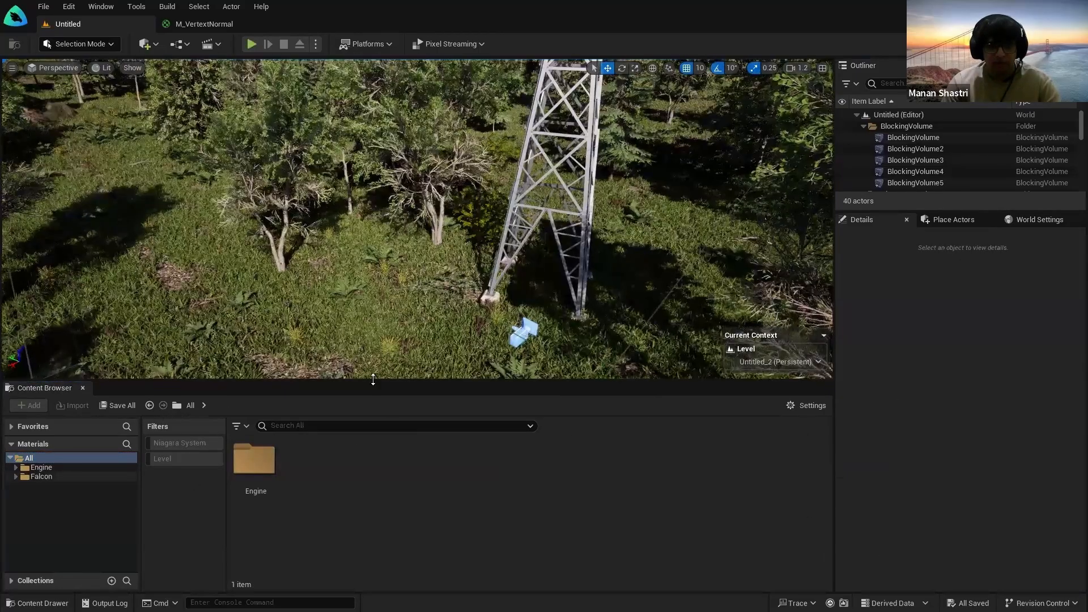
click(42, 476)
mouse_move(405, 291)
right_down()
mouse_move(394, 250)
mouse_move(487, 317)
mouse_move(403, 286)
right_up()
click(96, 478)
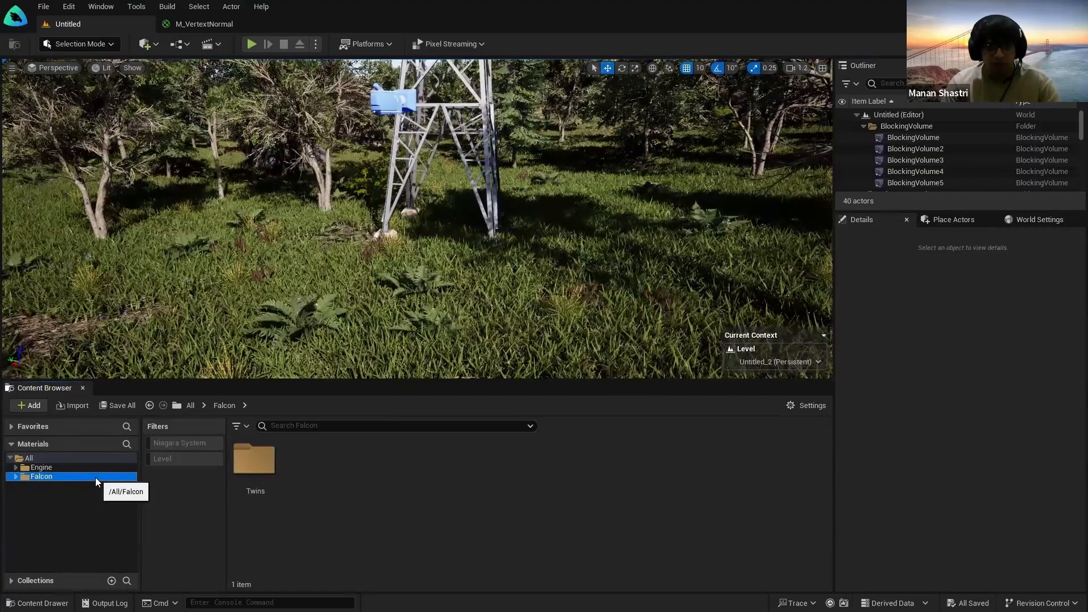
double_click(273, 481)
right_drag(406, 289, 433, 278)
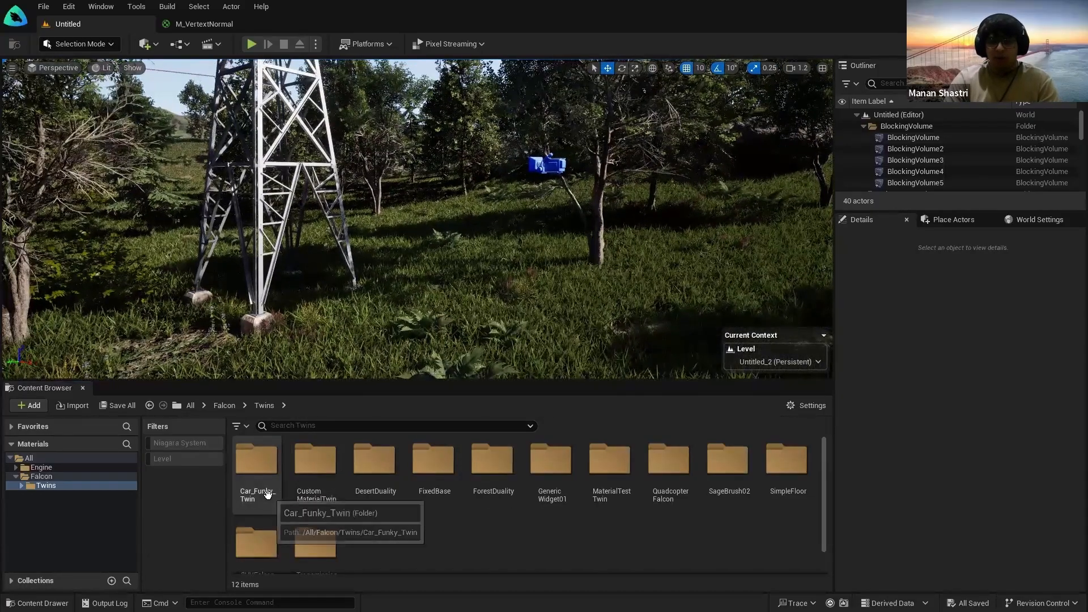
Step: Drag the Car_Funky_Twin asset into the forest and fly around the white car
click(257, 476)
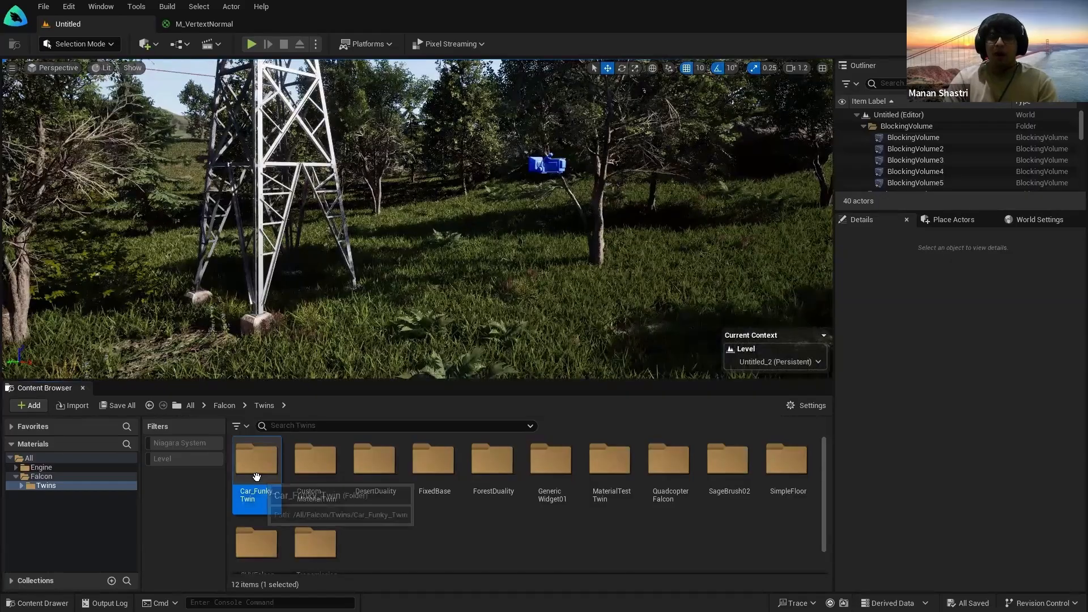
double_click(256, 476)
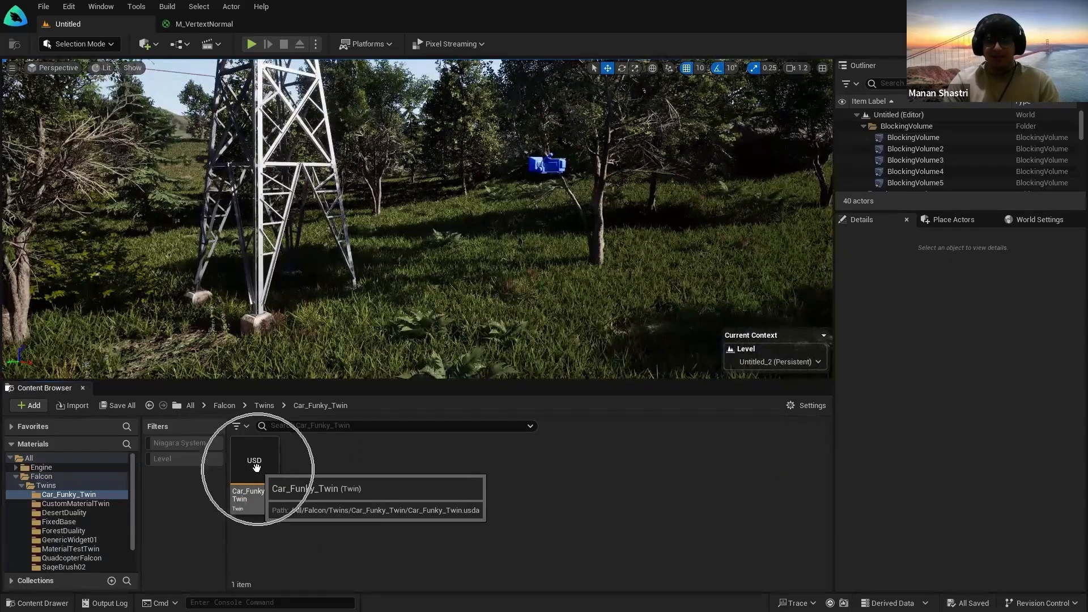
drag(257, 467, 572, 374)
right_drag(570, 363, 612, 340)
key(w)
key(d)
key(a)
key(s)
Step: Select the Car_Funky_Twin SUV and open its ItemTwinExample Blueprint
click(293, 491)
click(259, 472)
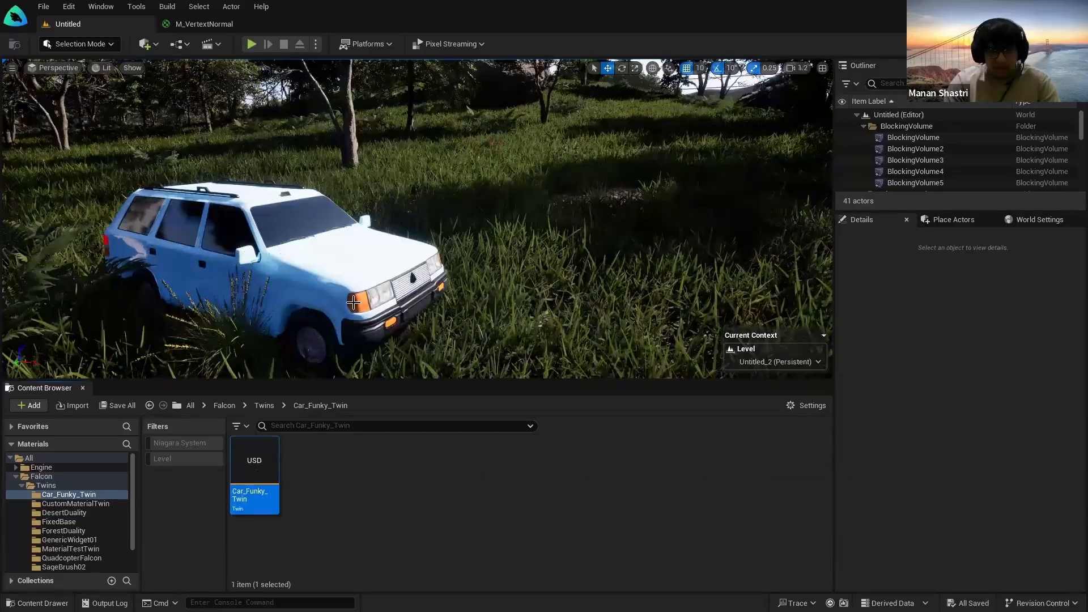
click(522, 469)
key(d)
right_drag(527, 300, 444, 258)
key(w)
key(s)
click(444, 258)
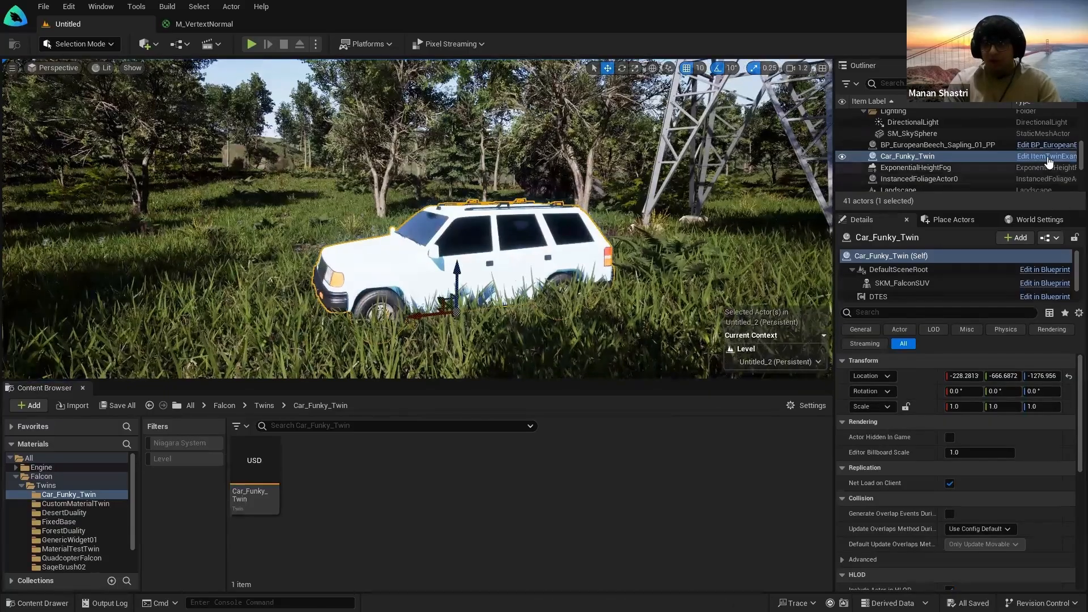
click(1047, 156)
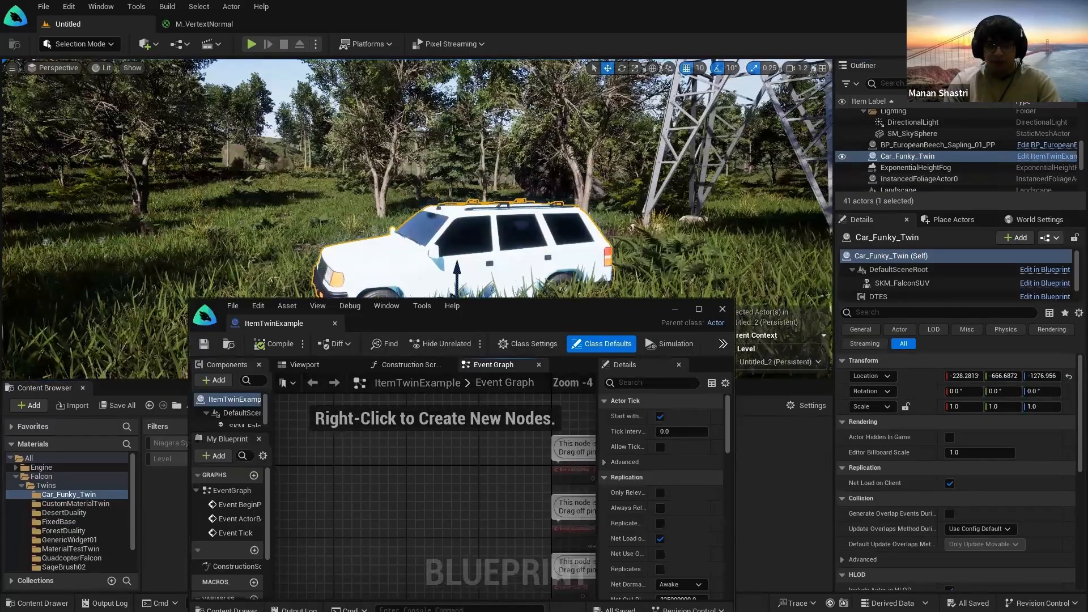
Step: Dock the Blueprint editor and view SKM_FalconSUV's material slots in Details
drag(299, 324, 309, 24)
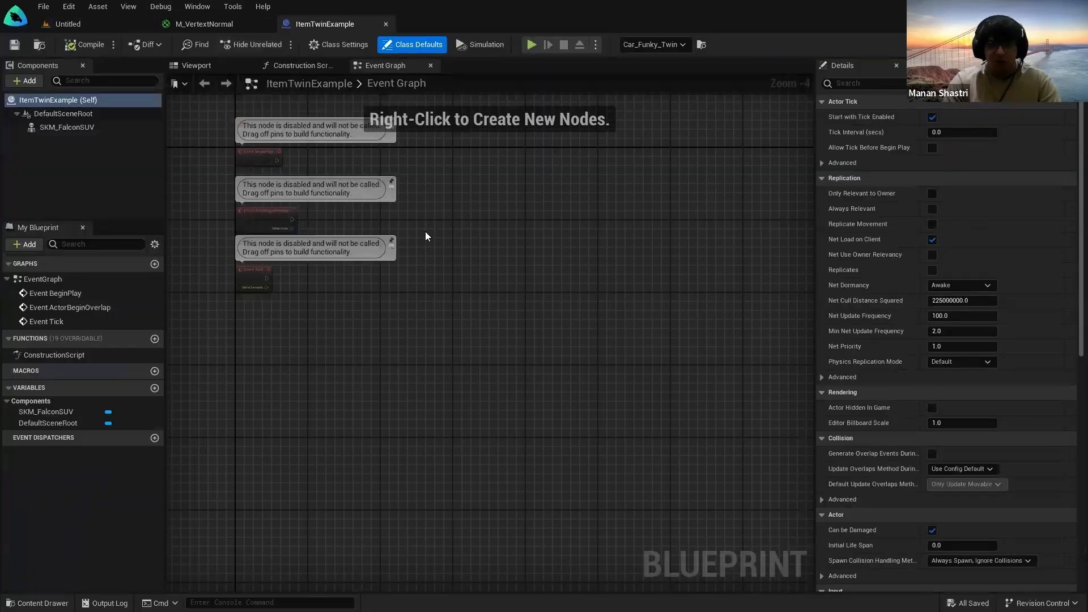
right_drag(425, 232, 520, 292)
click(92, 131)
scroll(992, 396, down, 4)
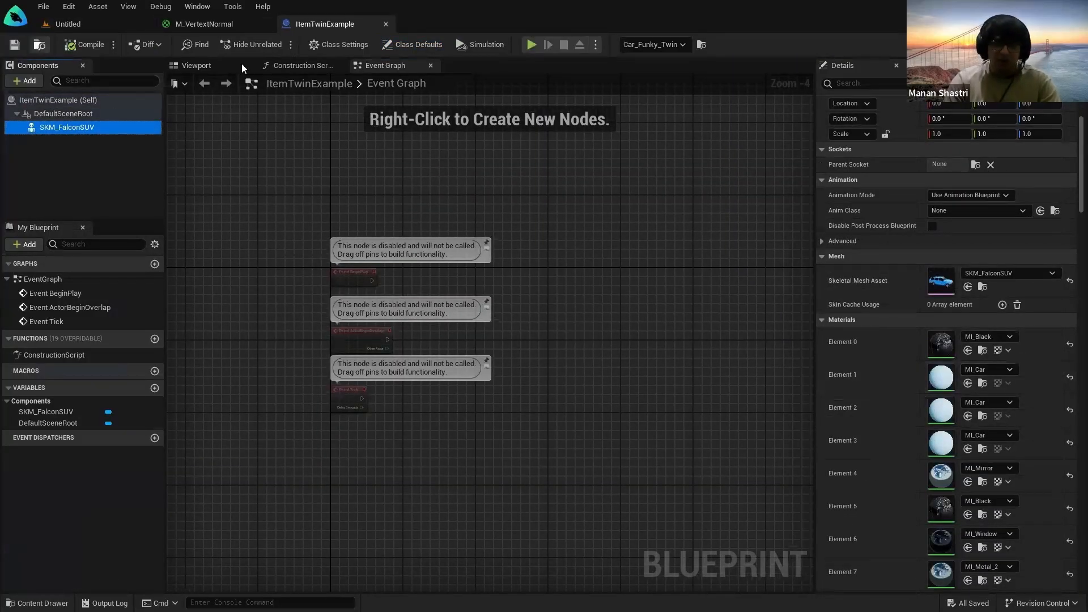
Step: Close the ItemTwinExample Blueprint and fly the camera around the car in the forest level
click(386, 24)
click(101, 27)
key(w)
right_drag(479, 310, 448, 309)
key(s)
key(g)
key(w)
right_drag(383, 289, 394, 289)
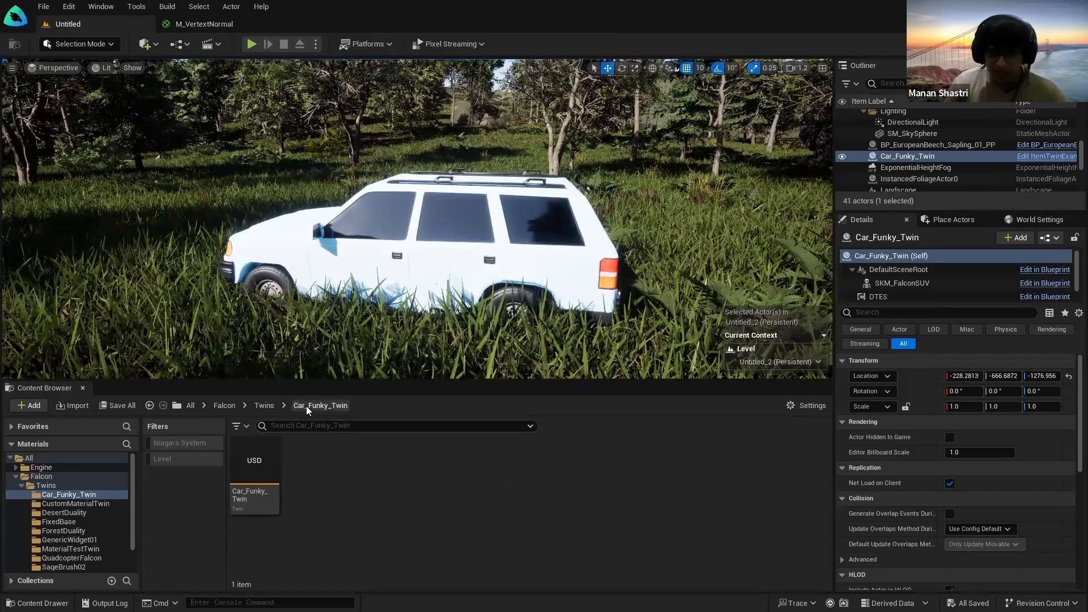
Step: Place a CustomMaterialTwin SUV left of the car, then delete it from the level
click(264, 405)
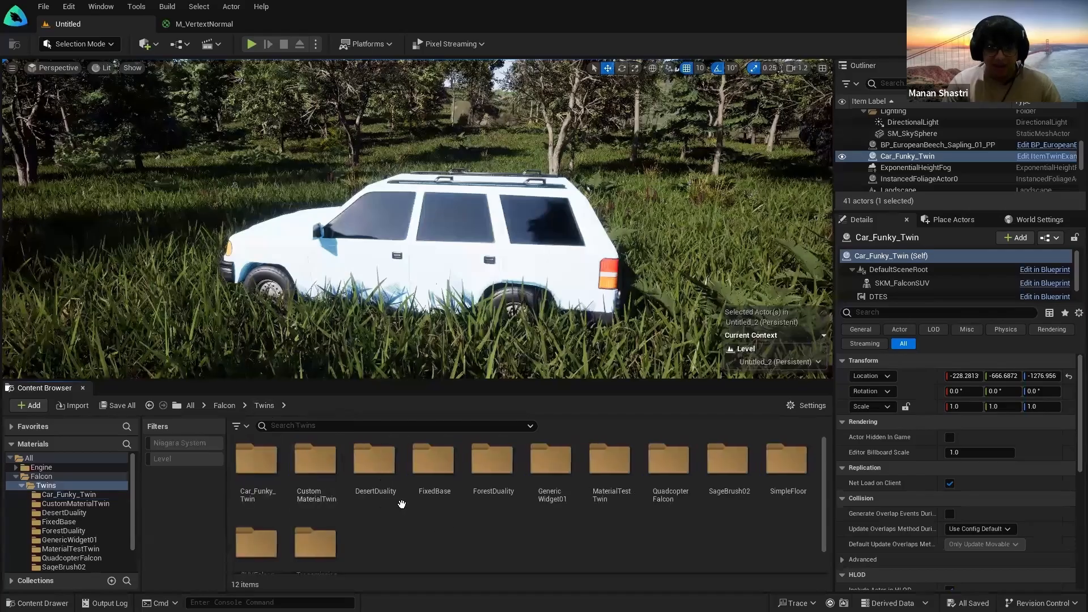
double_click(314, 484)
drag(261, 489, 186, 280)
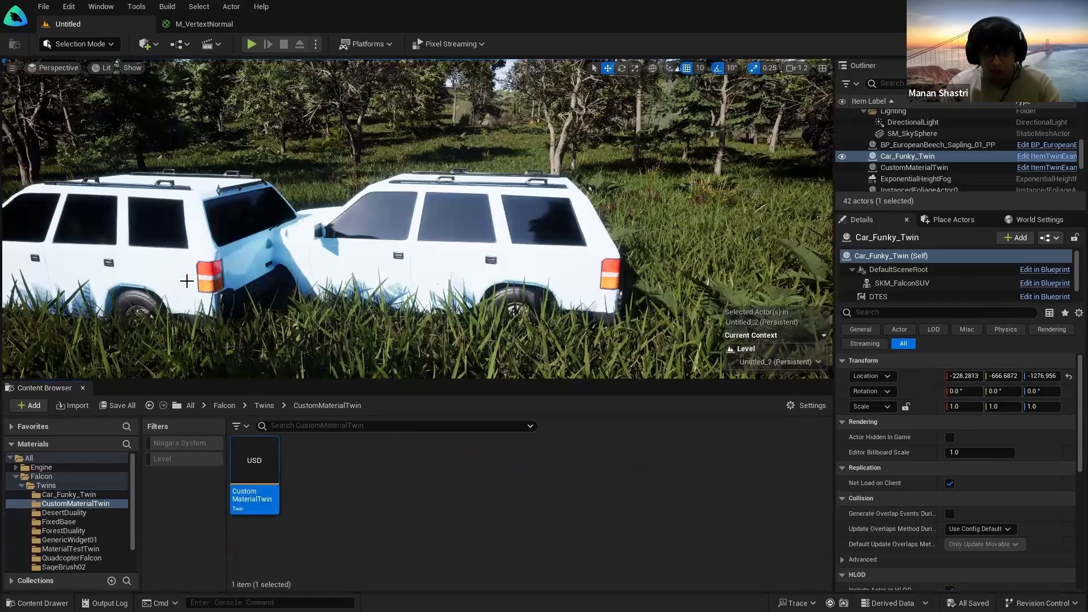
click(321, 263)
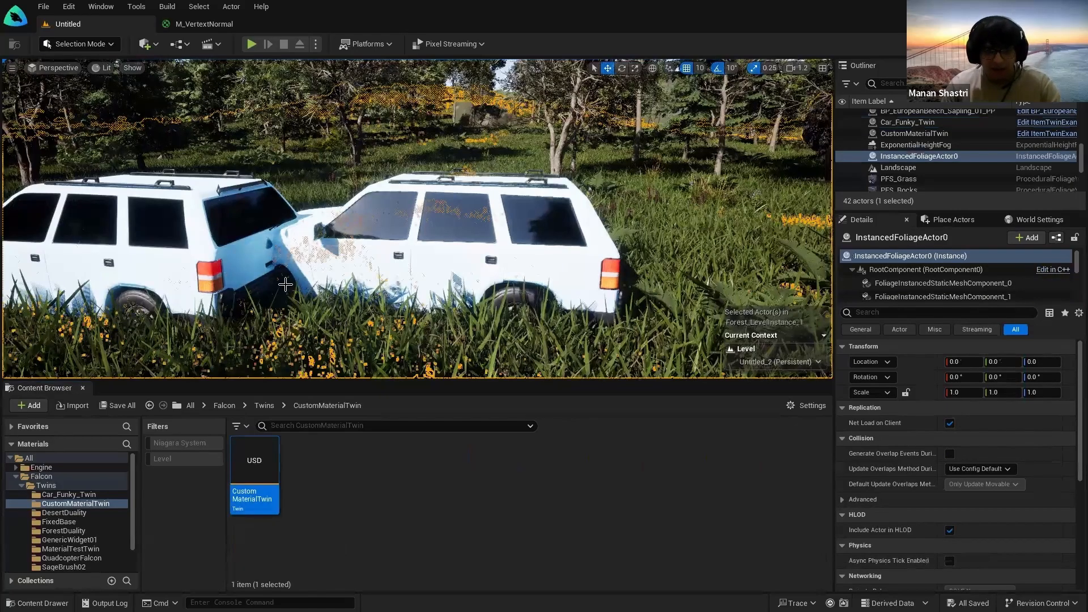
click(382, 258)
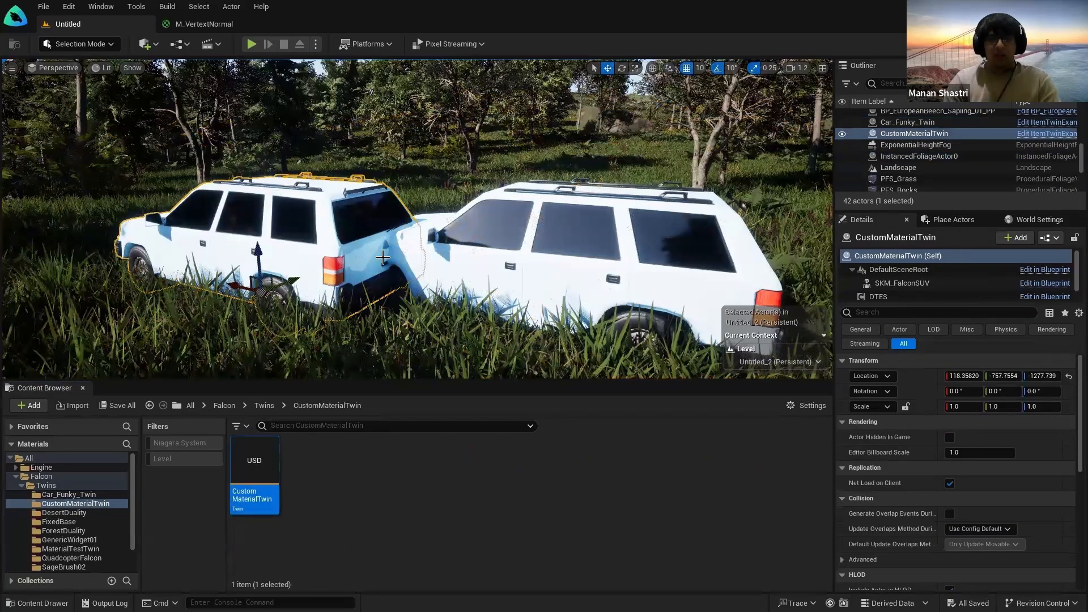
key(Delete)
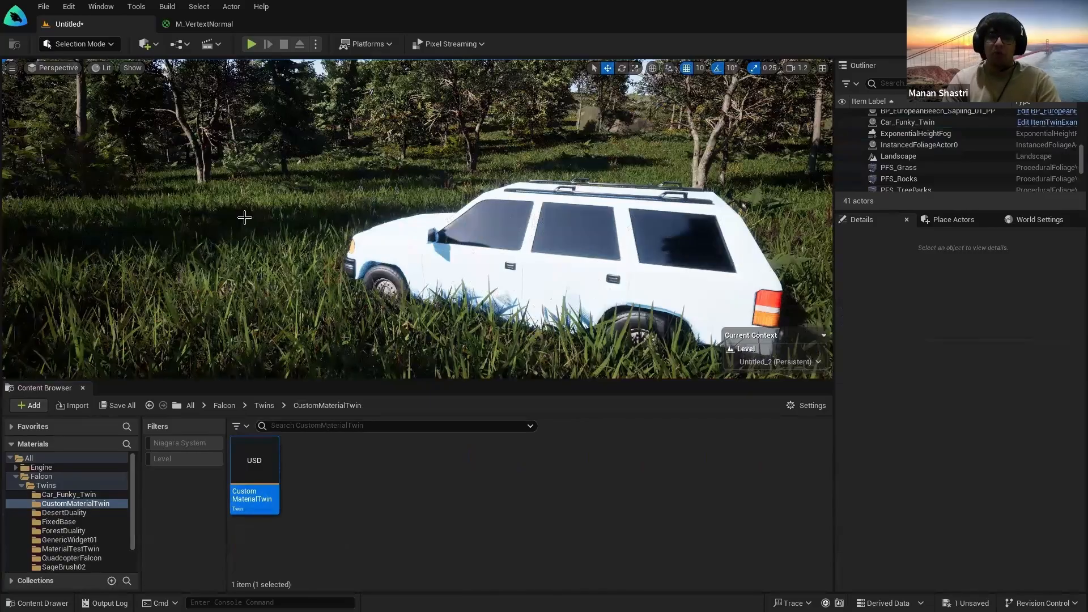
click(42, 7)
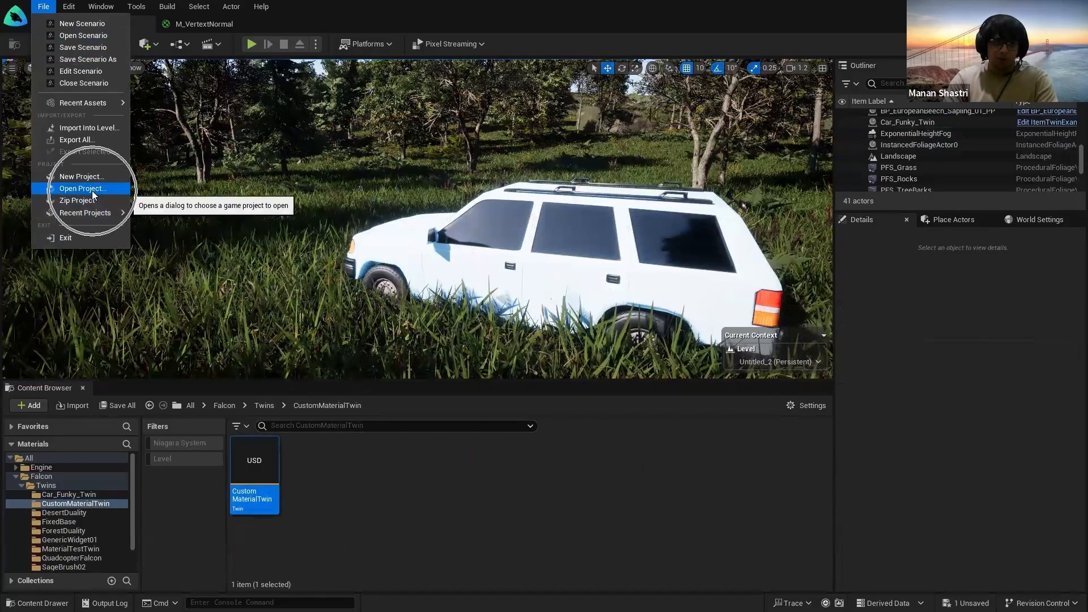
Step: Orbit around the white SUV and select the Car_Funky_Twin
right_drag(420, 221, 448, 232)
click(265, 406)
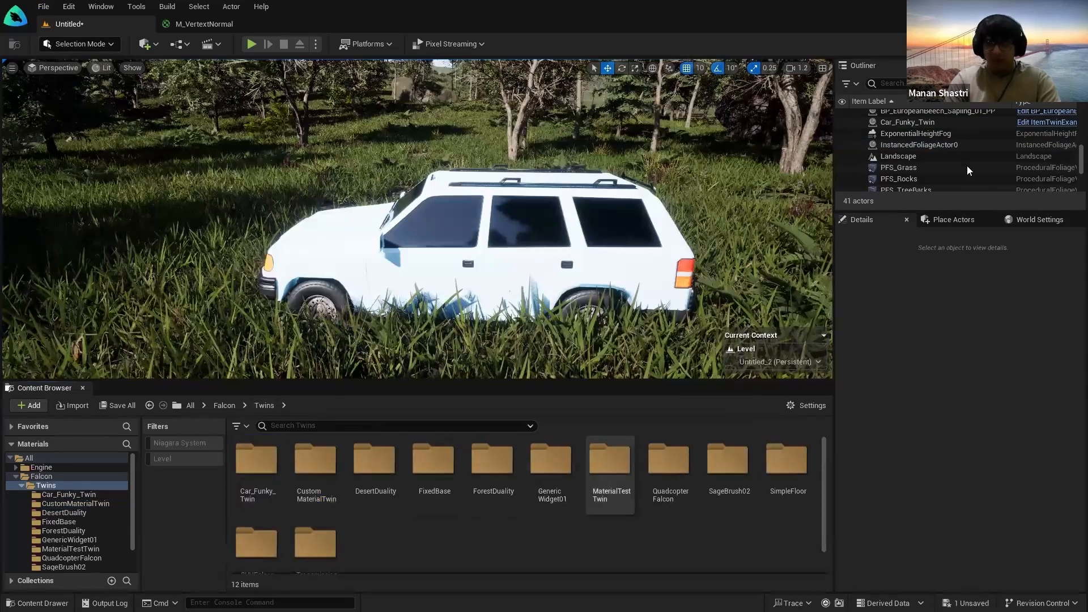
right_drag(466, 257, 396, 308)
key(d)
click(396, 309)
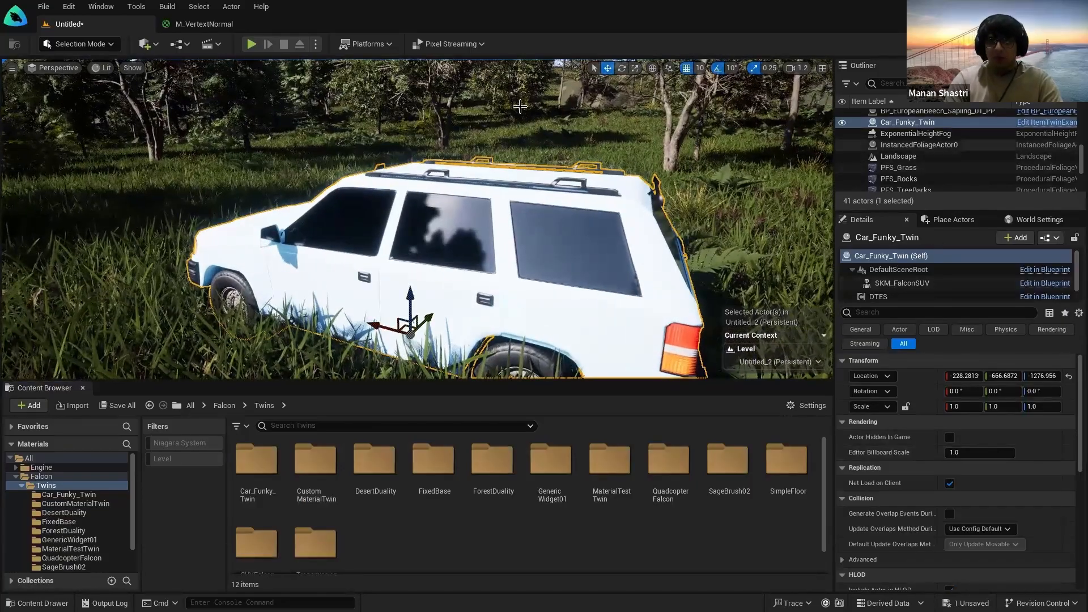
Step: Close the M_VertextNormal material editor and cancel the Save Level As dialog
click(211, 24)
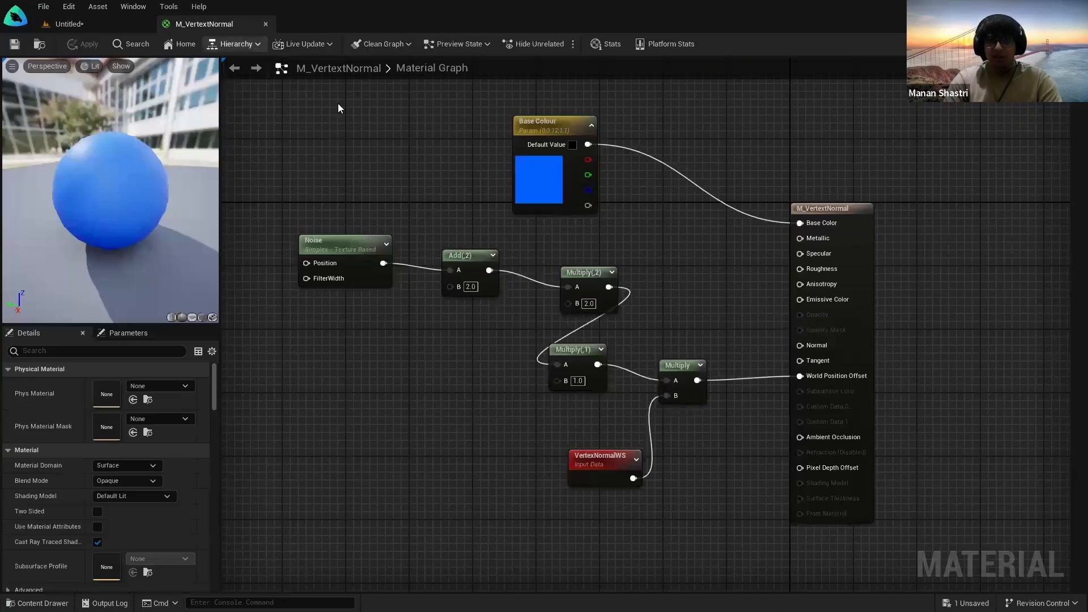
click(265, 23)
key(ctrl+s)
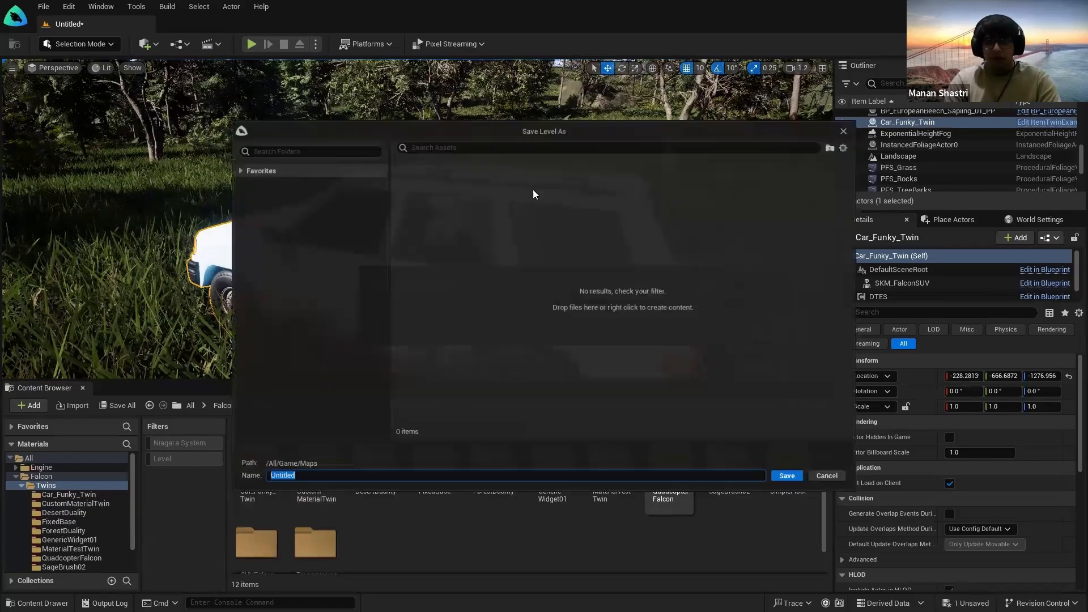
click(854, 122)
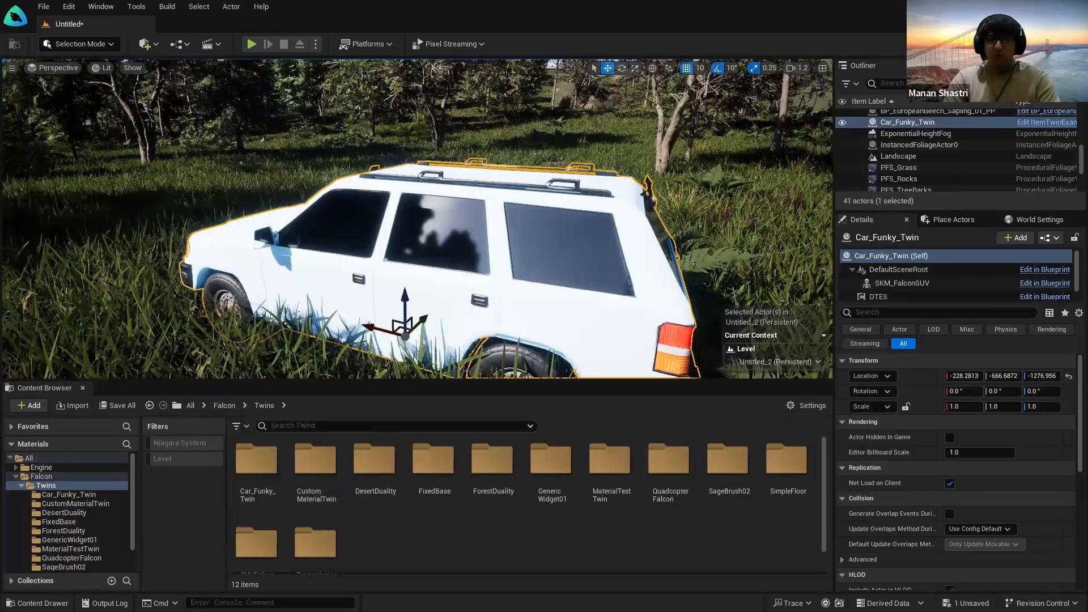
scroll(499, 265, down, 5)
Step: Orbit around the white SUV to view its rear and show the Falcon folder's contents
key(g)
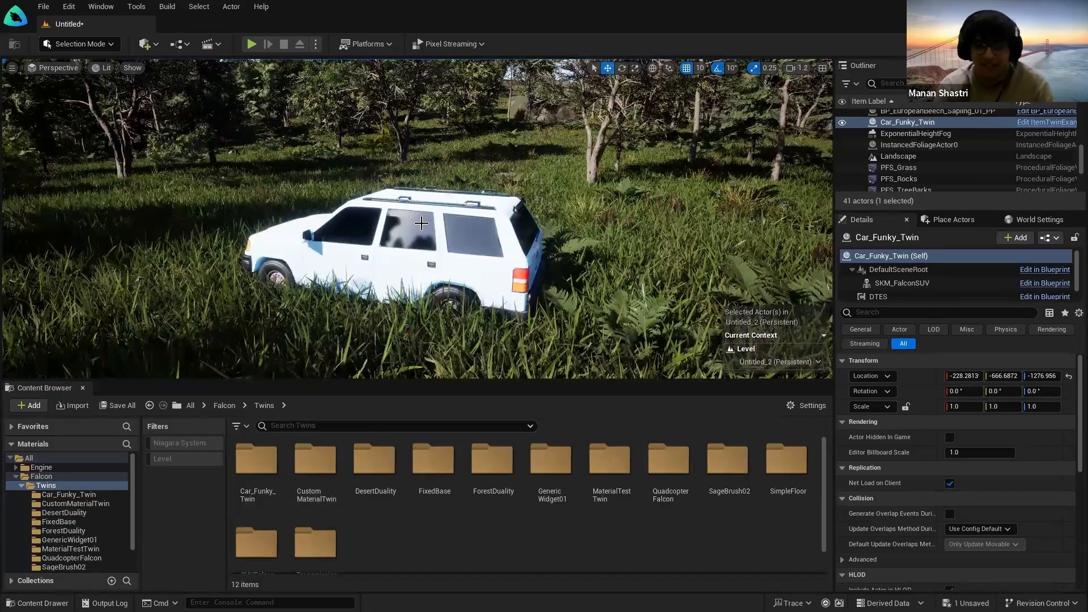
right_drag(422, 224, 604, 257)
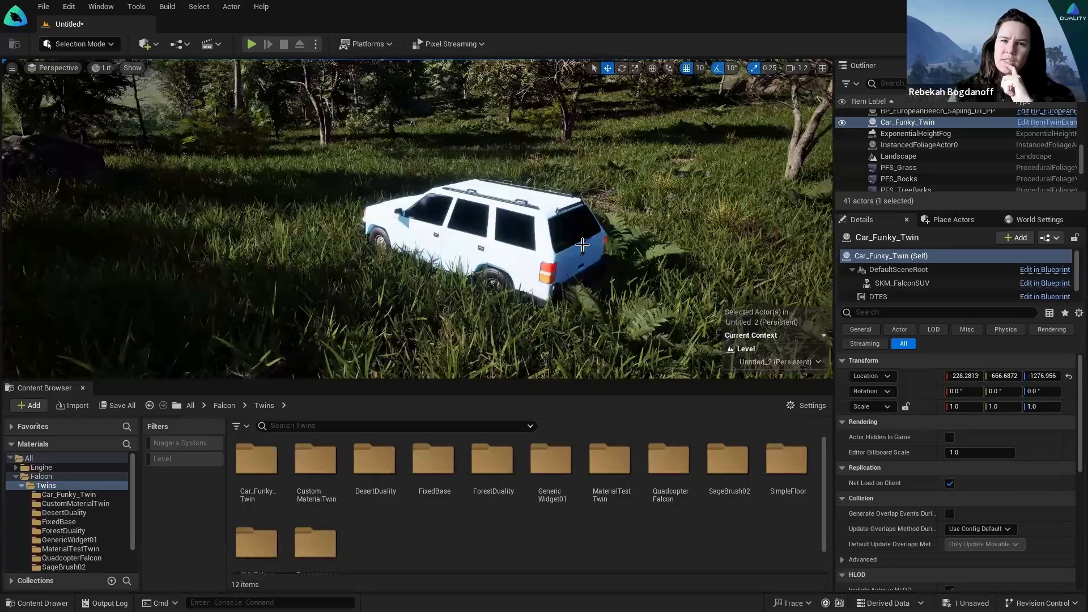
click(469, 243)
right_drag(496, 260, 610, 256)
key(g)
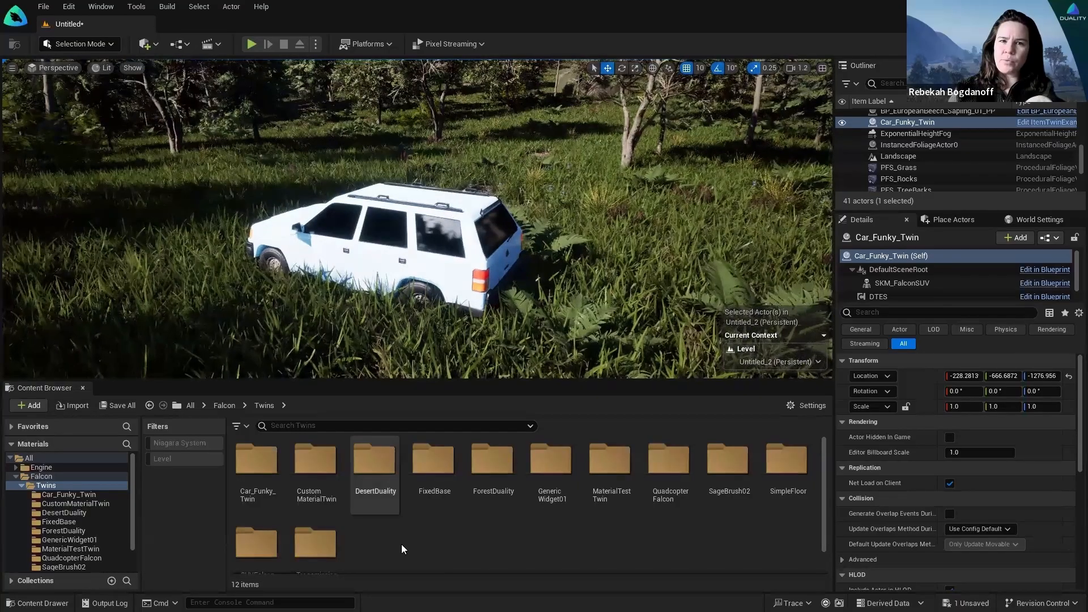
click(64, 478)
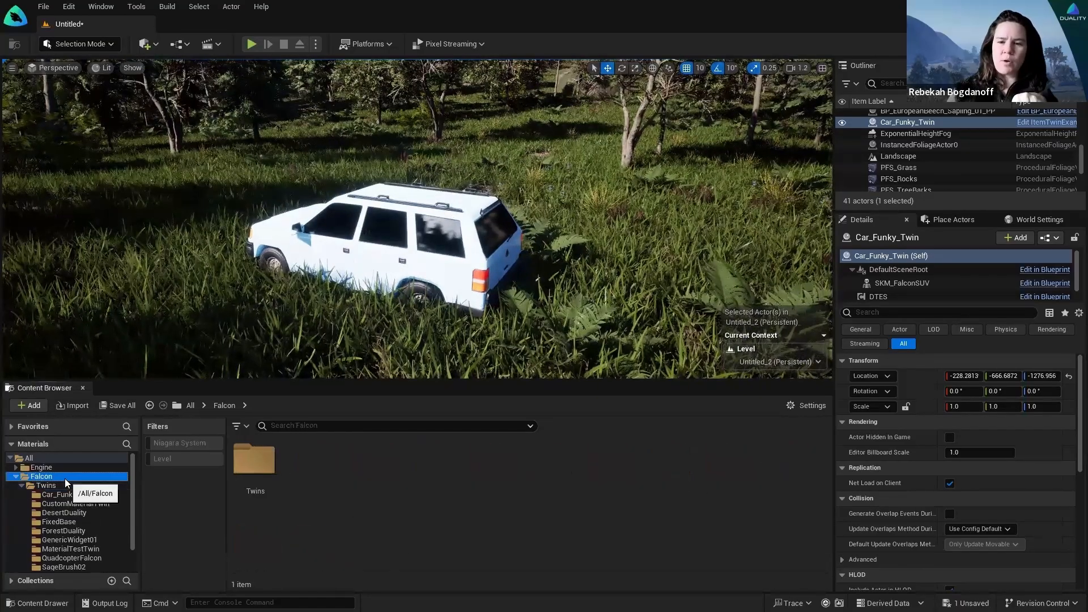
mouse_move(396, 283)
right_down()
mouse_move(371, 281)
mouse_move(396, 284)
right_up()
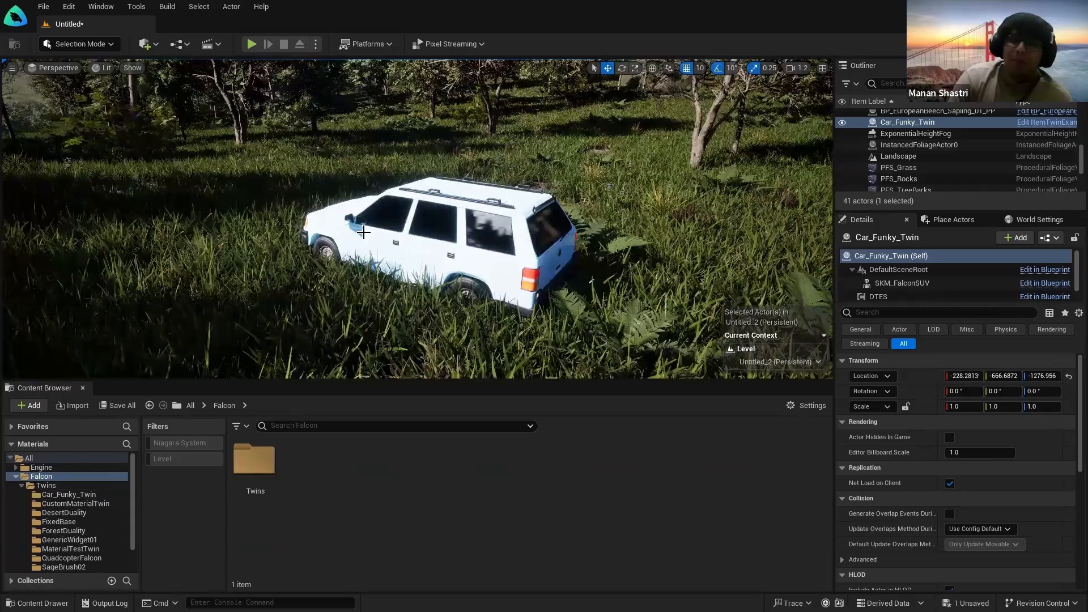
click(446, 263)
right_drag(568, 263, 561, 259)
key(s)
key(w)
key(ctrl+s)
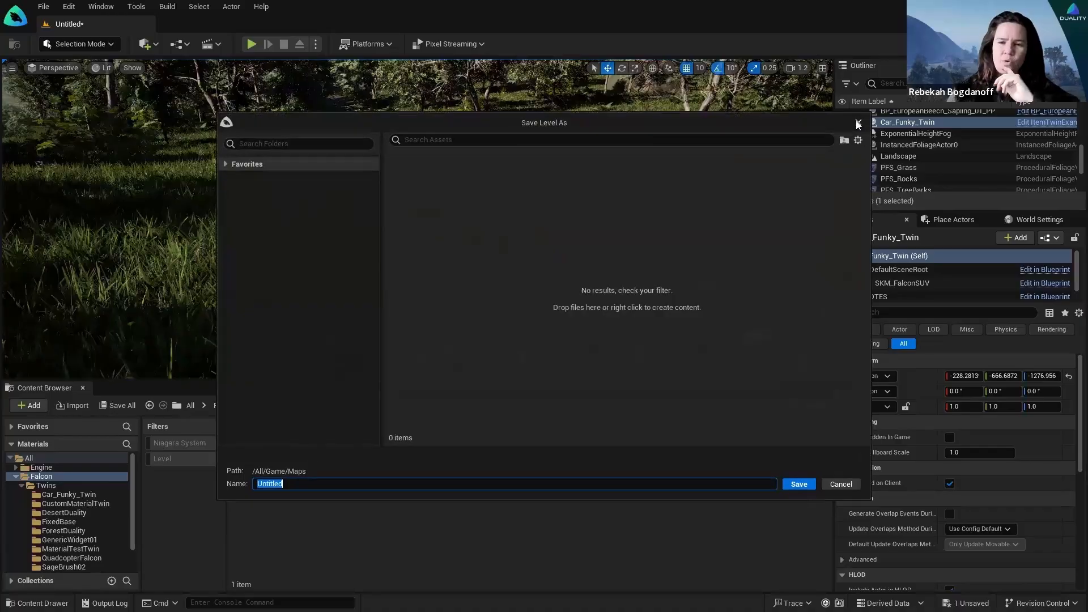
click(858, 124)
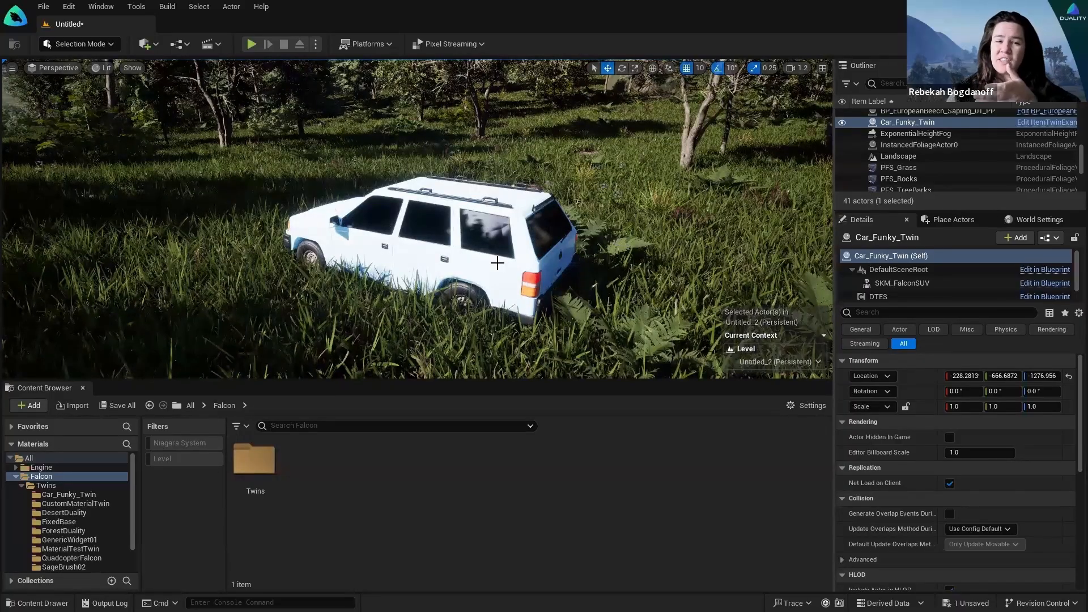
right_drag(276, 319, 262, 320)
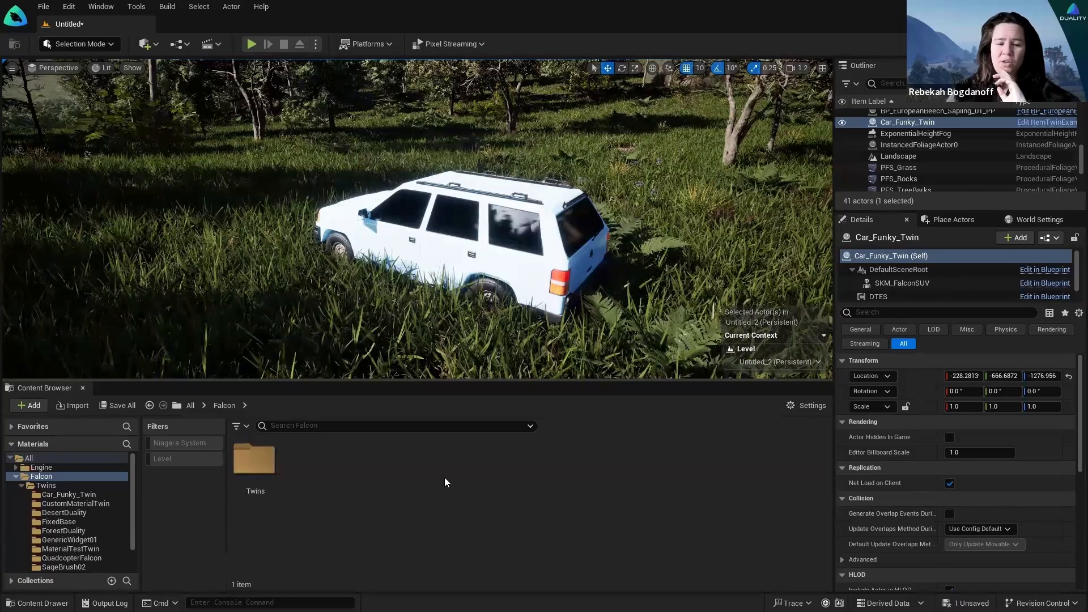
Step: Browse Falcon's Twins and Engine folders, then return to Falcon and collapse its tree
click(16, 476)
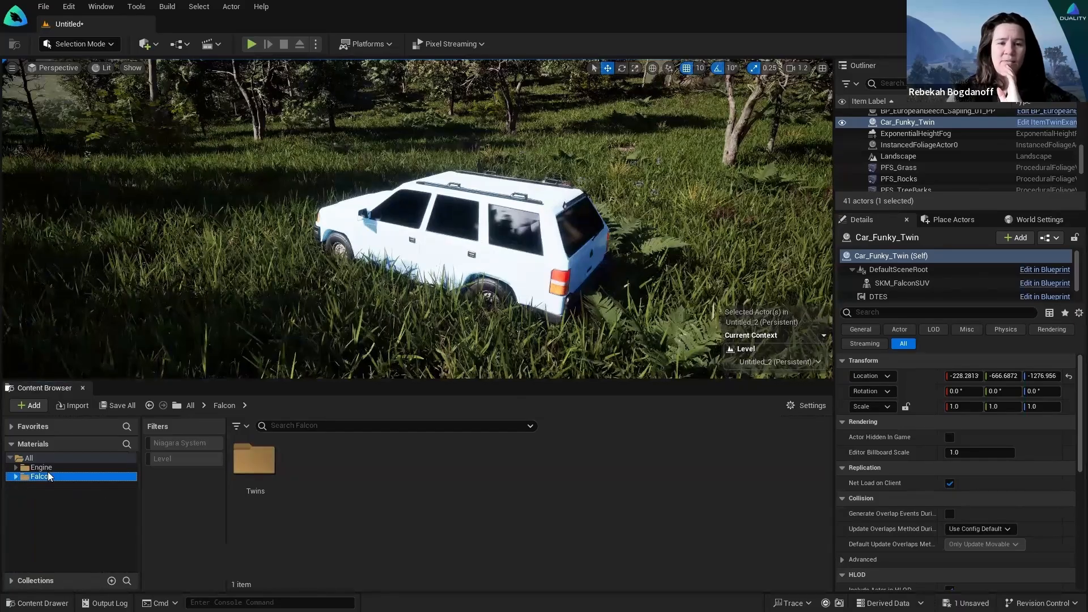
click(41, 476)
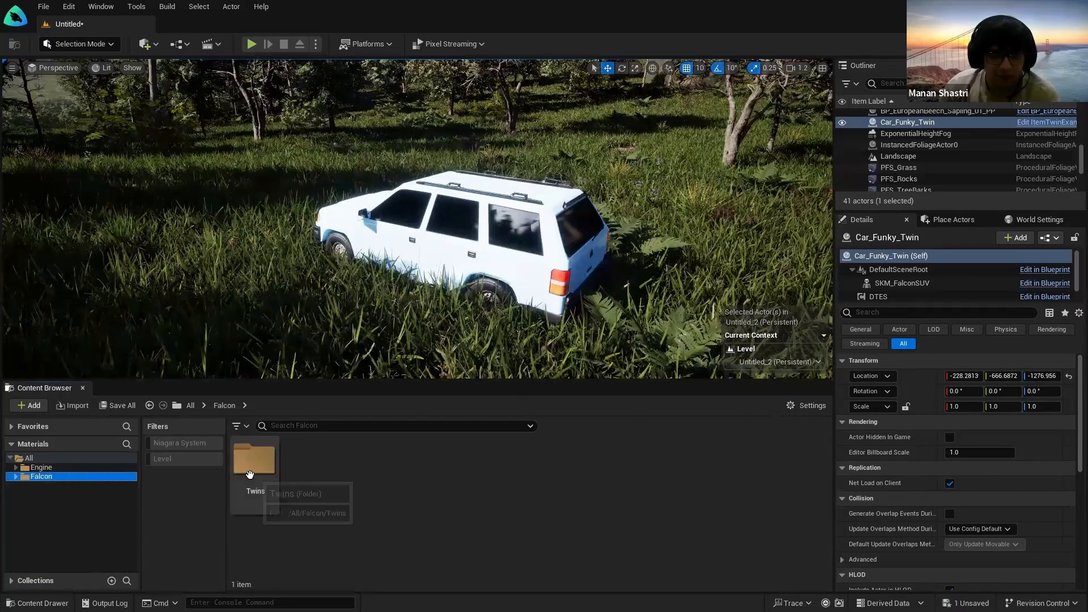
double_click(251, 460)
click(46, 476)
click(48, 469)
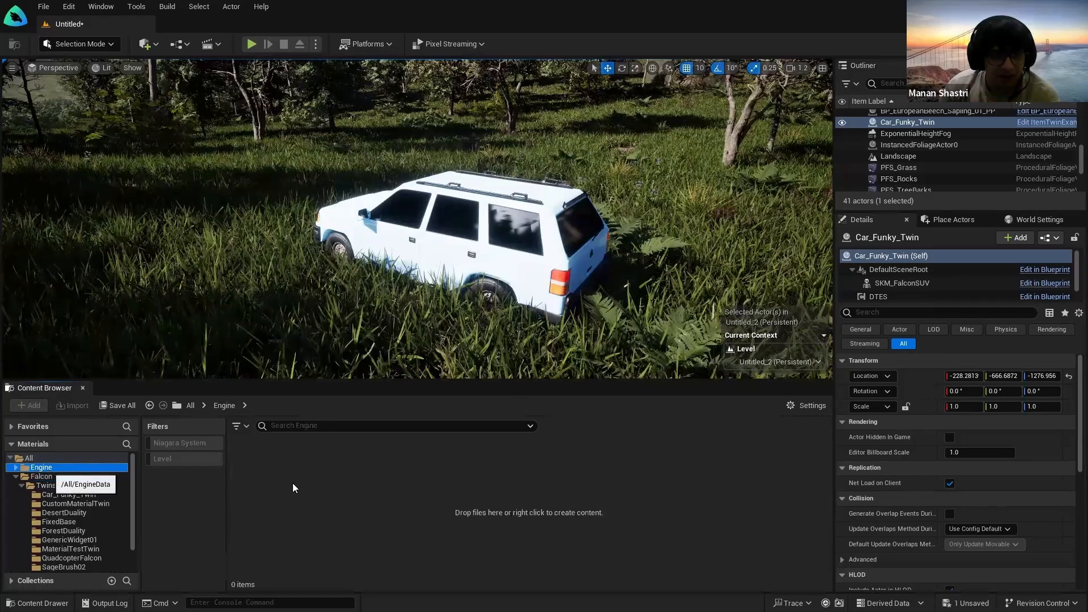
click(40, 478)
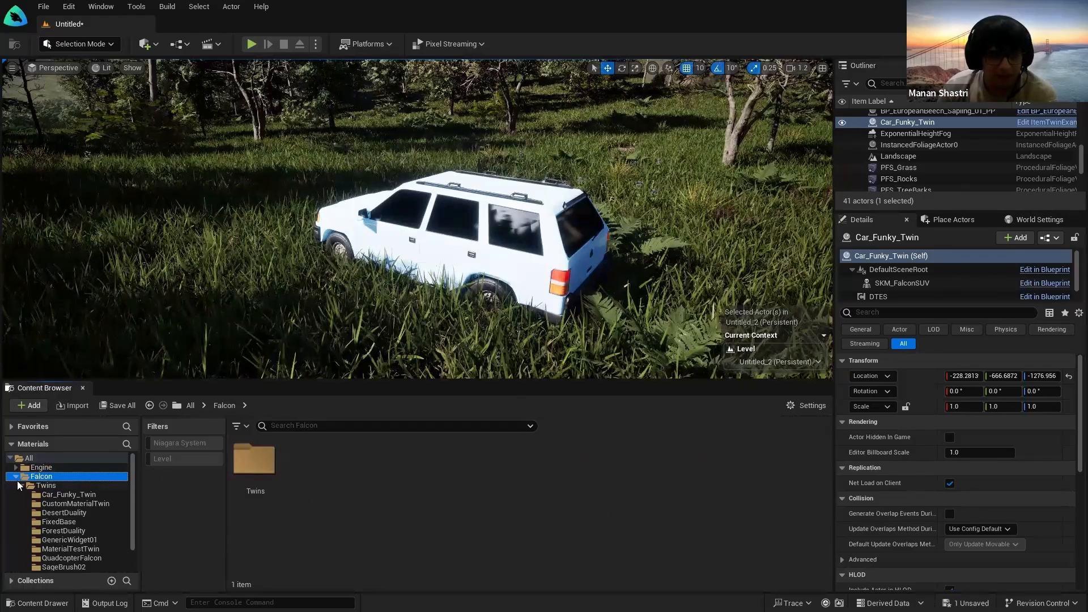
click(16, 477)
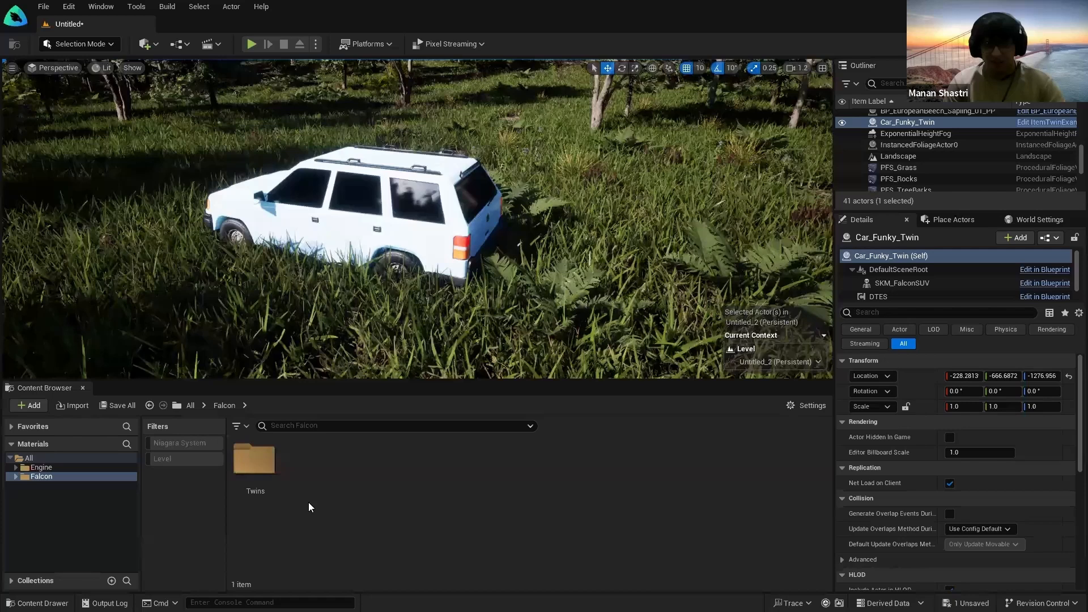
right_click(327, 498)
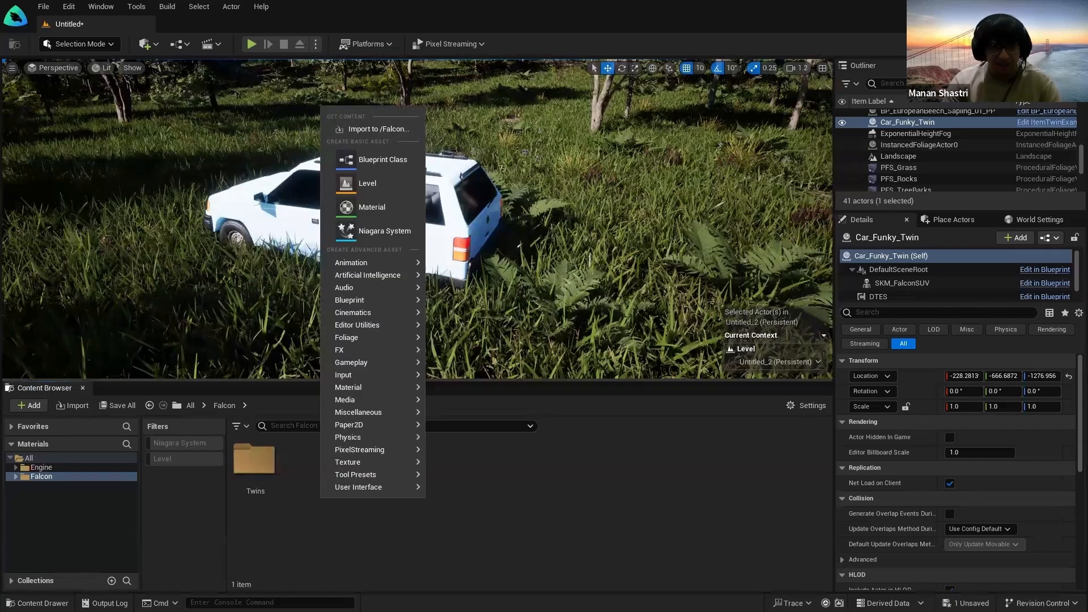
right_drag(601, 352, 592, 359)
right_drag(674, 251, 661, 236)
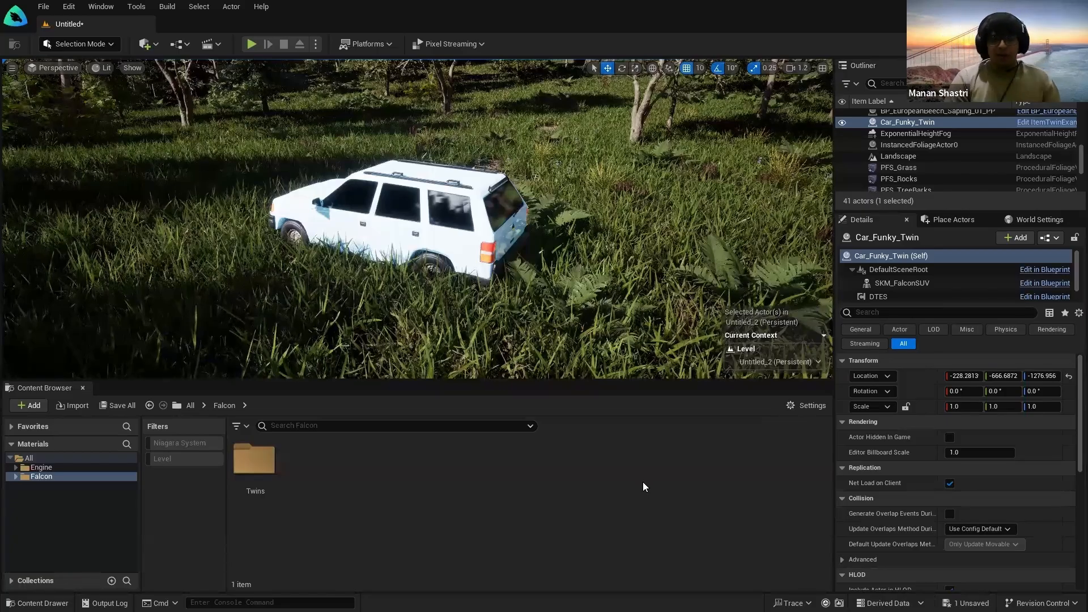
Step: Open the create-content menu in the Falcon folder, then dismiss it without creating anything
right_drag(558, 304, 536, 309)
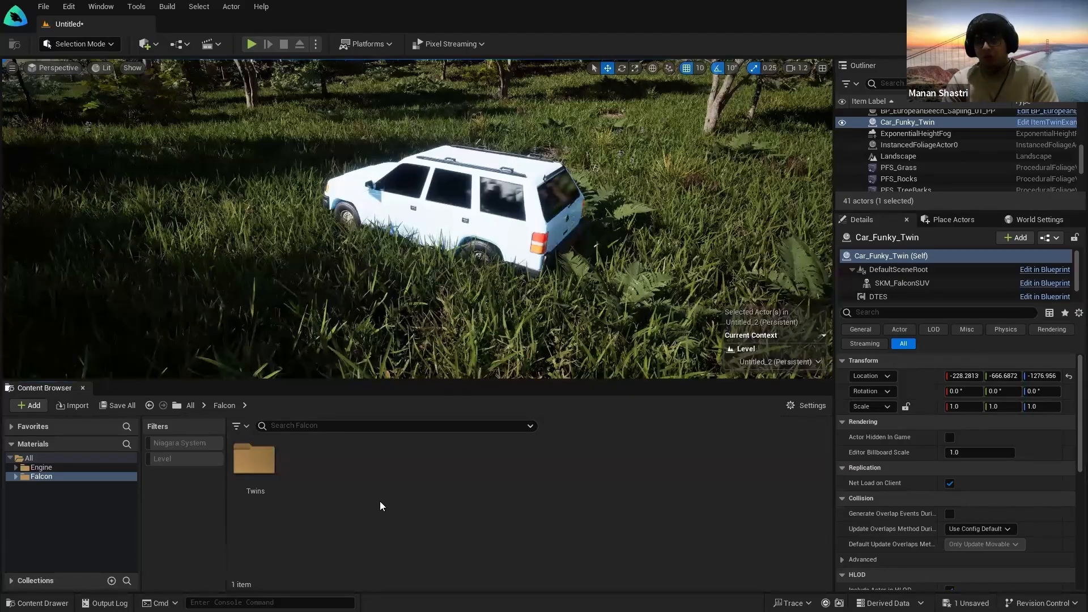
right_click(385, 478)
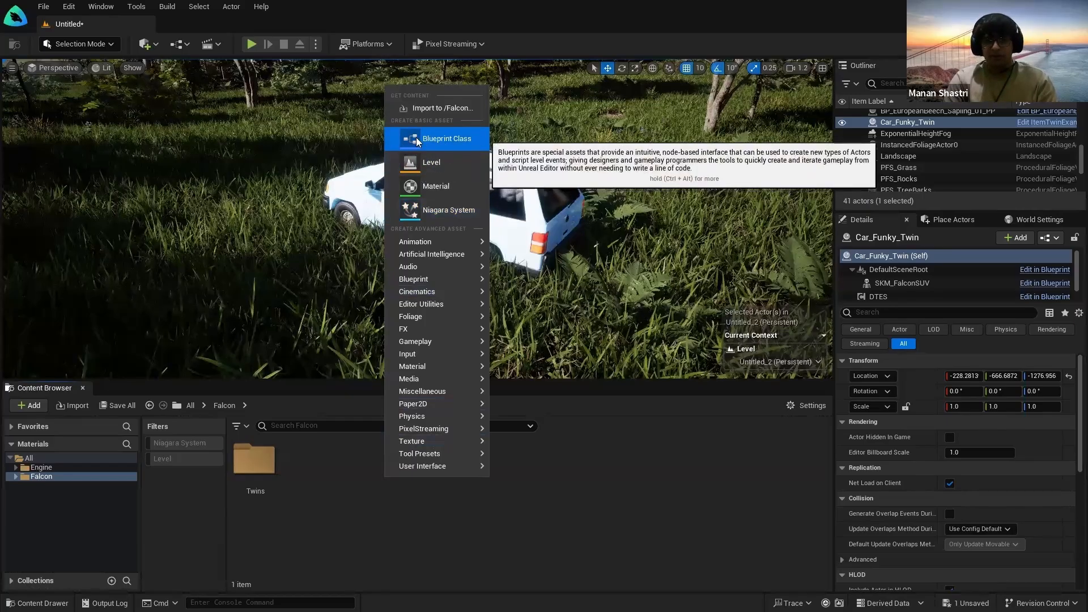
key(ctrl)
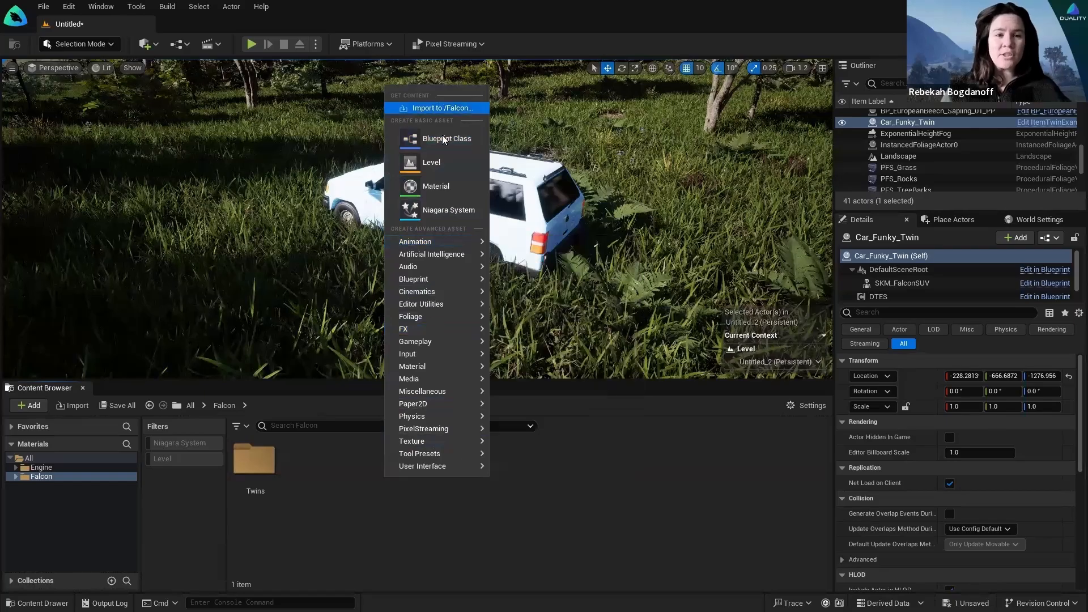
mouse_move(422, 416)
click(395, 518)
right_drag(526, 301, 514, 400)
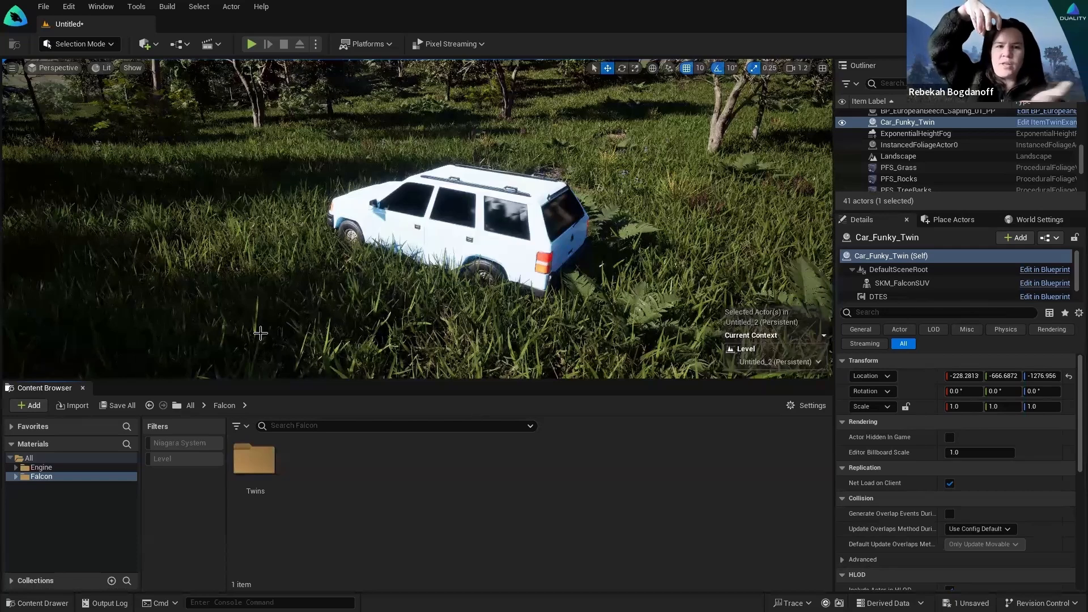
right_drag(361, 267, 385, 268)
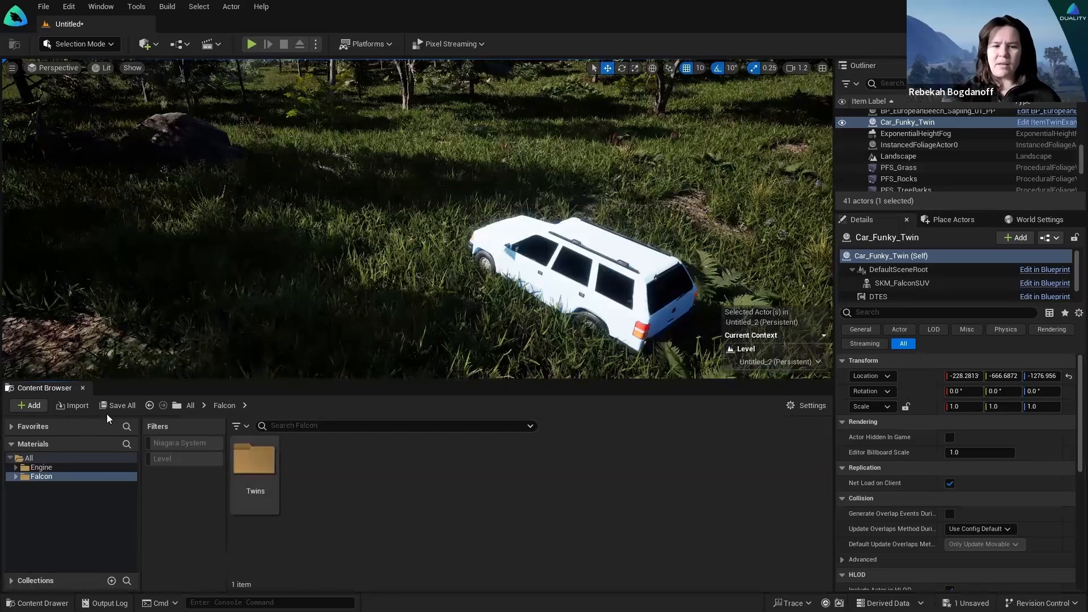
Step: Import the image file from the Desktop, then reselect the Falcon content folder
click(72, 405)
click(44, 153)
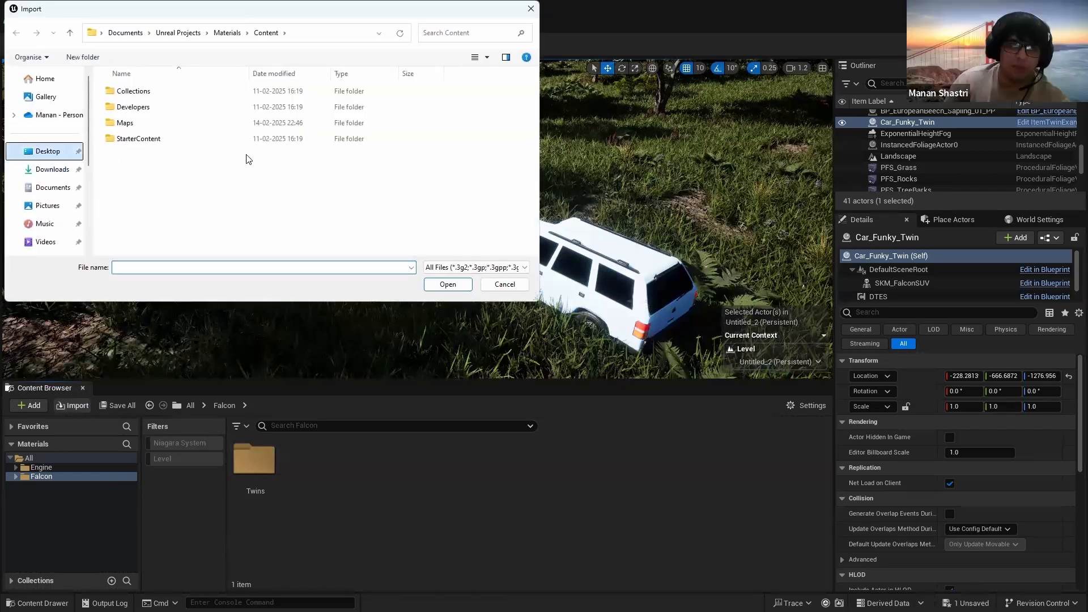
click(255, 97)
click(448, 284)
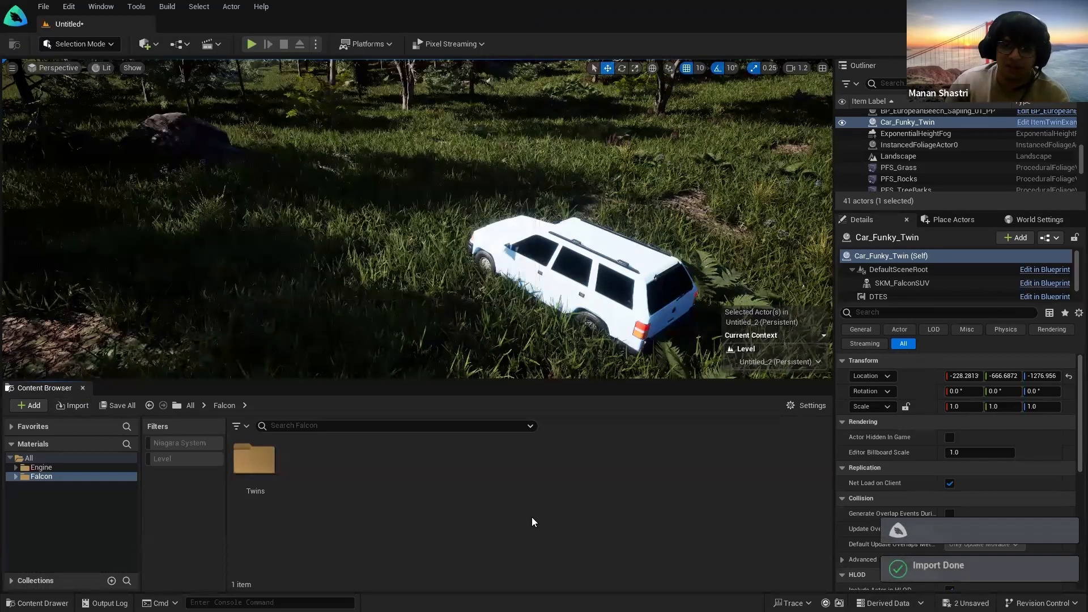
click(102, 467)
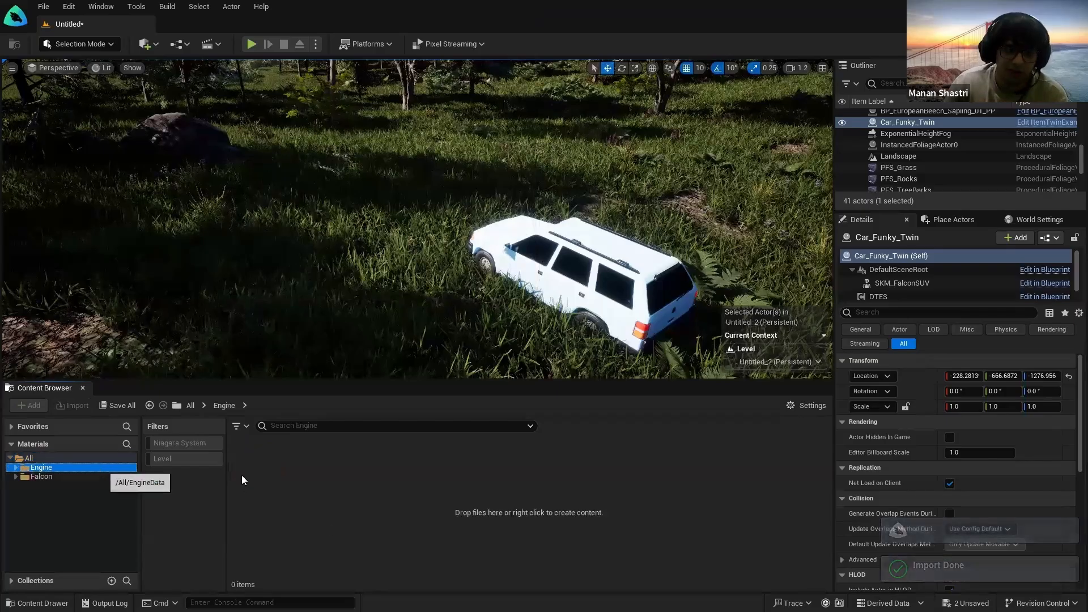
click(81, 477)
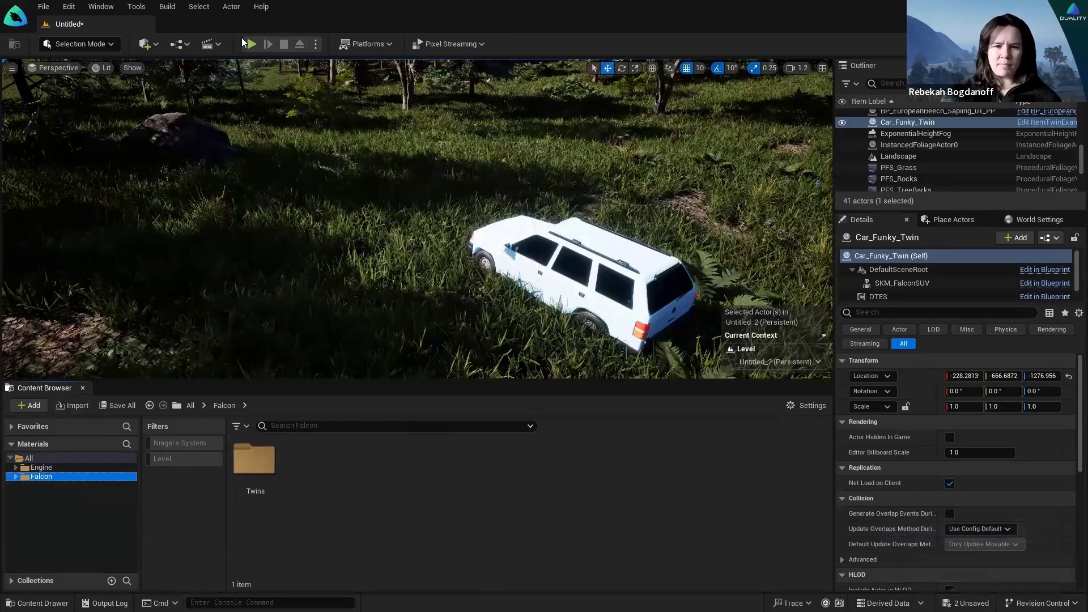
Step: Drag a Plane from Quick Add > Shapes into the forest level and raise it on Z
click(148, 44)
mouse_move(175, 163)
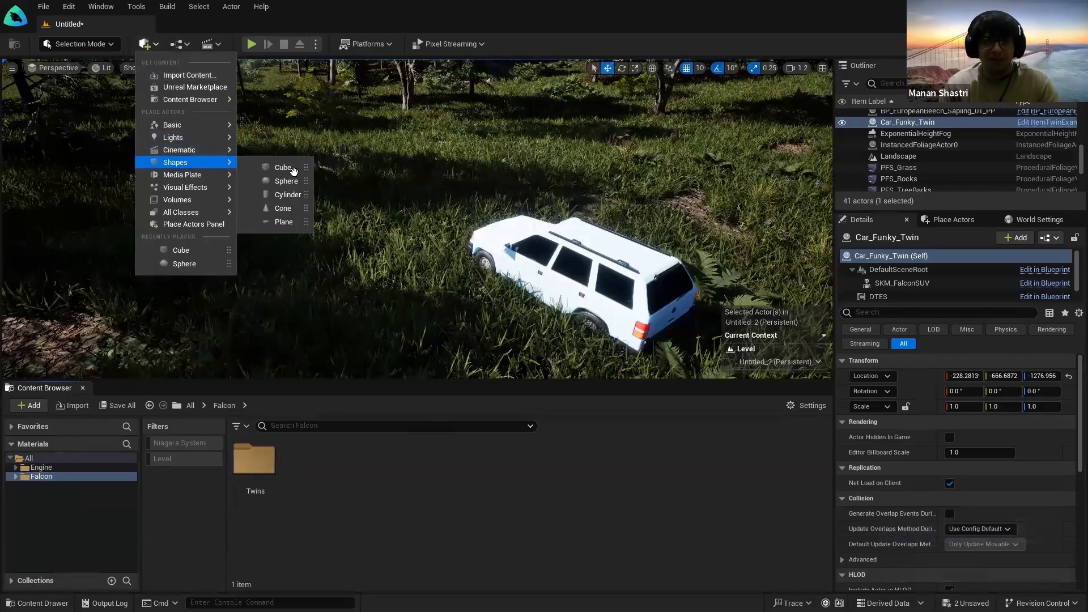
drag(279, 222, 217, 244)
right_drag(207, 261, 165, 261)
Step: Preview the plane in game view, then switch the viewport to Top framed on it
key(w)
mouse_move(264, 262)
right_down()
mouse_move(235, 275)
mouse_move(226, 294)
mouse_move(264, 263)
right_up()
key(s)
key(w)
key(g)
click(74, 69)
click(437, 282)
key(alt+j)
Step: Centre the Plane actor in the Top view and set the view mode to Lit
scroll(420, 274, down, 10)
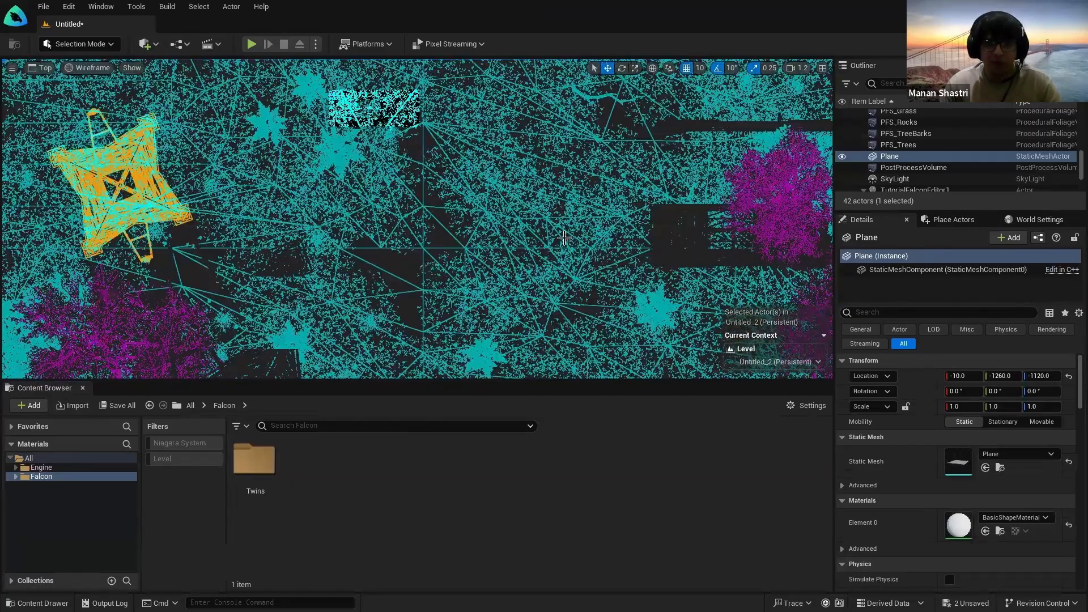
double_click(888, 157)
right_drag(426, 259, 454, 368)
scroll(485, 143, up, 9)
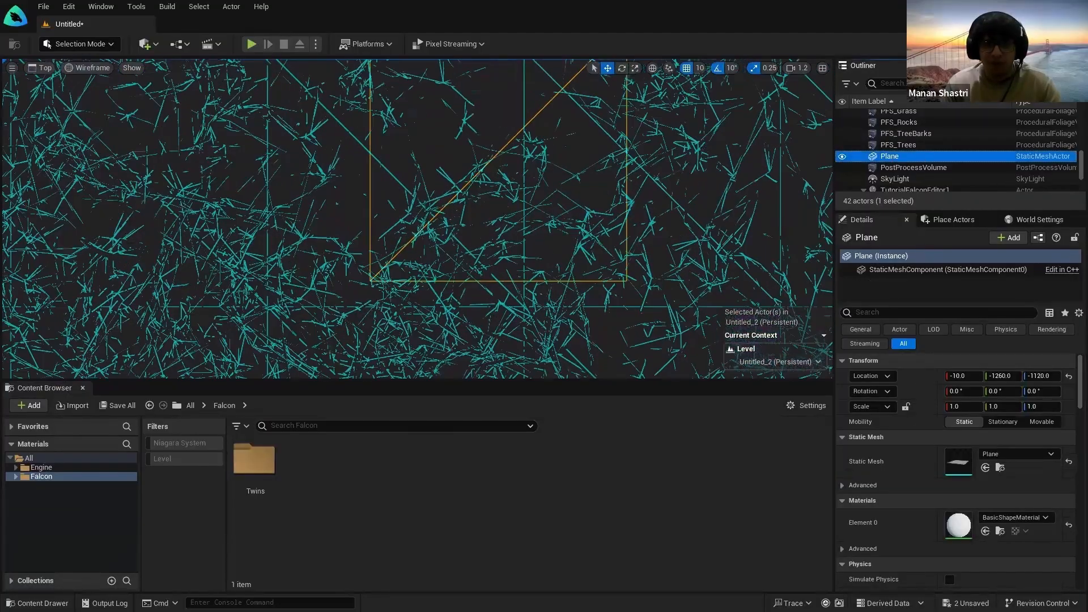
right_drag(485, 144, 335, 241)
click(76, 71)
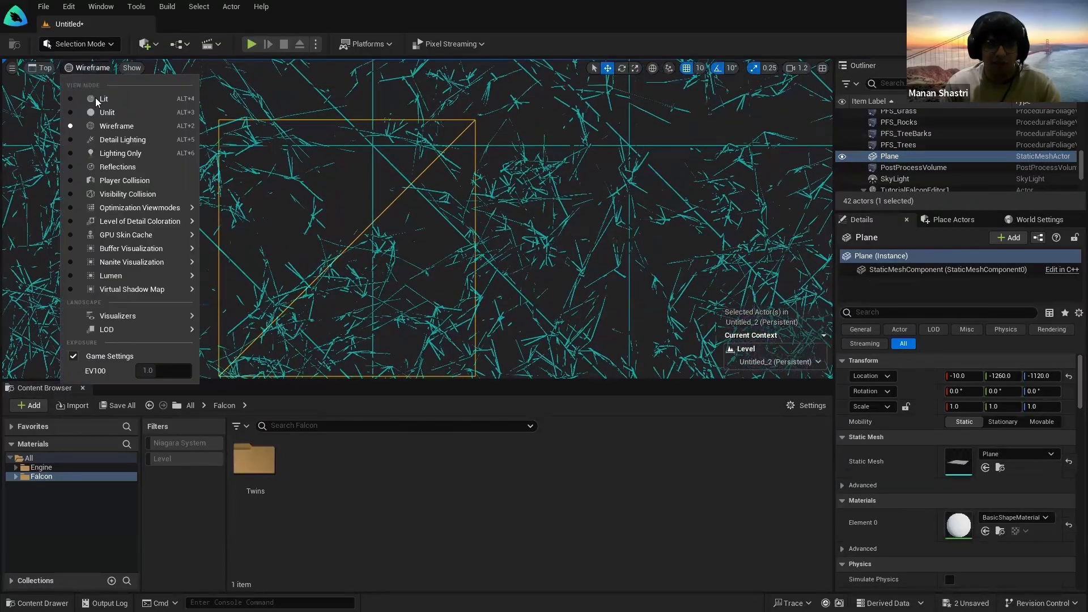
click(96, 98)
Step: Pan and zoom the Top view to inspect the white plane on the grass
right_drag(379, 272, 474, 219)
scroll(457, 273, up, 4)
scroll(460, 271, down, 5)
scroll(491, 218, down, 1)
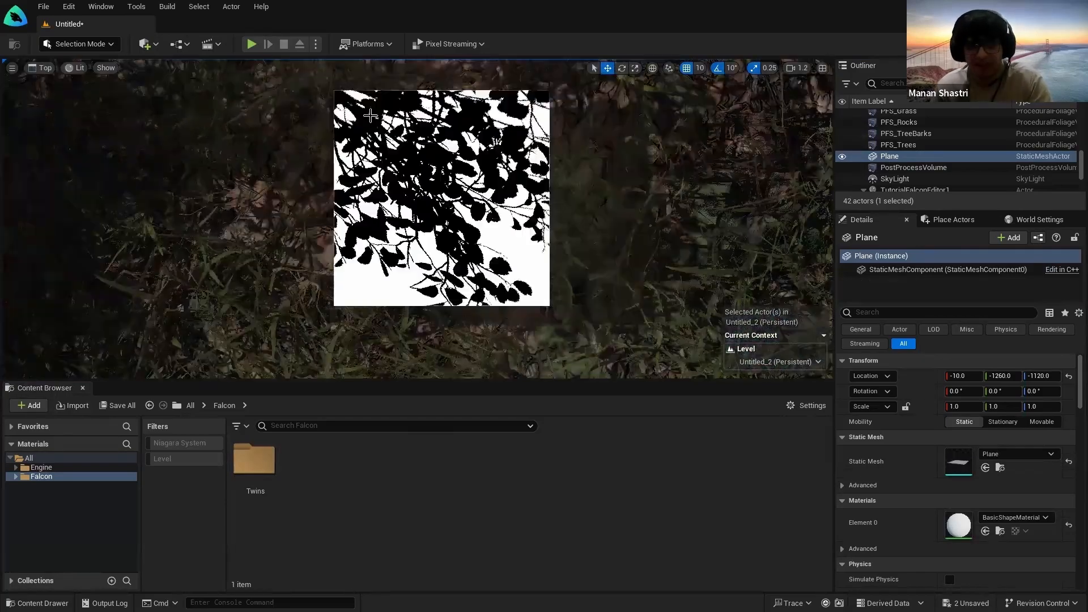
right_drag(471, 172, 487, 210)
scroll(457, 206, up, 2)
scroll(503, 198, up, 1)
scroll(487, 210, down, 1)
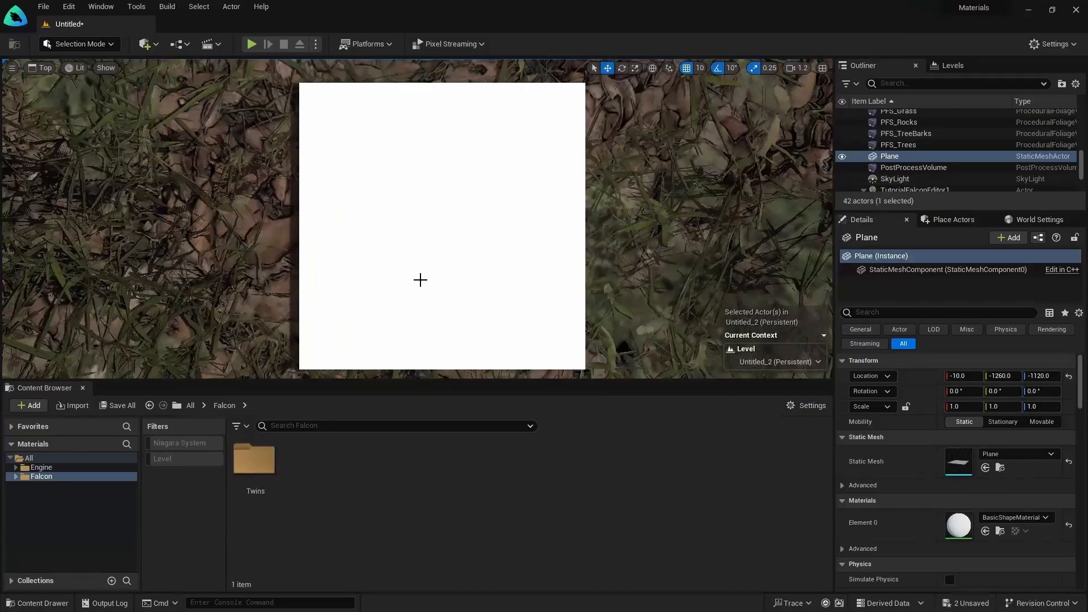
scroll(419, 279, down, 1)
scroll(419, 281, up, 1)
scroll(420, 287, down, 1)
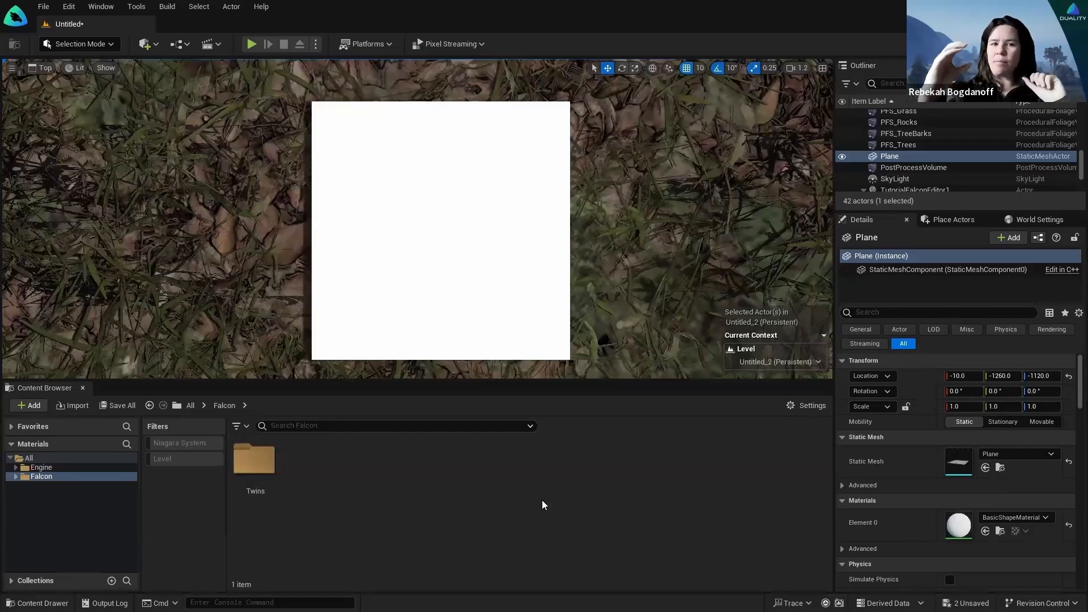
Step: Switch the viewport back to Perspective and fly toward the white car
click(141, 47)
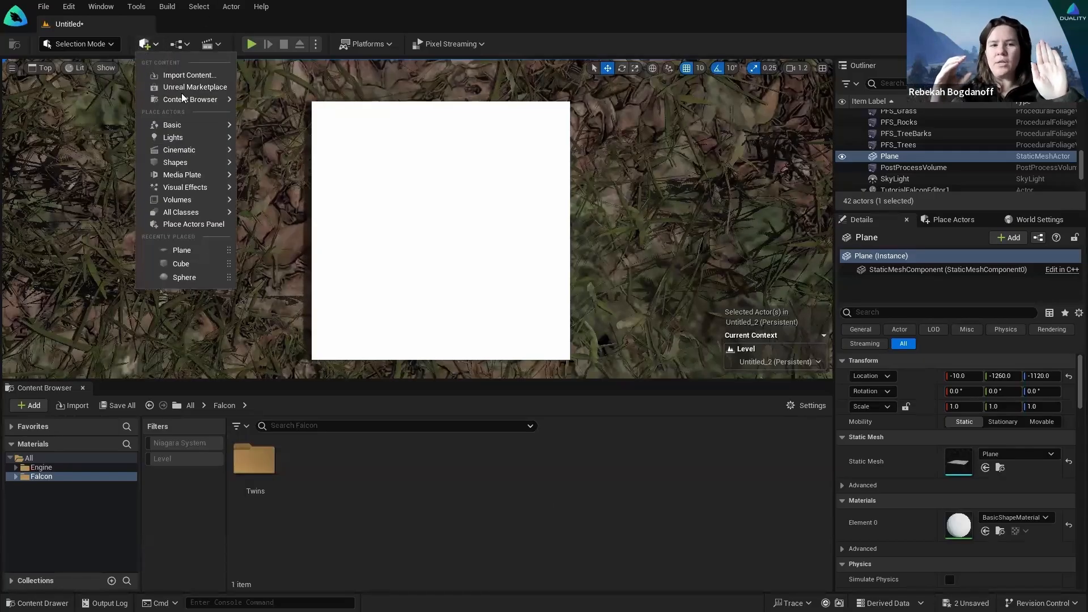
click(105, 68)
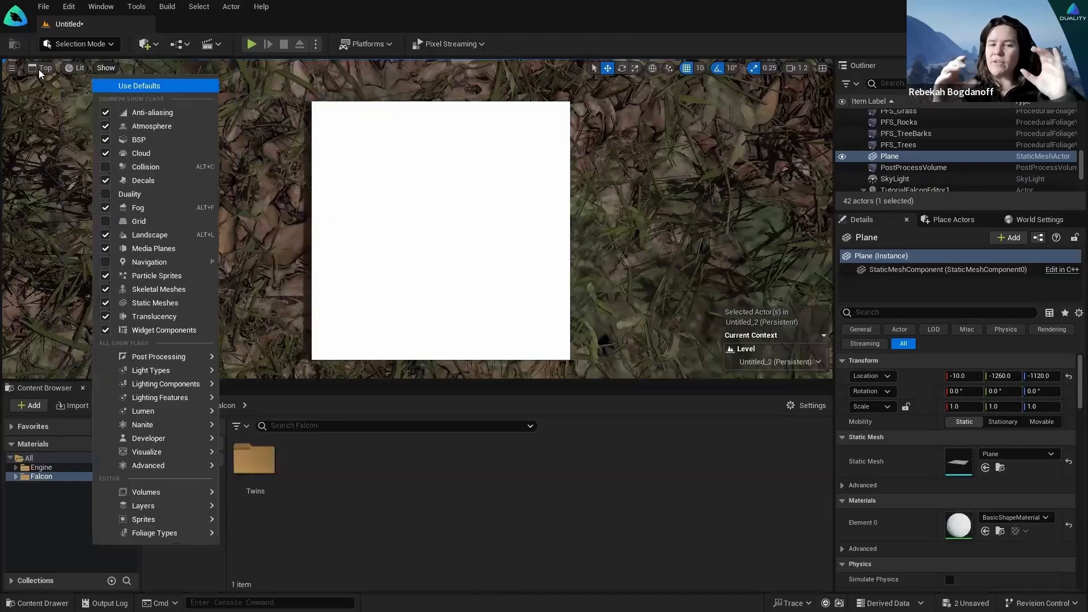
click(46, 68)
click(52, 86)
mouse_move(452, 259)
right_down()
mouse_move(452, 227)
mouse_move(465, 238)
mouse_move(451, 254)
right_up()
key(s)
key(w)
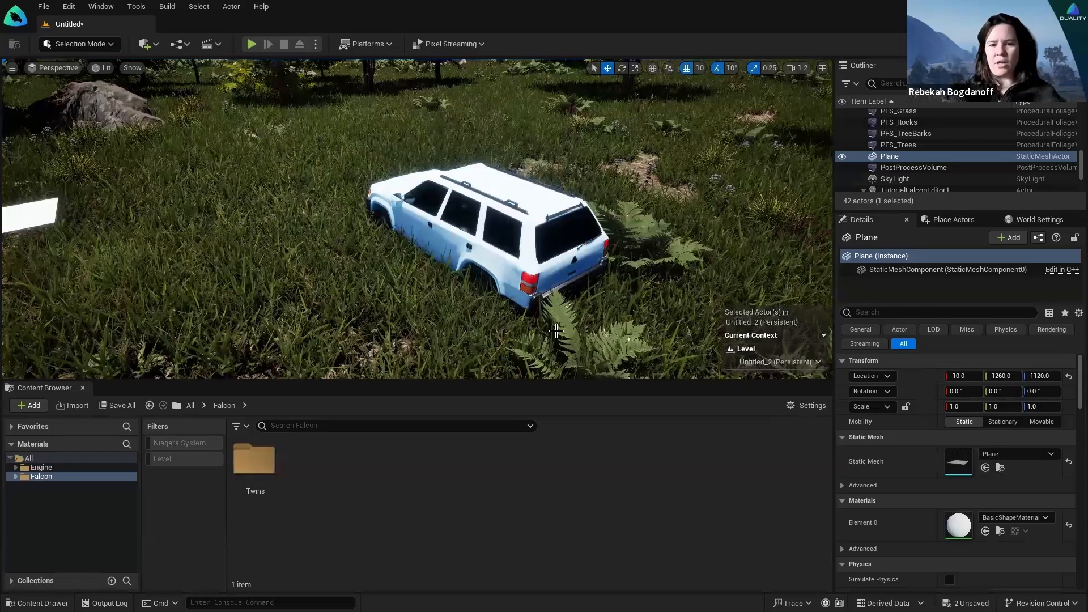
Step: Select the SKM_FalconSUV component of Car_Funky_Twin to list its MI_Black and MI_Car slots
right_drag(519, 261, 302, 303)
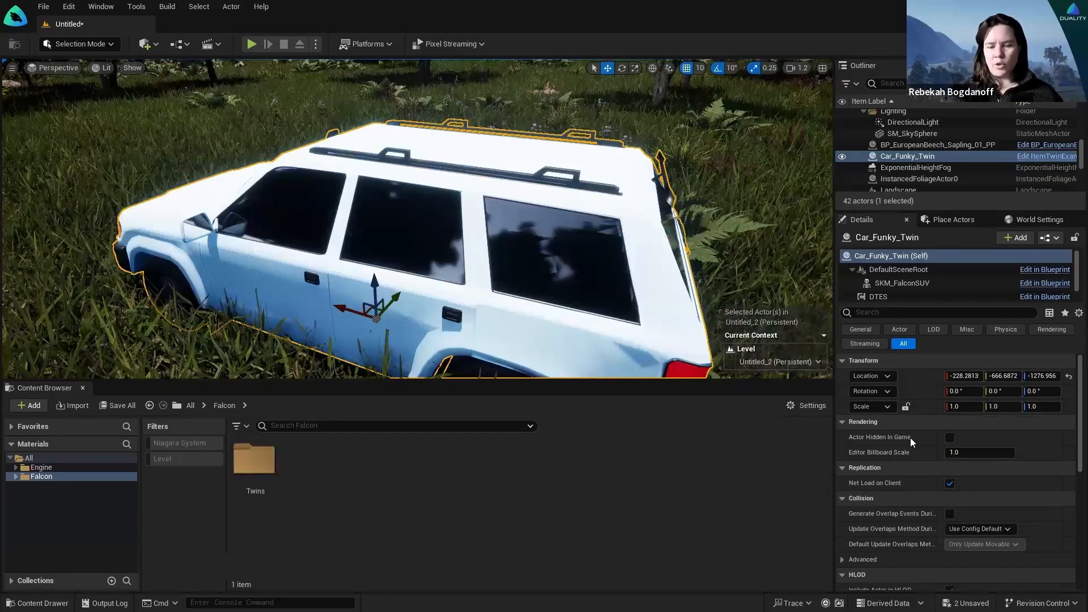
scroll(911, 438, down, 5)
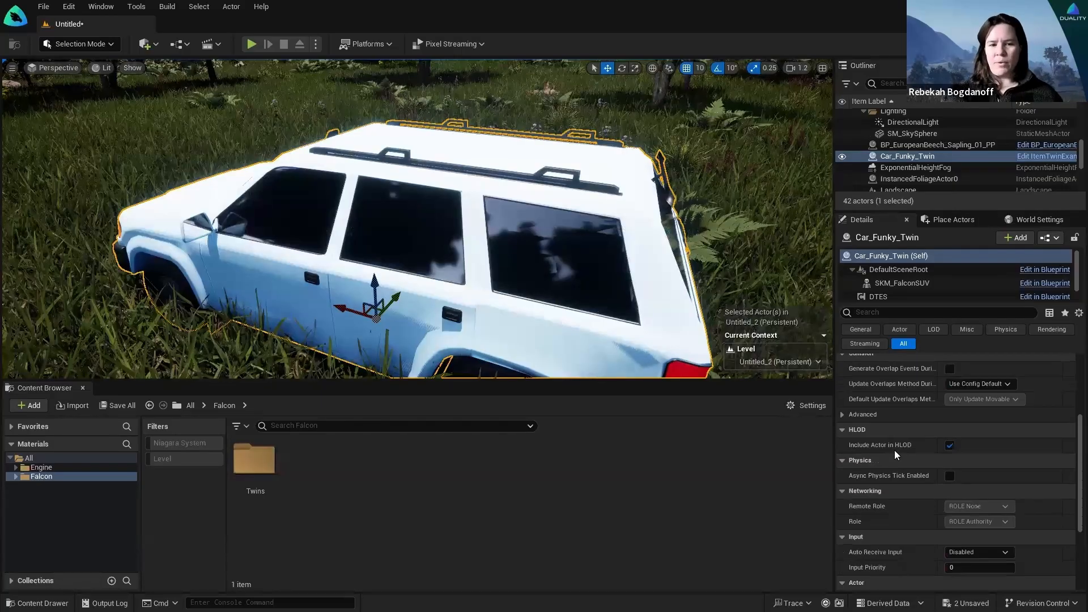
click(885, 288)
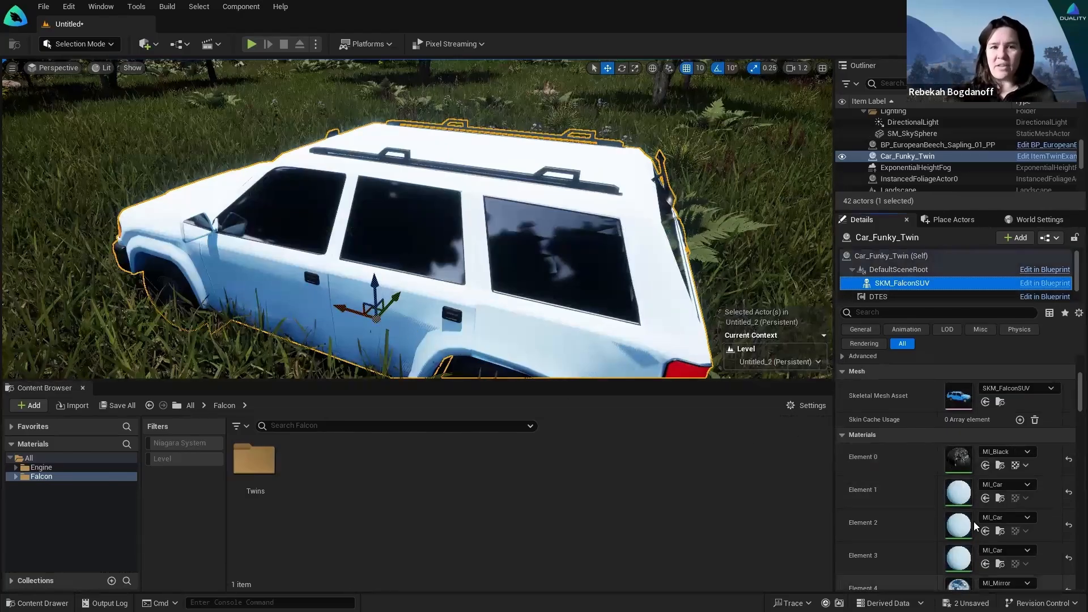
Step: Open MI_Car and its parent M_Car graph, docking the M_Car editor as a tab
double_click(958, 492)
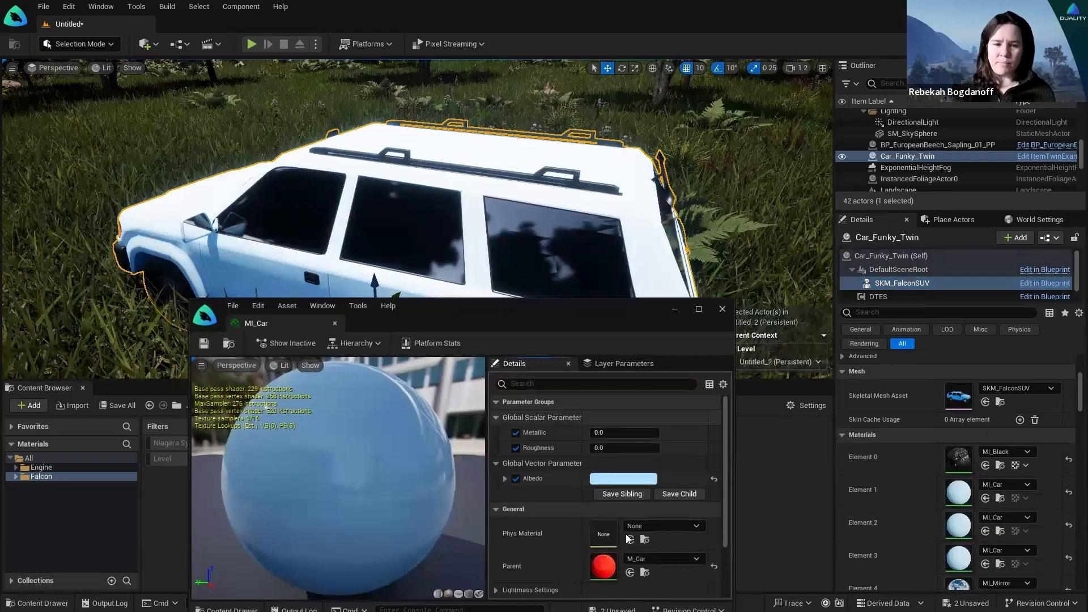
scroll(613, 537, down, 3)
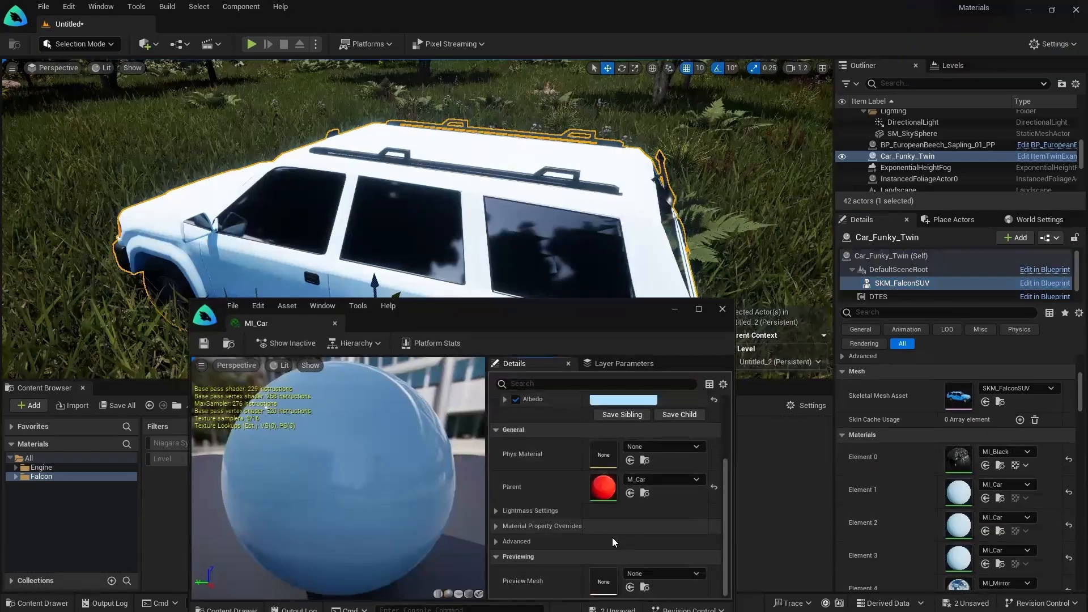
double_click(604, 489)
drag(400, 322, 283, 26)
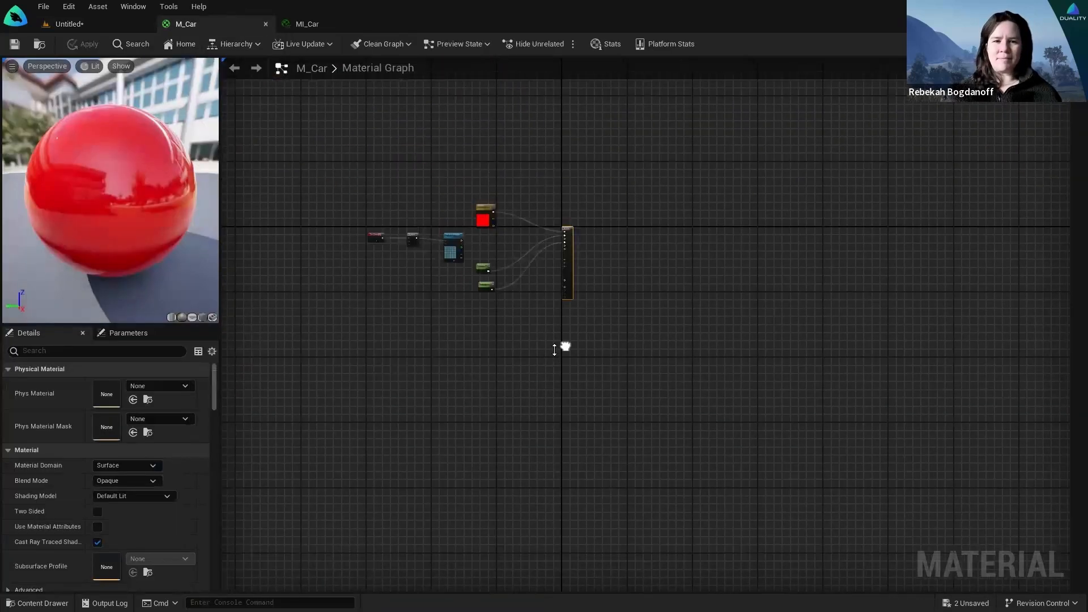
scroll(558, 355, up, 4)
right_drag(557, 358, 805, 530)
scroll(648, 454, up, 3)
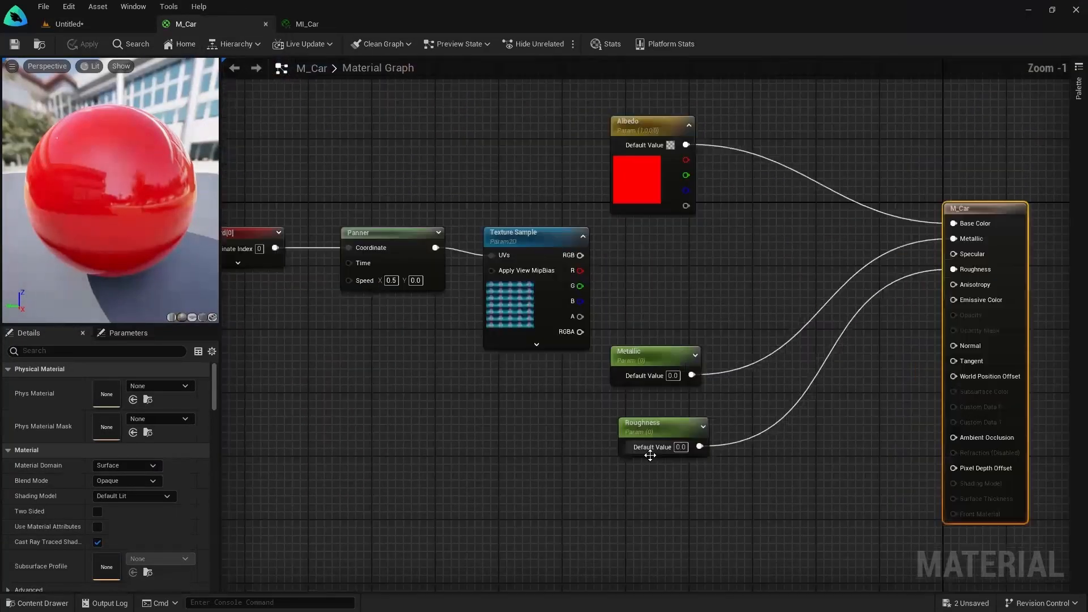
scroll(731, 482, down, 2)
Step: Return to the Untitled forest level and preview the SUV in game view
click(98, 26)
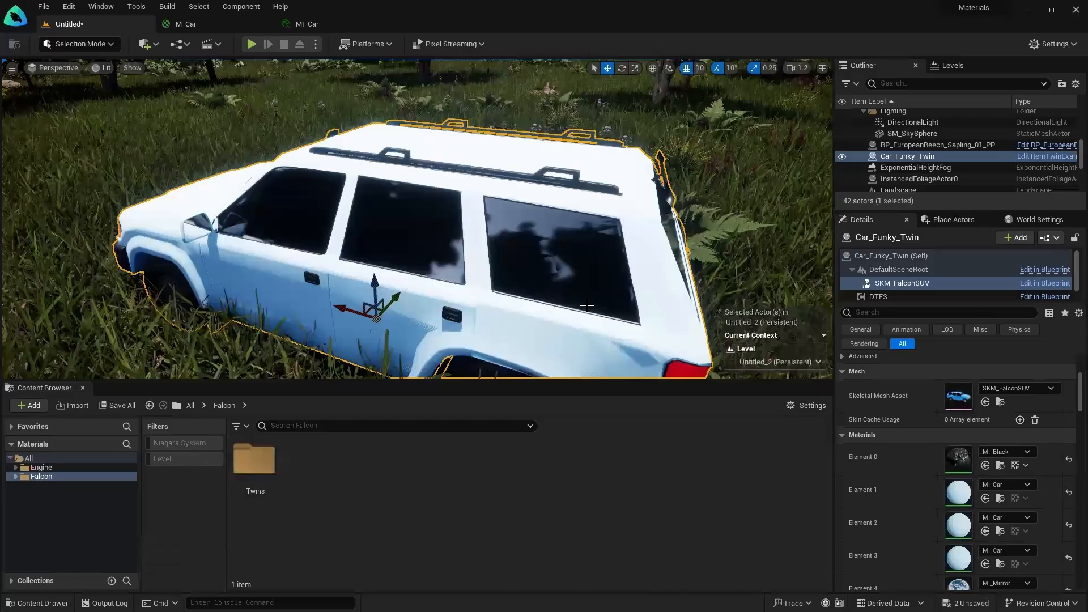
mouse_move(568, 285)
right_down()
mouse_move(587, 308)
mouse_move(544, 286)
mouse_move(588, 293)
right_up()
key(g)
key(s)
key(w)
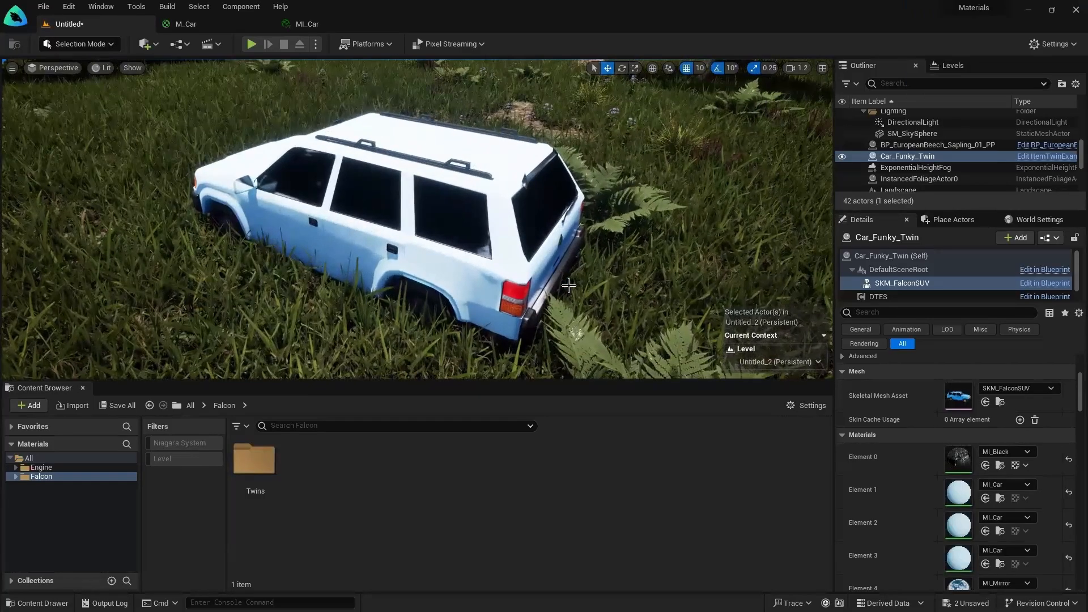